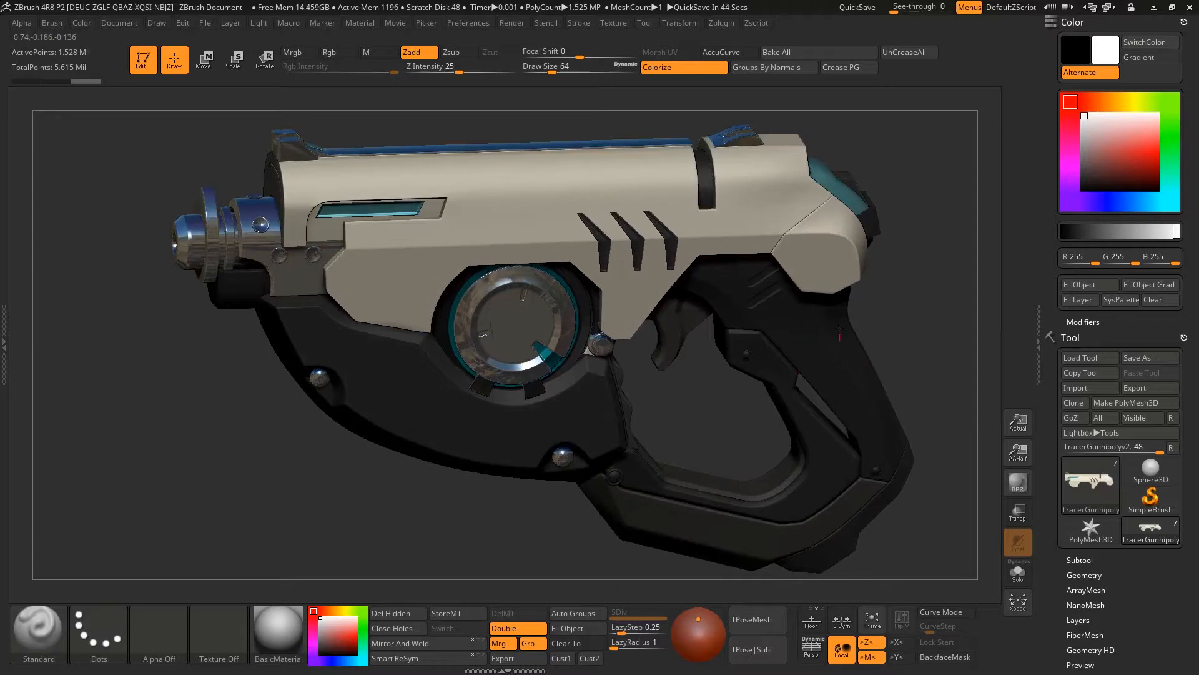
Examine the high-poly gun from several angles, including its upper casing isolated on its own
mouse_move(917, 344)
mouse_down()
mouse_move(897, 315)
mouse_move(760, 275)
mouse_up()
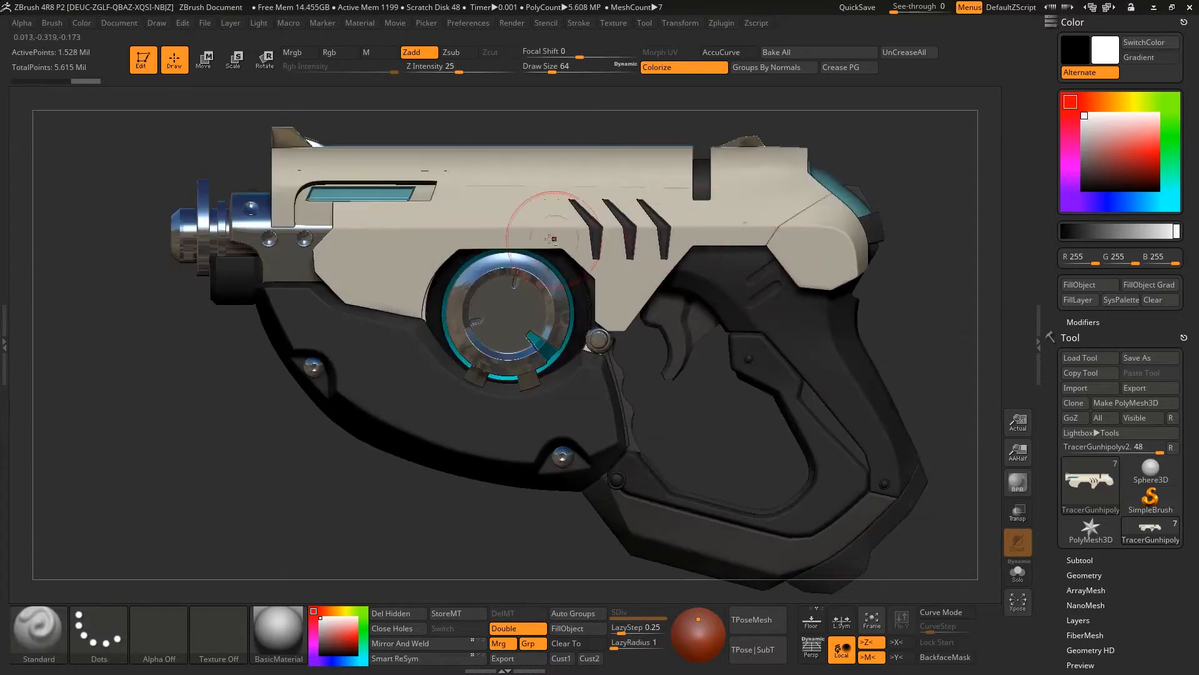
drag(580, 228, 545, 234)
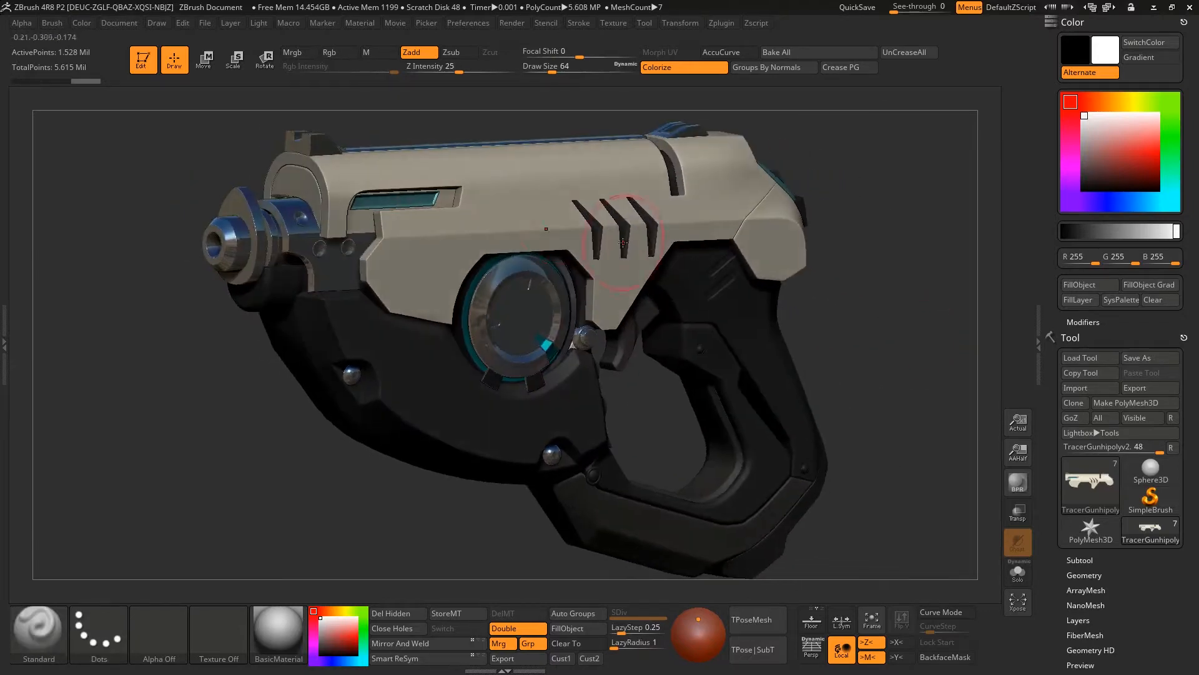
click(1019, 572)
drag(639, 316, 621, 310)
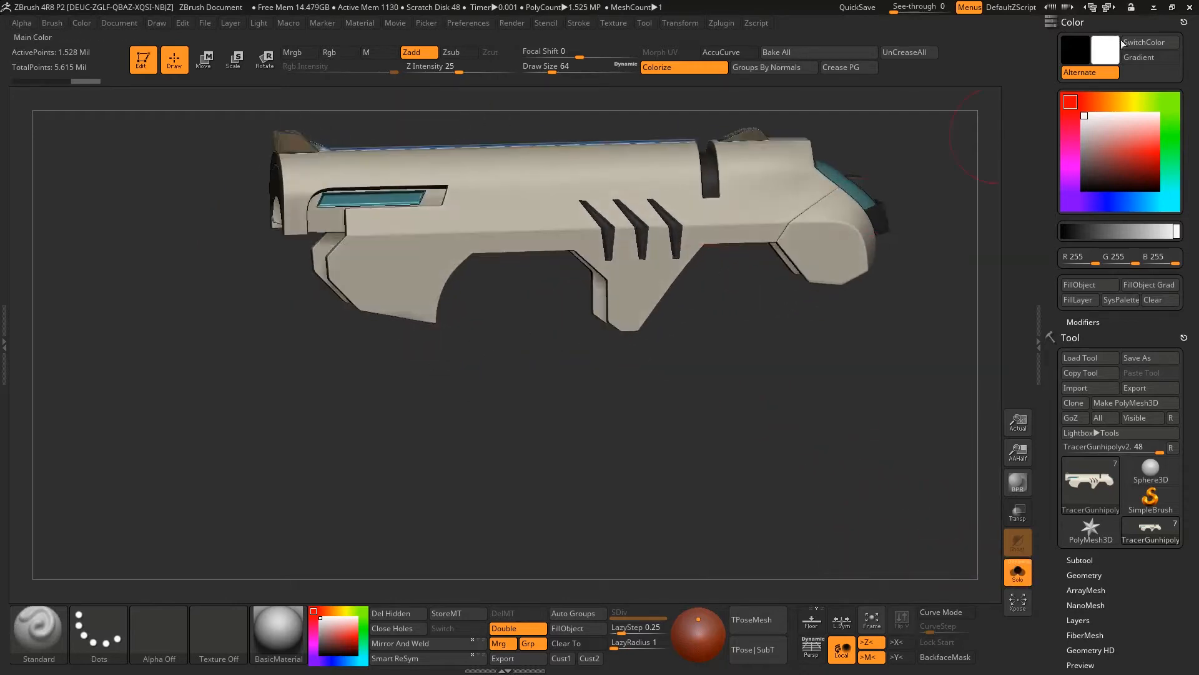
click(1018, 571)
mouse_move(781, 437)
mouse_down()
mouse_move(750, 425)
mouse_move(737, 437)
mouse_move(731, 425)
mouse_move(980, 206)
mouse_up()
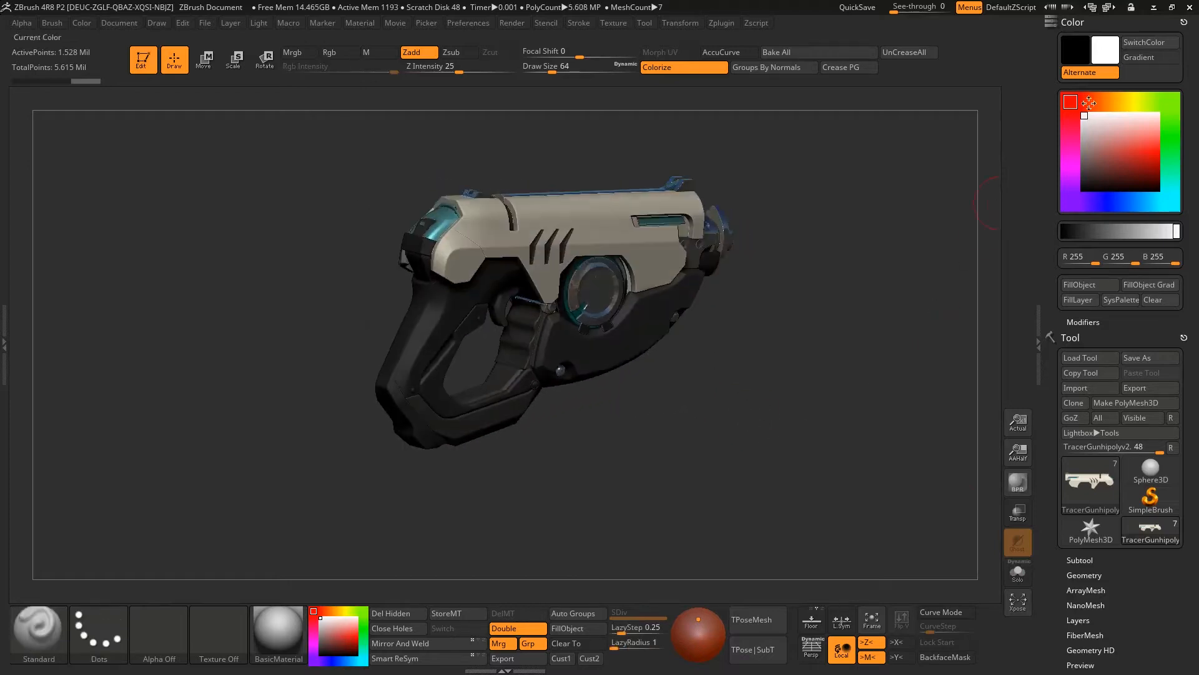
Switch to Maya, select the low-poly upper casing and examine its topology from the side
click(1154, 7)
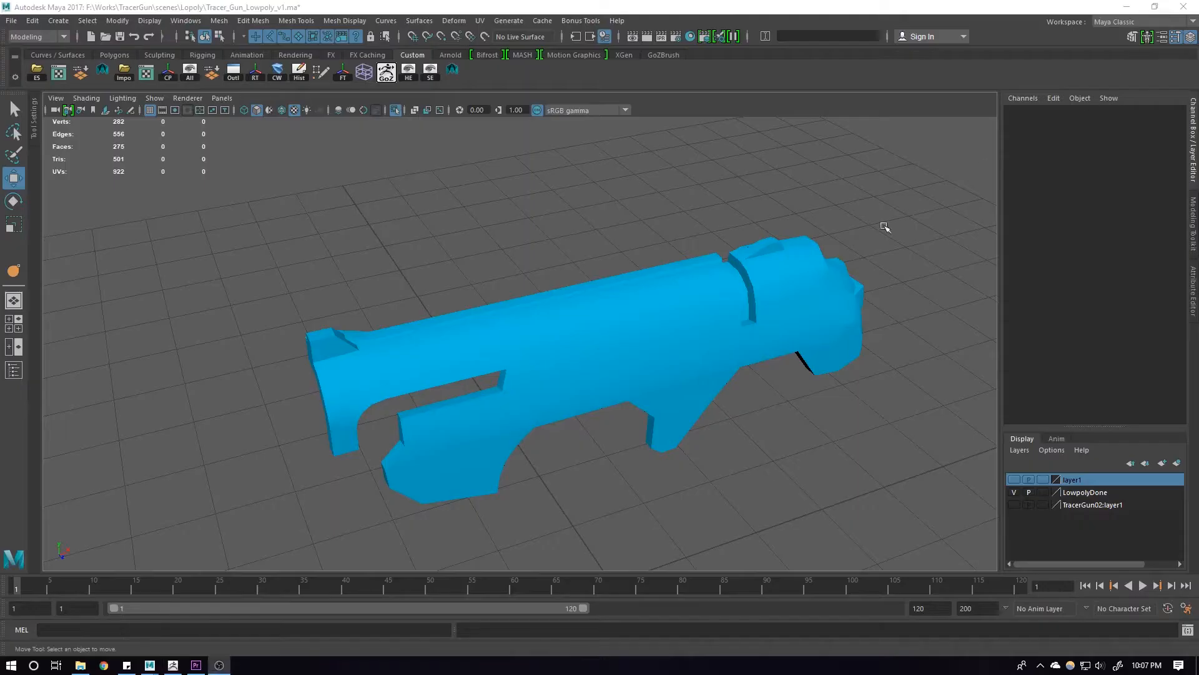
alt+drag(879, 275, 683, 303)
click(610, 356)
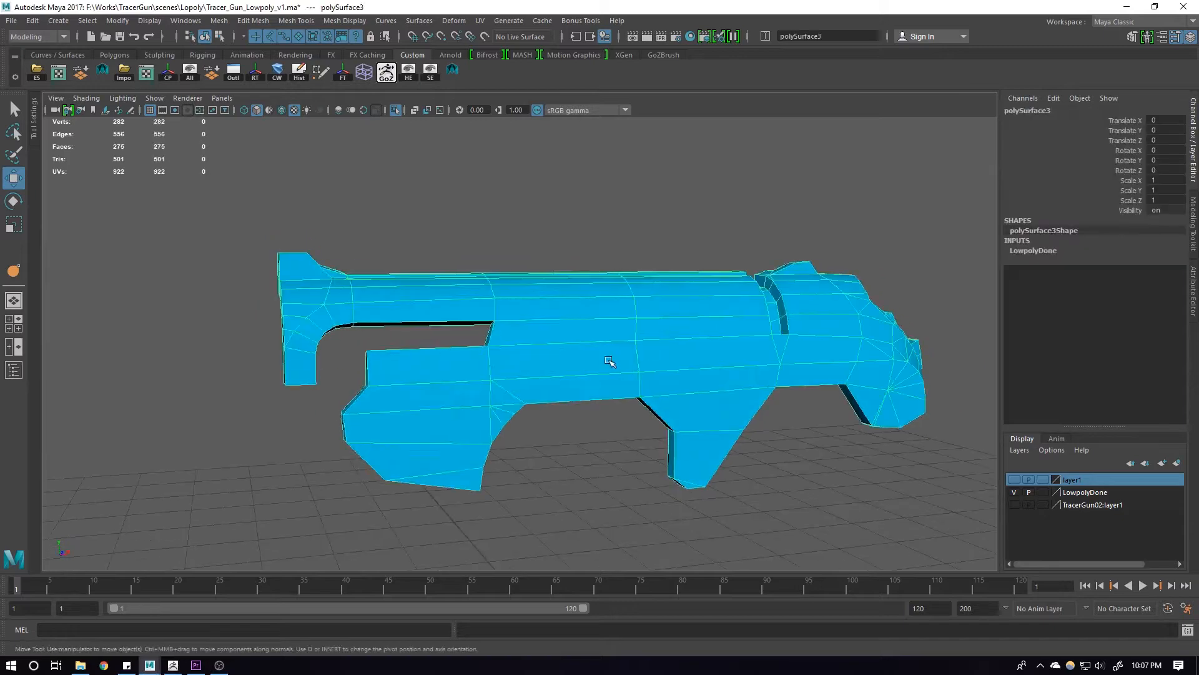
alt+drag(611, 356, 664, 348)
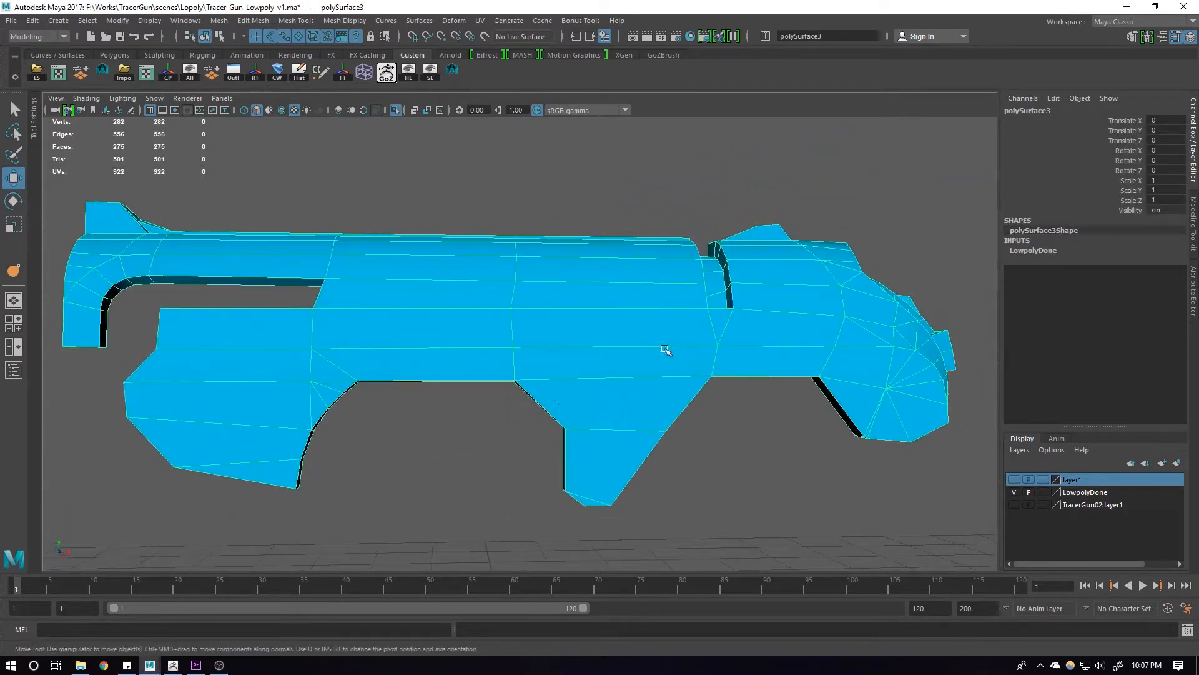
scroll(729, 367, up, 3)
alt+drag(730, 367, 570, 383)
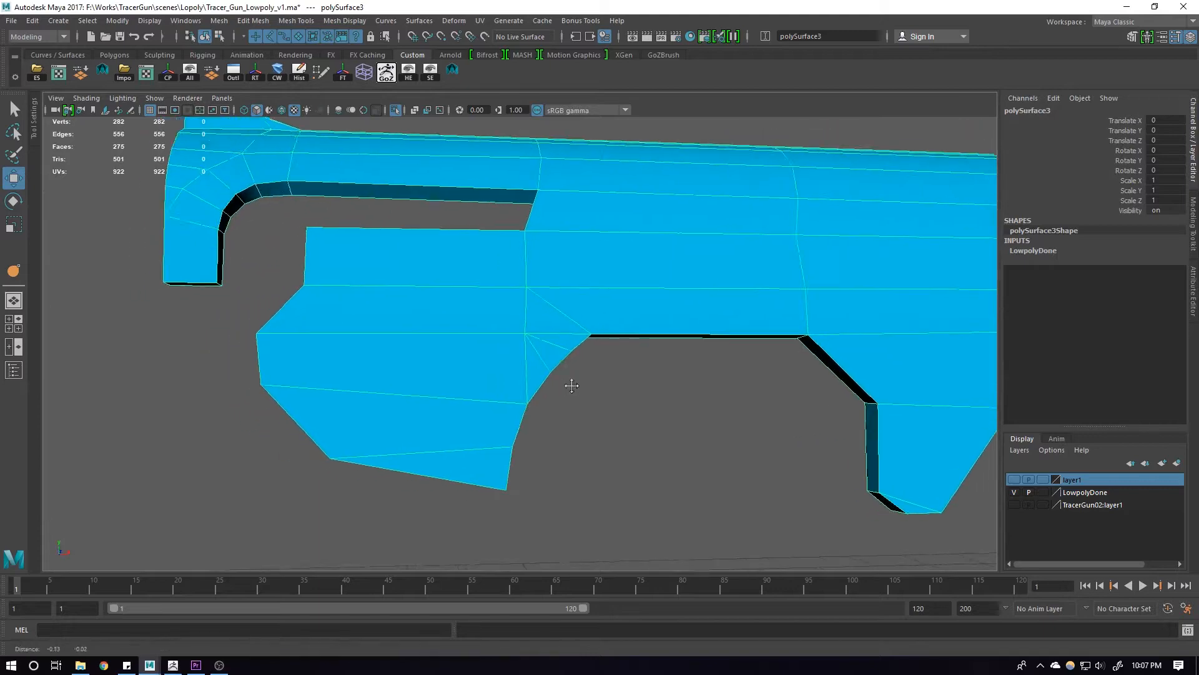
Examine the vertices along the curved cutout on the underside of the casing's front section
scroll(600, 390, up, 3)
key(F9)
click(597, 354)
scroll(622, 390, up, 2)
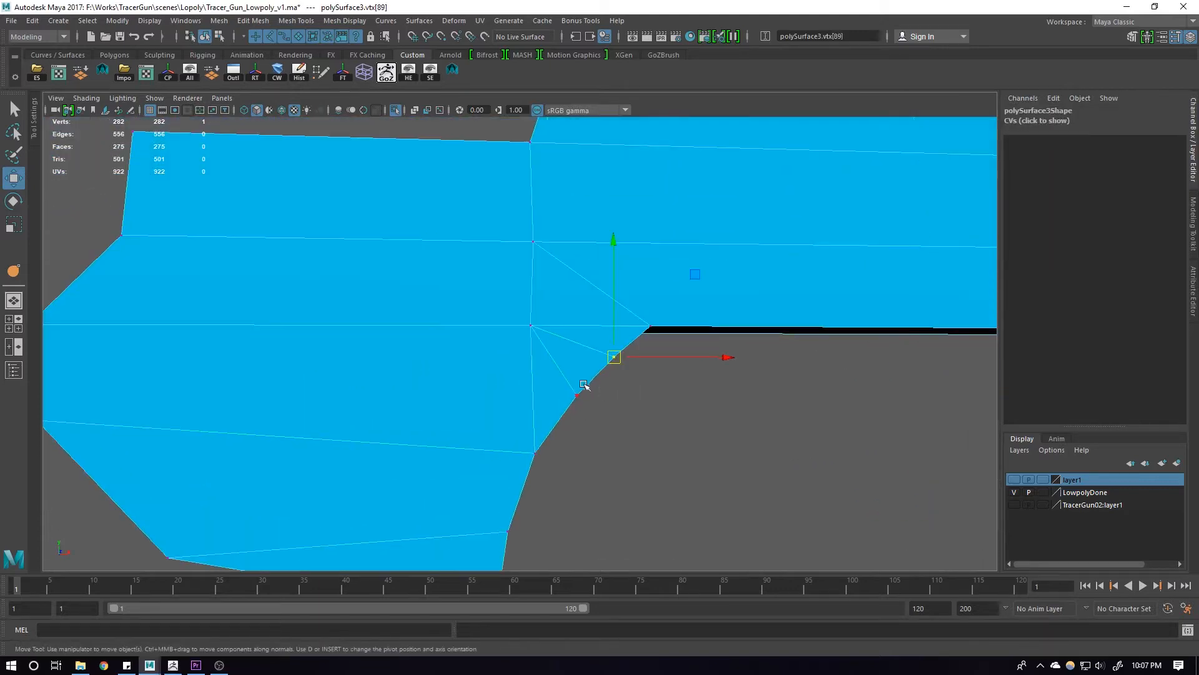
drag(641, 379, 502, 386)
scroll(638, 379, down, 1)
key(F8)
key(f)
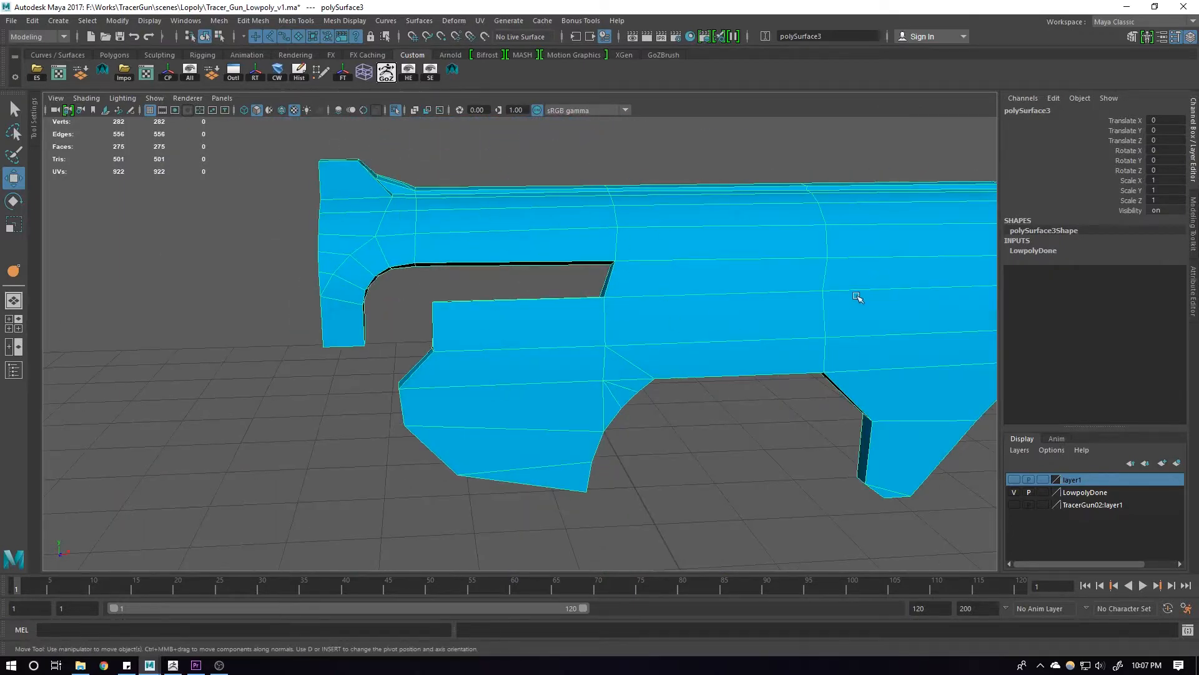
Shift two side vertices of the vertical edge loop above the middle prong slightly toward the rear along X
alt+drag(759, 294, 841, 346)
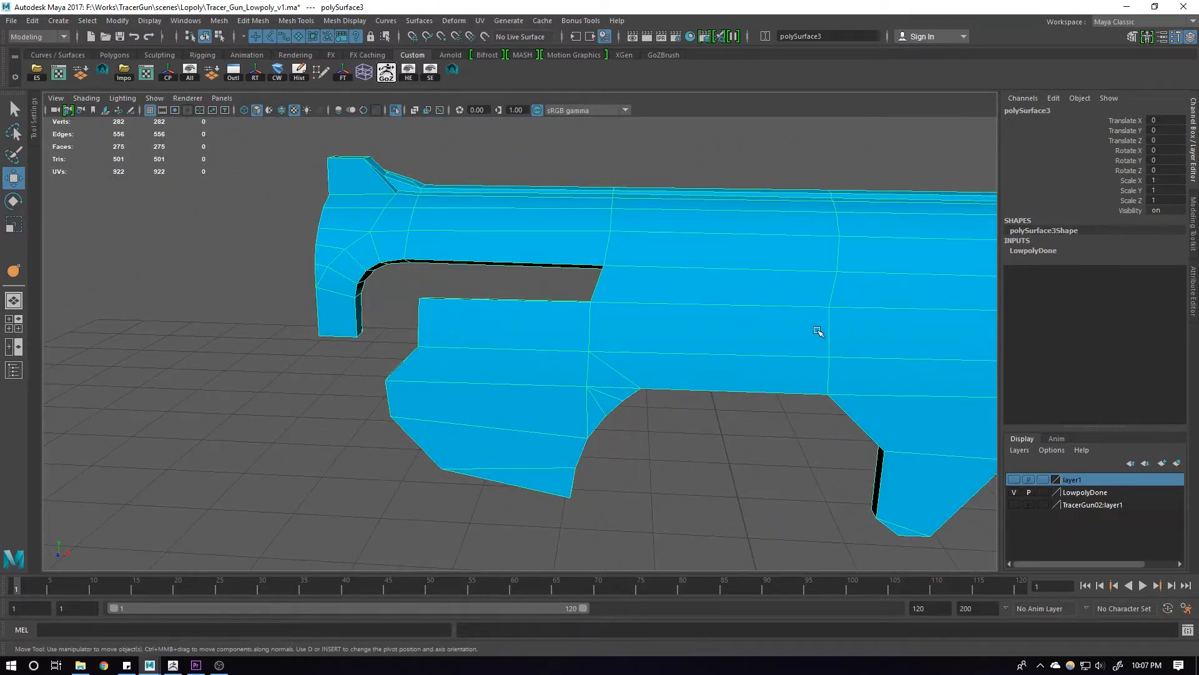
click(799, 306)
alt+drag(798, 306, 826, 321)
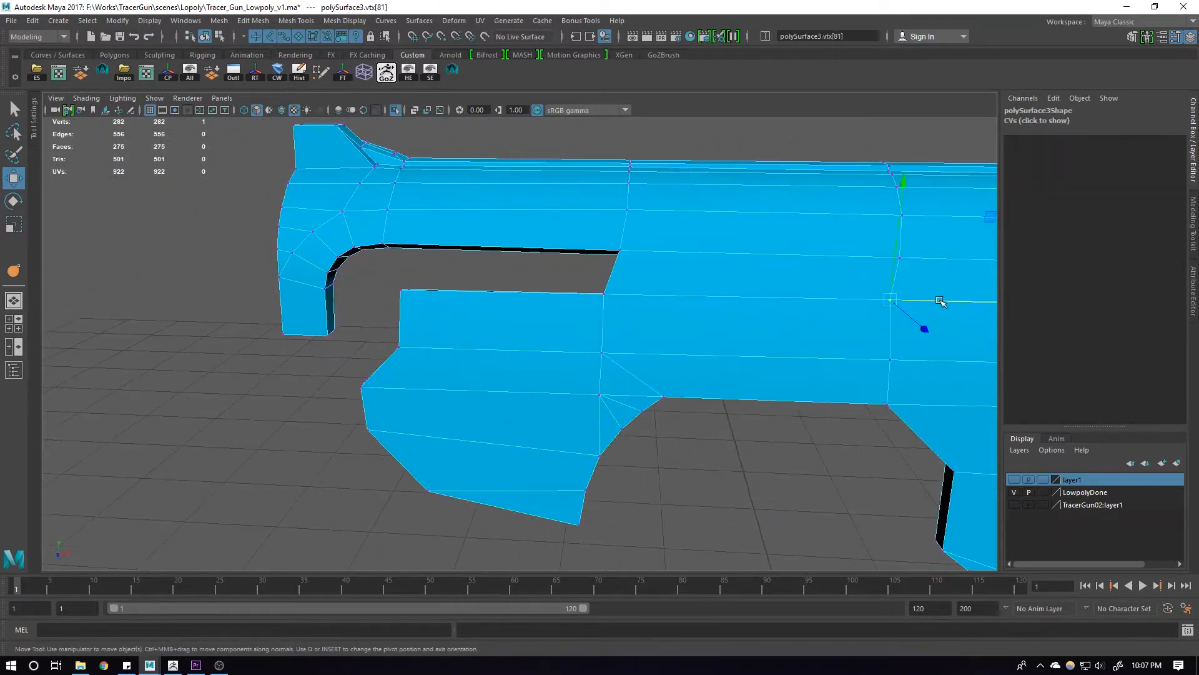
drag(940, 301, 944, 302)
click(893, 359)
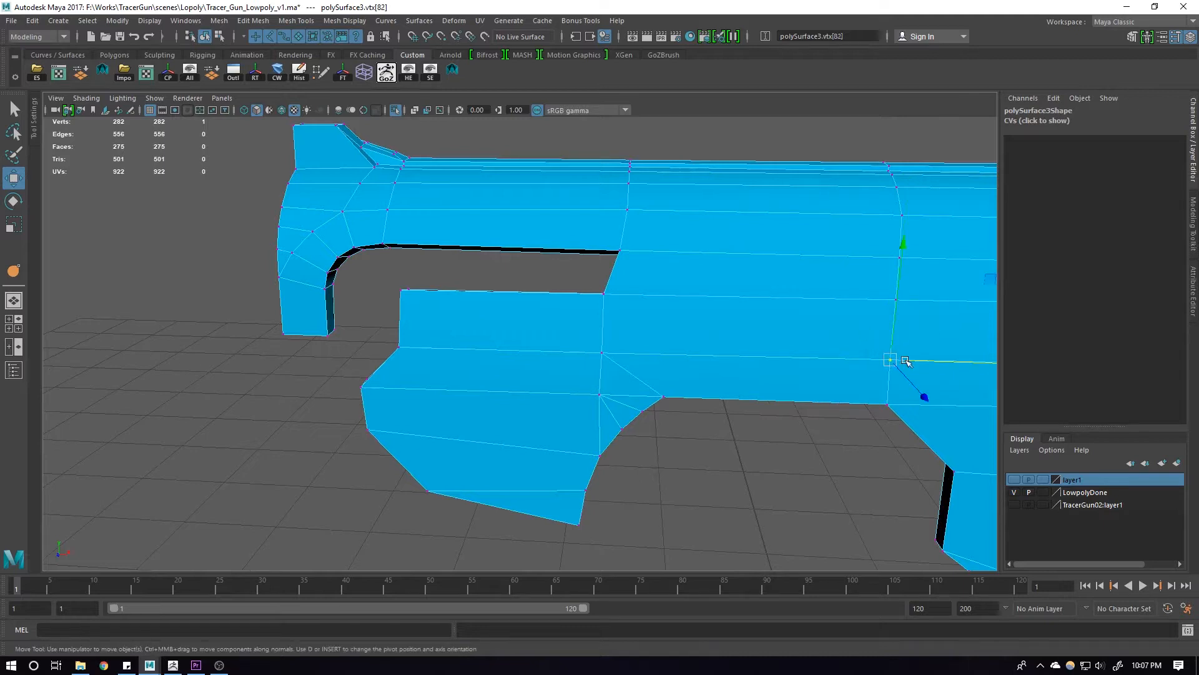
drag(944, 325, 949, 331)
key(F8)
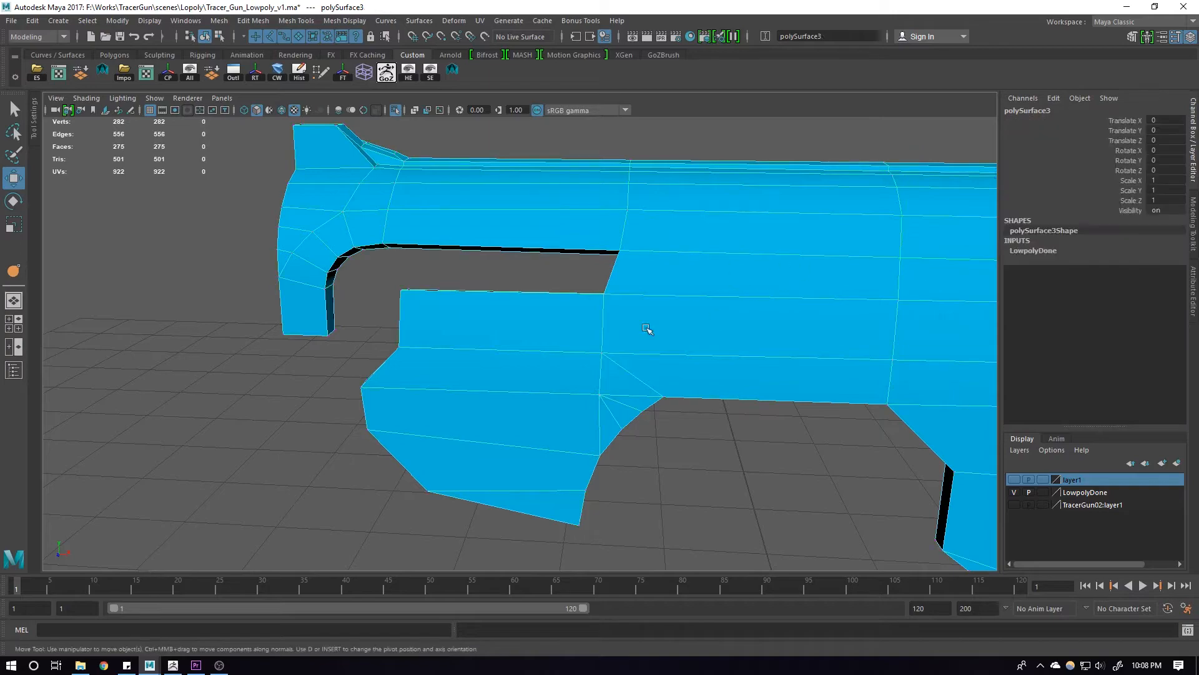
Import uppercase_Hi.OBJ from the Hipoly scenes folder
mouse_move(646, 332)
alt+mouse_down()
mouse_move(693, 394)
mouse_move(506, 381)
mouse_move(535, 394)
mouse_move(610, 332)
mouse_move(575, 353)
mouse_move(564, 345)
mouse_move(589, 380)
mouse_move(634, 377)
mouse_move(639, 355)
alt+mouse_up()
scroll(659, 387, down, 4)
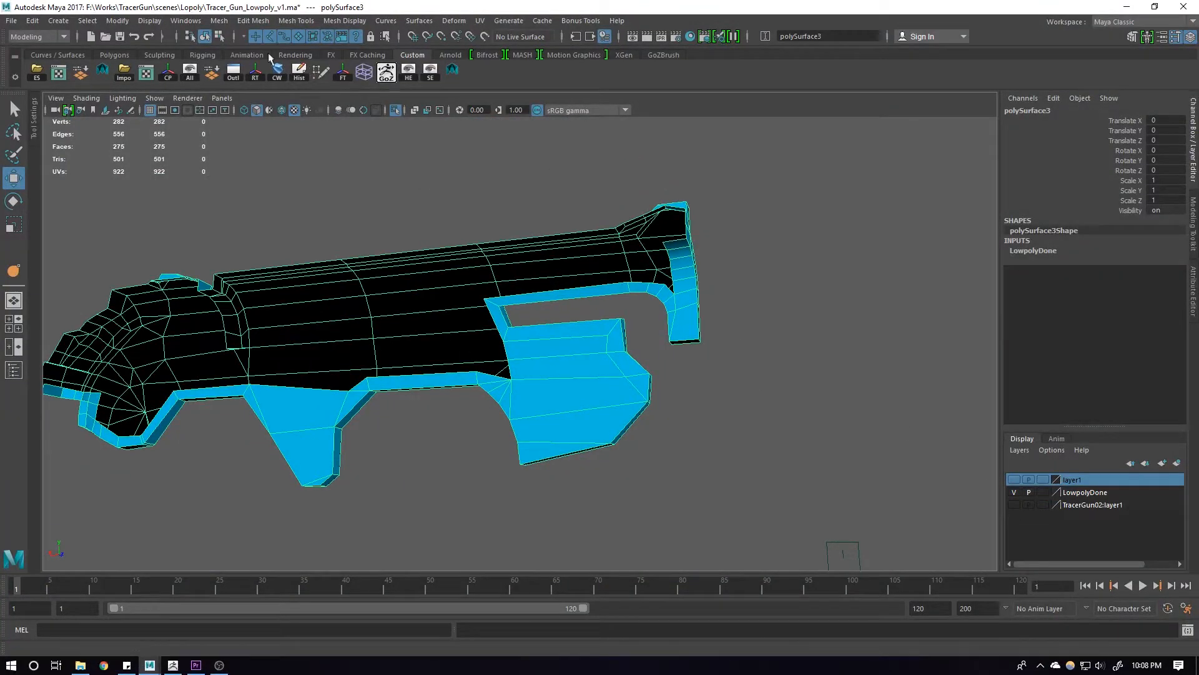
click(145, 73)
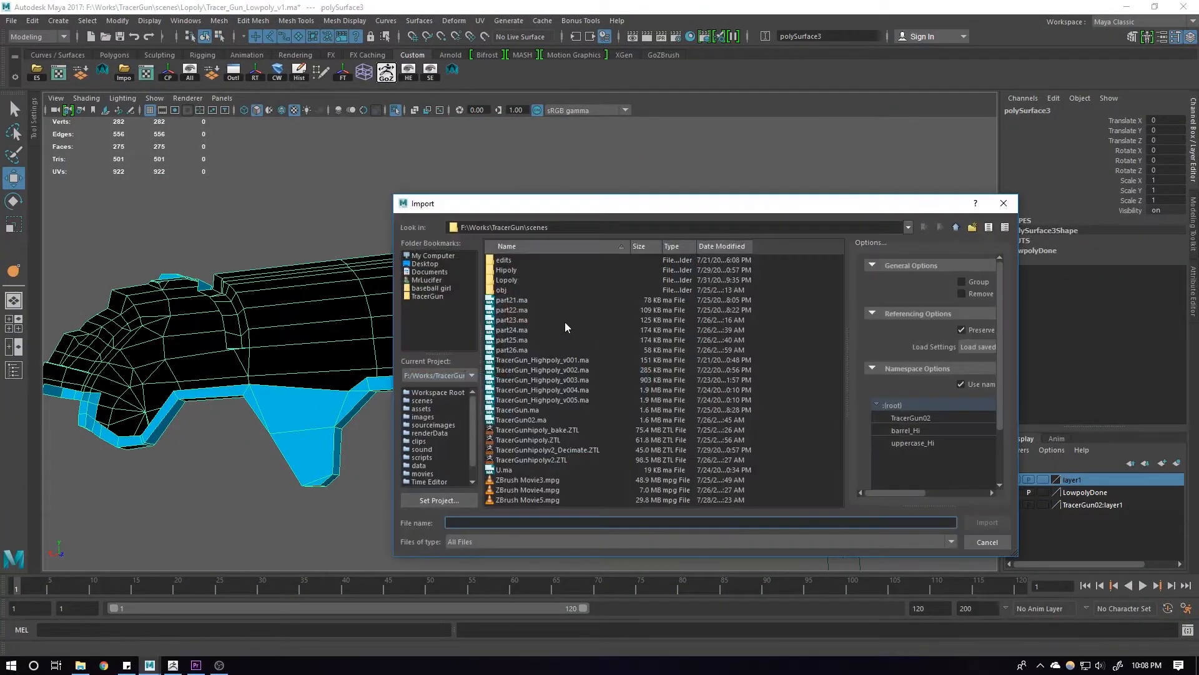
double_click(505, 270)
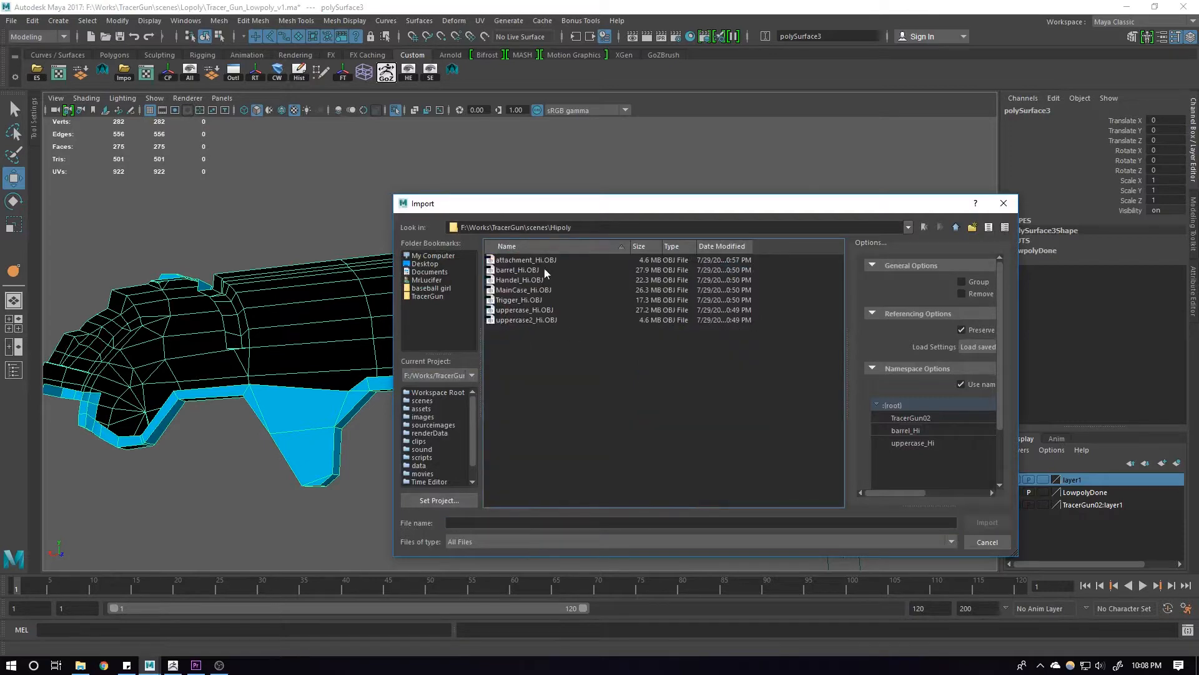
click(516, 271)
click(521, 280)
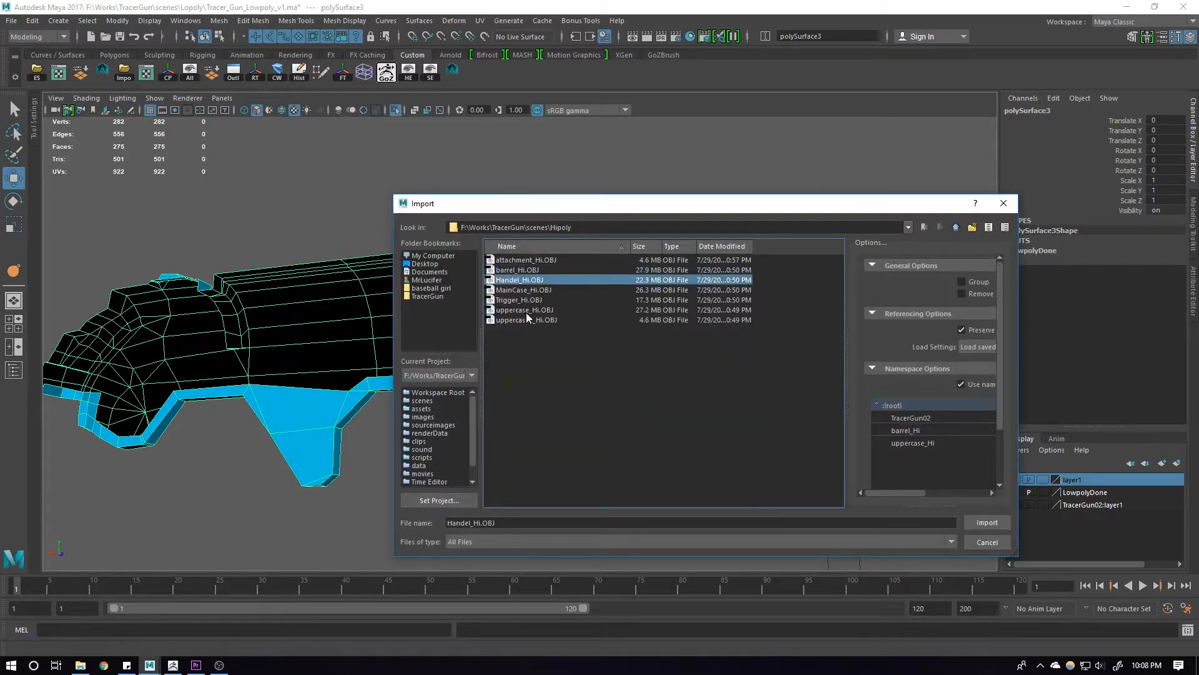
click(531, 310)
double_click(549, 310)
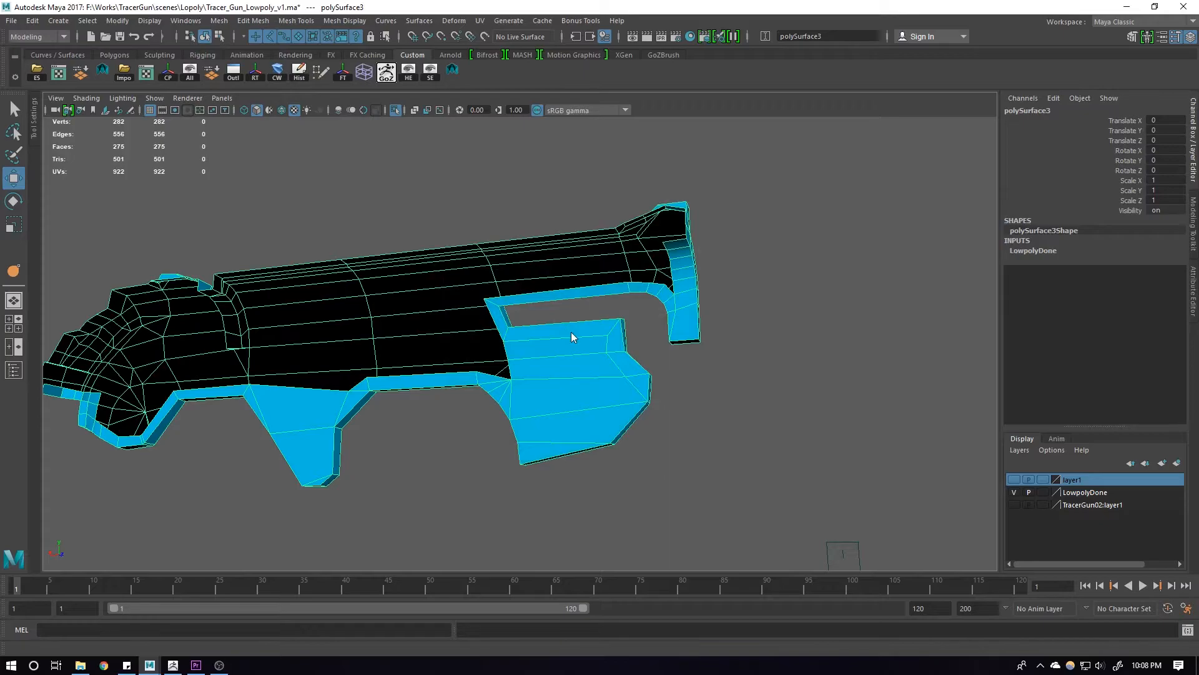
Make the imported high-poly casing a live surface and start Quad Draw on the low-poly casing
alt+drag(570, 332, 362, 406)
scroll(503, 343, up, 3)
click(476, 321)
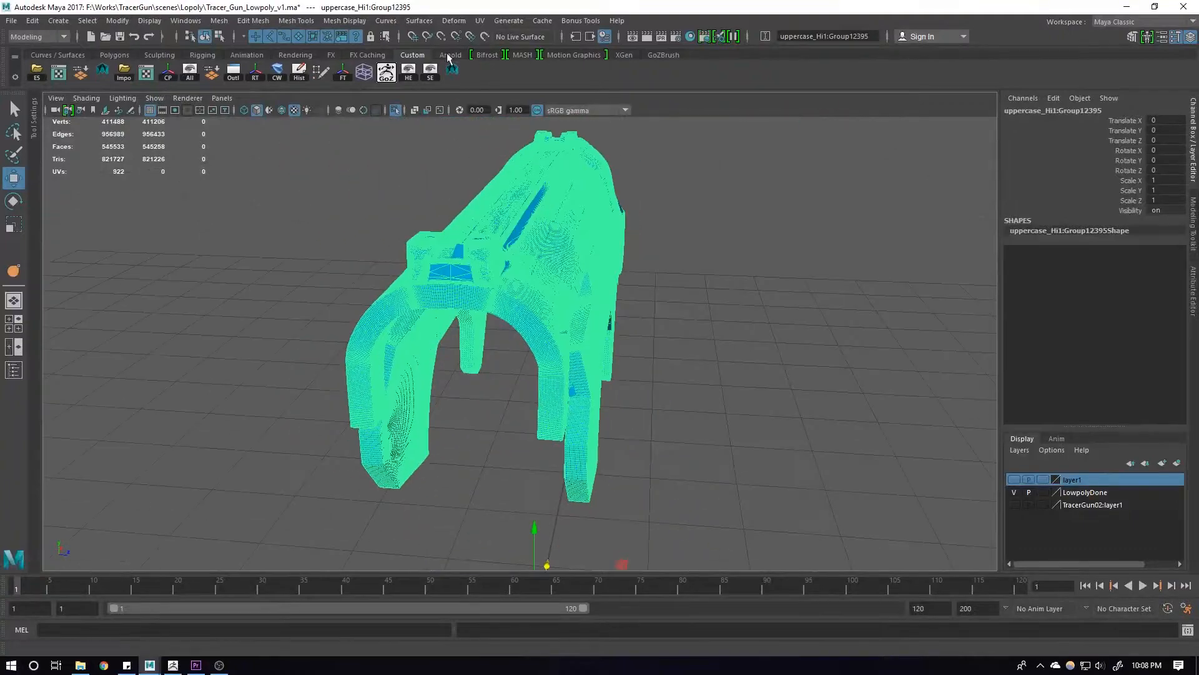
click(484, 37)
alt+drag(495, 92, 650, 259)
click(321, 73)
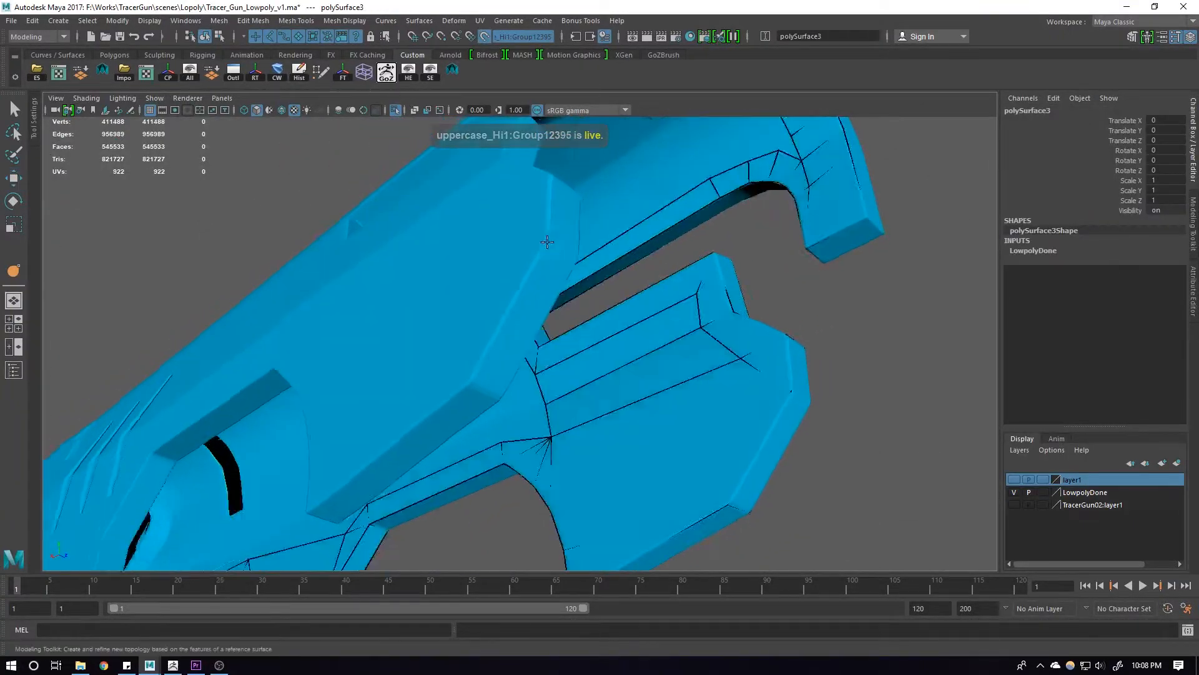
alt+drag(543, 242, 612, 225)
Set the viewport renderer to Legacy Default Viewport and compare the low-poly wireframe with the high-poly casing
click(188, 98)
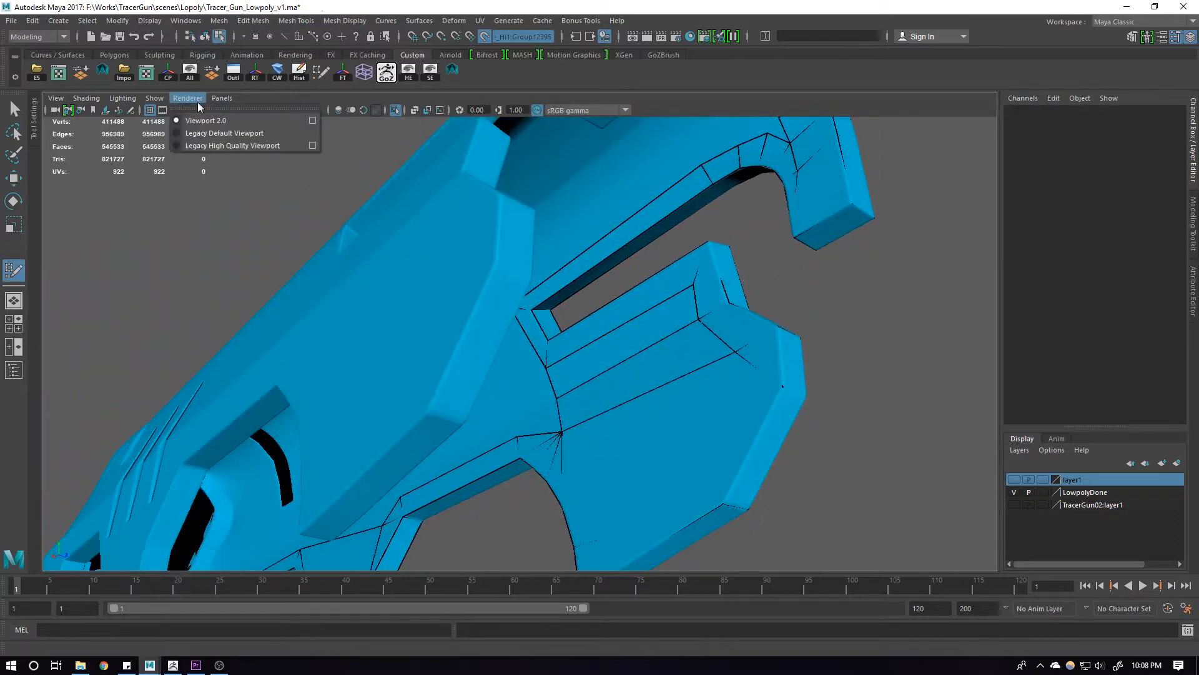
click(225, 124)
alt+right_drag(495, 188, 746, 284)
alt+drag(746, 284, 631, 307)
alt+right_drag(631, 308, 548, 307)
mouse_move(548, 307)
alt+mouse_down()
mouse_move(578, 319)
mouse_move(449, 367)
mouse_move(632, 362)
mouse_move(579, 247)
mouse_move(541, 223)
mouse_move(540, 301)
alt+mouse_up()
alt+middle_drag(541, 301, 600, 328)
alt+drag(600, 328, 494, 284)
alt+middle_drag(493, 284, 446, 267)
alt+drag(446, 267, 482, 301)
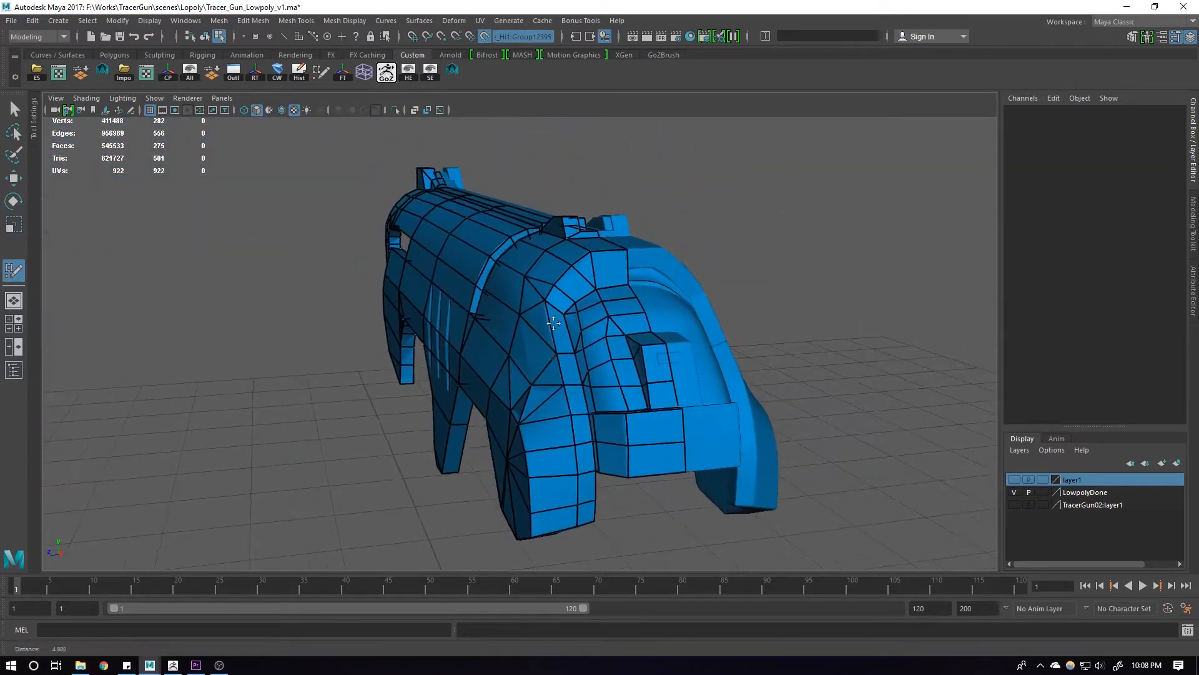
Examine how the low-poly edges follow the high-poly shape around the casing's rear and its lower lobe
mouse_move(553, 322)
alt+mouse_down()
mouse_move(732, 321)
mouse_move(798, 302)
mouse_move(838, 316)
mouse_move(707, 275)
mouse_move(775, 300)
mouse_move(566, 330)
alt+mouse_up()
alt+right_drag(566, 330, 441, 355)
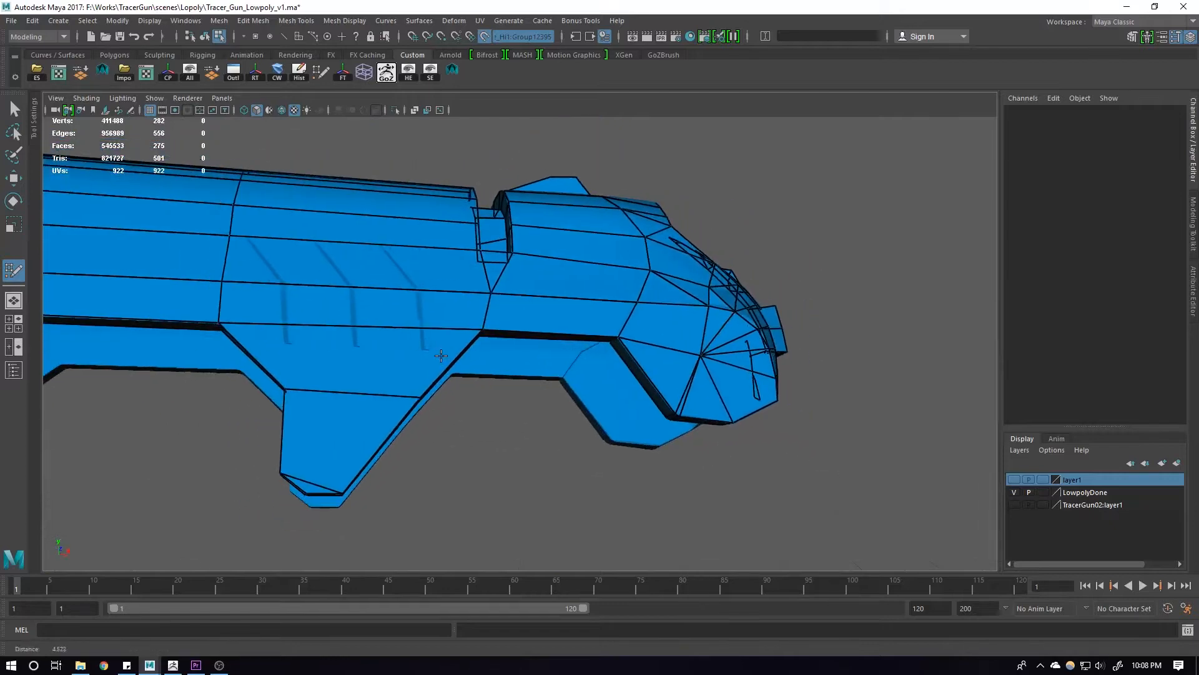
alt+drag(441, 355, 473, 383)
alt+right_drag(474, 383, 759, 429)
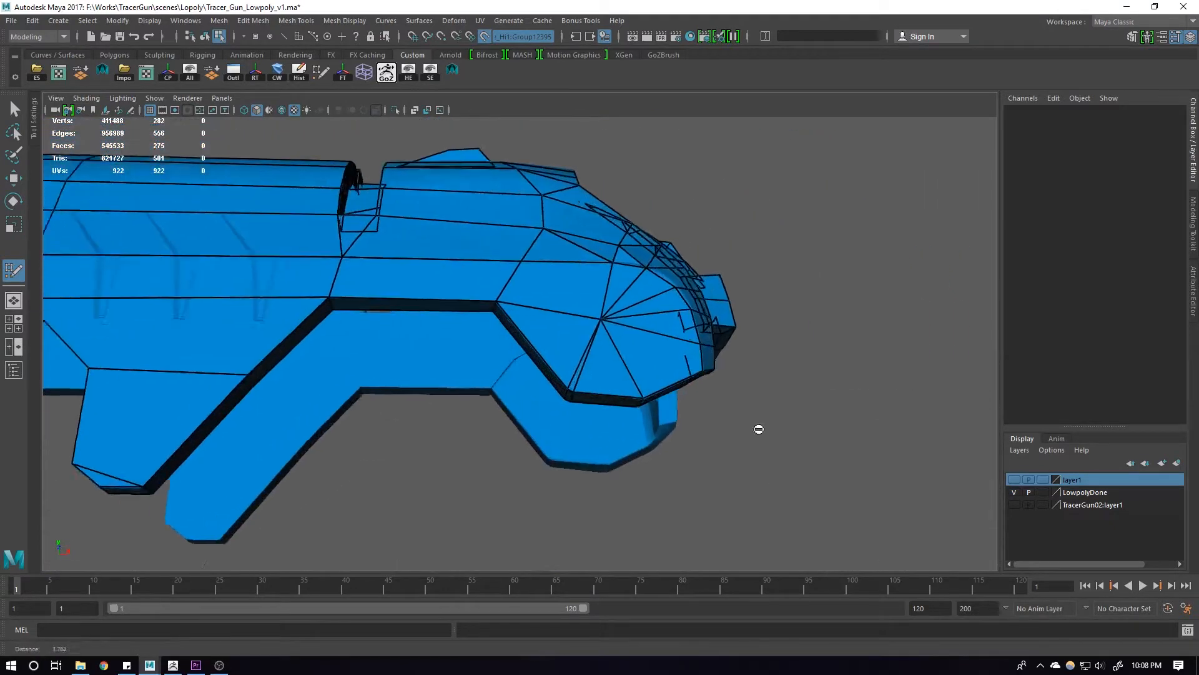
alt+drag(759, 429, 624, 493)
alt+right_drag(624, 493, 681, 491)
alt+middle_drag(681, 491, 610, 452)
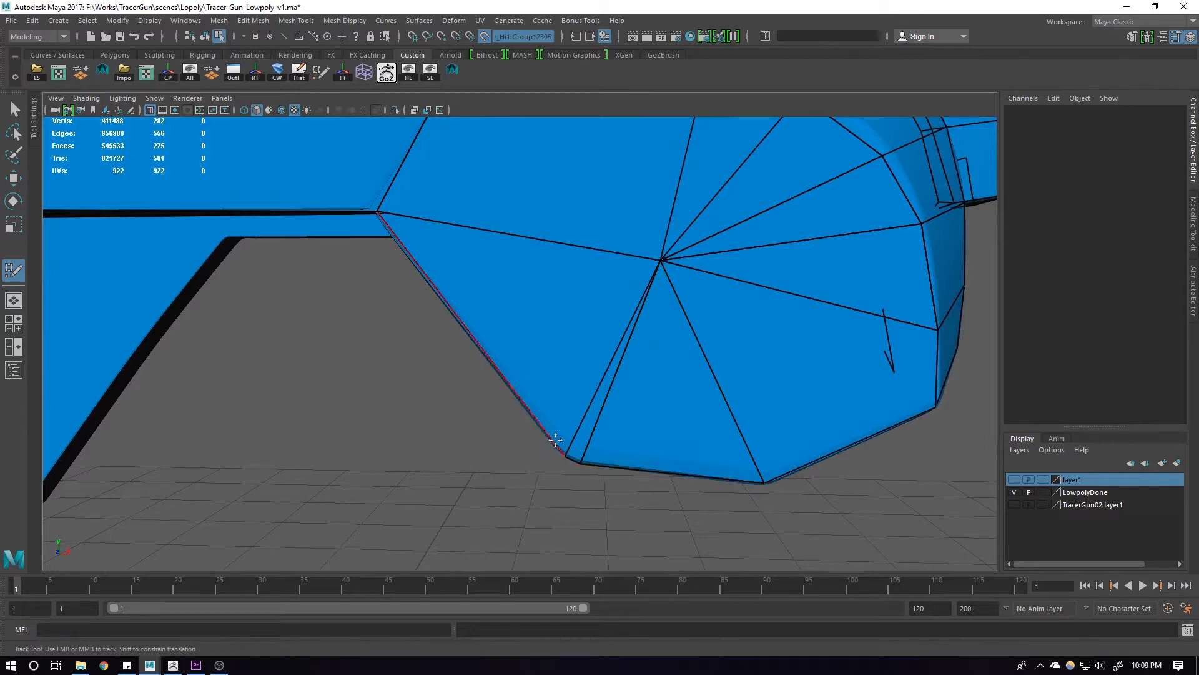
alt+drag(555, 441, 524, 330)
alt+middle_drag(523, 330, 524, 336)
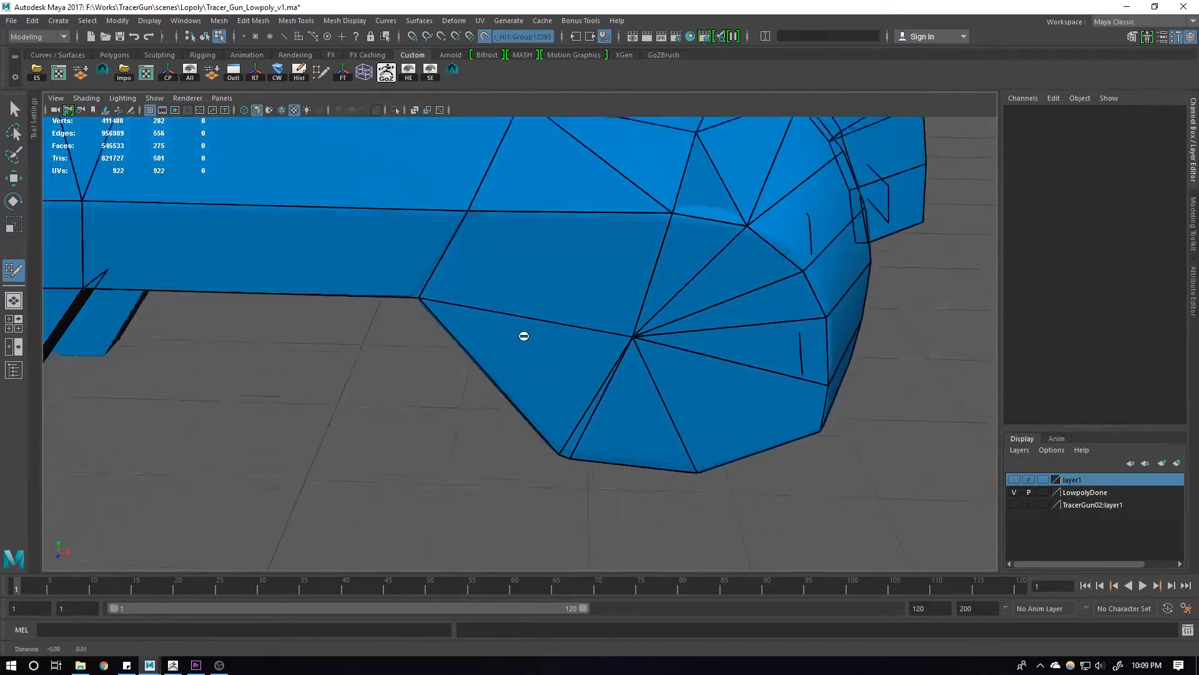
alt+drag(524, 336, 678, 297)
Delete three low-poly faces around the diagonal panel line on the side of the casing's rear
alt+drag(605, 410, 638, 373)
ctrl+shift+click(657, 355)
ctrl+shift+click(684, 343)
ctrl+shift+click(701, 286)
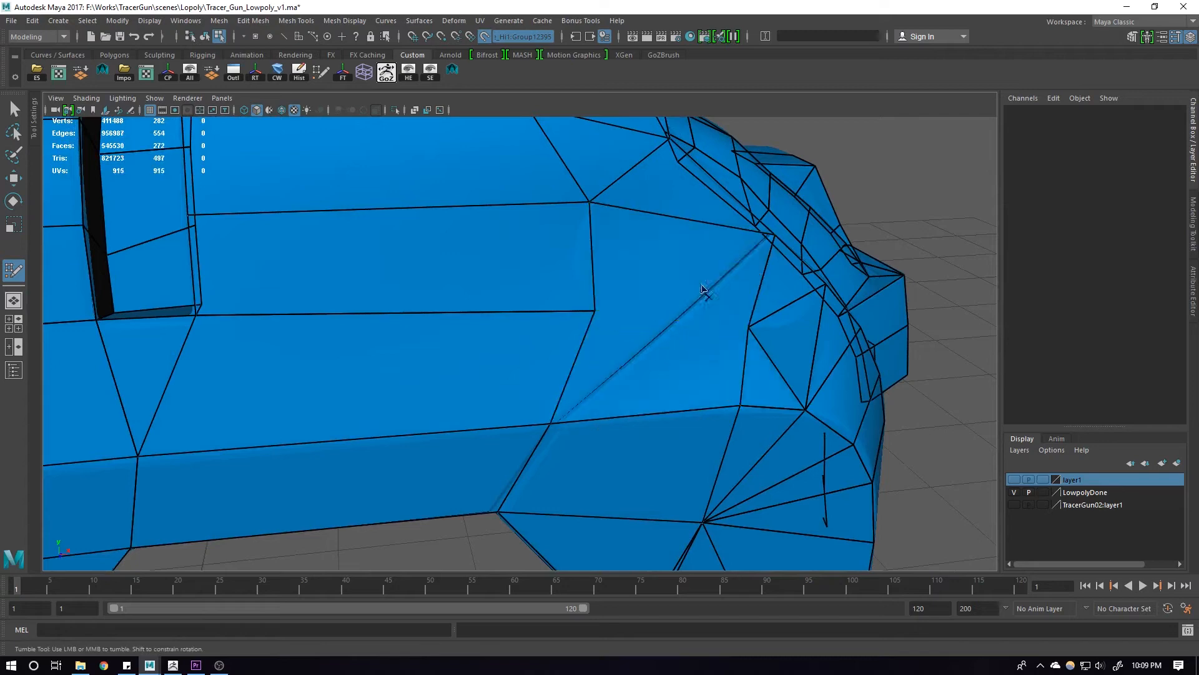
Fill the gap at the casing's rear with new Quad Draw faces whose edges follow the diagonal panel line
mouse_move(705, 347)
alt+mouse_down()
mouse_move(664, 339)
mouse_move(642, 361)
alt+mouse_up()
shift+click(687, 365)
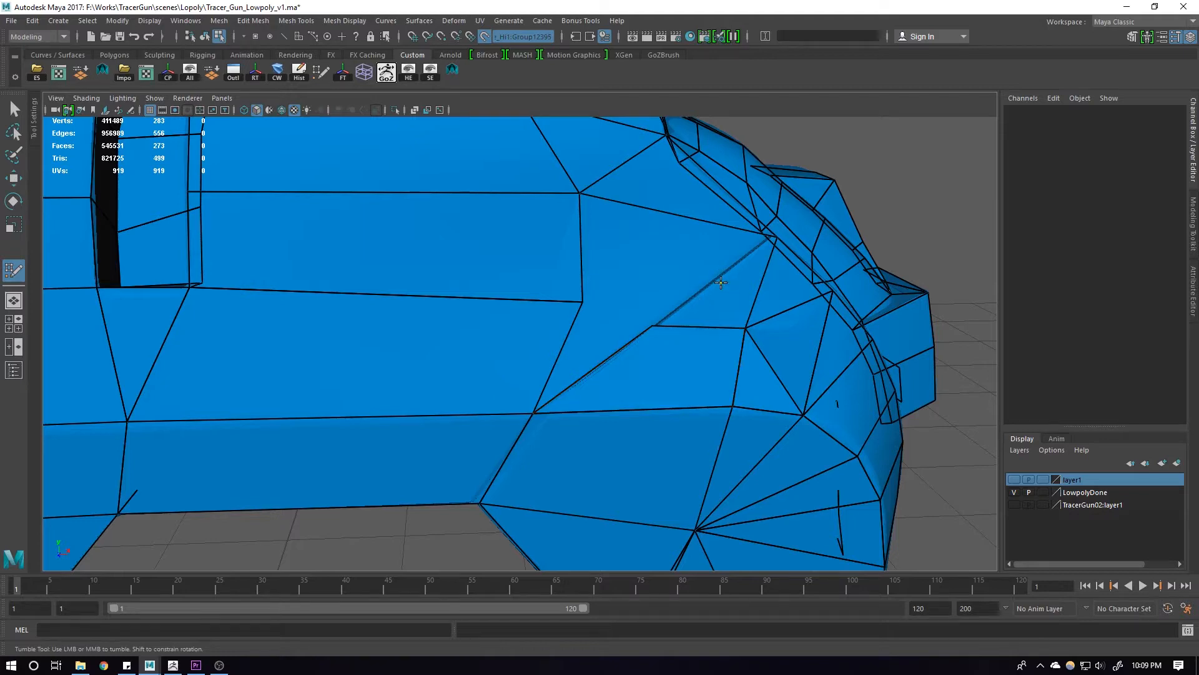
scroll(737, 312, up, 3)
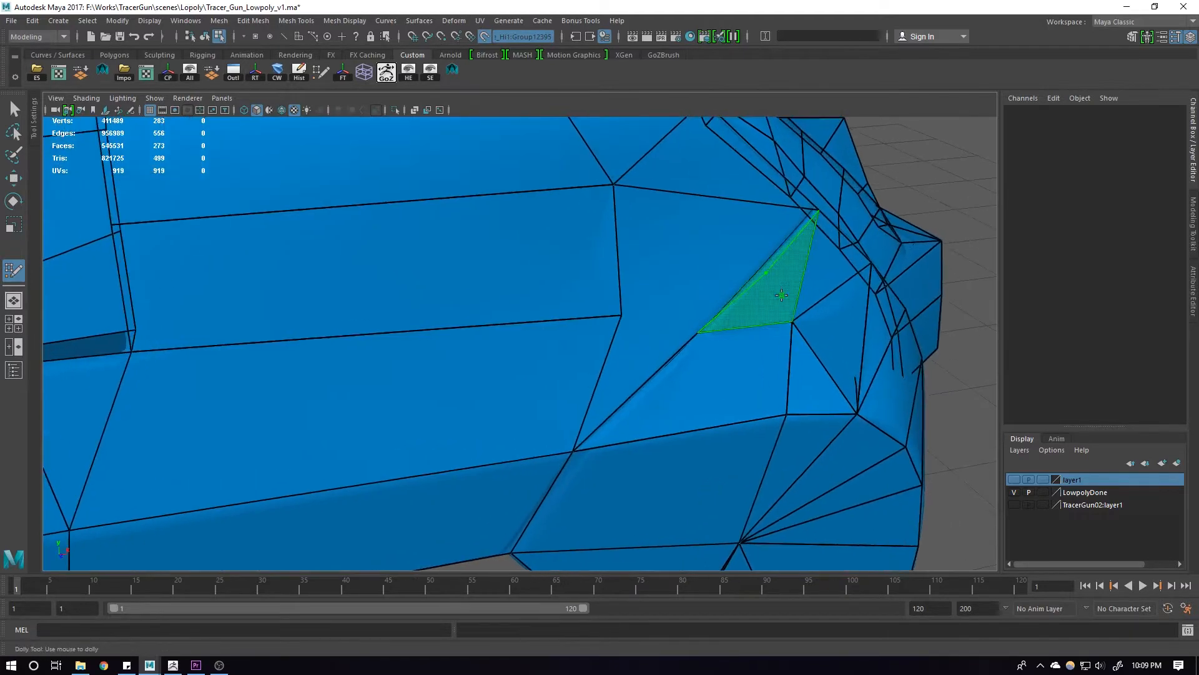
shift+click(782, 283)
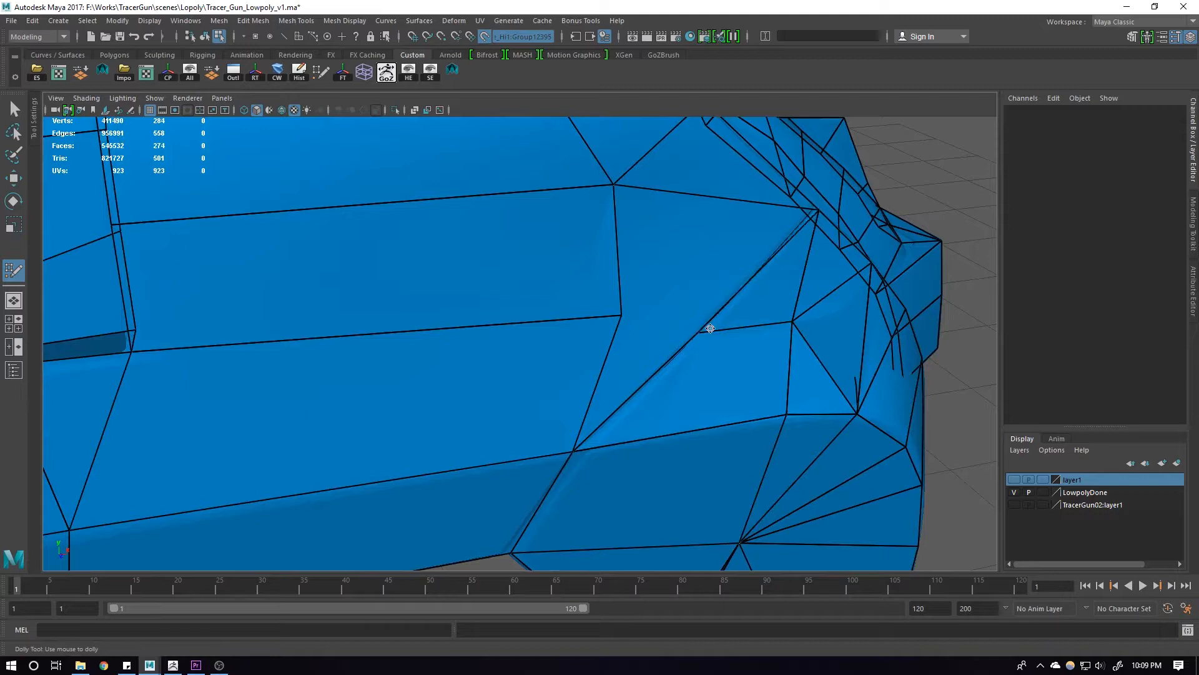
alt+drag(703, 331, 654, 234)
shift+click(636, 289)
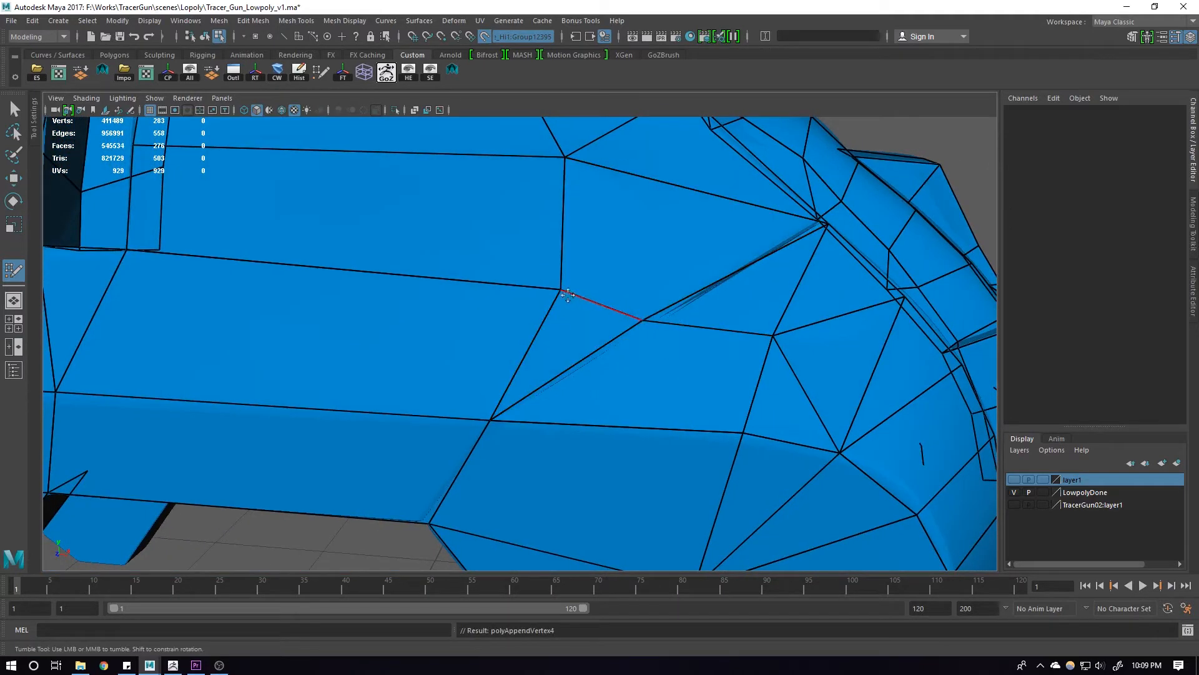
Move the vertex just ahead of the diagonal panel line toward the muzzle to widen the adjoining faces
drag(567, 293, 499, 291)
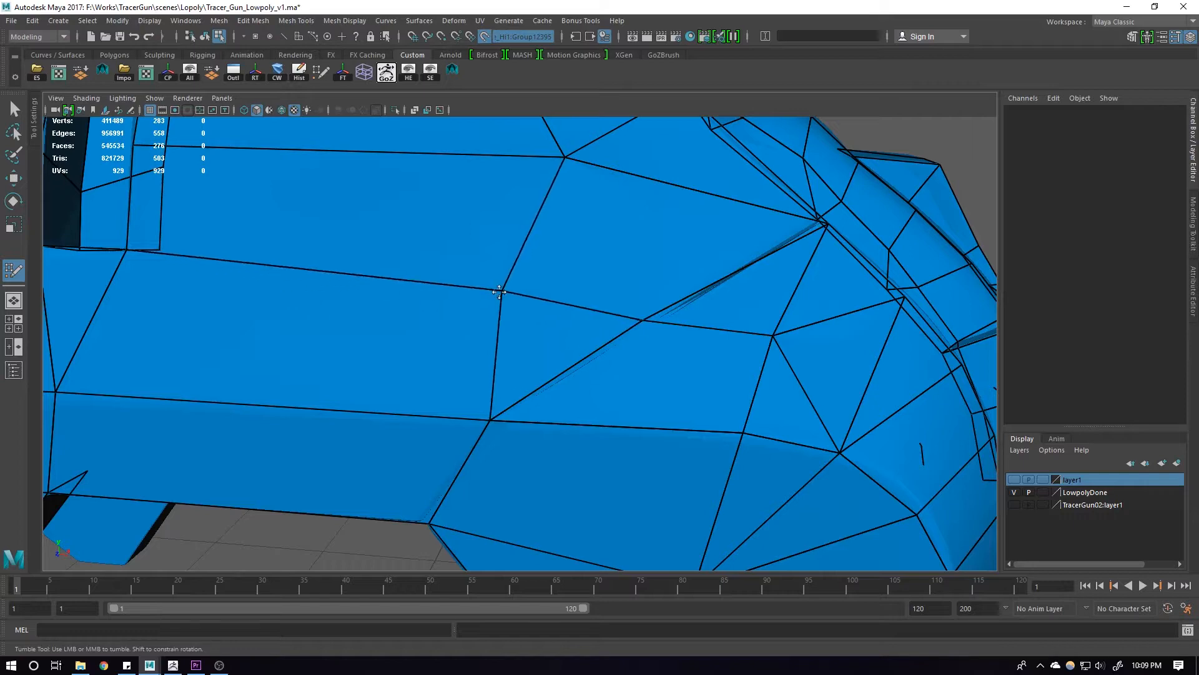
alt+middle_drag(499, 292, 537, 382)
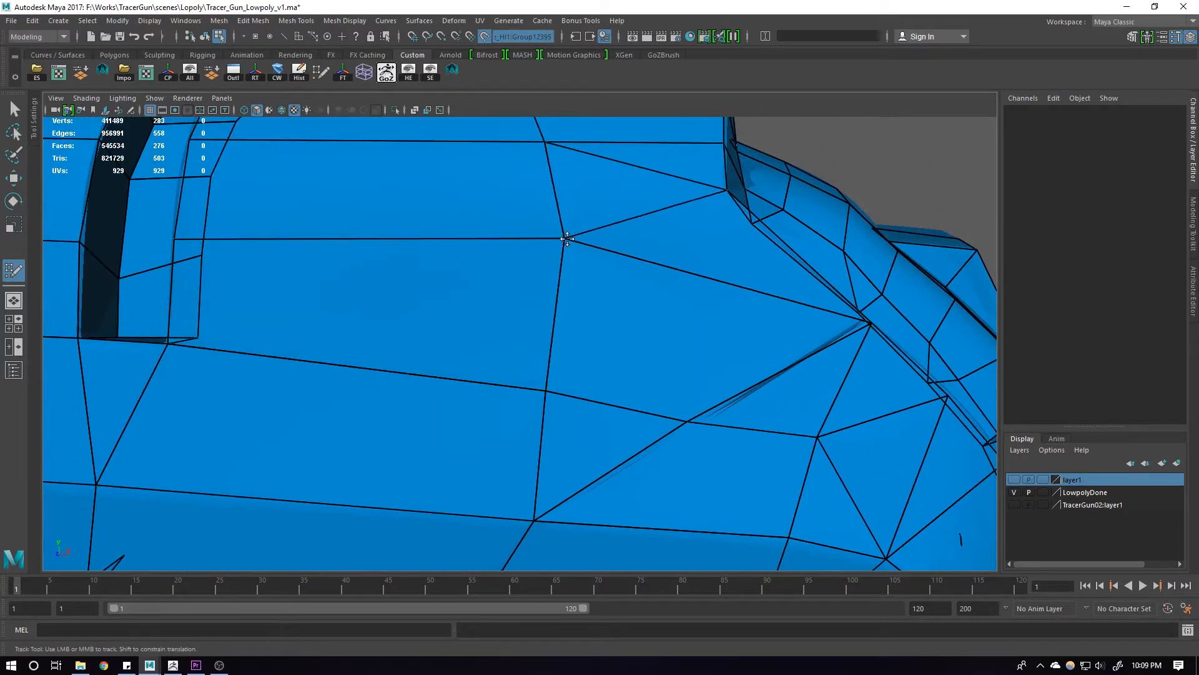
scroll(579, 247, down, 2)
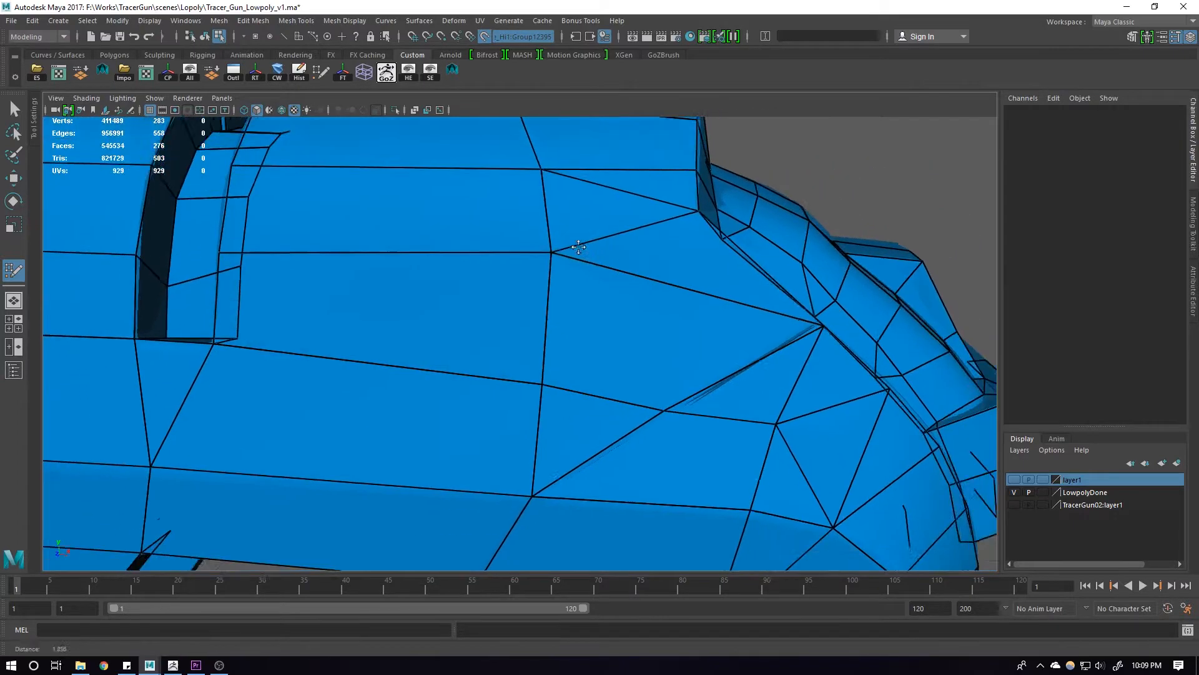
Move the vertex on the diagonal panel line at the casing's side slightly upward and toward the rear
alt+drag(578, 248, 605, 249)
scroll(669, 267, down, 2)
alt+drag(669, 268, 692, 281)
scroll(692, 385, up, 2)
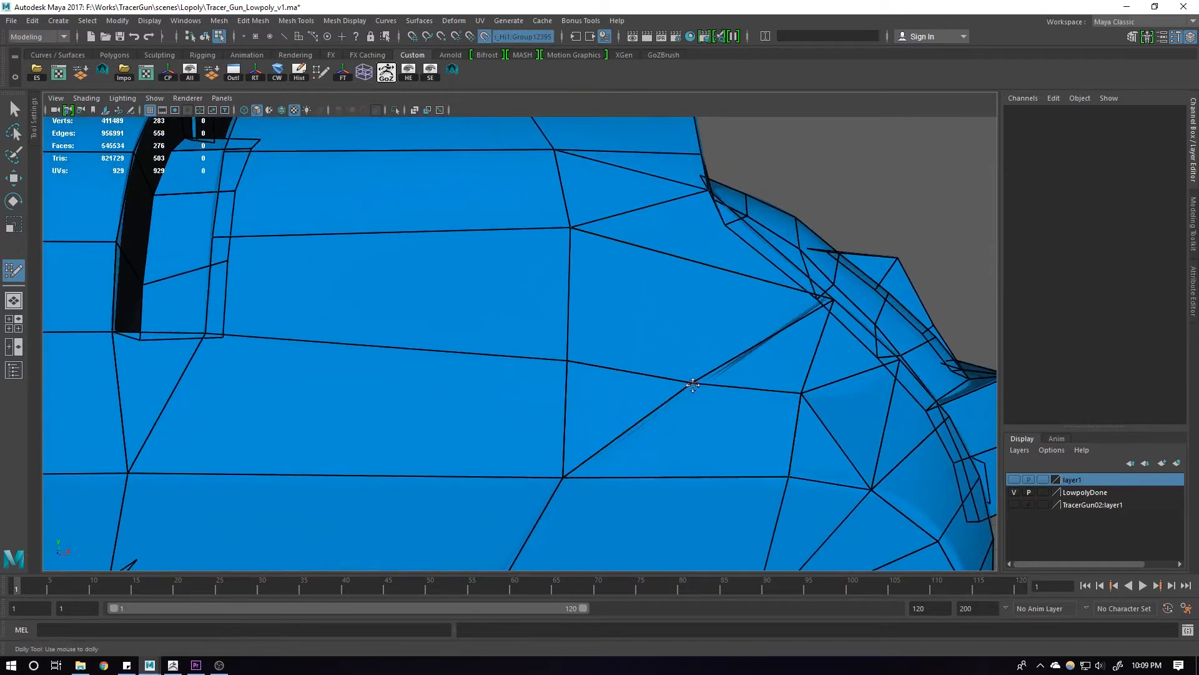
drag(693, 385, 701, 372)
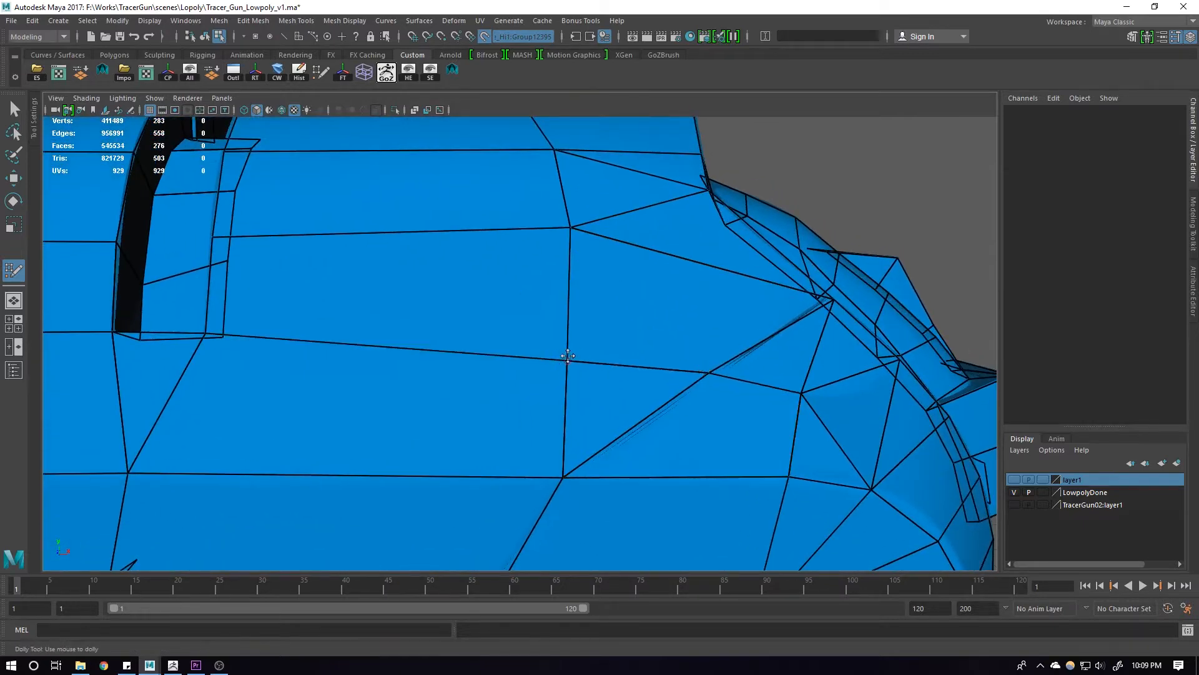
Examine how the low-poly edges fit the high-poly diagonal panel line and the rear seam from several angles
mouse_move(567, 356)
mouse_down()
mouse_move(736, 407)
mouse_move(706, 394)
mouse_up()
alt+right_drag(769, 369, 753, 360)
alt+drag(790, 320, 747, 386)
alt+right_drag(746, 386, 798, 418)
alt+middle_drag(798, 417, 755, 396)
alt+drag(694, 397, 686, 414)
alt+right_drag(686, 414, 711, 418)
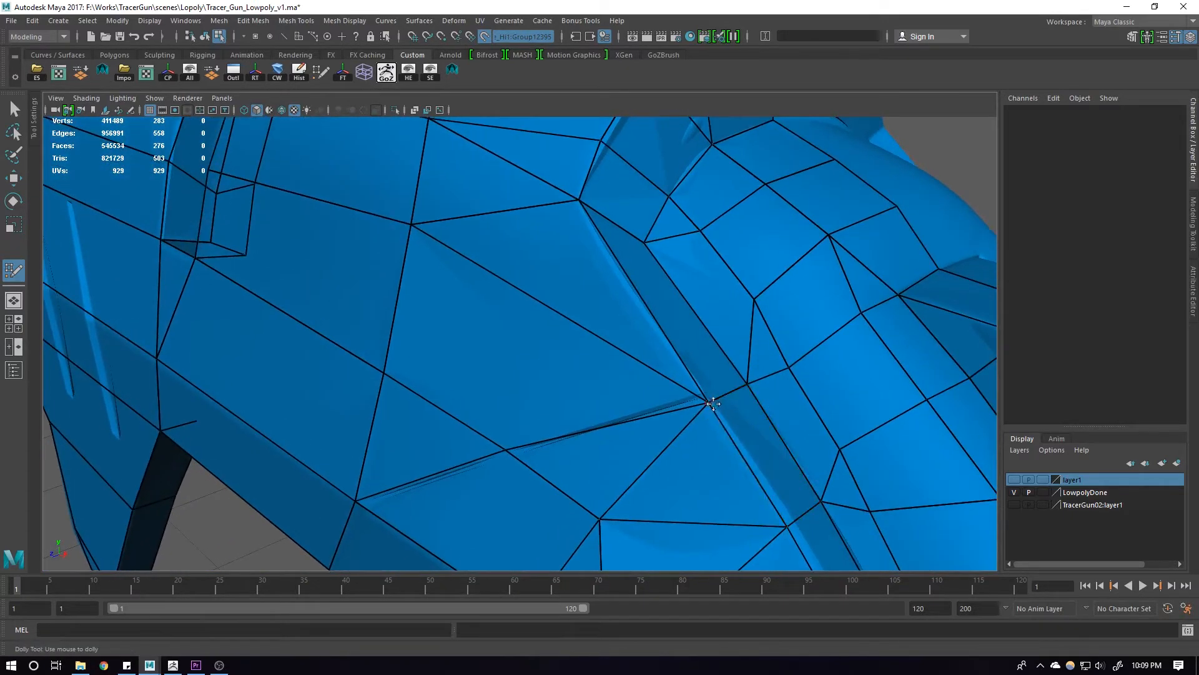
mouse_move(712, 399)
alt+mouse_down()
mouse_move(673, 369)
mouse_move(727, 403)
alt+mouse_up()
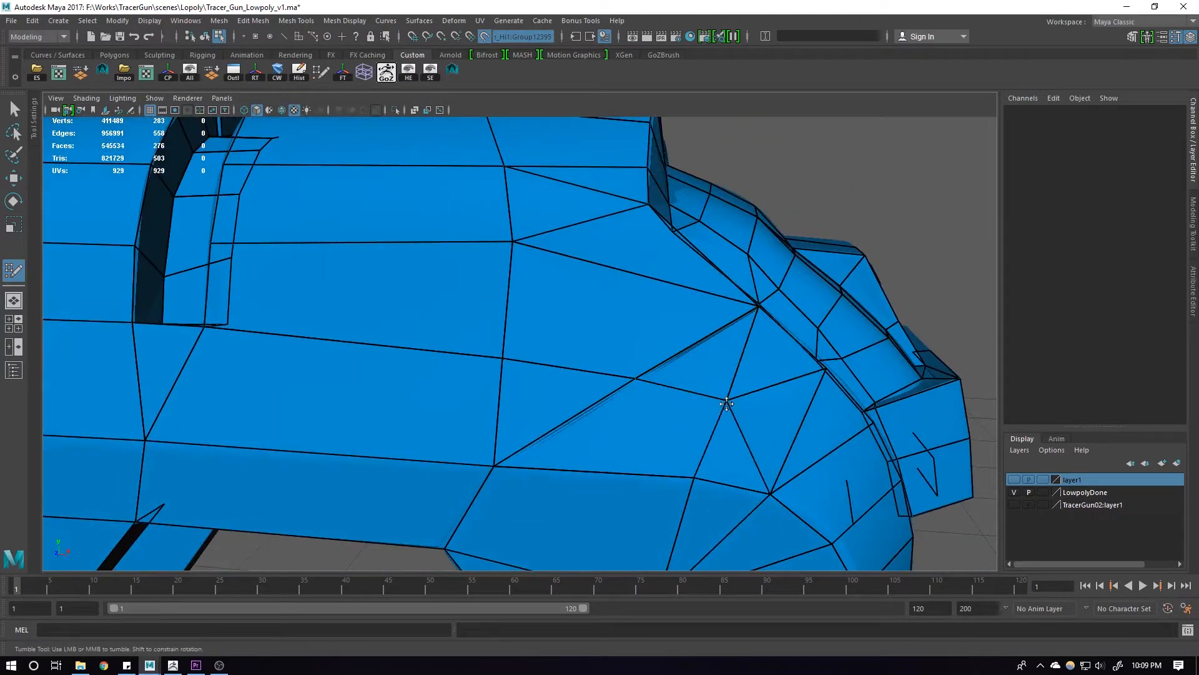
Switch to Chrome and search Google Images for "jacket"
click(103, 664)
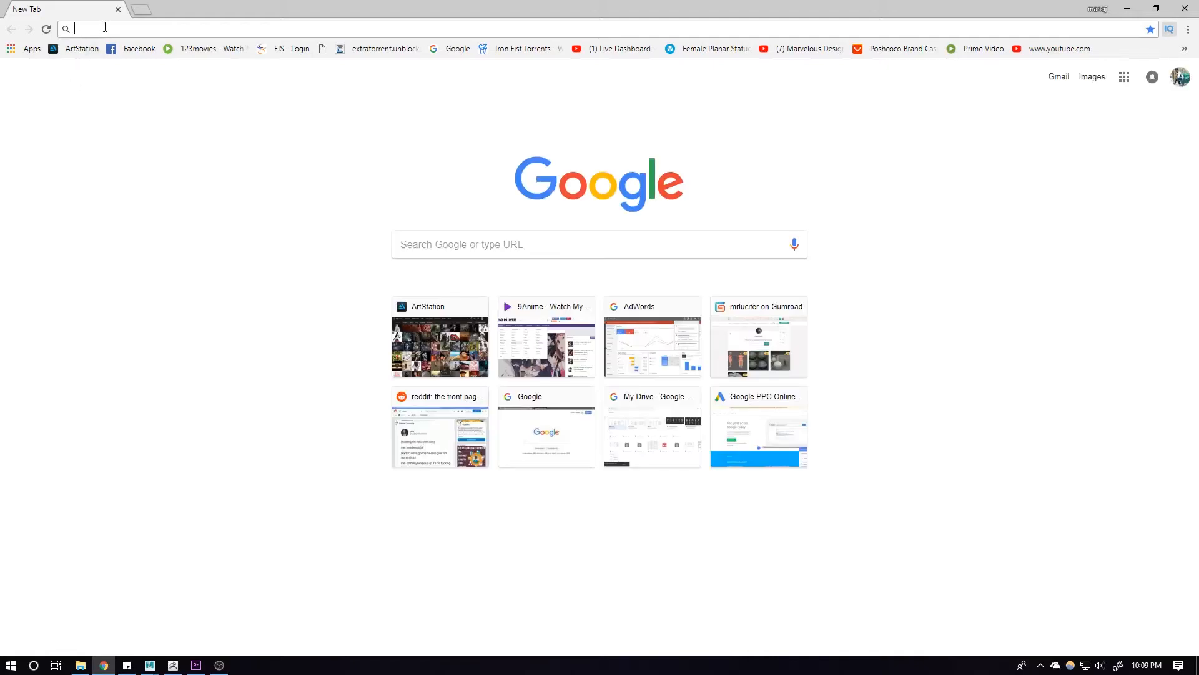
text(jacket)
key(Return)
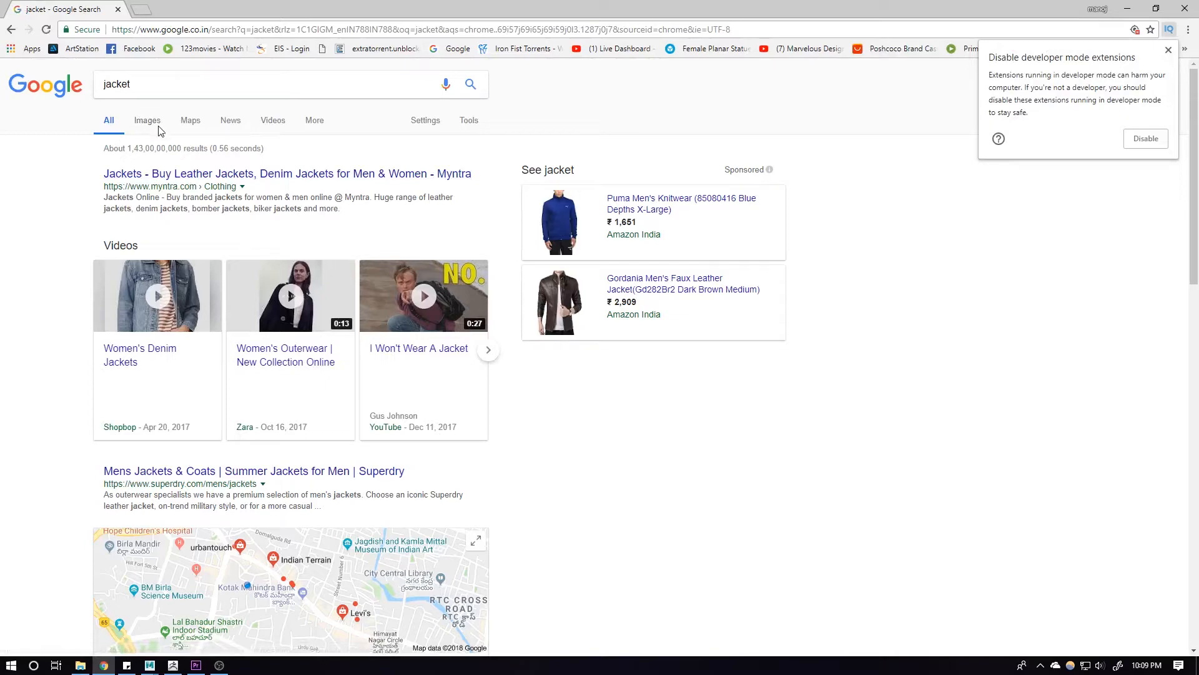
click(153, 122)
Preview several jacket images for seam and panel detail, including the varsity, pink, motorcycle, khaki and black bomber jackets
click(451, 262)
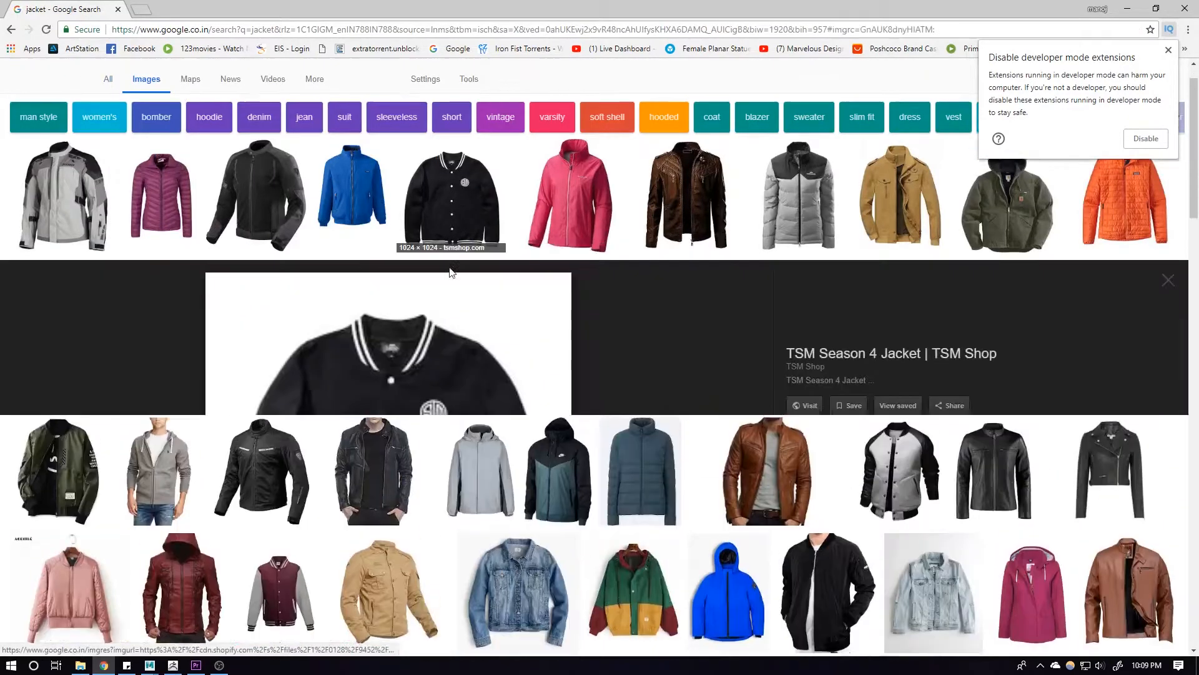
click(563, 168)
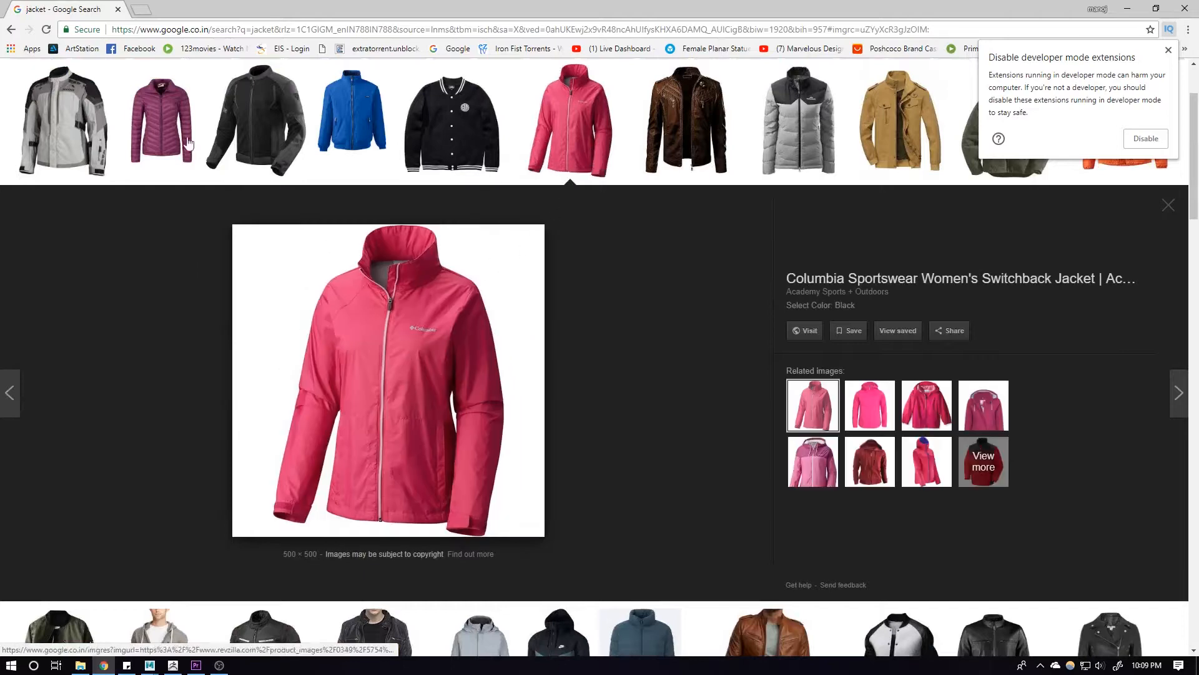
click(68, 141)
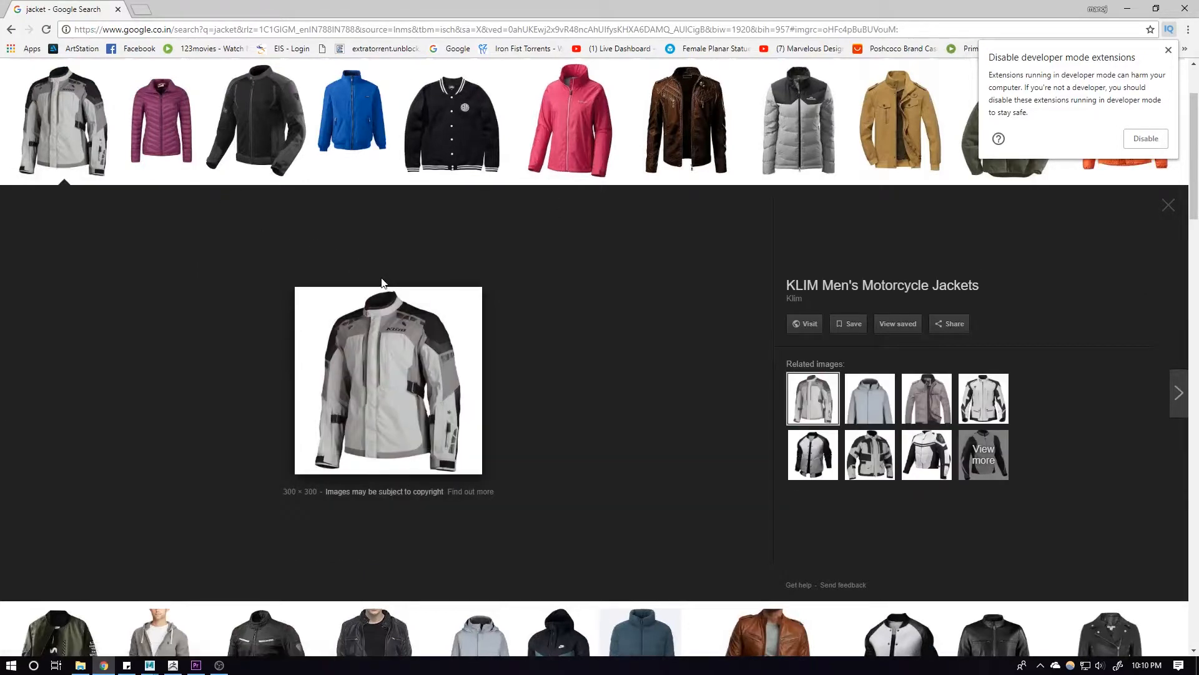
click(900, 121)
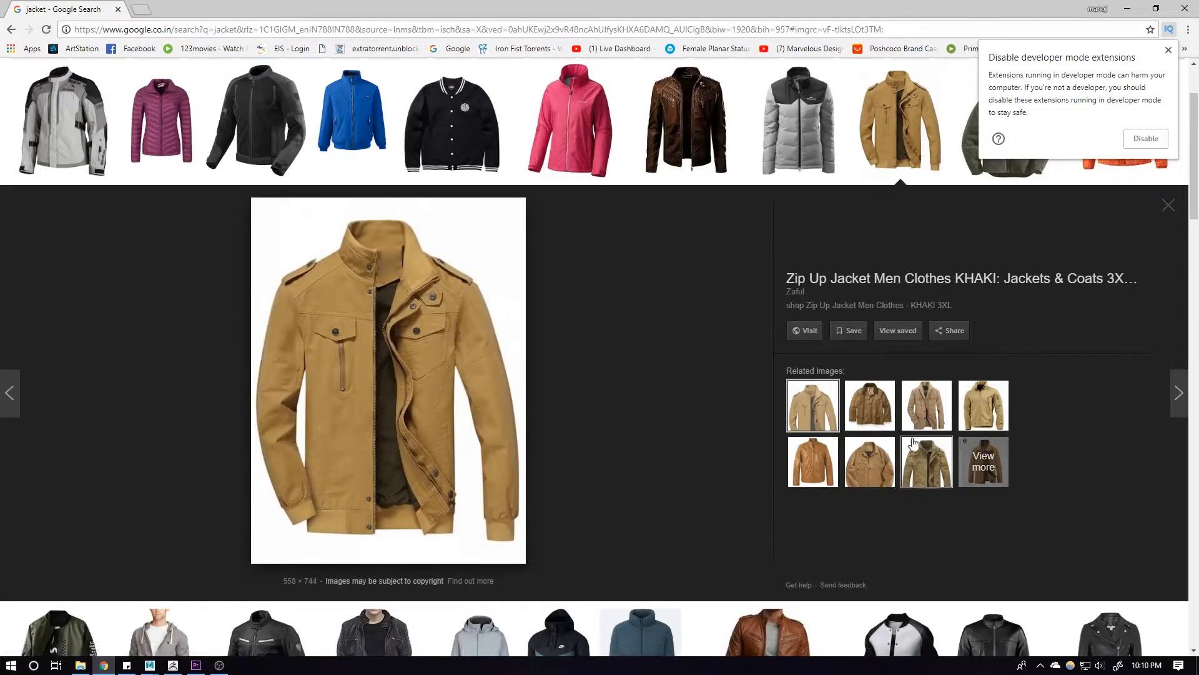
scroll(717, 493, down, 3)
click(819, 450)
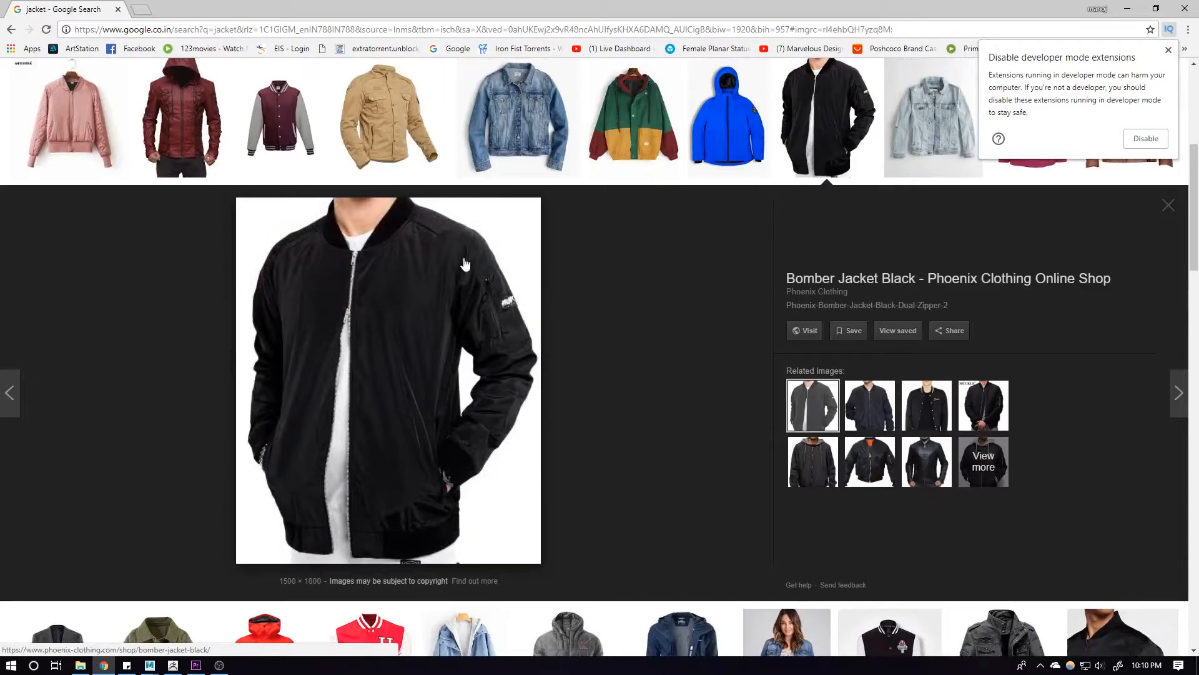
Preview the related MA1 bomber jacket with orange lining and the red hooded leather jacket
scroll(549, 308, up, 1)
click(870, 524)
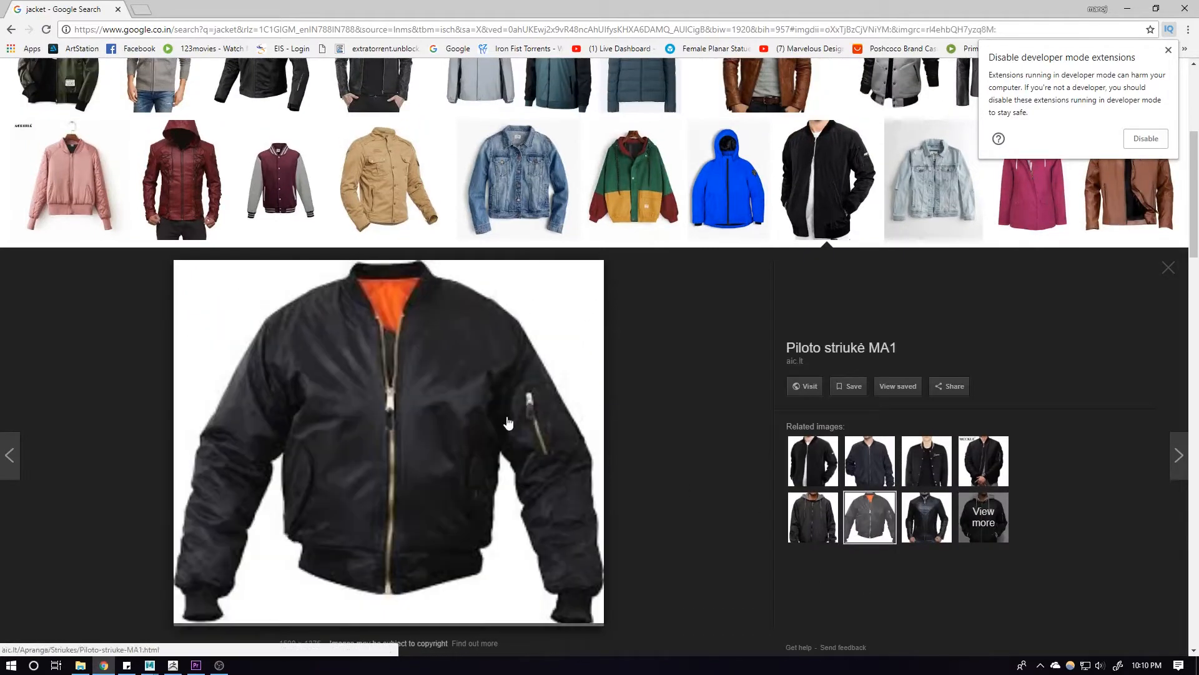
scroll(480, 413, up, 5)
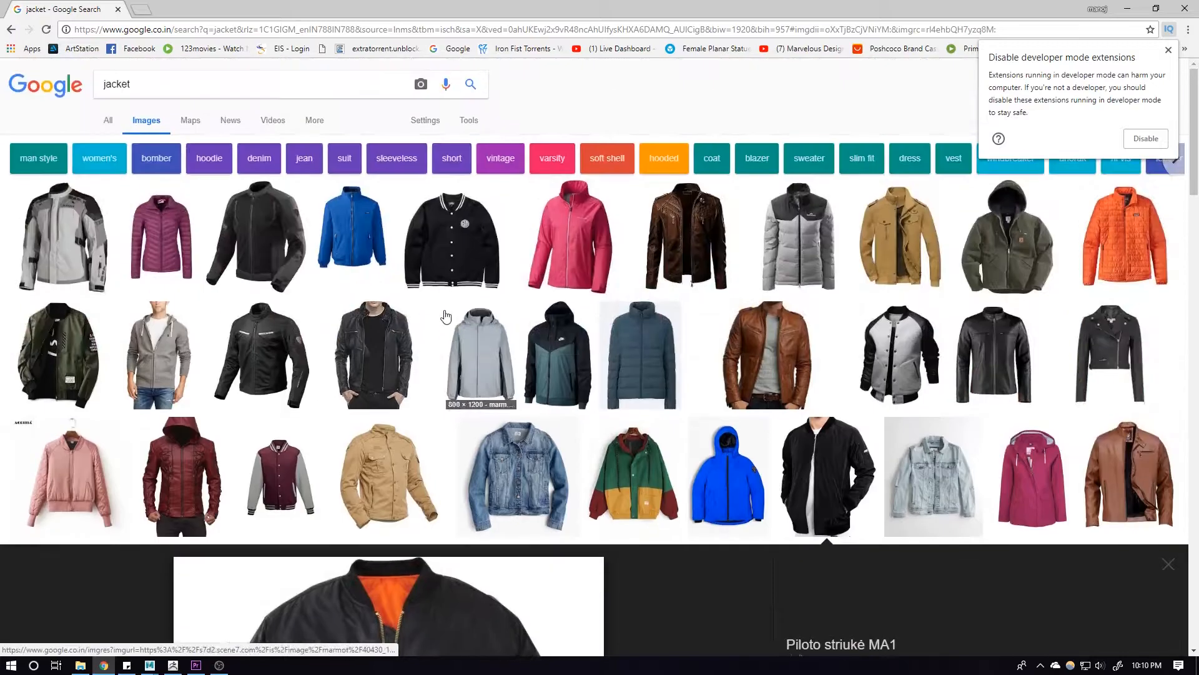
click(195, 472)
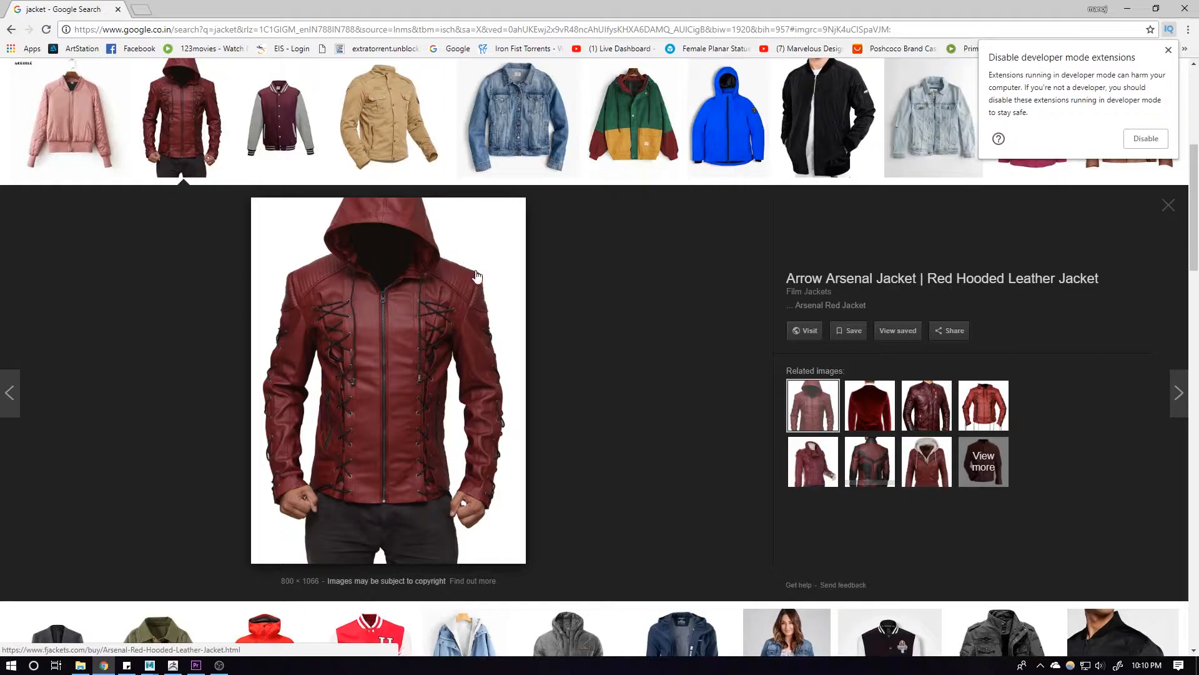
Return to Maya and examine the low-poly wireframe around the casing's rear and its diagonal panel line
click(1129, 8)
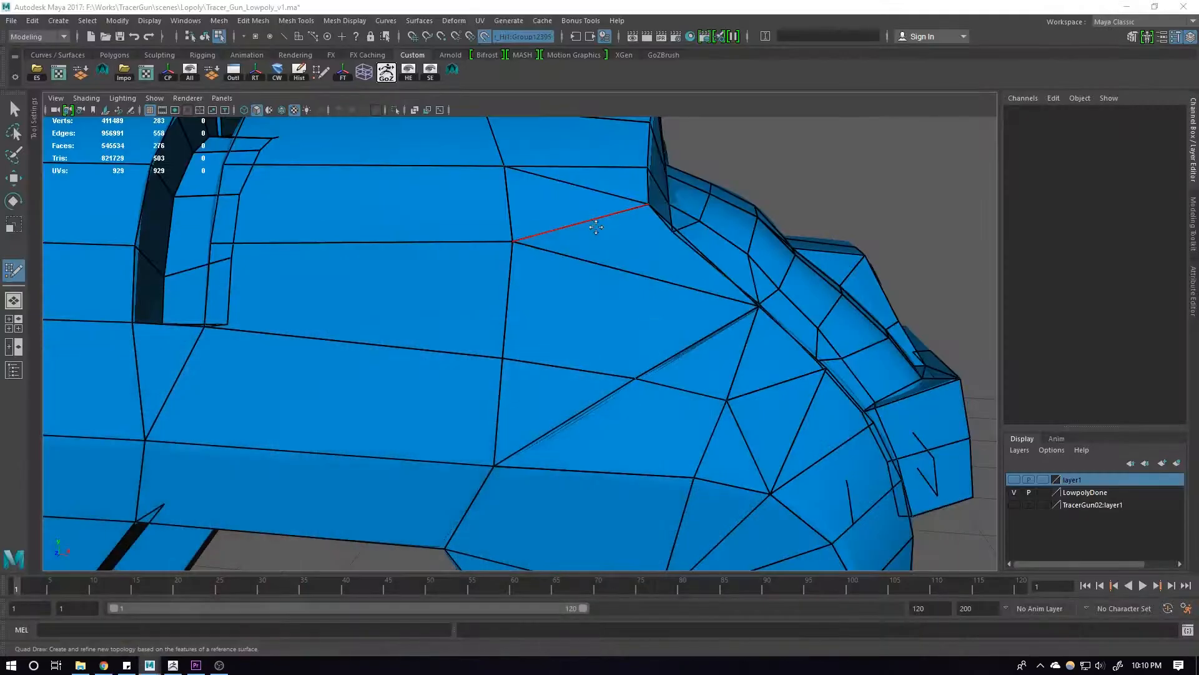
alt+right_drag(741, 213, 820, 175)
alt+right_drag(782, 212, 712, 240)
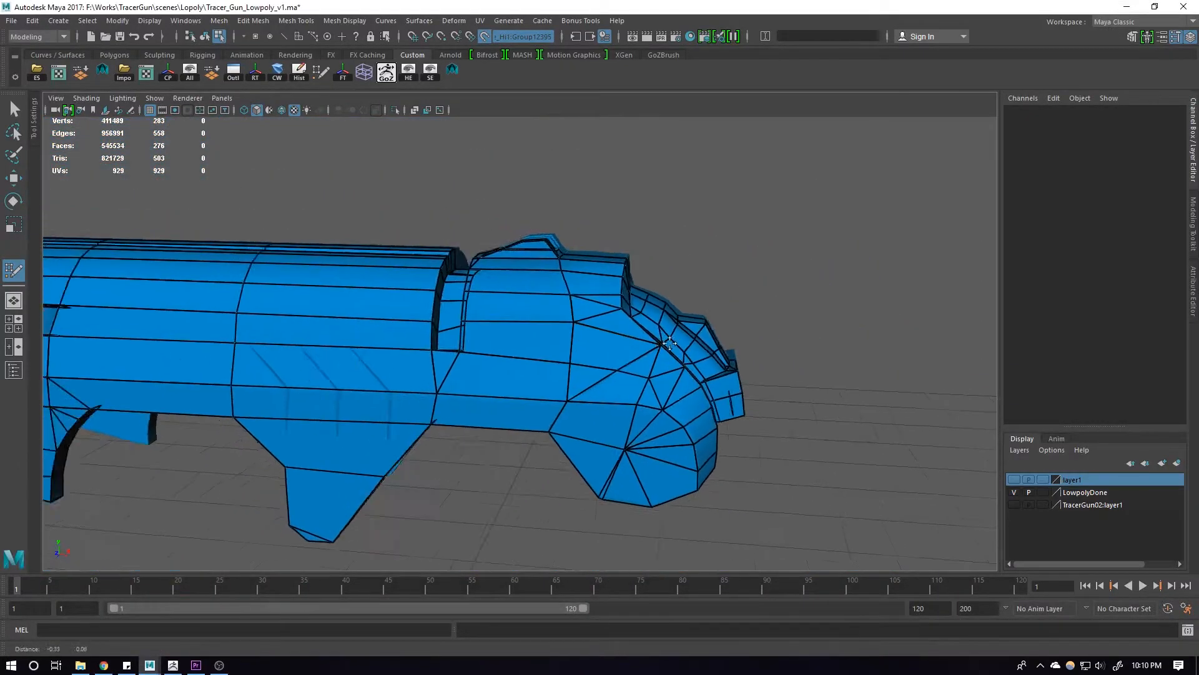
alt+drag(662, 287, 606, 375)
alt+right_drag(606, 375, 739, 382)
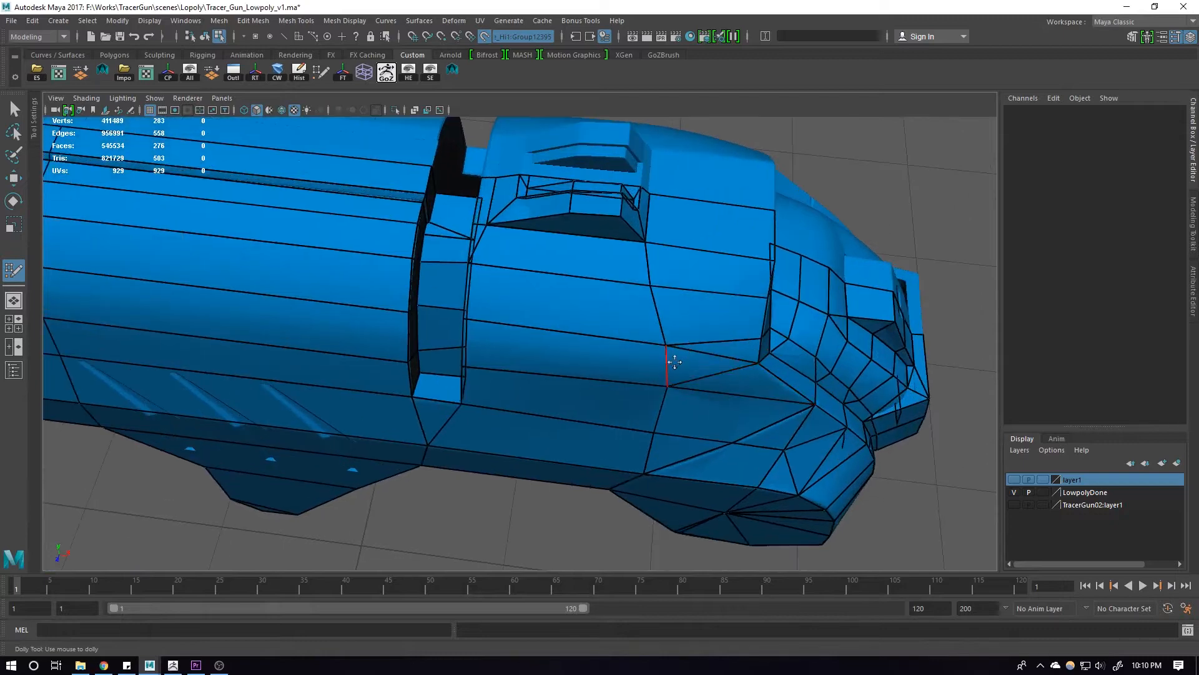
alt+drag(643, 356, 654, 229)
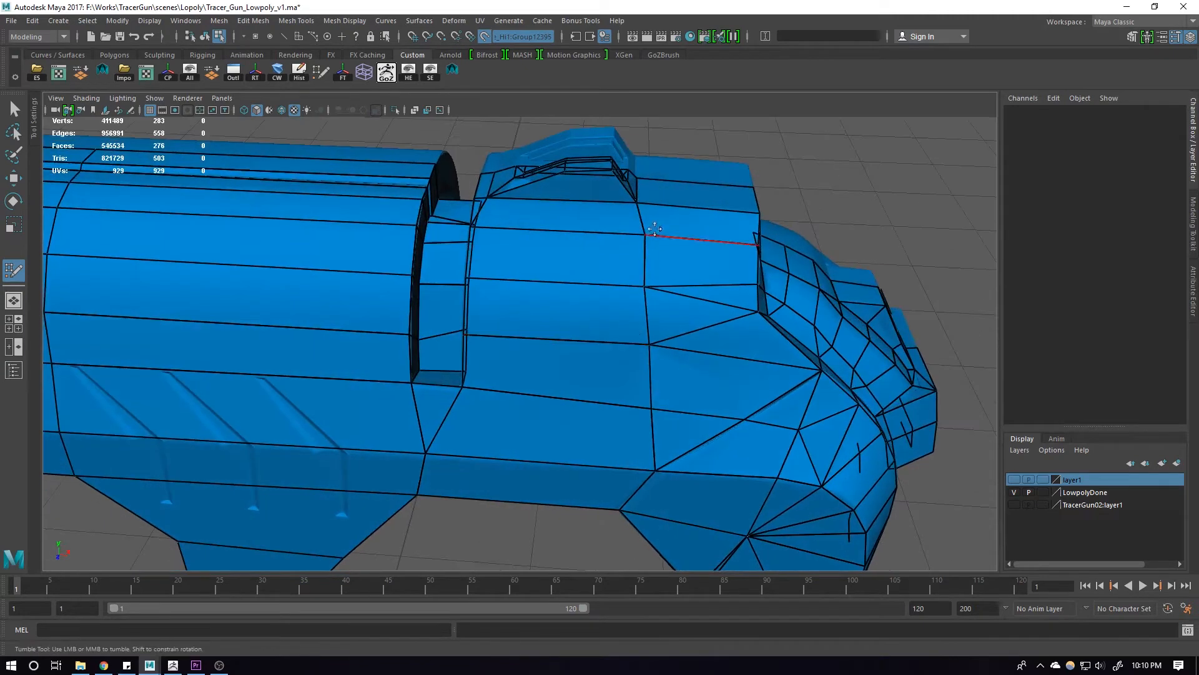
alt+right_drag(642, 234, 424, 359)
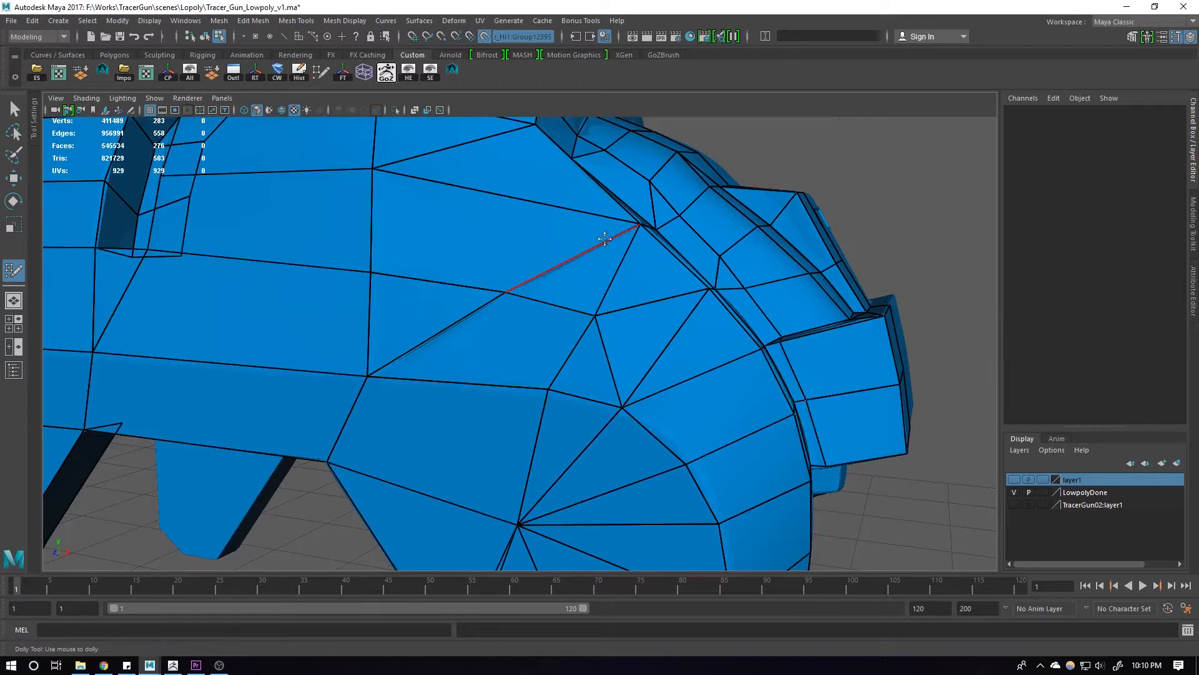
Try to move the low-poly casing off the high-poly model along X, and undo the move
key(w)
right_drag(537, 283, 555, 251)
middle_drag(599, 368, 428, 411)
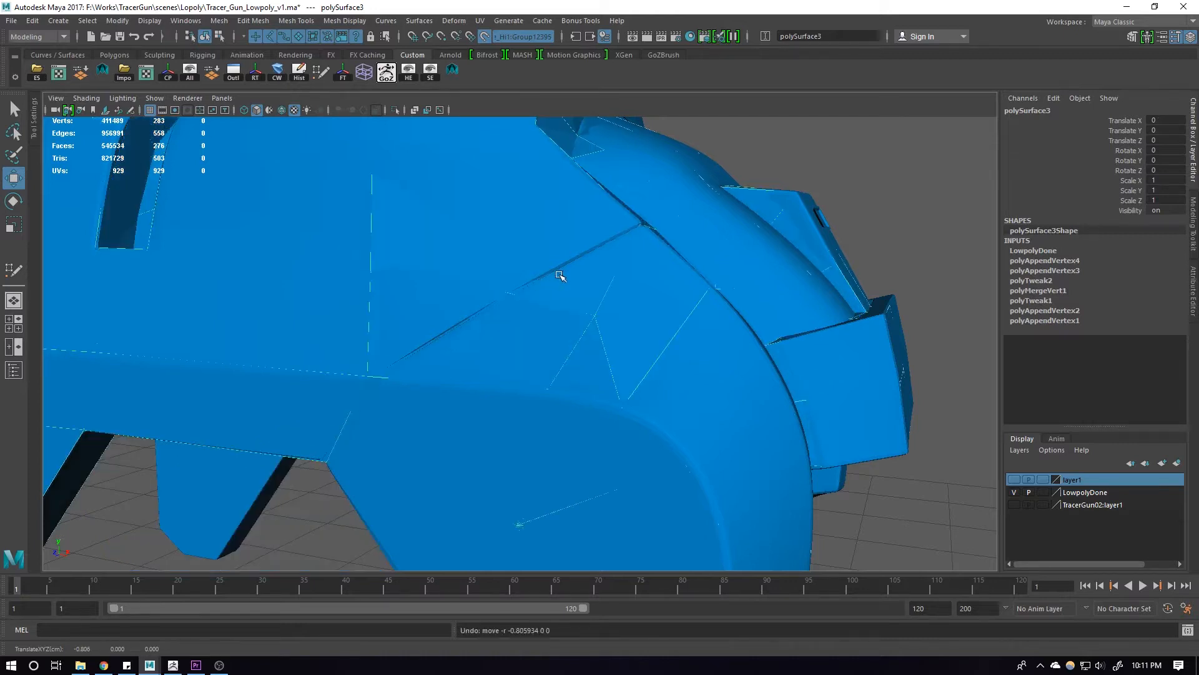
key(ctrl+z)
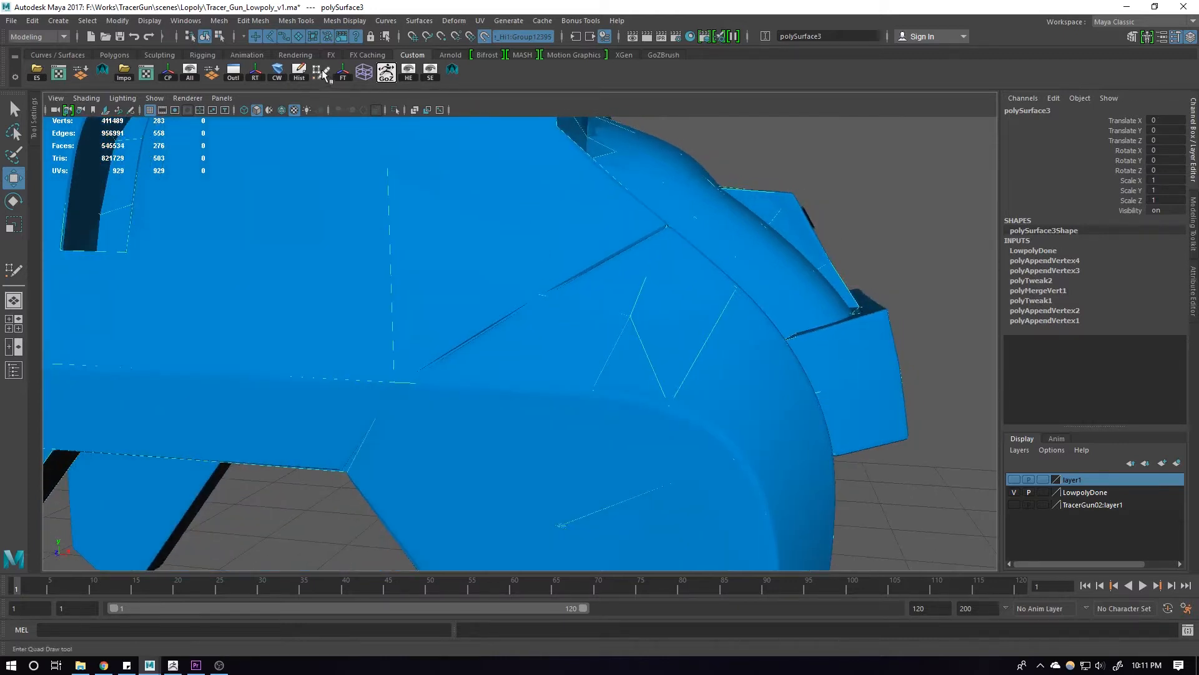
Reactivate Quad Draw and examine the low-poly wireframe along the side and top of the casing's rear
click(323, 74)
scroll(605, 318, down, 5)
mouse_move(646, 343)
alt+mouse_down()
mouse_move(619, 350)
mouse_move(664, 336)
alt+mouse_up()
alt+middle_drag(664, 337, 674, 336)
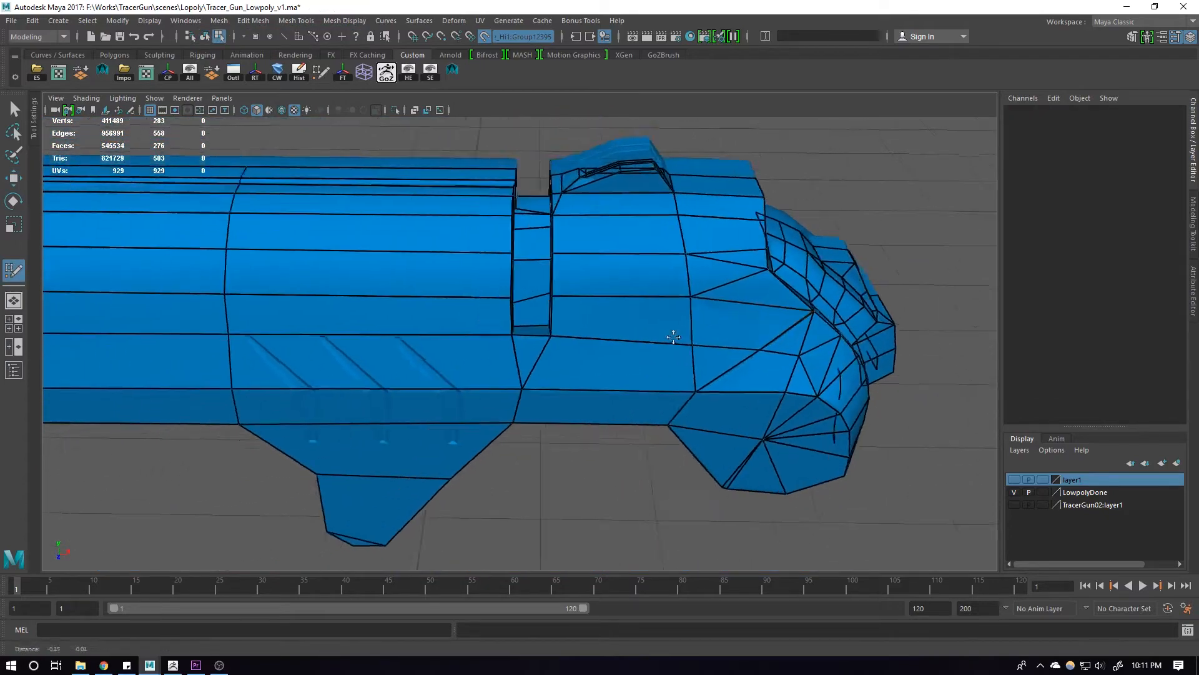
alt+drag(673, 337, 925, 385)
alt+drag(735, 300, 767, 332)
scroll(688, 260, up, 3)
alt+drag(687, 251, 596, 369)
Isolate the low-poly casing to inspect its smoothed form, and delete its construction history
key(w)
click(608, 255)
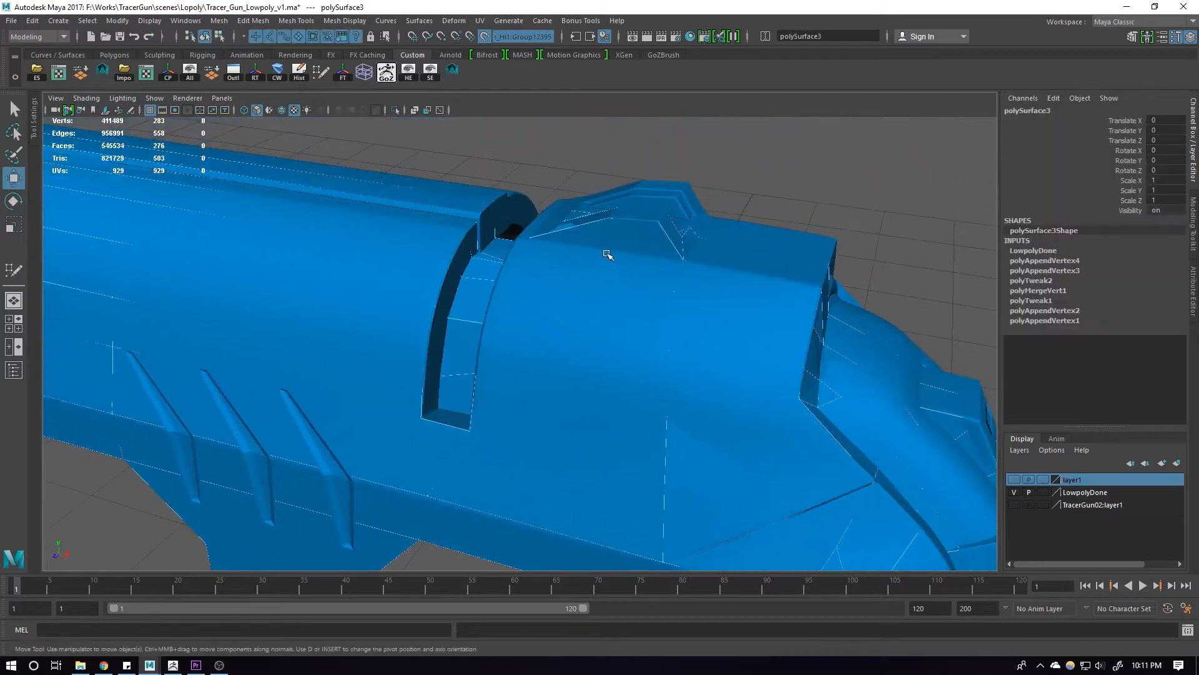
click(395, 110)
alt+drag(437, 156, 579, 328)
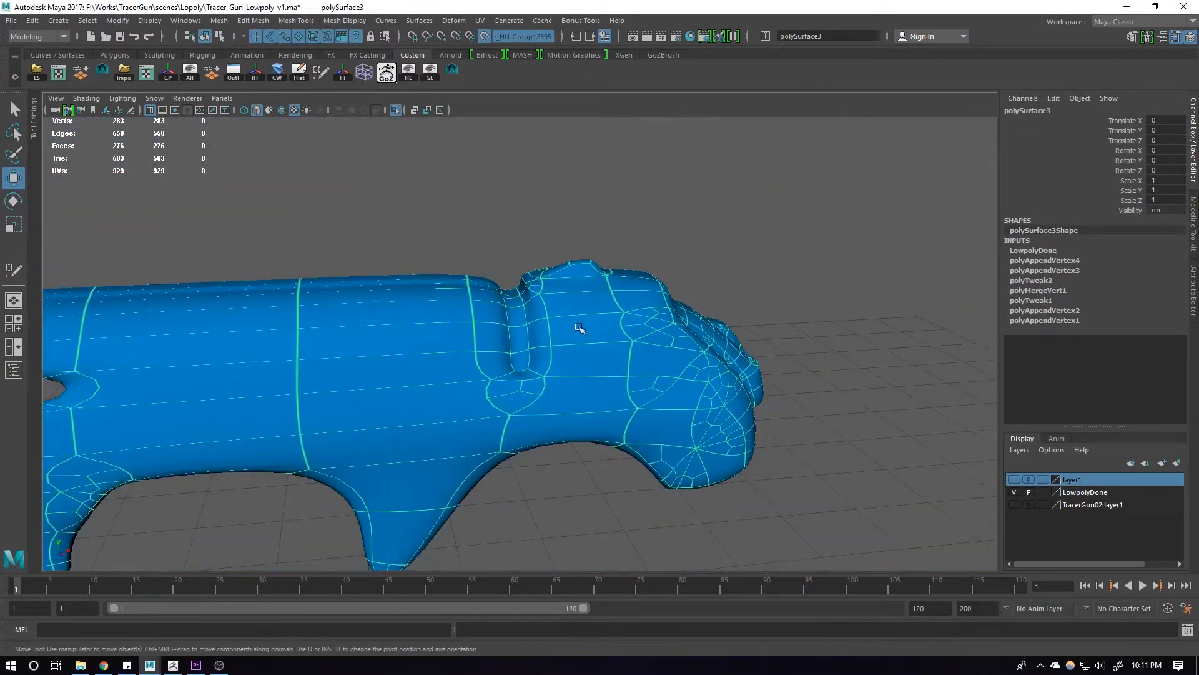
key(alt+shift+d)
Show the high-poly model again and examine the curved slot and raised block on top of the casing's rear
click(396, 111)
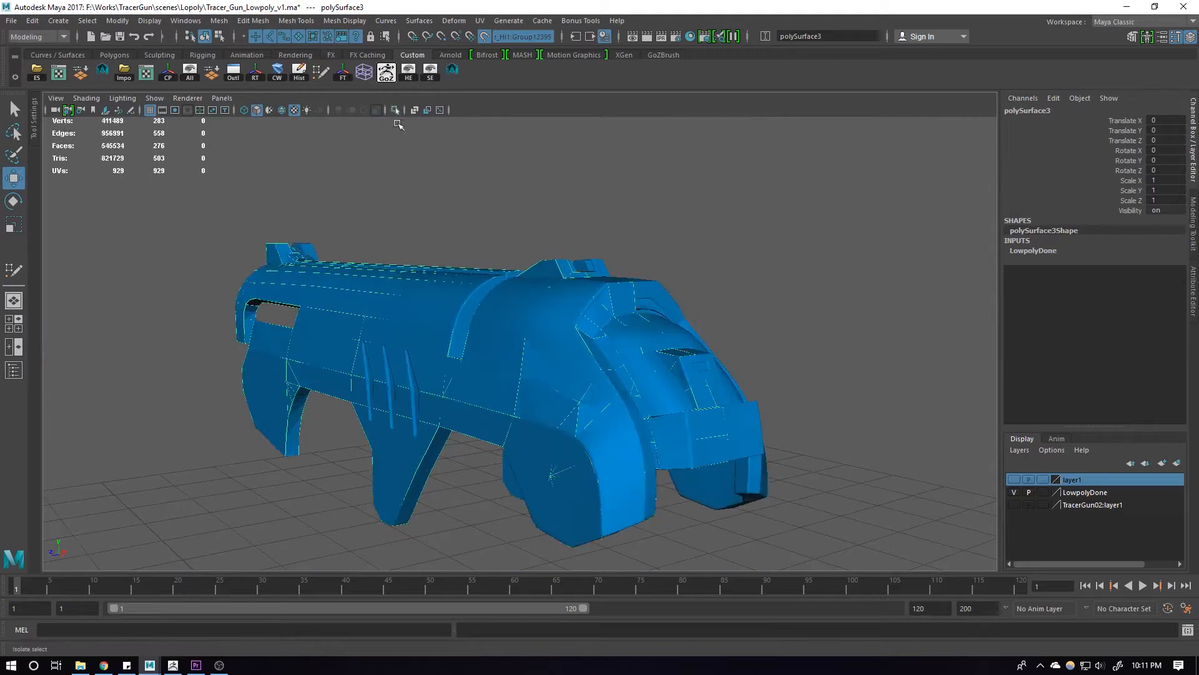
alt+right_drag(500, 263, 598, 308)
alt+drag(597, 307, 710, 331)
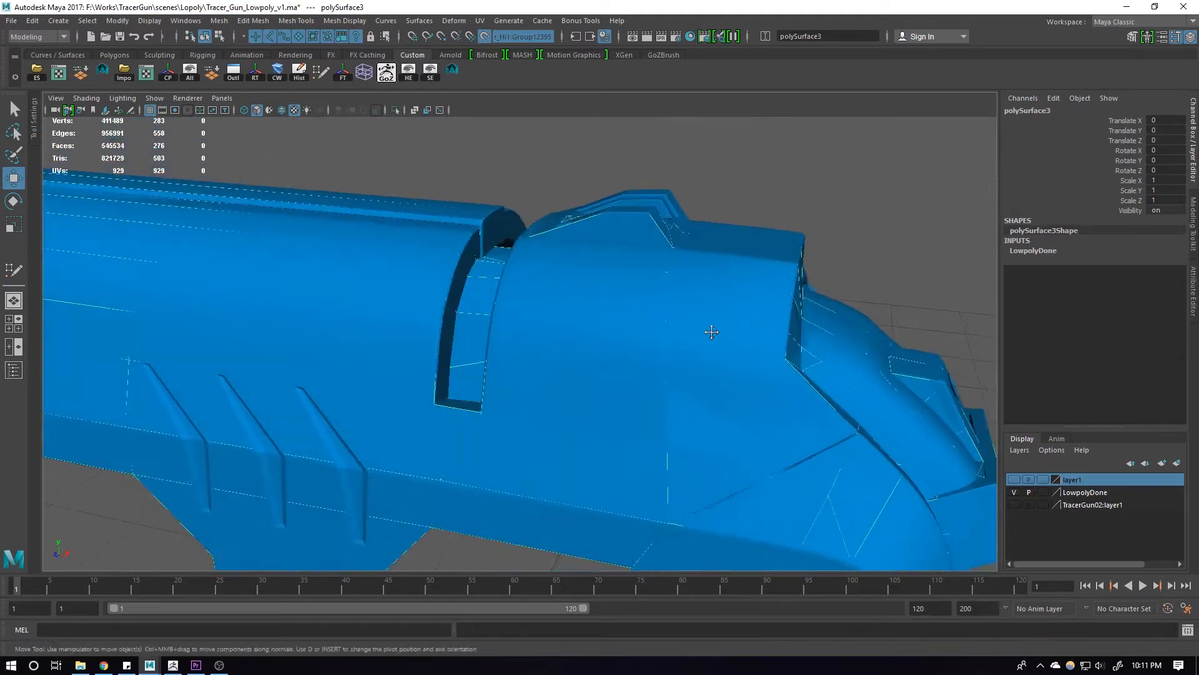
alt+middle_drag(710, 332, 718, 329)
alt+drag(718, 329, 632, 305)
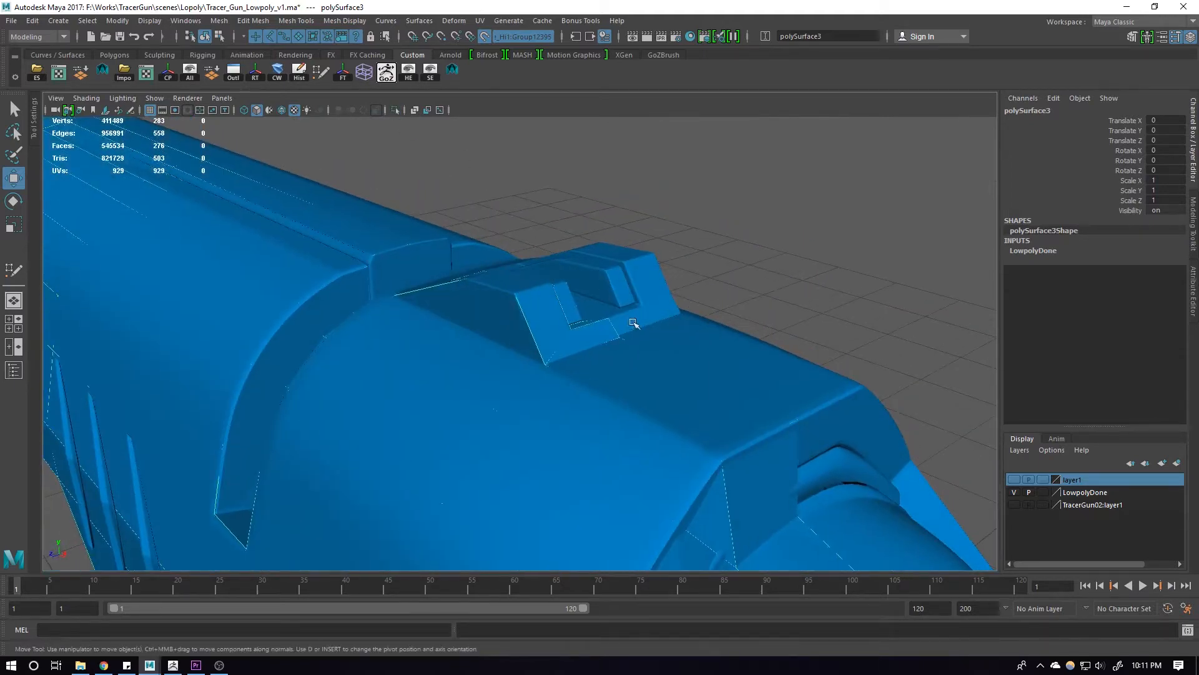
Isolate the low-poly casing and examine its inner side and front end with smooth preview on and off
click(396, 111)
alt+drag(397, 113, 510, 275)
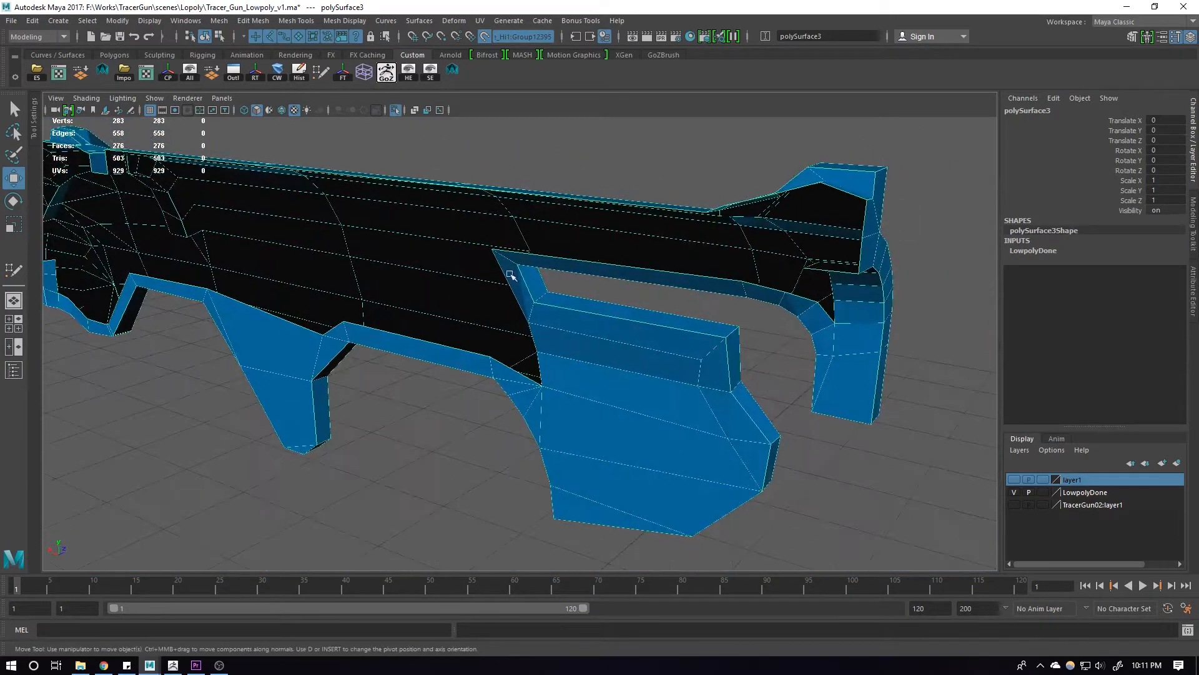
alt+drag(712, 169, 706, 250)
alt+right_drag(706, 250, 603, 295)
alt+drag(602, 295, 482, 303)
key(3)
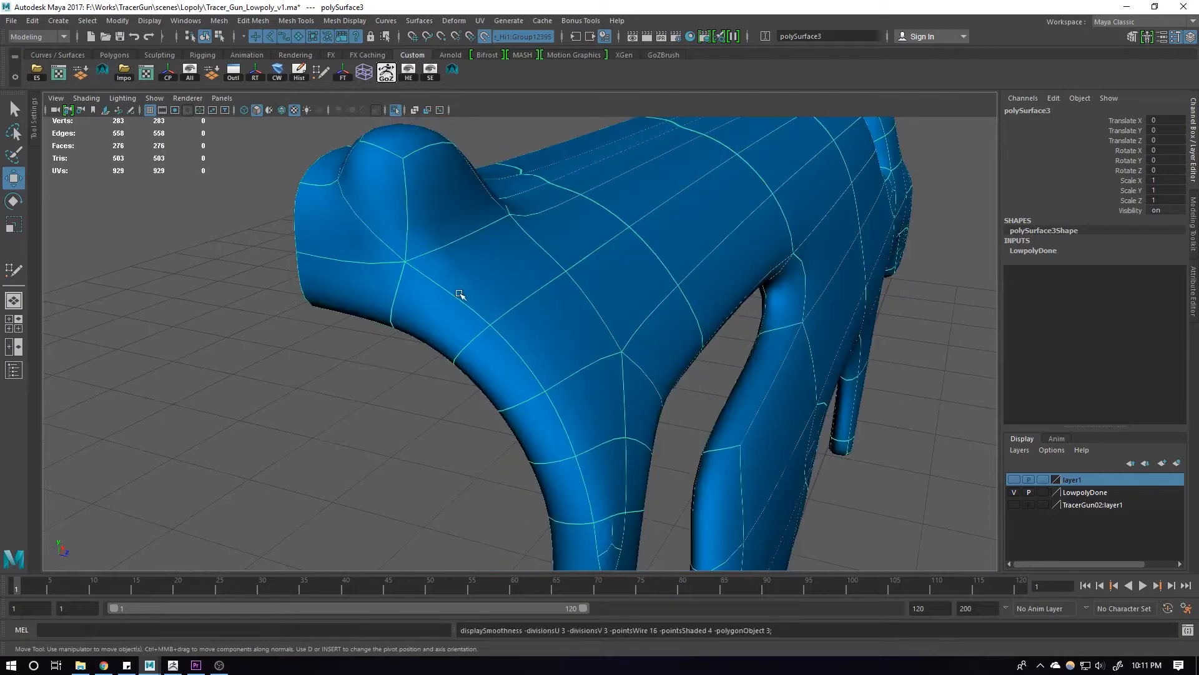
key(1)
alt+drag(401, 255, 636, 360)
alt+right_drag(636, 360, 594, 375)
alt+drag(593, 375, 520, 356)
Bring the high-poly model back into view and examine the three slanted ridges on the casing's side
click(395, 111)
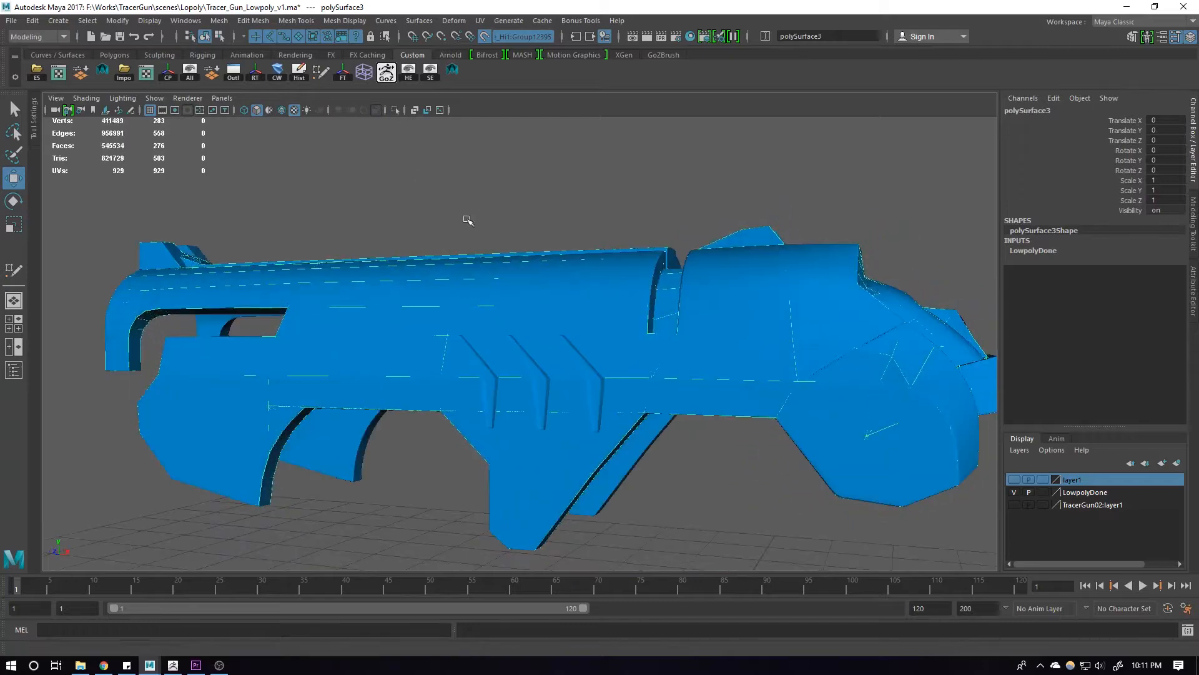
alt+drag(478, 250, 600, 306)
alt+right_drag(600, 306, 731, 331)
alt+drag(581, 337, 552, 378)
alt+right_drag(552, 377, 513, 365)
mouse_move(563, 350)
alt+mouse_down()
mouse_move(605, 343)
mouse_move(491, 360)
mouse_move(568, 358)
alt+mouse_up()
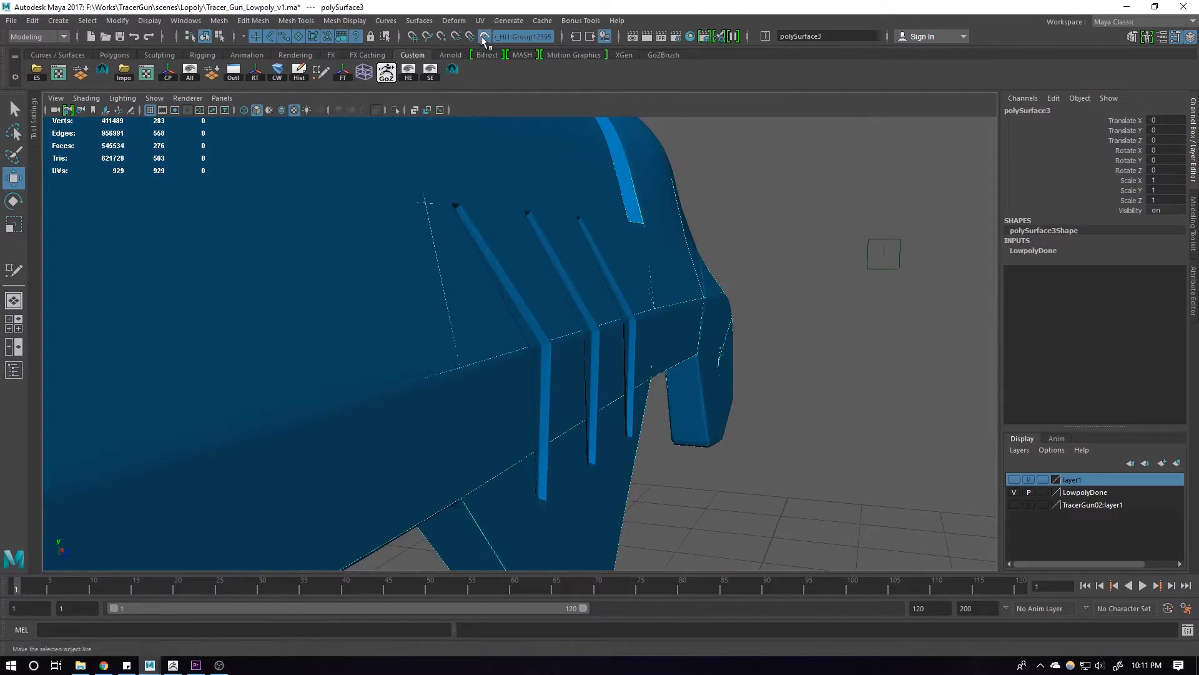
Take the high-poly model off live to inspect its dense mesh around the slanted ridges, and make it live again
click(613, 362)
alt+drag(558, 373, 556, 249)
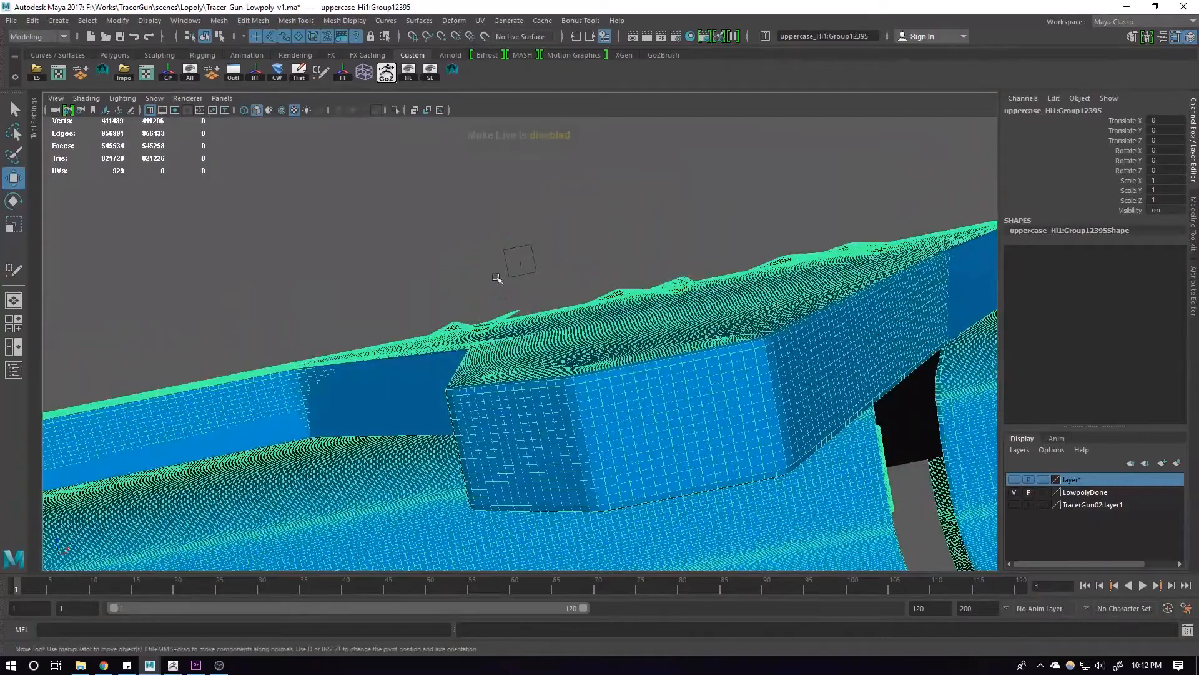
alt+drag(498, 275, 531, 352)
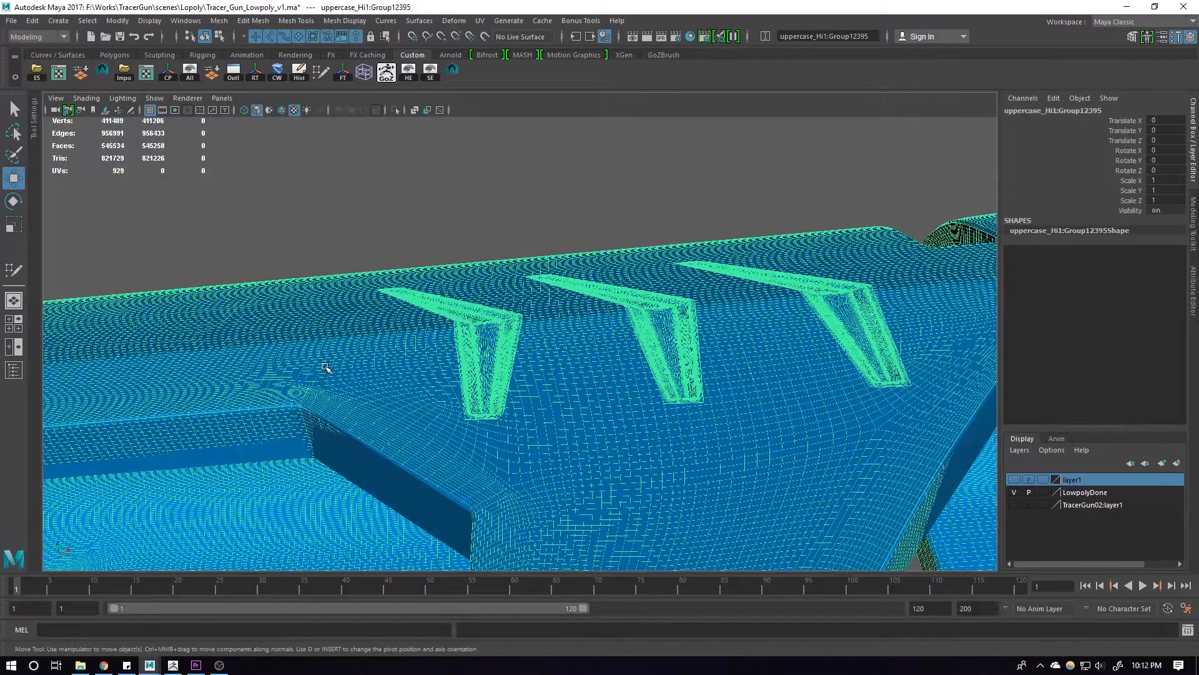
click(485, 36)
Select the low-poly casing and isolate it in the viewport
click(560, 377)
mouse_move(560, 377)
alt+mouse_down()
mouse_move(509, 394)
mouse_move(594, 474)
alt+mouse_up()
middle_drag(788, 543, 709, 472)
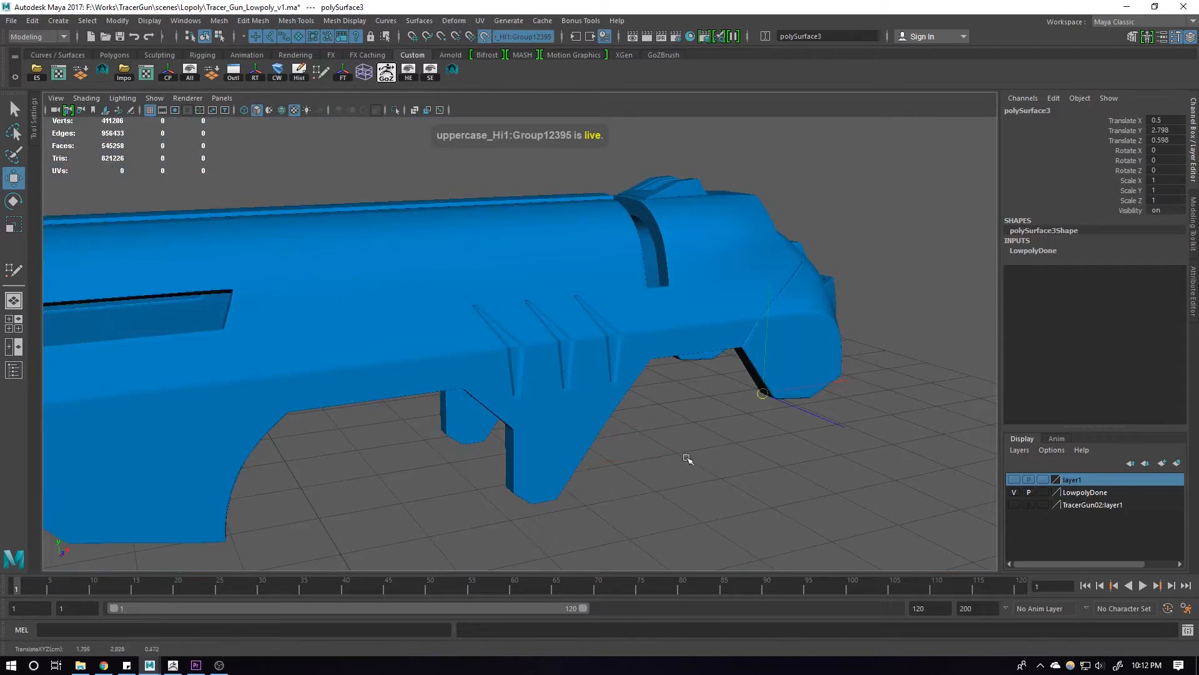
click(396, 110)
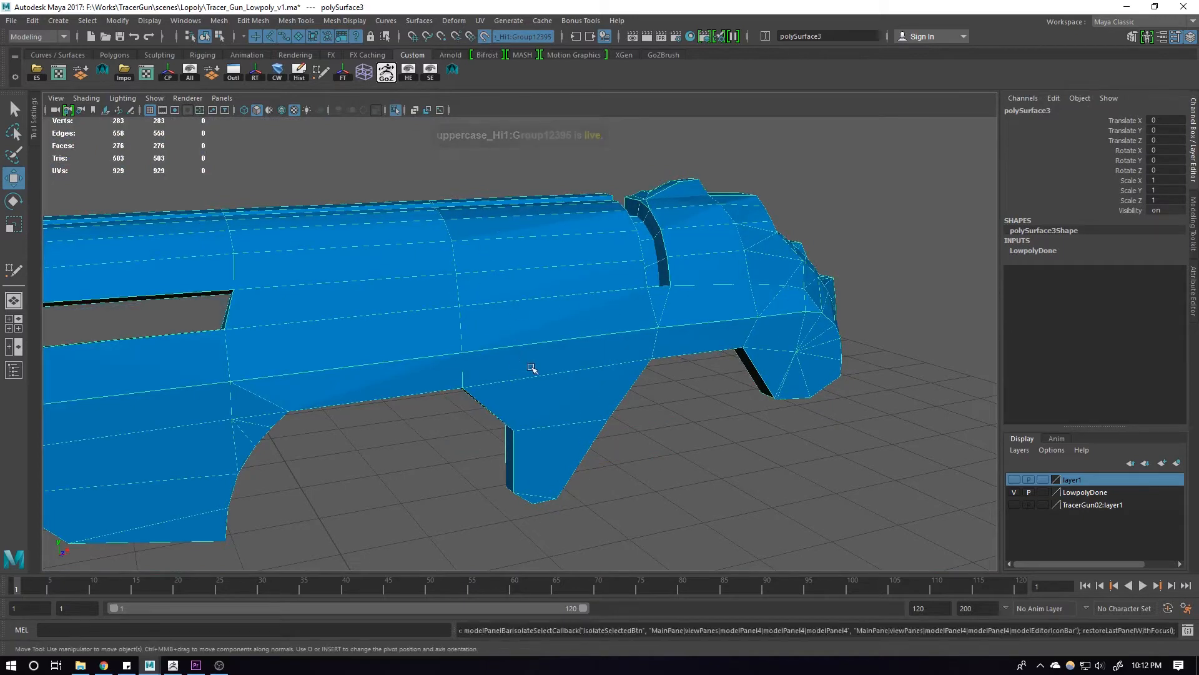
Compare the low-poly casing with the high-poly model in the full scene, and isolate the low-poly casing again
alt+drag(532, 368, 563, 329)
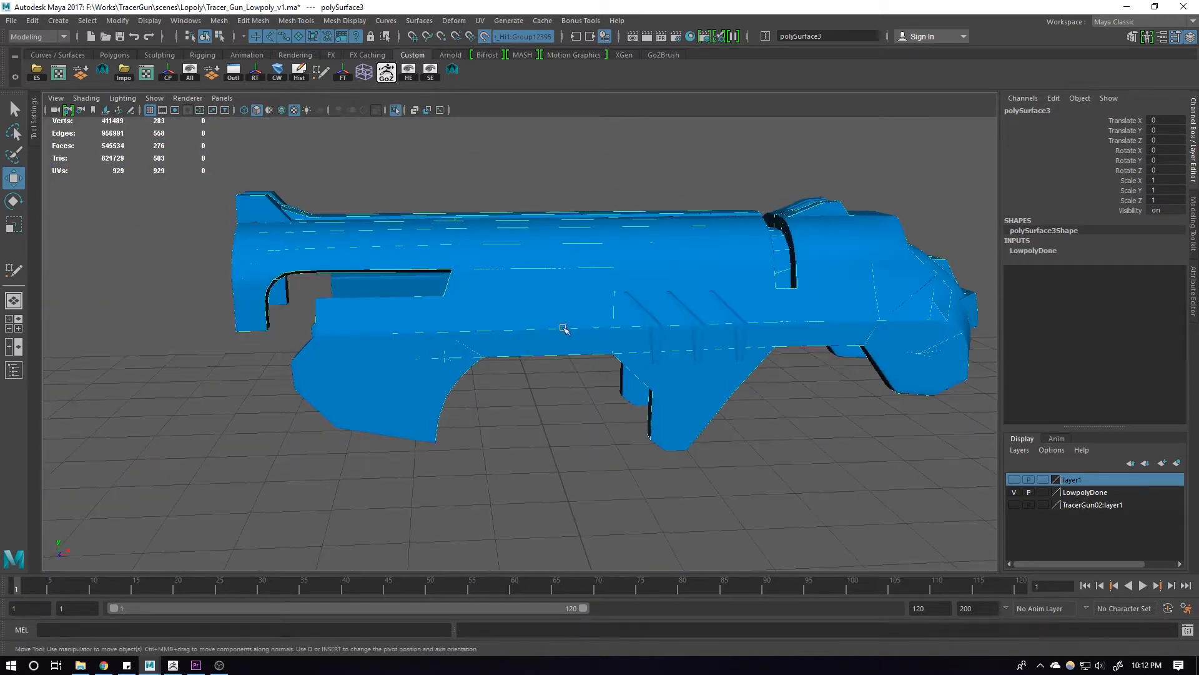
click(204, 121)
scroll(519, 288, up, 2)
alt+drag(520, 307, 582, 303)
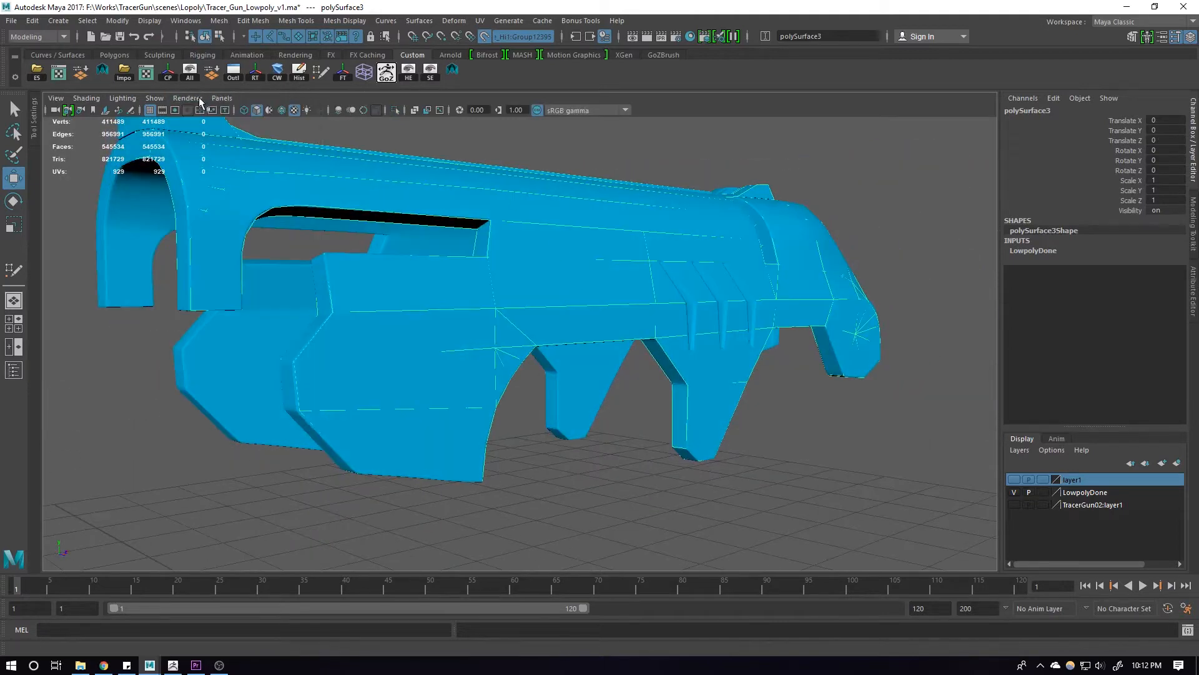
alt+drag(415, 155, 417, 190)
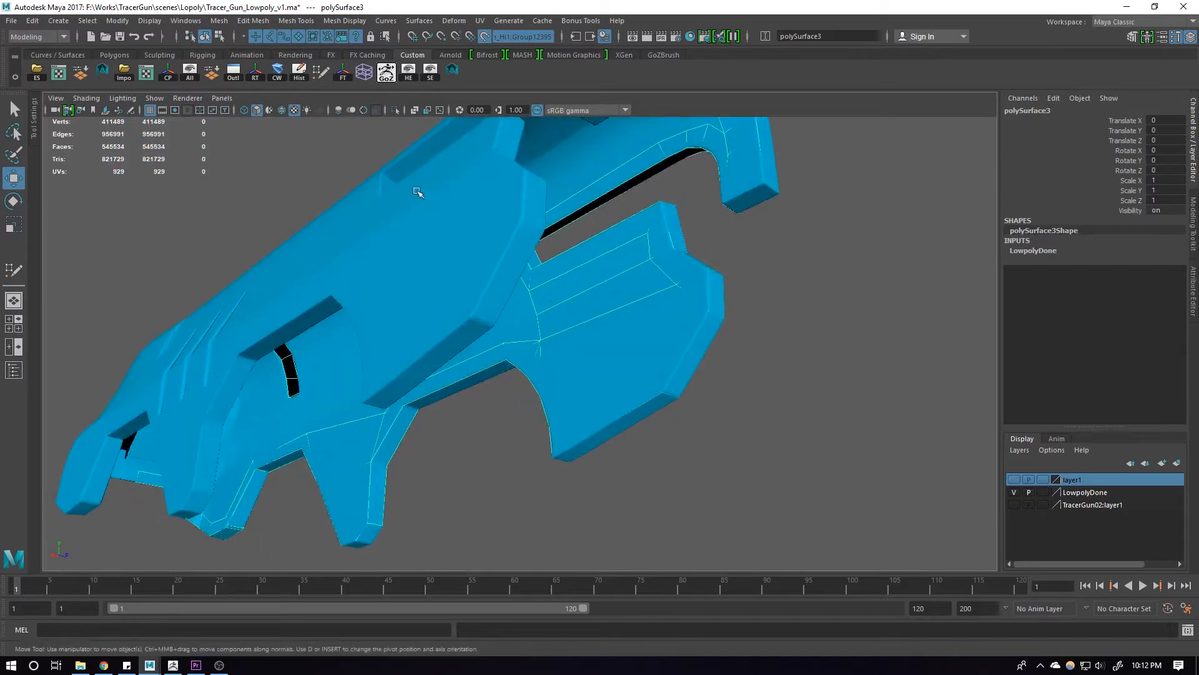
click(388, 110)
click(392, 107)
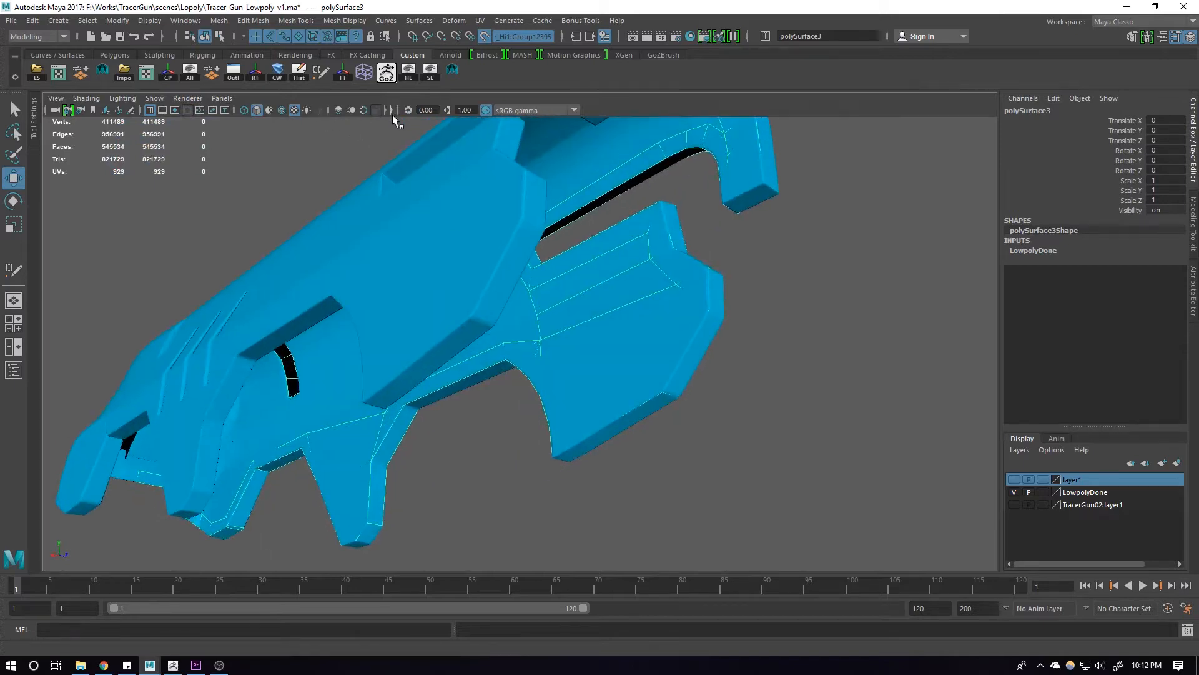
scroll(392, 114, up, 2)
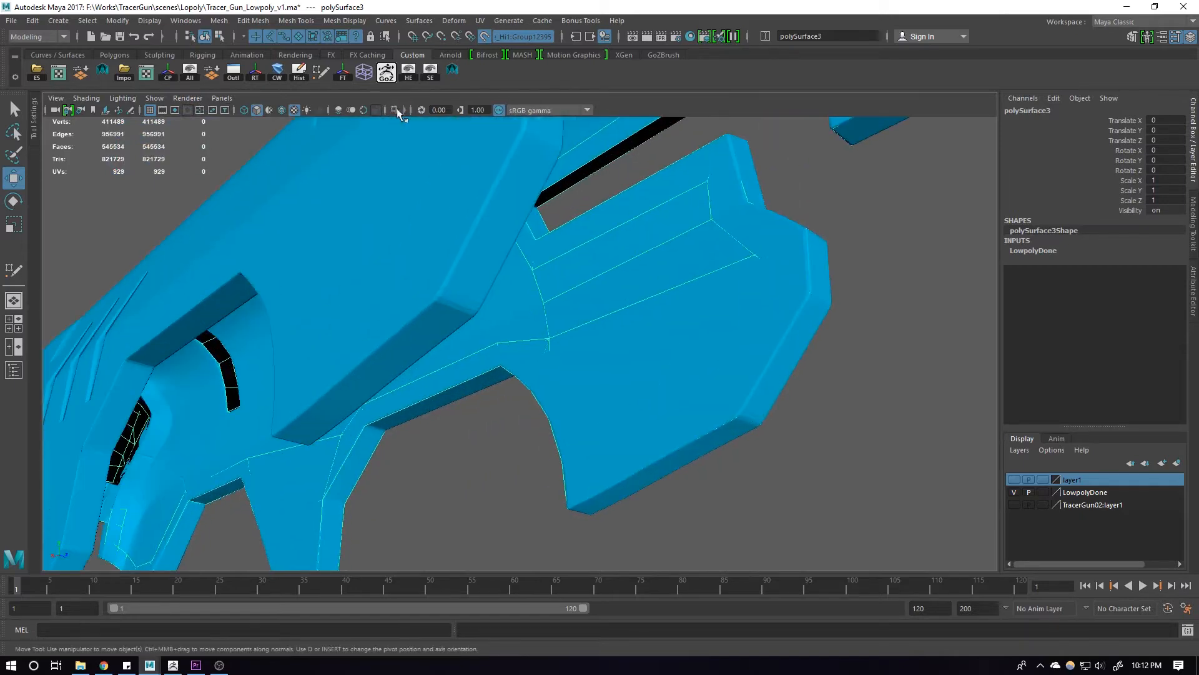
click(396, 109)
Collapse the two short edges at either end of the narrow face strip on the large flap's inner side
alt+drag(500, 200, 689, 304)
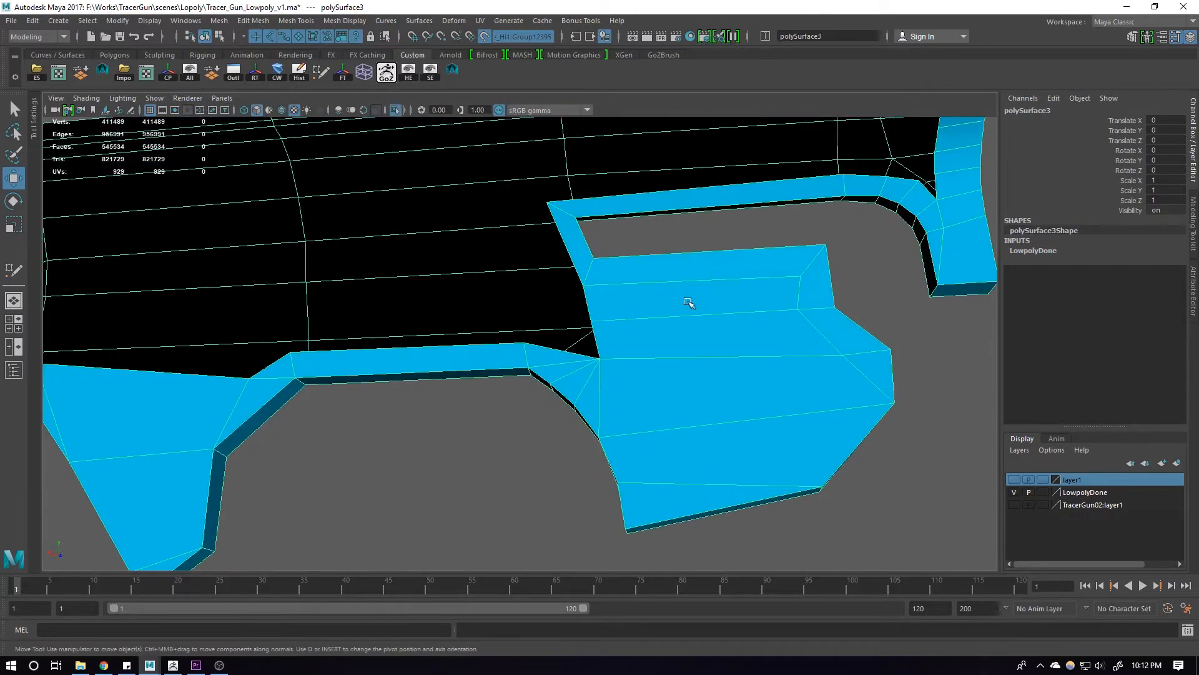
alt+middle_drag(845, 218, 686, 290)
alt+drag(806, 197, 675, 348)
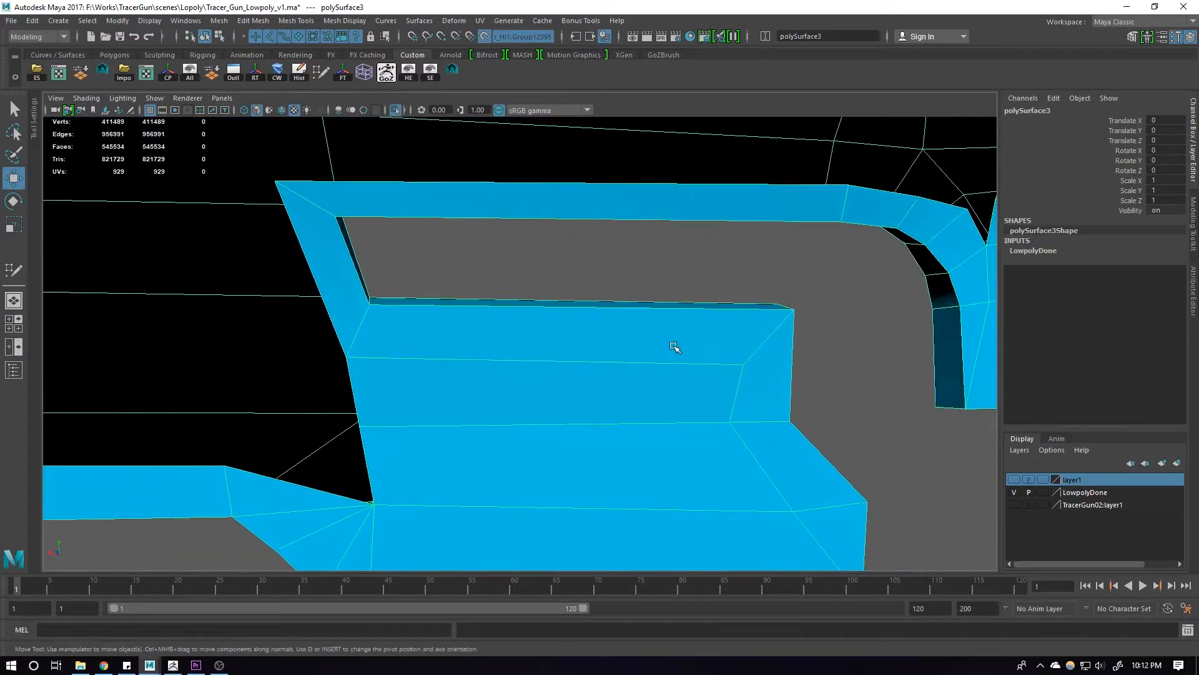
right_drag(550, 370, 493, 371)
click(375, 396)
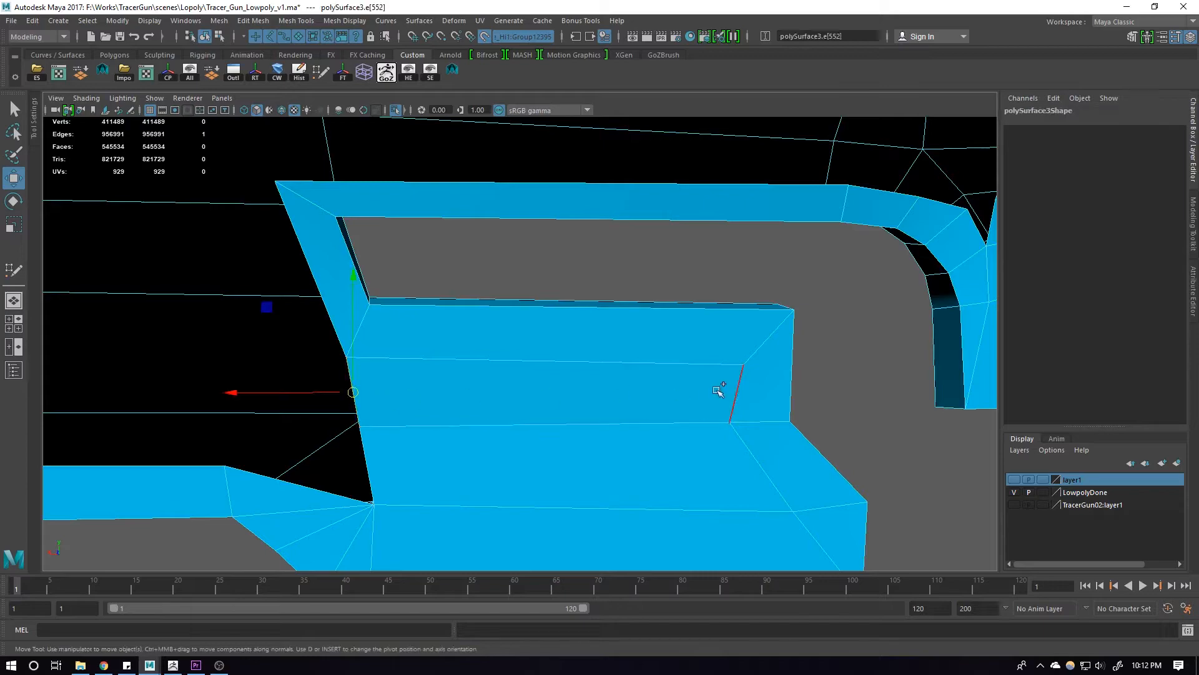
alt+drag(742, 380, 677, 364)
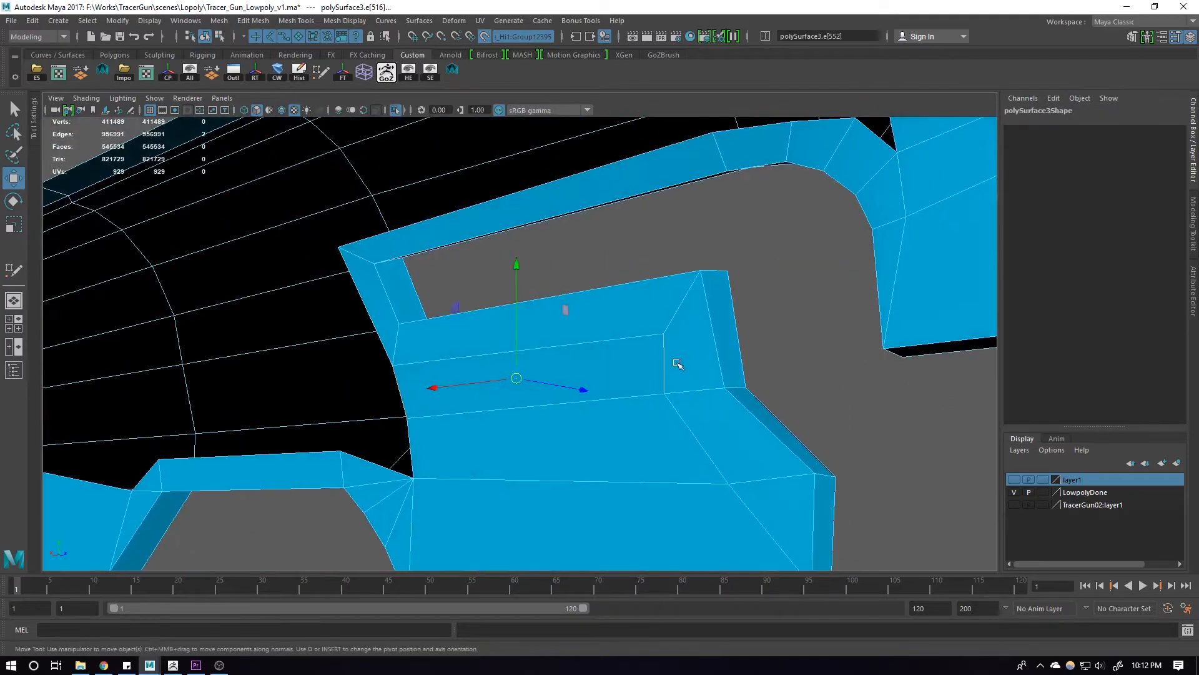
shift+right_drag(672, 317, 712, 312)
alt+drag(758, 340, 849, 222)
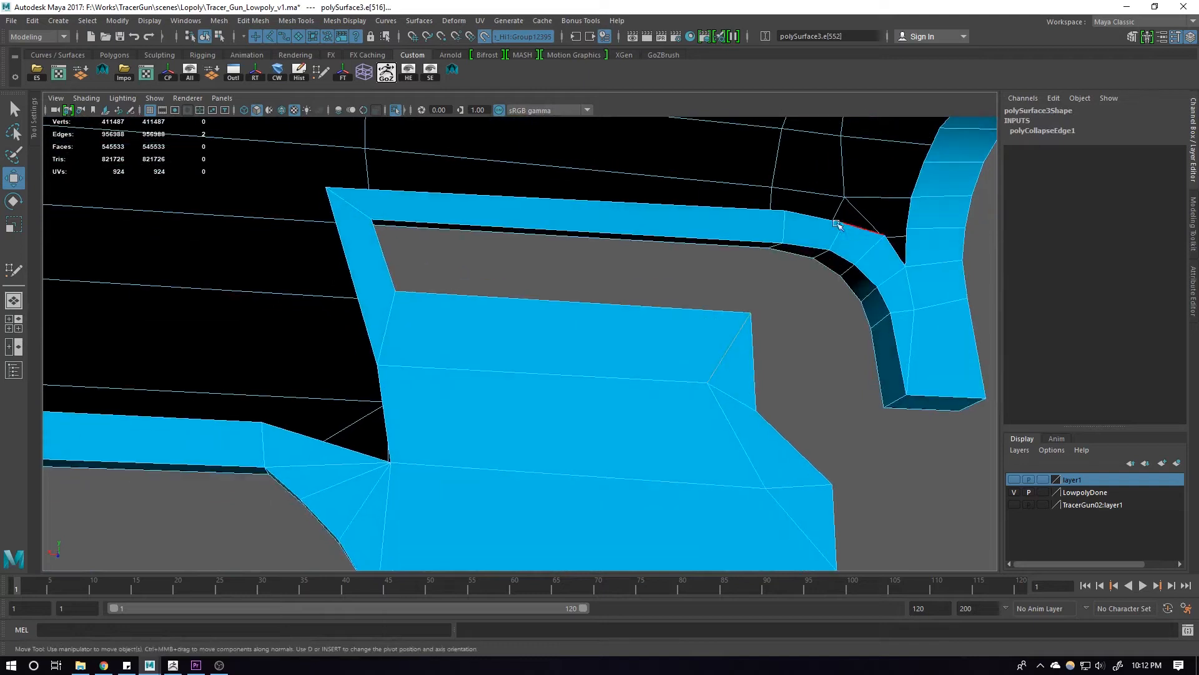
Raise the inner corner vertices of the middle flap and the large flap to straighten the casing's lower inner border
right_drag(806, 225, 806, 223)
click(841, 219)
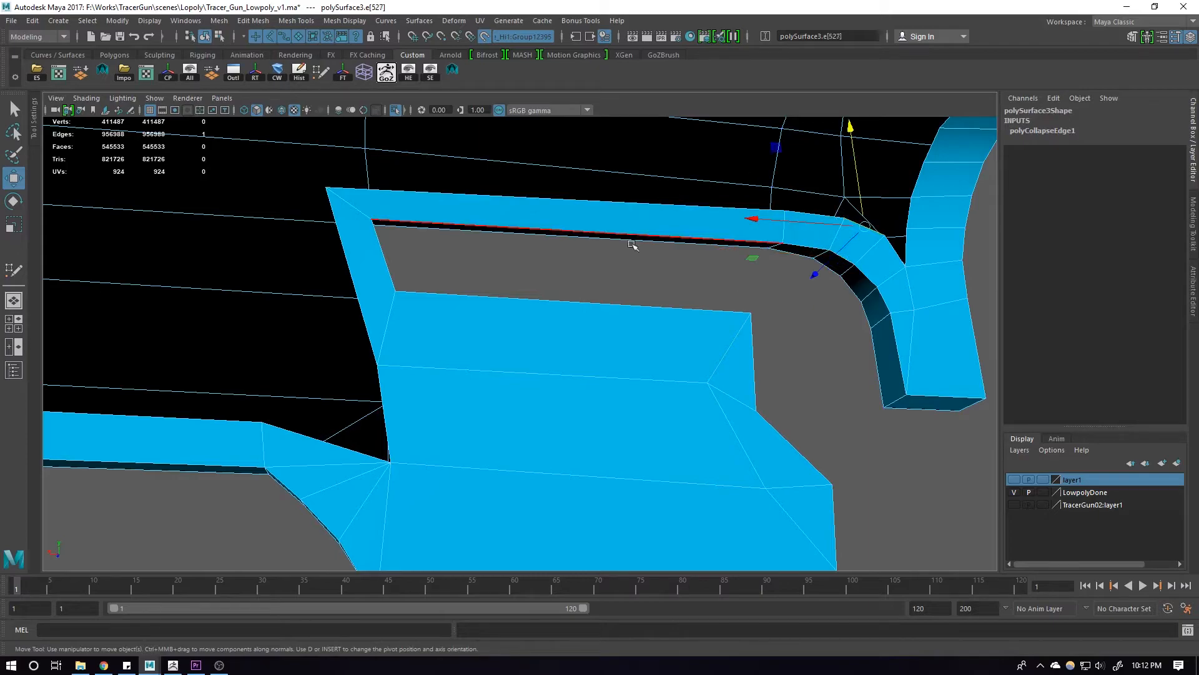
alt+drag(633, 244, 456, 330)
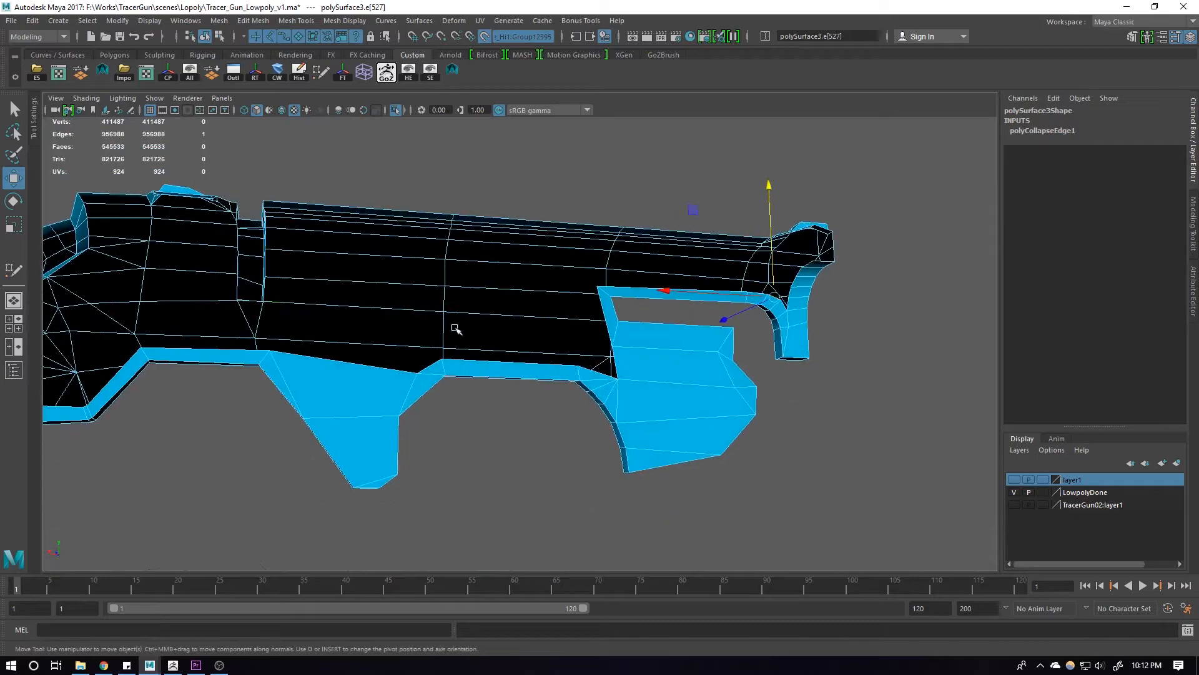
alt+drag(384, 272, 541, 364)
alt+right_drag(541, 365, 607, 345)
right_drag(530, 344, 464, 353)
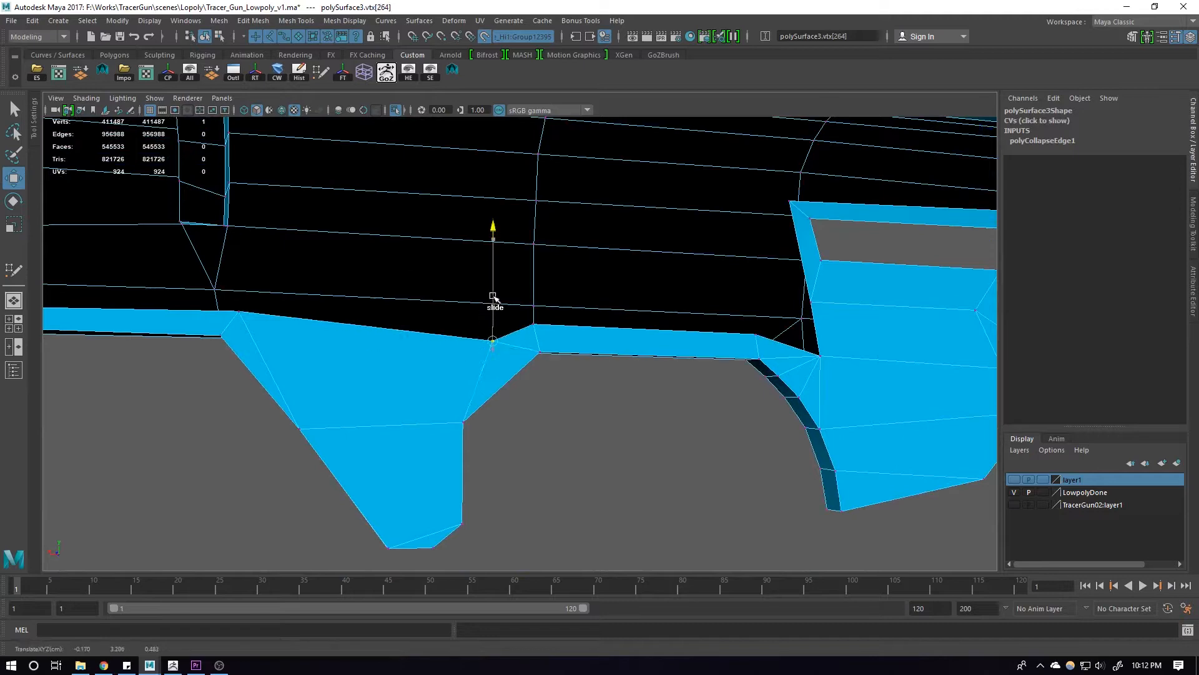
alt+middle_drag(801, 348, 598, 365)
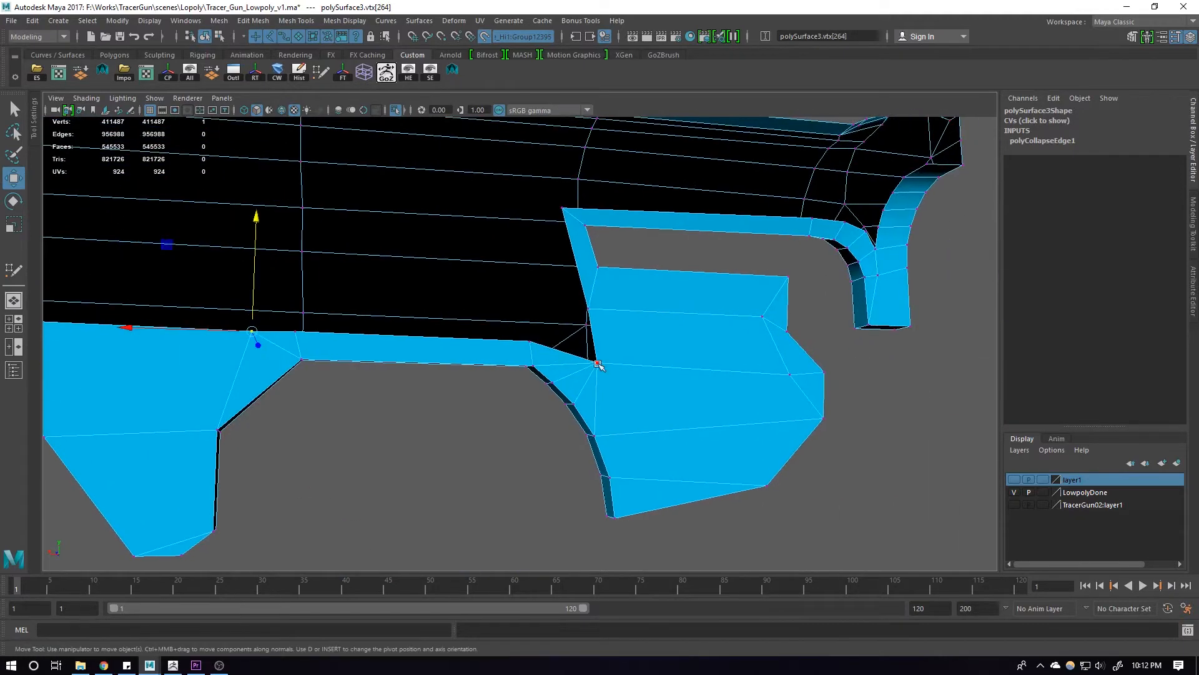
right_drag(648, 355, 651, 309)
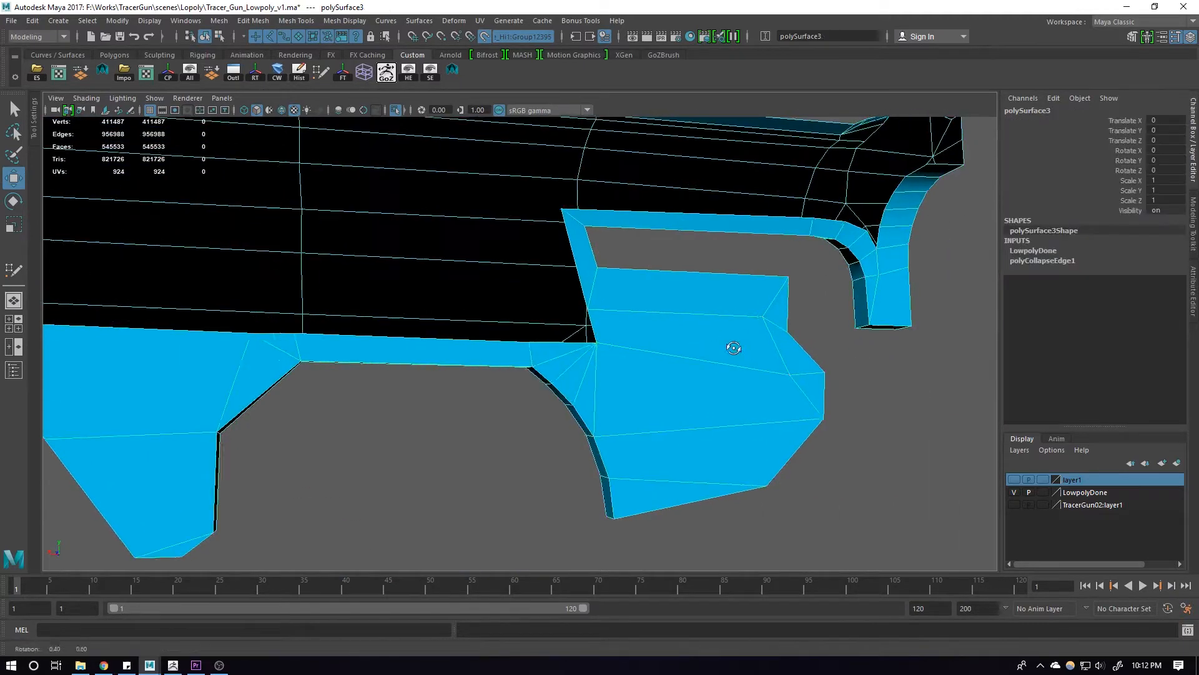
Delete the slanted edges and their vertices near the large flap's inner end, and clear the casing's construction history
alt+drag(734, 348, 688, 354)
alt+middle_drag(776, 389, 688, 396)
click(651, 348)
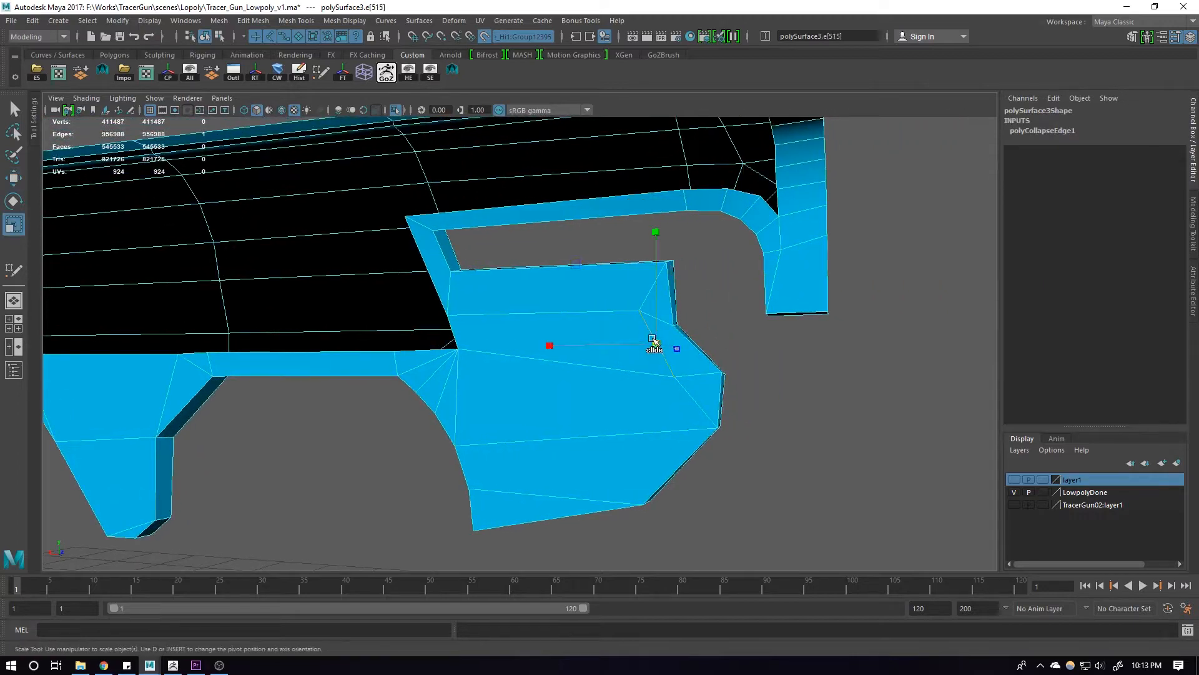
drag(640, 333, 640, 332)
alt+right_drag(656, 345, 710, 363)
alt+drag(710, 363, 682, 380)
key(ctrl+Delete)
right_drag(535, 378, 627, 402)
key(alt+shift+d)
alt+middle_drag(627, 401, 606, 435)
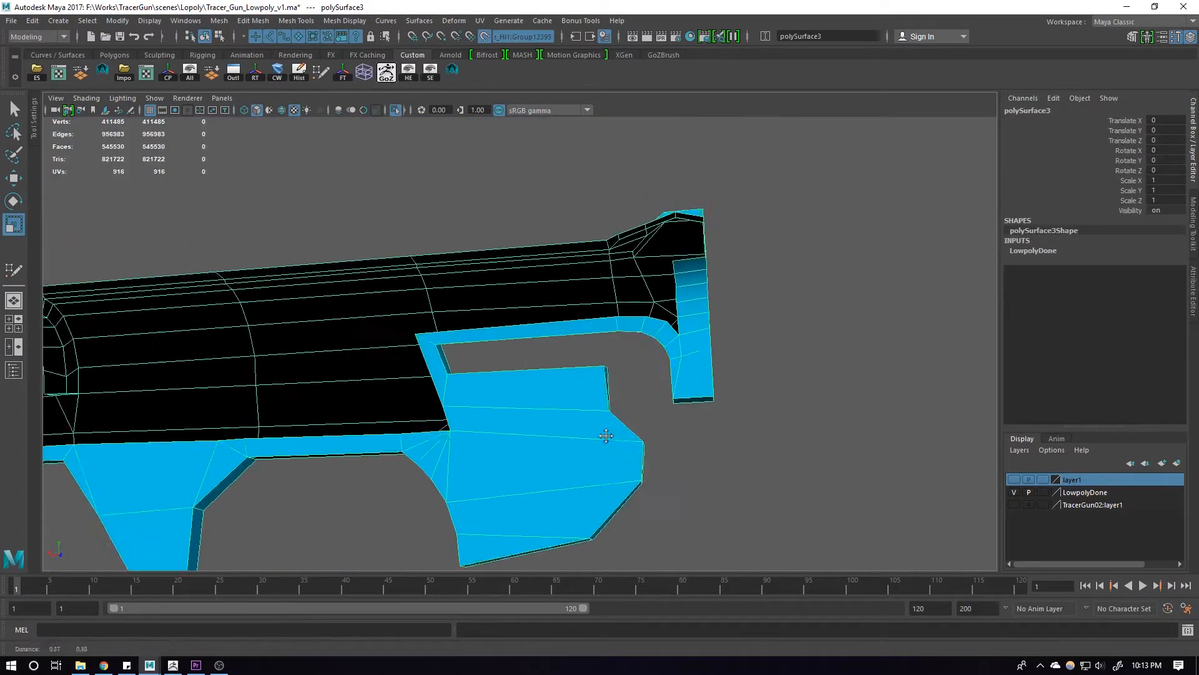
Examine the vertices at the top of the curved arm from the casing's inner side
alt+drag(605, 435, 650, 335)
alt+right_drag(604, 317, 645, 324)
alt+drag(645, 324, 700, 331)
alt+middle_drag(699, 332, 600, 407)
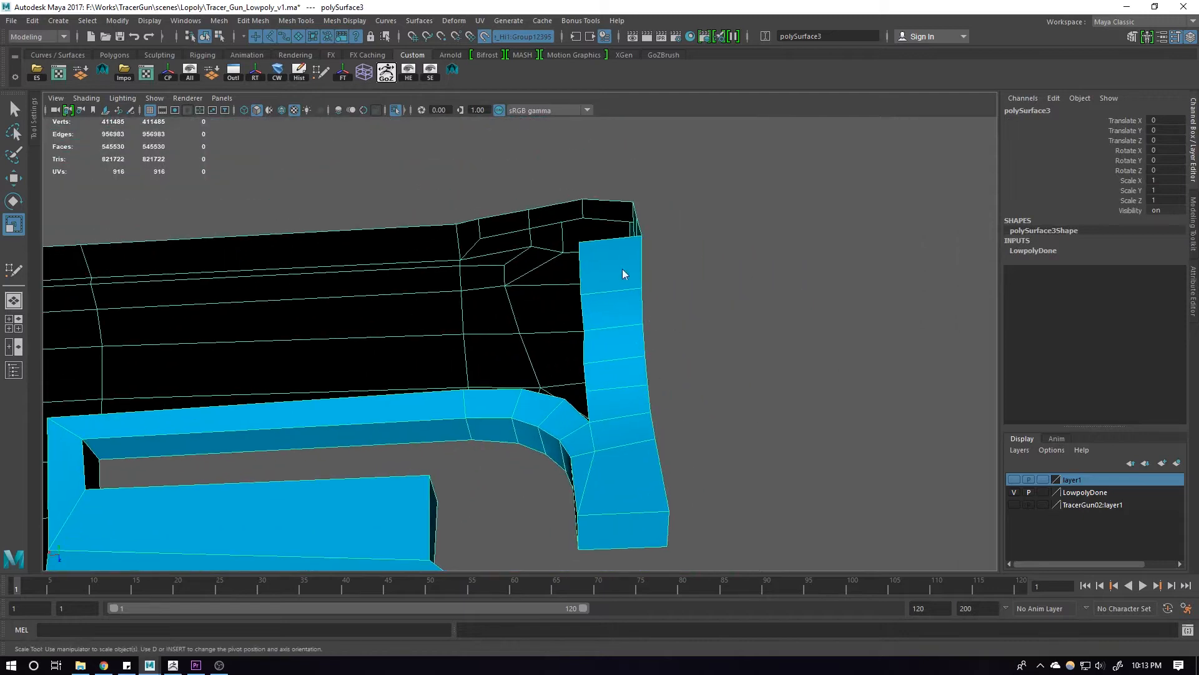
right_drag(623, 274, 584, 272)
click(581, 266)
click(589, 252)
click(581, 243)
key(f)
alt+drag(631, 312, 476, 365)
alt+right_drag(476, 365, 461, 361)
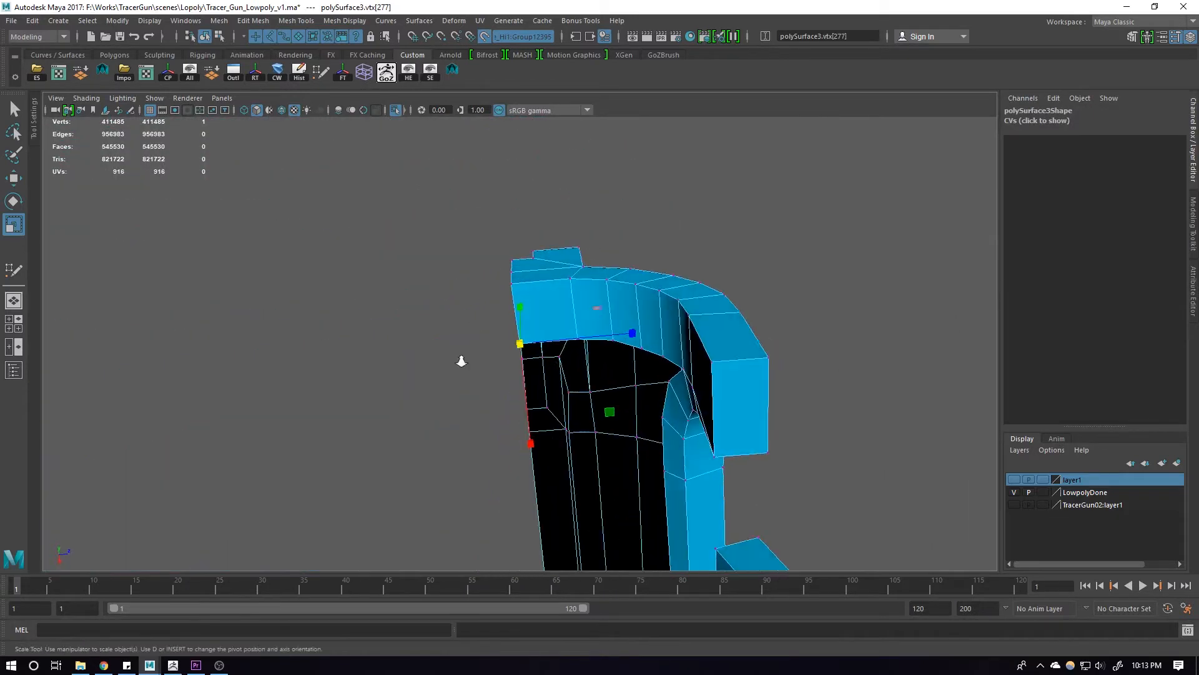
Collapse two edges along the inner rim of the curved arm, and clear the casing's construction history
alt+drag(461, 361, 595, 366)
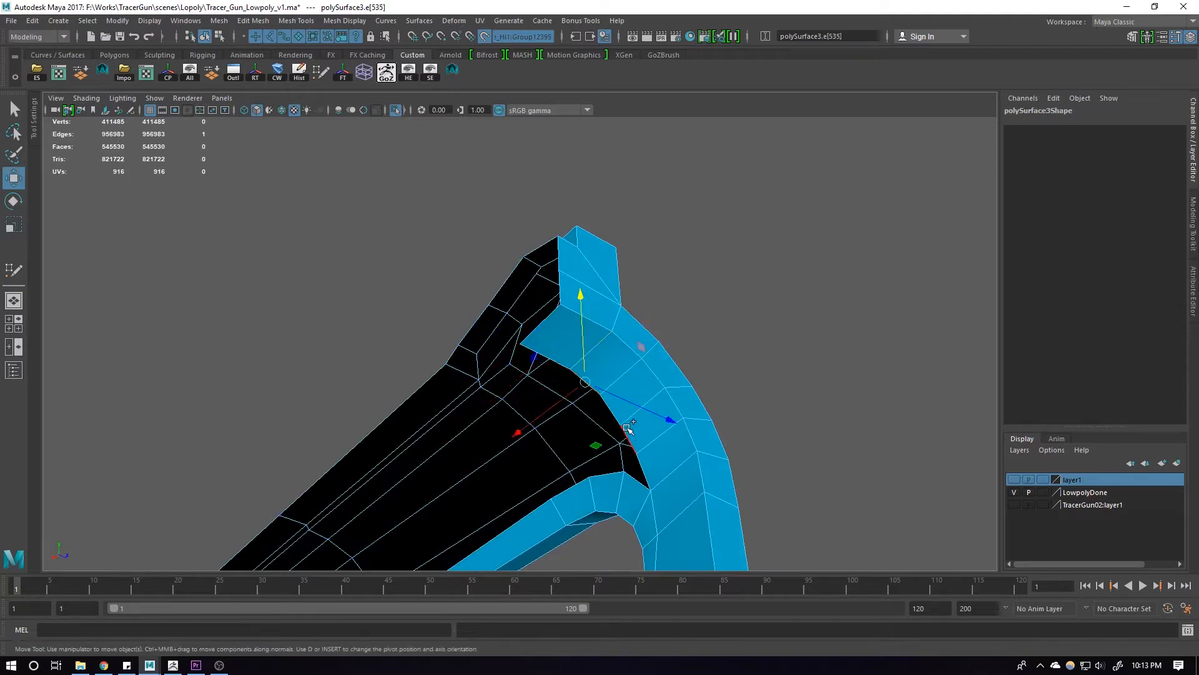
shift+right_drag(640, 390, 642, 392)
alt+drag(674, 406, 647, 456)
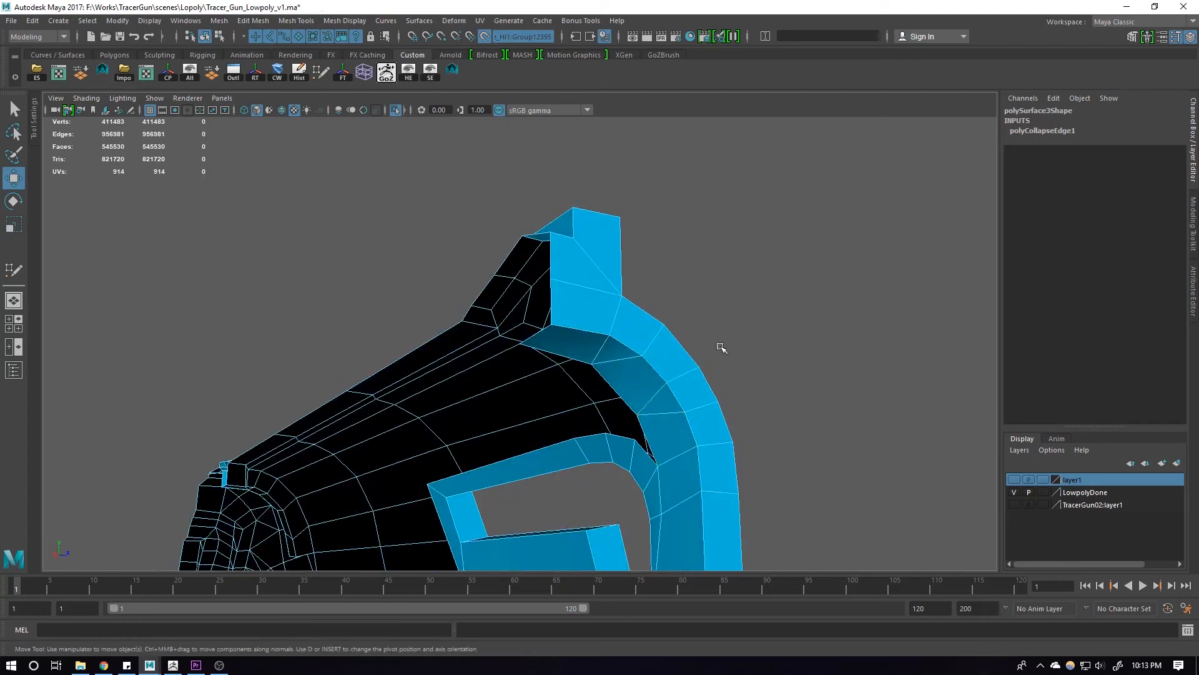
right_drag(663, 397, 696, 358)
scroll(699, 403, down, 1)
alt+middle_drag(701, 404, 705, 363)
key(alt+shift+d)
Weld the inner vertex on the curved arm's lower part to the neighbouring vertex on its slot-side edge
alt+drag(532, 461, 564, 452)
scroll(565, 452, down, 2)
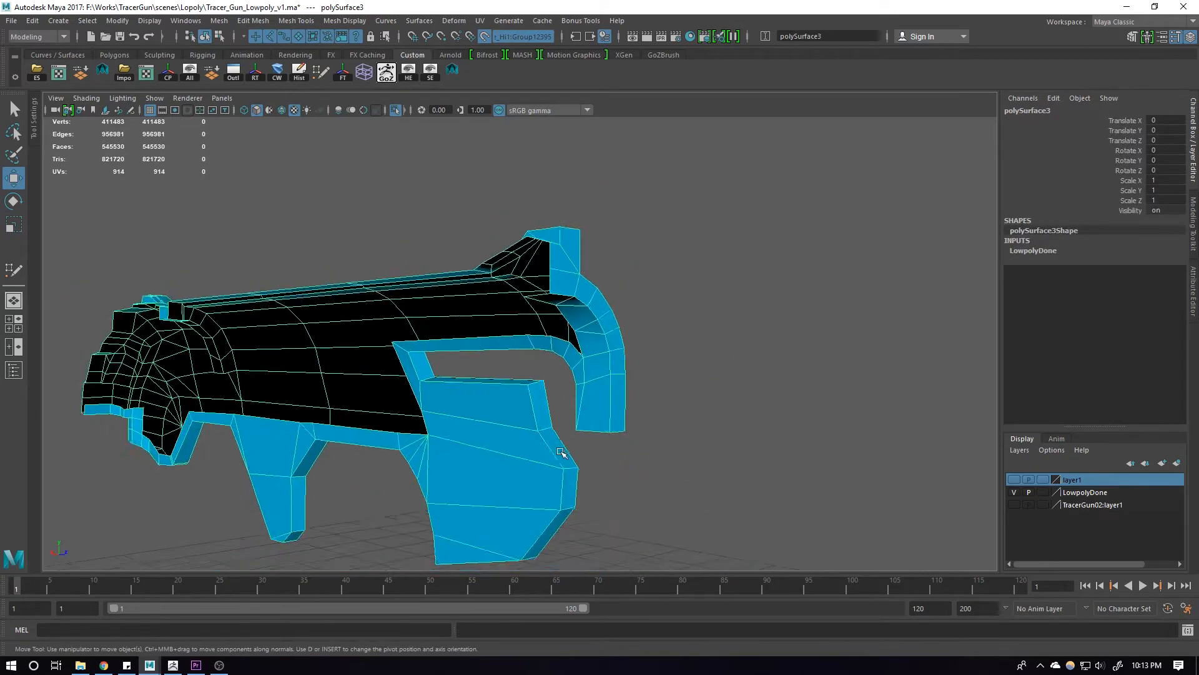
alt+middle_drag(565, 452, 684, 412)
alt+drag(684, 413, 709, 414)
scroll(775, 351, up, 3)
scroll(775, 351, up, 5)
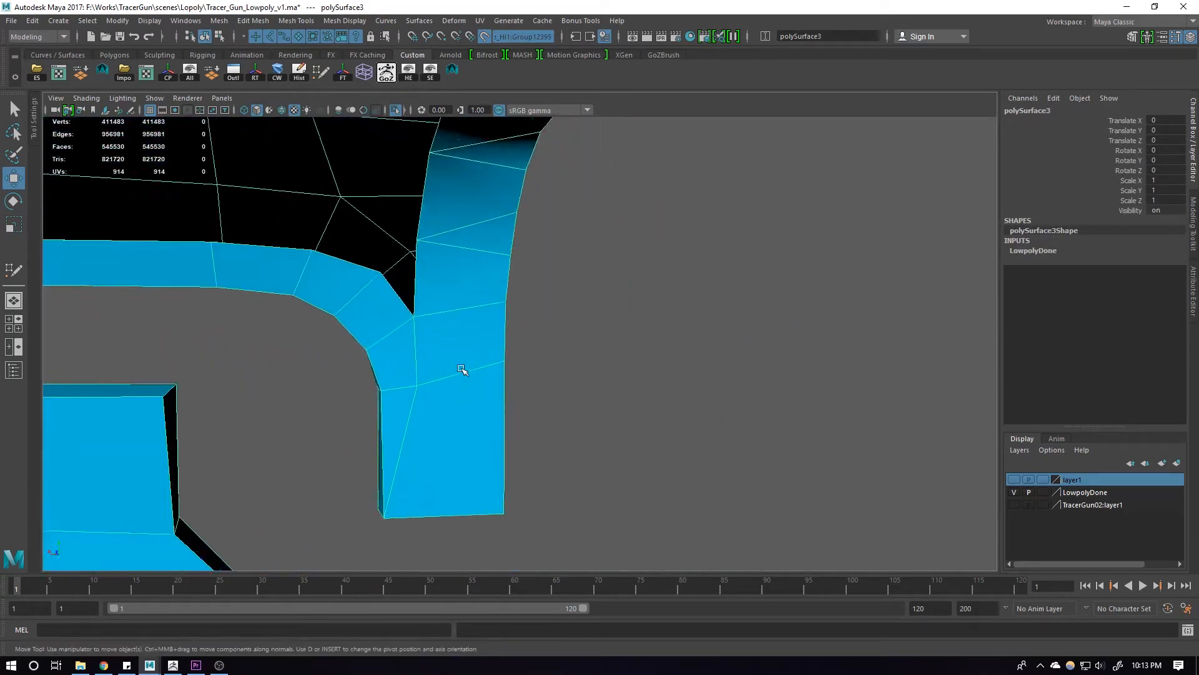
key(F9)
click(406, 398)
shift+right_drag(442, 342, 435, 324)
drag(386, 394, 365, 396)
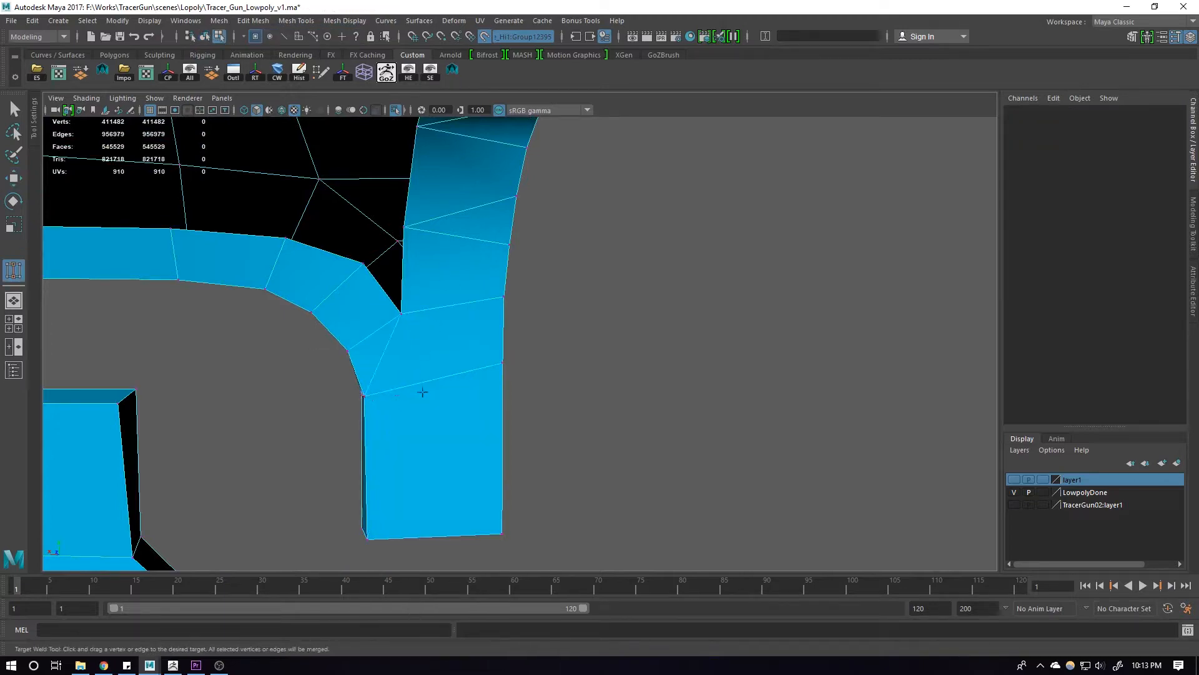
Return the casing to object selection and delete its construction history
scroll(421, 391, down, 3)
alt+middle_drag(420, 391, 500, 393)
key(w)
key(F8)
scroll(579, 358, down, 2)
scroll(579, 358, down, 3)
key(alt+shift+d)
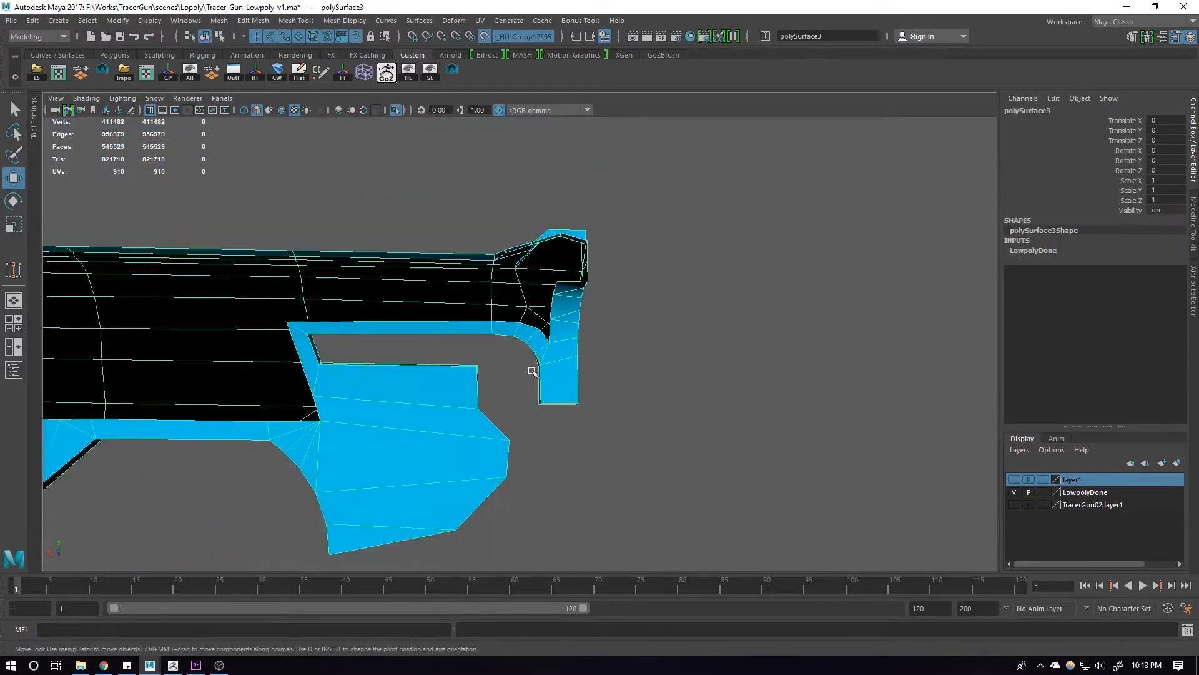
Merge the two vertices across the narrow notch where the curved arm meets the slot's inner border
alt+drag(533, 370, 512, 348)
scroll(637, 357, up, 3)
scroll(637, 358, up, 2)
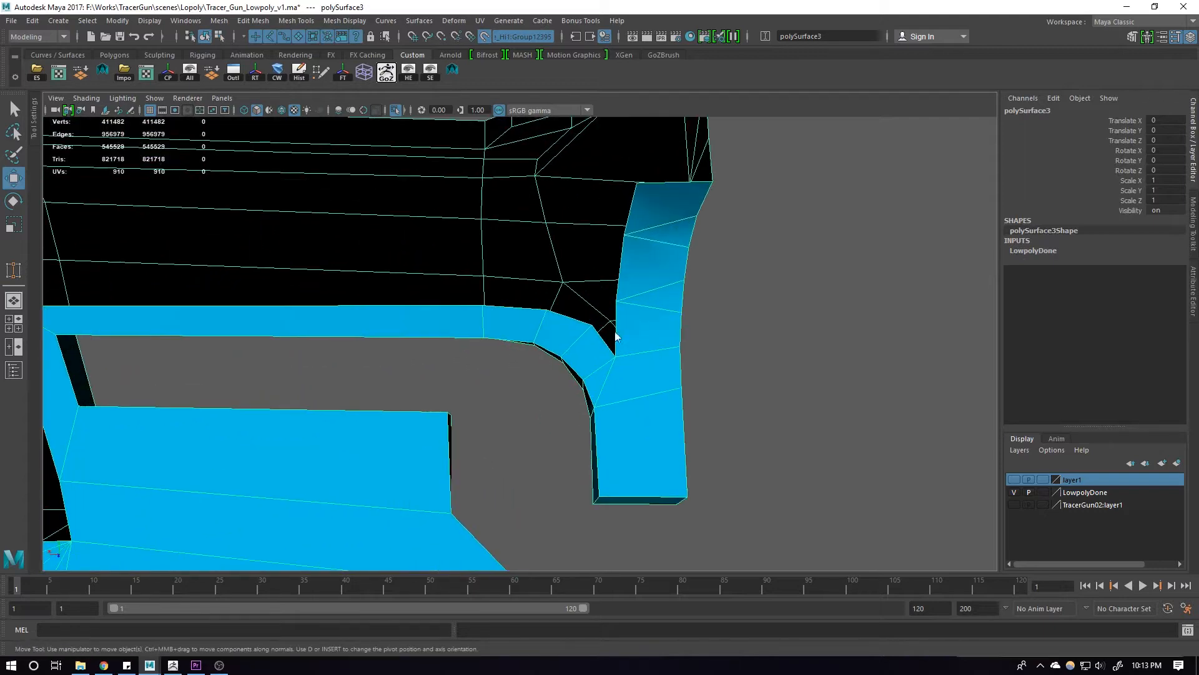
key(F9)
click(590, 325)
key(F8)
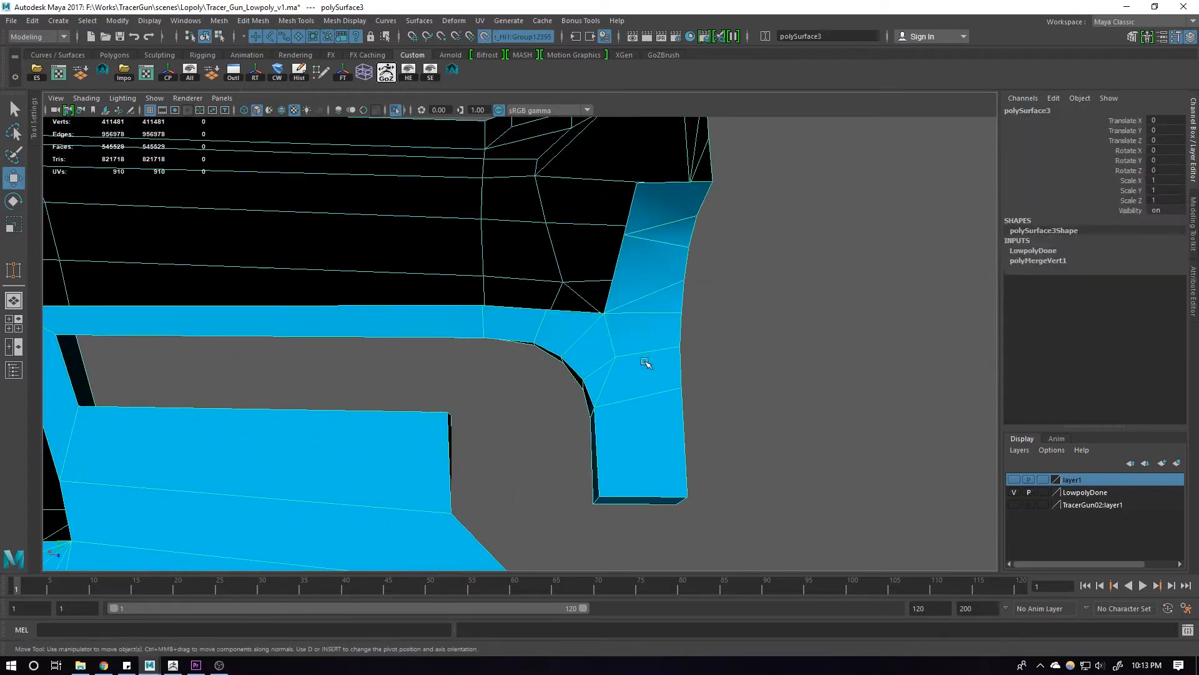
Delete the two short inner edges running down the curved arm below the merged notch vertex
key(F10)
click(612, 343)
shift+click(609, 373)
key(Delete)
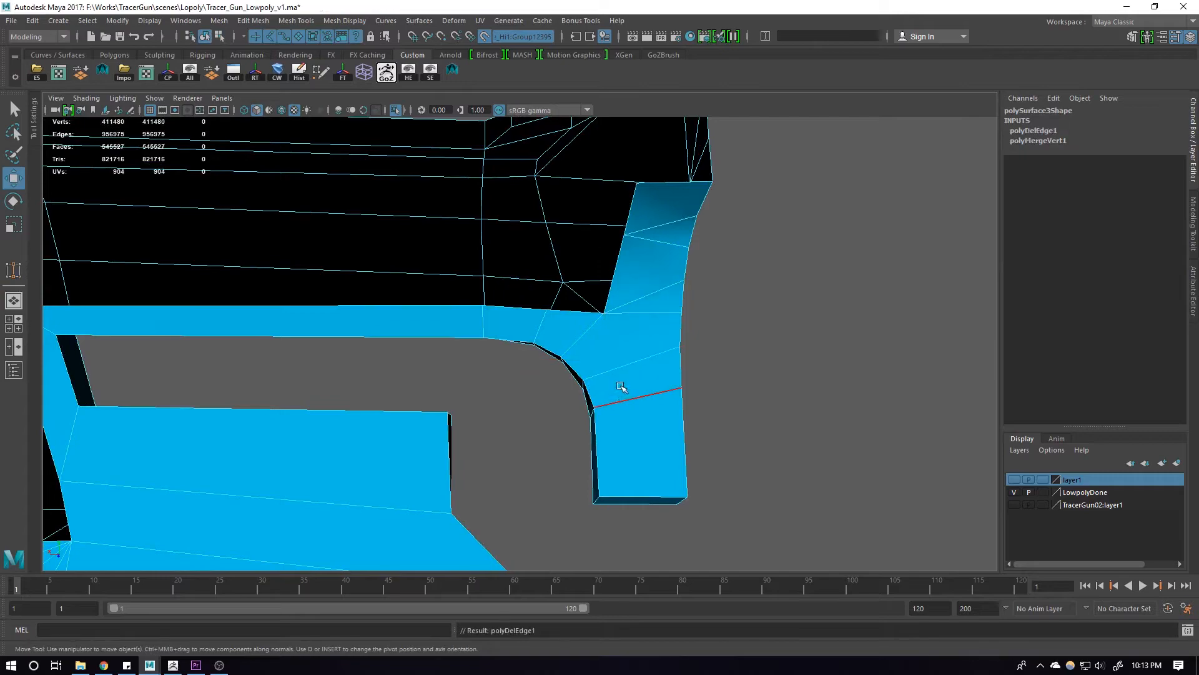
alt+drag(621, 388, 616, 340)
key(F8)
Use Multi-Cut on the inner face where the curved arm joins the slot's border
key(ctrl+shift+x)
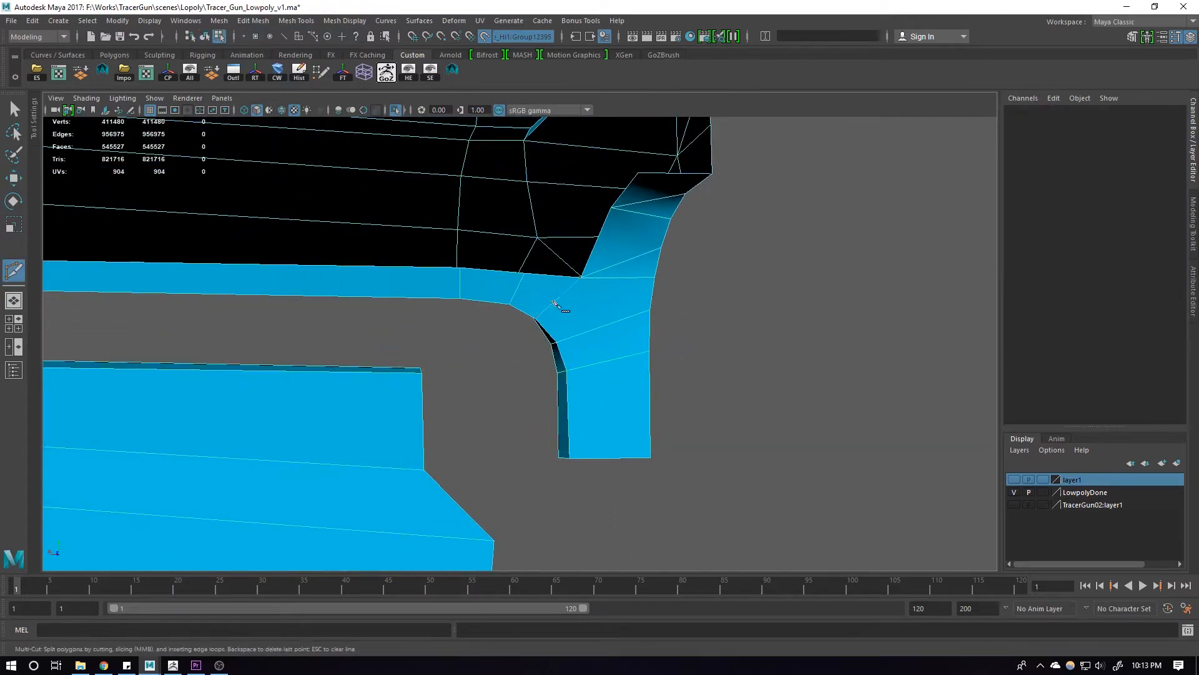
key(Return)
key(w)
alt+drag(729, 289, 666, 387)
key(F8)
key(F10)
click(674, 308)
key(m)
key(F8)
Merge the two neighbouring vertices at the middle flap's upper corner on the casing's inner border
alt+right_drag(666, 386, 871, 450)
alt+drag(870, 450, 623, 430)
click(639, 383)
click(669, 364)
shift+right_drag(670, 364, 640, 391)
alt+drag(640, 391, 528, 384)
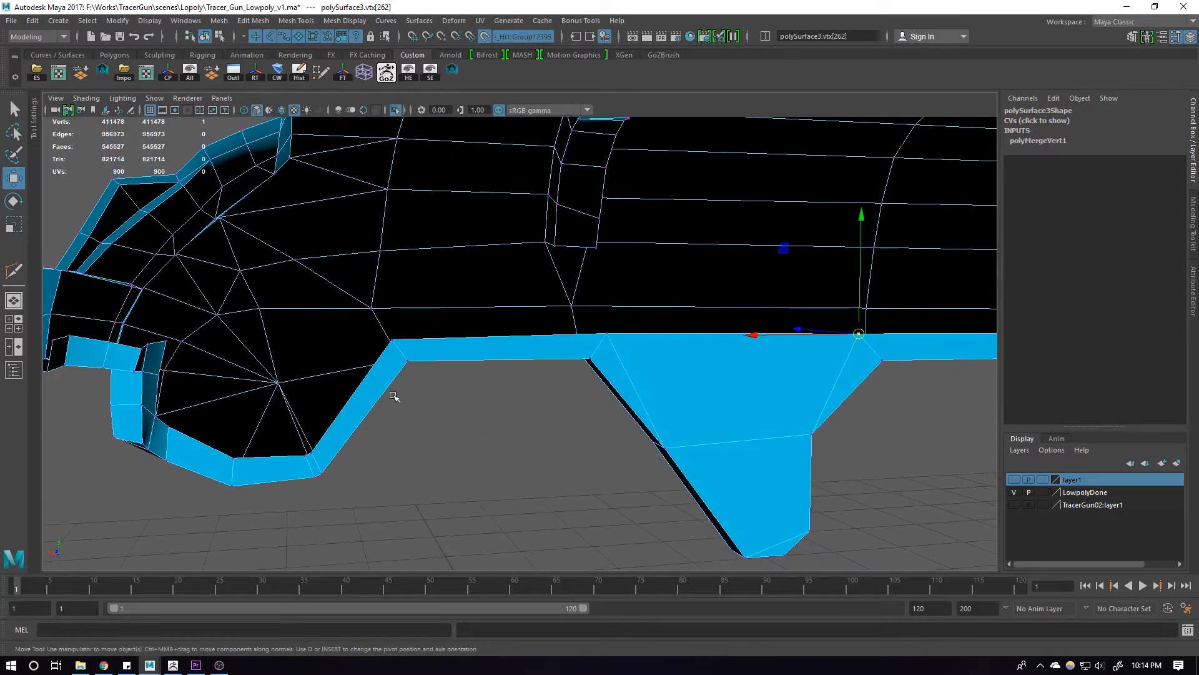
Merge the close pair of vertices at the lower corner of the inner border beside the fan of edges
scroll(504, 421, up, 5)
click(476, 503)
click(476, 502)
shift+right_drag(476, 502, 511, 428)
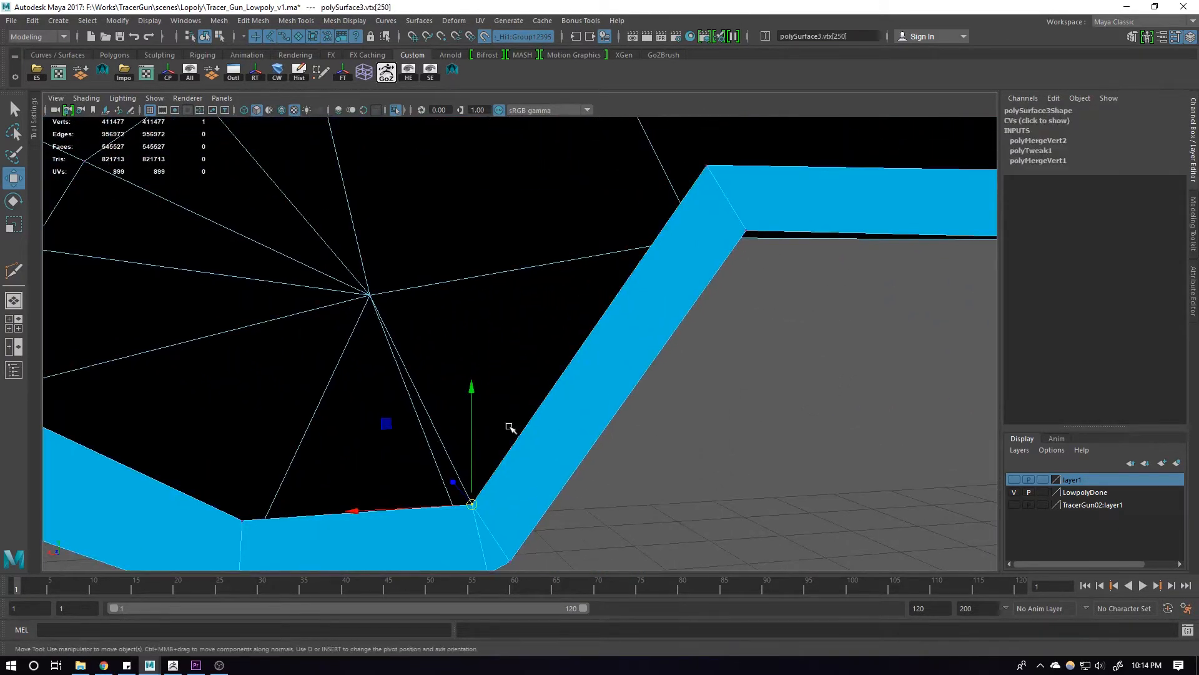
scroll(511, 428, down, 3)
Delete the protruding corner vertex on the stepped inner rim near the fan of edges
alt+drag(511, 428, 456, 393)
alt+middle_drag(456, 392, 592, 436)
right_click(379, 270)
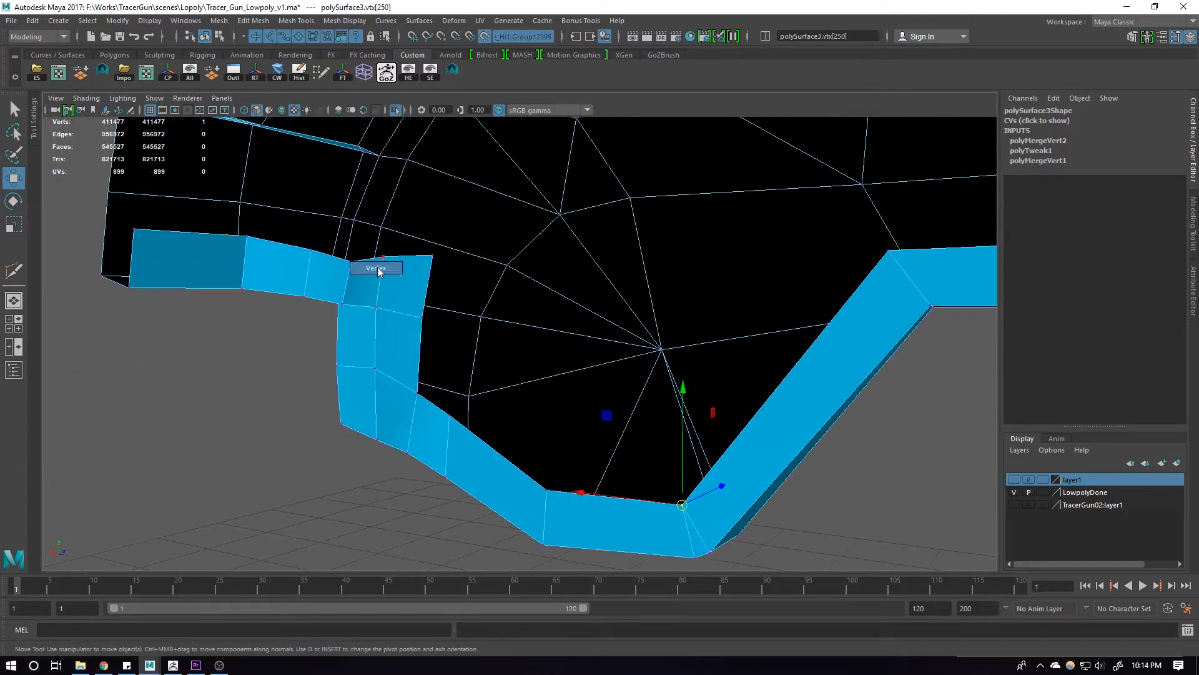
key(Delete)
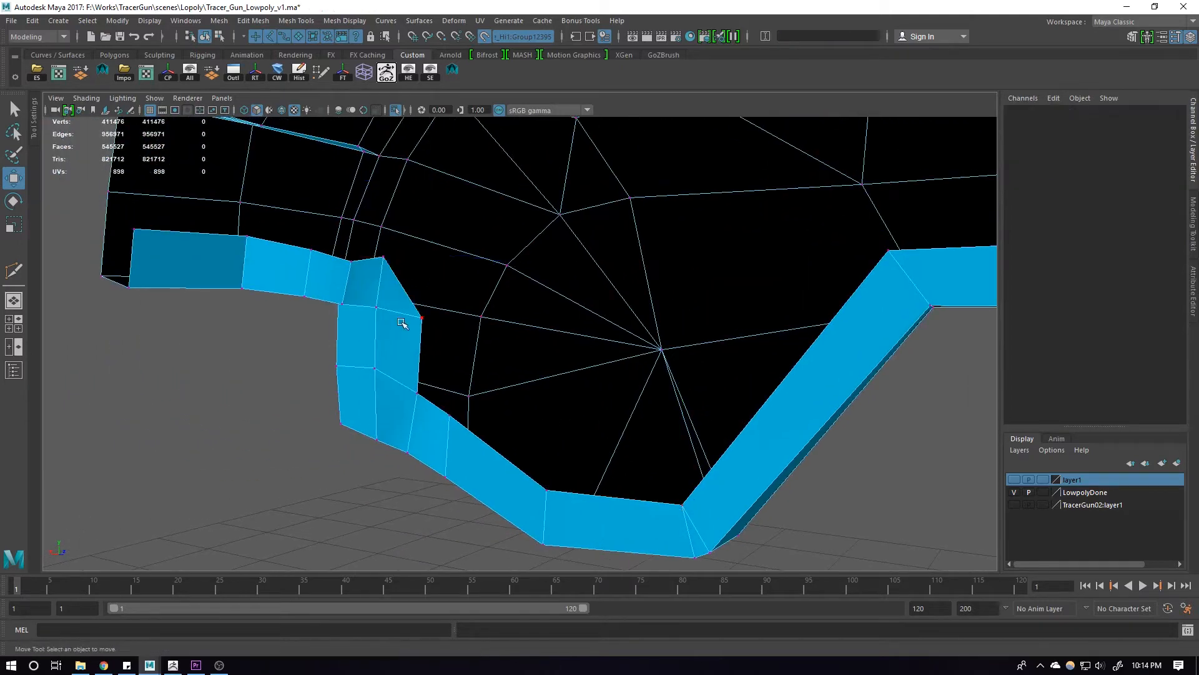
scroll(374, 306, down, 2)
alt+drag(366, 300, 338, 307)
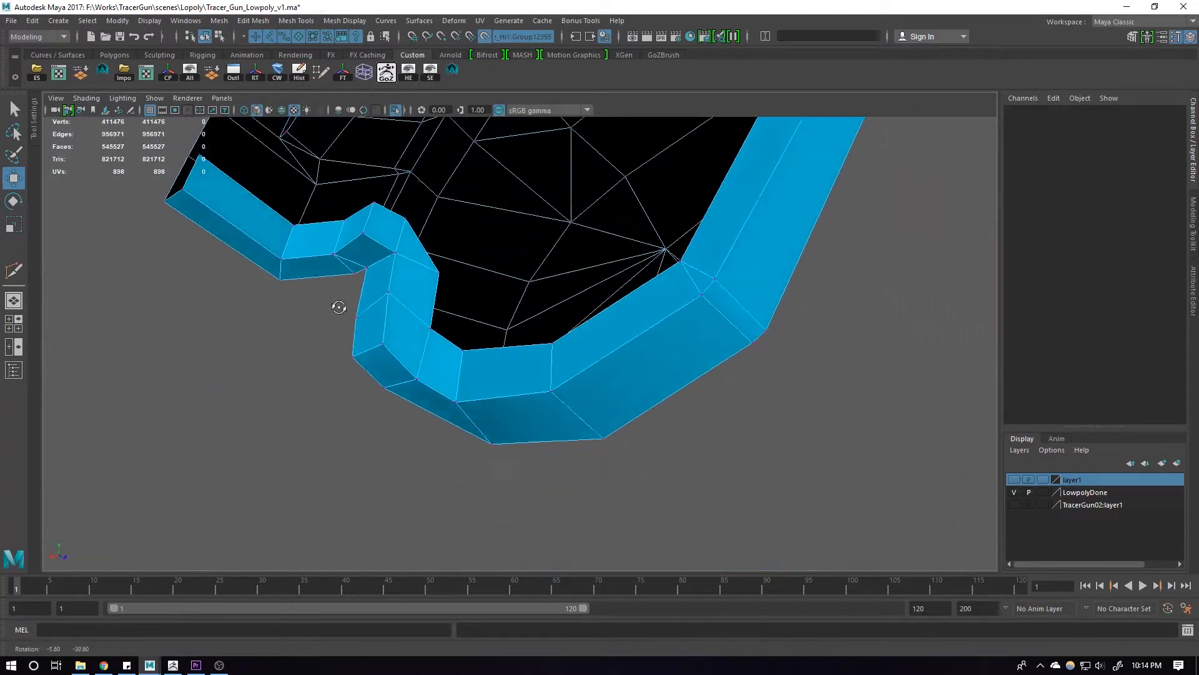
alt+right_drag(339, 307, 463, 434)
alt+drag(463, 433, 431, 431)
alt+right_drag(431, 431, 419, 390)
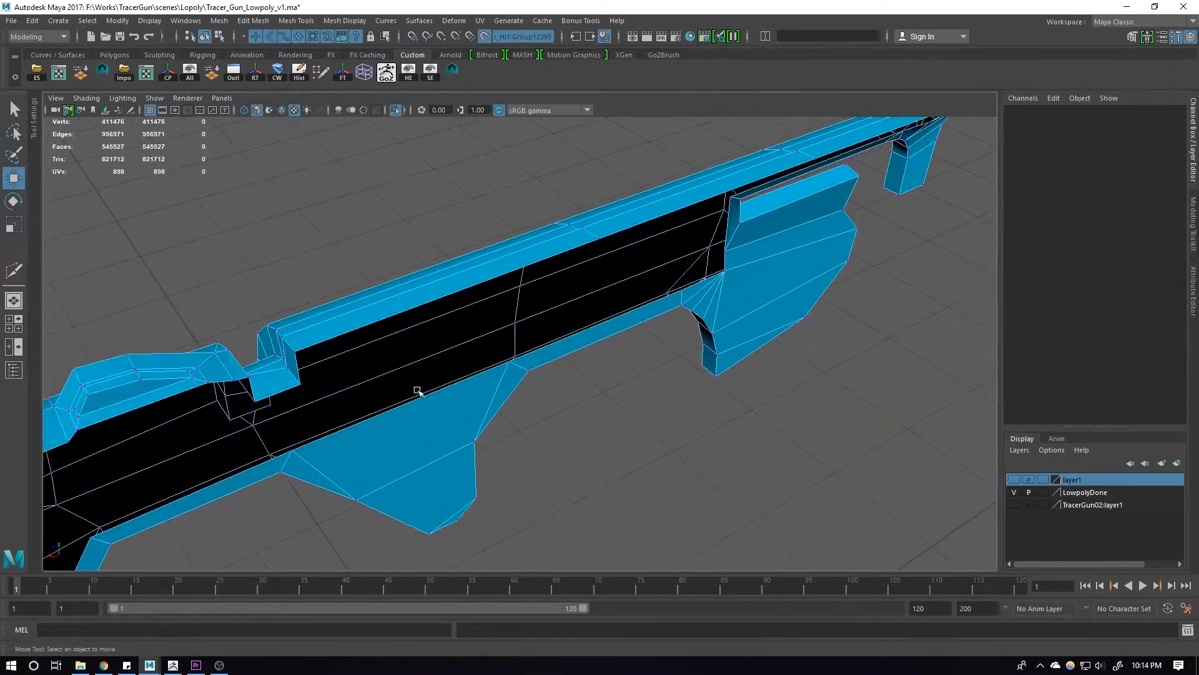
alt+drag(418, 391, 513, 334)
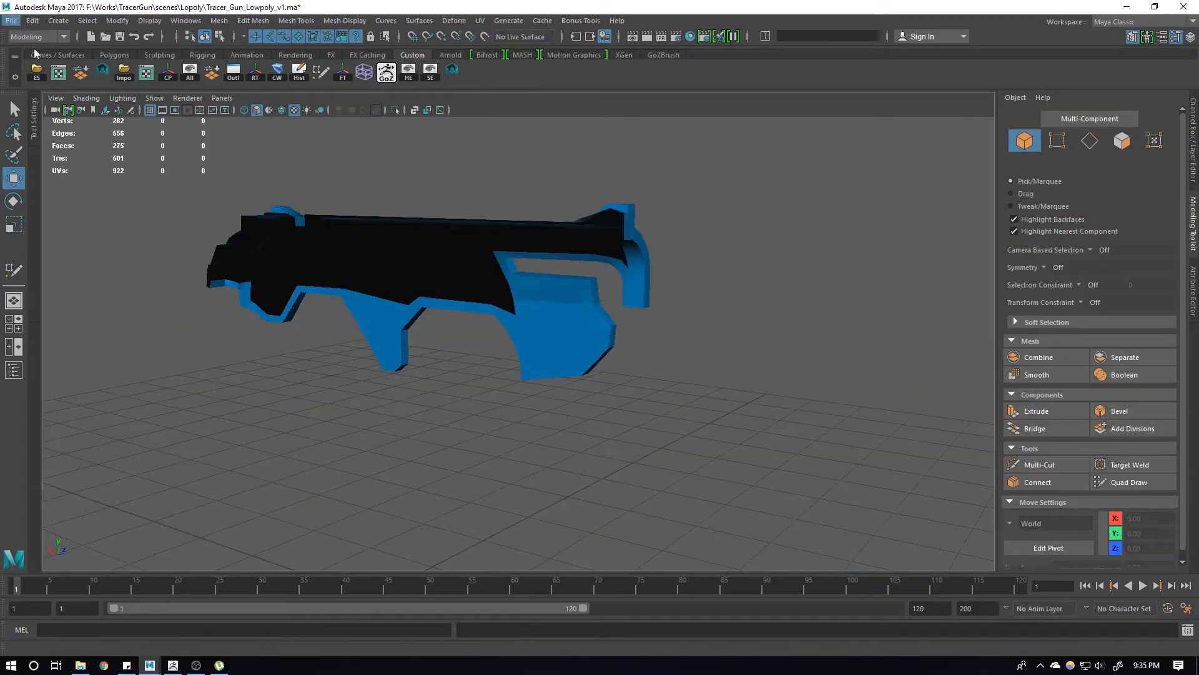
Import the high-poly barrel_Hi.OBJ from the Hipoly folder and inspect it against the upper casing from both sides
click(32, 20)
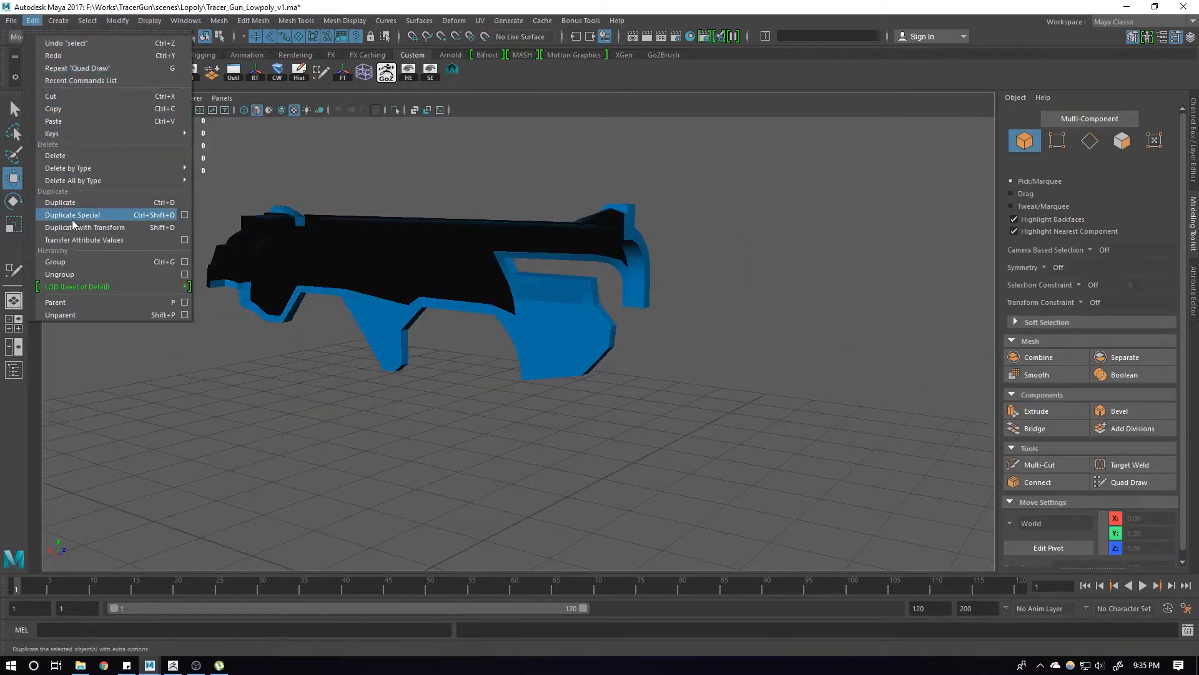
mouse_move(12, 20)
click(60, 164)
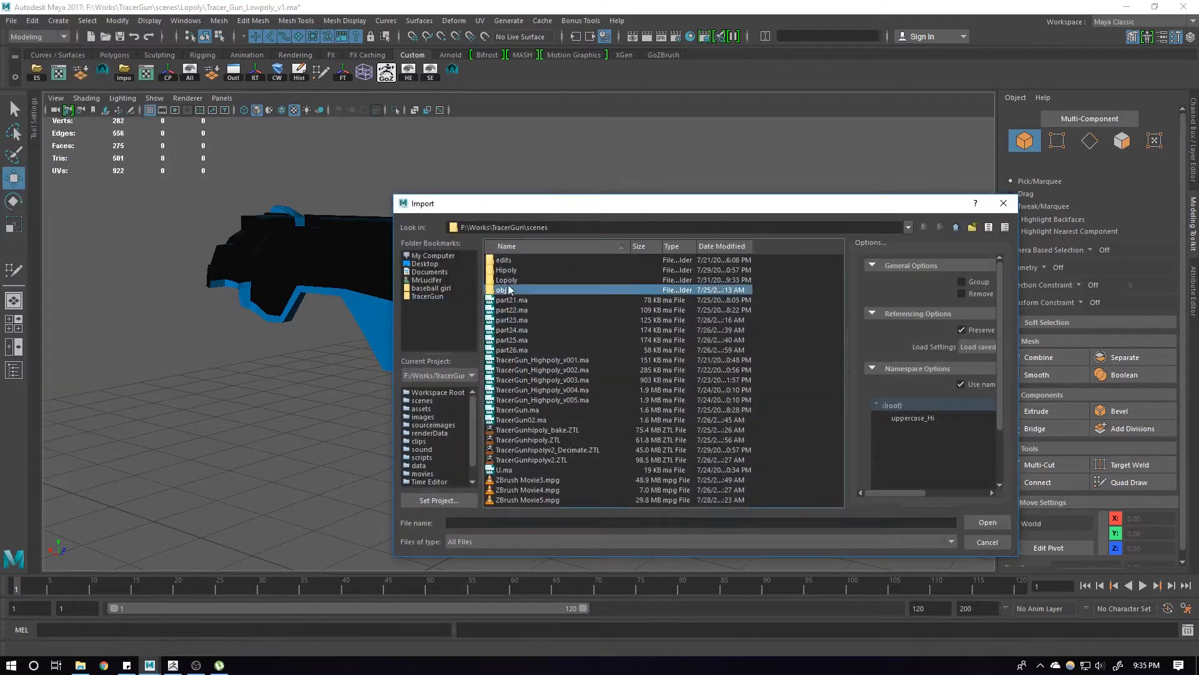
double_click(505, 270)
double_click(526, 272)
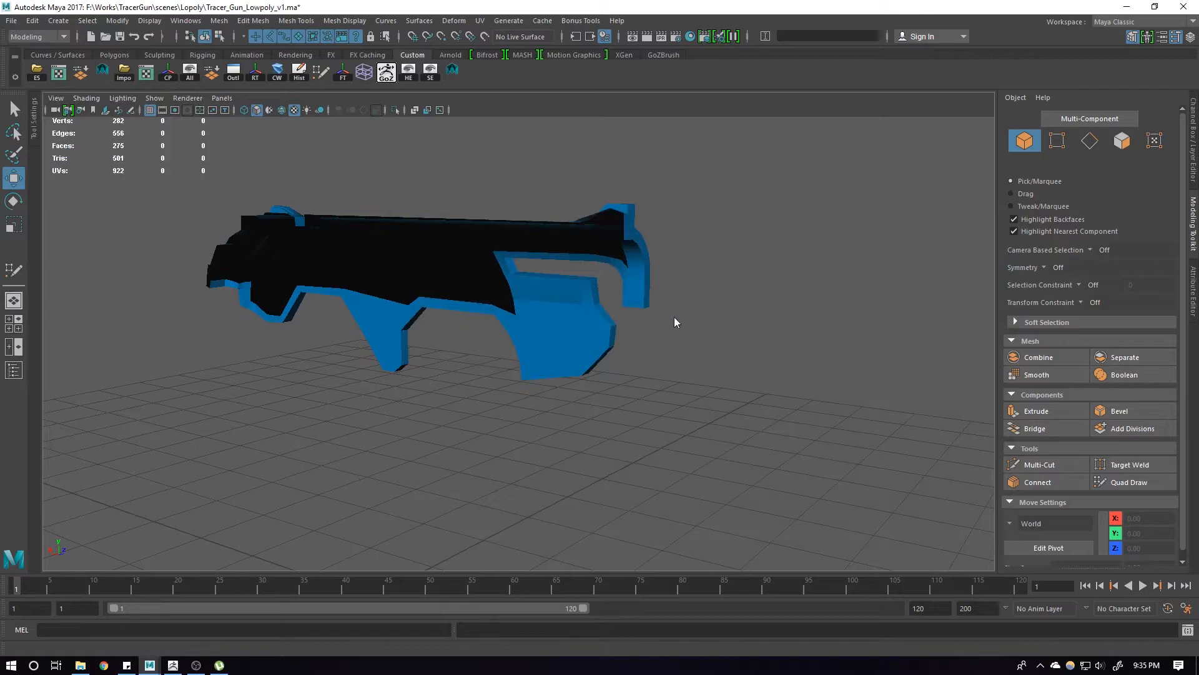
alt+drag(681, 325, 586, 377)
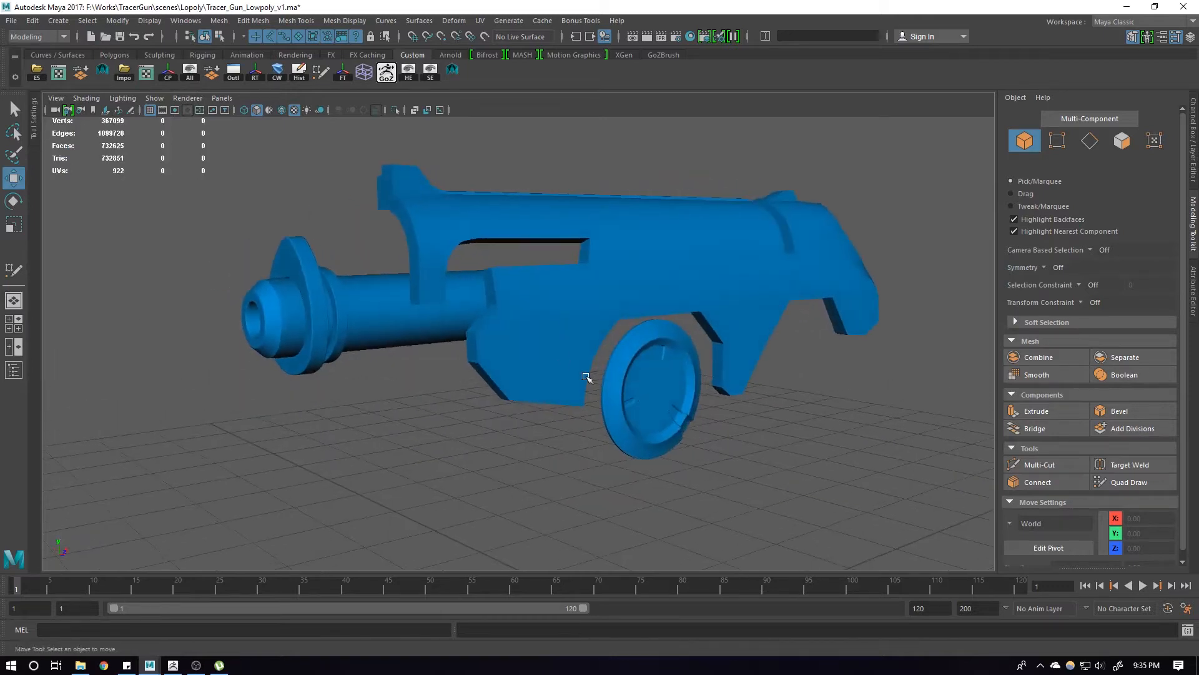
click(666, 364)
alt+drag(665, 364, 739, 267)
alt+middle_drag(675, 252, 650, 286)
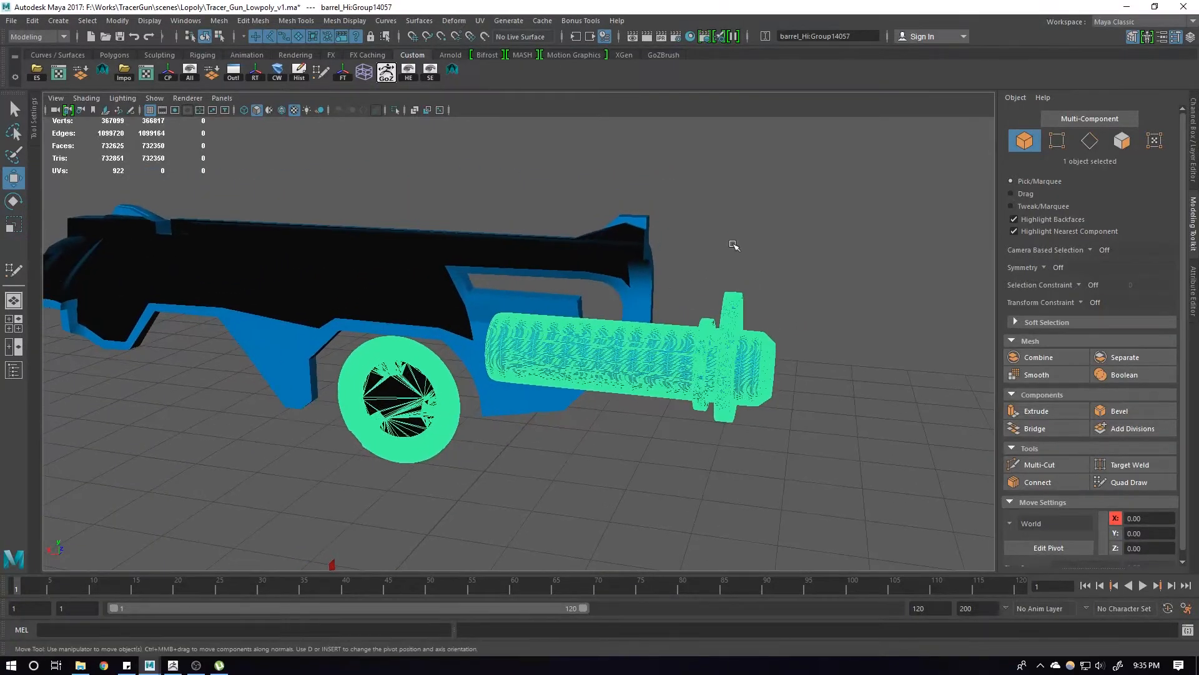
click(734, 244)
alt+drag(733, 243, 456, 298)
alt+middle_drag(456, 298, 473, 306)
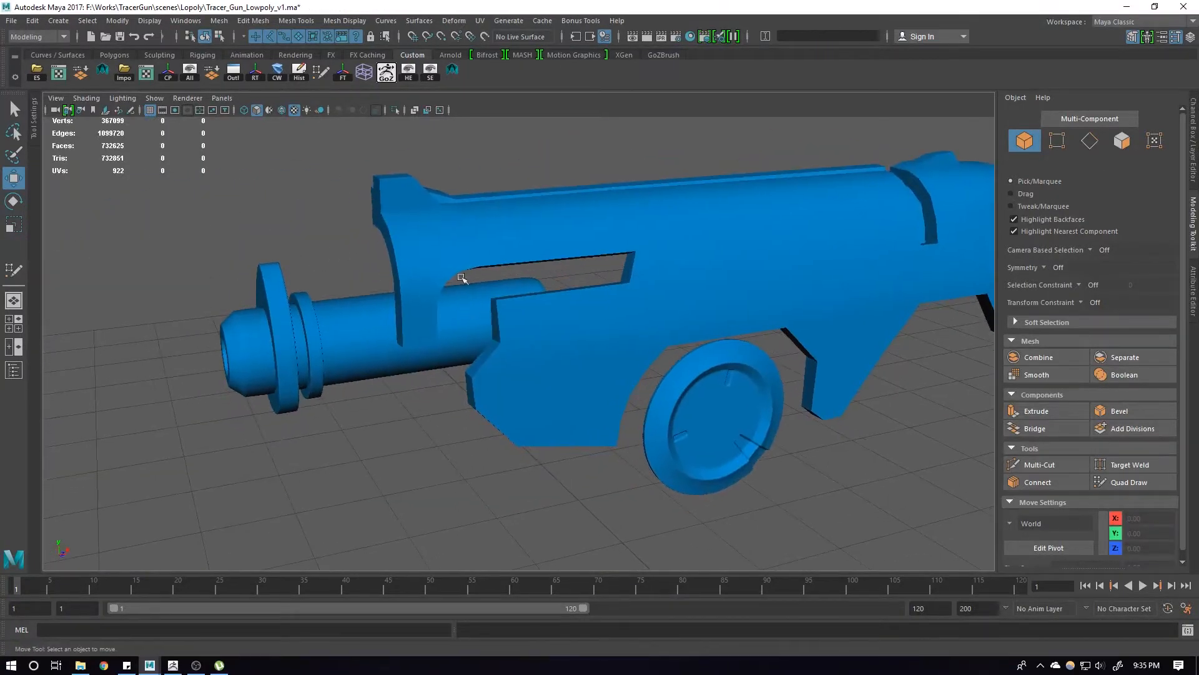
Display the Channel Box in place of the Modeling Toolkit and save the low-poly scene
key(ctrl+a)
key(ctrl+a)
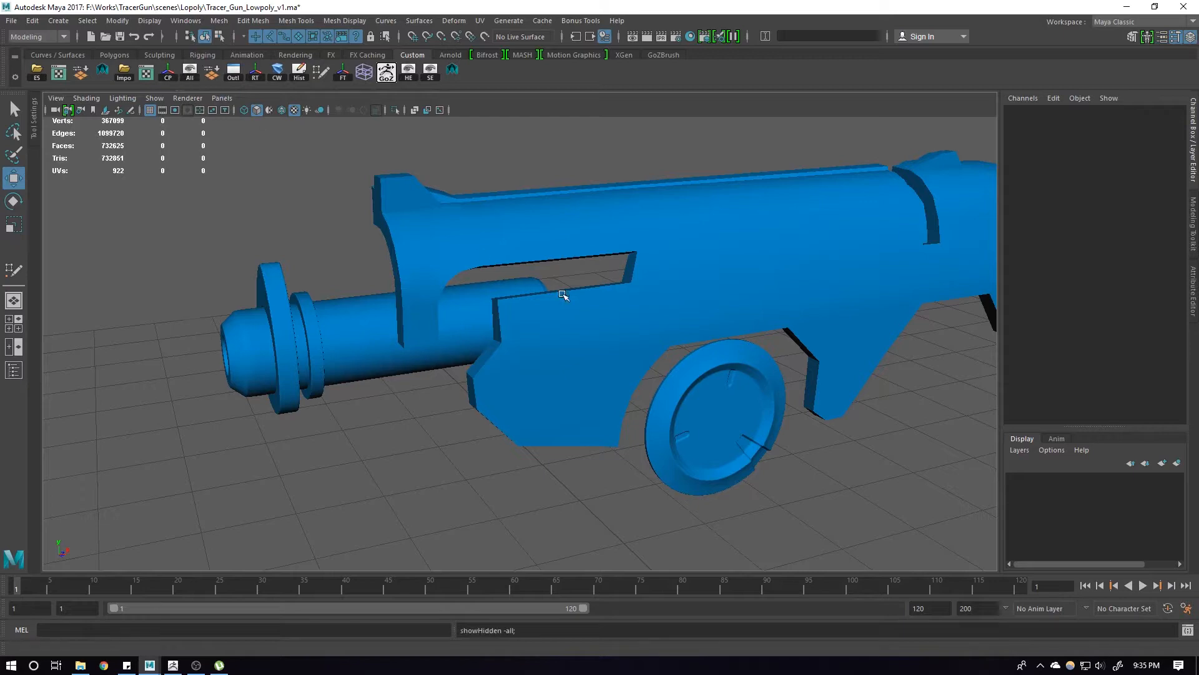
alt+drag(563, 294, 718, 310)
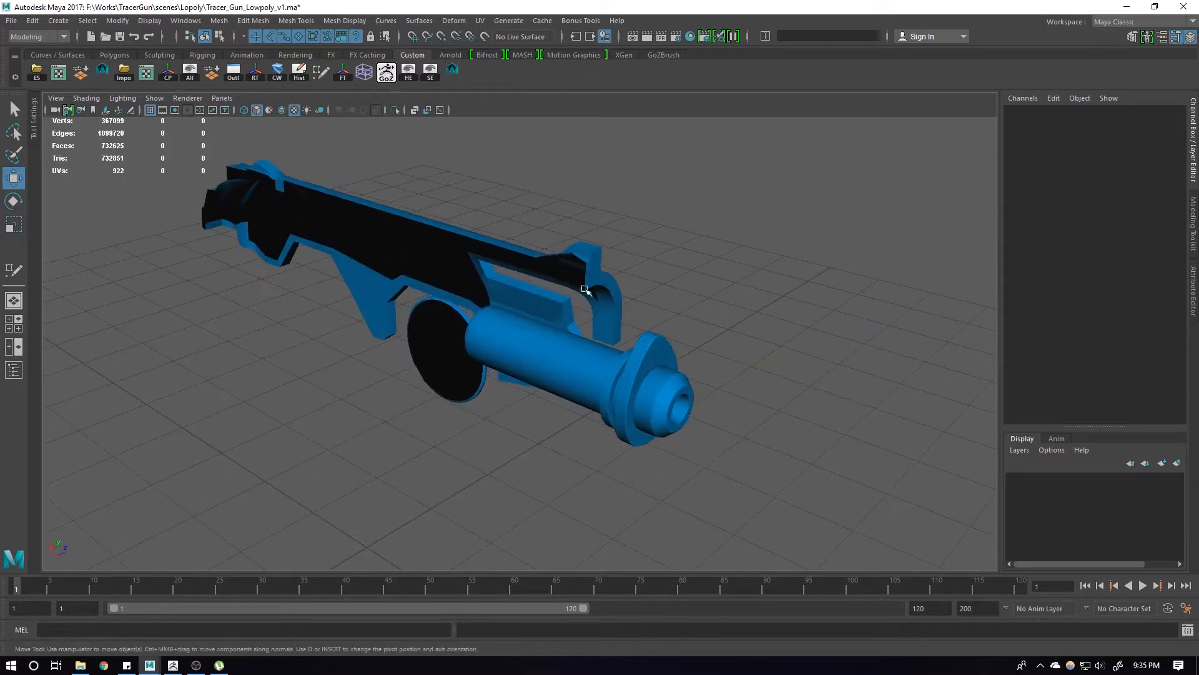
click(560, 272)
click(686, 275)
scroll(625, 290, down, 3)
scroll(624, 290, up, 3)
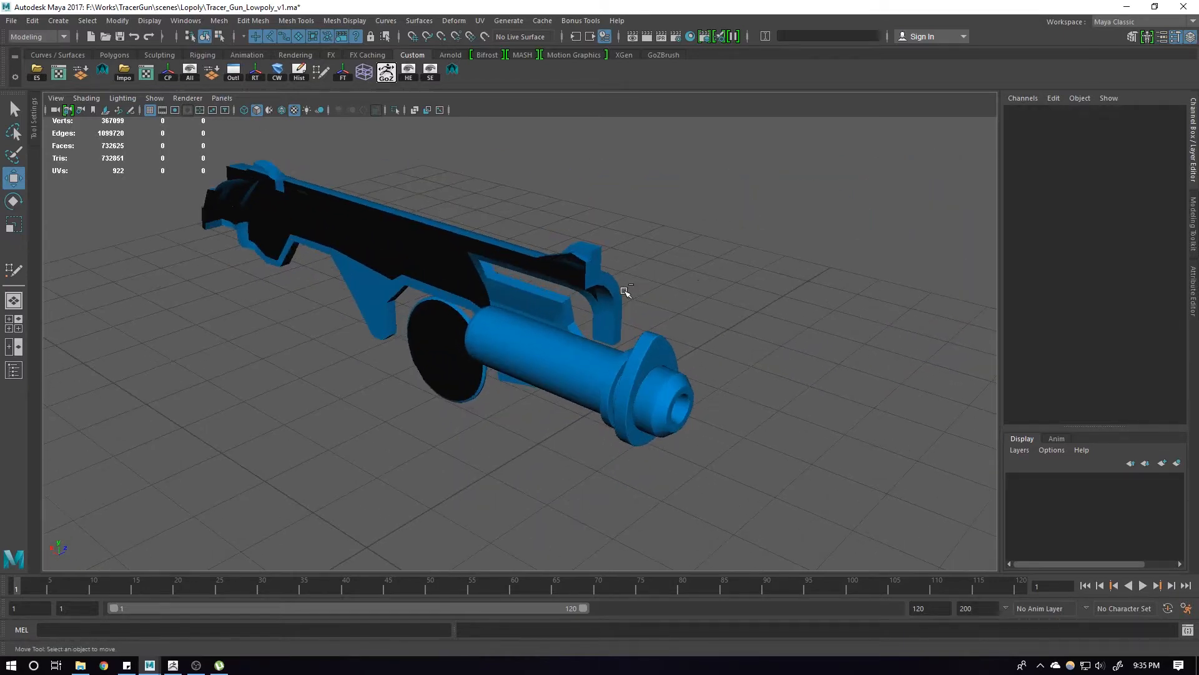
key(q)
key(ctrl+s)
key(w)
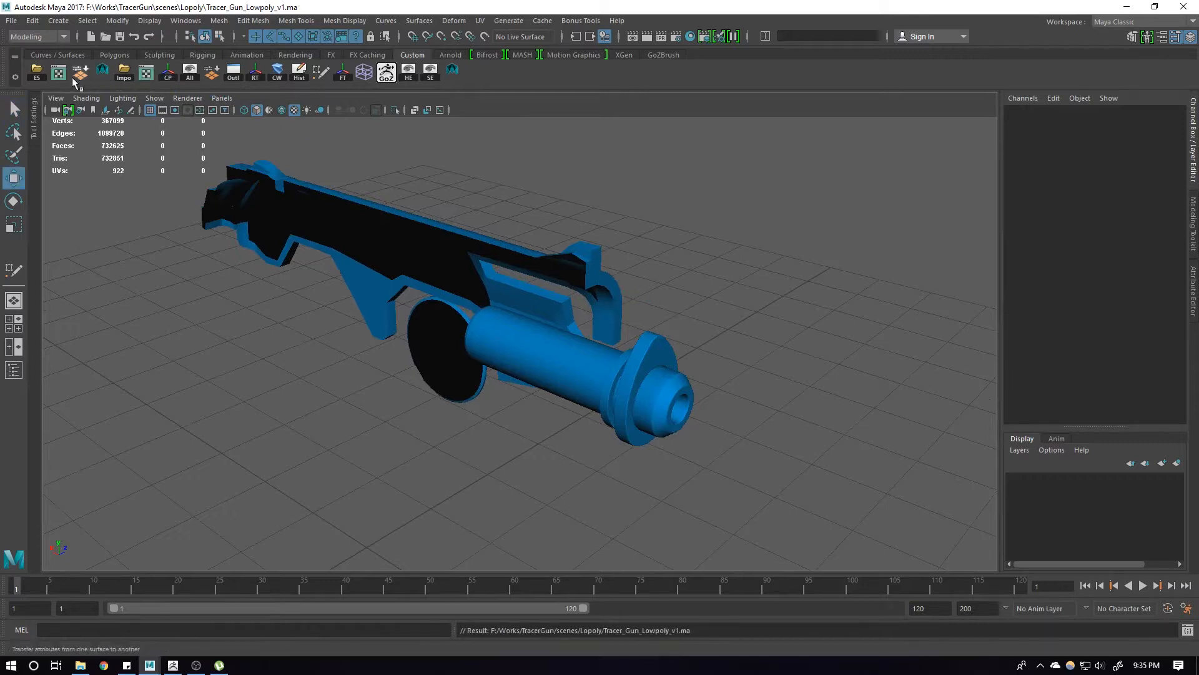
Delete the leftover polySurface2 group together with its transform child, and save the scene
click(234, 70)
click(217, 232)
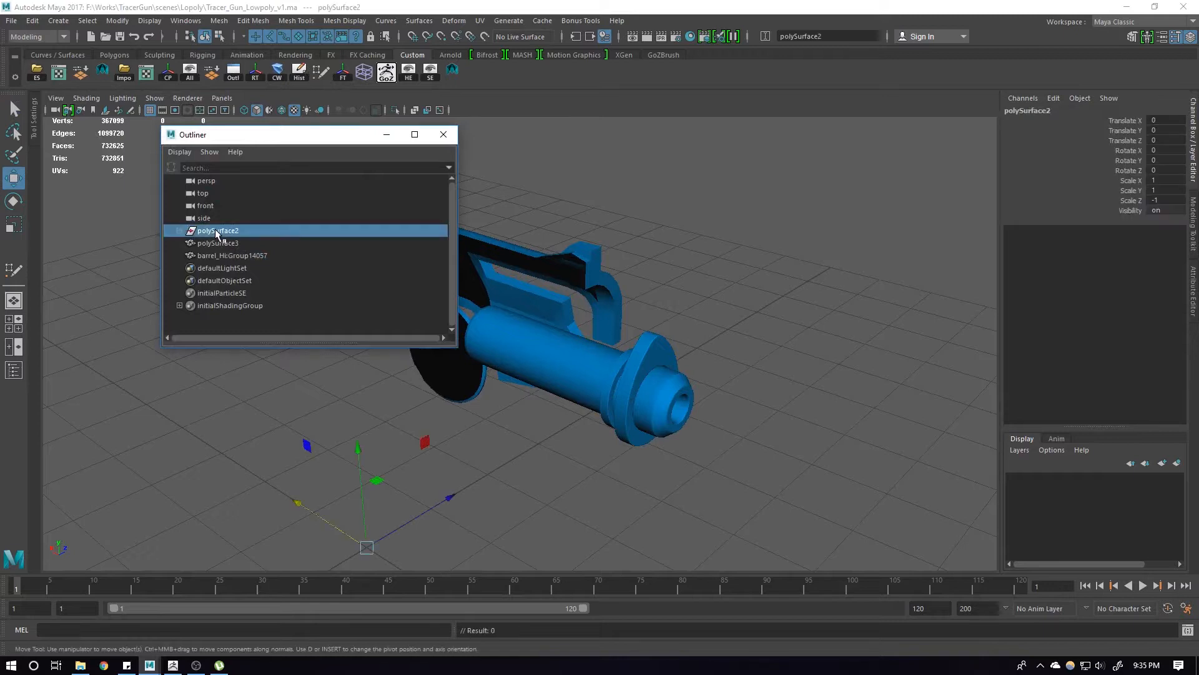
scroll(707, 315, down, 10)
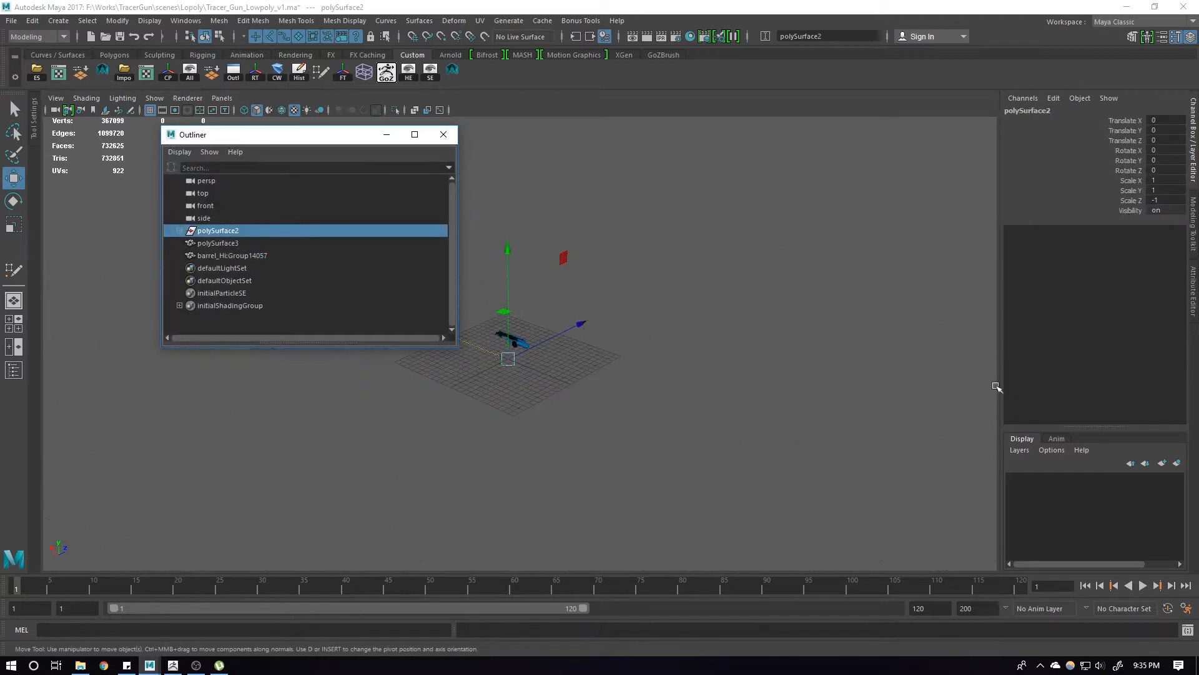
click(180, 231)
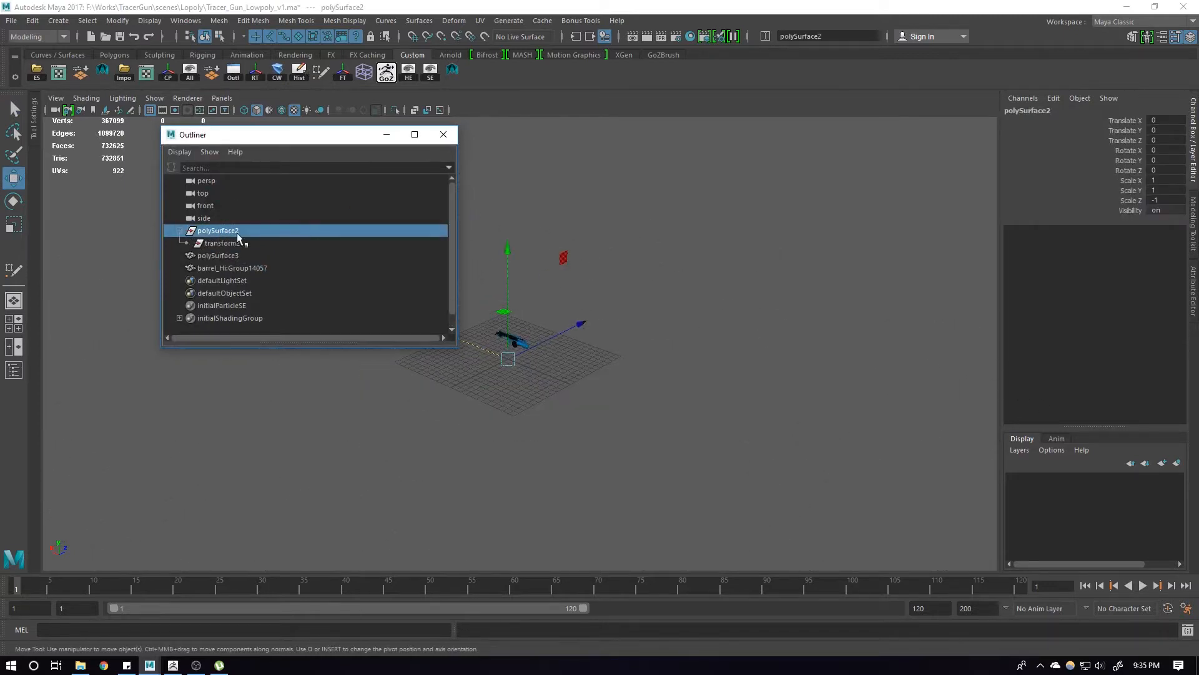
key(Delete)
click(621, 242)
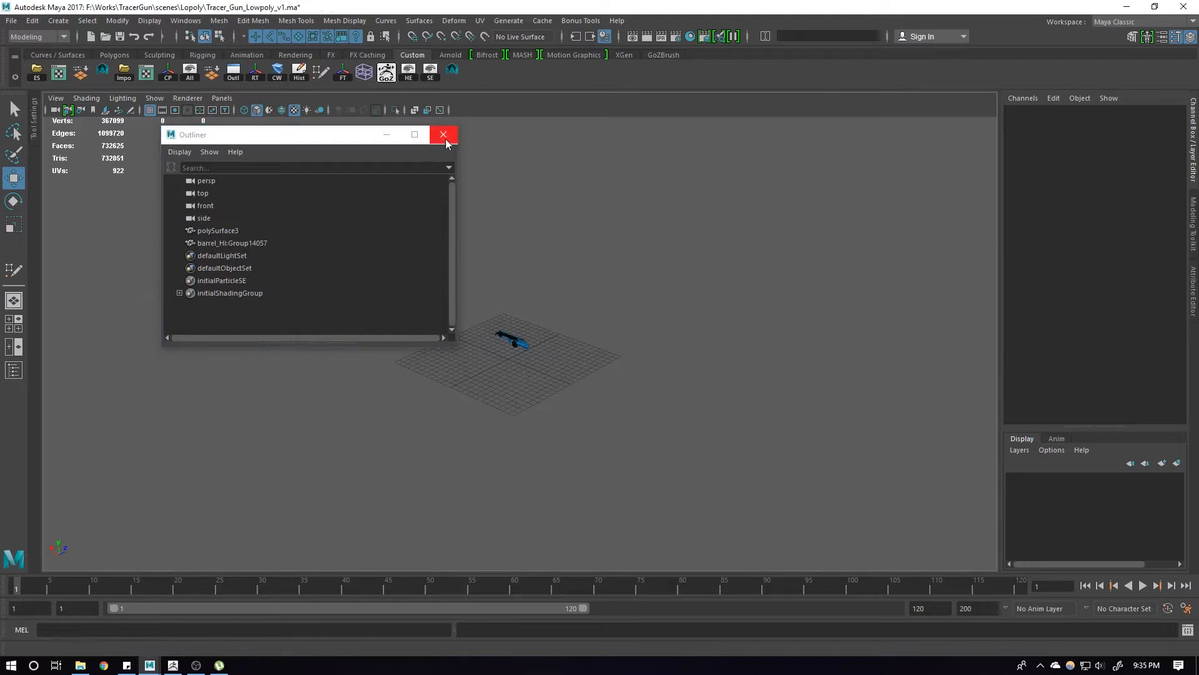
click(446, 138)
scroll(671, 298, up, 5)
scroll(674, 301, up, 3)
key(q)
key(ctrl+s)
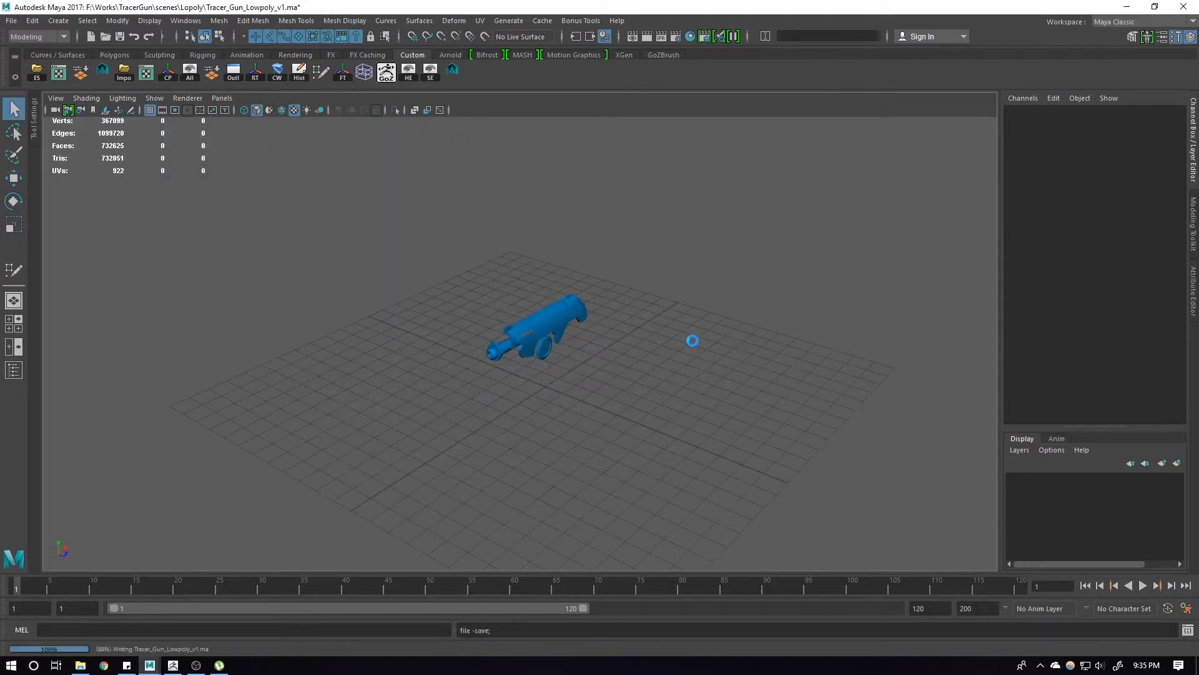
key(w)
key(ctrl+s)
Import TracerGun02.ma from the TracerGun scenes folder and hide its TracerGun02:layer1 layer
click(123, 72)
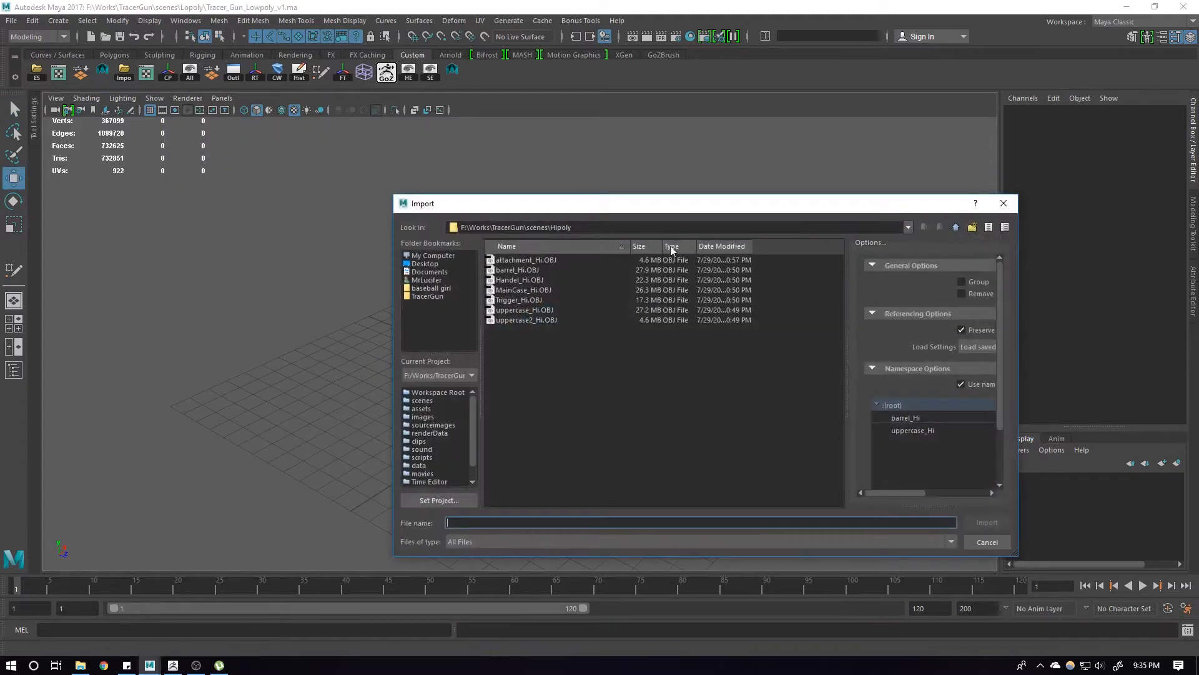
key(BackSpace)
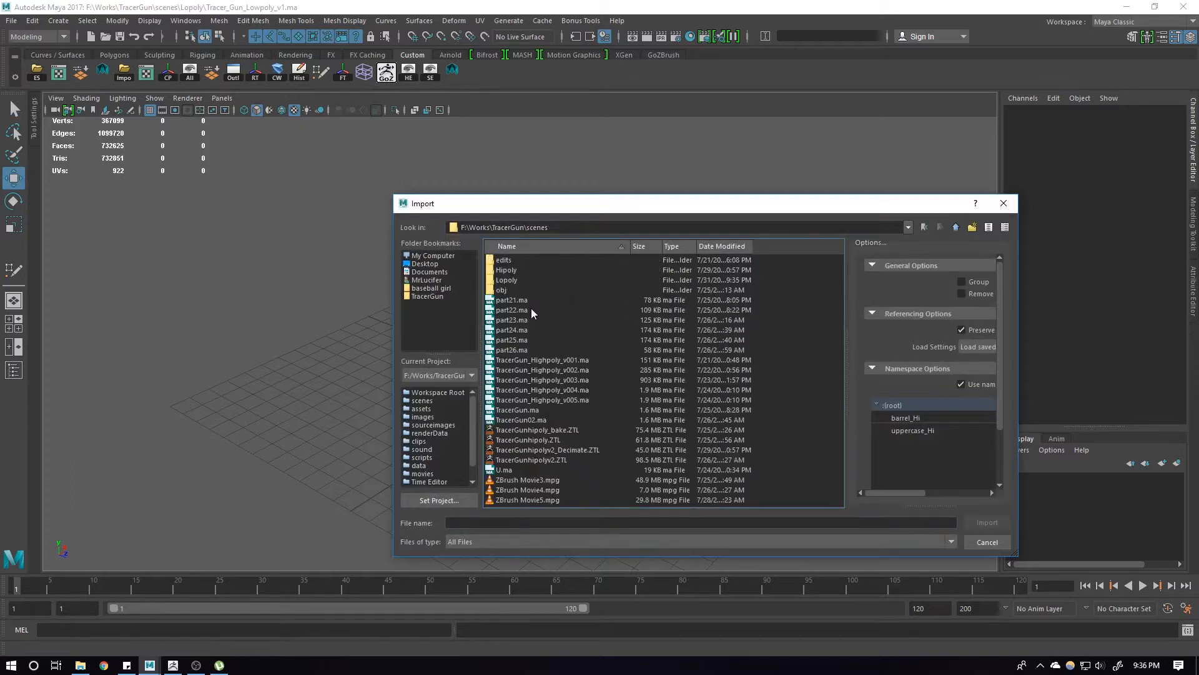
click(522, 469)
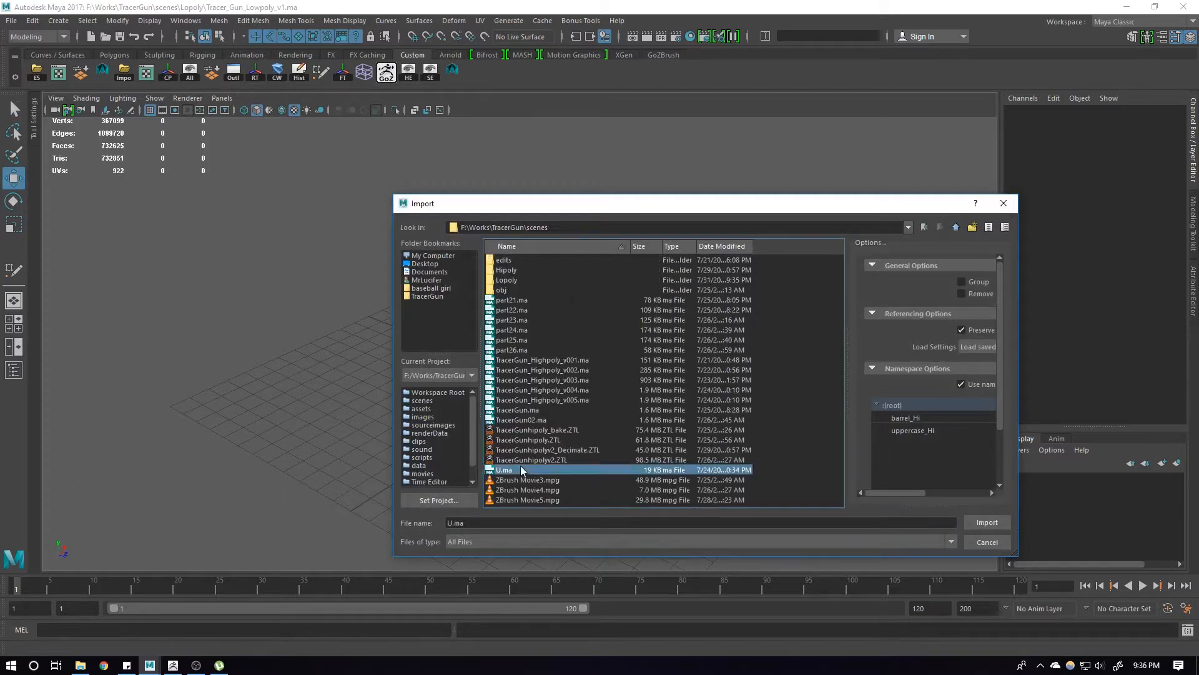
click(716, 419)
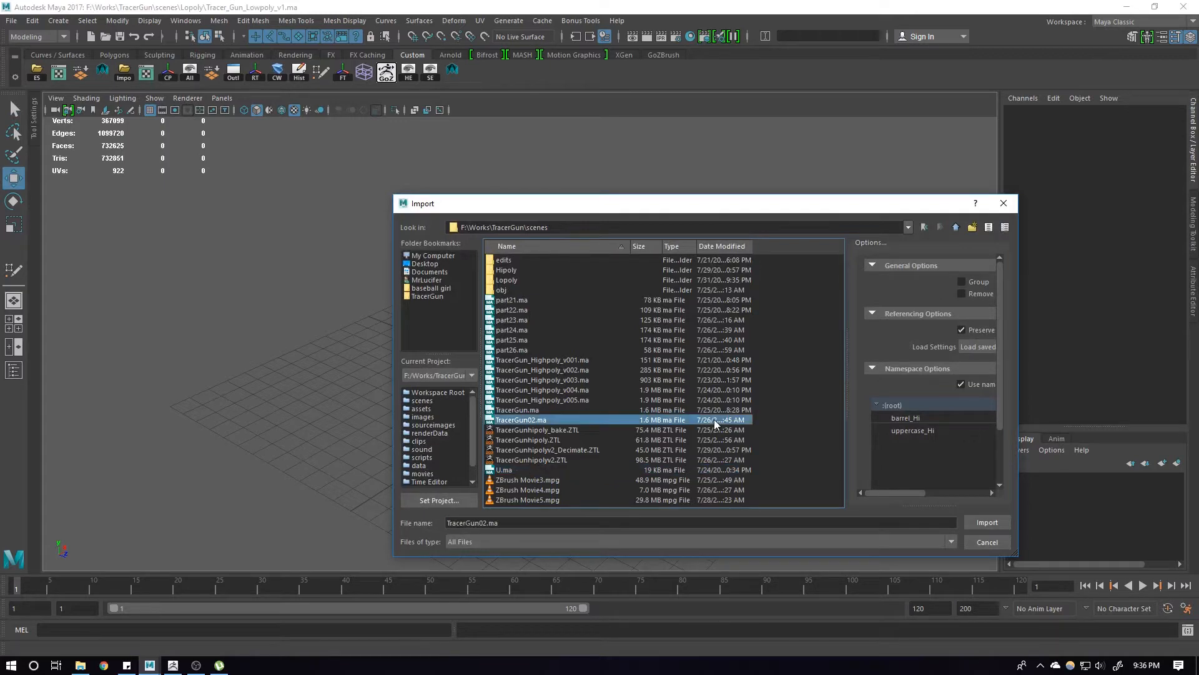
double_click(714, 418)
alt+drag(702, 423, 845, 427)
click(1013, 481)
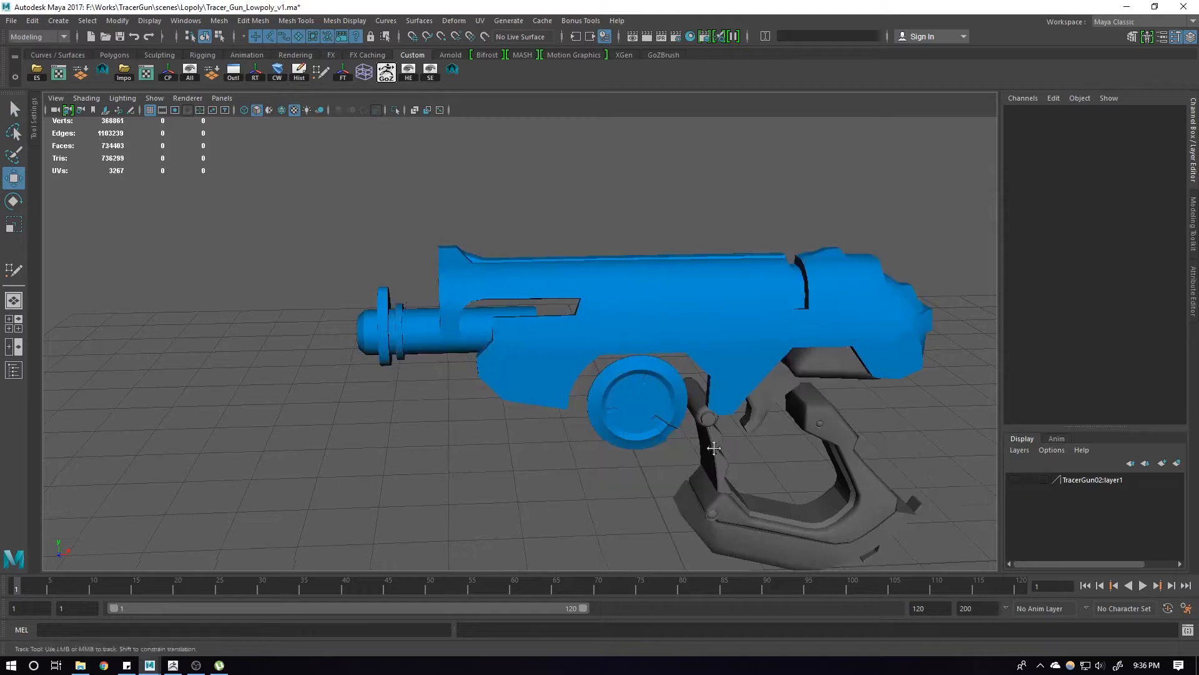
Select all grey handle and trigger parts without the blue casing and barrel, and add them to TracerGun02:layer1
click(769, 311)
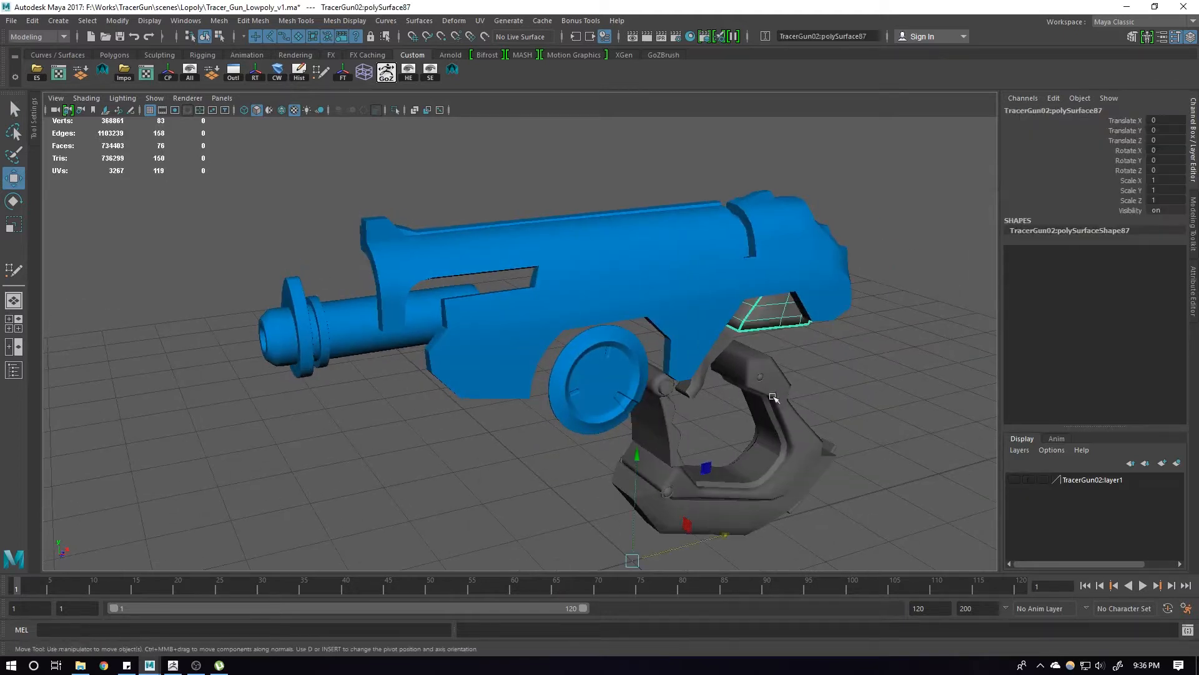
shift+click(742, 386)
shift+click(706, 377)
shift+click(666, 409)
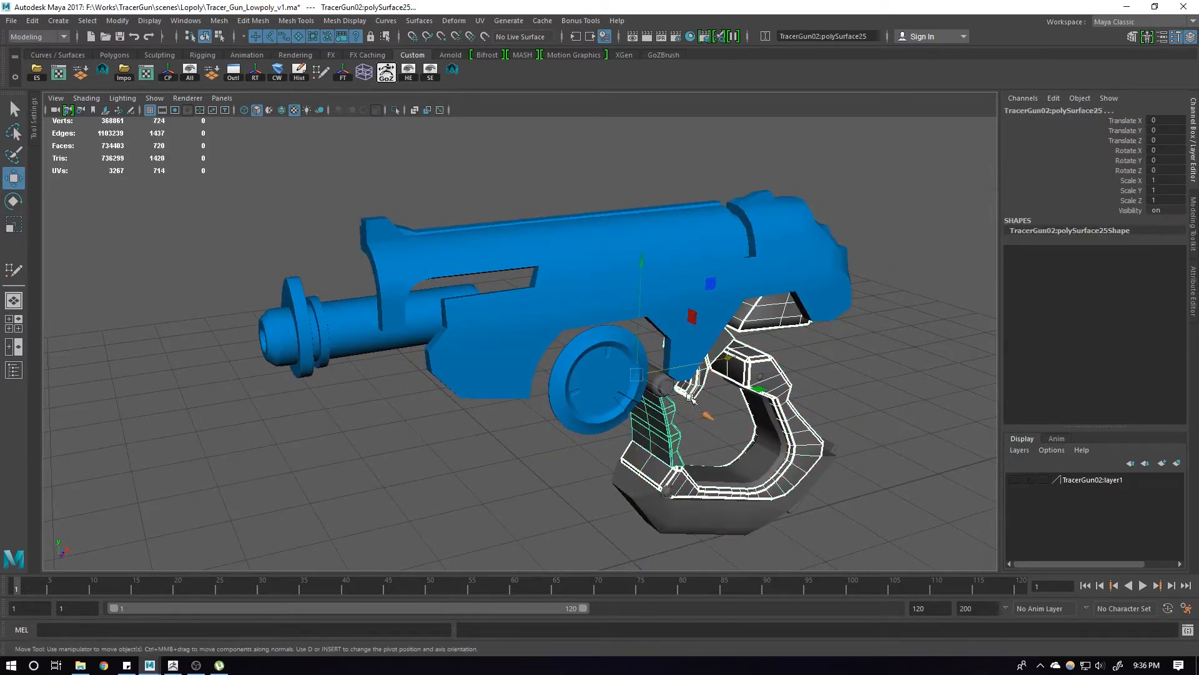
click(431, 292)
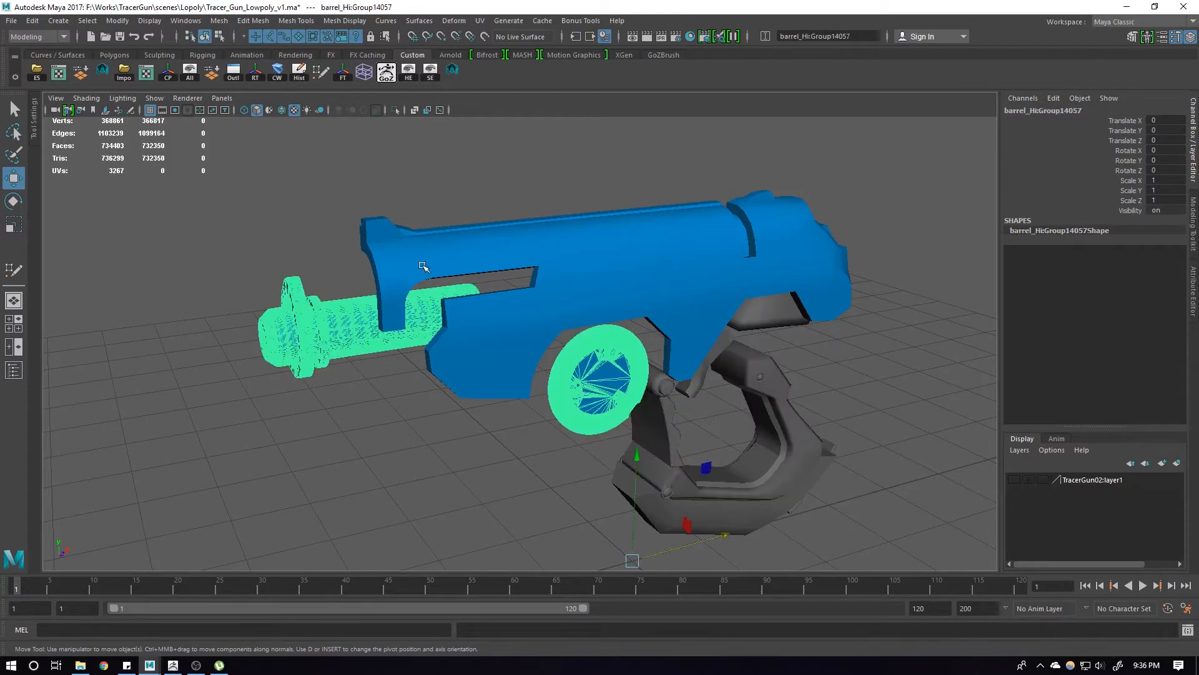
shift+click(421, 263)
alt+right_drag(553, 352, 468, 273)
shift+drag(268, 226, 895, 535)
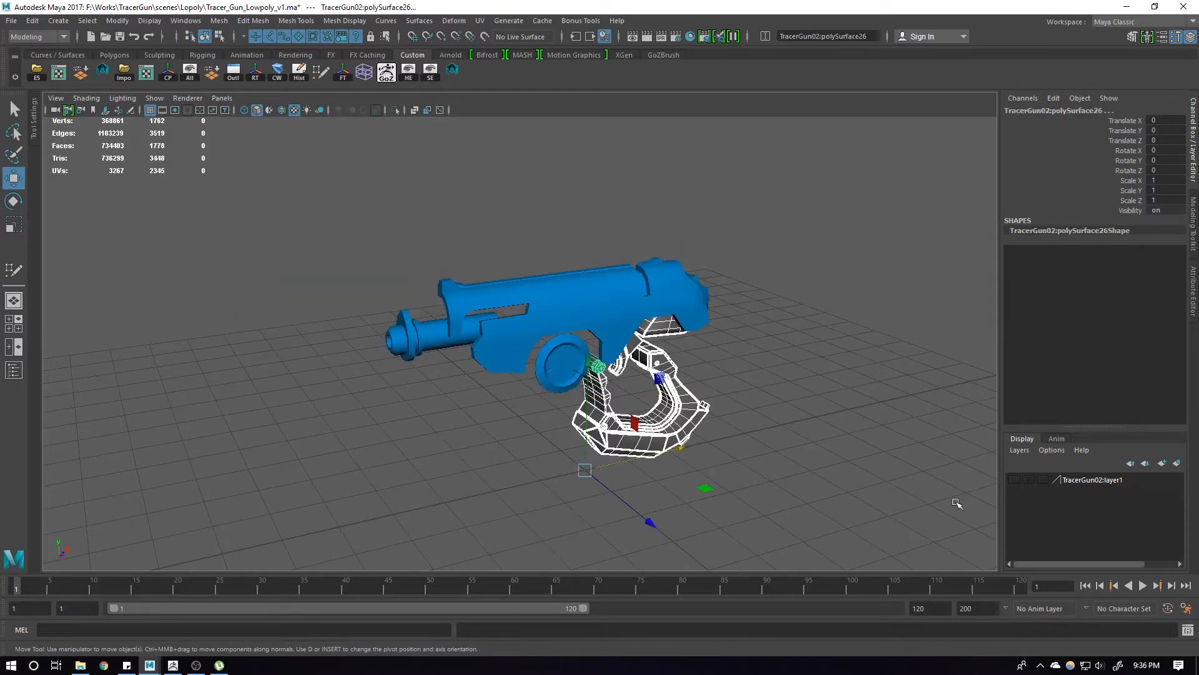
click(1089, 480)
right_click(1104, 498)
click(1052, 497)
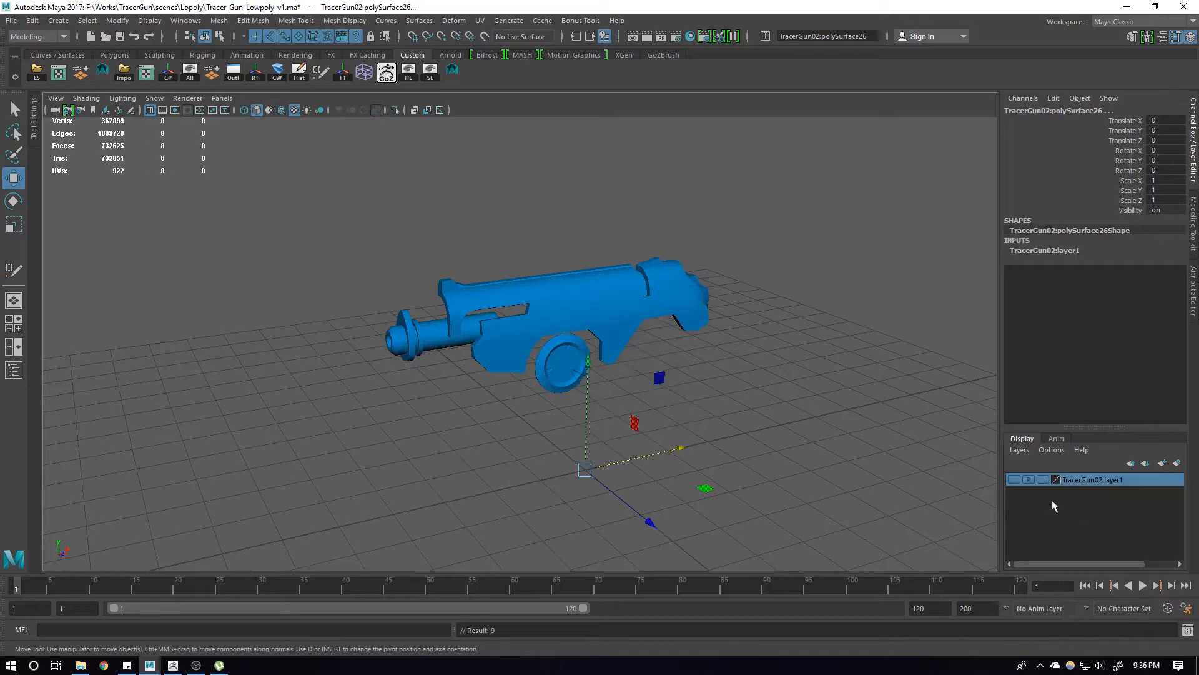
click(827, 468)
Show TracerGun02:layer1 and select the grey low-poly barrel tube with the open muzzle
click(1013, 480)
alt+right_drag(350, 381, 501, 433)
alt+middle_drag(501, 434, 505, 432)
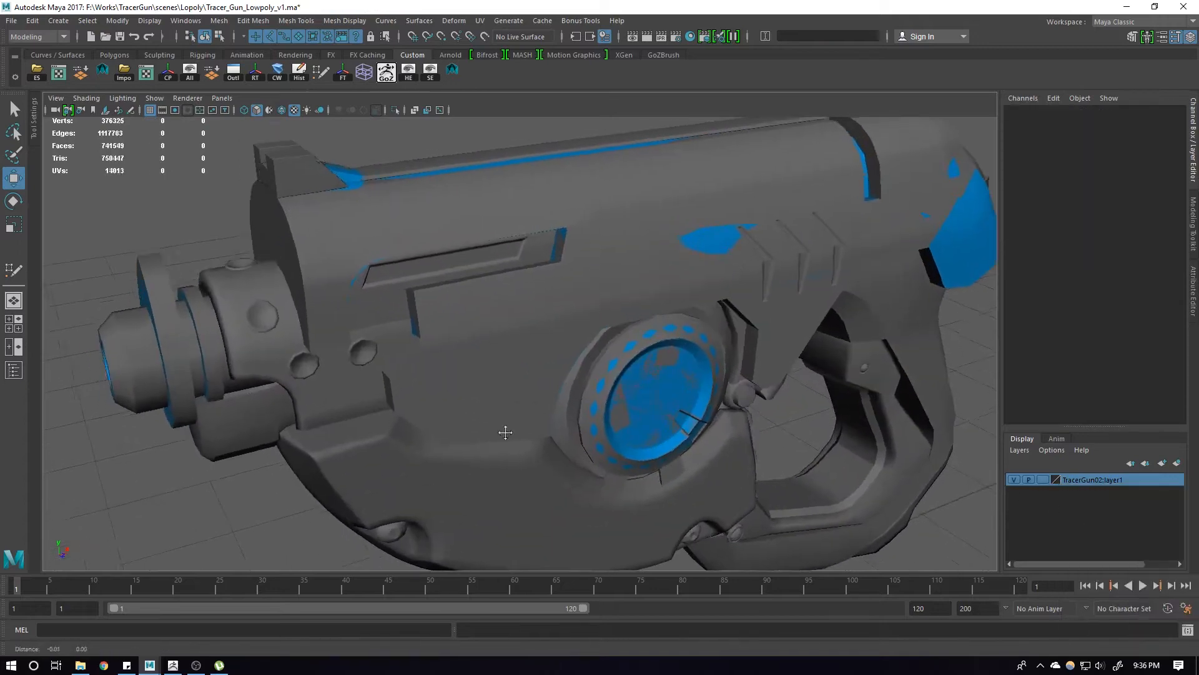
alt+drag(505, 433, 650, 446)
alt+right_drag(326, 391, 421, 456)
click(493, 451)
alt+right_drag(493, 451, 459, 487)
alt+middle_drag(459, 487, 531, 418)
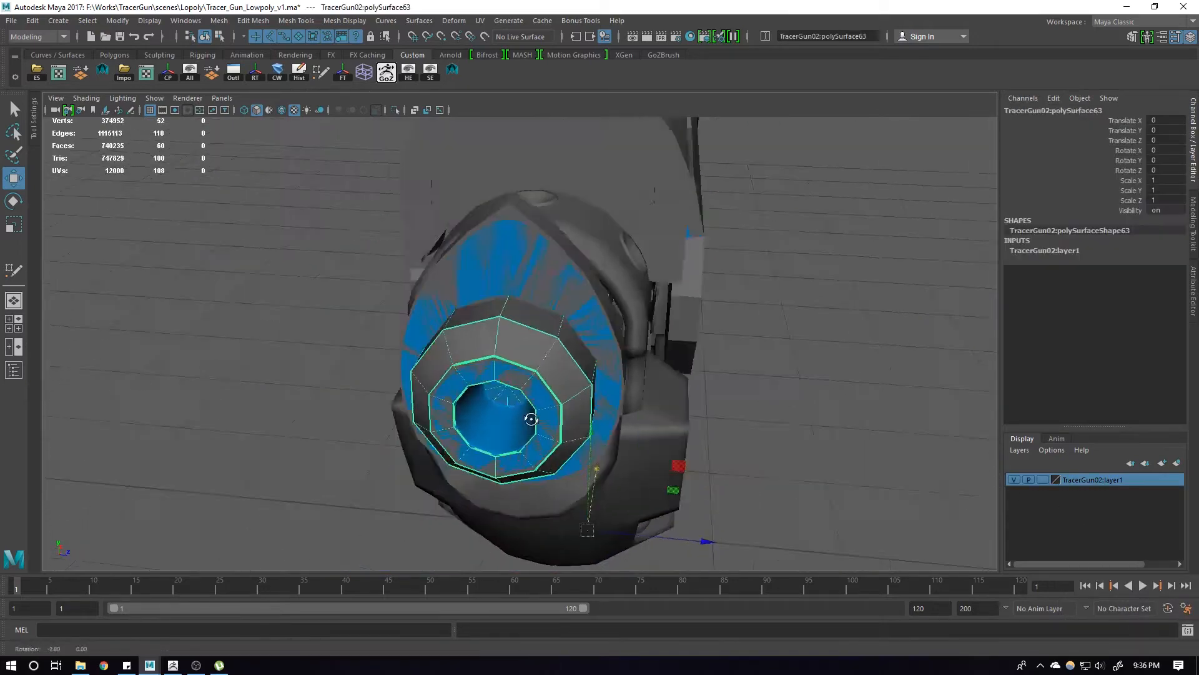
Add the narrow ring behind the barrel's large flange to the selection and hide TracerGun02:layer1
alt+drag(530, 418, 629, 415)
alt+middle_drag(629, 415, 537, 506)
alt+right_drag(536, 506, 719, 400)
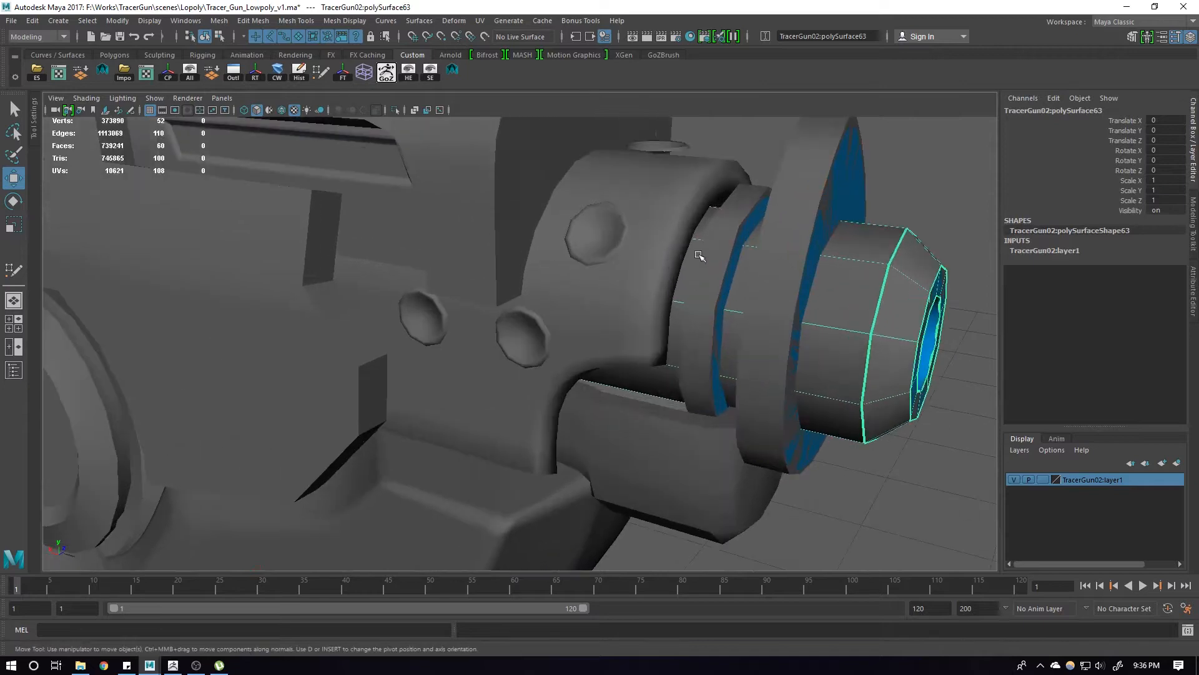
shift+click(759, 306)
alt+drag(759, 306, 551, 293)
click(1016, 479)
alt+drag(587, 370, 569, 441)
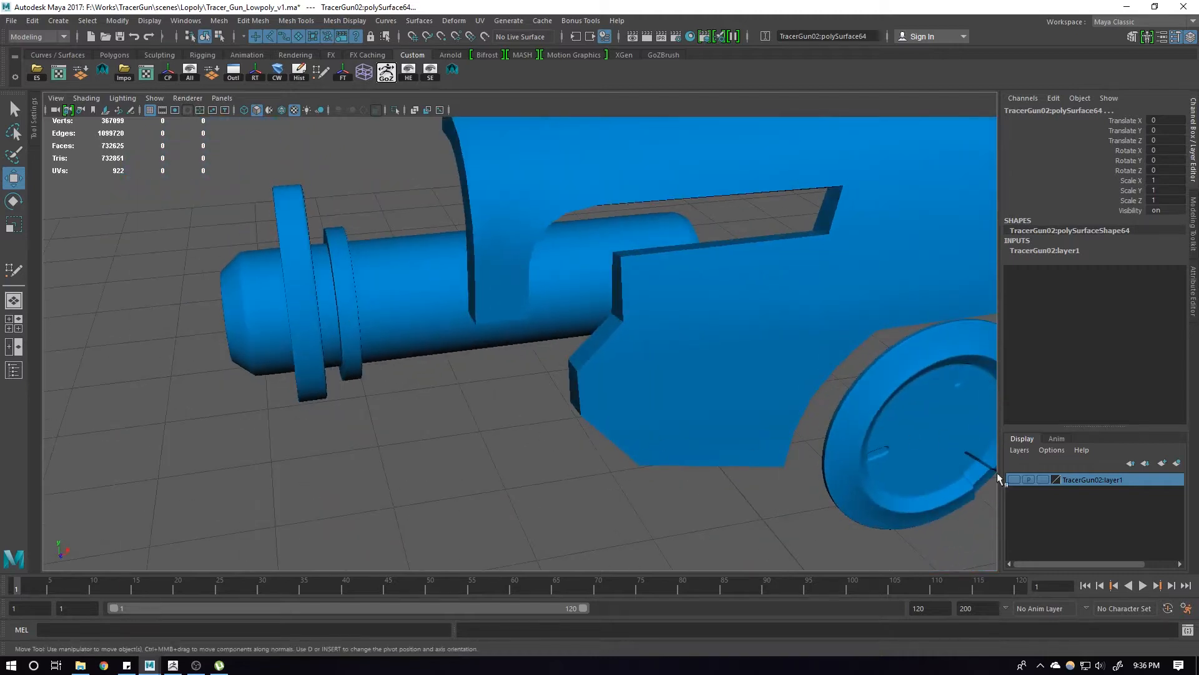
Redisplay TracerGun02:layer1, include the barrel's large front flange in the selection, and hide the layer again
click(1014, 480)
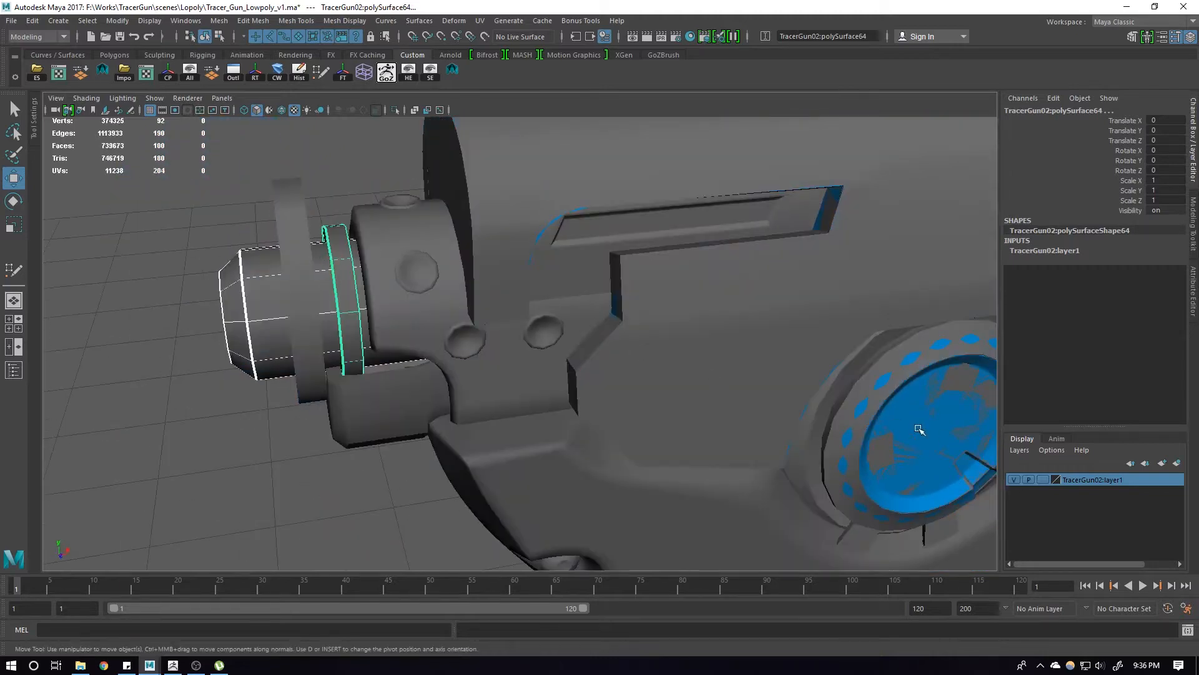
key(ctrl+z)
click(1015, 481)
alt+middle_drag(797, 377, 380, 369)
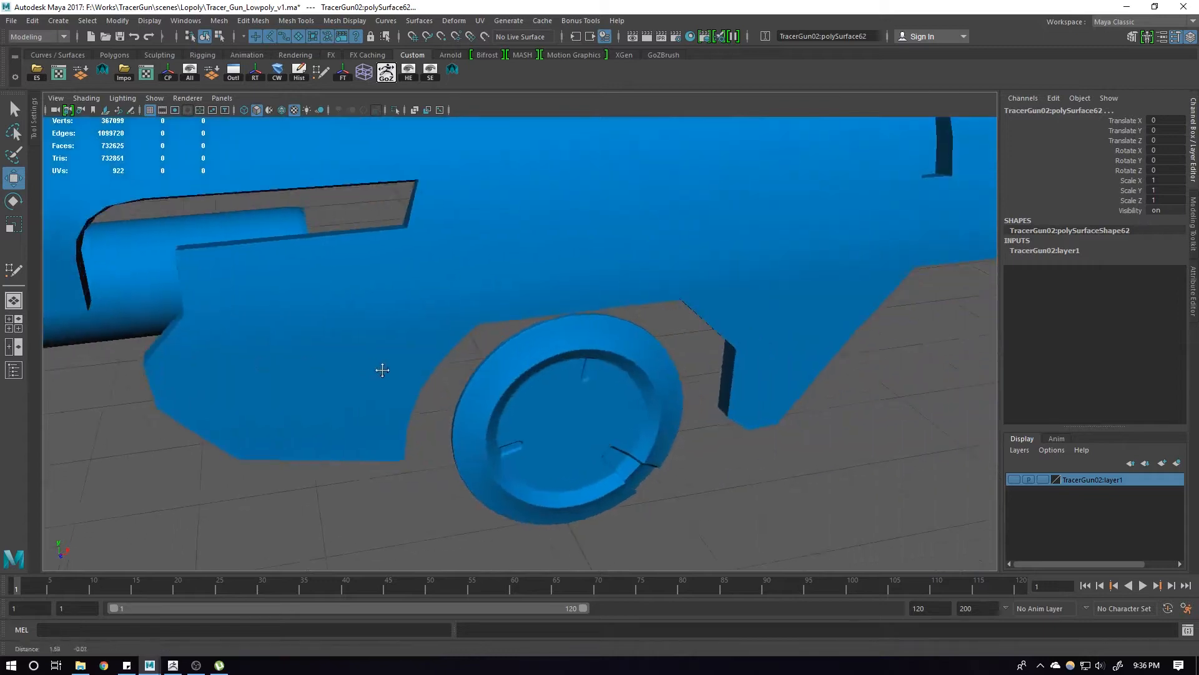
scroll(513, 316, down, 4)
alt+drag(517, 317, 548, 278)
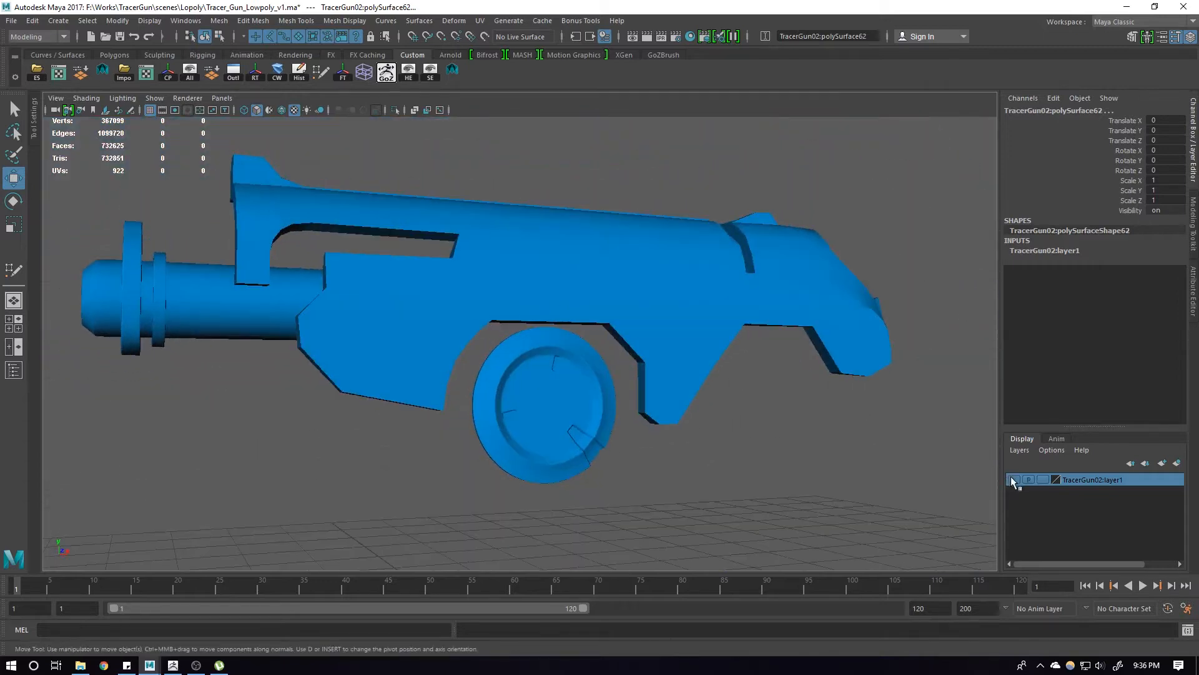
Make TracerGun02:layer1 visible to add the round side disc to the selected barrel parts, and hide the layer
click(1014, 479)
shift+click(559, 396)
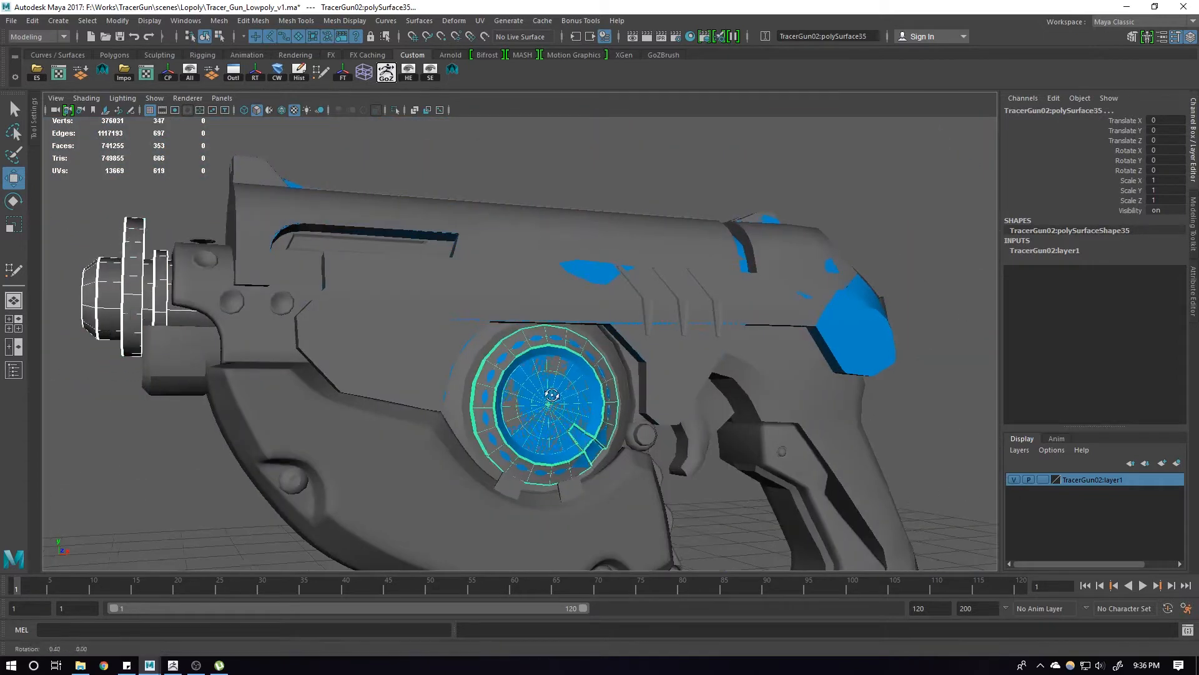
alt+drag(558, 396, 989, 495)
click(1013, 480)
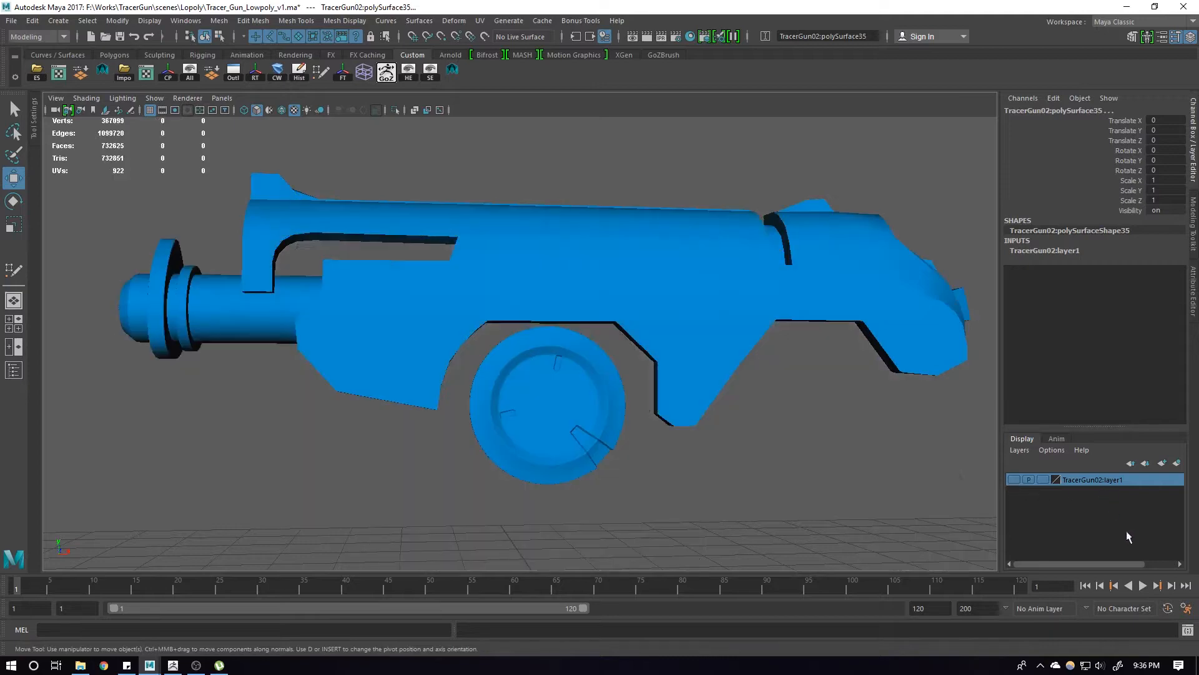
Remove the selected barrel parts and round side disc from TracerGun02:layer1
right_click(1112, 480)
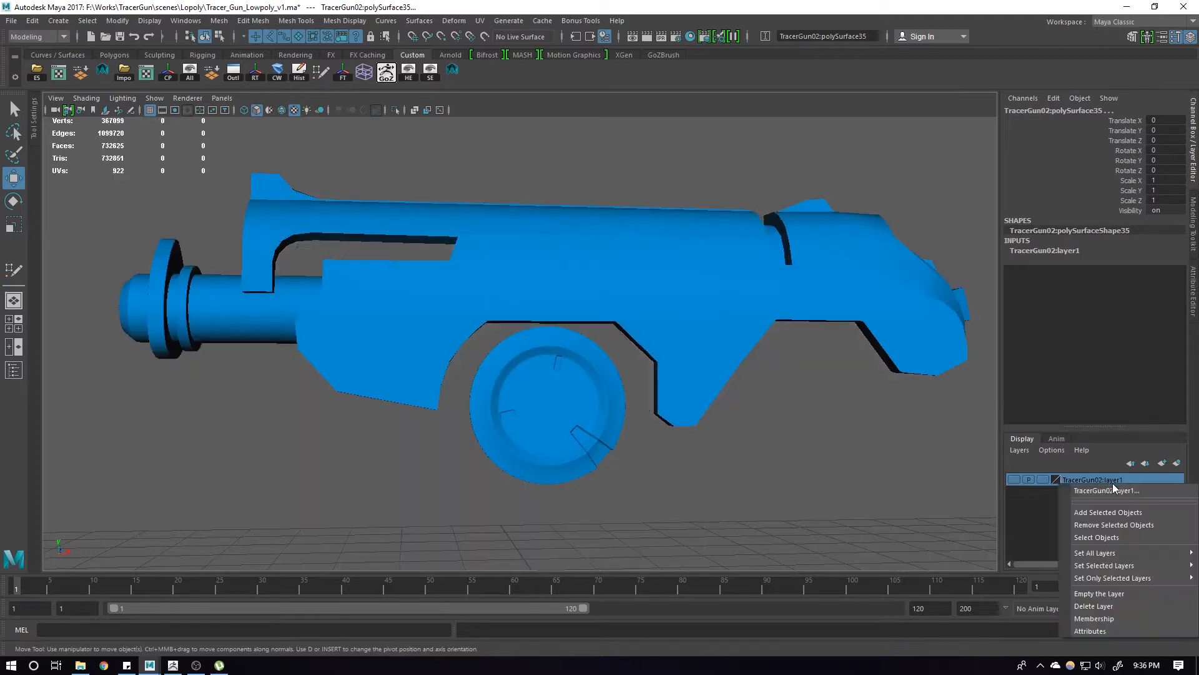
click(1107, 526)
alt+drag(719, 450, 429, 343)
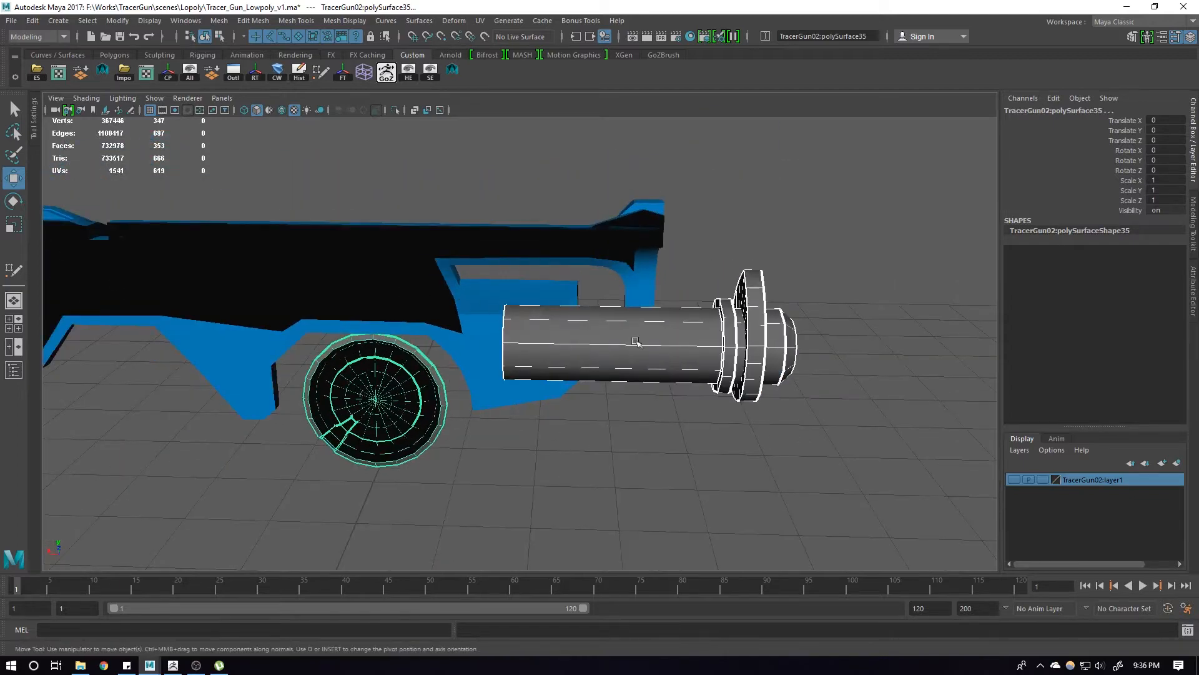
Put the gun's main body in a new display layer named LowpolyDone and hide that layer
click(450, 235)
click(1177, 464)
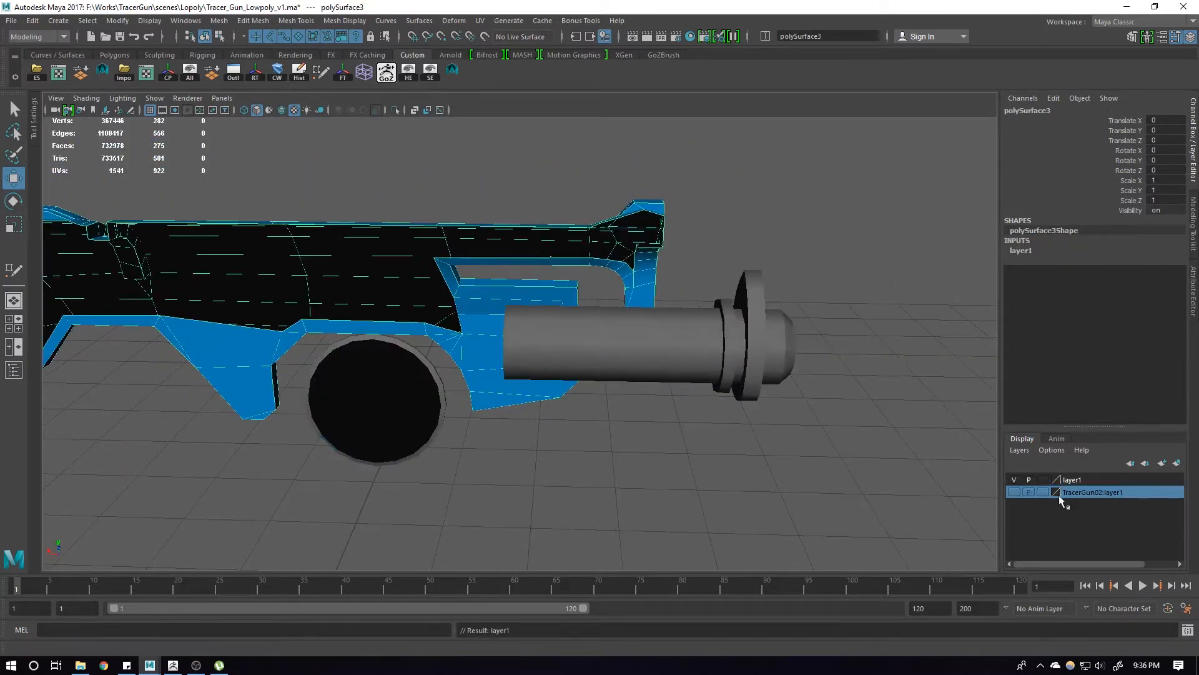
click(1044, 479)
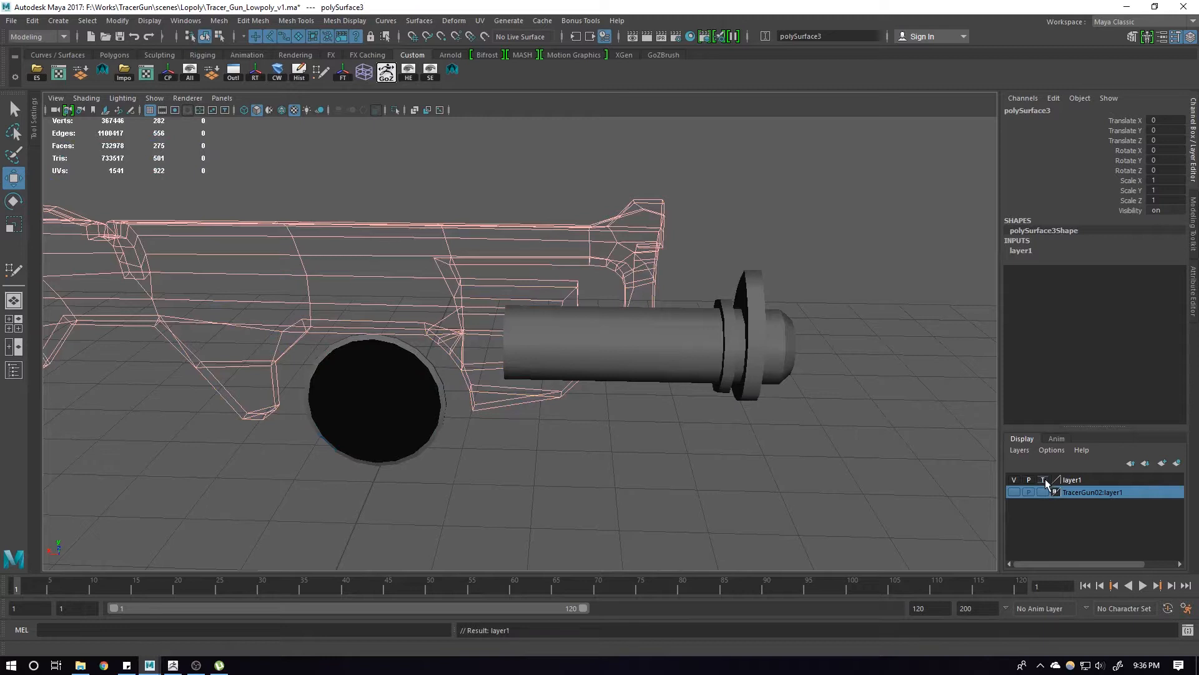
click(1044, 479)
double_click(1072, 479)
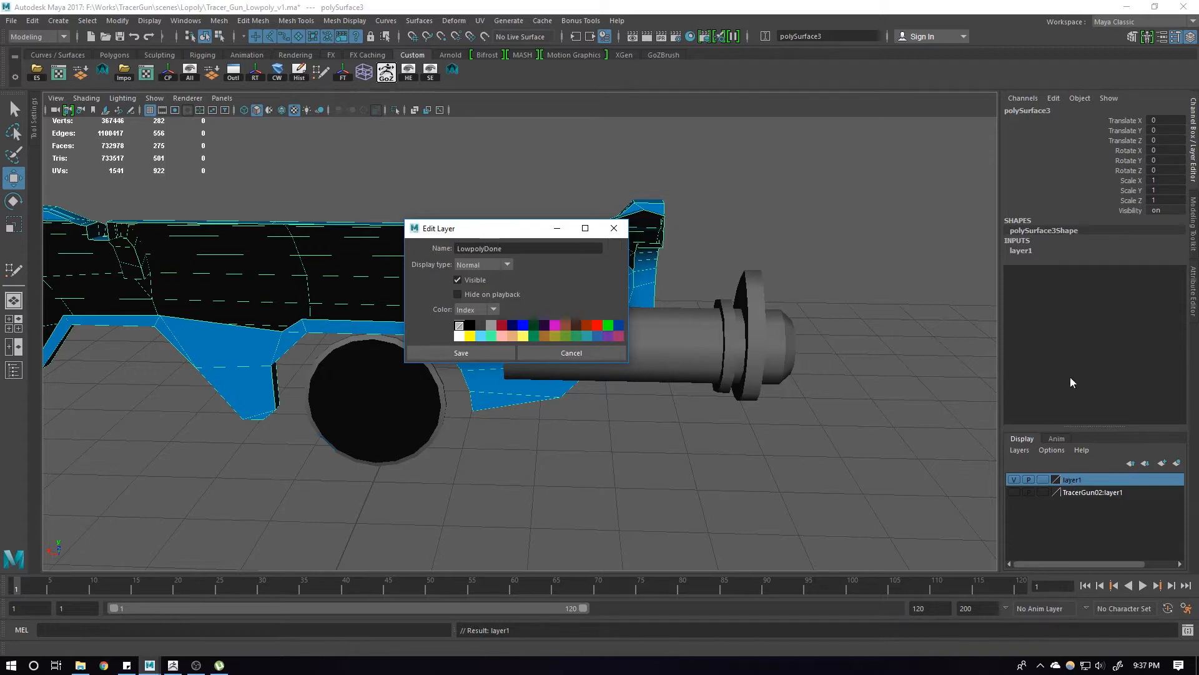
click(425, 353)
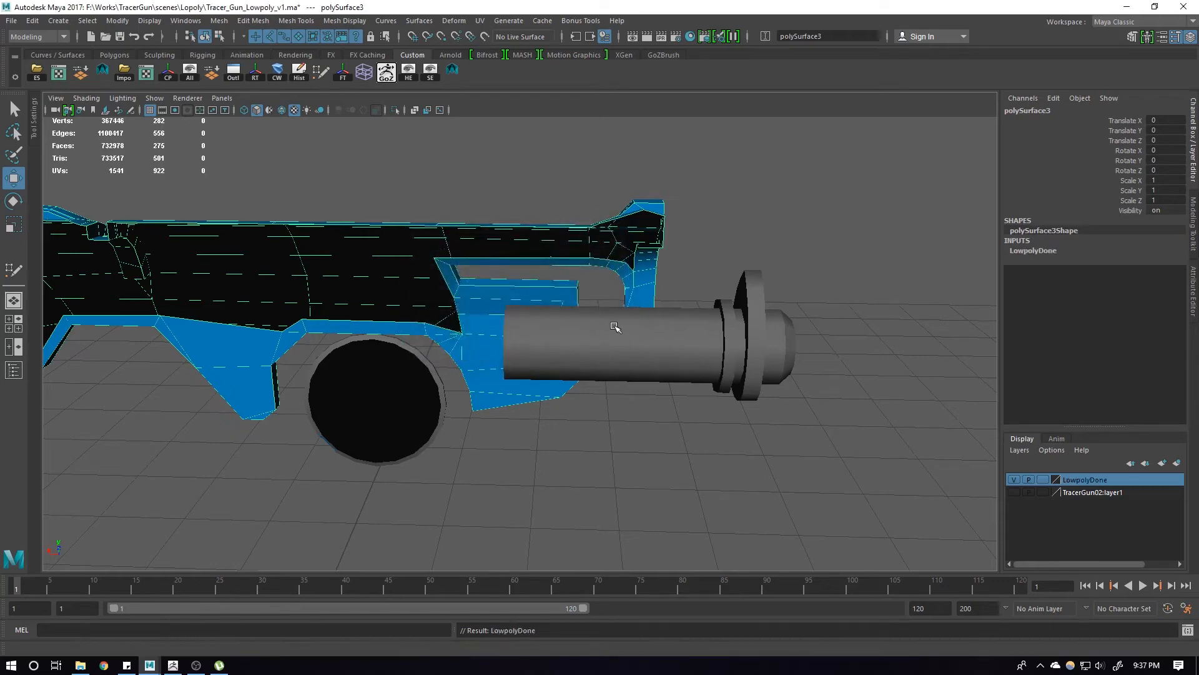
alt+drag(667, 324, 650, 411)
click(1013, 479)
Select the barrel tube together with the narrow ring behind the flange and isolate them in the viewport
alt+drag(862, 445, 667, 407)
alt+middle_drag(332, 367, 517, 369)
click(518, 368)
alt+drag(517, 369, 542, 236)
click(595, 367)
alt+drag(595, 367, 447, 358)
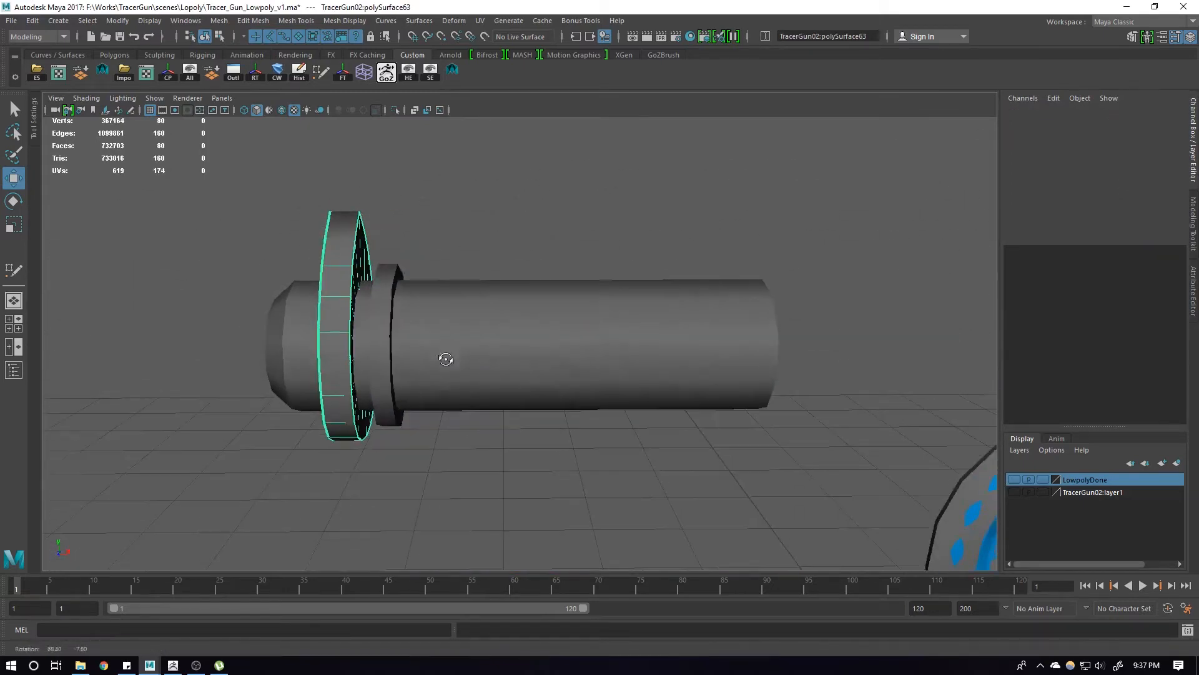
shift+click(470, 337)
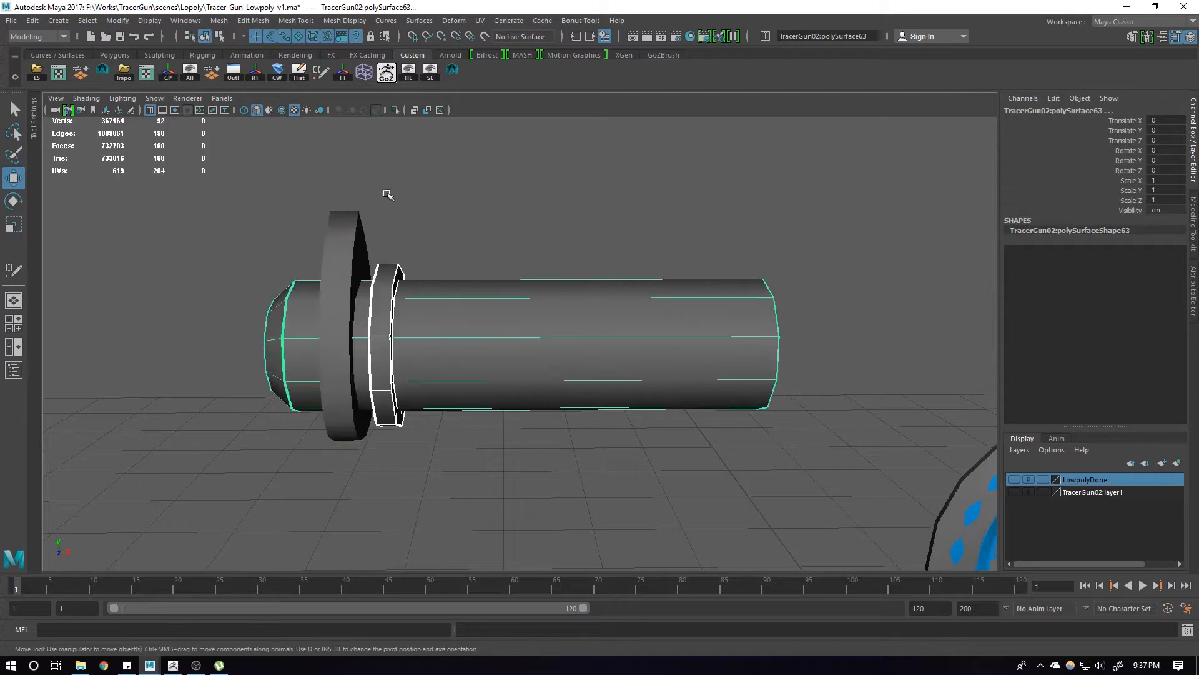
click(396, 110)
alt+drag(366, 203, 452, 181)
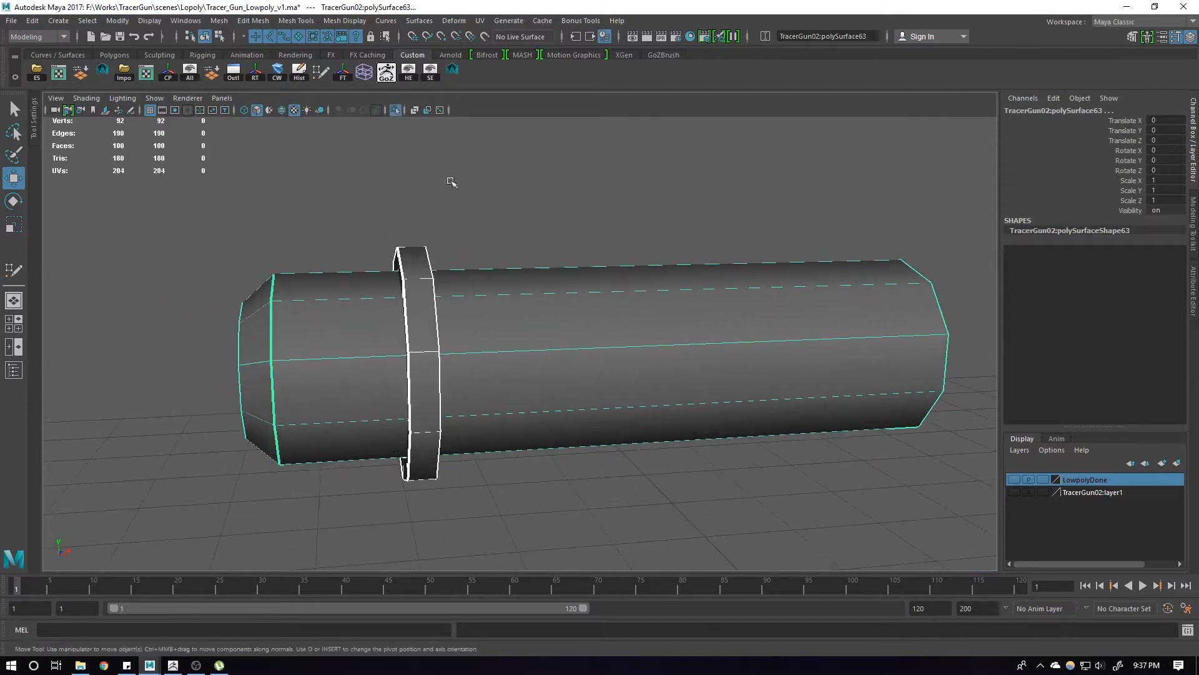
Switch the viewport renderer to Viewport 2.0 and combine the barrel tube and narrow ring into one mesh
click(187, 98)
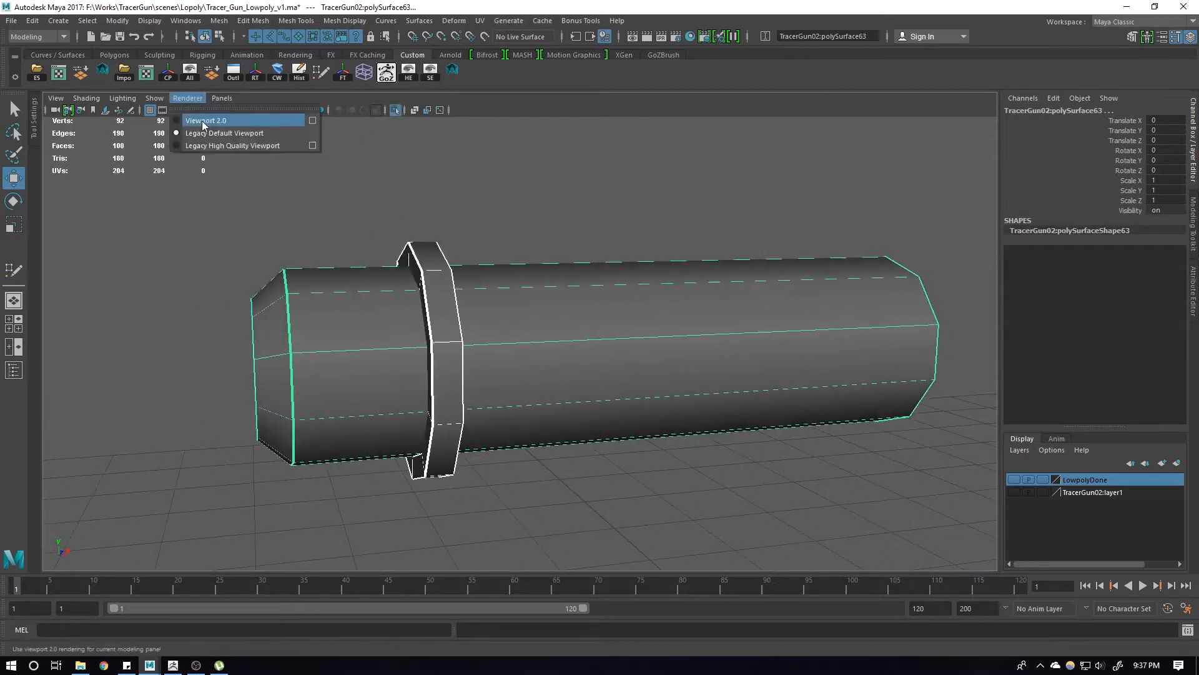
click(206, 118)
shift+right_drag(506, 238, 494, 462)
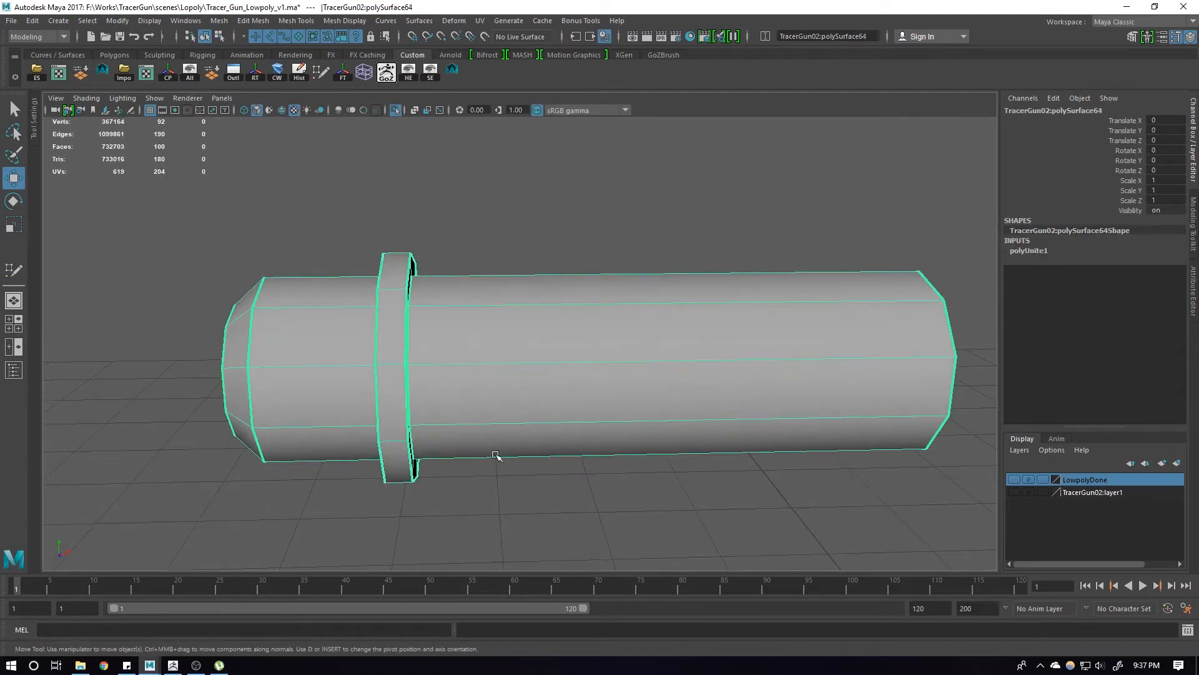
alt+drag(493, 462, 466, 347)
alt+right_drag(466, 347, 614, 358)
shift+right_drag(542, 284, 490, 294)
key(w)
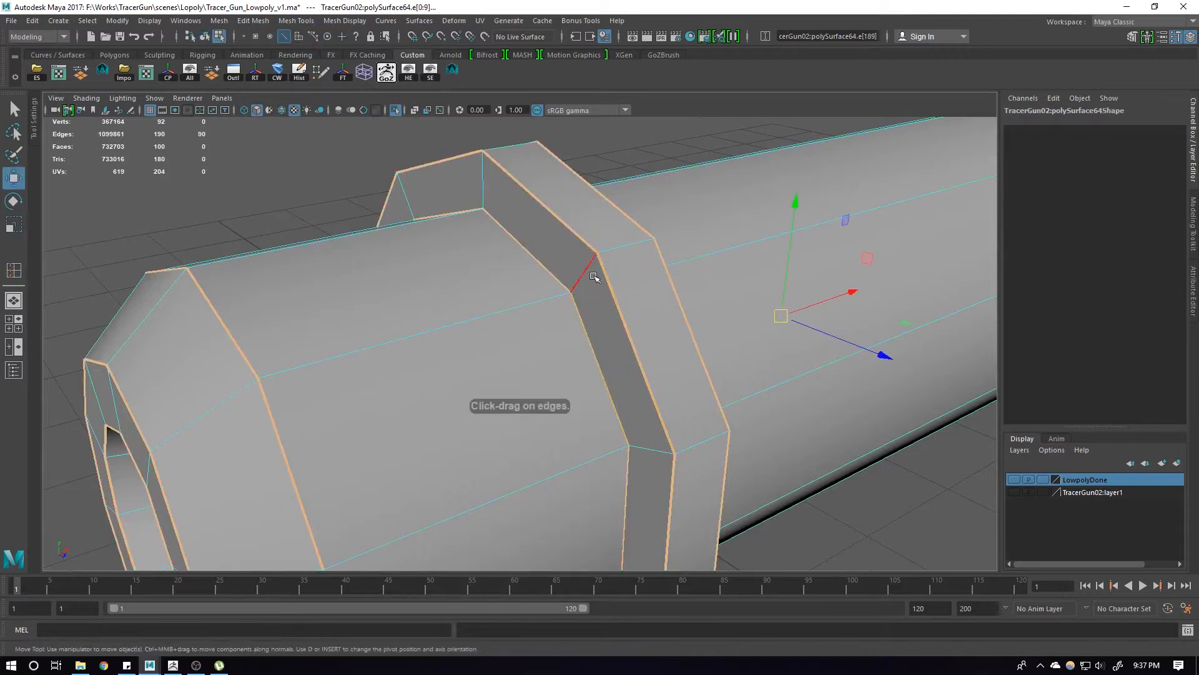
Select only the narrow ring's inner face loop against the tube and shift it 0.008 along local Z
right_drag(600, 280, 717, 237)
click(629, 287)
shift+double_click(603, 222)
key(4)
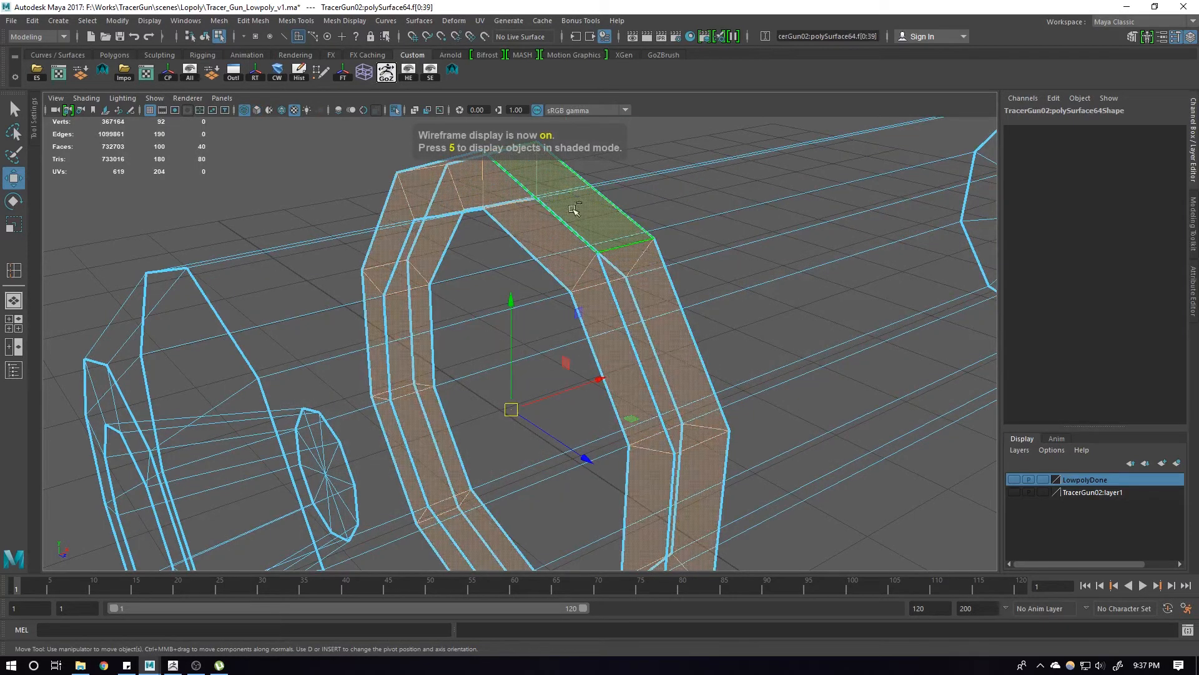
ctrl+click(548, 231)
ctrl+double_click(478, 181)
ctrl+click(595, 230)
ctrl+double_click(643, 282)
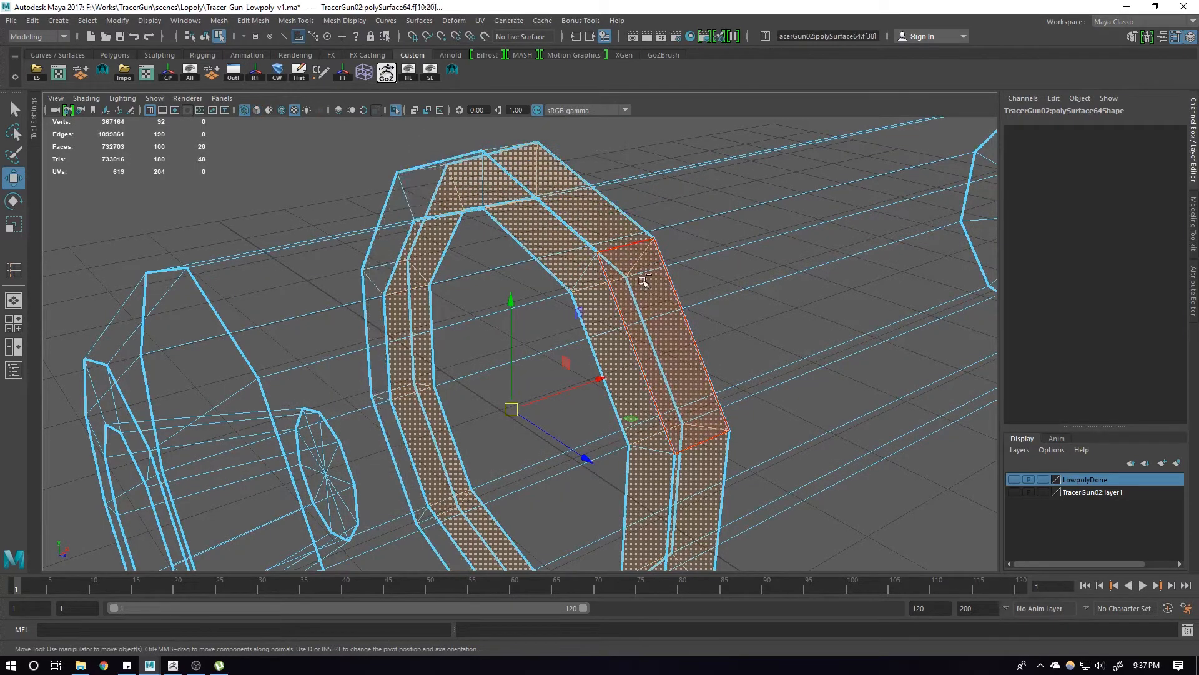
alt+drag(689, 297, 550, 314)
ctrl+click(349, 192)
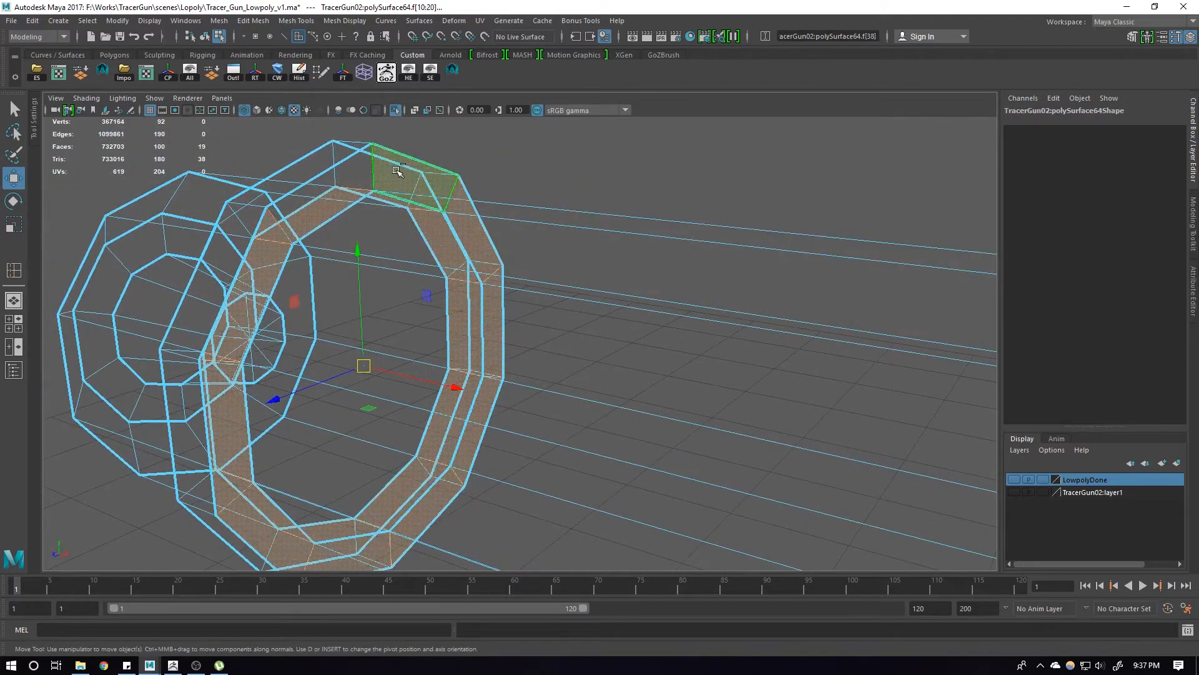
ctrl+double_click(398, 170)
alt+drag(397, 170, 554, 227)
shift+right_drag(552, 223, 546, 432)
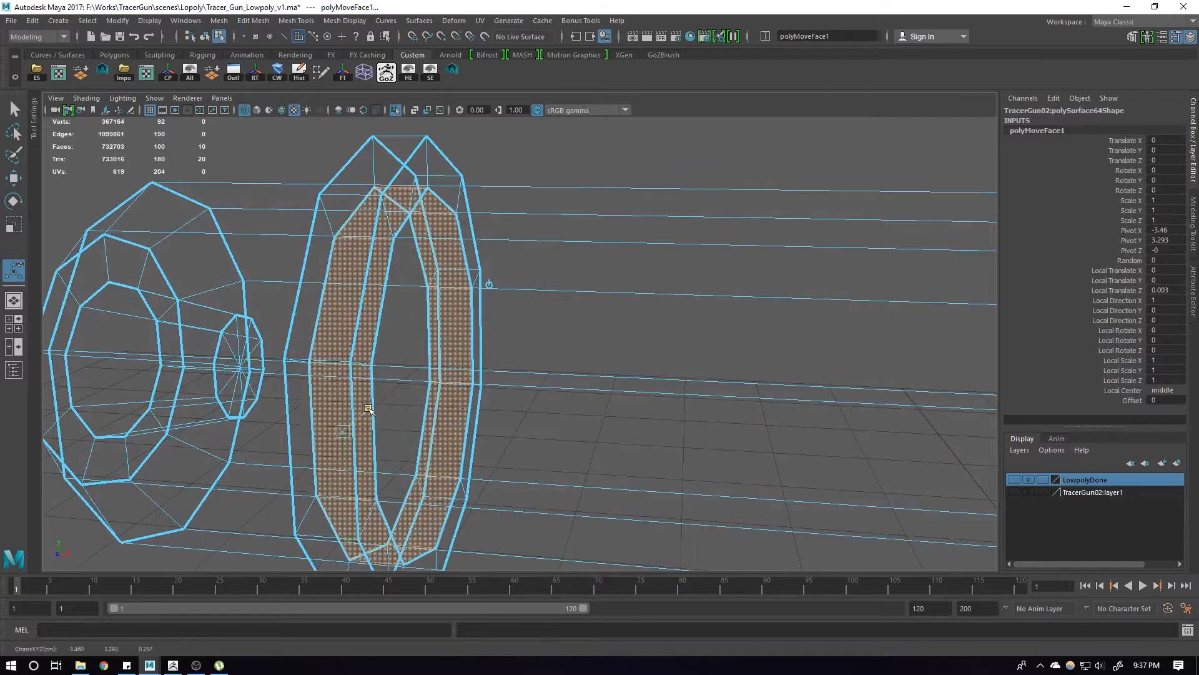
drag(368, 409, 371, 407)
alt+drag(371, 407, 338, 401)
key(6)
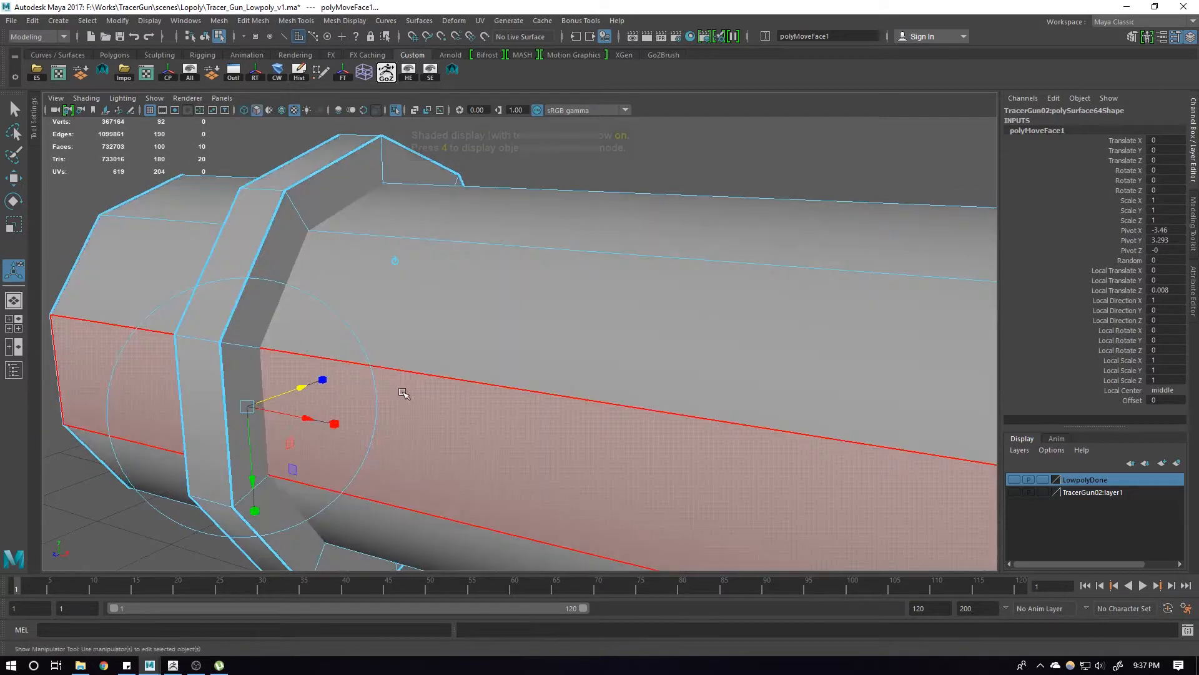
Separate the combined mesh back into tube and ring, and join the two with a Boolean Union
right_drag(385, 226, 402, 177)
alt+drag(431, 275, 462, 314)
alt+right_drag(462, 314, 496, 376)
alt+right_drag(516, 286, 504, 299)
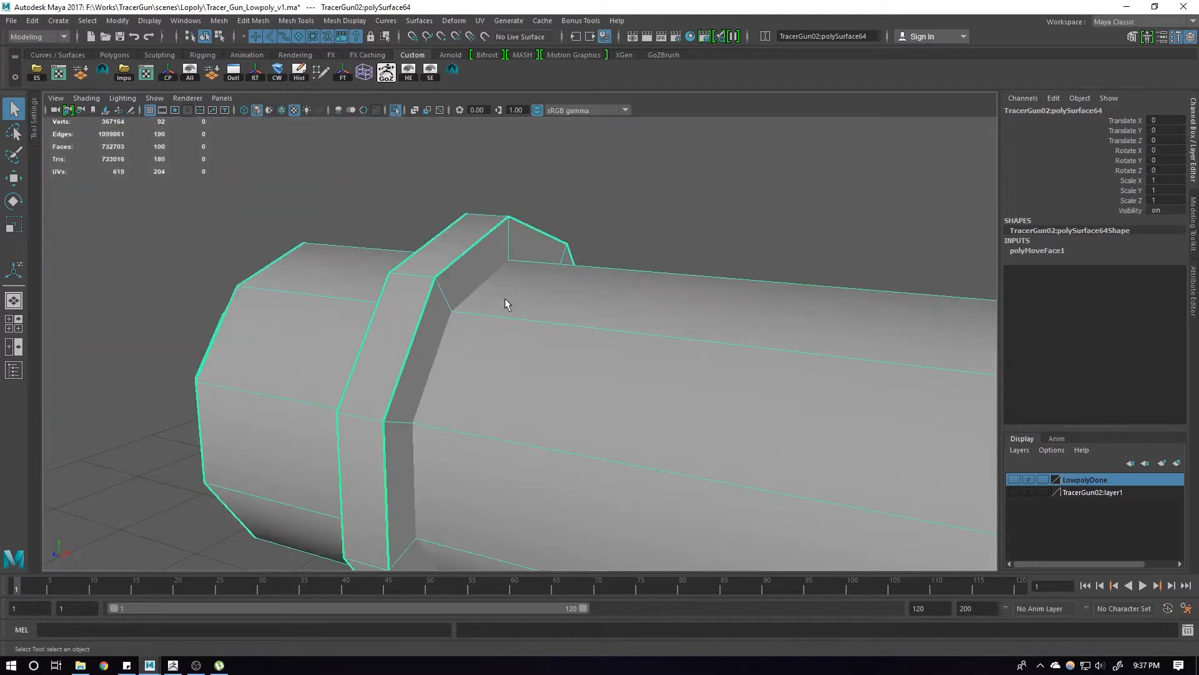
shift+right_drag(467, 214, 450, 428)
click(594, 217)
click(539, 248)
shift+click(562, 305)
shift+right_drag(628, 245, 719, 485)
Check the united barrel in wireframe and smooth preview, and set the boolean's Vertex Distance Threshold to 0.01
mouse_move(553, 359)
alt+mouse_down()
mouse_move(723, 338)
mouse_move(672, 353)
mouse_move(549, 340)
mouse_move(558, 347)
alt+mouse_up()
key(4)
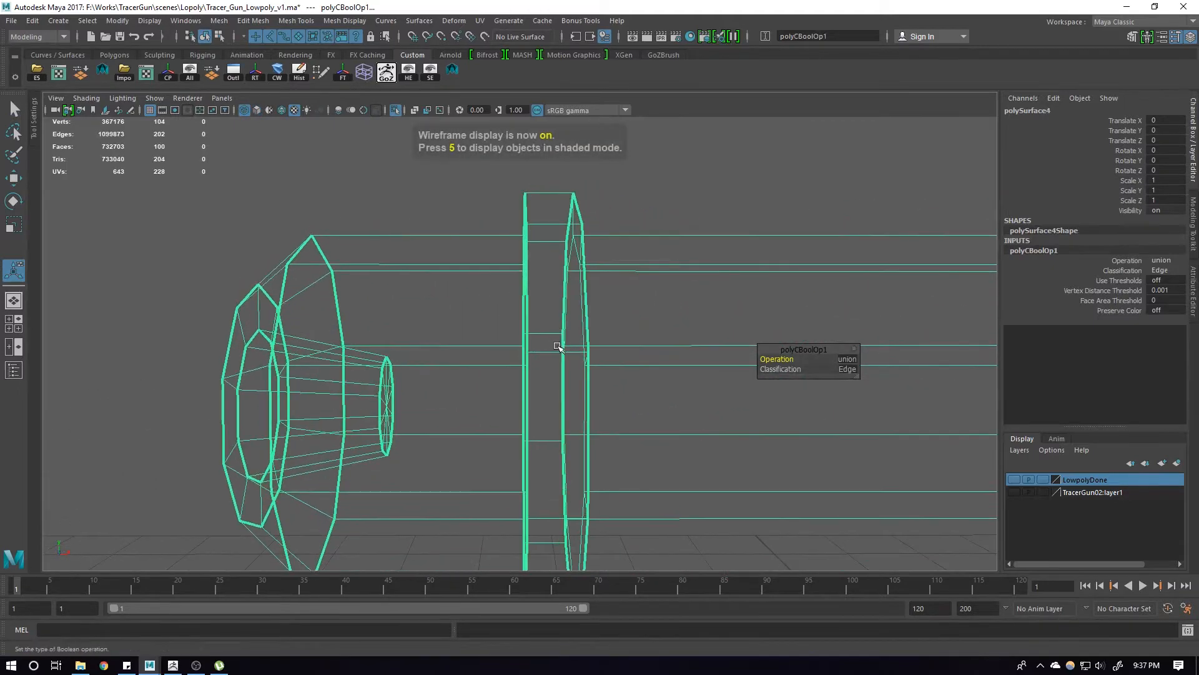
key(5)
key(3)
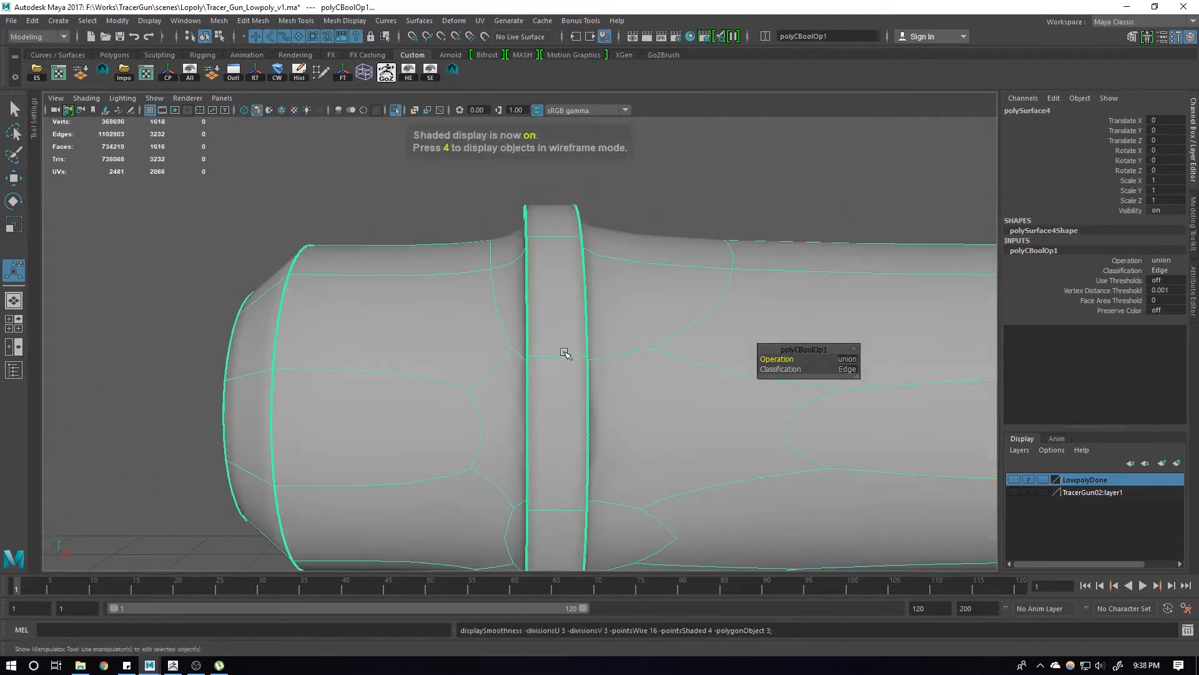
mouse_move(443, 367)
alt+mouse_down()
mouse_move(538, 393)
mouse_move(651, 372)
mouse_move(582, 340)
mouse_move(596, 353)
alt+mouse_up()
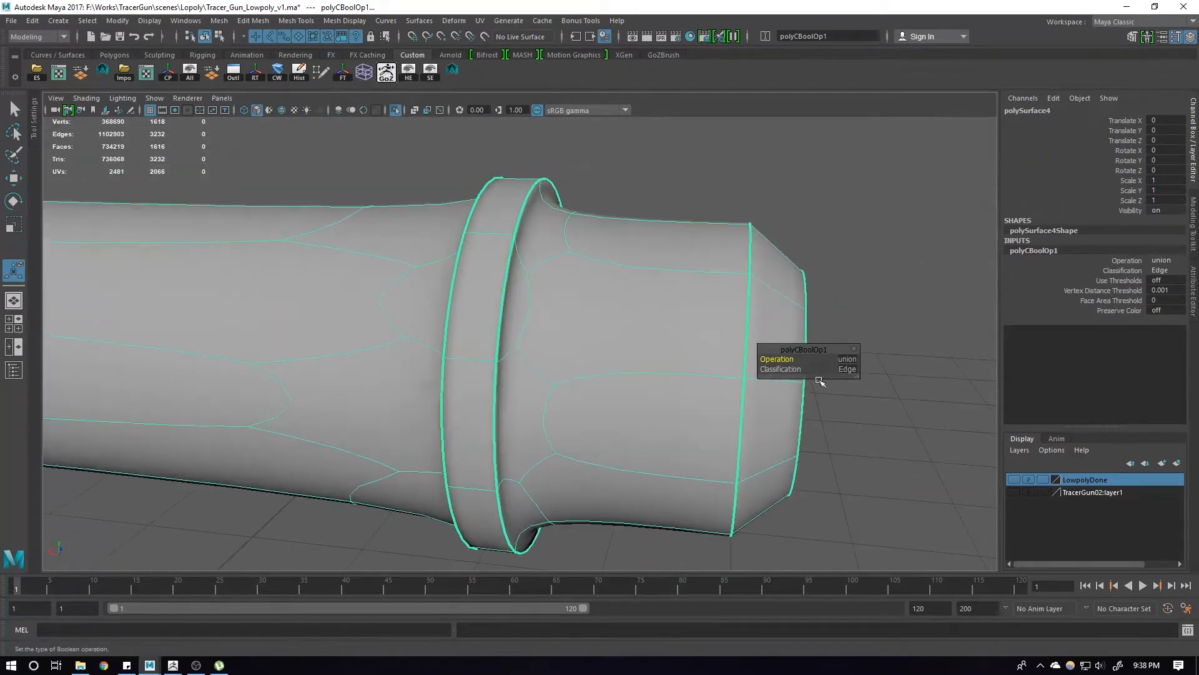
click(1135, 292)
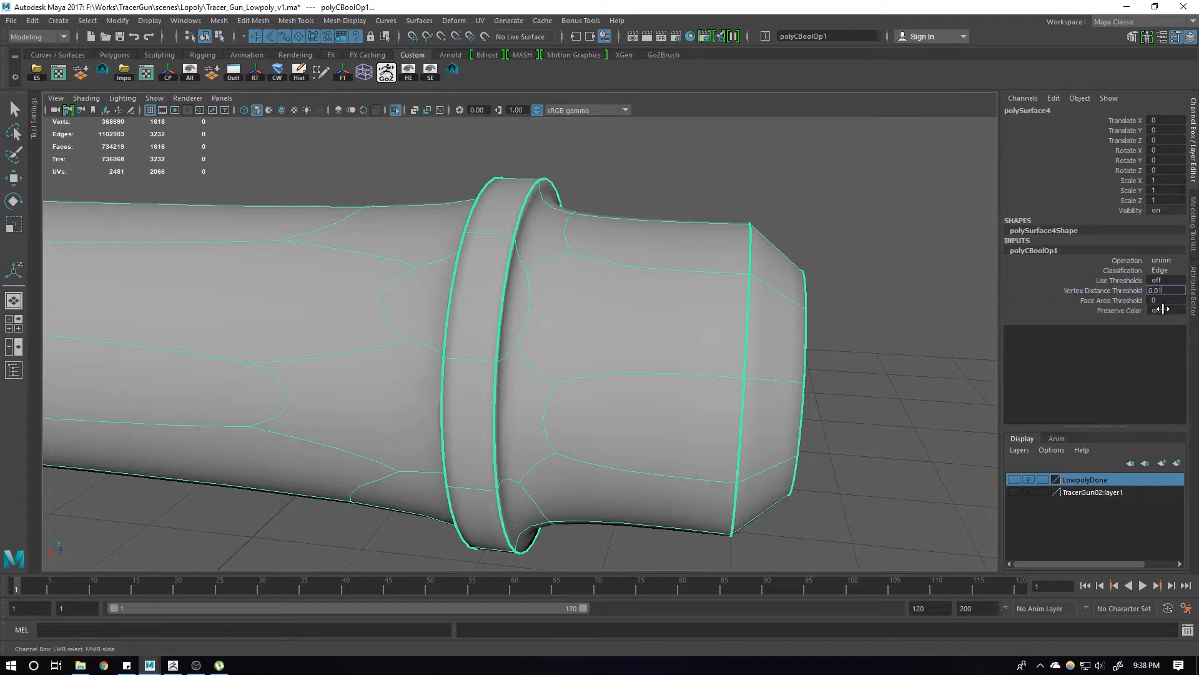
alt+drag(680, 337, 602, 337)
key(t)
key(1)
key(3)
alt+drag(551, 367, 506, 351)
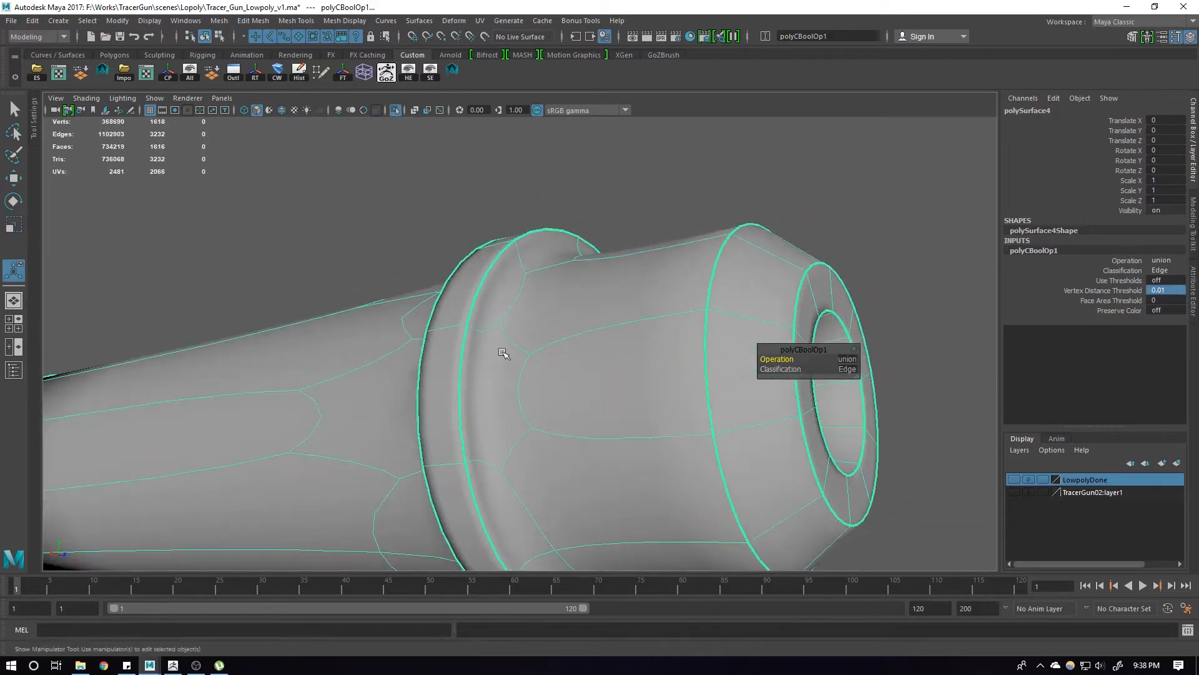
Examine the barrel faces in front of the ring, comparing smooth preview with the unsmoothed mesh
right_drag(486, 373, 486, 423)
click(471, 392)
key(1)
alt+drag(508, 410, 586, 413)
key(3)
key(1)
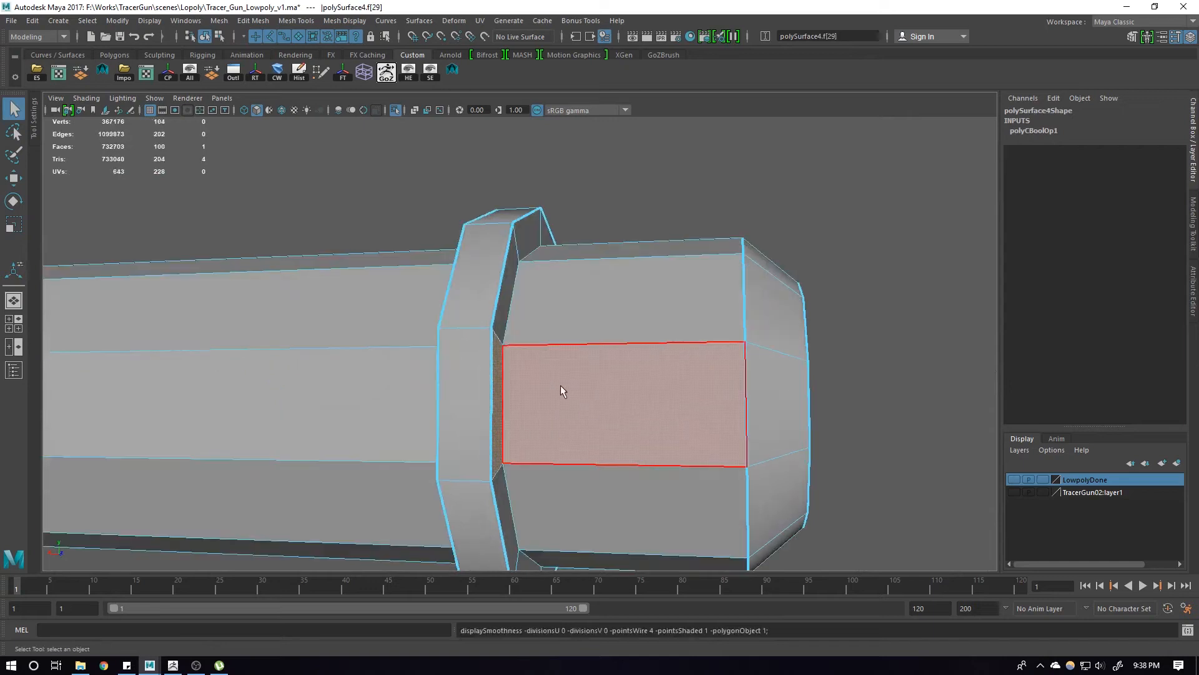
key(3)
click(561, 320)
alt+drag(594, 358, 630, 387)
key(1)
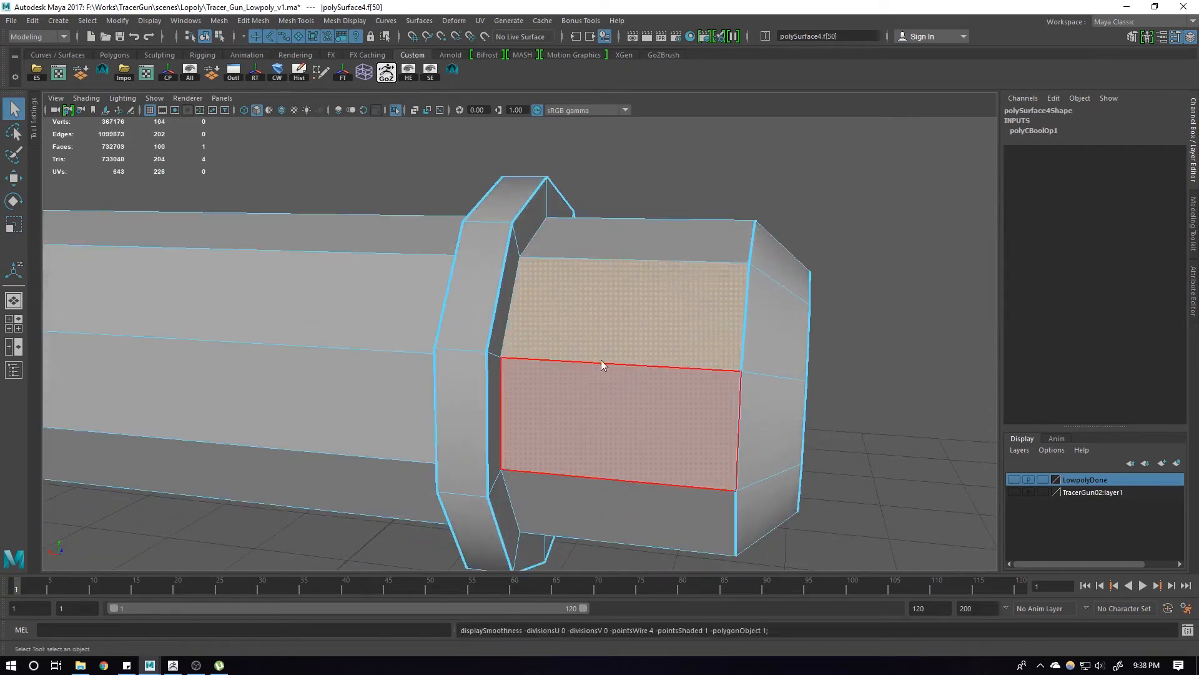
key(F8)
Set the Boolean Union's Vertex Distance Threshold to 1 and preview the barrel smoothed
click(1074, 250)
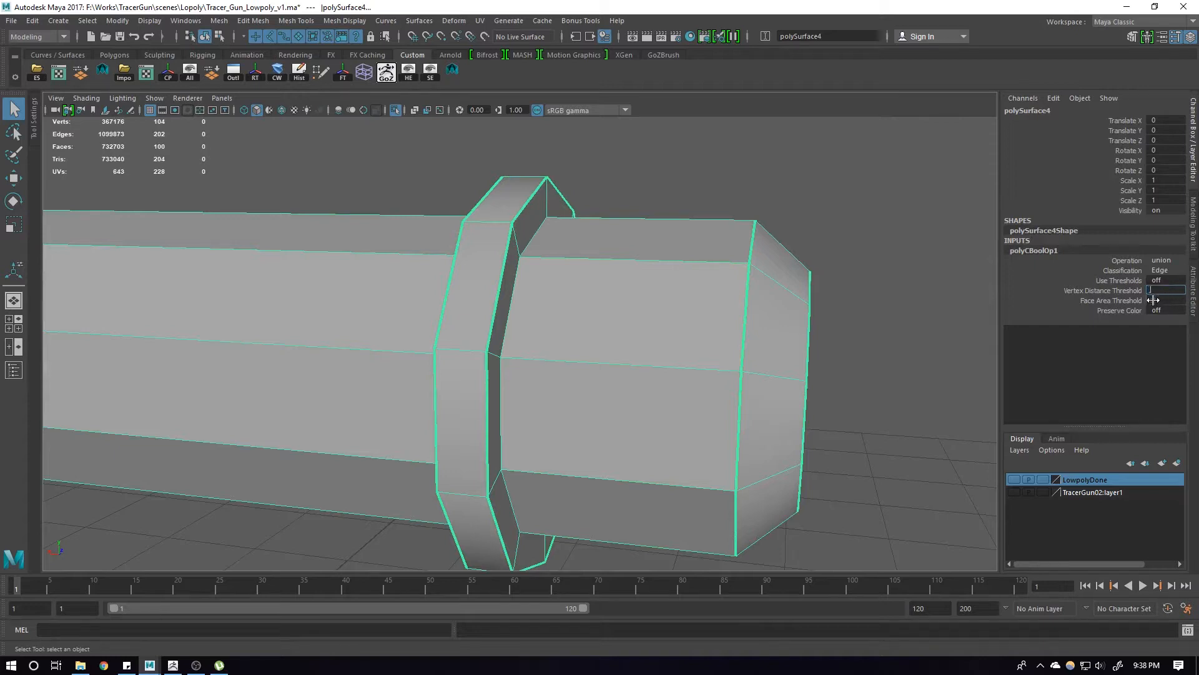
alt+drag(635, 358, 770, 361)
key(3)
click(1118, 290)
middle_drag(649, 328, 736, 337)
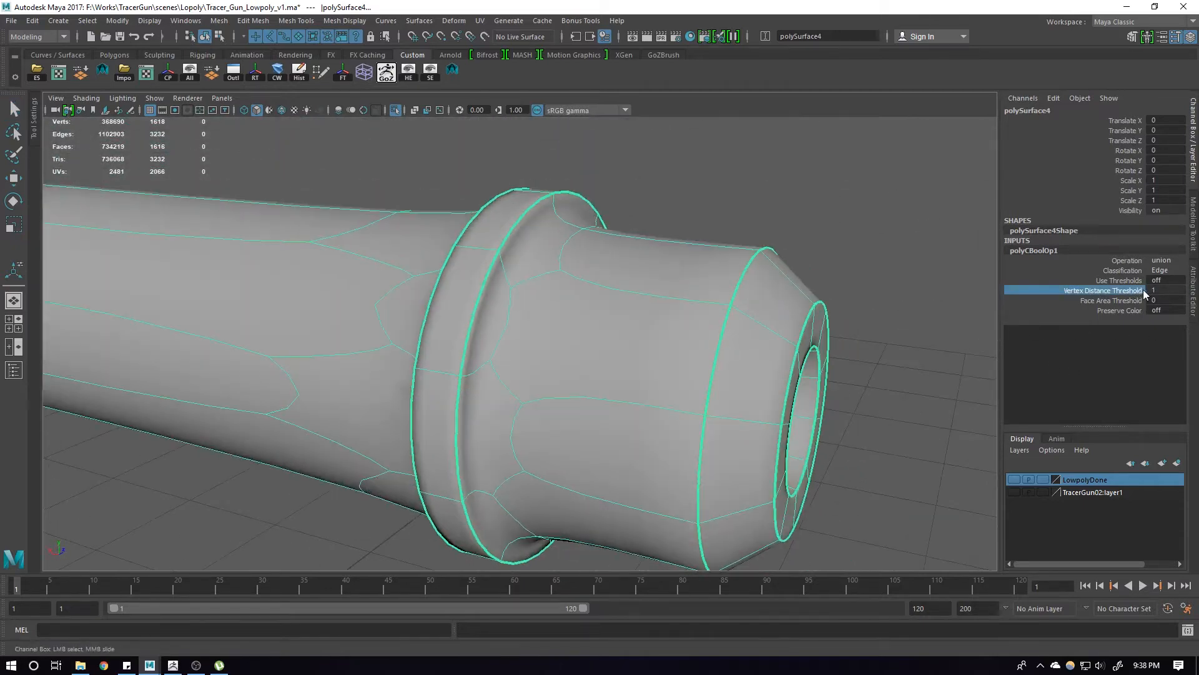
Select the united barrel mesh's vertices, merge the overlapping ones and check the result in smooth preview
key(1)
alt+drag(507, 312, 550, 315)
right_drag(447, 285, 345, 295)
scroll(374, 281, down, 5)
drag(408, 222, 875, 525)
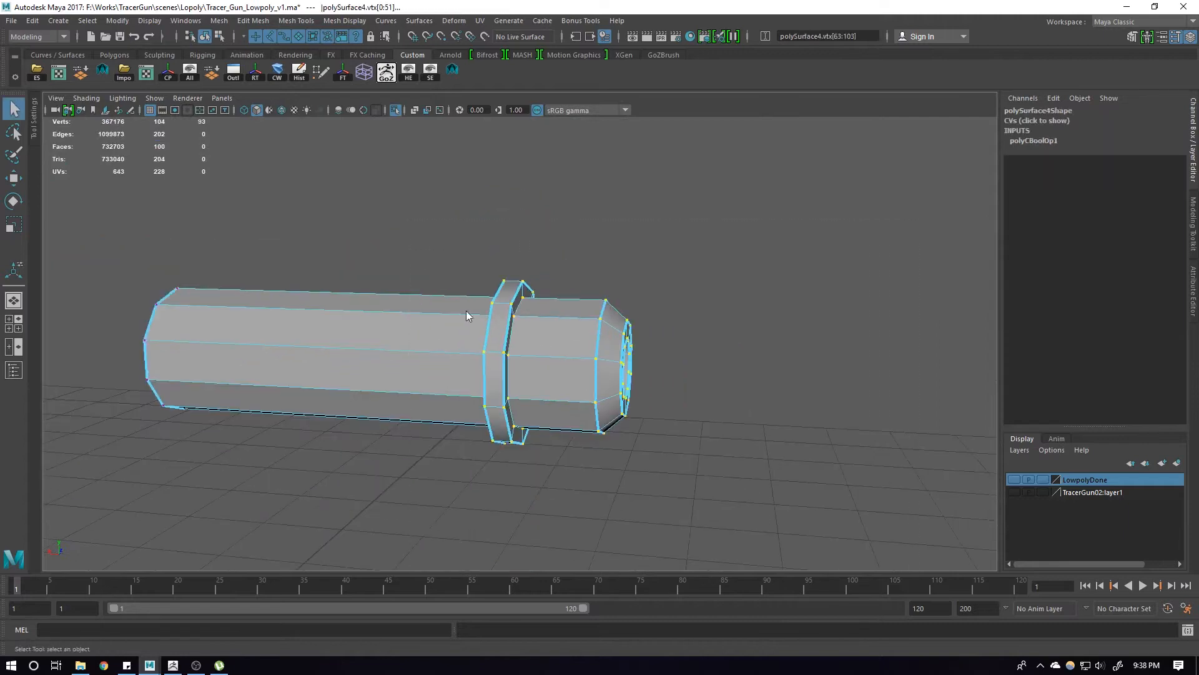
shift+right_drag(466, 310, 612, 257)
key(3)
key(F8)
Select all edges of the barrel mesh and remove their creasing with the Crease Tool
alt+drag(655, 256, 620, 343)
right_drag(620, 369, 618, 331)
scroll(616, 369, down, 6)
drag(223, 266, 955, 617)
shift+right_drag(681, 334, 674, 470)
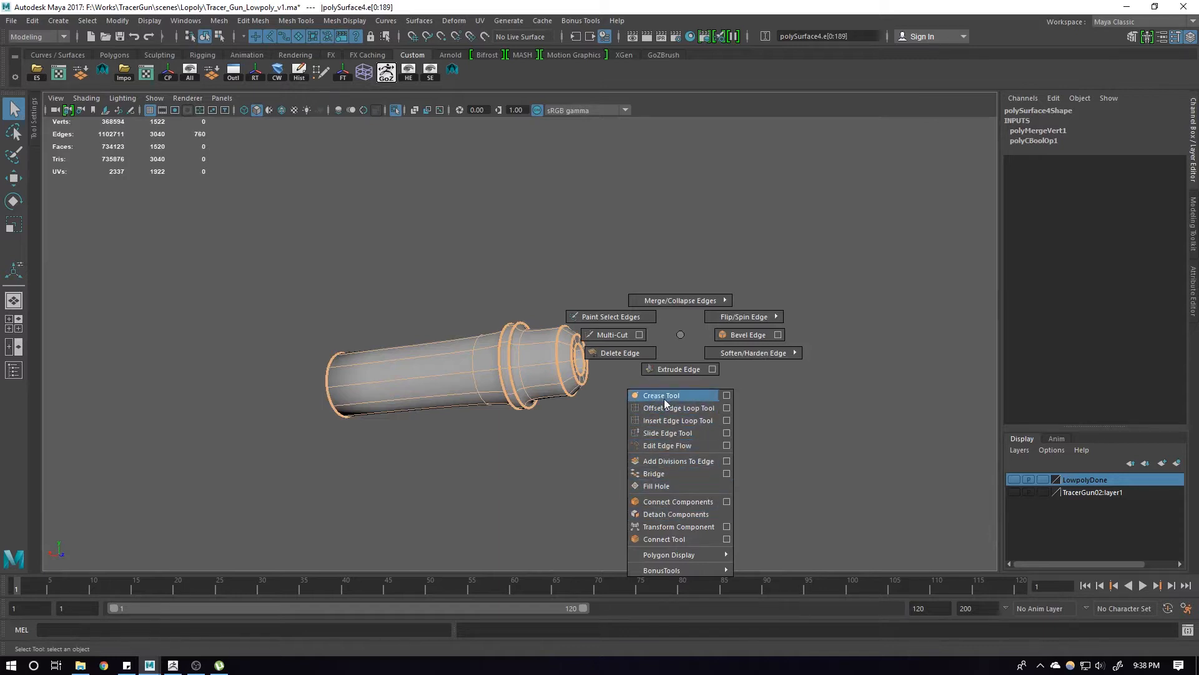
shift+right_drag(665, 400, 664, 398)
middle_drag(600, 400, 321, 402)
key(1)
scroll(597, 386, up, 5)
alt+drag(650, 380, 538, 313)
scroll(535, 304, up, 2)
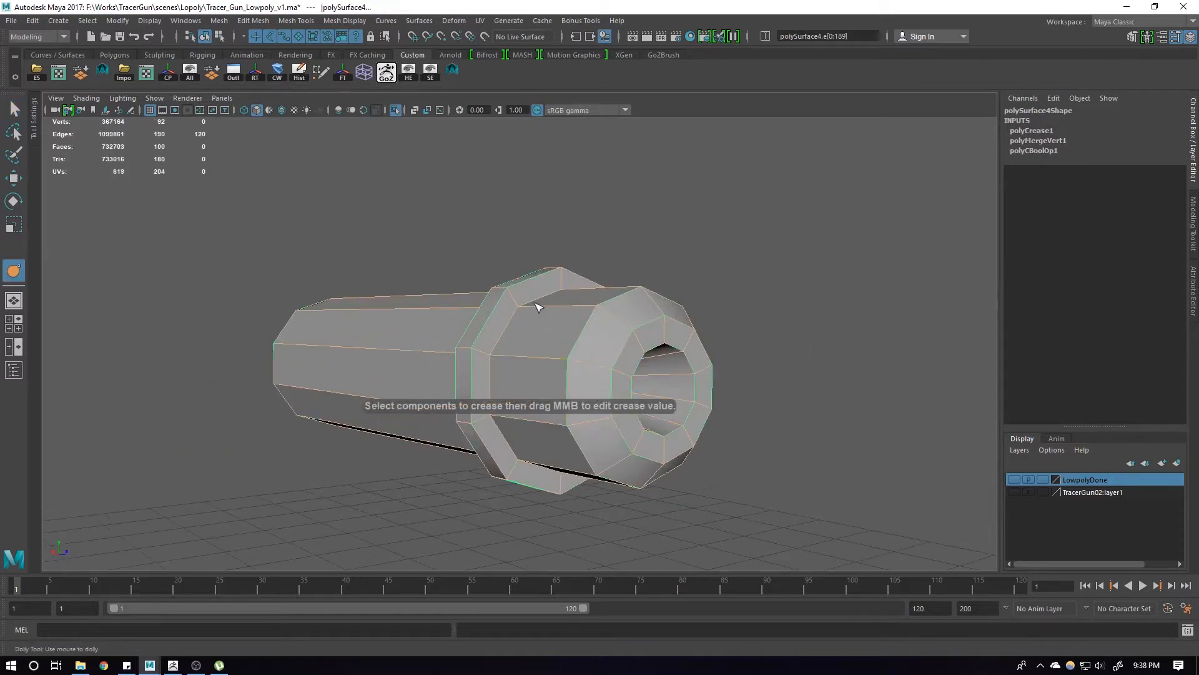
Soften the edges of the whole barrel mesh and delete its construction history
shift+right_drag(528, 300, 747, 348)
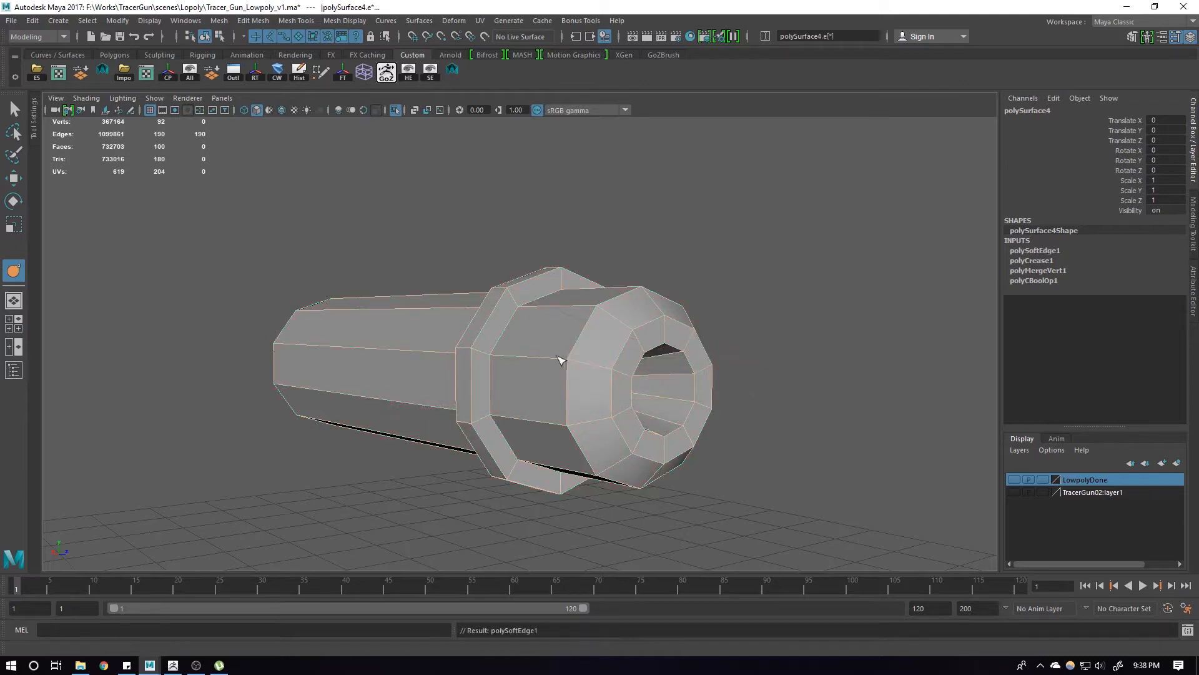
click(695, 322)
alt+drag(691, 325, 608, 351)
click(595, 332)
shift+right_drag(580, 299, 771, 310)
click(710, 326)
click(544, 334)
key(alt+shift+d)
Select the edge loops on both sides where the ring meets the barrel tube and harden them
alt+drag(431, 345, 534, 325)
key(F10)
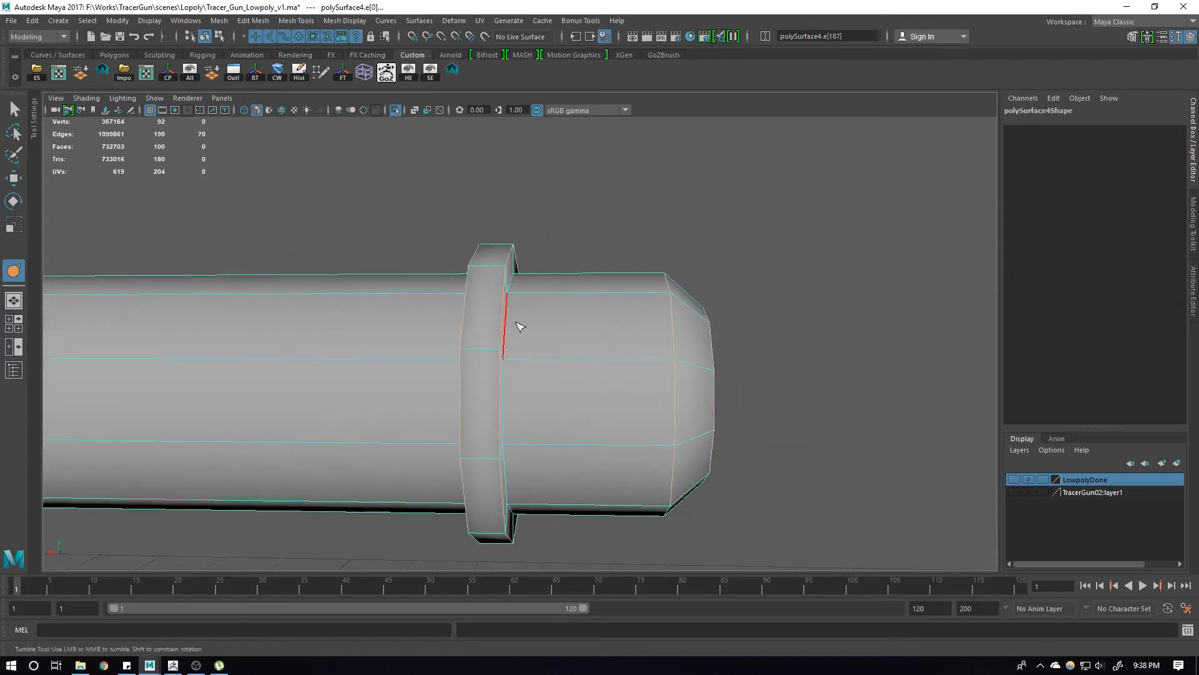
double_click(518, 323)
alt+drag(395, 320, 492, 329)
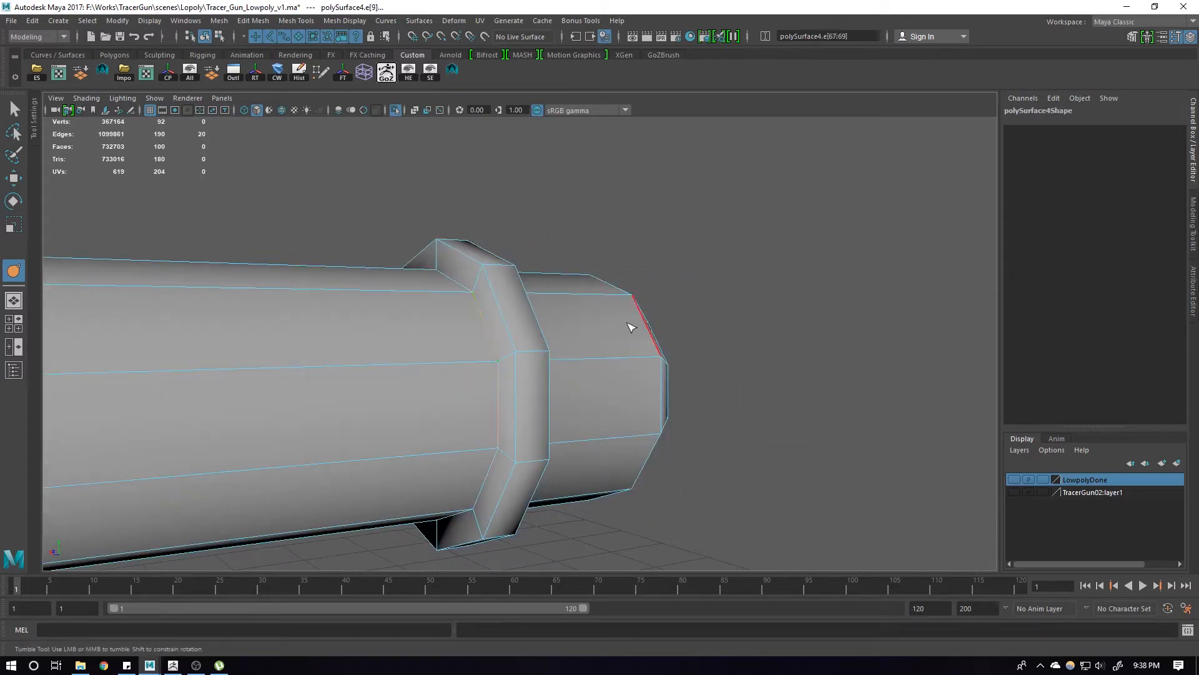
shift+right_drag(562, 300, 702, 362)
Return to object mode and examine the barrel's shading around the ring and from the muzzle end
alt+drag(702, 361, 606, 340)
right_drag(602, 321, 780, 248)
click(783, 258)
alt+drag(783, 259, 662, 314)
click(658, 318)
alt+right_drag(724, 325, 621, 325)
alt+drag(622, 324, 589, 353)
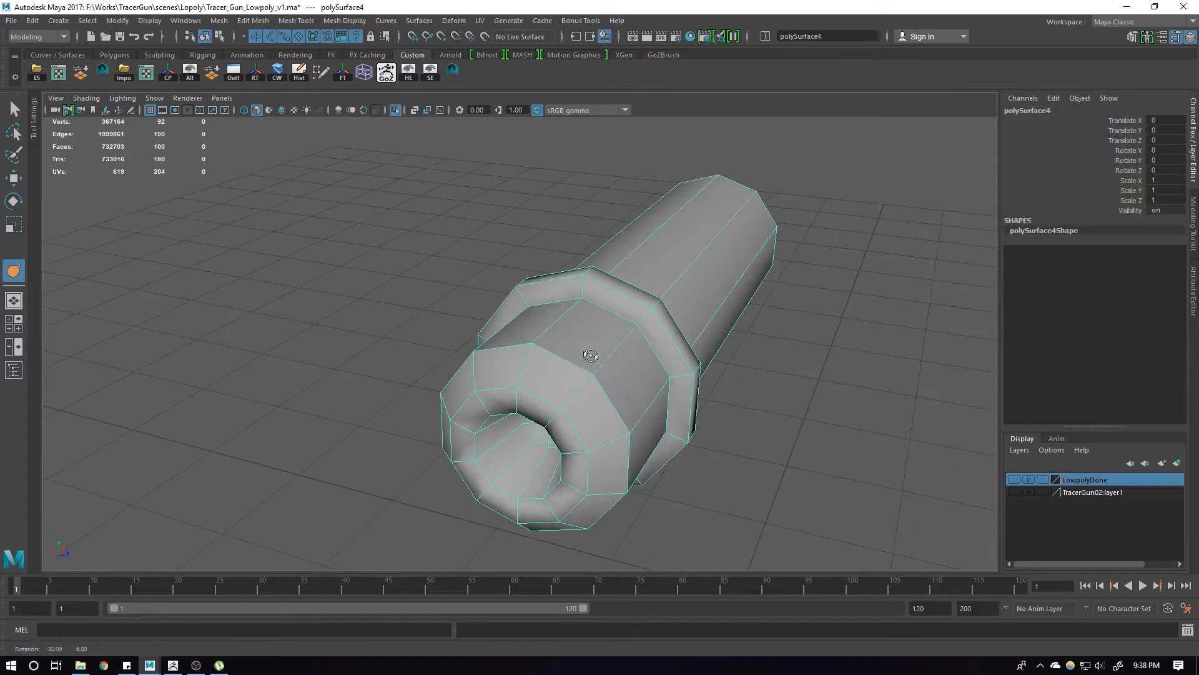
alt+right_drag(523, 357, 562, 356)
alt+drag(563, 357, 373, 303)
click(373, 303)
alt+drag(486, 339, 587, 347)
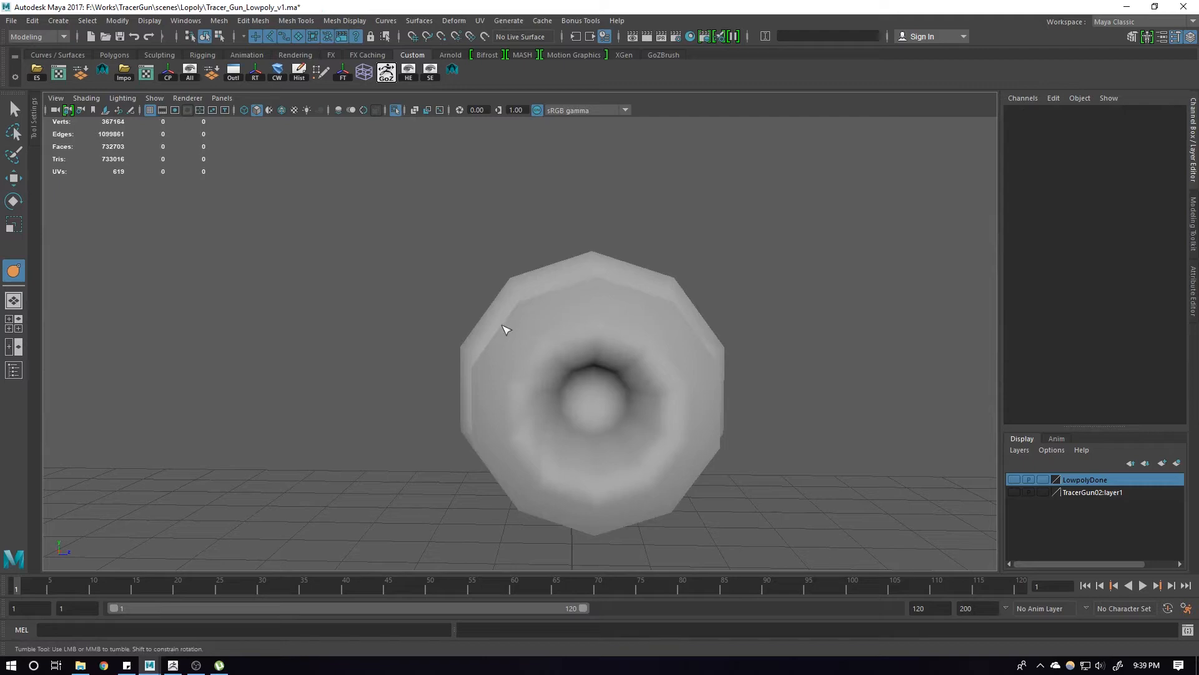
Show all parts to examine how the ringed barrel sits among them, and isolate the barrel mesh again
click(397, 112)
alt+drag(731, 239, 631, 263)
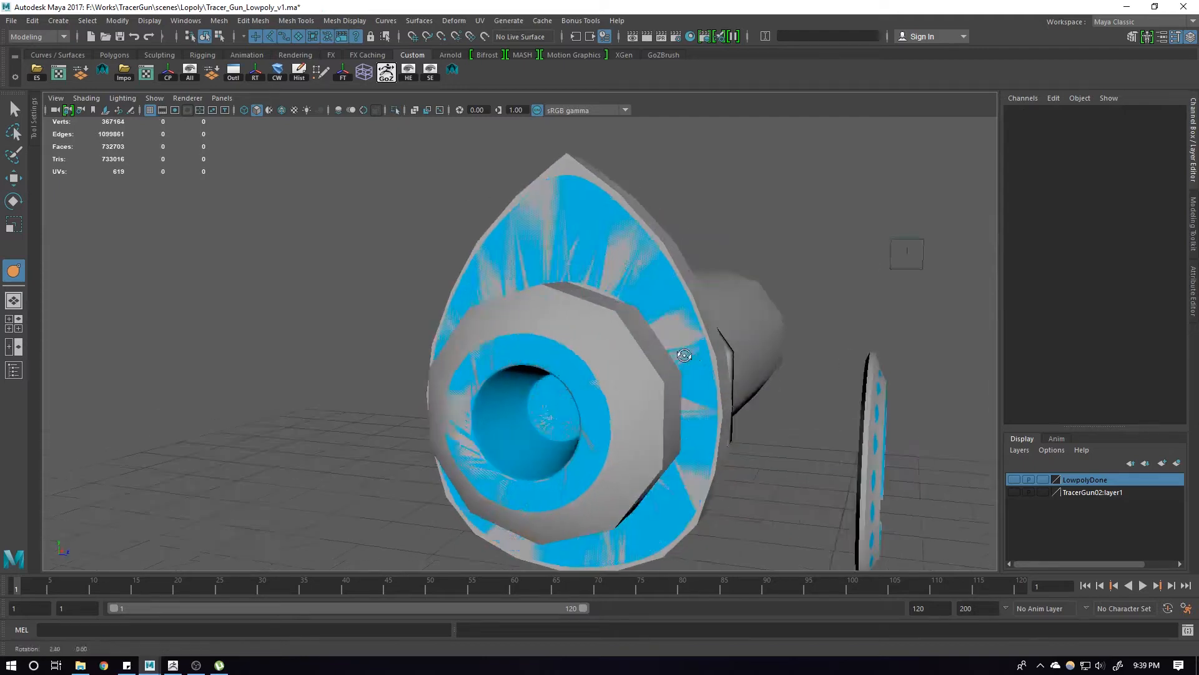
alt+drag(907, 254, 550, 369)
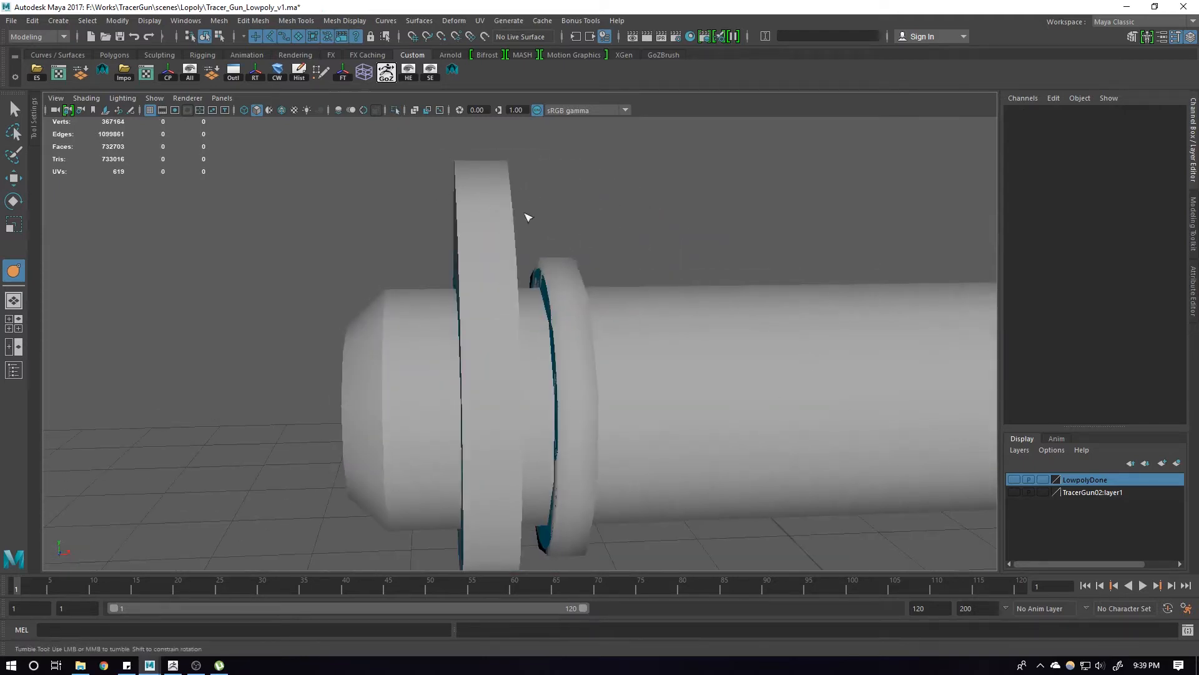
scroll(528, 217, down, 3)
click(570, 267)
alt+drag(571, 268, 750, 327)
alt+right_drag(750, 326, 560, 315)
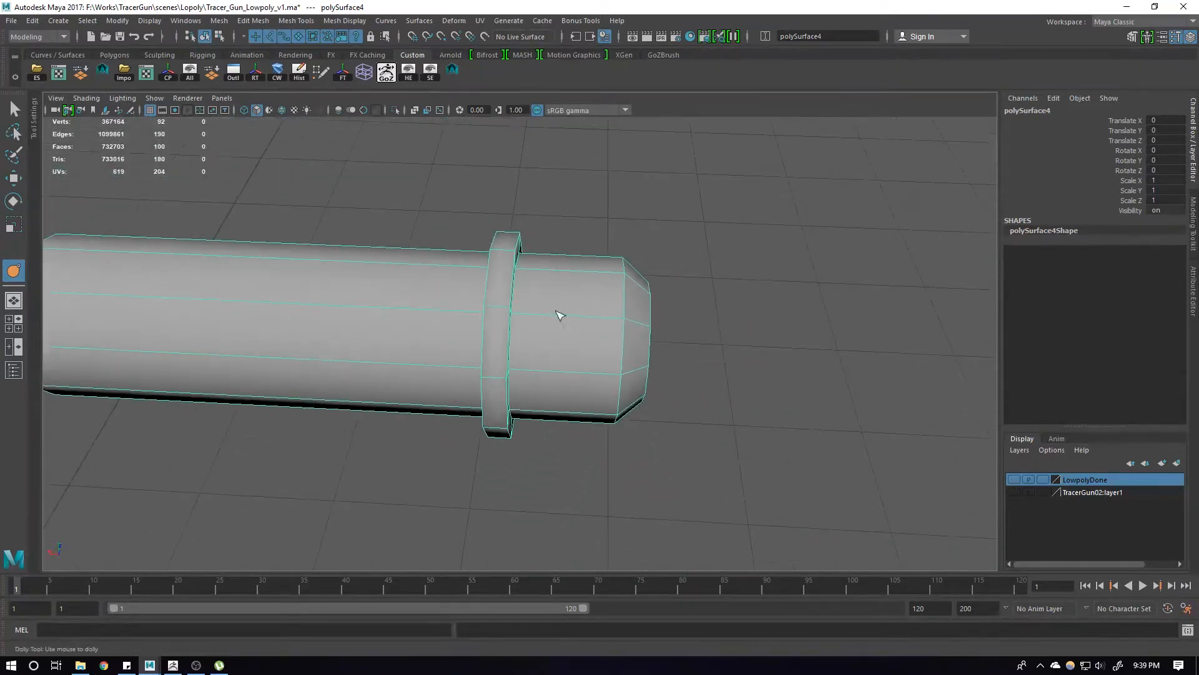
alt+drag(560, 315, 537, 349)
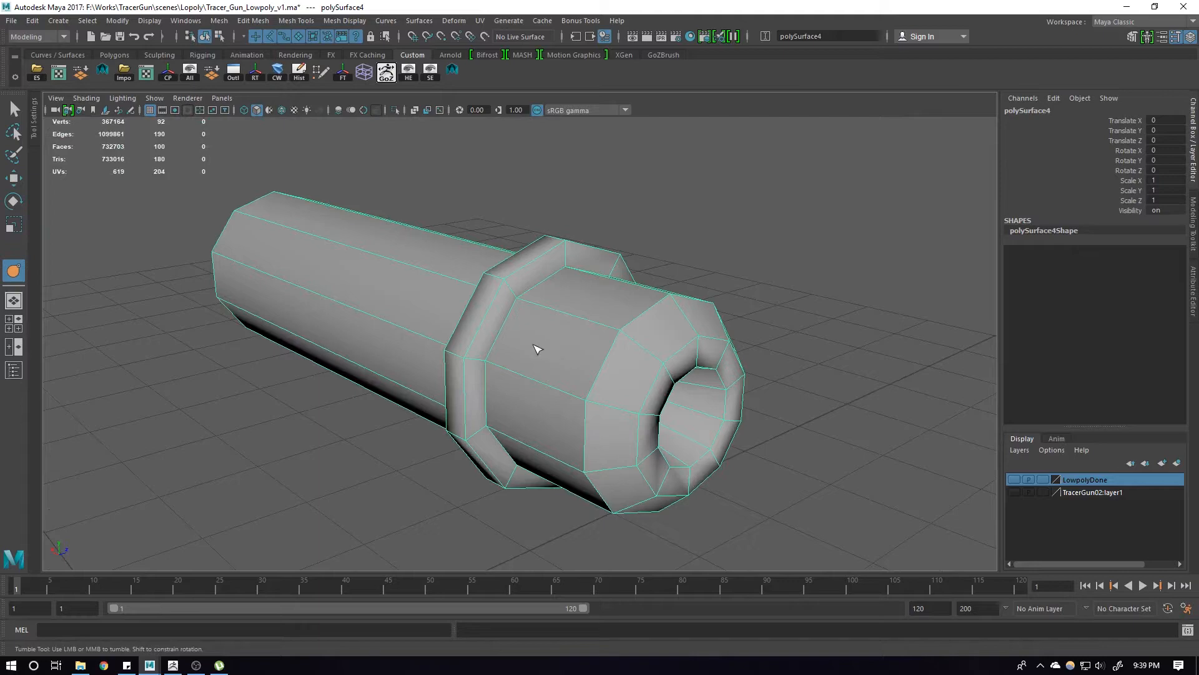
Select the edge loops around the muzzle, the ring and the barrel's rear end and fully crease them with the Crease Tool
right_drag(574, 382, 575, 346)
scroll(650, 381, up, 3)
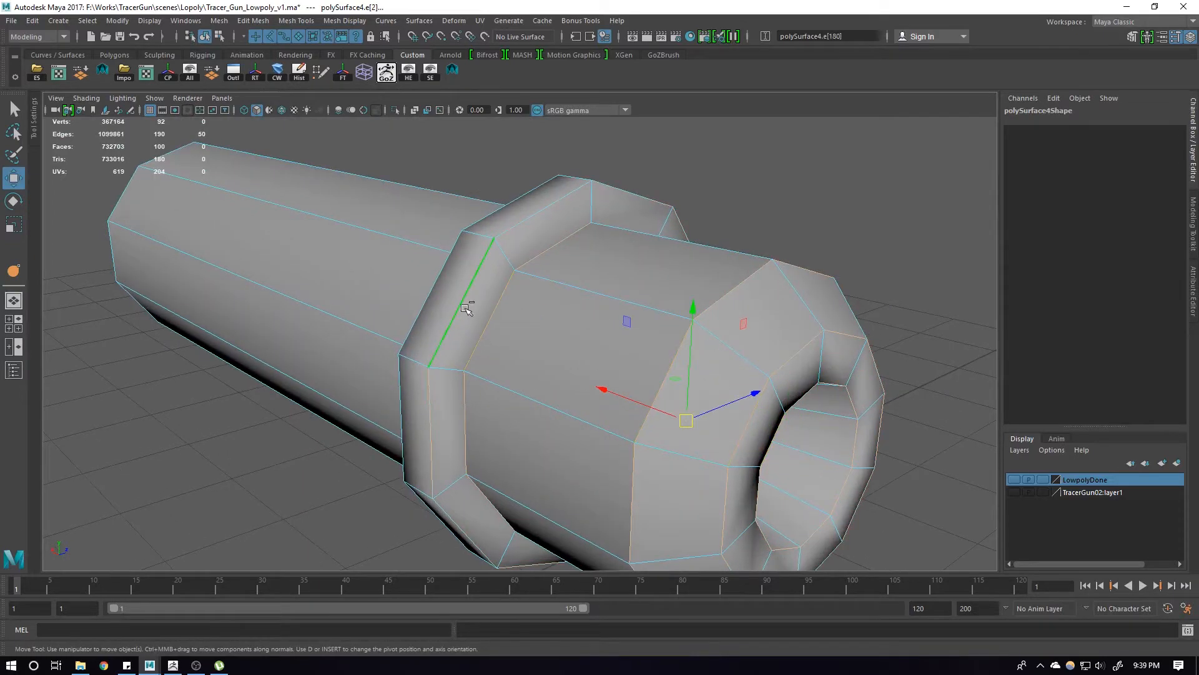
alt+drag(467, 308, 556, 320)
shift+double_click(443, 247)
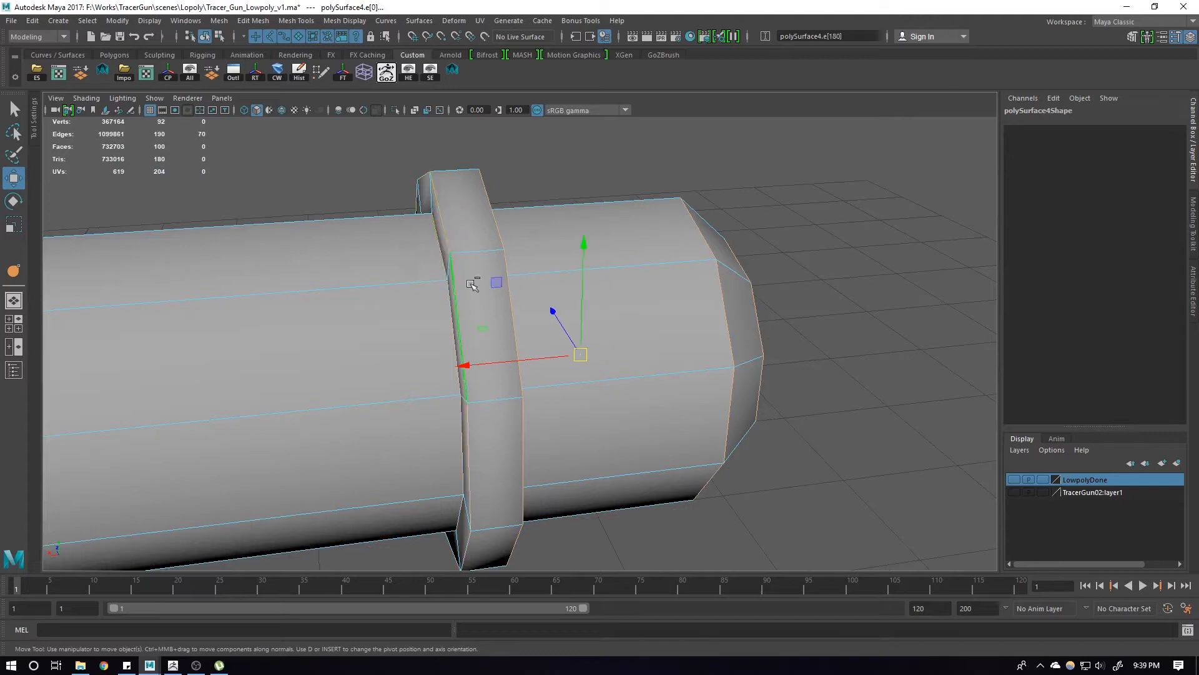
alt+right_drag(473, 283, 213, 361)
alt+drag(303, 337, 417, 298)
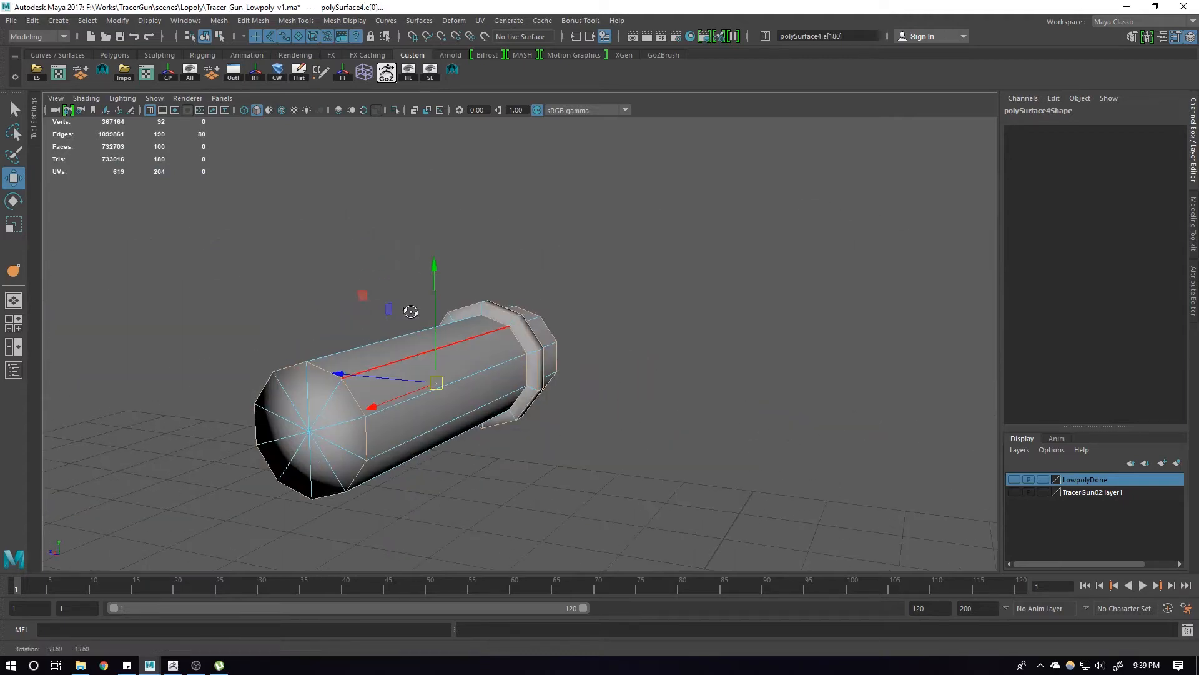
shift+right_drag(417, 298, 420, 359)
middle_drag(431, 361, 798, 369)
alt+drag(609, 369, 488, 380)
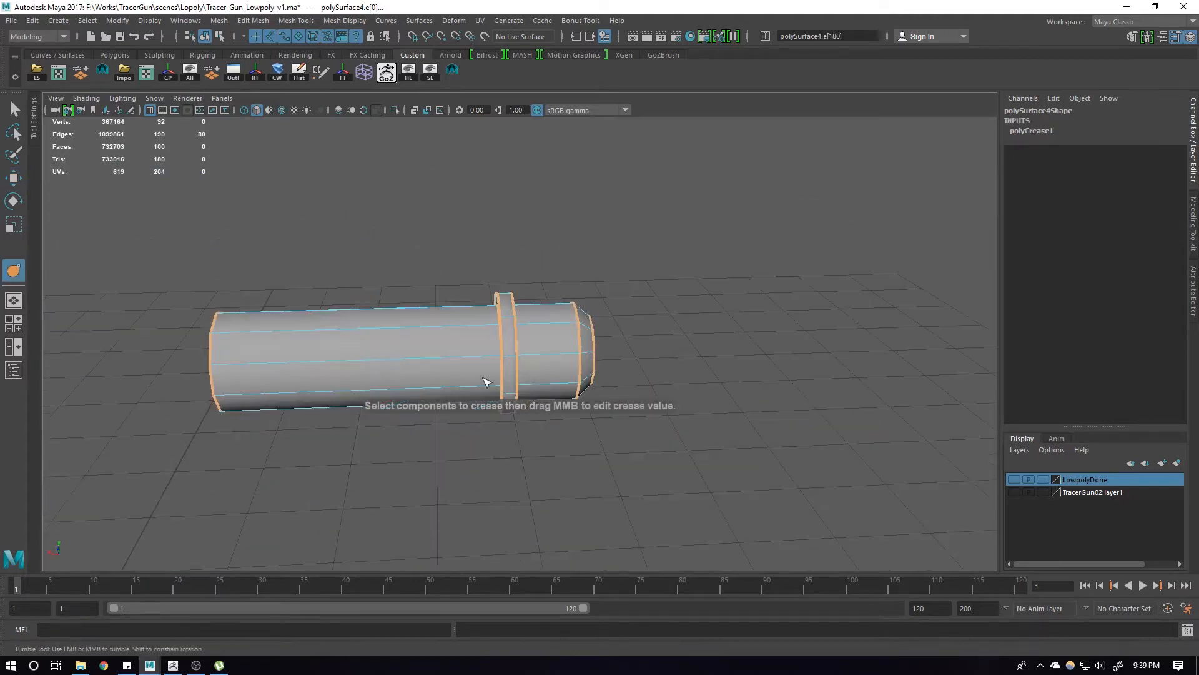
key(w)
Smooth the creased barrel mesh and delete its construction history
alt+right_drag(487, 380, 493, 356)
alt+drag(500, 368, 597, 440)
alt+right_drag(596, 439, 647, 424)
key(w)
right_drag(555, 367, 609, 325)
Select the redundant middle edge loops along the tube, the front section, the muzzle bevel and the bore and delete them
double_click(593, 331)
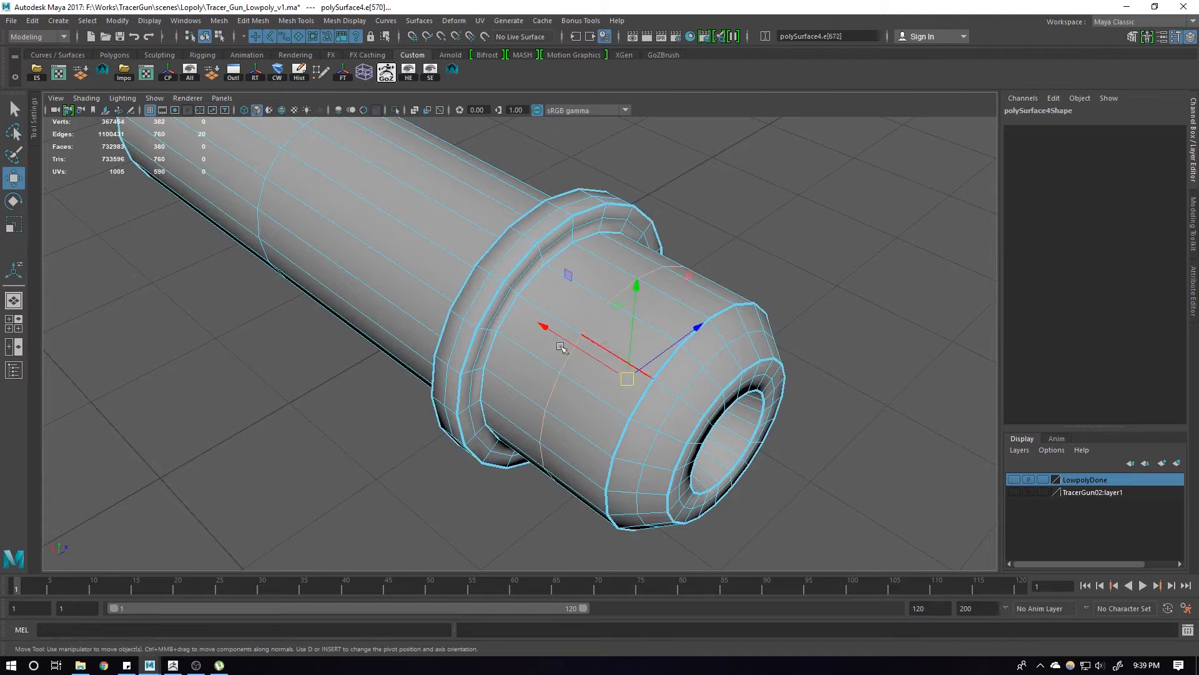
alt+drag(593, 331, 422, 363)
shift+double_click(304, 307)
alt+drag(303, 307, 581, 312)
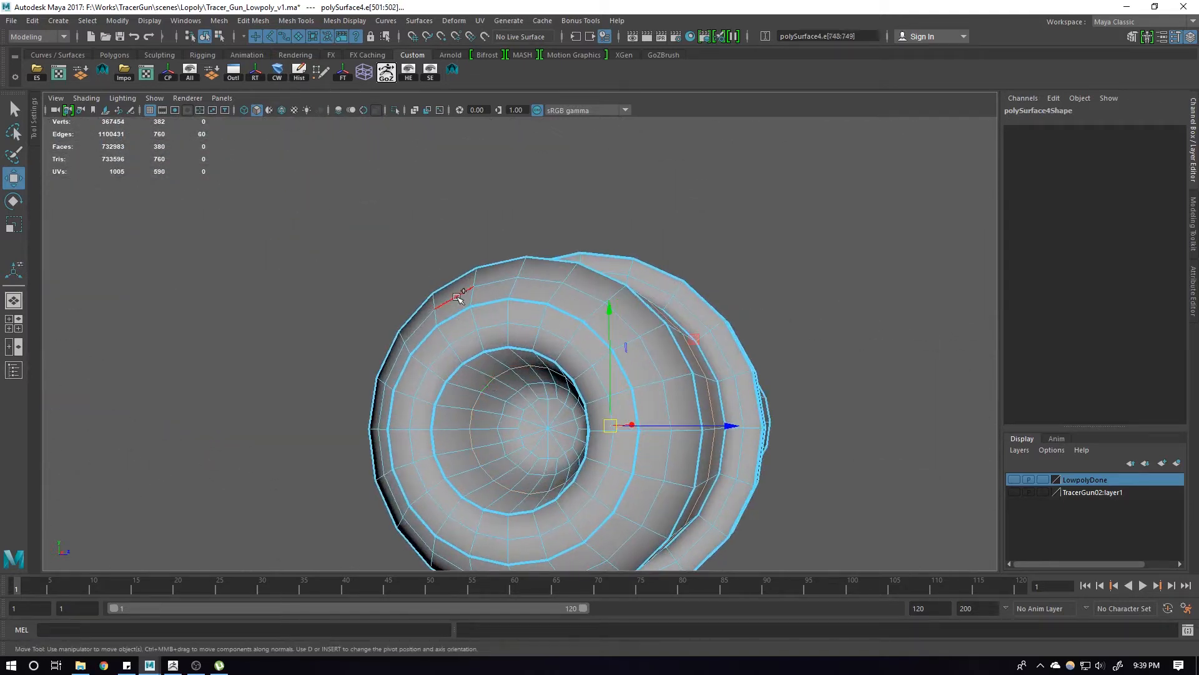
alt+drag(519, 335, 381, 347)
key(Delete)
Select all faces of the cap at the barrel's rear end and delete them
click(349, 360)
key(ctrl+F11)
key(shift+period)
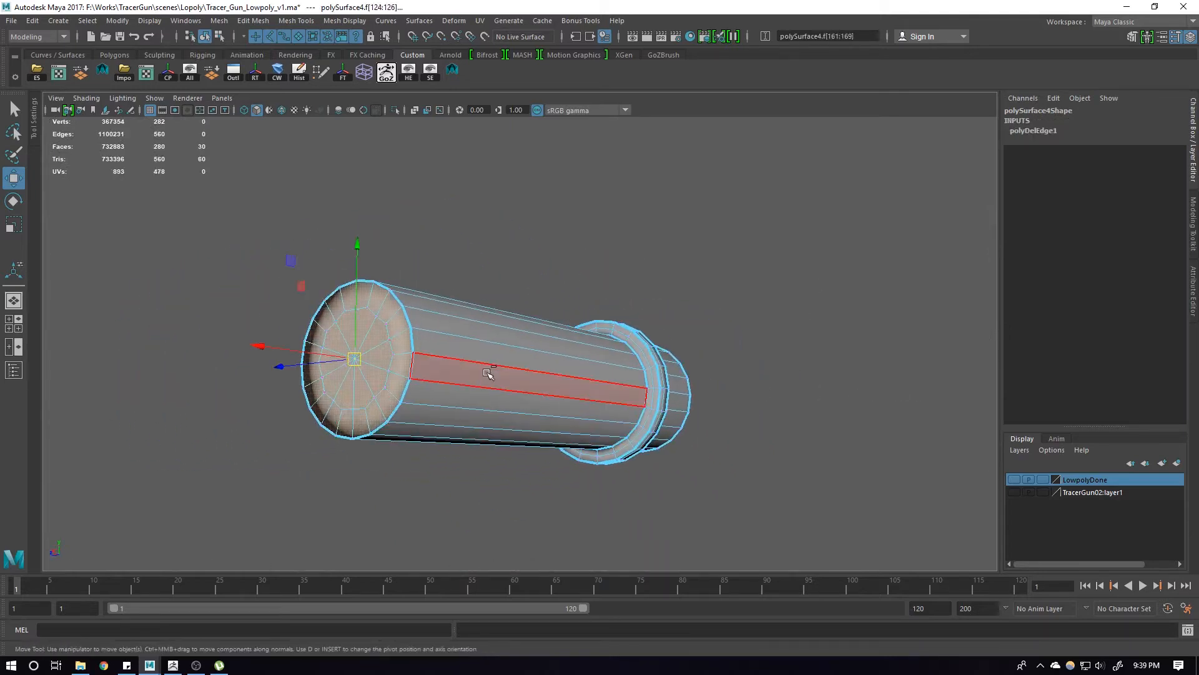
alt+drag(406, 136, 415, 246)
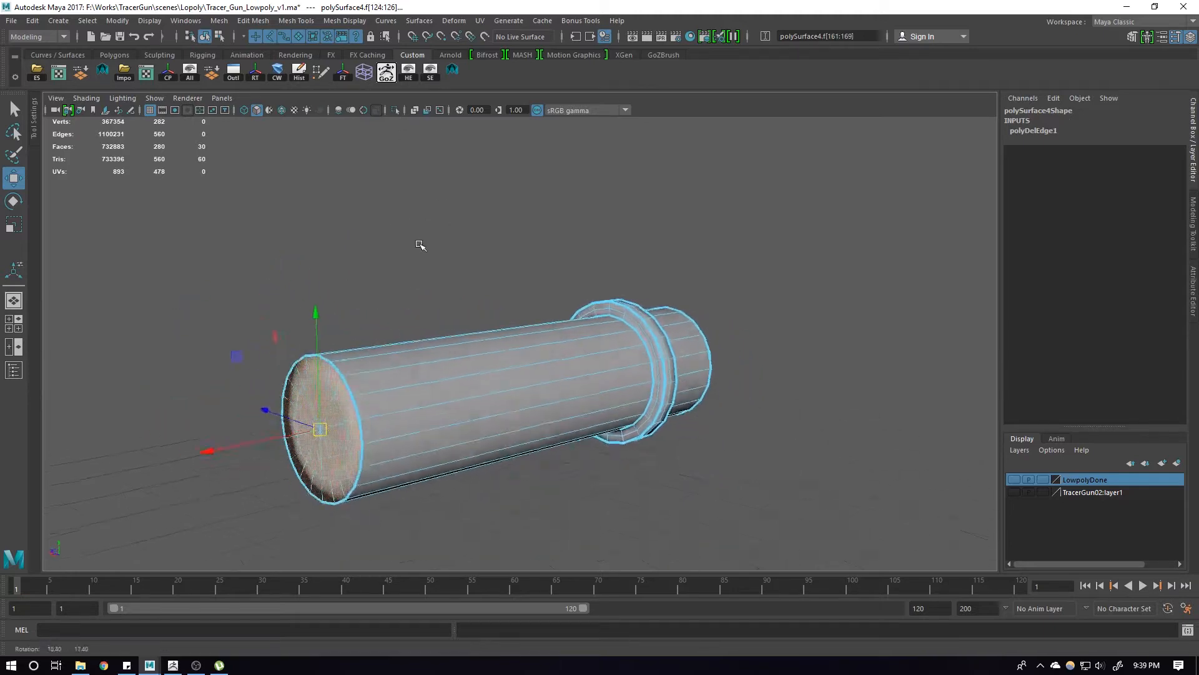
key(Delete)
Select the middle edge loops on the ring's rim and both of its side faces and delete them
alt+drag(470, 325, 613, 343)
alt+middle_drag(613, 343, 685, 372)
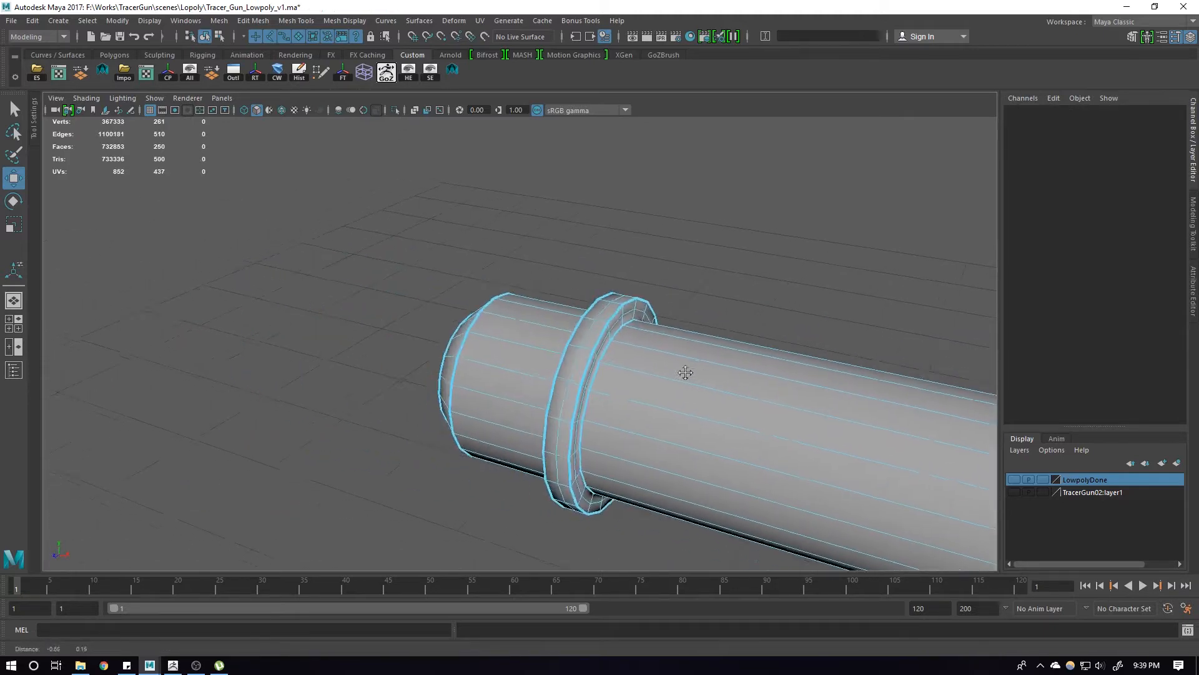
alt+drag(685, 373, 557, 340)
alt+right_drag(557, 340, 653, 345)
double_click(567, 338)
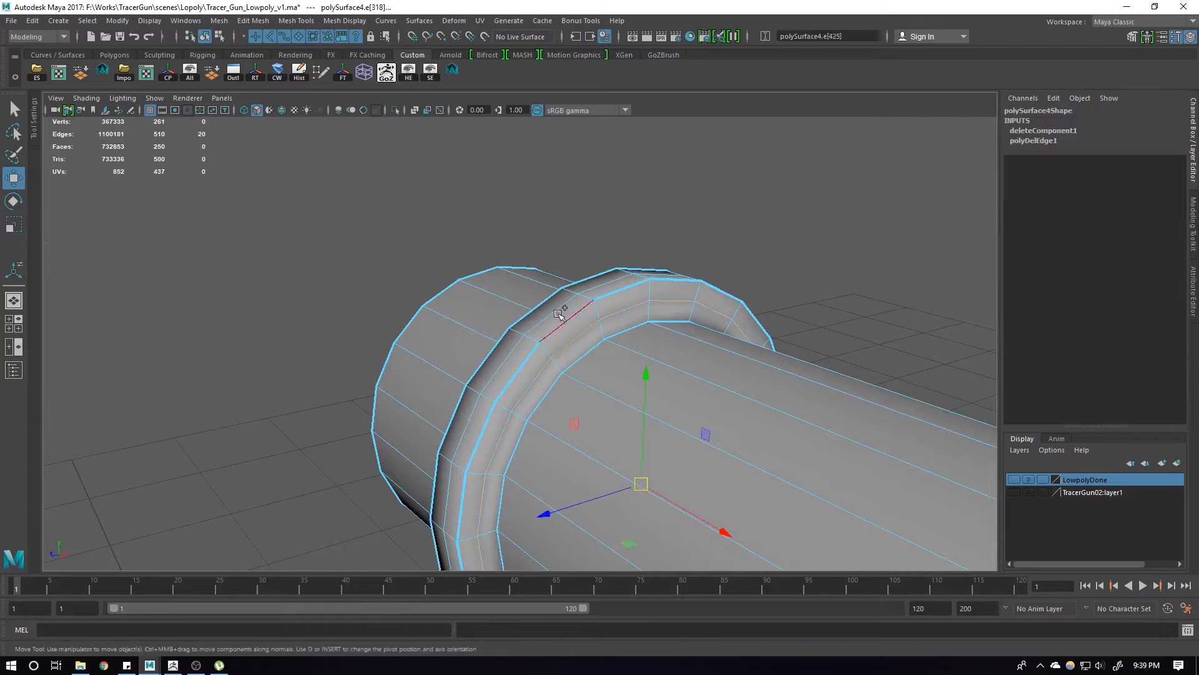
alt+drag(555, 319, 446, 343)
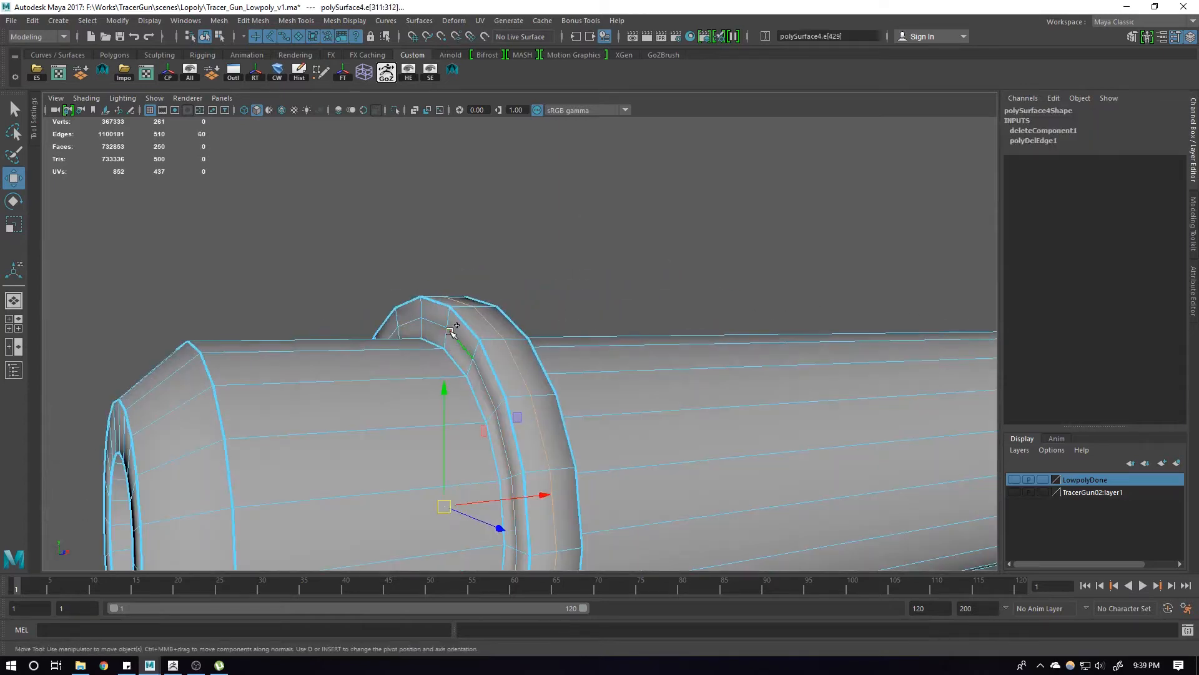
key(ctrl+Delete)
Remove the creasing from all edges of the barrel mesh with the Crease Tool and return to object mode
scroll(488, 312, down, 5)
key(F8)
key(ctrl+F10)
key(f)
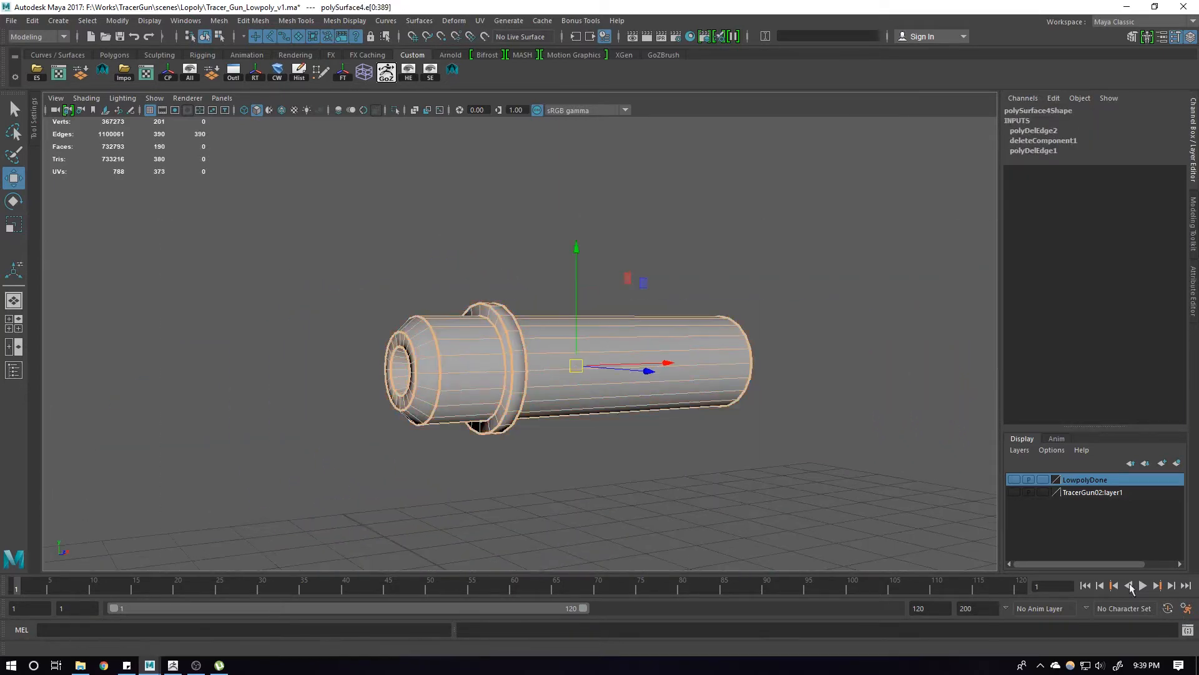
shift+right_drag(793, 393, 800, 443)
scroll(543, 412, up, 3)
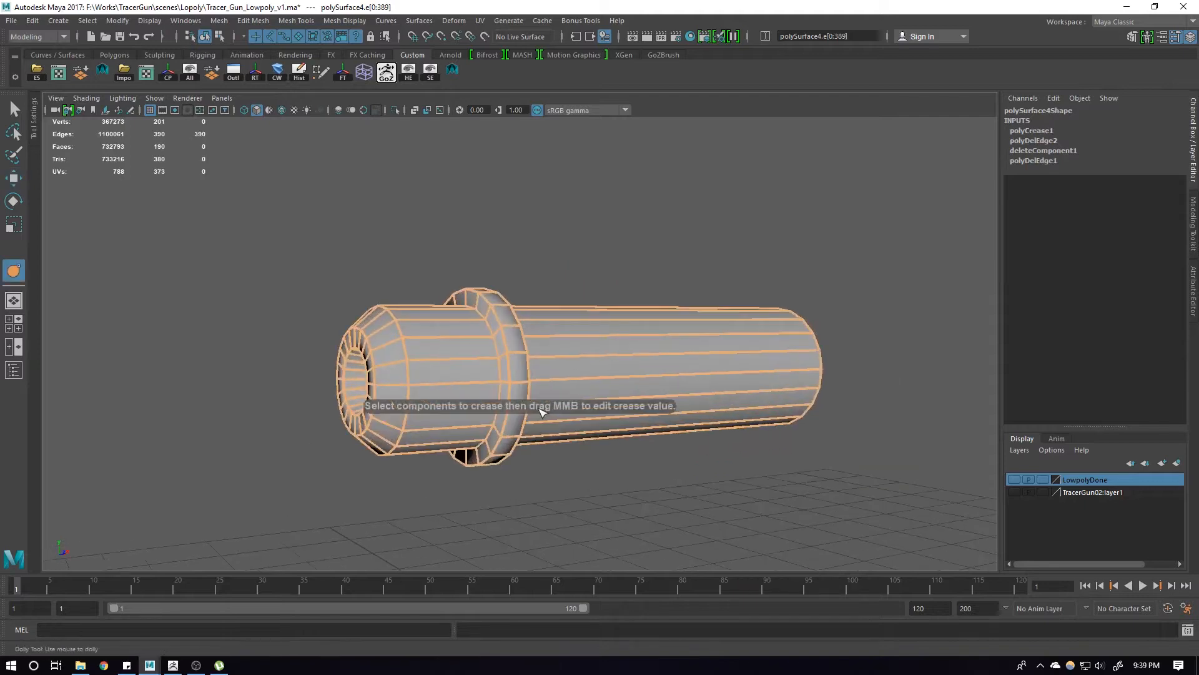
key(F8)
key(w)
Select every other edge on the outer loop of the muzzle's front rim and collapse these edges
alt+drag(438, 406, 480, 360)
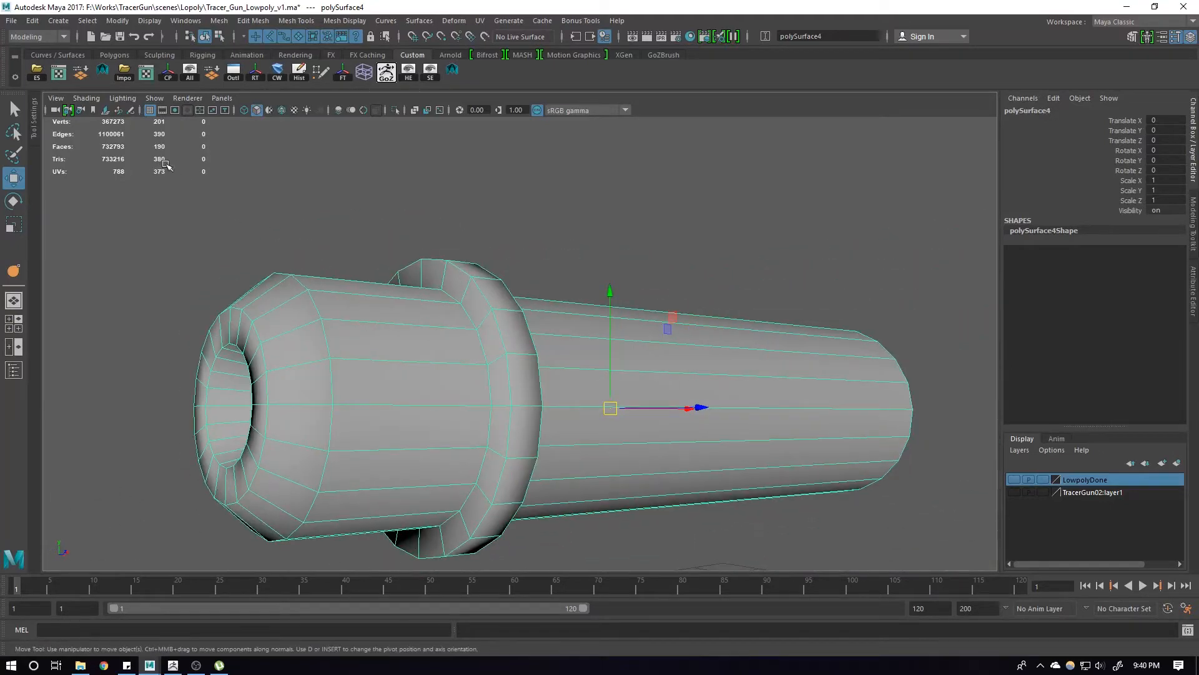
alt+drag(306, 238, 543, 366)
click(499, 265)
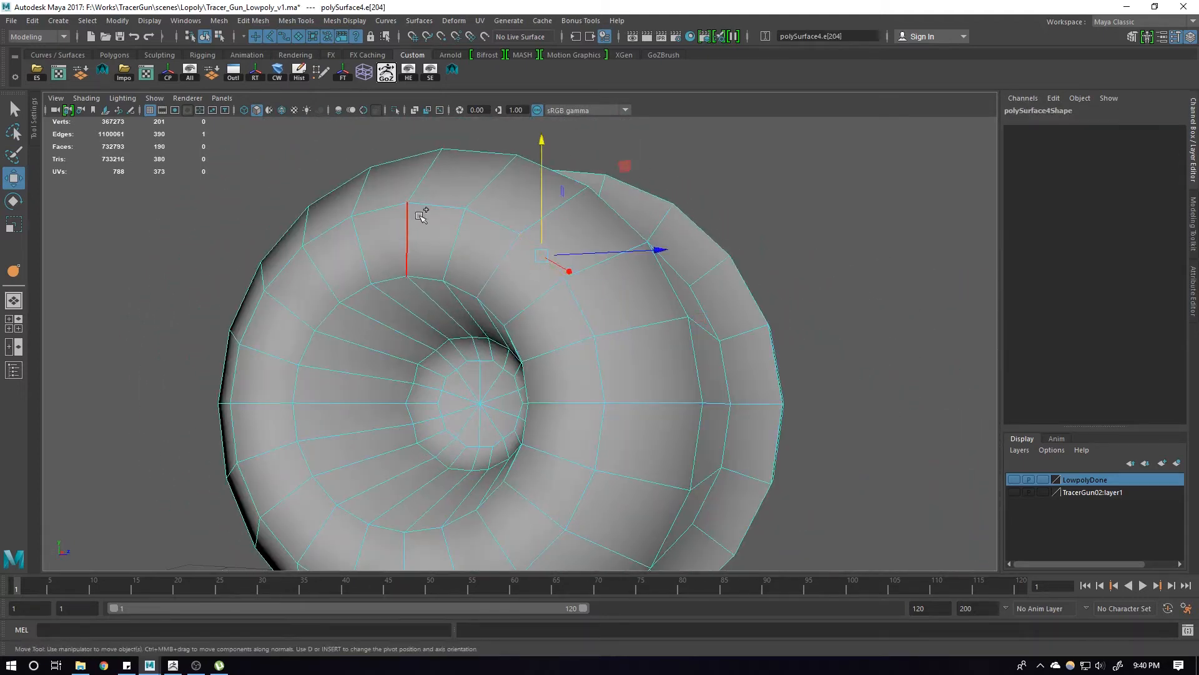
alt+drag(463, 227, 507, 281)
click(507, 276)
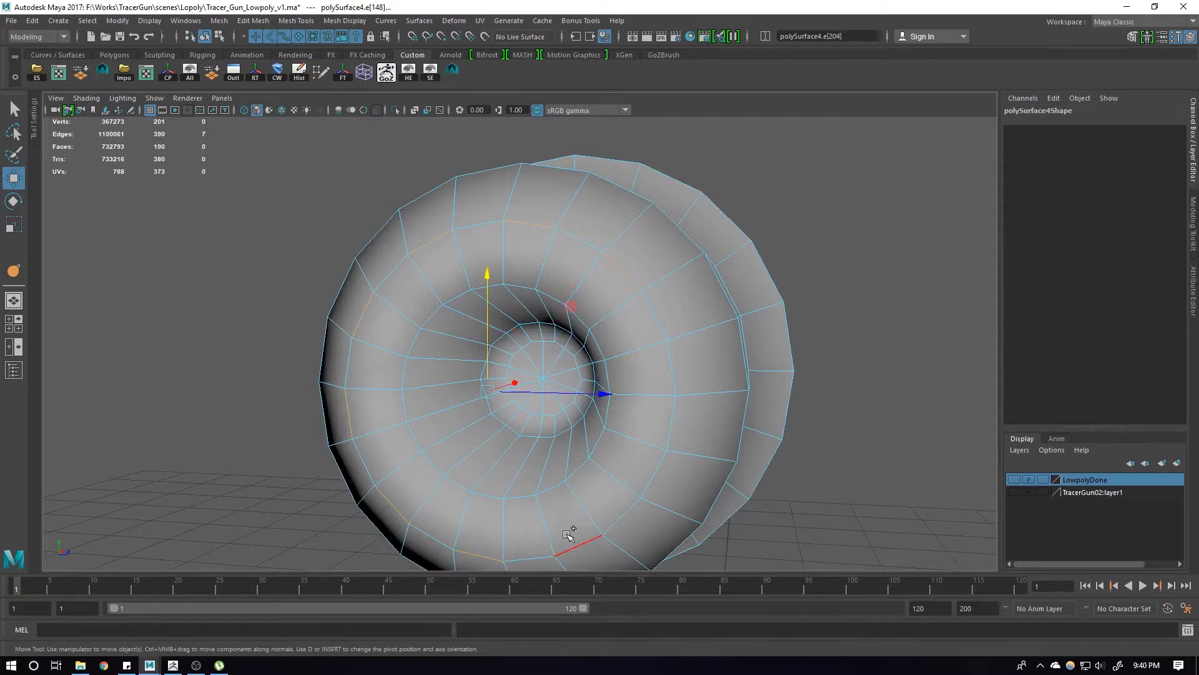
shift+right_drag(646, 317, 675, 279)
alt+drag(674, 278, 631, 313)
Collapse every other edge on the inner loop of the muzzle's front rim and delete the barrel's construction history
alt+drag(516, 331, 488, 284)
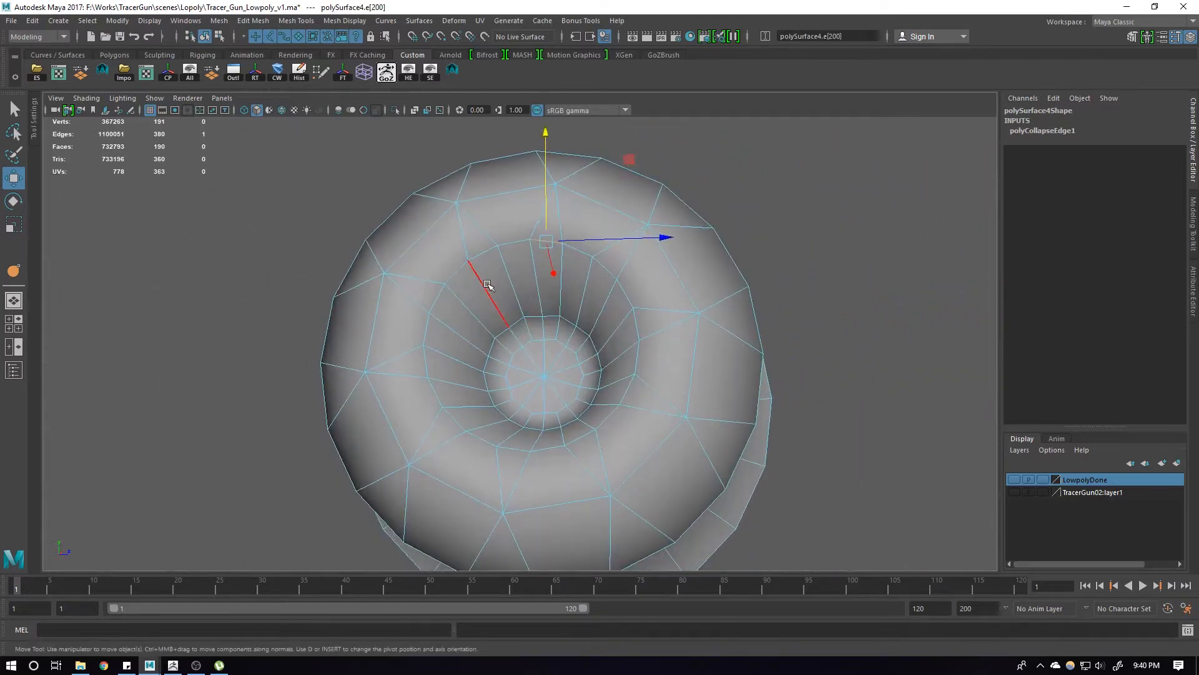
shift+click(438, 297)
shift+click(454, 418)
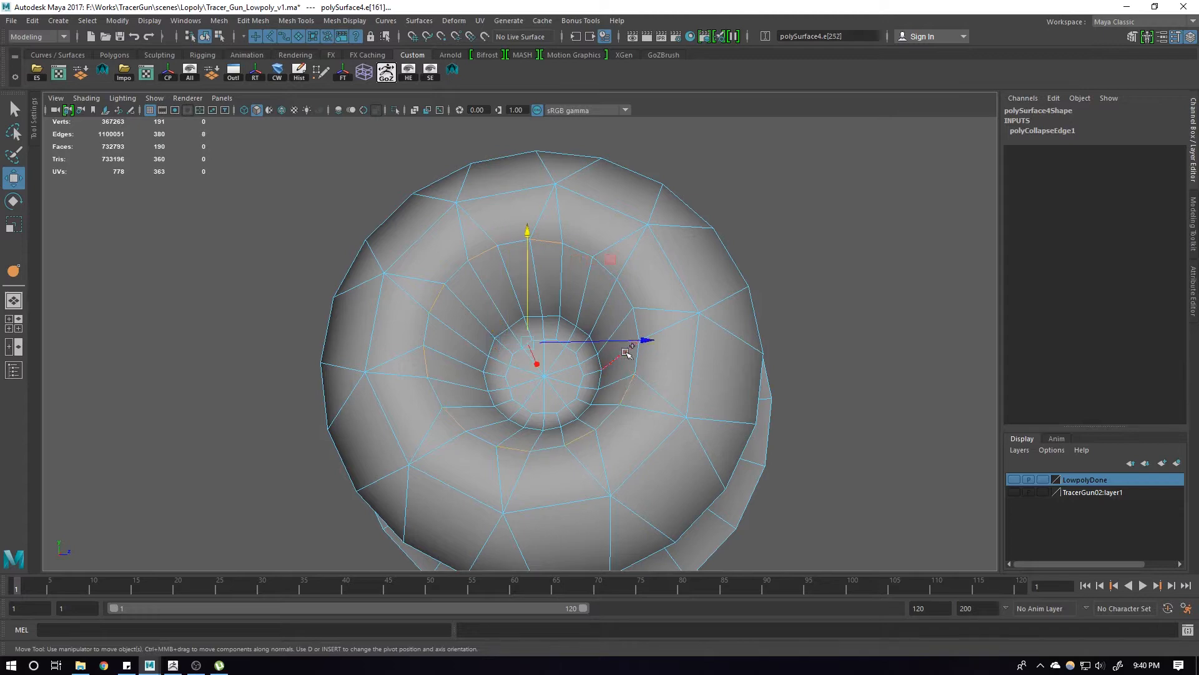
shift+right_drag(609, 279, 550, 263)
key(ctrl+z)
alt+drag(610, 337, 611, 261)
shift+right_drag(610, 261, 650, 243)
alt+drag(664, 306, 550, 353)
right_drag(550, 353, 528, 364)
key(alt+shift+d)
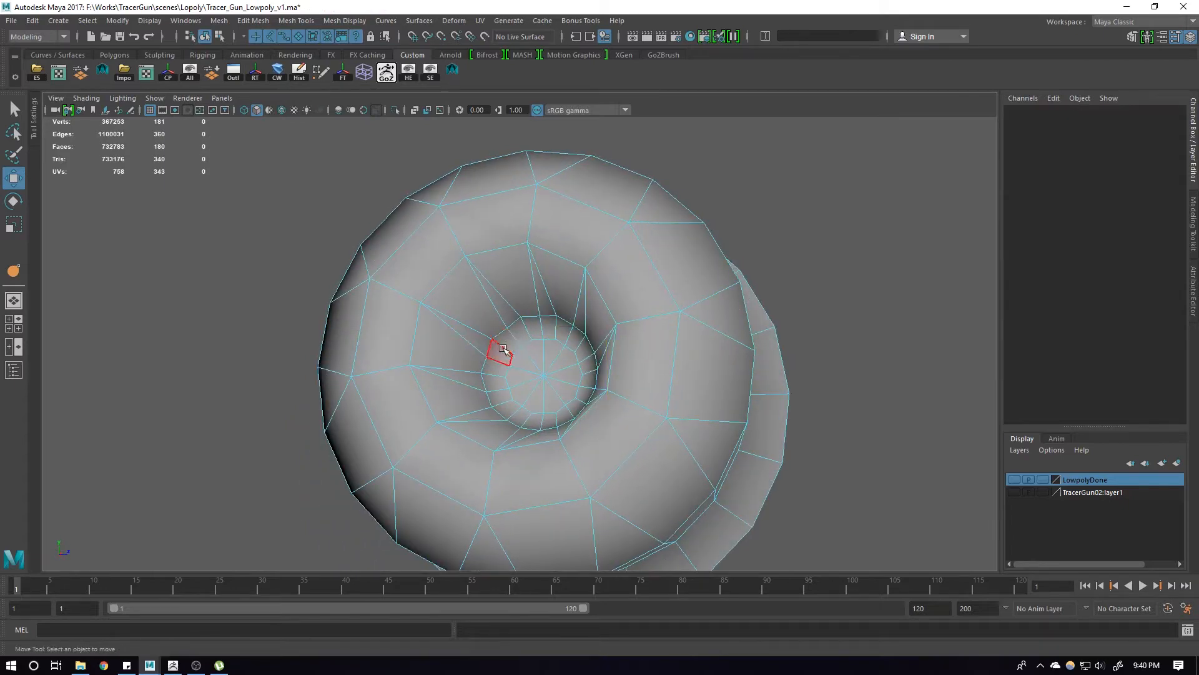
Select the round of faces at the centre of the bore's inner end and delete them
scroll(496, 333, up, 3)
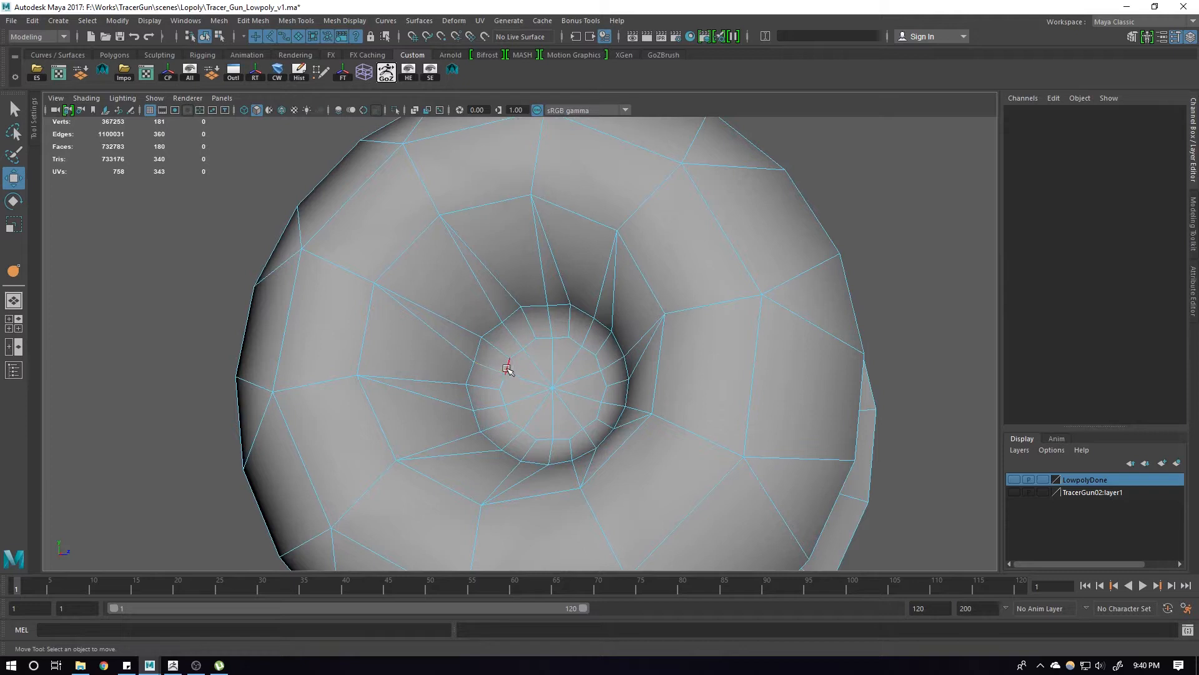
double_click(538, 385)
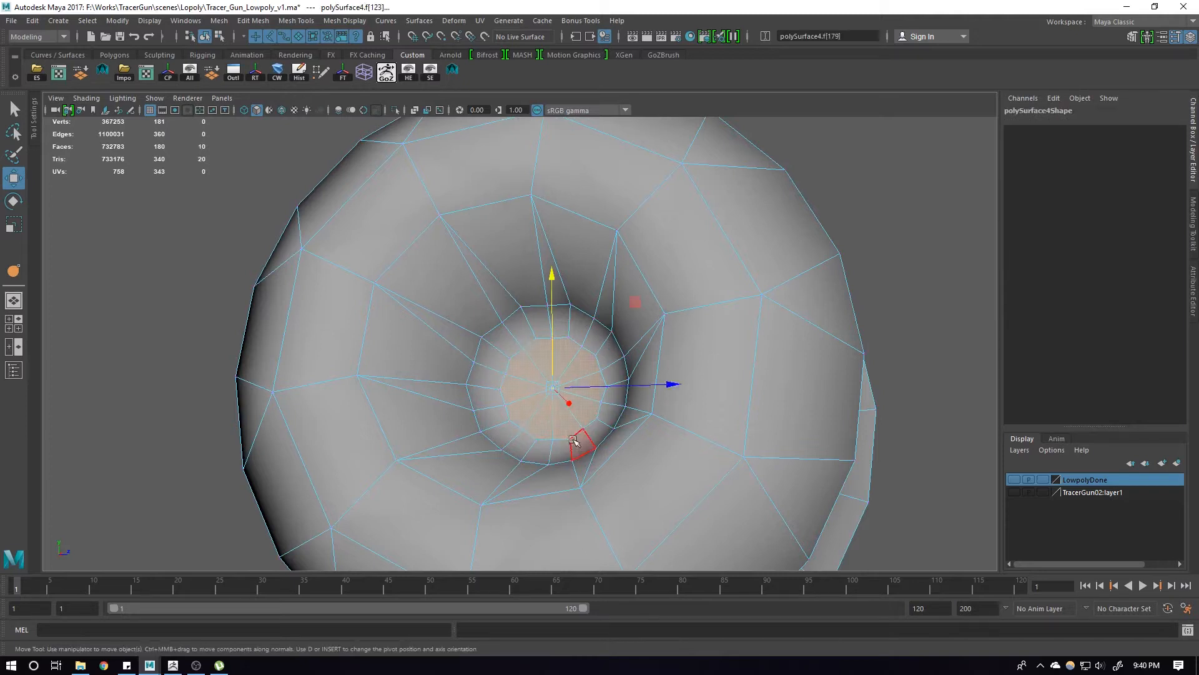
key(Delete)
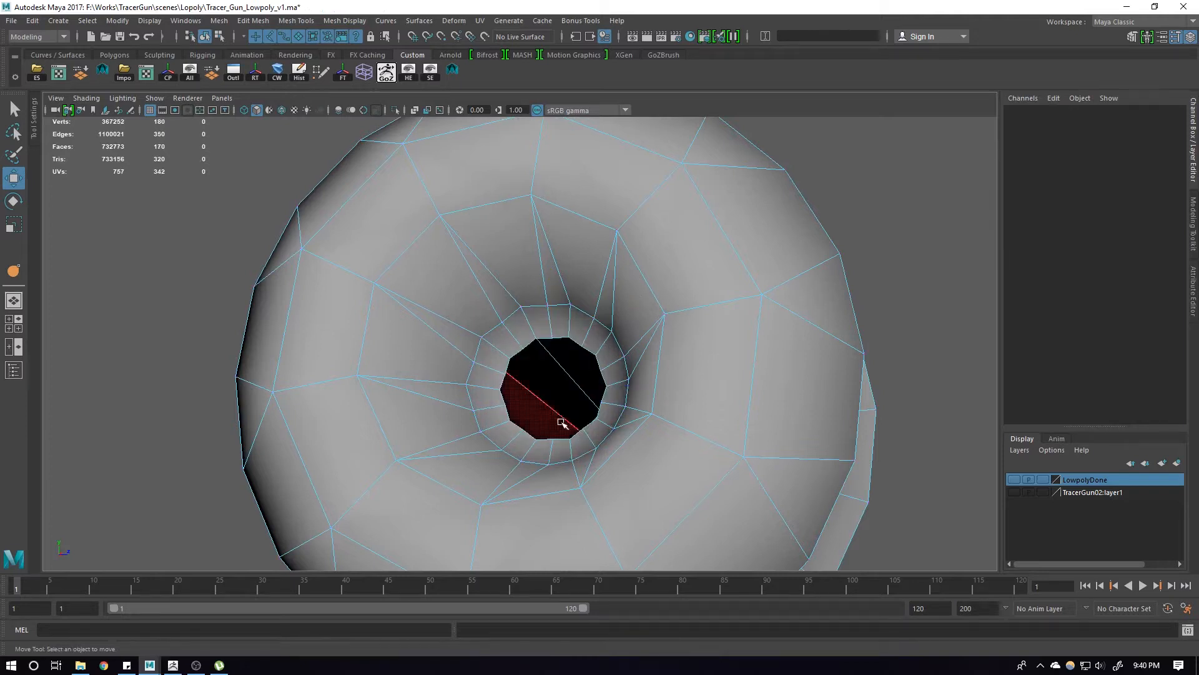
Select alternate edges around the bore's inner end, including the matching ones on the opening, and collapse them
click(477, 355)
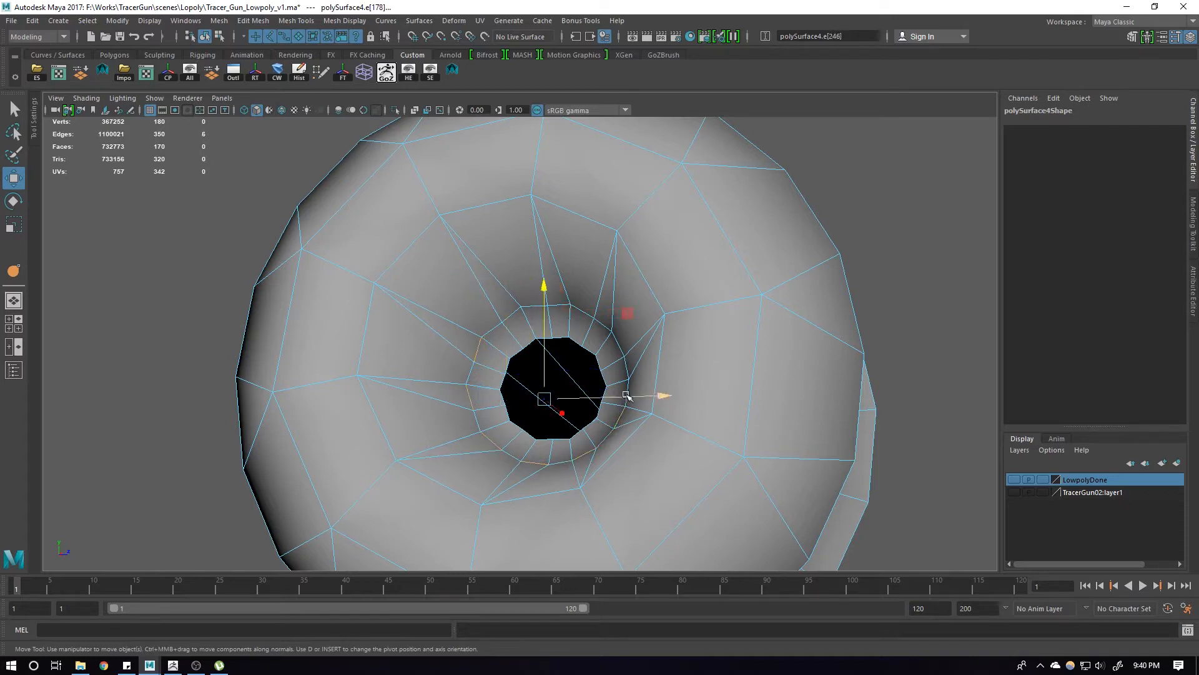
shift+click(514, 315)
ctrl+right_drag(621, 295, 505, 298)
scroll(621, 369, down, 4)
alt+drag(621, 368, 591, 398)
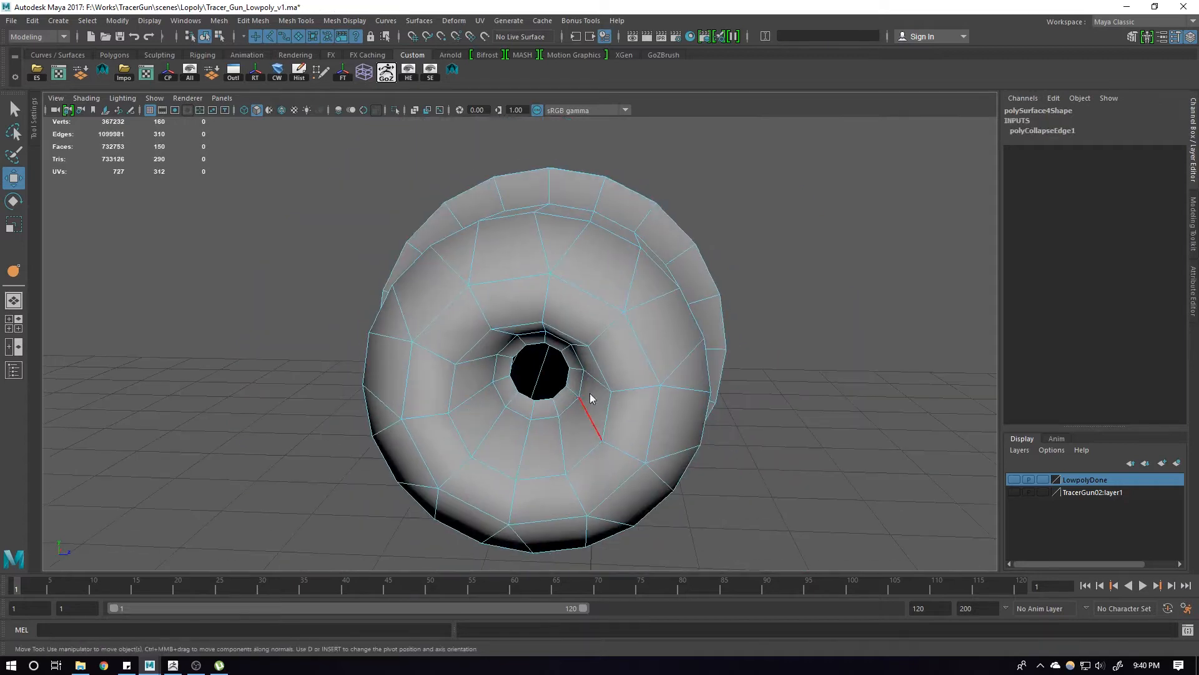
Close the opening at the bore's inner end by merging its border vertices to the centre, and delete the construction history
right_drag(590, 395, 602, 363)
key(alt+shift+d)
double_click(558, 395)
shift+right_drag(609, 413, 616, 359)
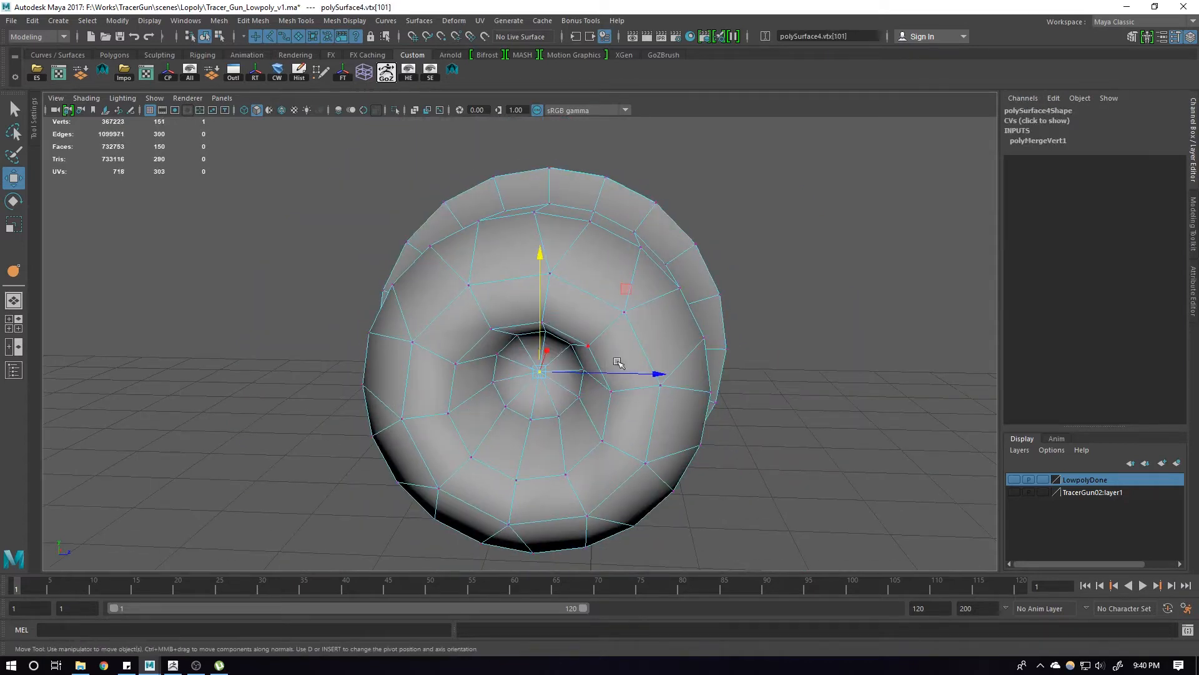
alt+drag(617, 362, 562, 407)
right_drag(562, 406, 561, 365)
right_drag(442, 334, 500, 281)
key(alt+shift+d)
scroll(537, 294, down, 4)
alt+drag(616, 341, 469, 364)
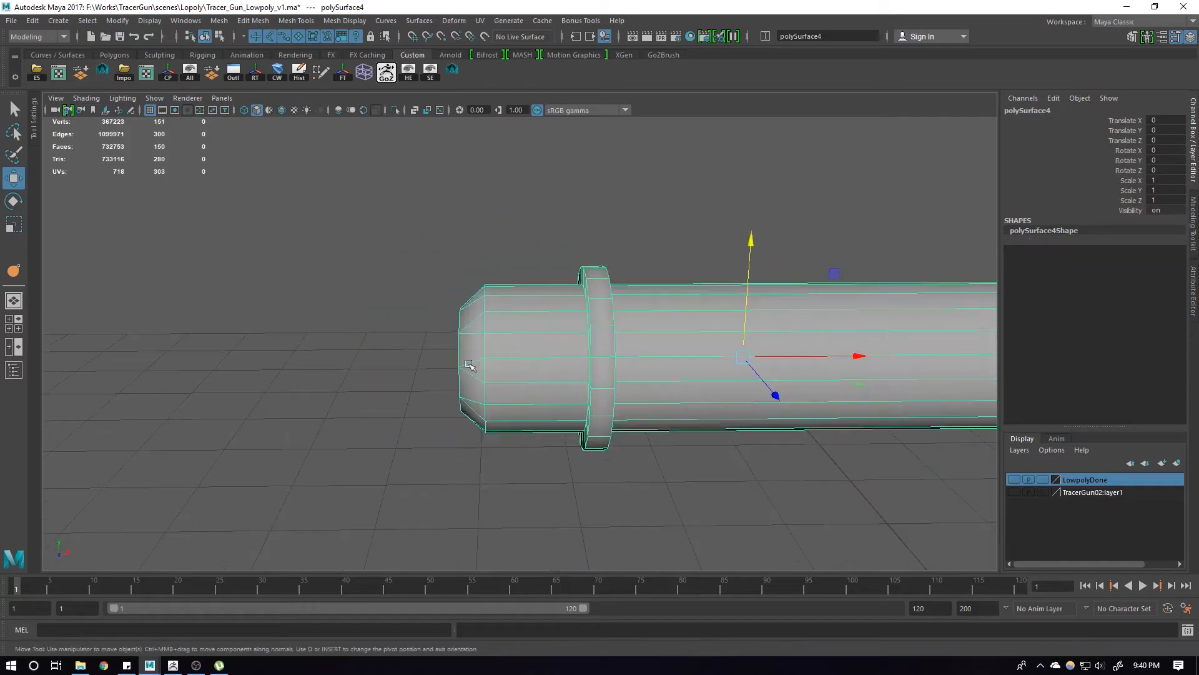
Harden the inner and outer edge loops of the muzzle's front rim and return to object mode
alt+drag(291, 206, 464, 381)
click(347, 376)
scroll(348, 377, up, 3)
alt+drag(377, 387, 463, 318)
click(489, 350)
right_drag(511, 326, 517, 289)
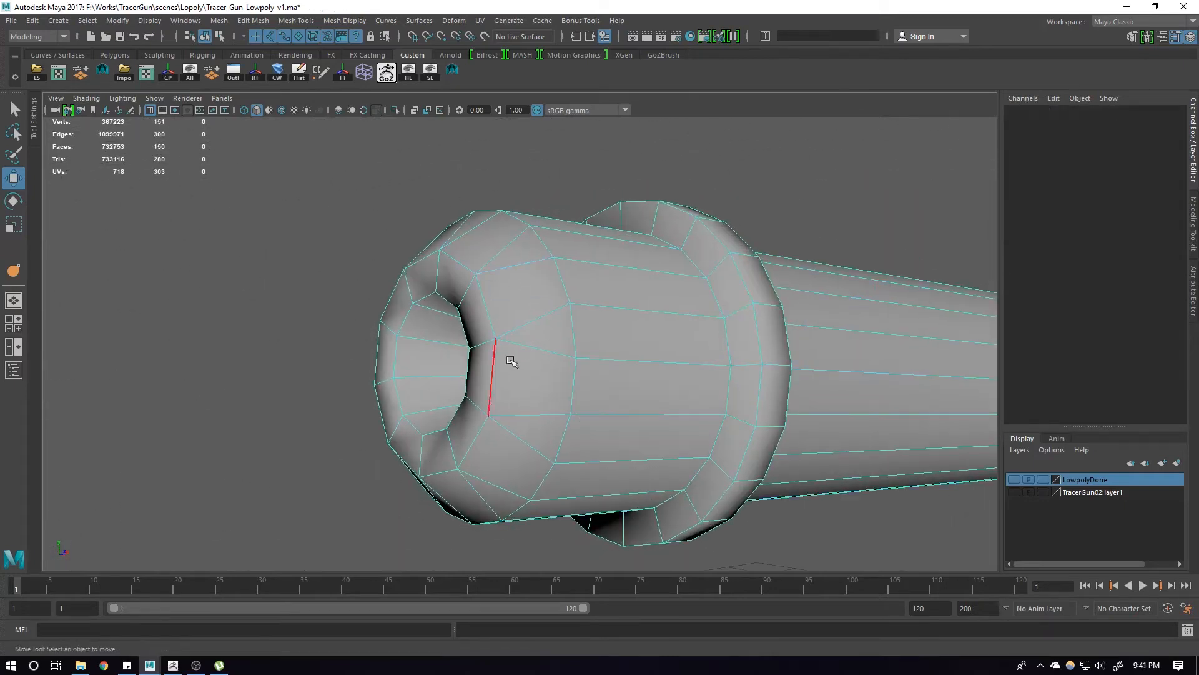
double_click(493, 359)
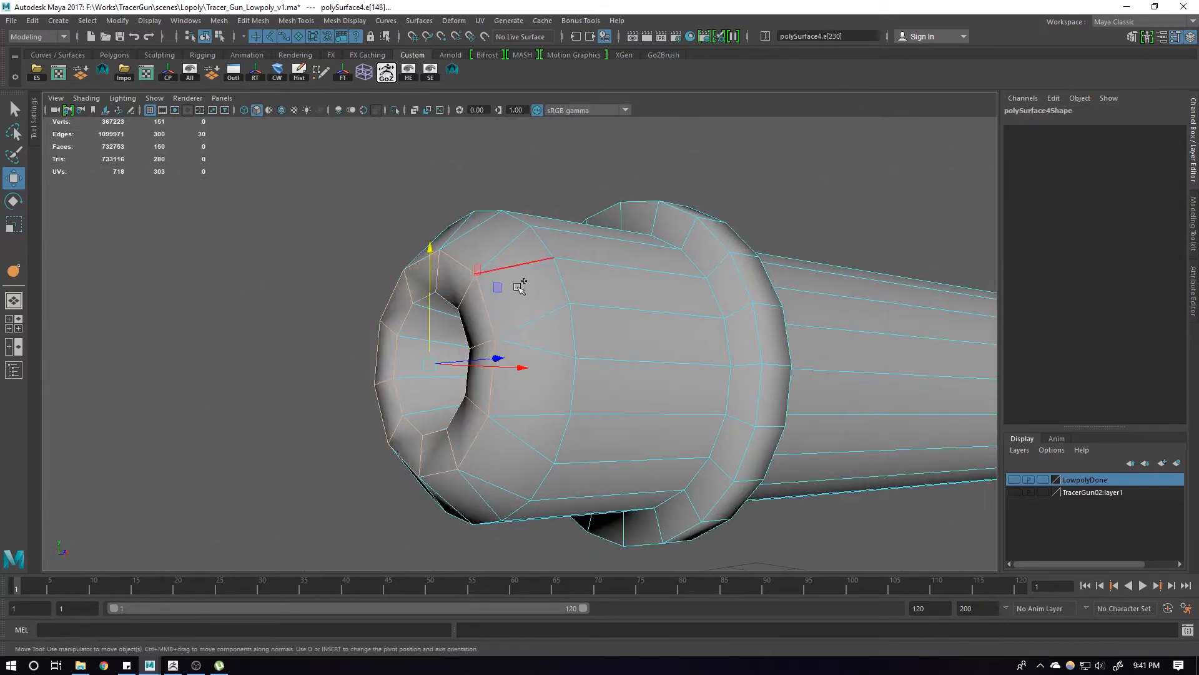
shift+right_drag(544, 263, 766, 350)
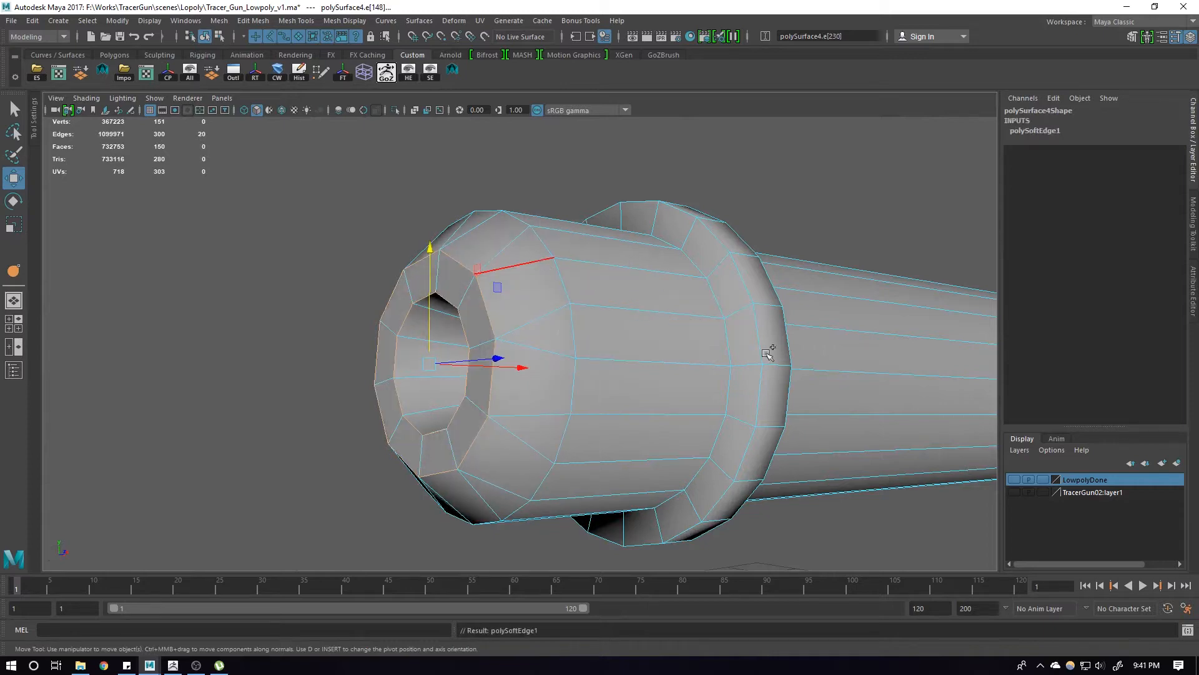
click(575, 193)
scroll(519, 299, down, 4)
alt+drag(508, 311, 562, 357)
right_drag(553, 353, 609, 306)
click(707, 217)
Harden the edge loop where the muzzle bevel meets the barrel's front section and return to object mode
alt+drag(655, 369, 554, 335)
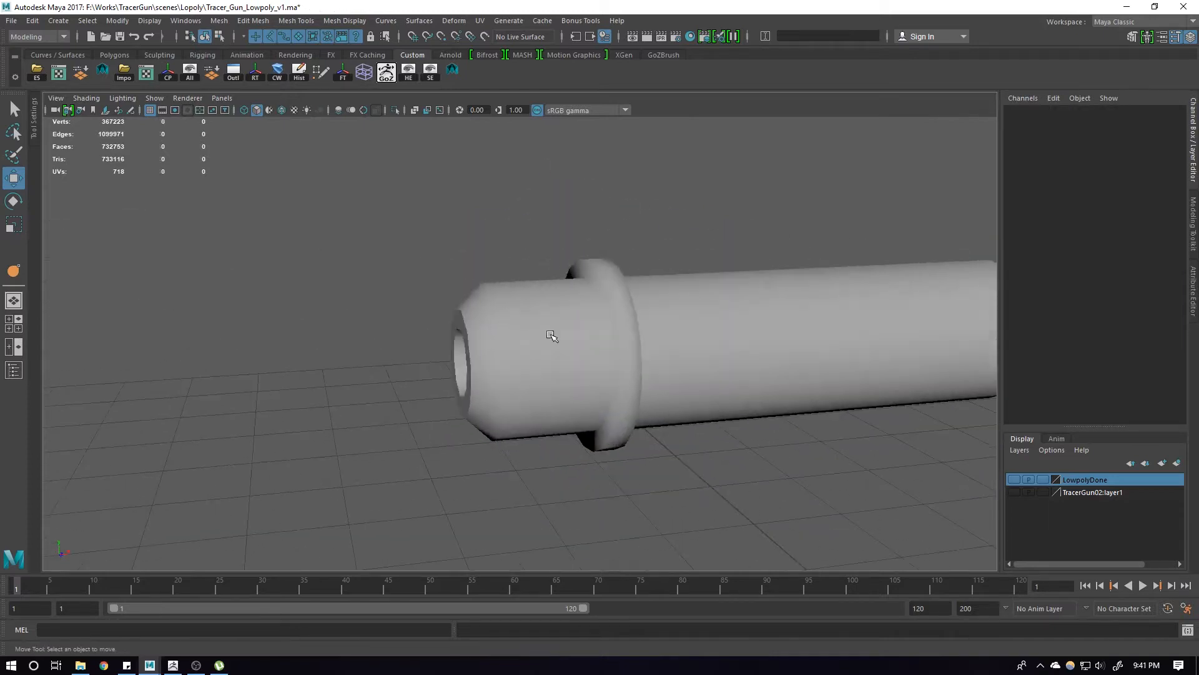
click(552, 332)
double_click(502, 315)
right_drag(528, 302, 664, 338)
right_drag(624, 345, 691, 305)
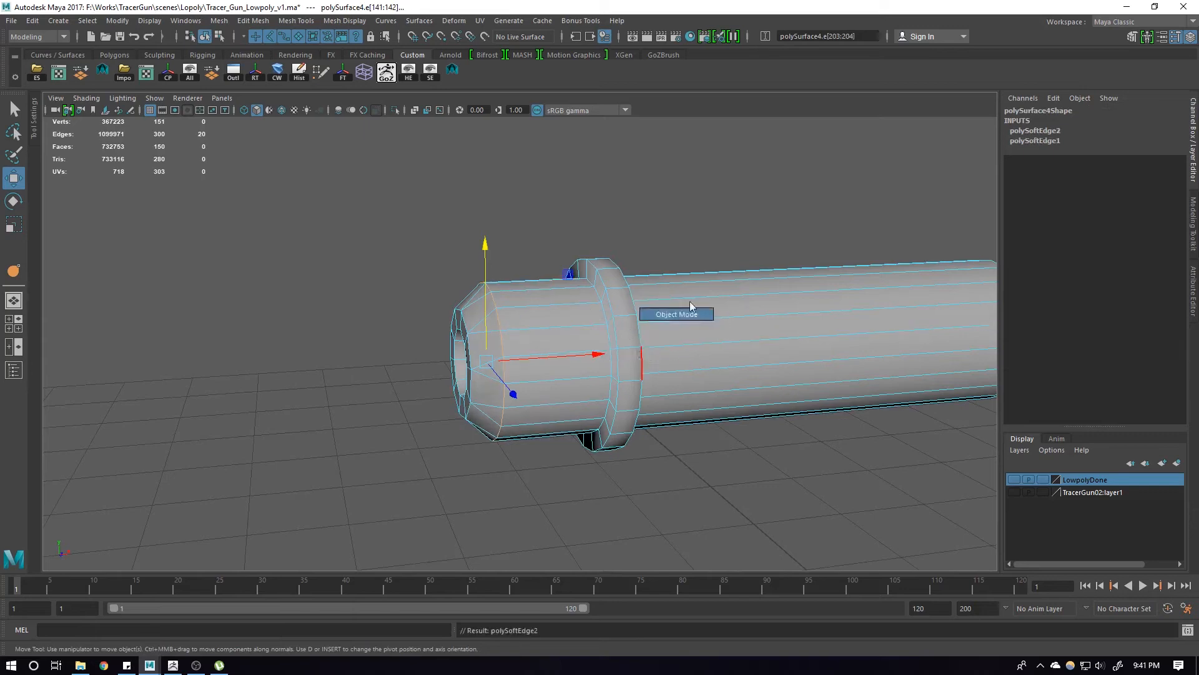
Clear the selection and examine the muzzle's shading from the side and front
click(659, 225)
scroll(484, 312, down, 4)
alt+drag(474, 319, 646, 367)
click(573, 355)
click(645, 367)
scroll(587, 356, up, 3)
alt+drag(518, 344, 562, 357)
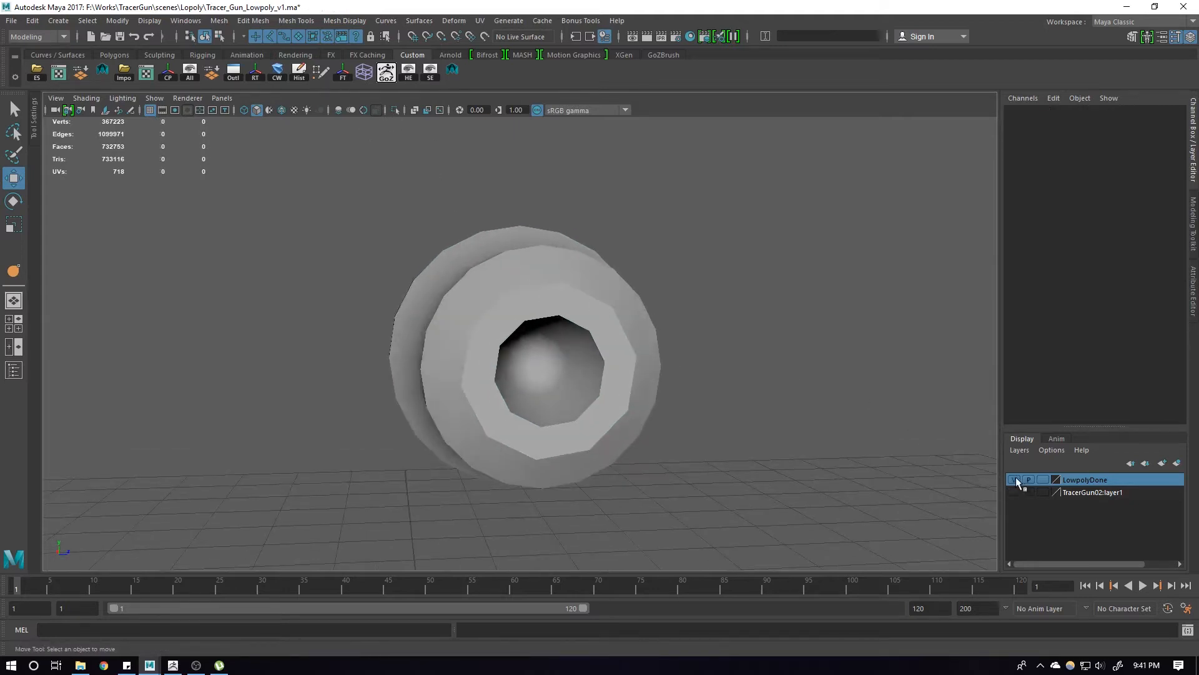
Leave isolation and select the high-poly barrel to compare it with the low-poly muzzle
click(397, 109)
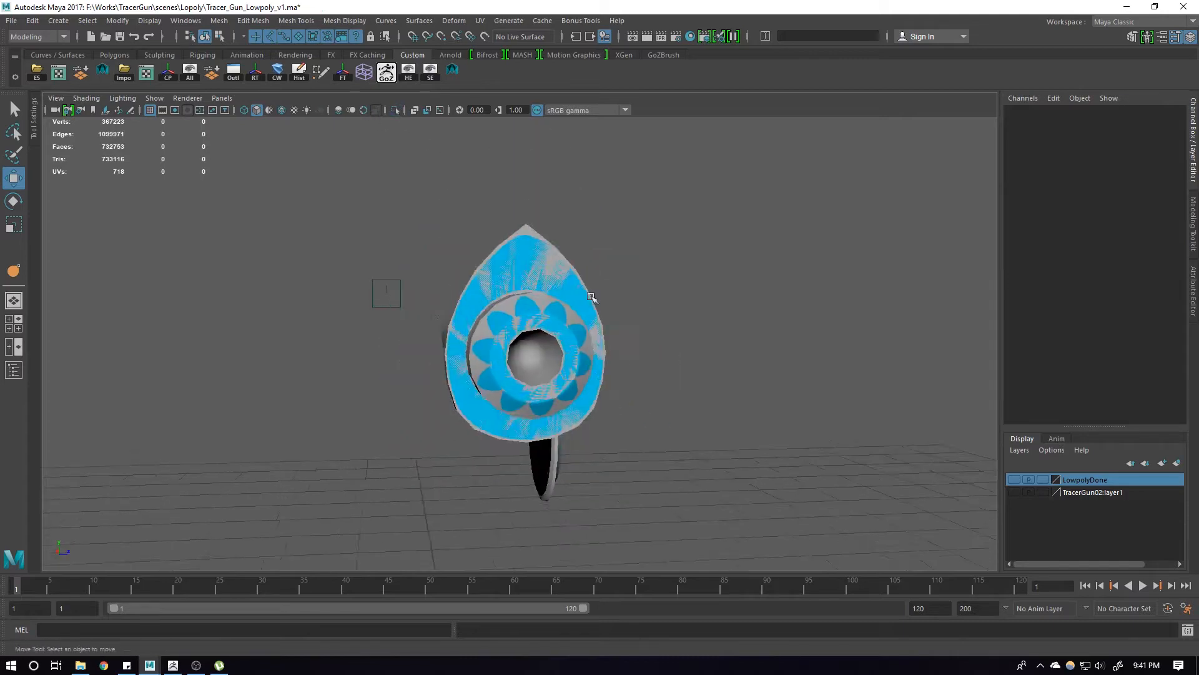
alt+drag(382, 289, 566, 348)
click(615, 363)
alt+drag(649, 373, 508, 350)
alt+drag(590, 363, 544, 348)
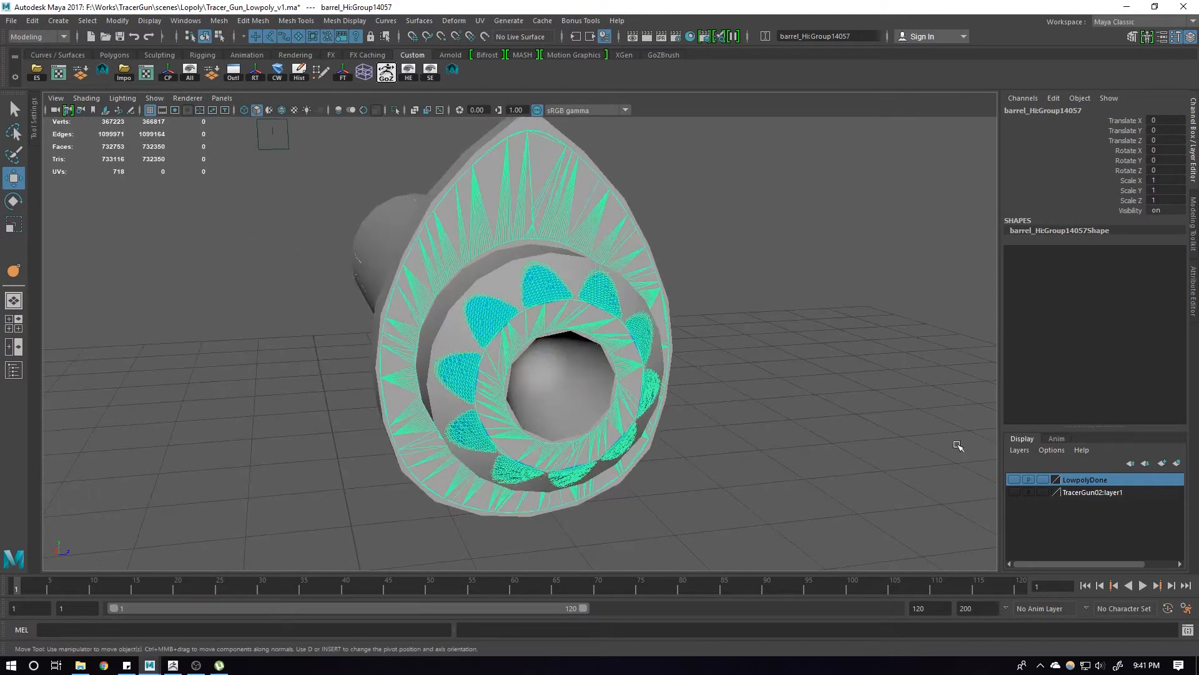
Check the barrel against the other gun parts by briefly toggling the LowpolyDone and TracerGun02:layer1 layers' visibility
click(1015, 479)
click(1014, 479)
click(1016, 492)
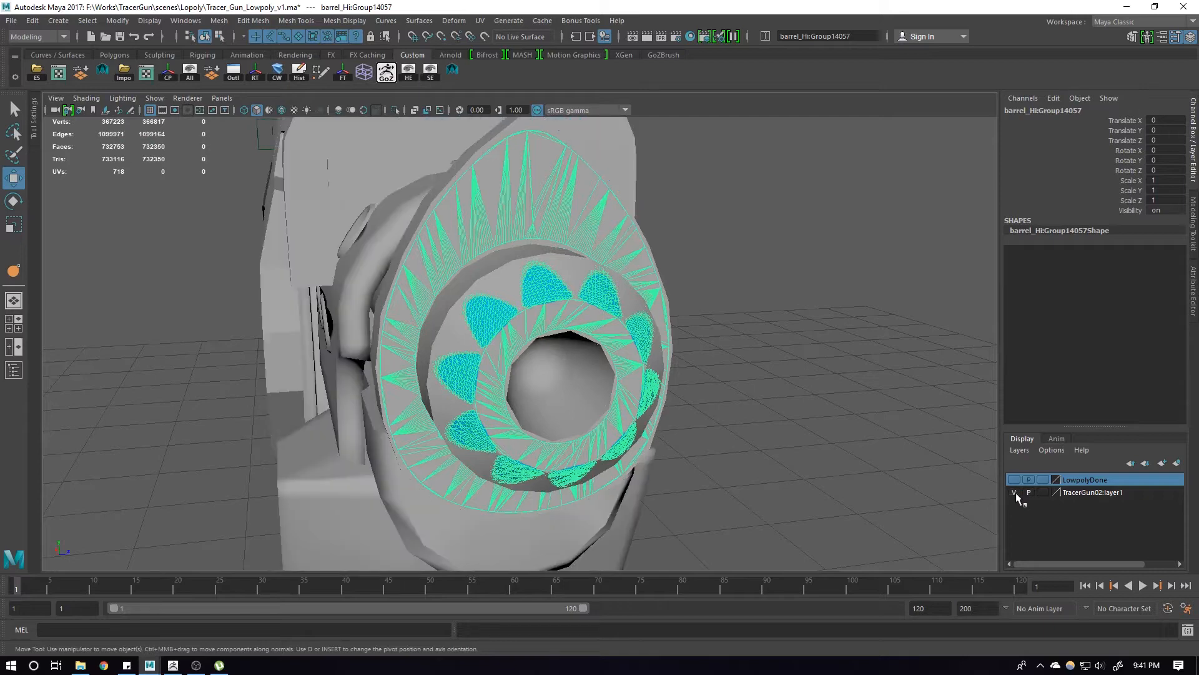
click(1015, 493)
alt+drag(780, 452, 604, 372)
scroll(650, 374, down, 2)
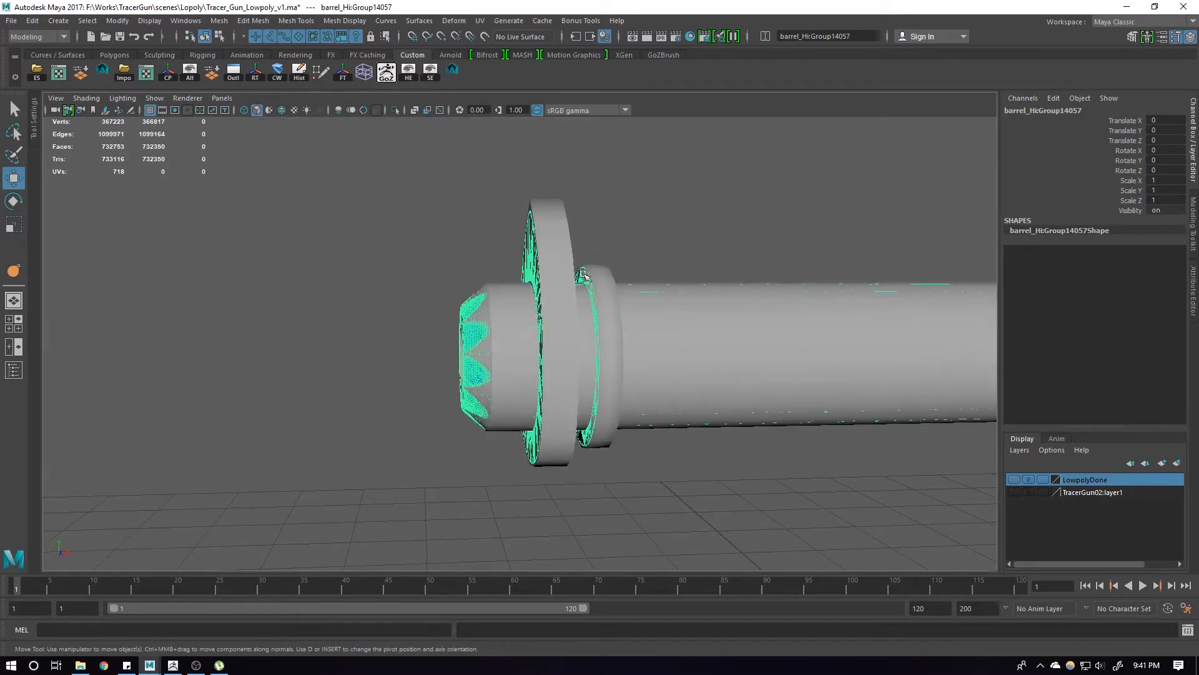
Isolate the low-poly barrel and delete its construction history
key(ctrl+z)
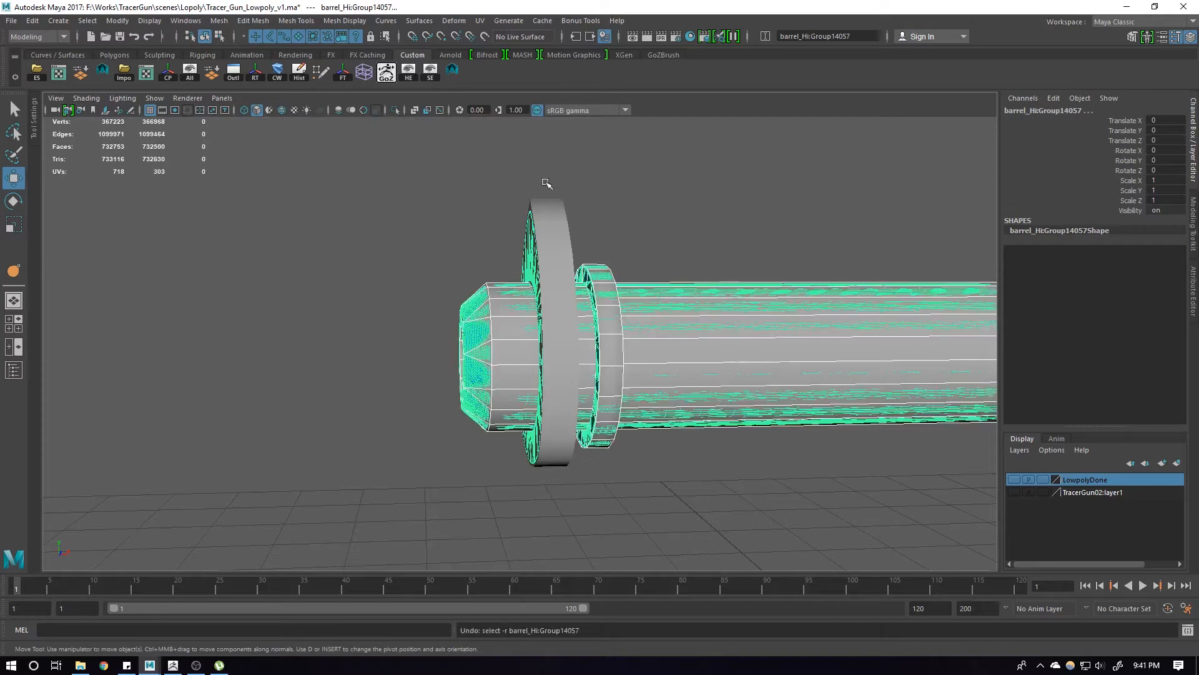
click(476, 332)
click(396, 110)
alt+drag(481, 209, 576, 301)
key(alt+shift+d)
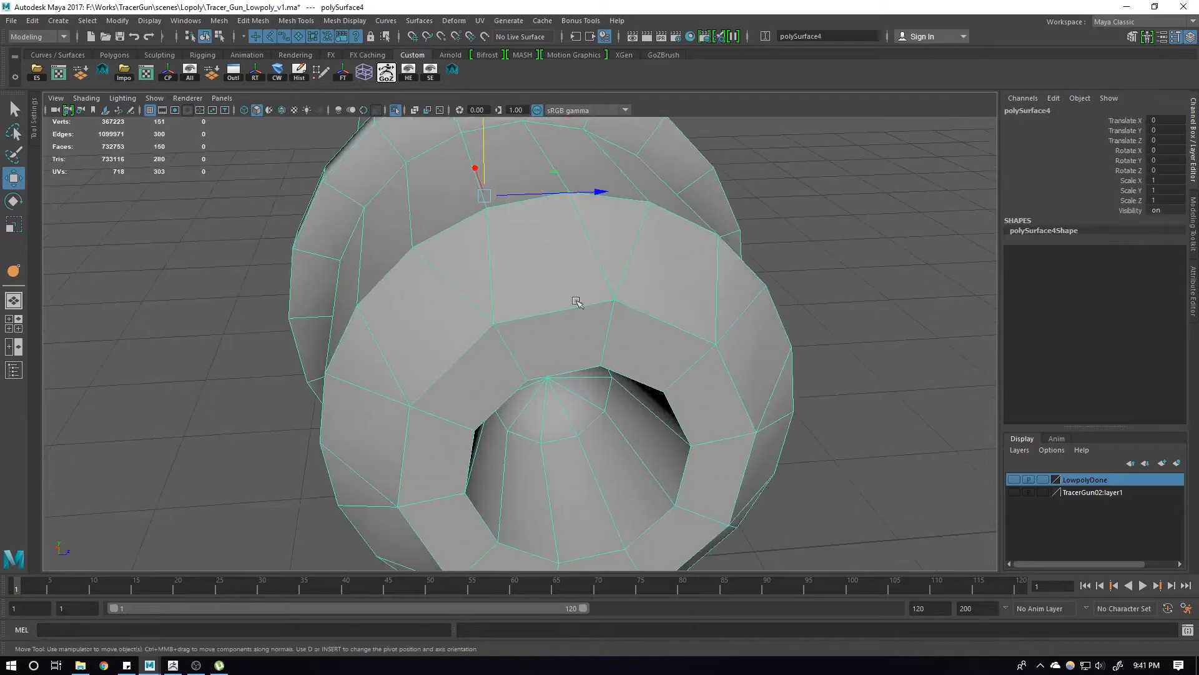
key(F10)
double_click(576, 304)
click(447, 232)
alt+drag(448, 233, 466, 253)
key(F8)
alt+drag(541, 249, 568, 300)
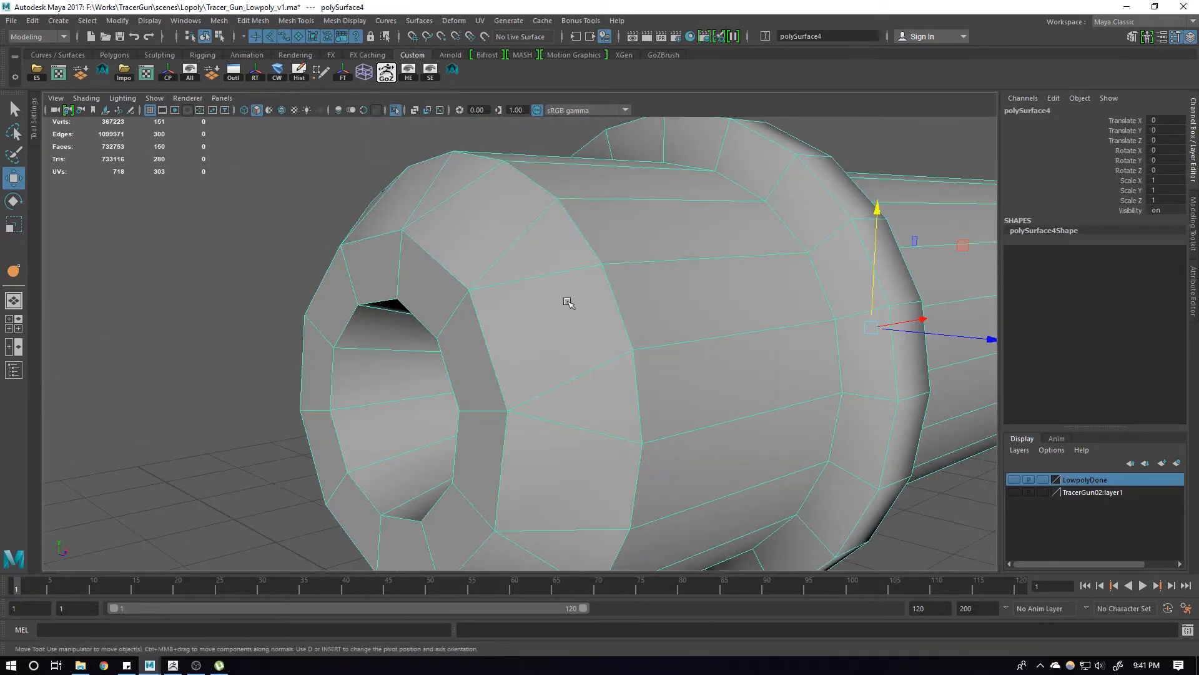
Try to collapse two edges on the outer border of the muzzle's bevel
key(F8)
shift+click(572, 226)
shift+right_drag(627, 233, 671, 169)
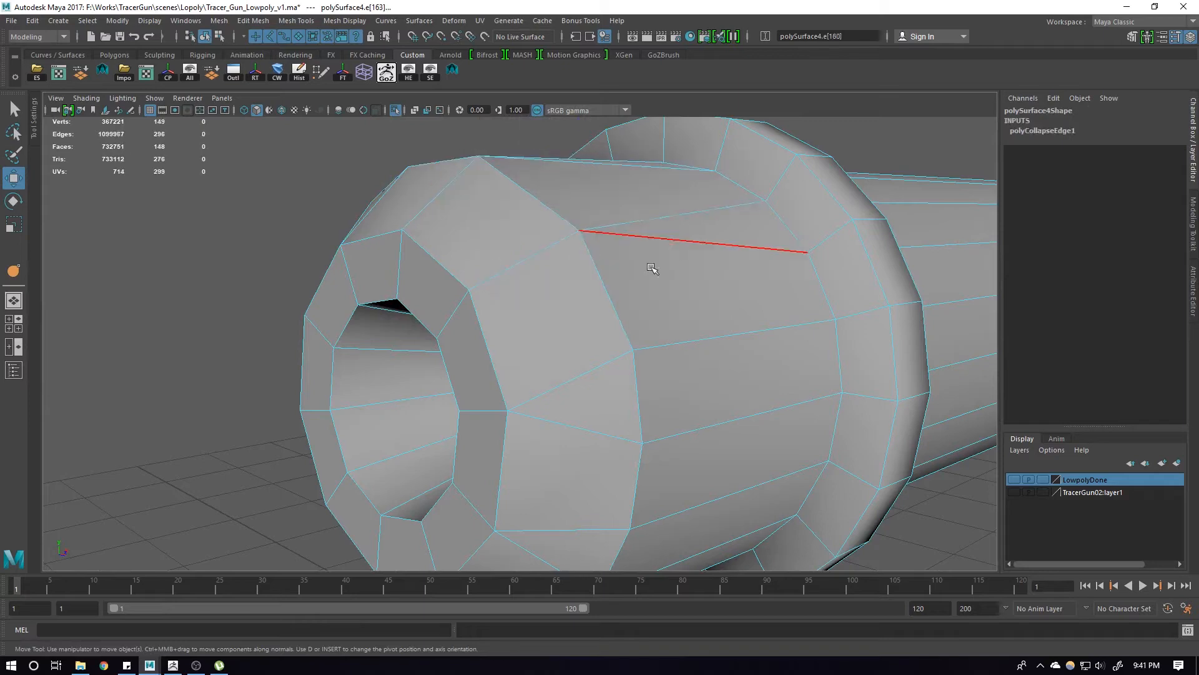
Undo the edge collapse on the muzzle's bevel
alt+drag(648, 266, 601, 190)
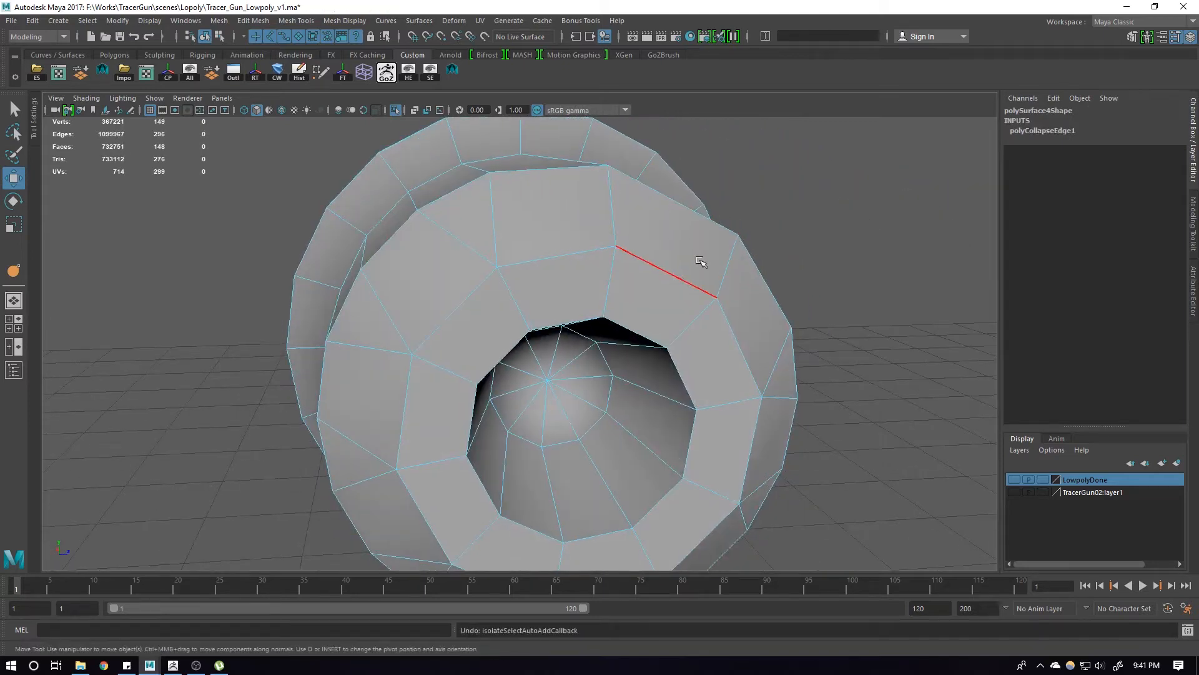
key(ctrl+z)
key(ctrl+z)
key(ctrl+z)
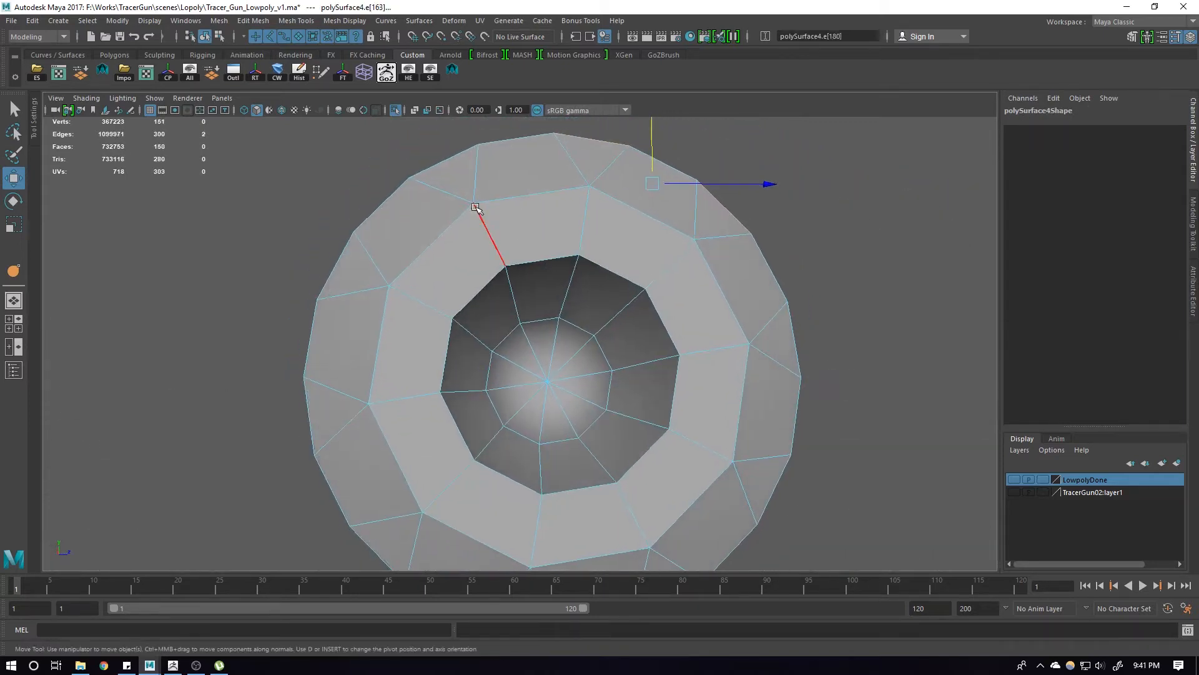
click(478, 211)
alt+drag(527, 232, 431, 261)
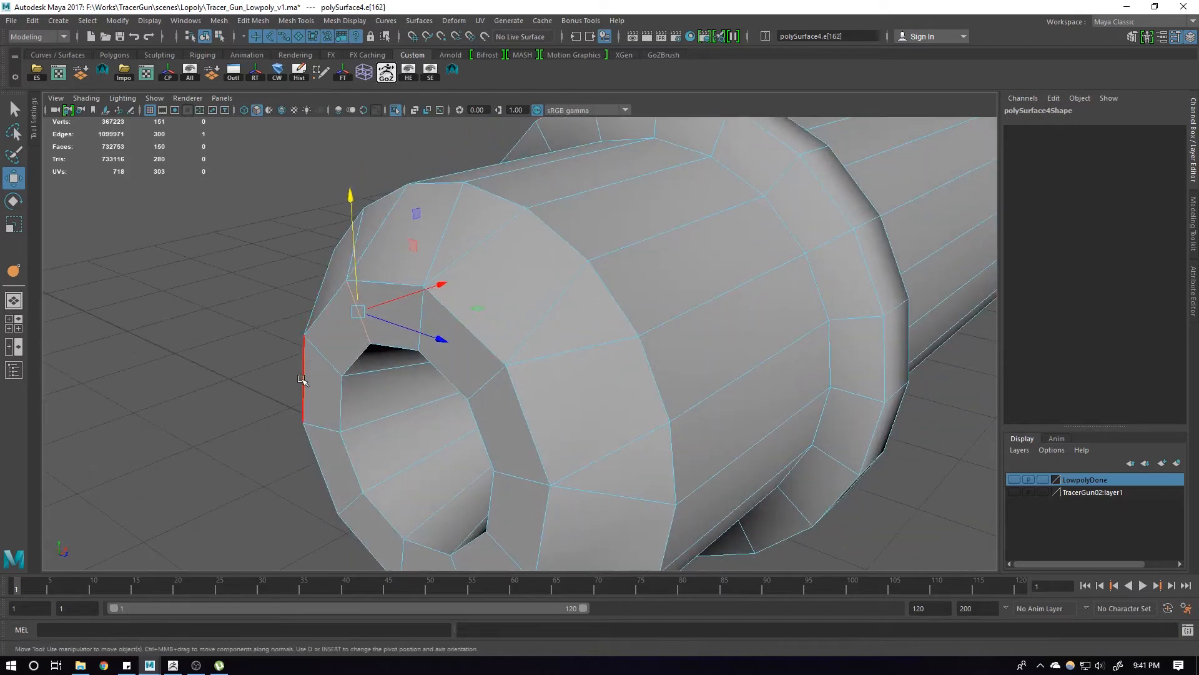
key(ctrl+z)
key(ctrl+z)
key(ctrl+z)
key(ctrl+z)
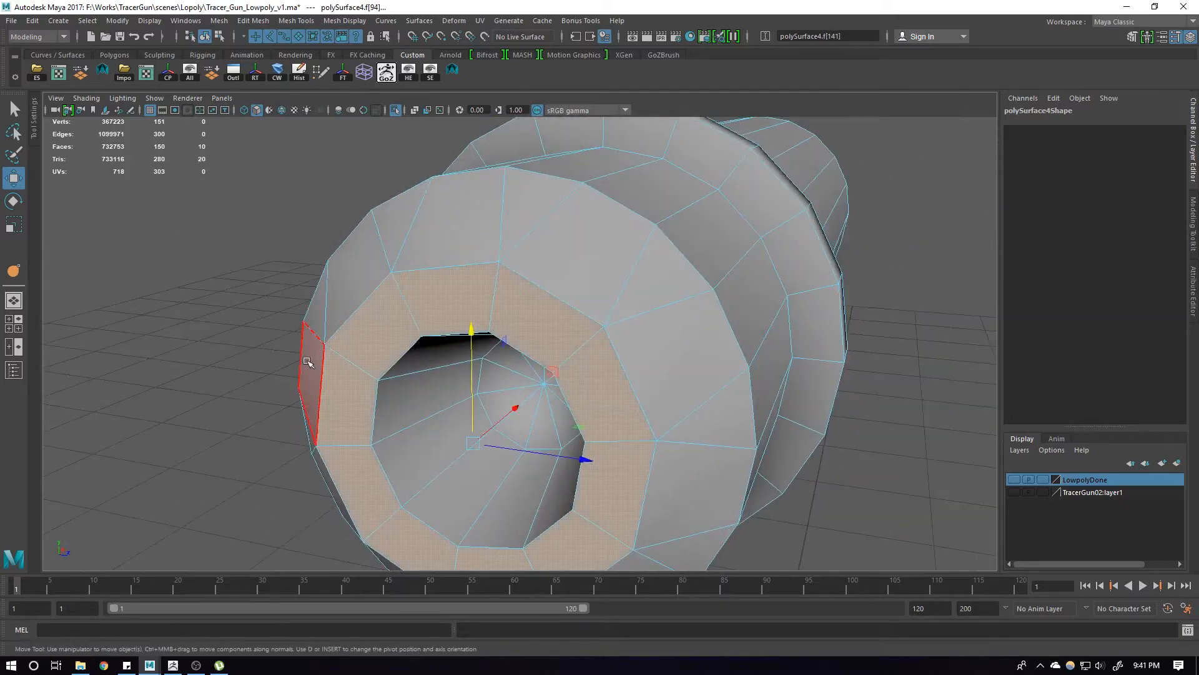
key(shift+z)
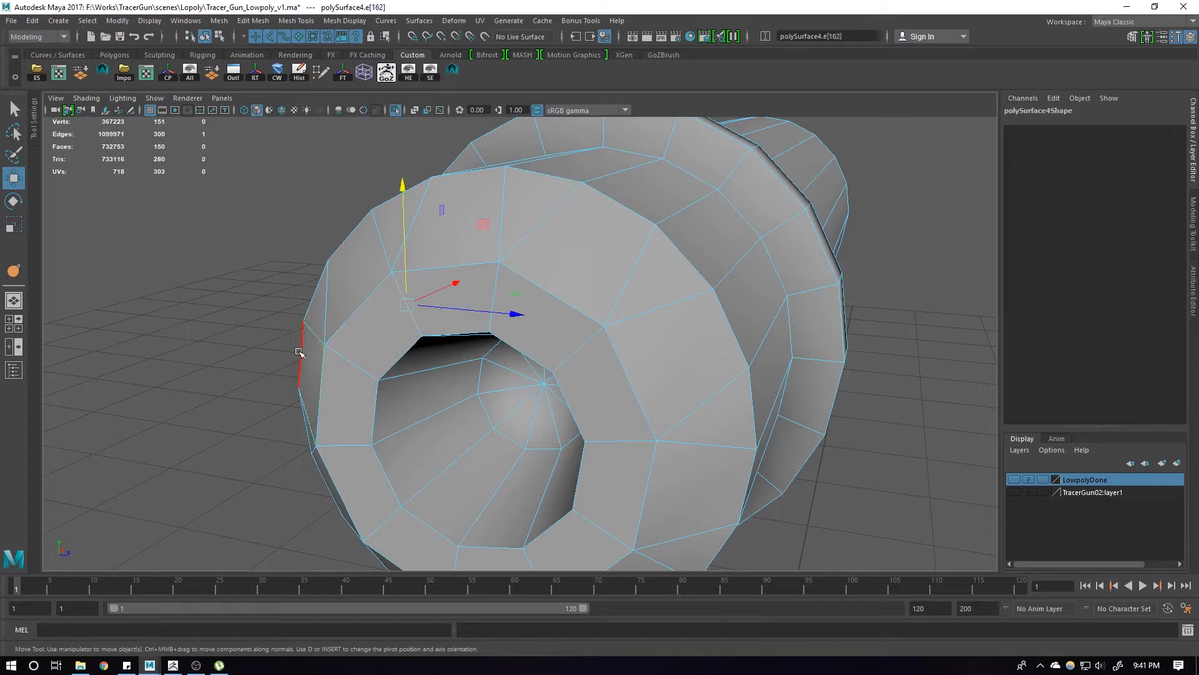
Try to merge two neighbouring vertices on the outer border of the muzzle's bevel
click(299, 351)
alt+drag(299, 352, 436, 307)
alt+drag(420, 259, 359, 257)
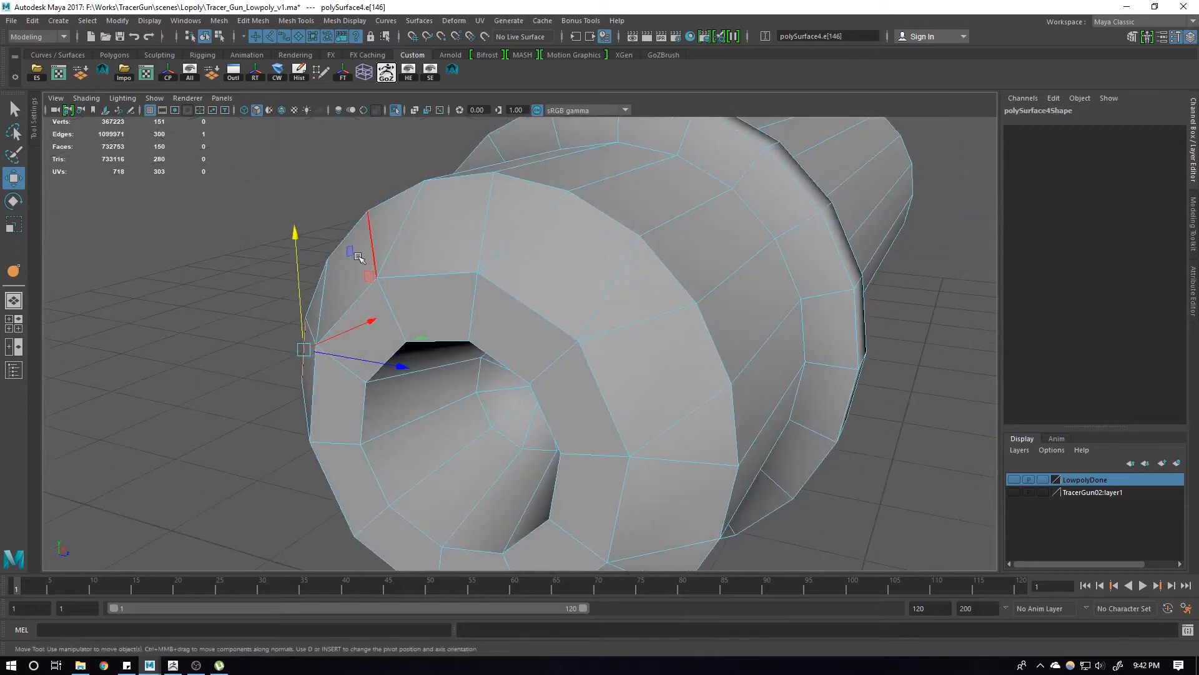
click(313, 292)
key(g)
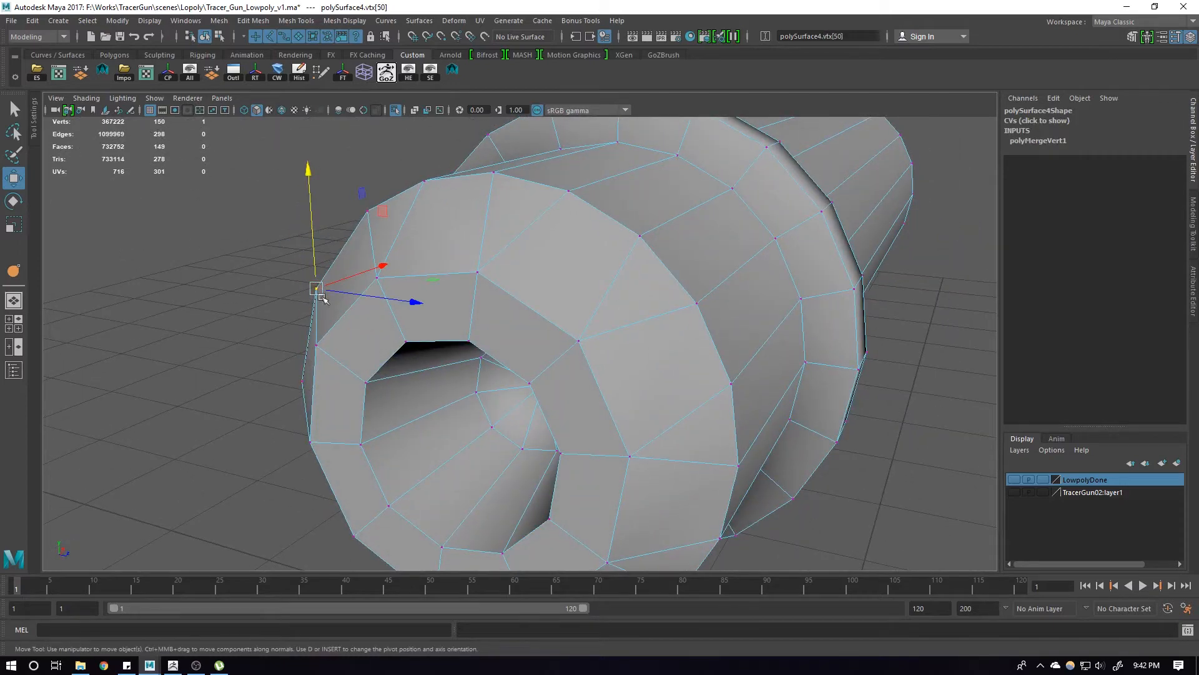
Switch the viewport to use all lights and examine the barrel's silhouette around the muzzle in object mode
key(7)
alt+drag(415, 327, 341, 326)
key(F8)
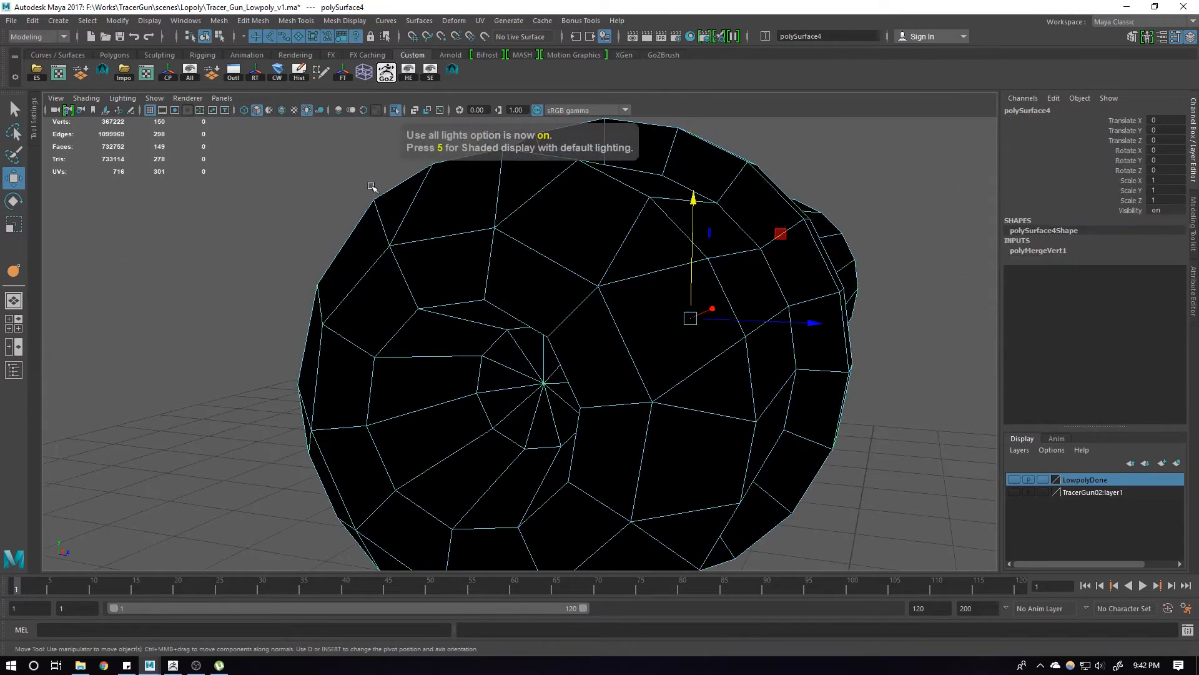
scroll(420, 287, down, 3)
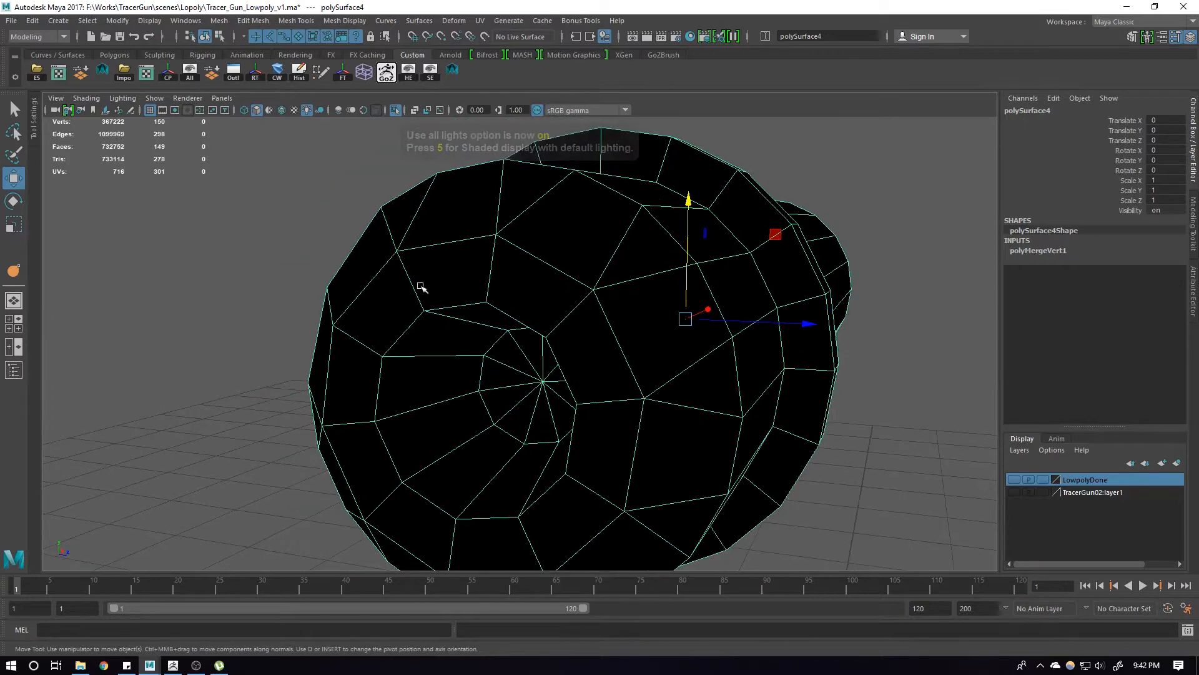
Undo the vertex merge on the muzzle's bevel and return to object mode
right_drag(363, 278, 358, 255)
key(ctrl+z)
key(ctrl+z)
key(ctrl+z)
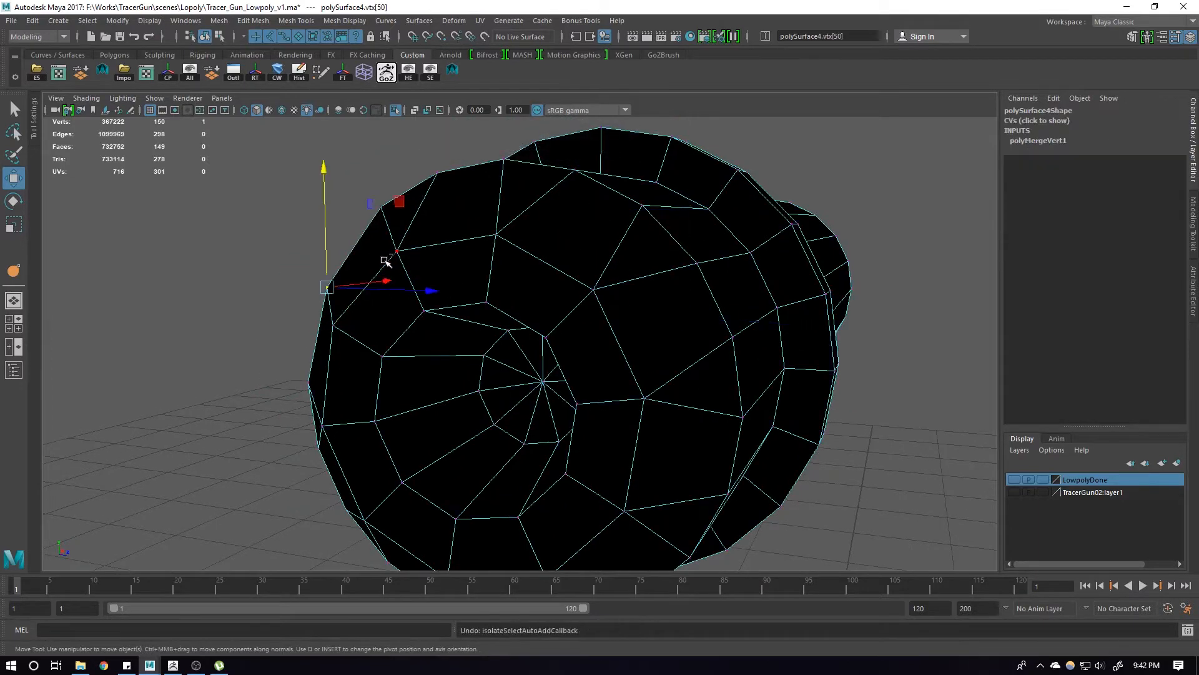
key(ctrl+z)
key(F8)
alt+drag(349, 367, 314, 370)
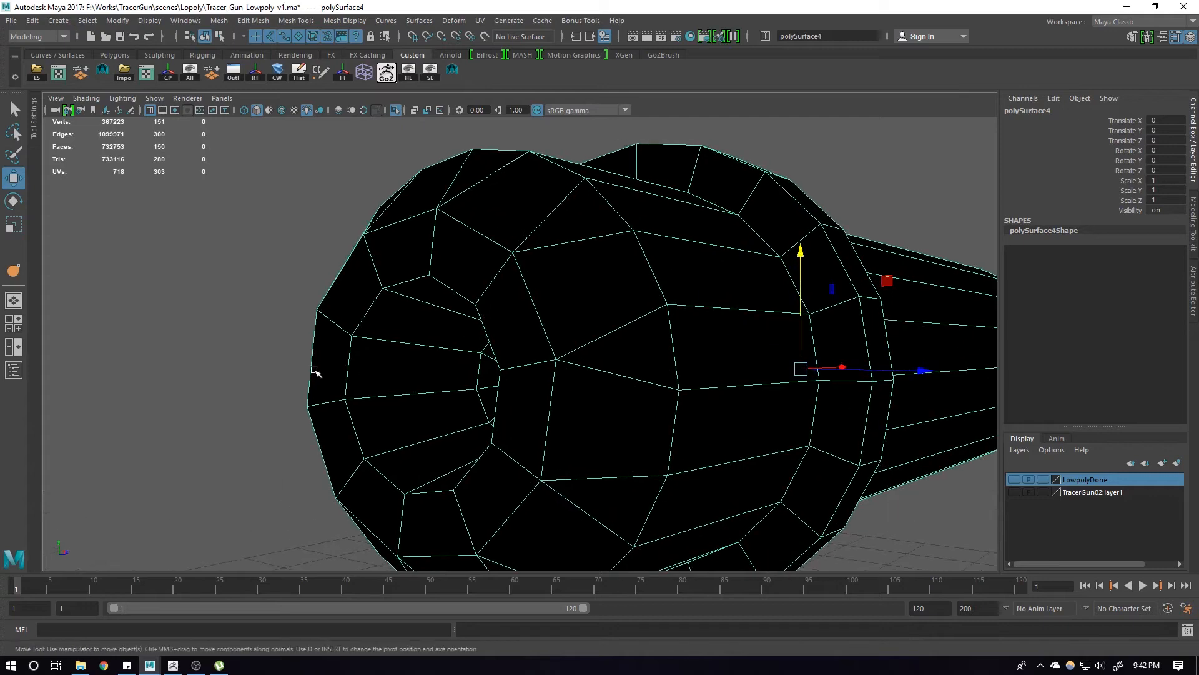
Undo the last merge-to-center on the barrel's front vertices and display the model in textured shading
right_drag(314, 370, 350, 269)
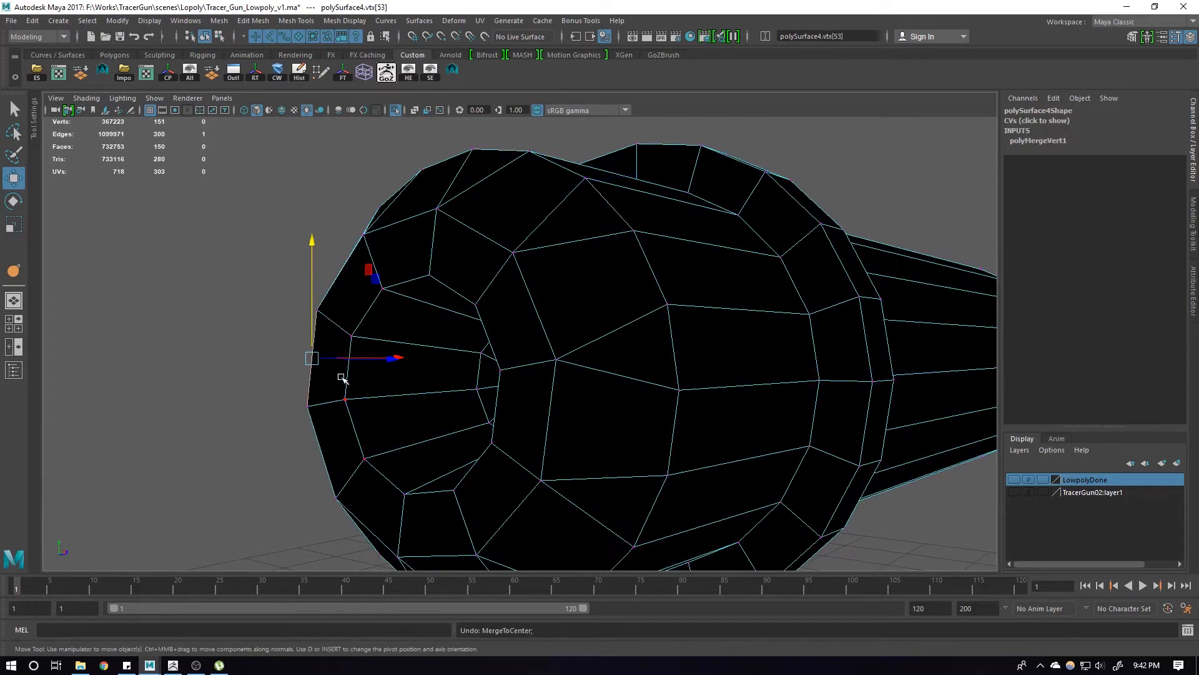
key(ctrl+z)
alt+drag(343, 375, 391, 343)
key(6)
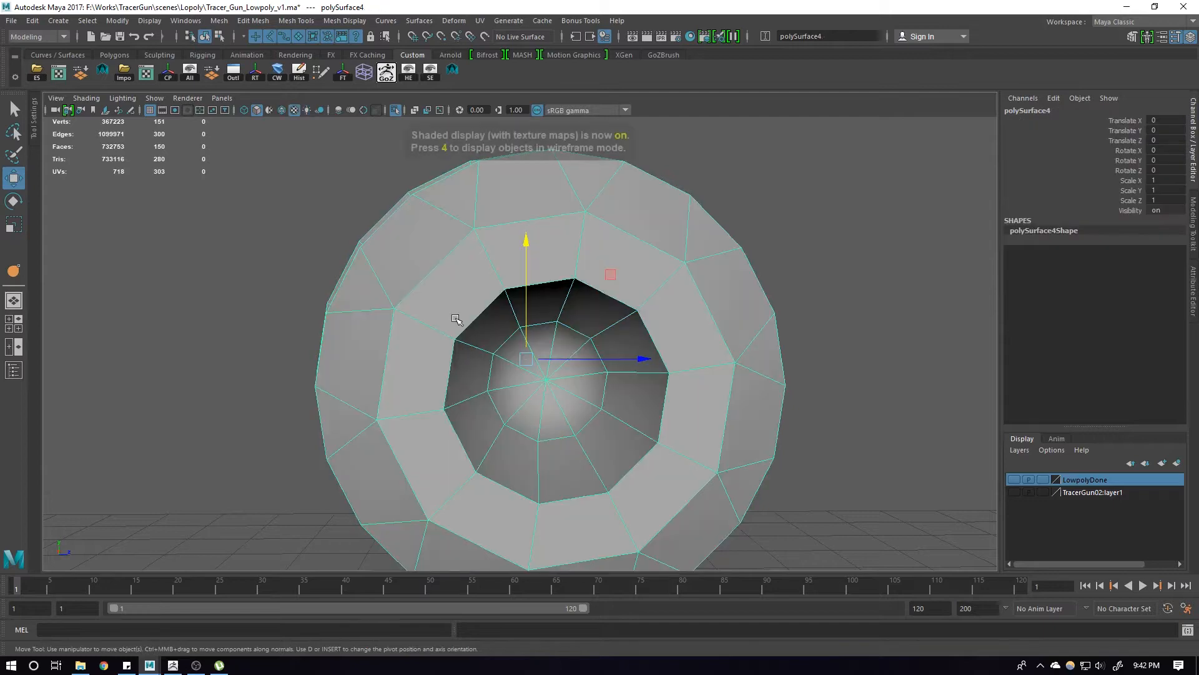
mouse_move(456, 321)
alt+mouse_down()
mouse_move(543, 343)
mouse_move(538, 353)
alt+mouse_up()
right_drag(543, 384, 548, 361)
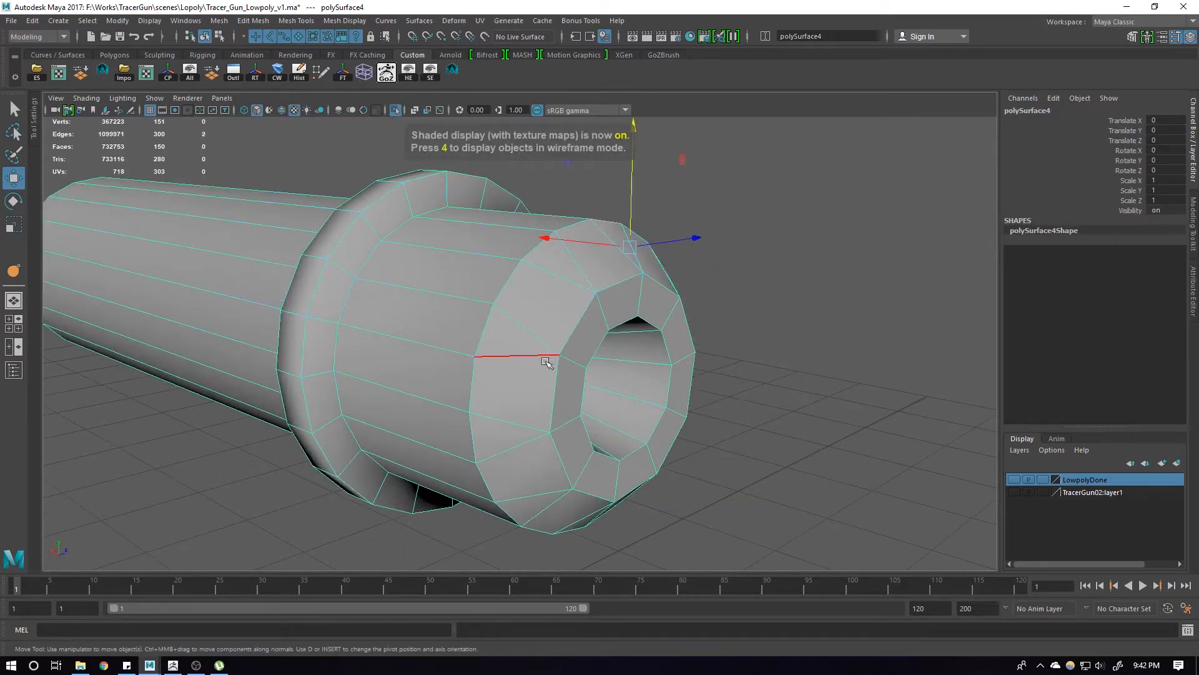
Examine the barrel's chamfered tip, collar and silhouette from several angles, with and without its wireframe
alt+drag(550, 360, 392, 339)
right_drag(392, 339, 377, 304)
click(379, 306)
alt+drag(379, 306, 490, 362)
click(378, 344)
right_drag(586, 324, 621, 292)
alt+right_drag(816, 293, 706, 331)
alt+drag(706, 331, 752, 340)
click(752, 340)
alt+right_drag(588, 346, 637, 343)
mouse_move(637, 342)
alt+mouse_down()
mouse_move(612, 337)
mouse_move(650, 343)
alt+mouse_up()
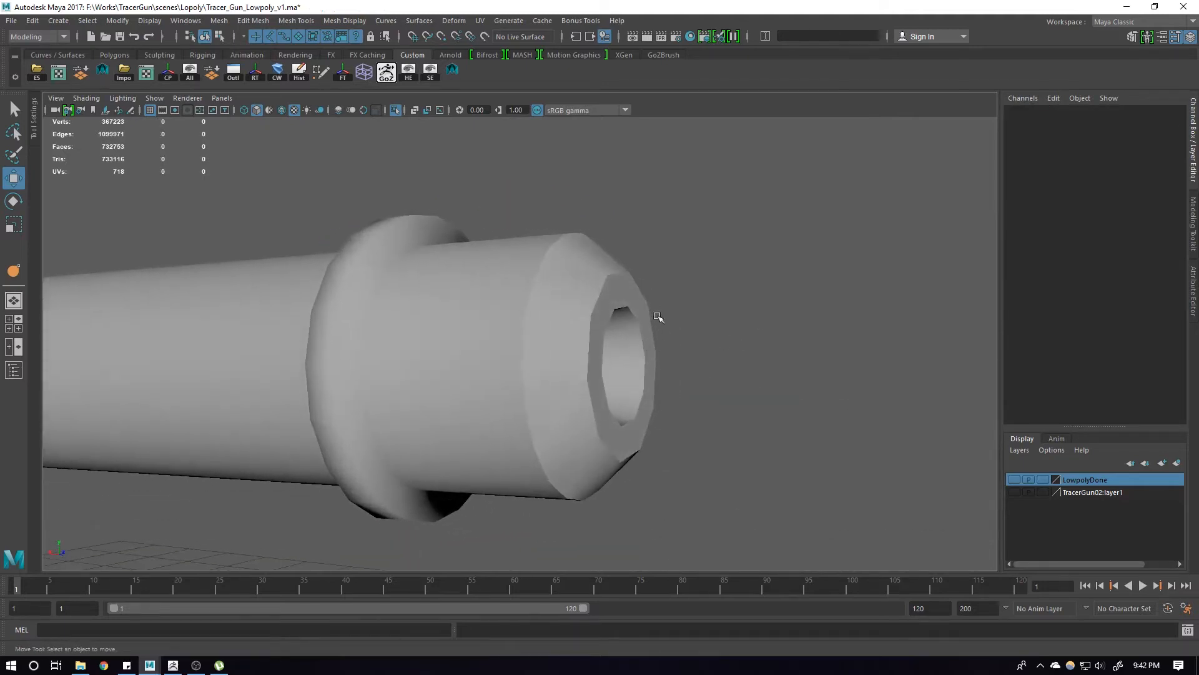
alt+drag(634, 425, 639, 321)
Try to collapse alternate edges around the outer rim of the barrel's front chamfer
click(664, 311)
key(F10)
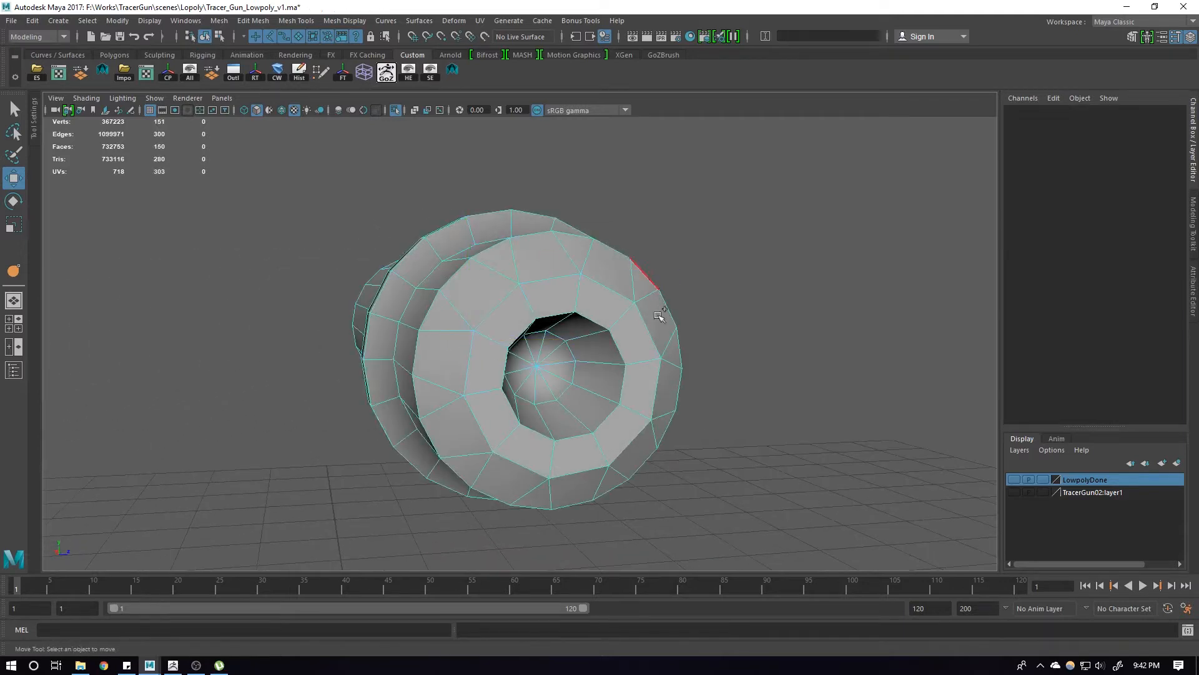
click(648, 277)
shift+click(660, 419)
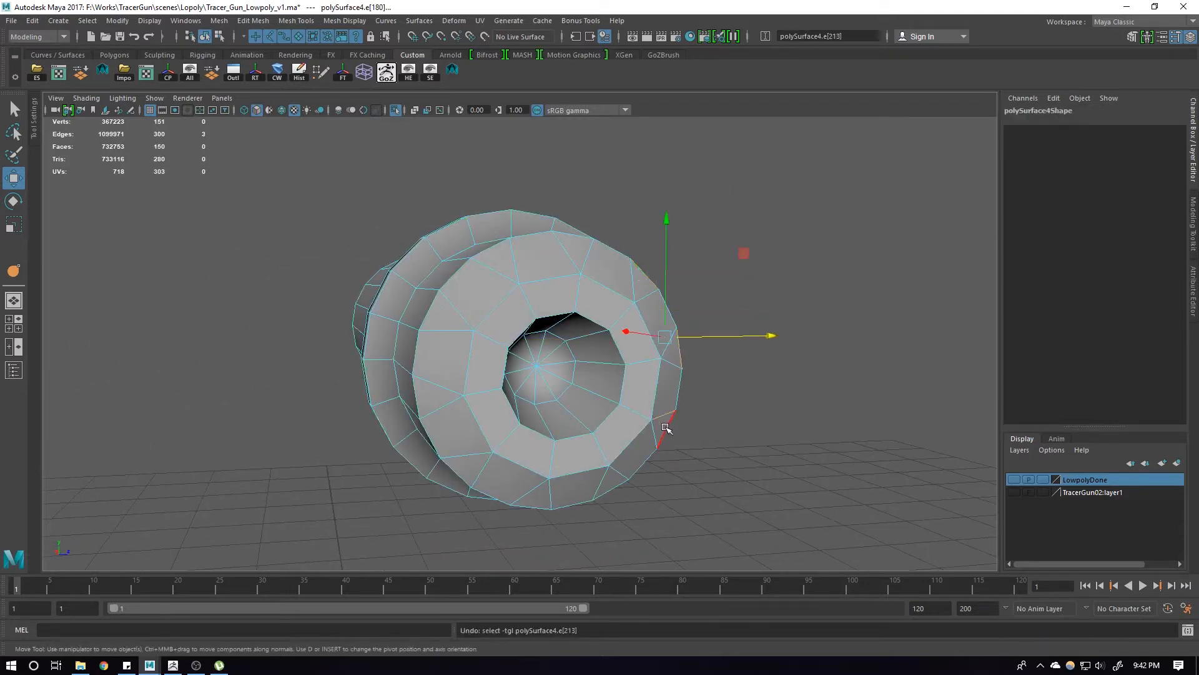
shift+right_drag(702, 410, 768, 375)
alt+drag(685, 348, 637, 313)
key(ctrl+z)
key(ctrl+z)
key(F8)
key(ctrl+z)
click(638, 313)
Try to collapse the matching rim edges at both ends of the barrel section in front of the collar
scroll(641, 310, up, 3)
alt+middle_drag(745, 278, 761, 314)
alt+drag(761, 314, 603, 340)
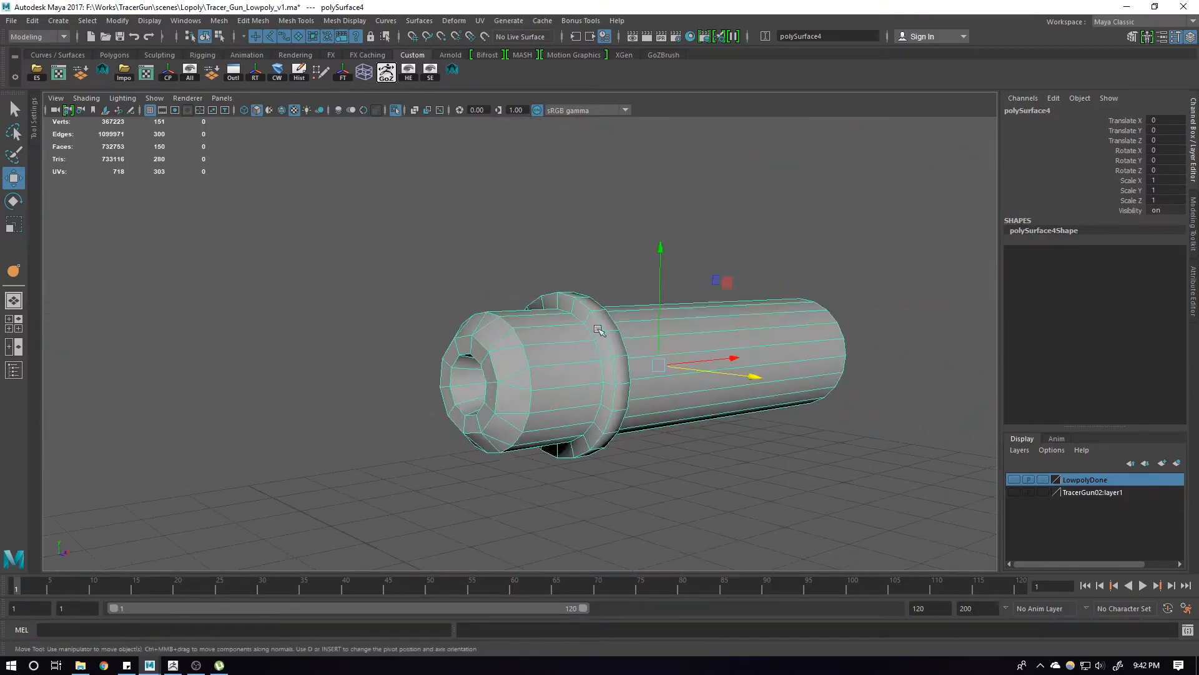
scroll(537, 345, up, 2)
scroll(649, 377, up, 3)
right_drag(657, 378, 671, 318)
click(675, 318)
shift+click(520, 326)
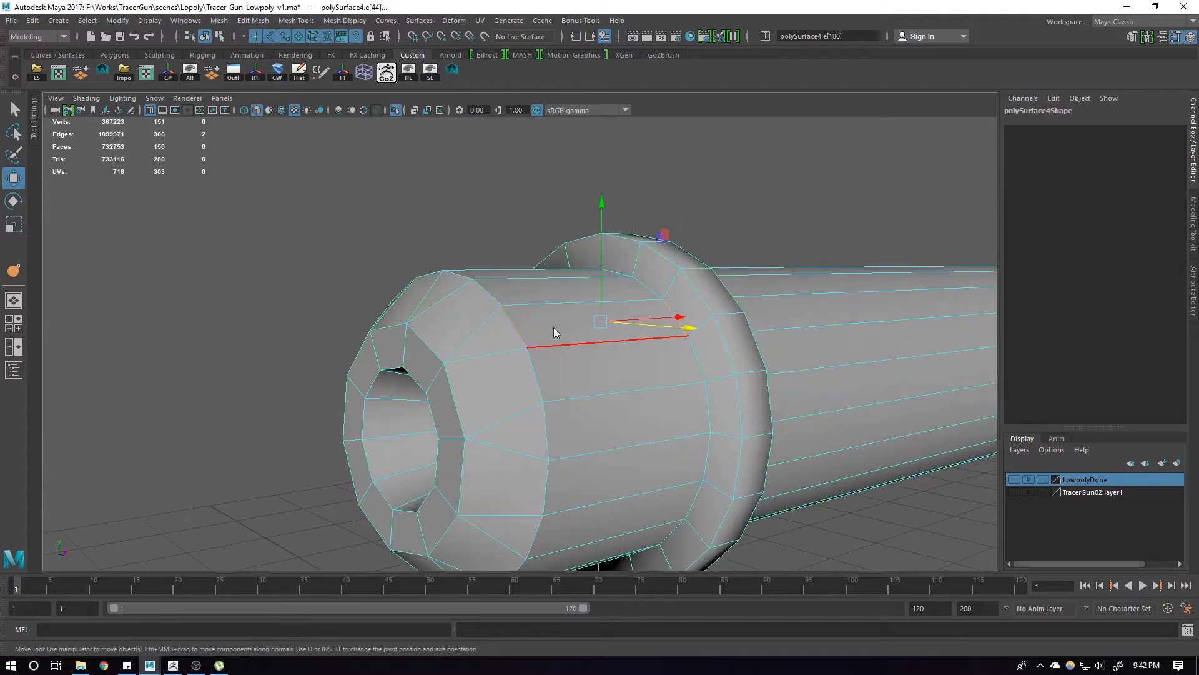
shift+right_drag(554, 331, 616, 309)
alt+drag(609, 306, 636, 312)
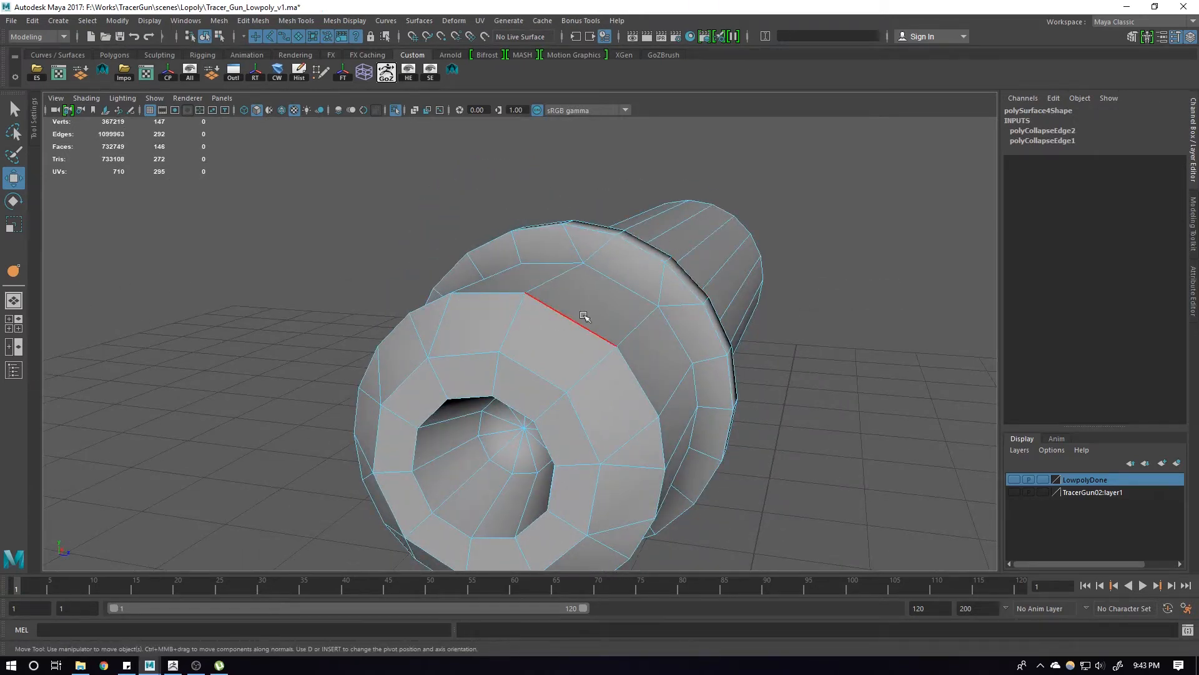
key(ctrl+z)
key(ctrl+z)
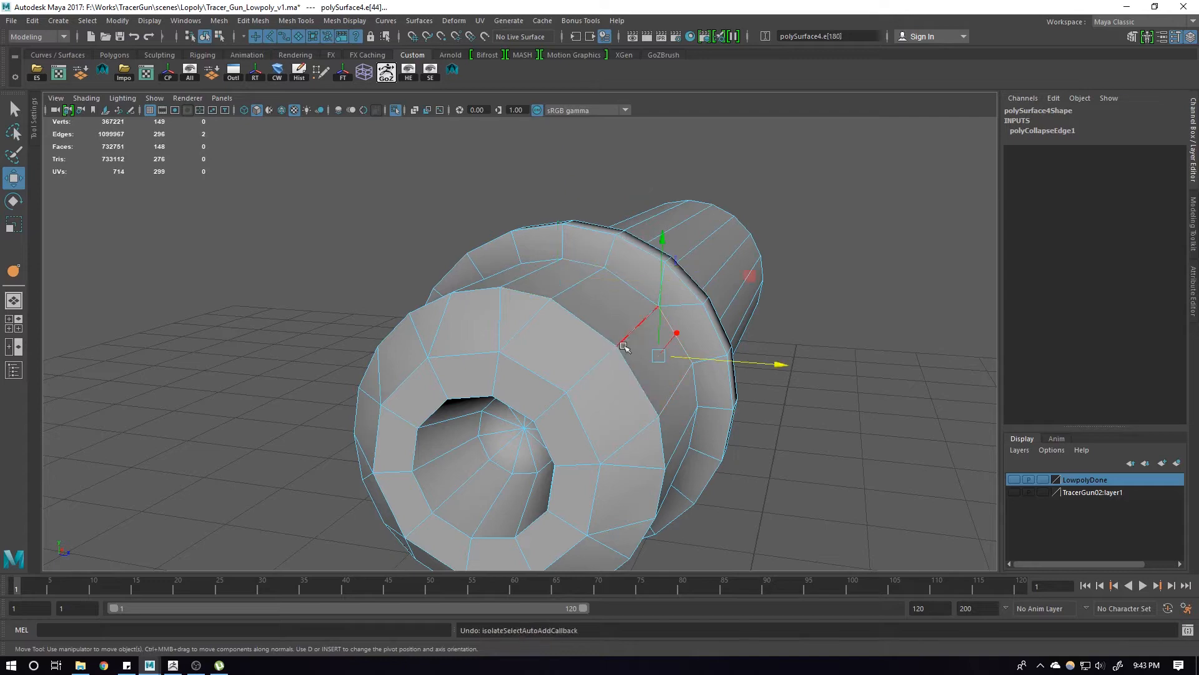
key(ctrl+z)
key(F8)
Collapse every other edge of the inner ring at the closed end of the barrel's bore
alt+drag(623, 346, 538, 240)
click(538, 241)
scroll(541, 321, up, 4)
alt+drag(541, 321, 573, 351)
scroll(587, 361, up, 4)
click(609, 371)
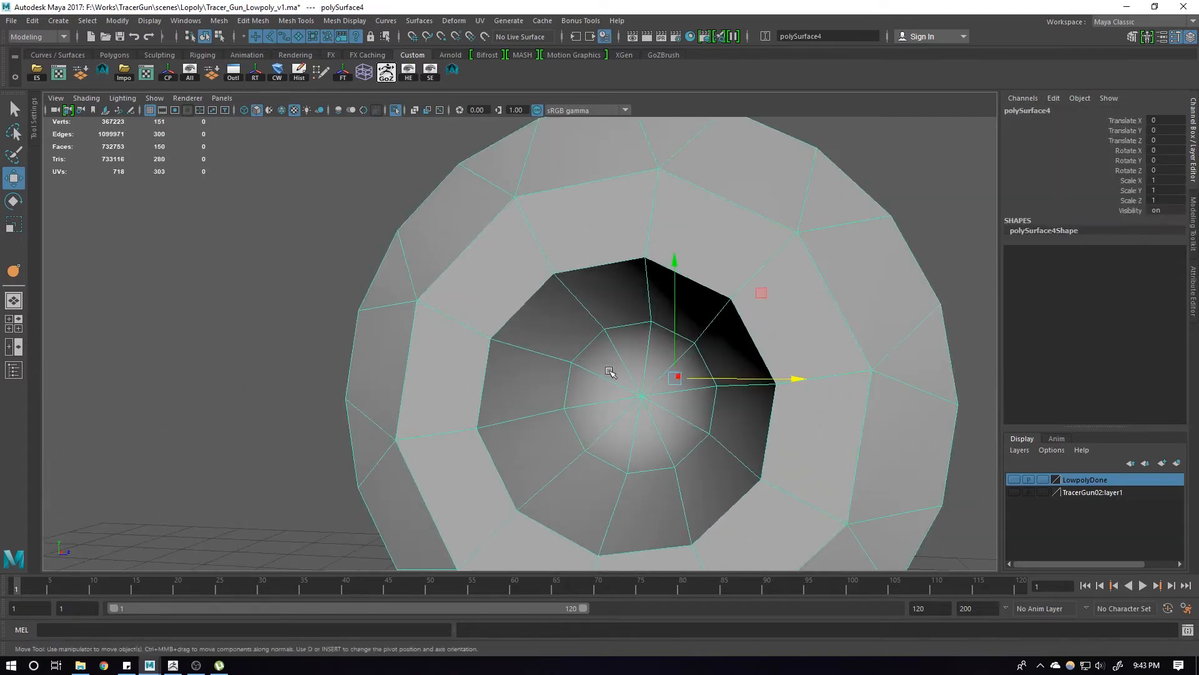
right_drag(610, 388, 593, 356)
shift+click(572, 425)
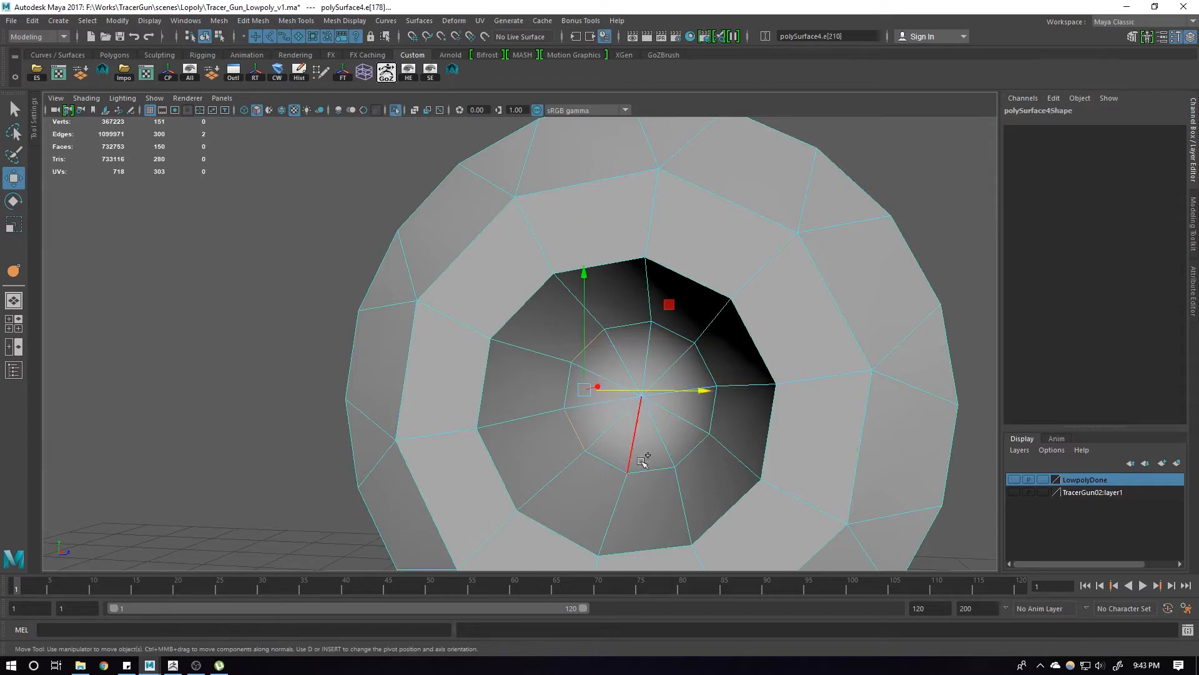
shift+click(645, 467)
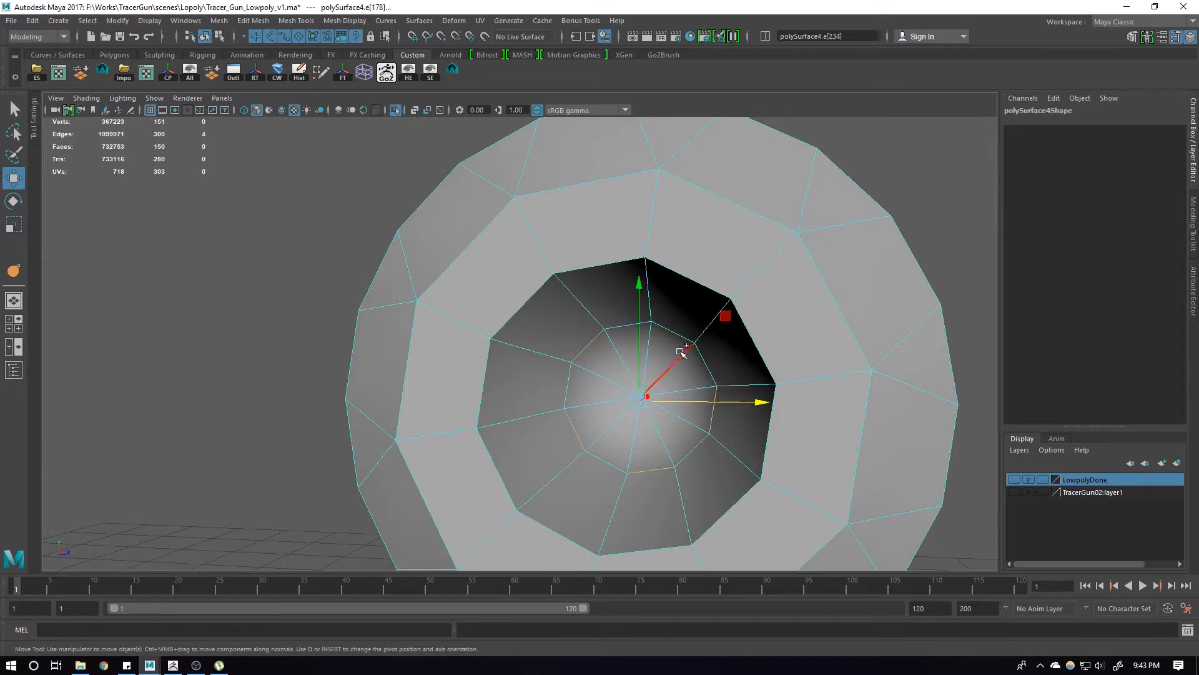
shift+right_drag(698, 341, 642, 364)
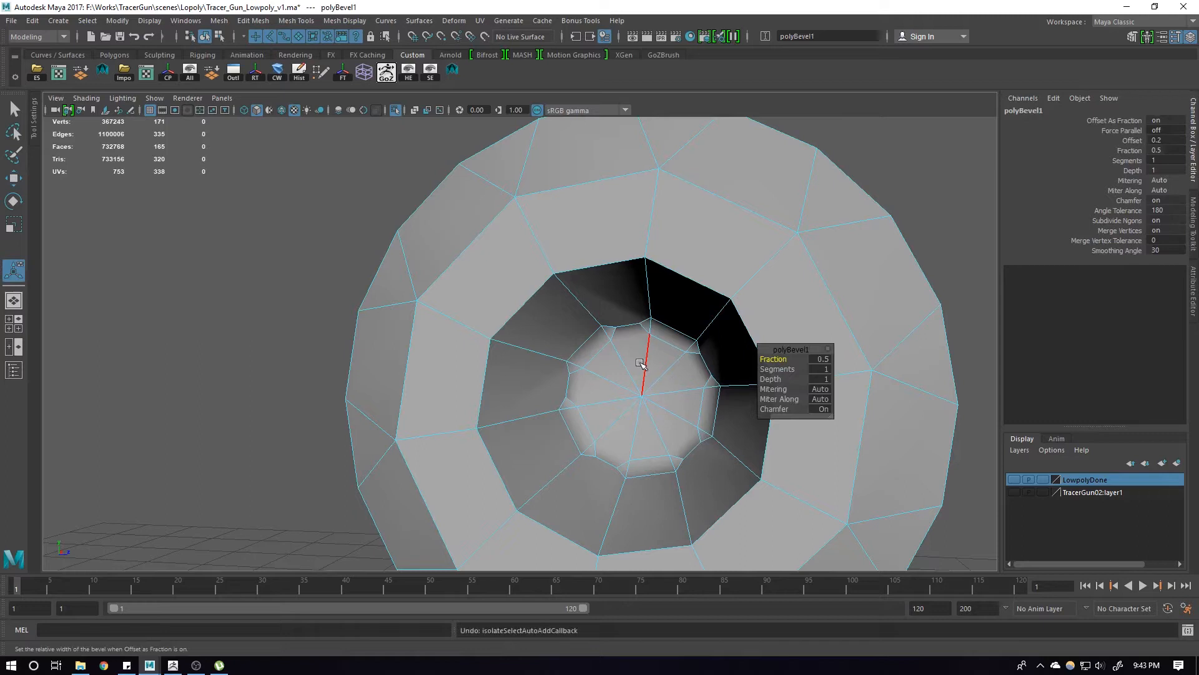
key(ctrl+z)
shift+right_drag(666, 324, 673, 317)
alt+drag(668, 396, 700, 425)
Delete the redundant edges meeting at the center of the bore's end cap
click(626, 410)
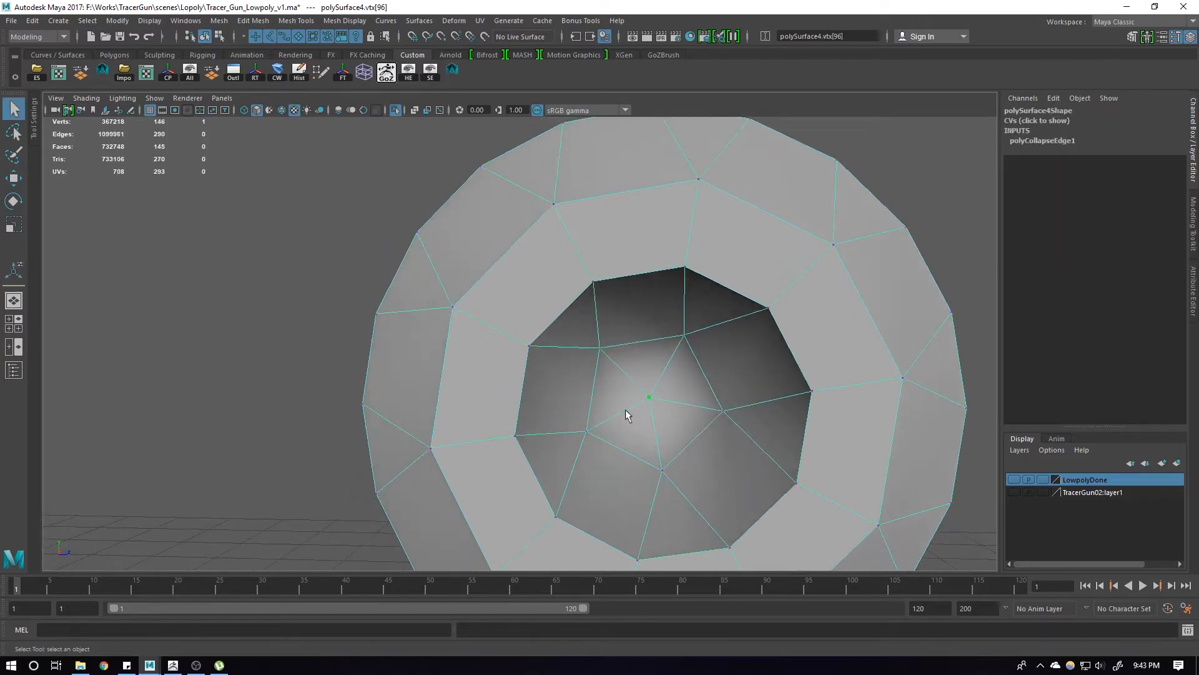
shift+click(632, 391)
key(Delete)
click(705, 407)
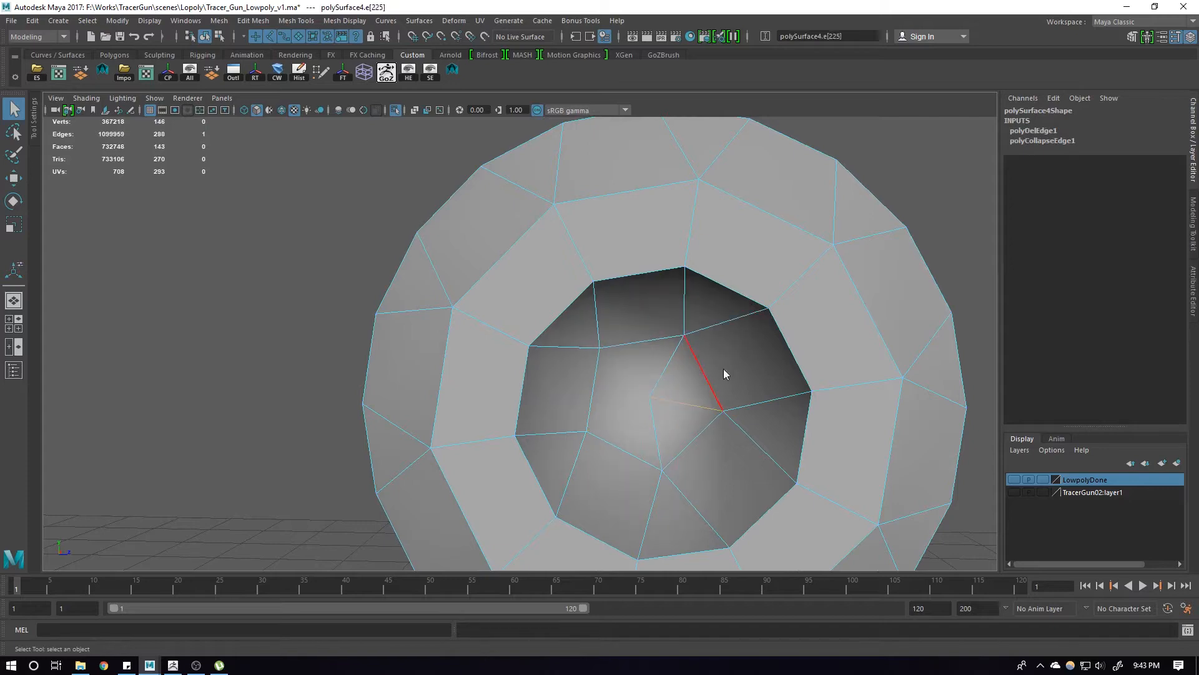
key(Delete)
scroll(665, 431, down, 3)
mouse_move(664, 434)
alt+mouse_down()
mouse_move(699, 402)
mouse_move(656, 418)
mouse_move(701, 421)
mouse_move(684, 422)
alt+mouse_up()
Return to object mode and delete the barrel's construction history
key(F8)
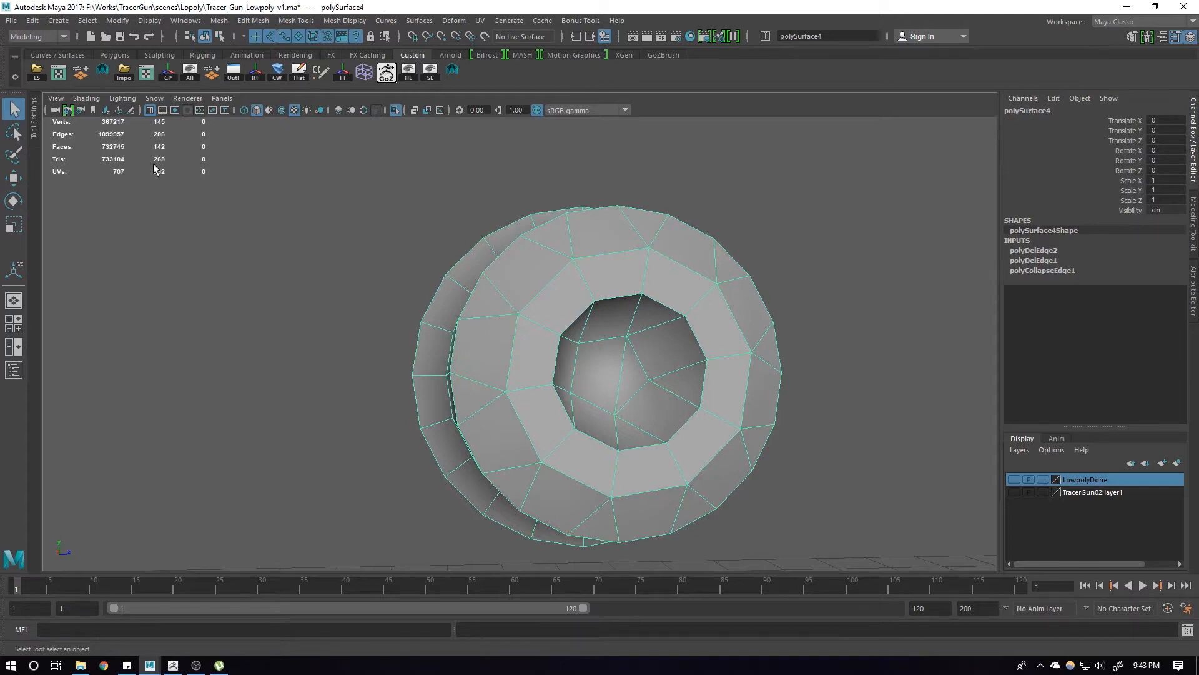
alt+drag(508, 289, 475, 381)
key(alt+shift+d)
Compare the barrel's rear shaft with the gun by temporarily leaving isolation and showing TracerGun02:layer1
alt+middle_drag(794, 398, 637, 402)
alt+drag(637, 402, 665, 405)
alt+right_drag(666, 404, 798, 423)
alt+middle_drag(798, 423, 640, 413)
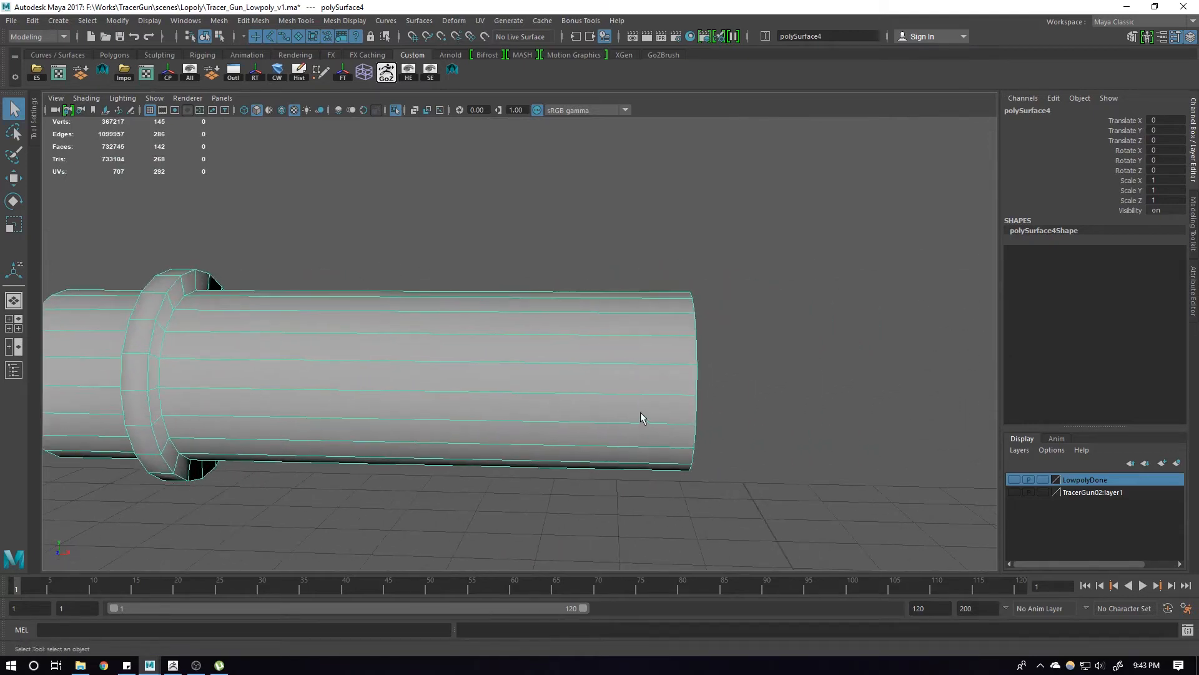
click(394, 112)
alt+drag(434, 152, 549, 298)
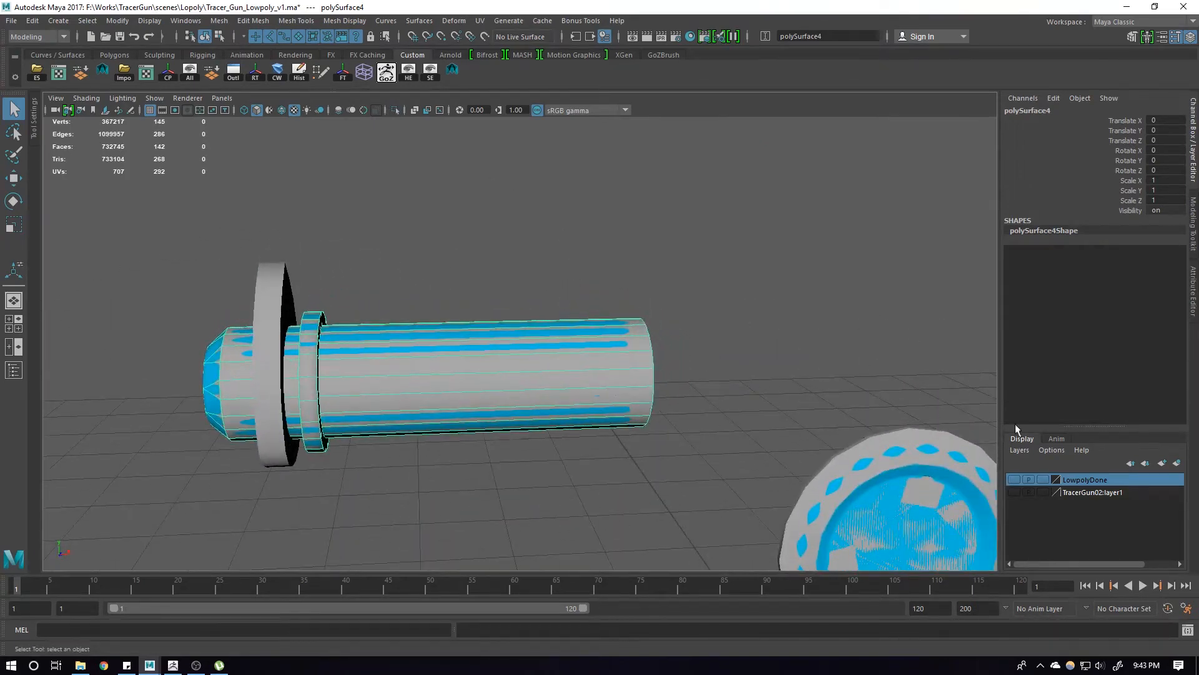
click(1014, 492)
alt+drag(487, 328, 636, 335)
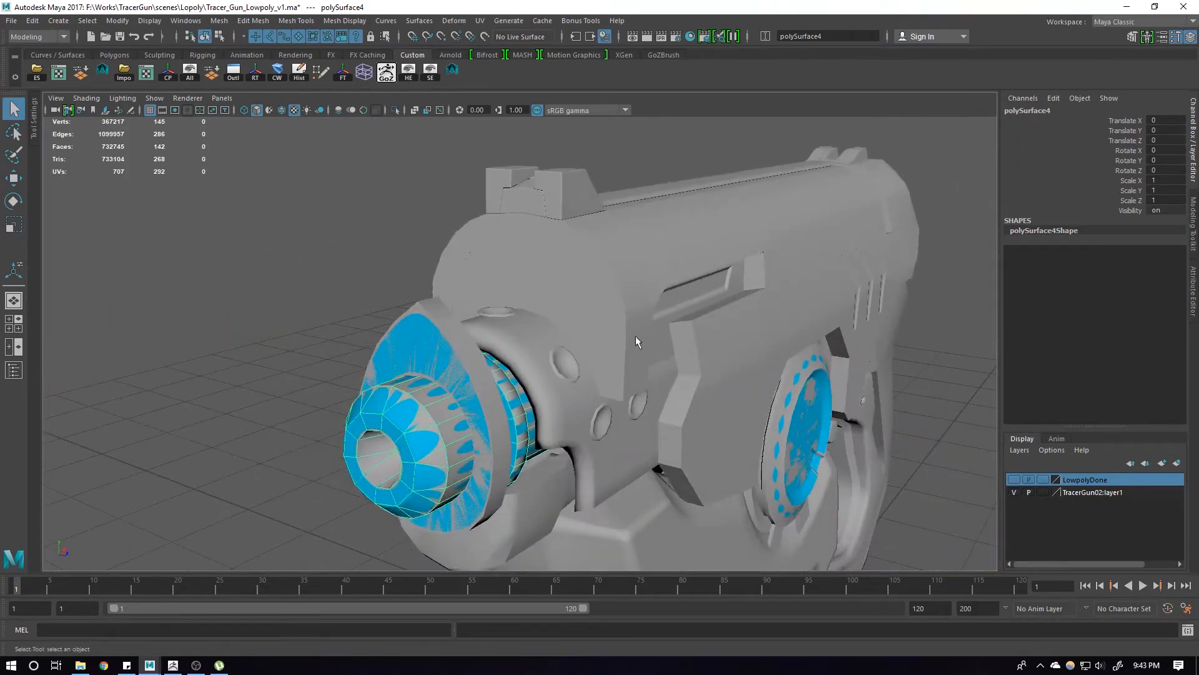
click(1013, 492)
alt+drag(794, 378, 653, 374)
scroll(631, 349, up, 3)
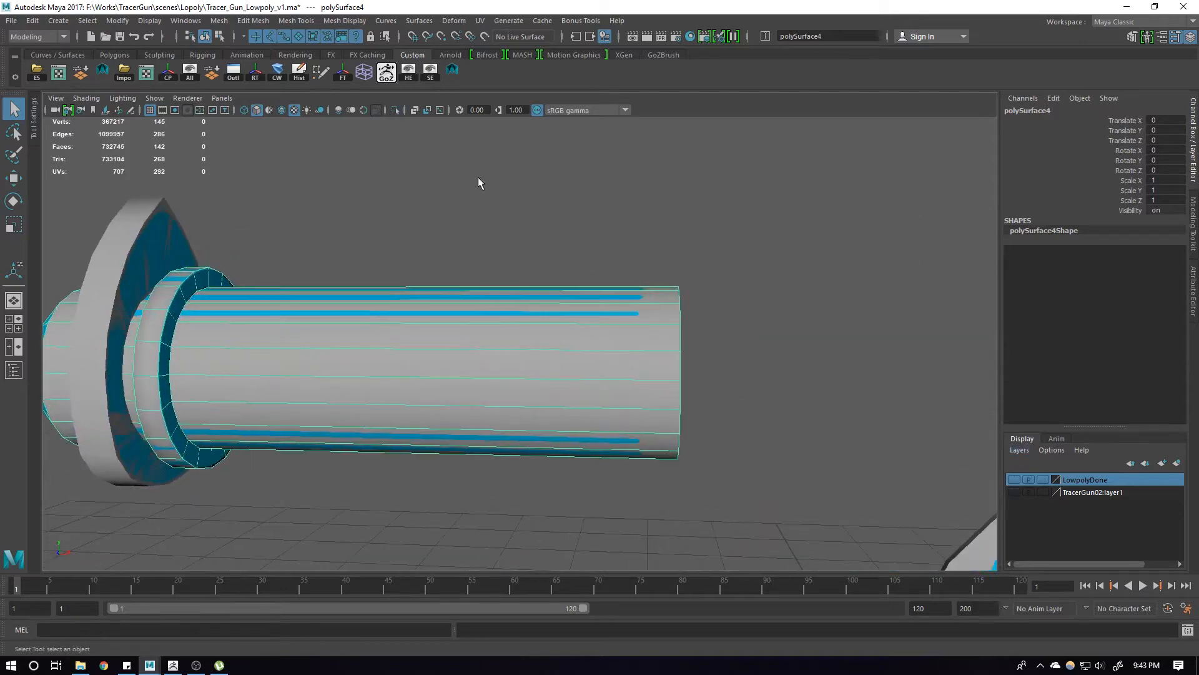
click(394, 110)
alt+drag(594, 325, 673, 326)
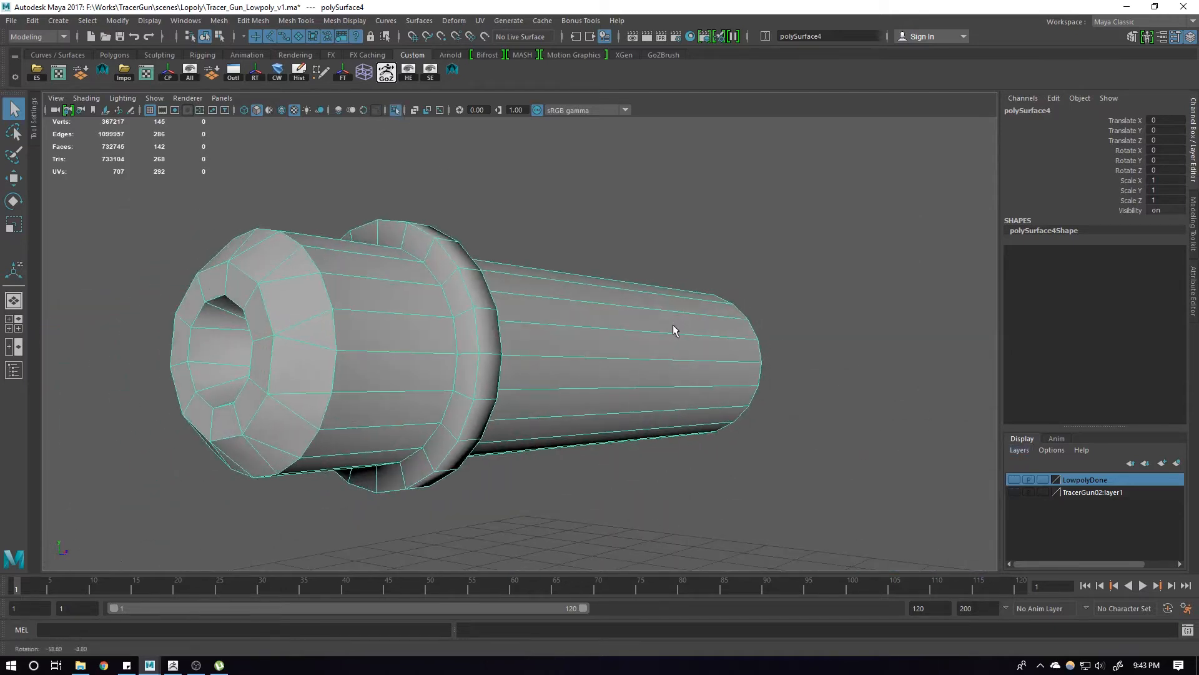
Collapse every other edge around the barrel's open rear end to halve its number of sides
right_drag(386, 350, 369, 296)
click(763, 357)
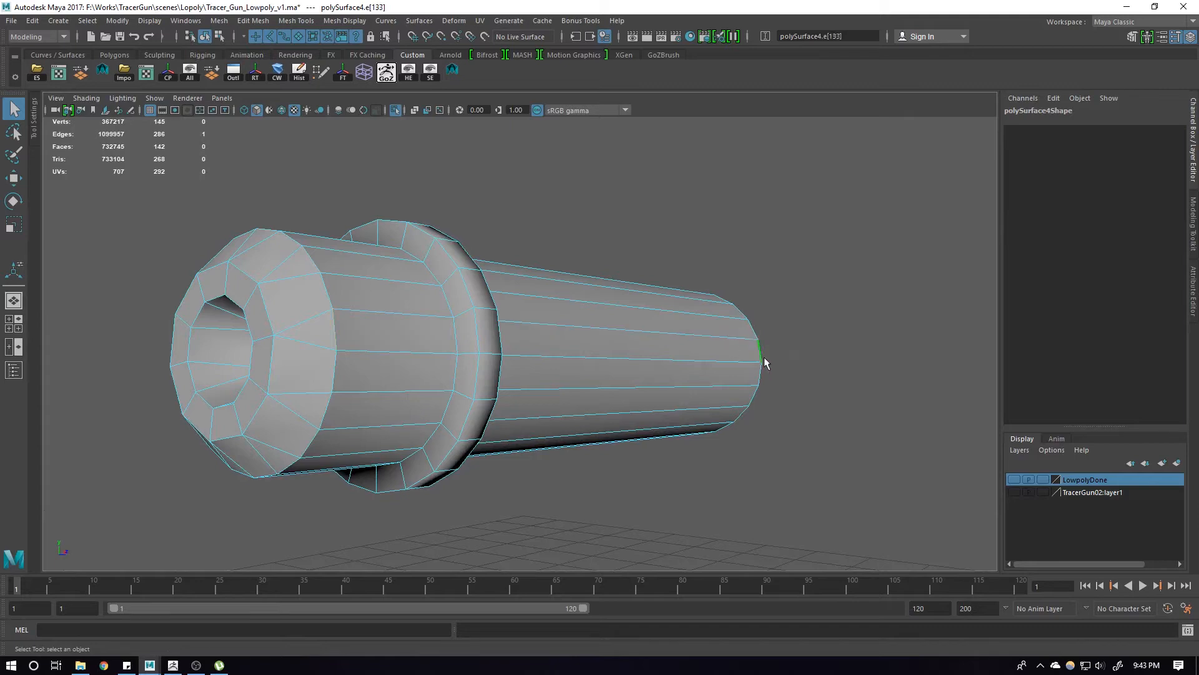
alt+drag(763, 357, 771, 380)
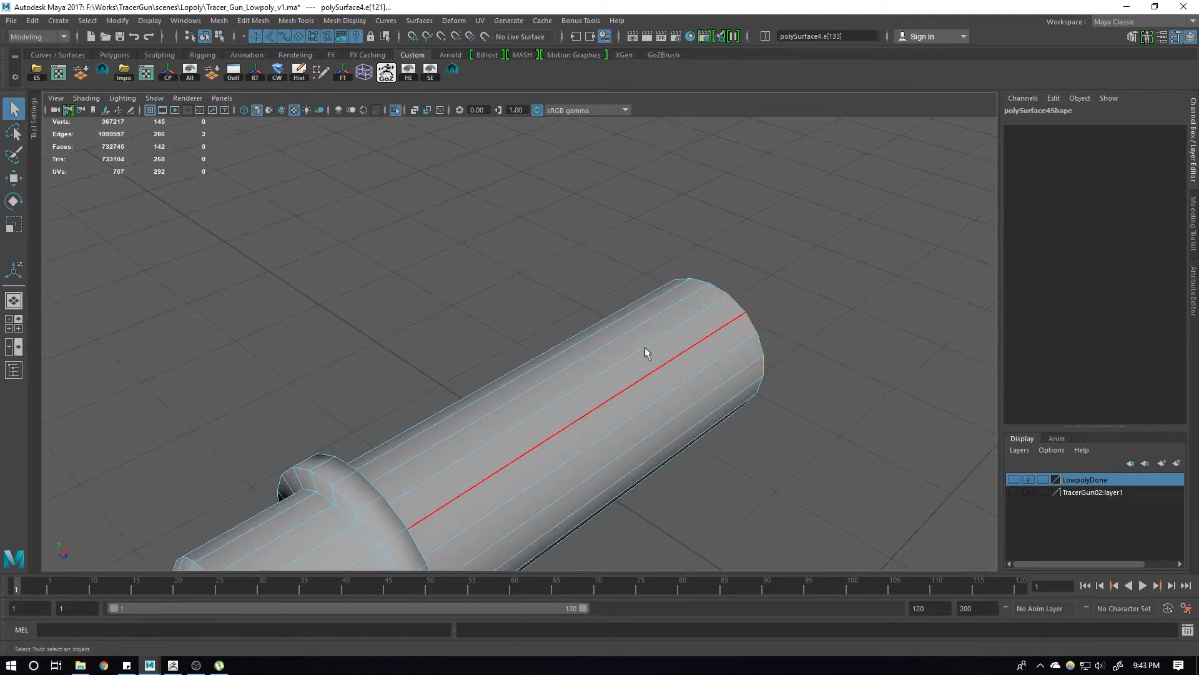
alt+drag(646, 351, 761, 356)
shift+click(481, 216)
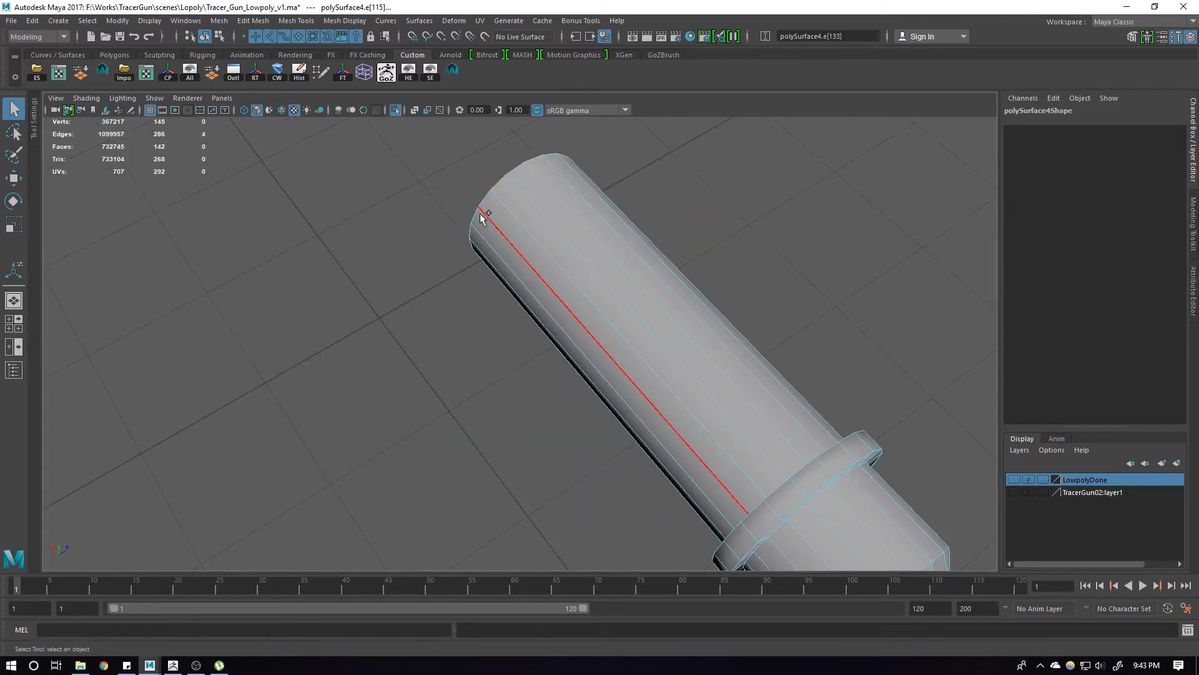
alt+drag(523, 300, 573, 243)
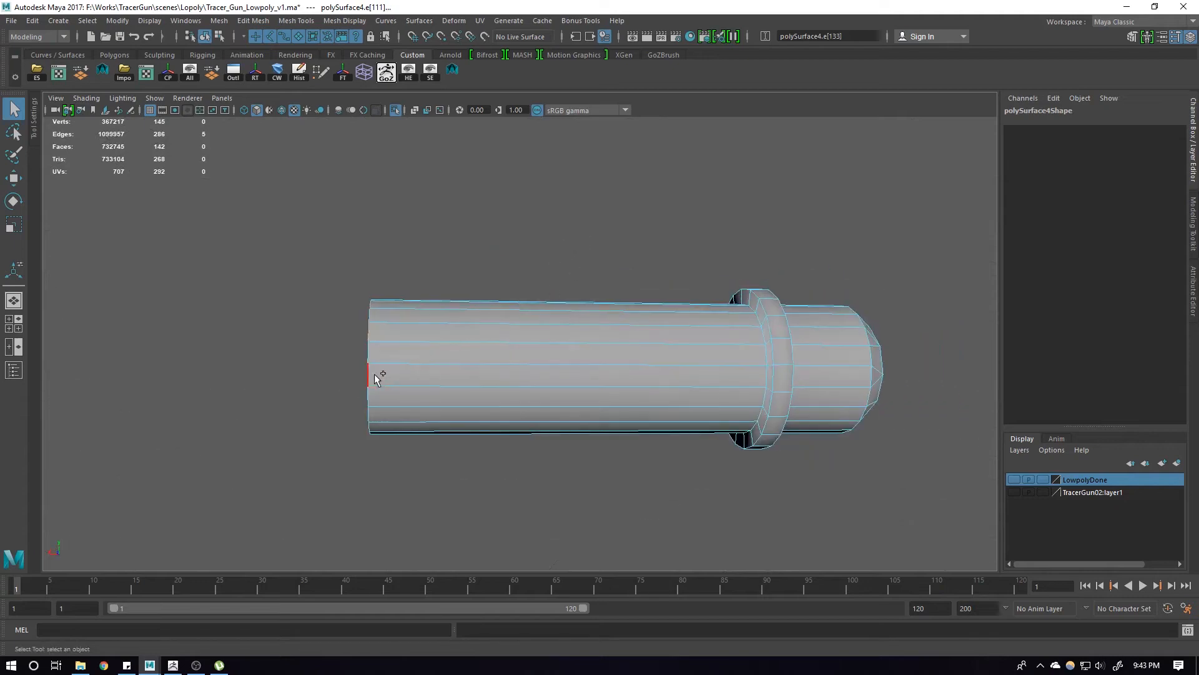
alt+drag(464, 359, 463, 289)
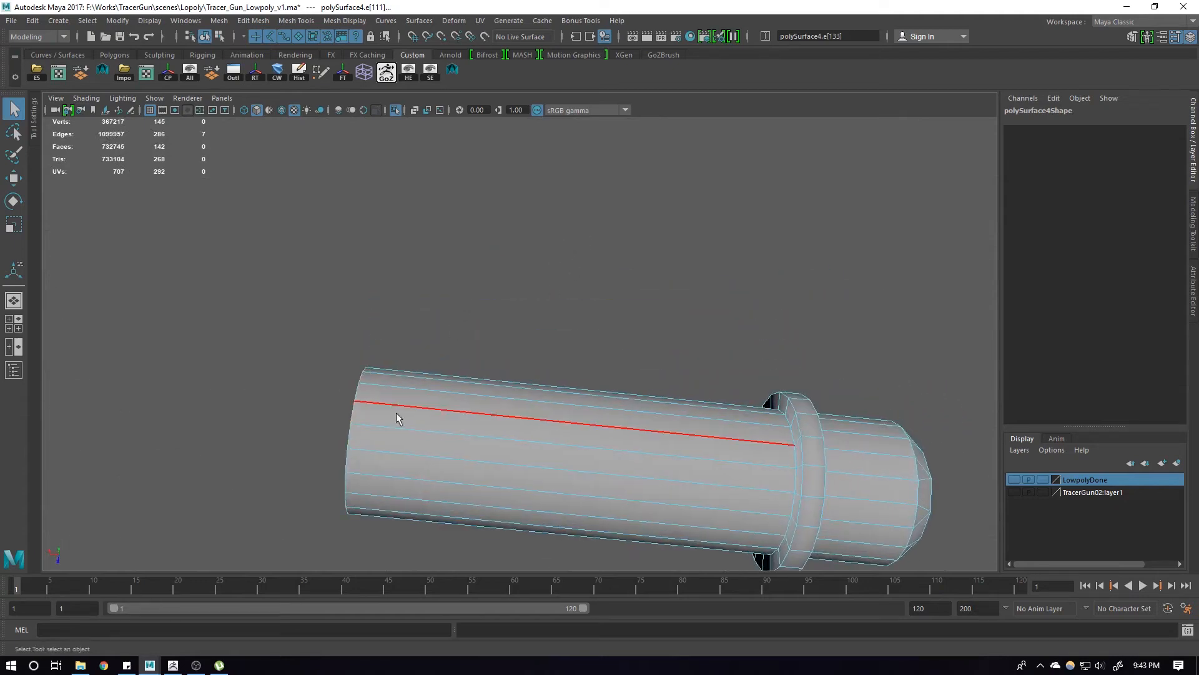
shift+click(348, 460)
alt+drag(412, 464, 415, 397)
alt+middle_drag(415, 397, 541, 401)
shift+click(426, 321)
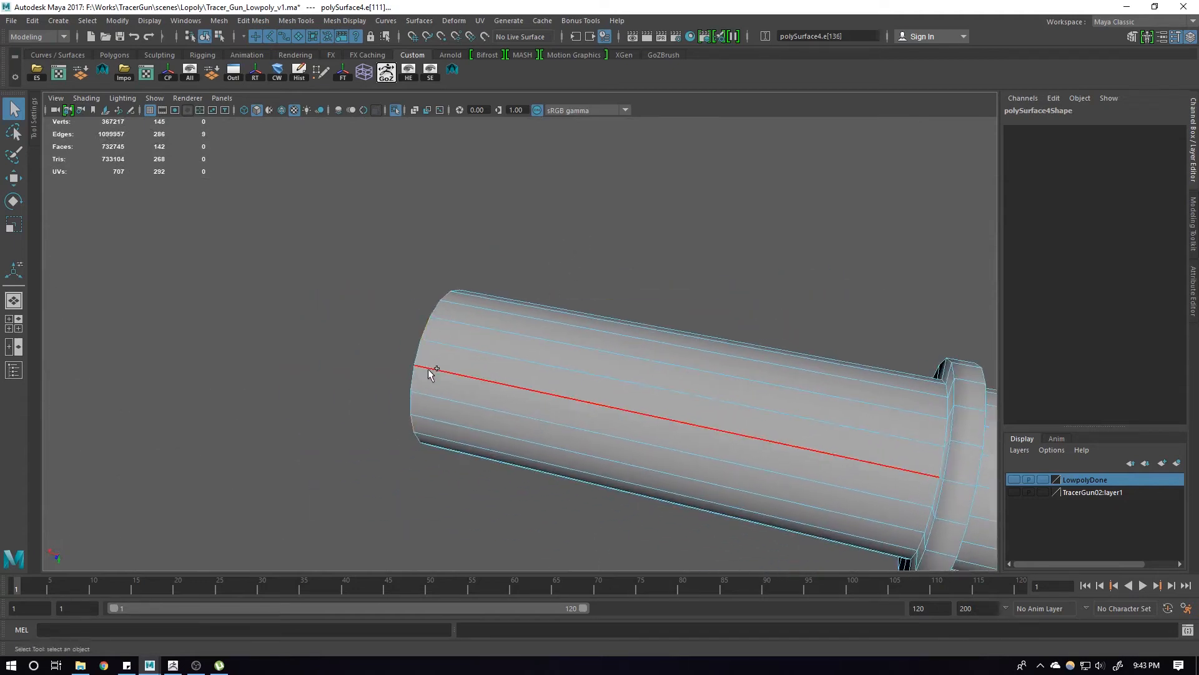
shift+click(416, 377)
shift+right_drag(526, 353, 527, 350)
alt+drag(528, 350, 589, 380)
alt+drag(622, 343, 564, 217)
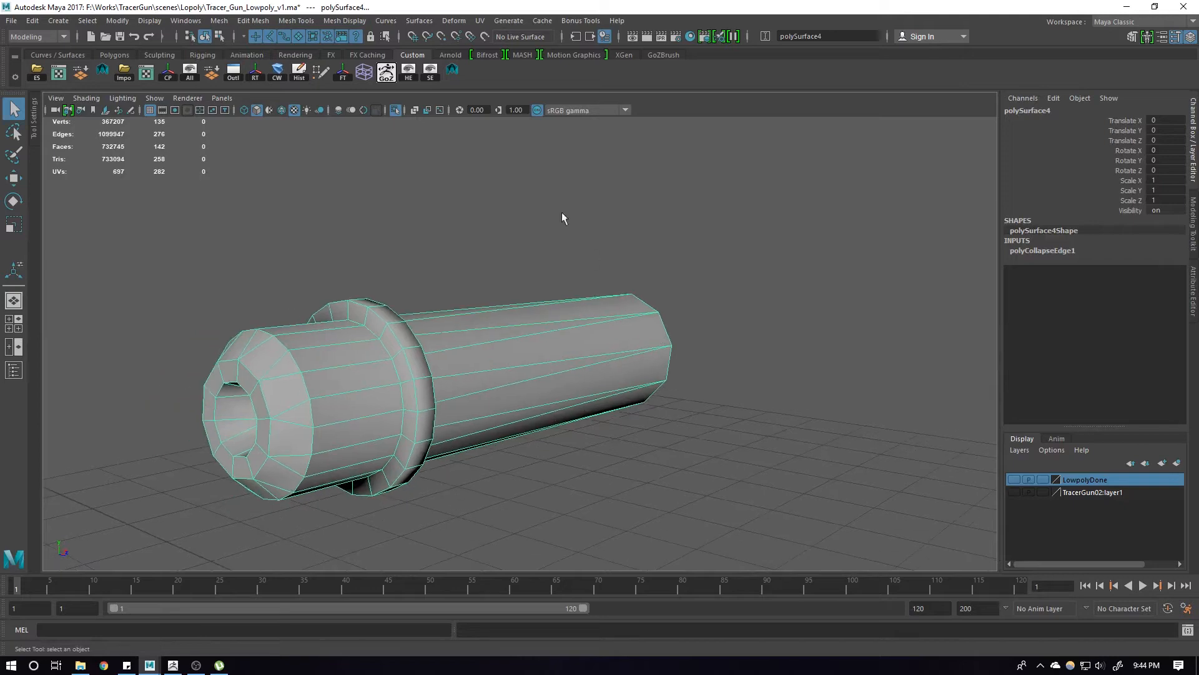
Turn off the barrel's isolation and show both the LowpolyDone and TracerGun02:layer1 layers
click(395, 110)
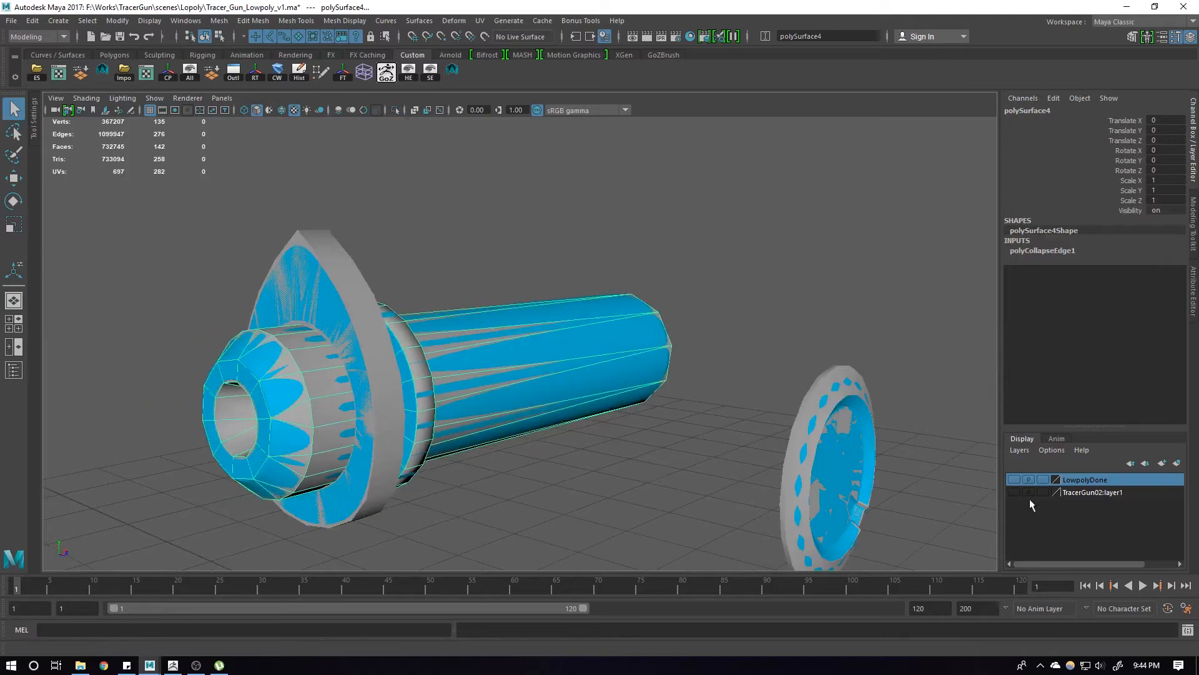
click(1017, 479)
scroll(789, 434, down, 5)
alt+drag(788, 435, 706, 462)
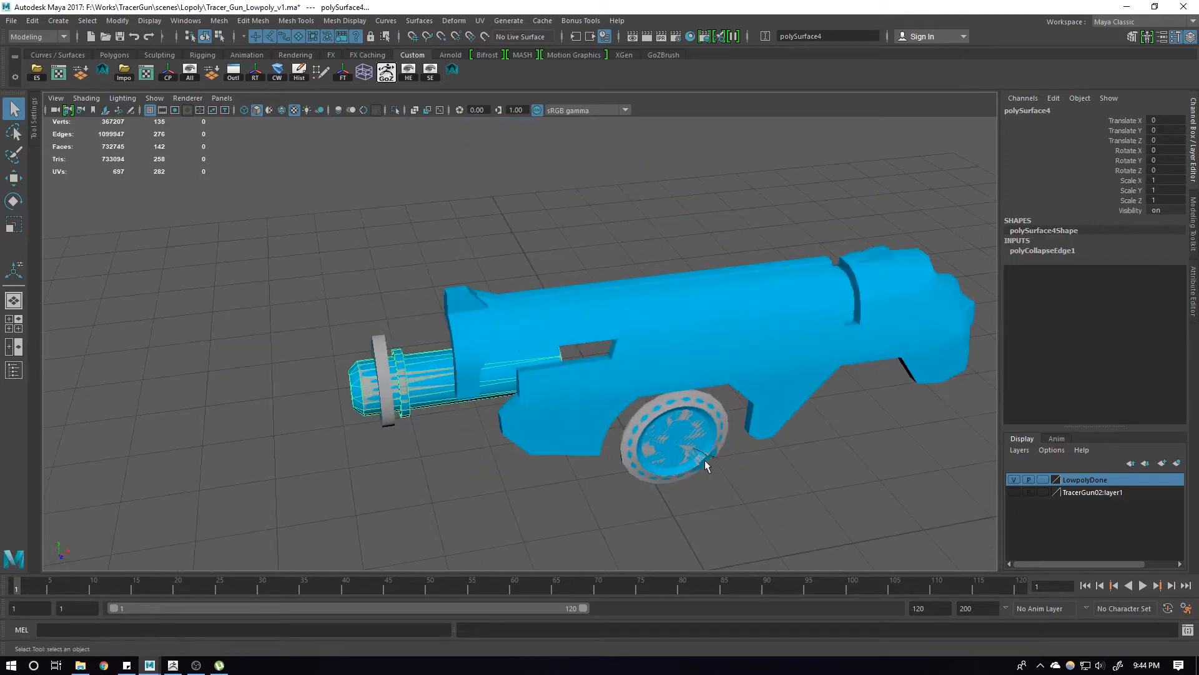
click(1014, 492)
alt+drag(986, 486, 711, 375)
Using wireframe display, move the barrel's rear-end vertices forward along its axis to shorten the shaft, and restore textured shading
key(4)
right_drag(678, 203, 603, 201)
drag(502, 218, 613, 413)
key(w)
scroll(621, 375, up, 5)
alt+middle_drag(621, 375, 637, 385)
scroll(642, 390, up, 2)
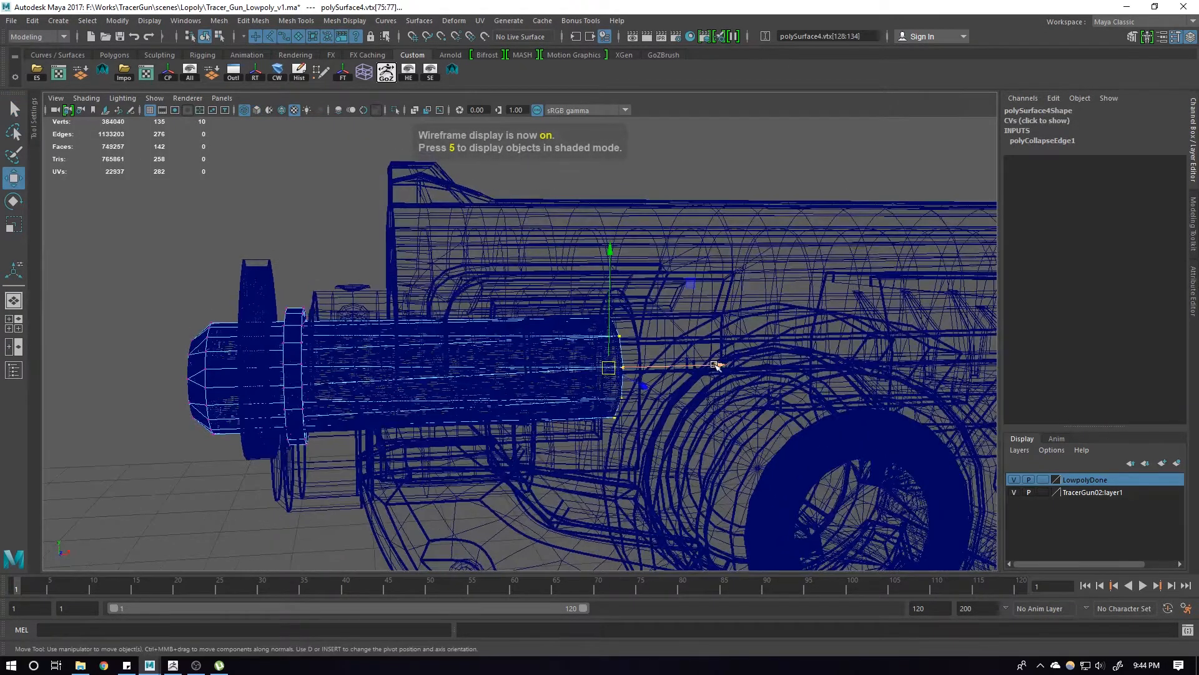
drag(717, 366, 556, 373)
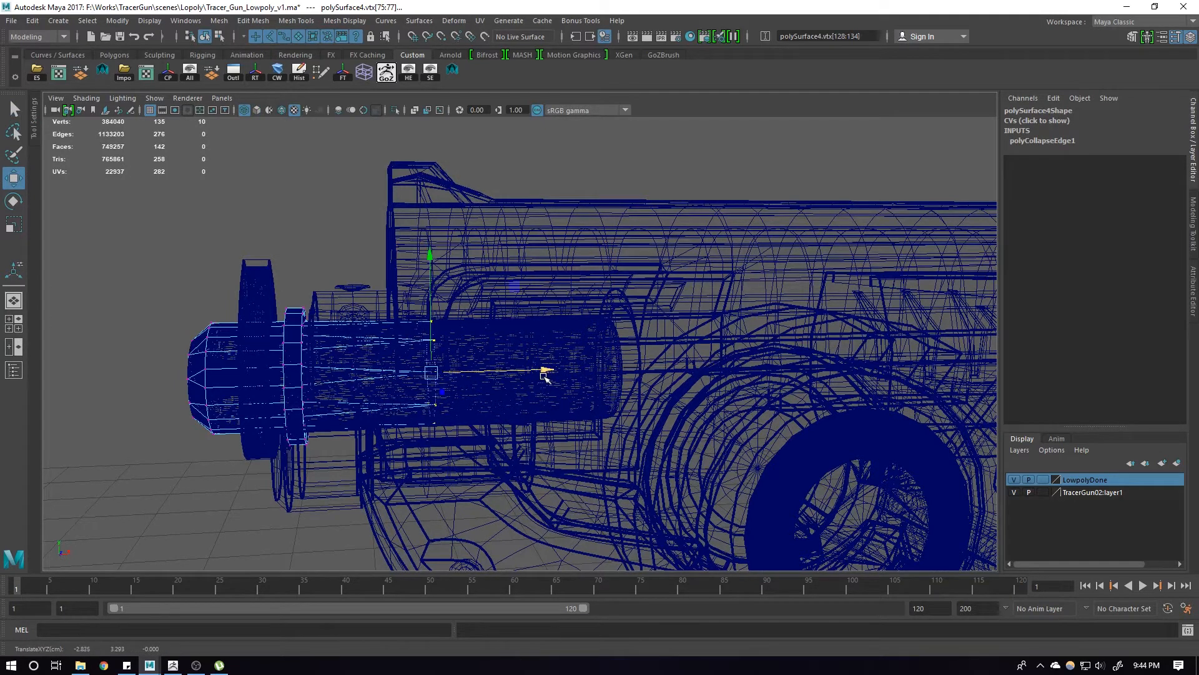
key(6)
mouse_move(546, 377)
alt+mouse_down()
mouse_move(570, 348)
mouse_move(627, 351)
mouse_move(643, 365)
mouse_move(616, 405)
alt+mouse_up()
middle_drag(616, 405, 622, 407)
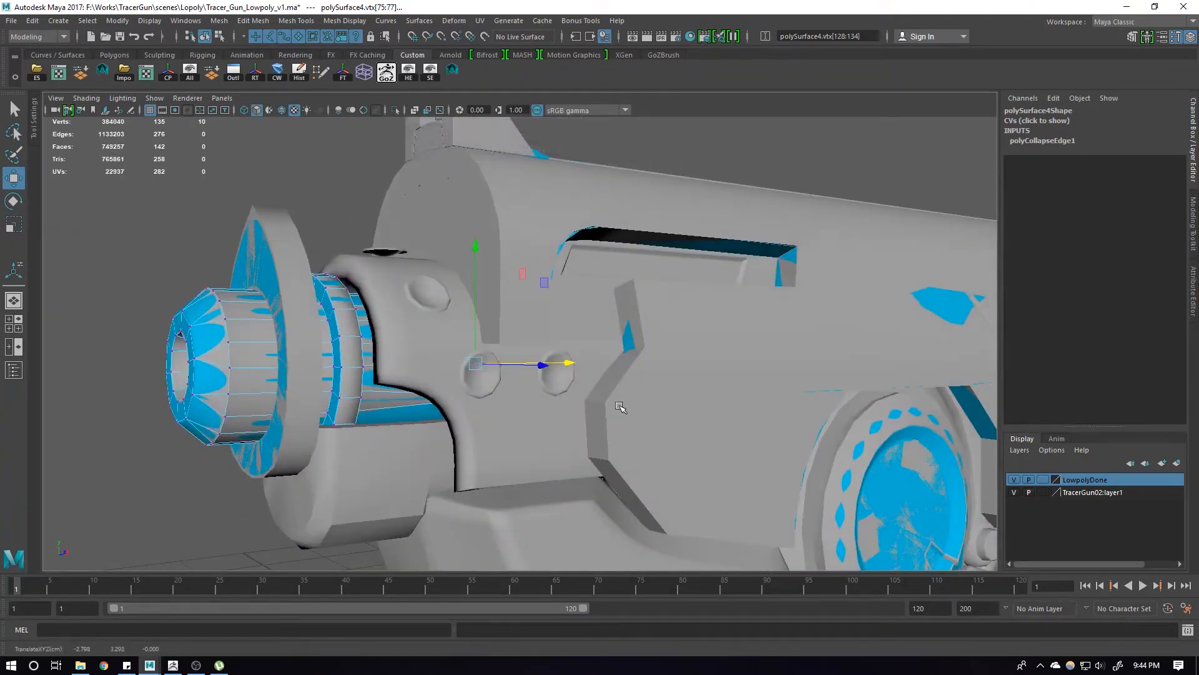
key(5)
key(6)
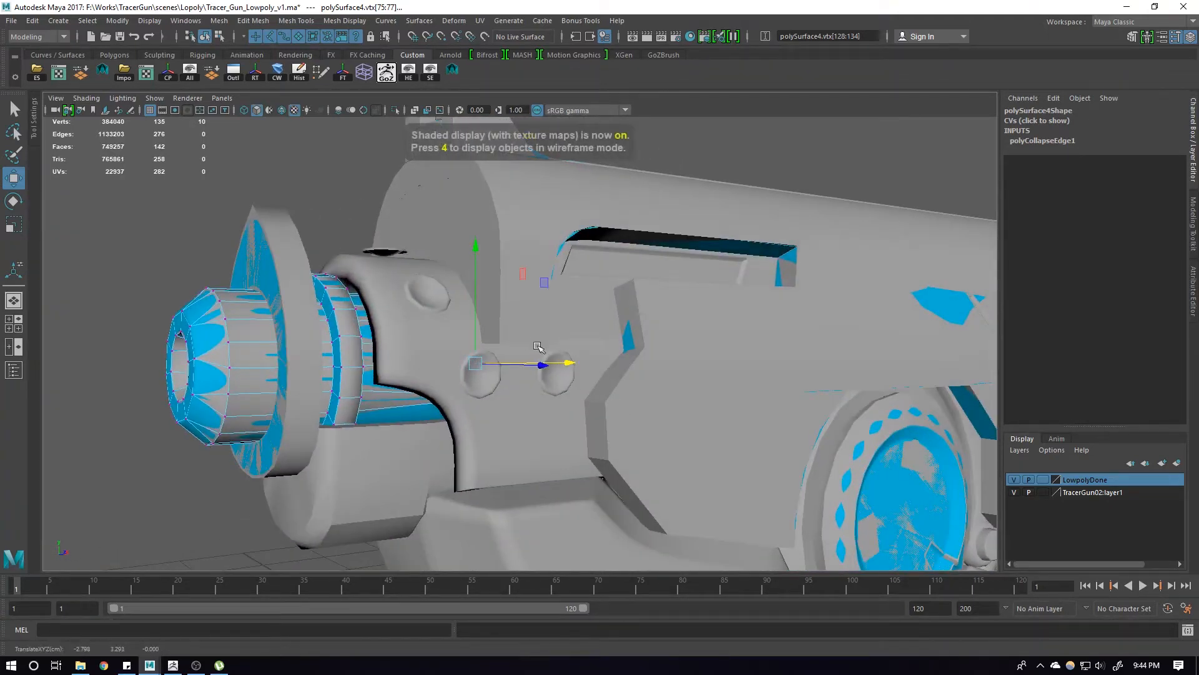
Compare the barrel with the surrounding gun parts, and hide both the LowpolyDone and TracerGun02:layer1 layers
alt+drag(626, 371, 666, 377)
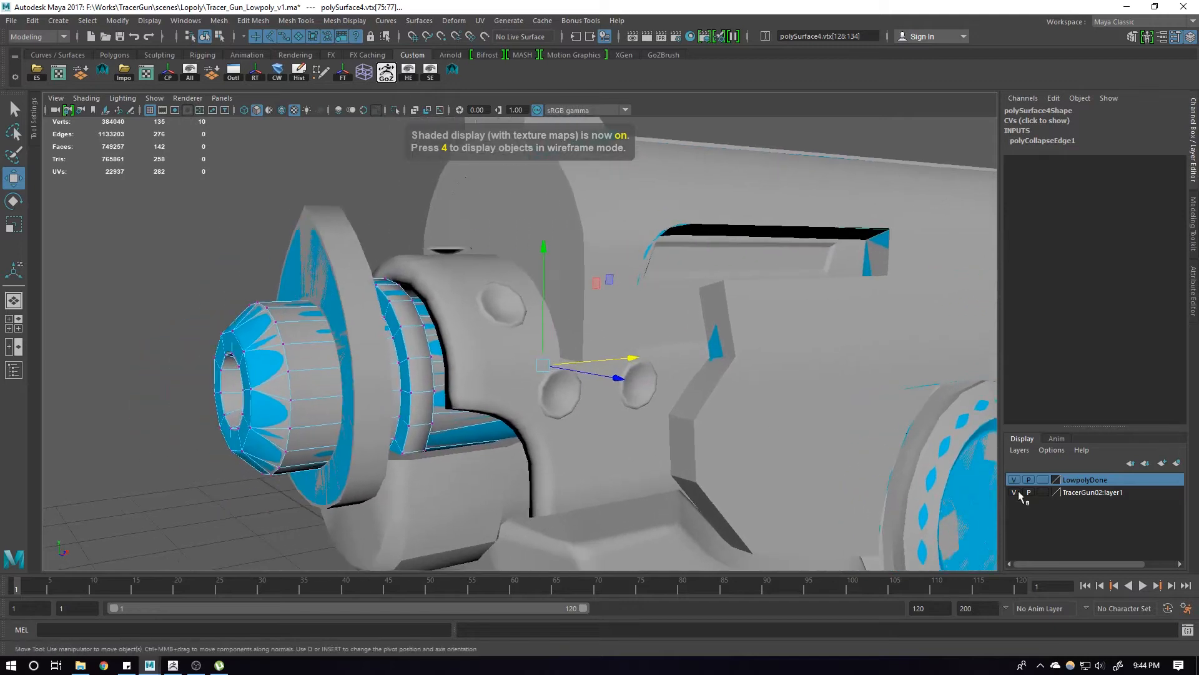
click(1013, 492)
click(1015, 481)
alt+drag(387, 367, 355, 390)
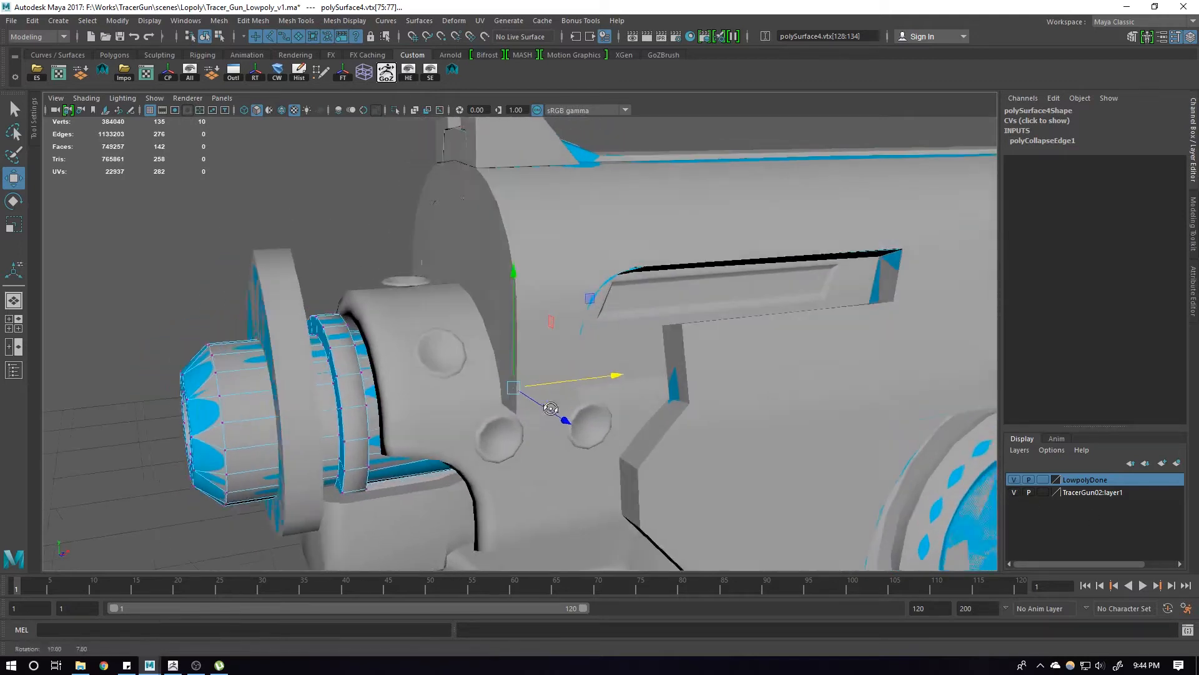
click(1015, 480)
alt+drag(406, 378, 424, 383)
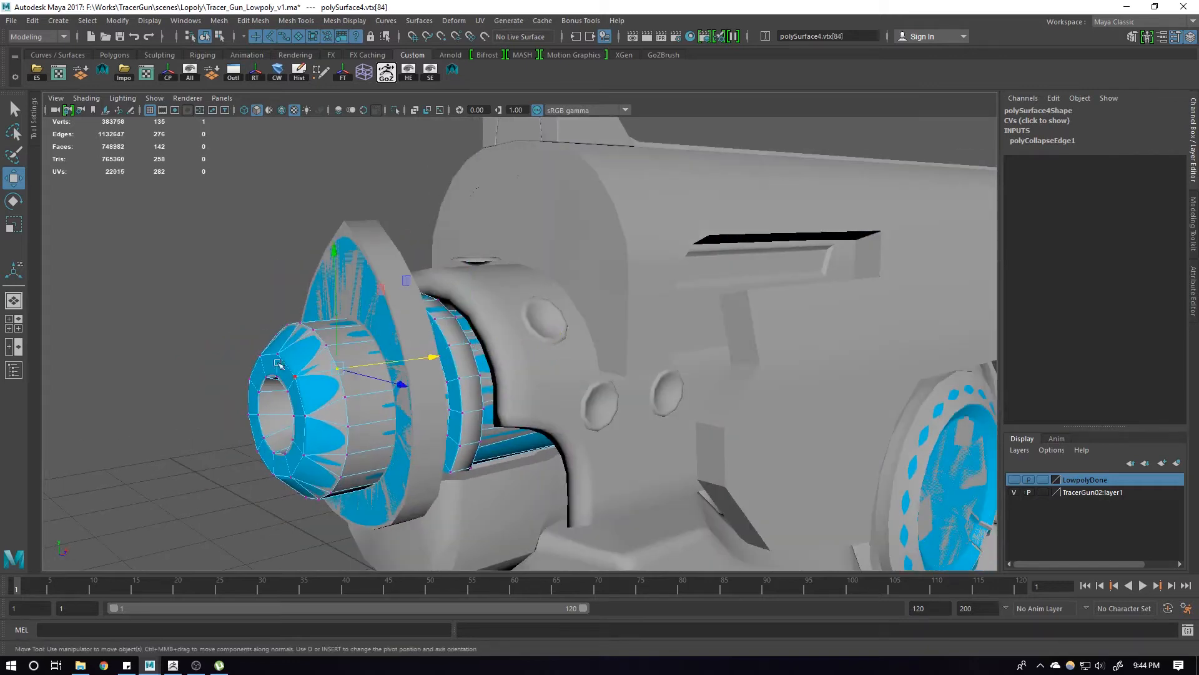
click(850, 415)
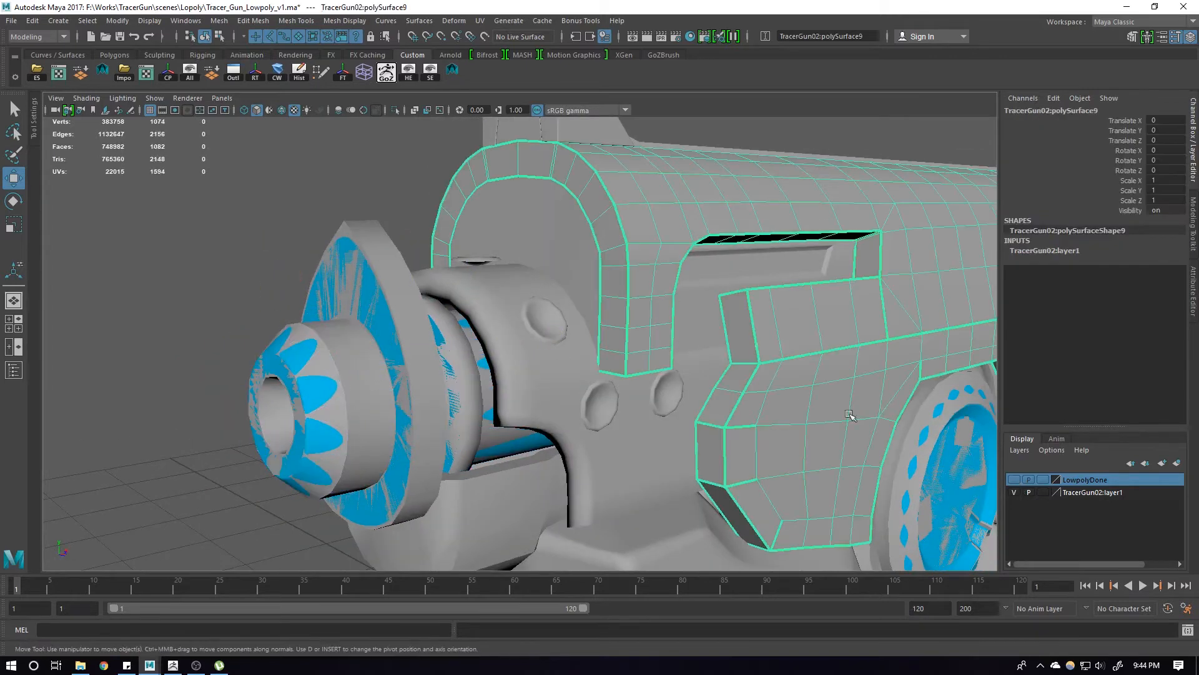
click(1013, 495)
Select the low-poly round disc beside the barrel, isolate it and frame it in the view
click(670, 392)
alt+drag(670, 392, 622, 404)
scroll(588, 385, down, 3)
alt+middle_drag(588, 386, 664, 386)
alt+drag(664, 386, 650, 396)
alt+middle_drag(650, 396, 532, 353)
scroll(533, 353, down, 2)
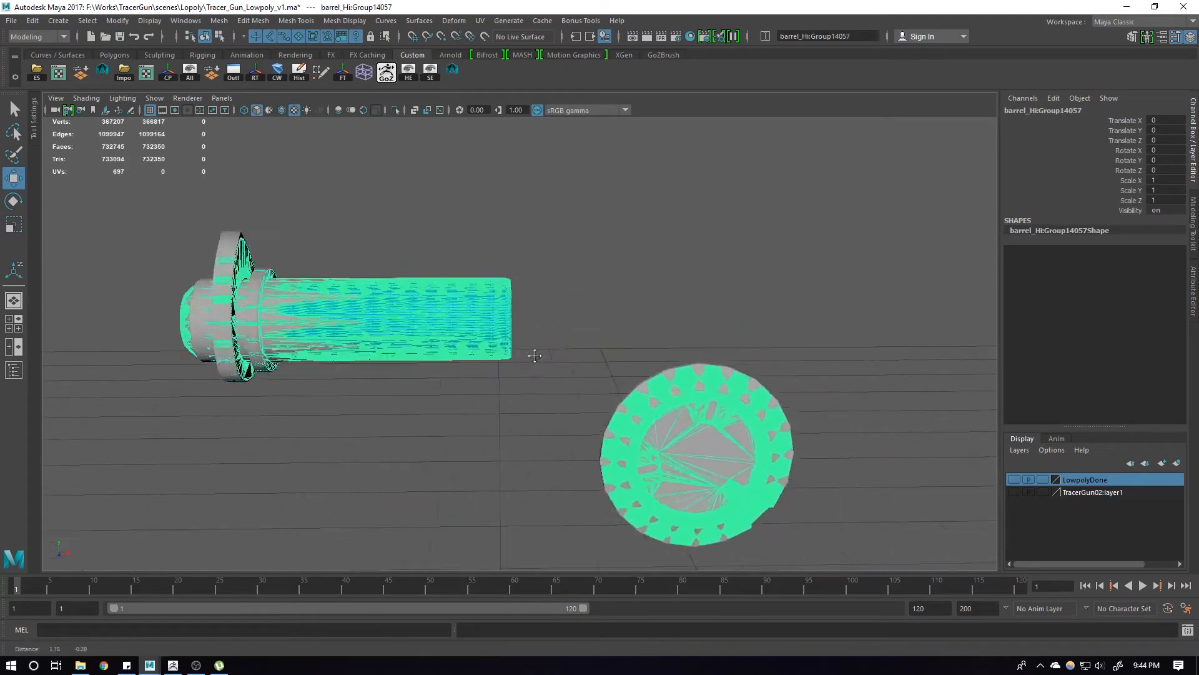
scroll(533, 354, up, 3)
scroll(787, 331, up, 2)
alt+middle_drag(787, 335, 728, 248)
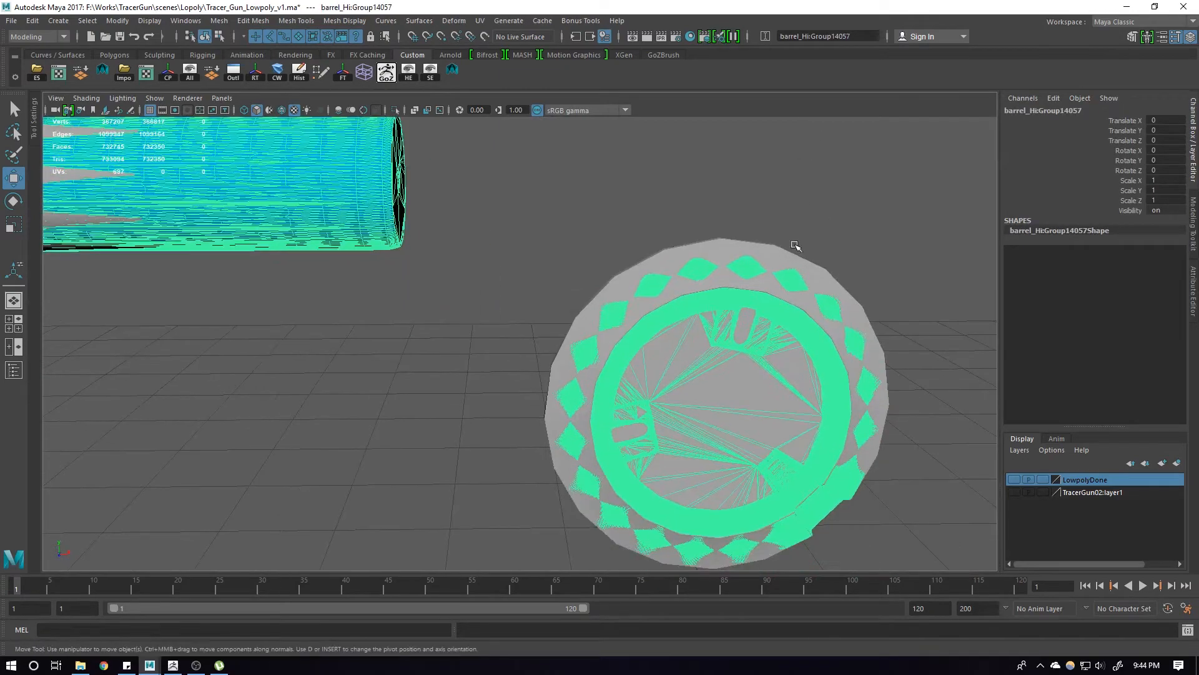
click(795, 245)
click(816, 285)
click(722, 234)
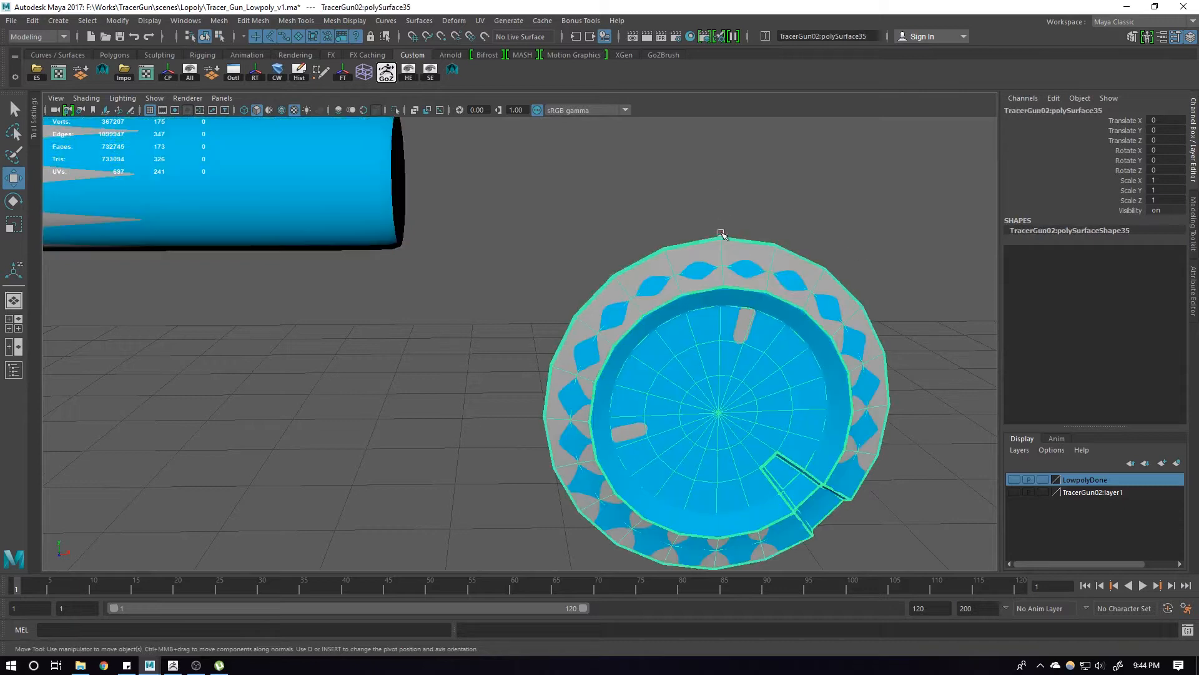
click(396, 110)
key(f)
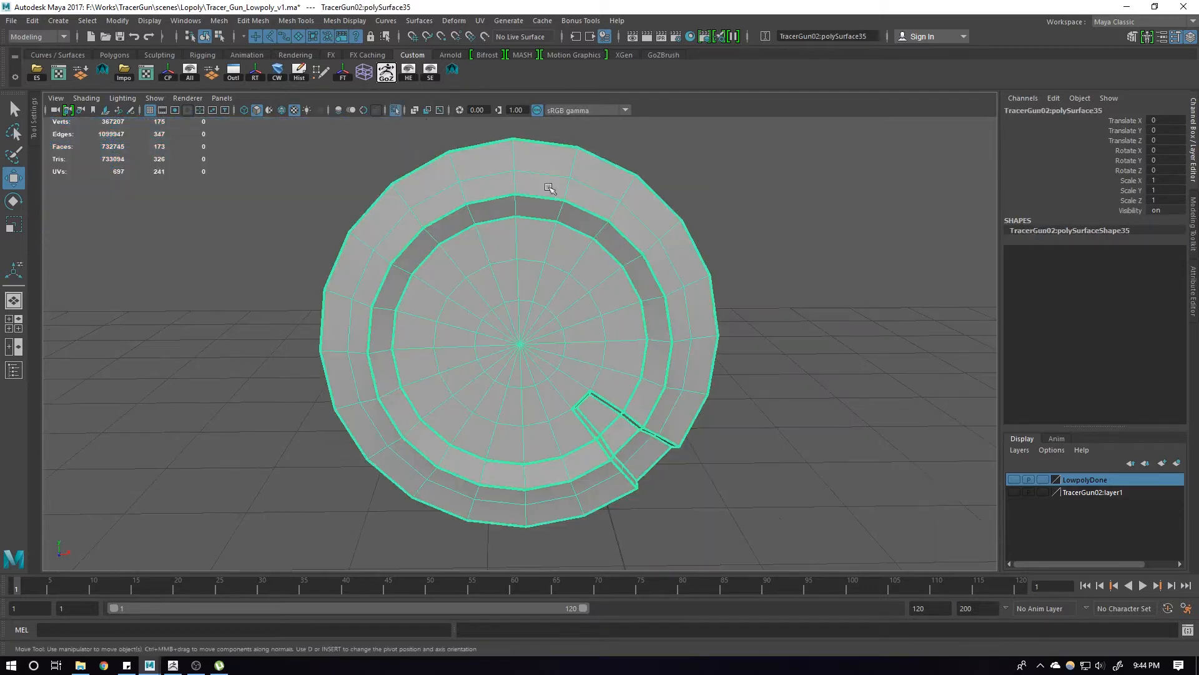
Examine the isolated disc's topology around its rim, centre and notch for unneeded edges
alt+drag(550, 185, 610, 327)
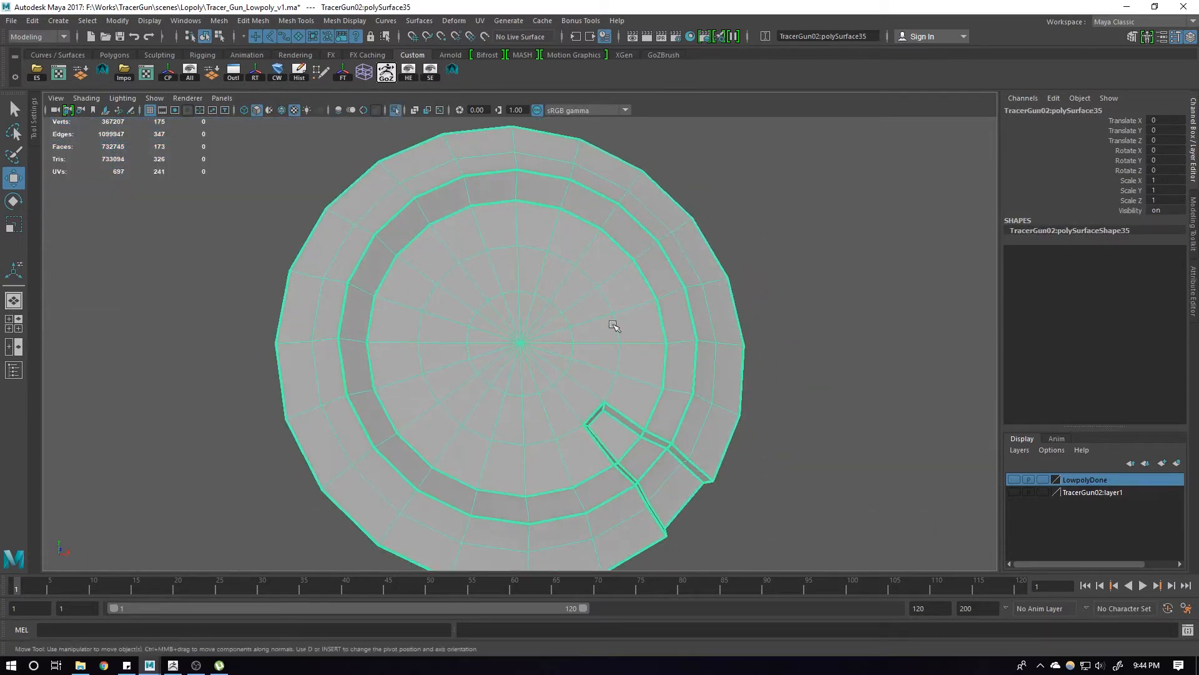
scroll(618, 279, up, 6)
alt+drag(618, 279, 626, 333)
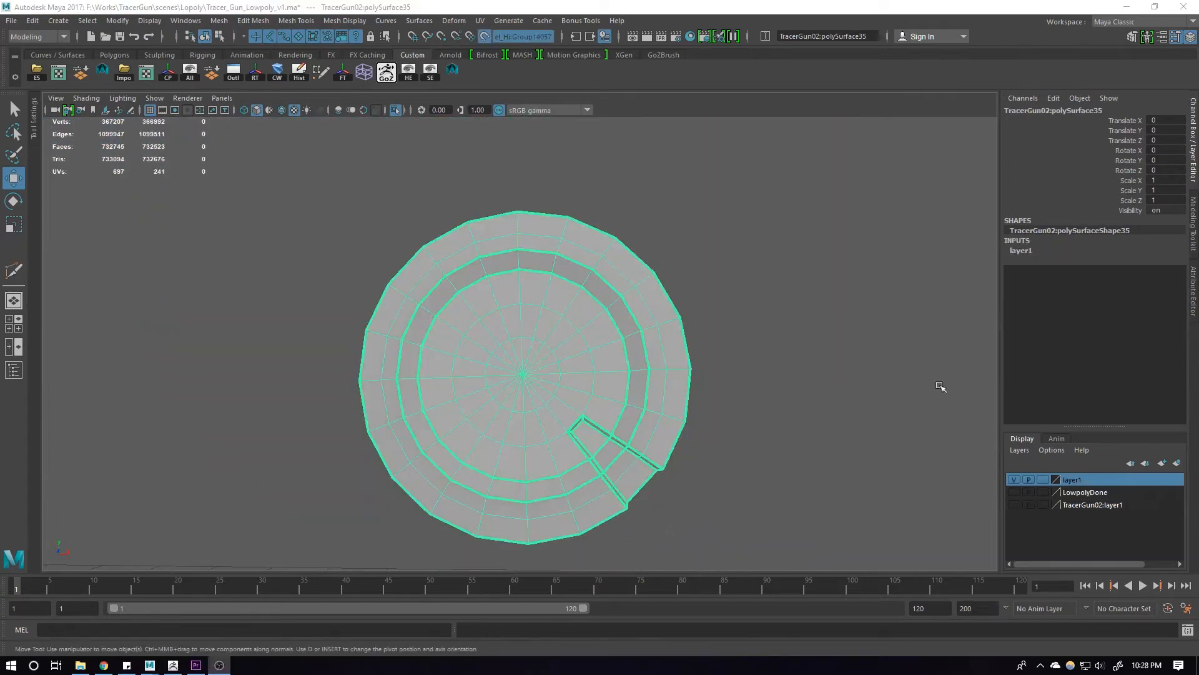
alt+right_drag(675, 282, 655, 336)
alt+drag(654, 336, 636, 339)
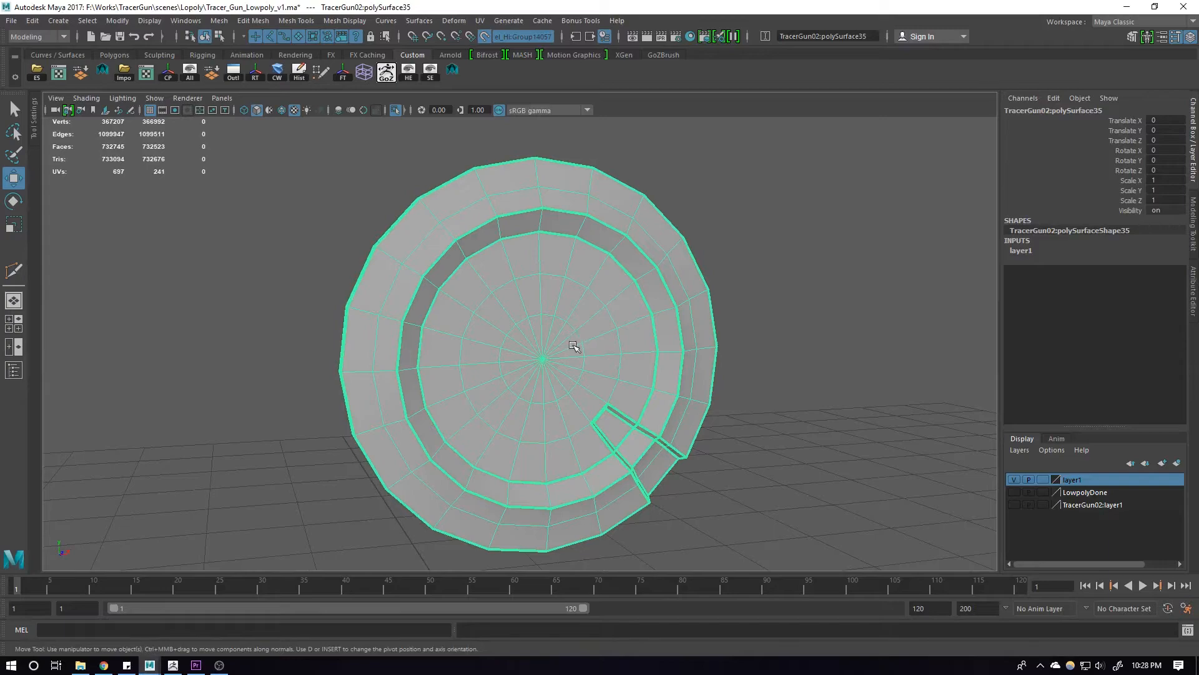
alt+right_drag(574, 347, 604, 394)
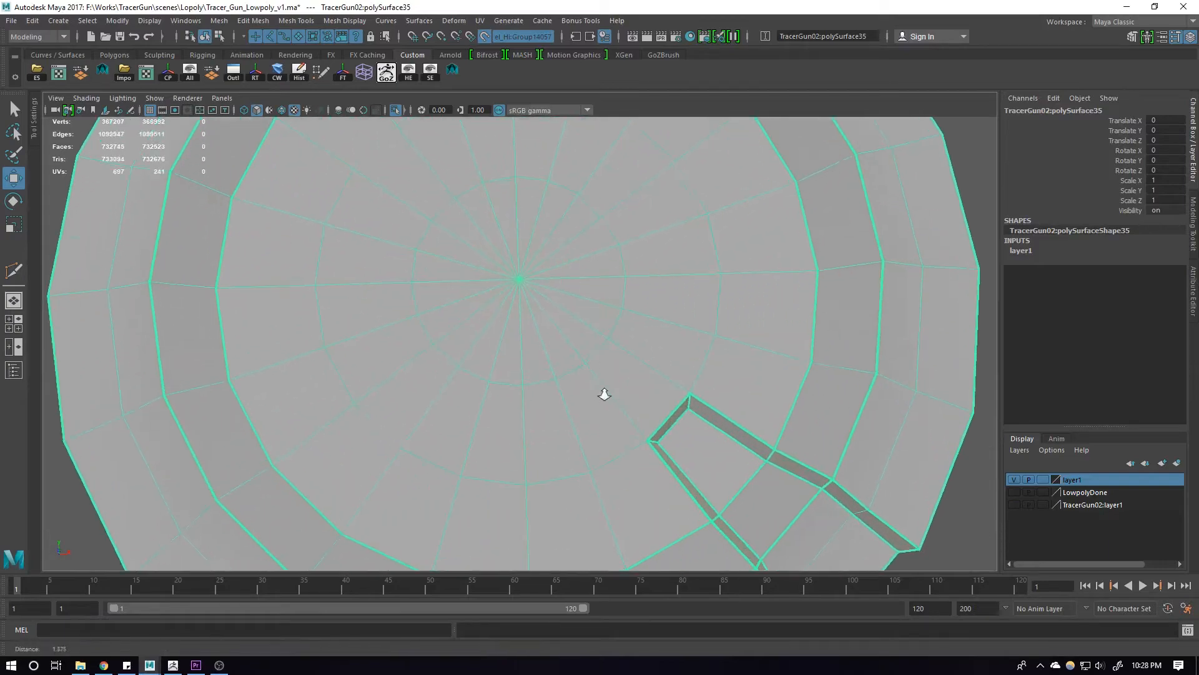
alt+drag(604, 394, 424, 401)
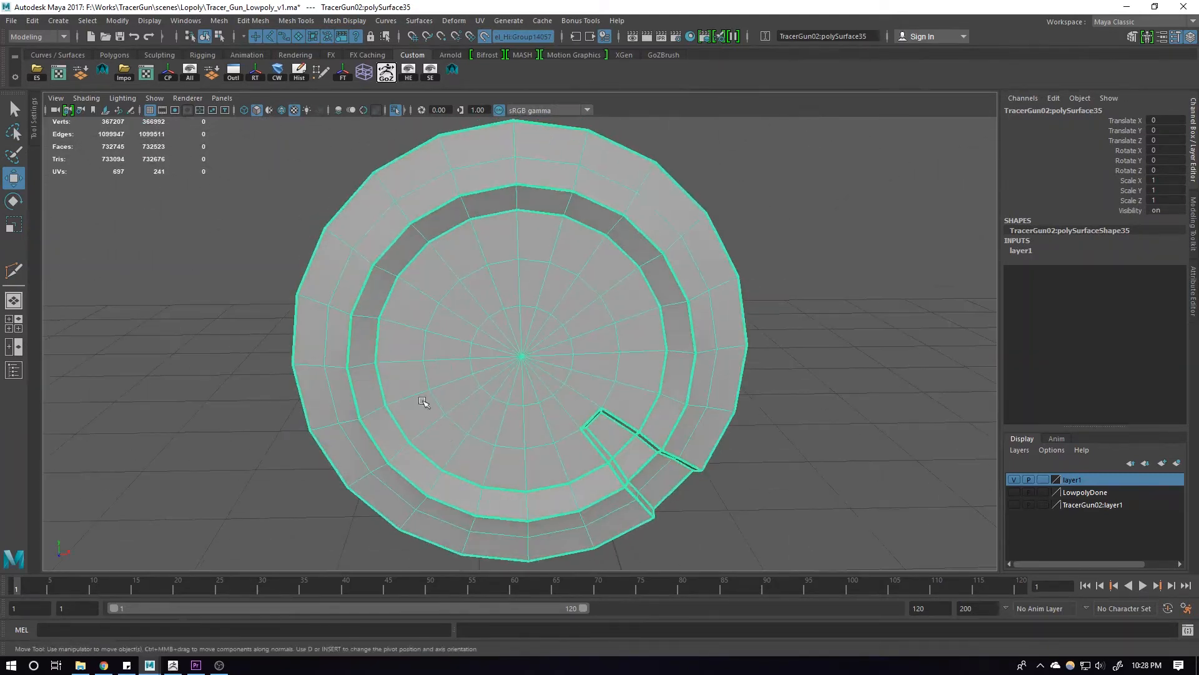
Delete the redundant concentric edge loops on the disc's outer rim and inner face, together with their vertices
right_drag(359, 331, 352, 297)
double_click(340, 279)
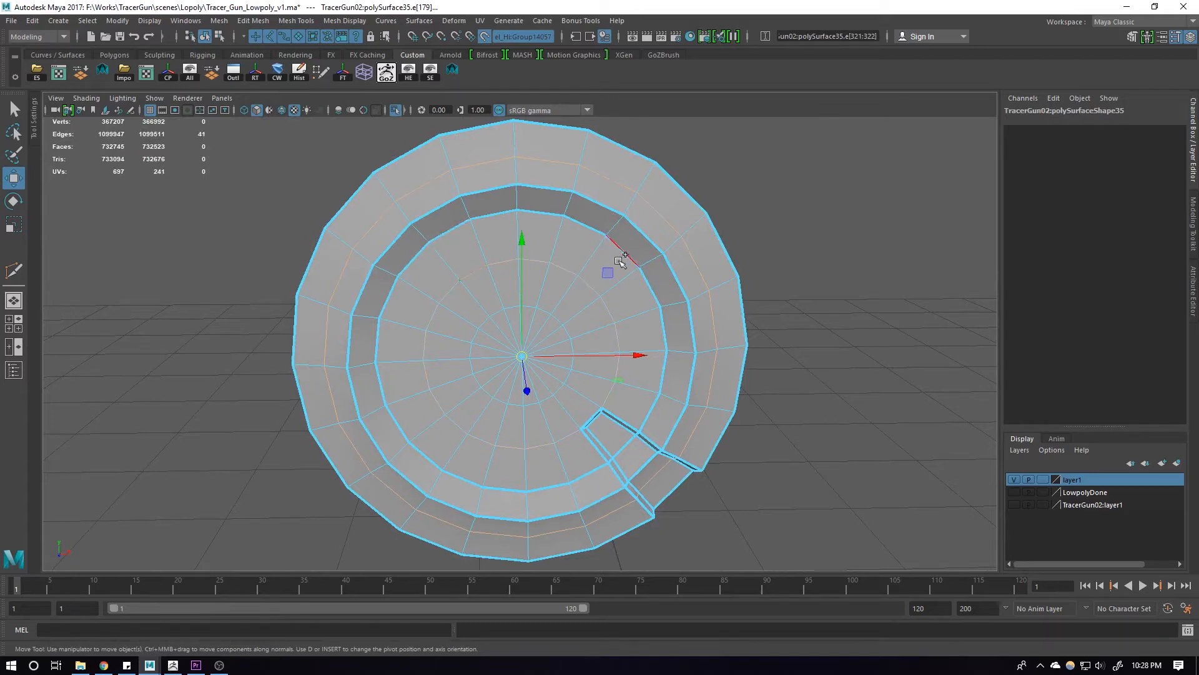
scroll(618, 418, up, 5)
key(ctrl+Delete)
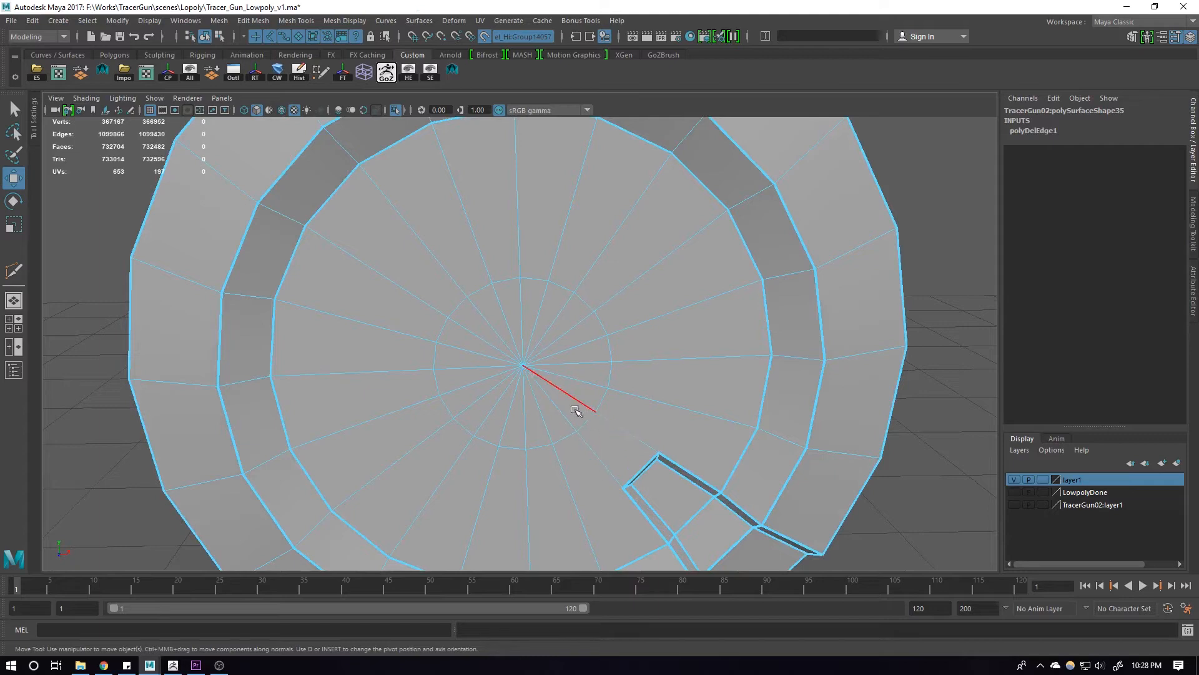
double_click(688, 361)
key(ctrl+Delete)
alt+drag(617, 456, 625, 388)
key(F8)
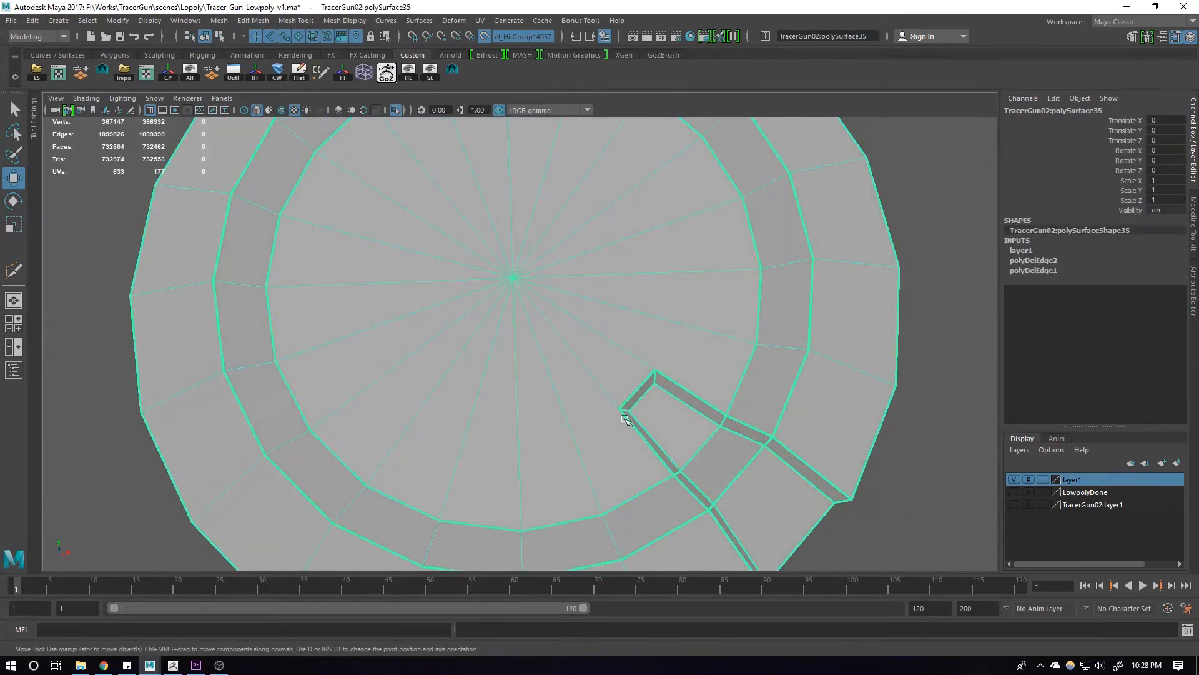
Cut edges with Multi-Cut from the notch's two inner corners to the neighbouring vertices on the inner face's border
shift+right_drag(627, 383, 549, 375)
click(638, 361)
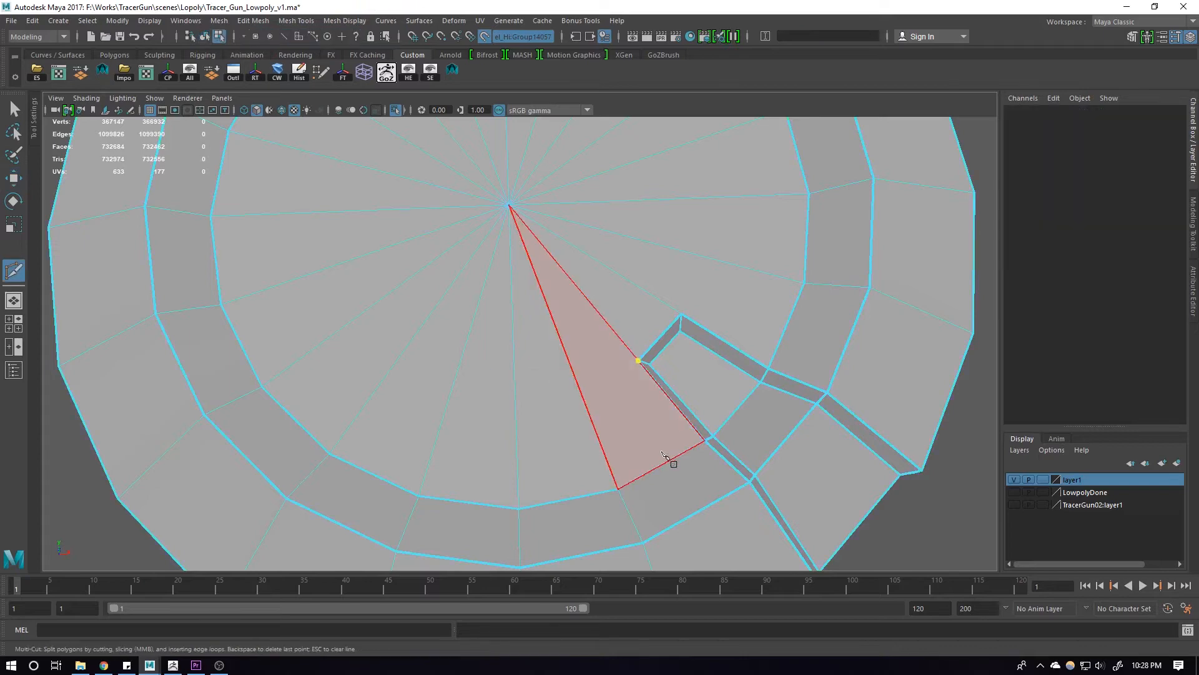
click(618, 489)
click(681, 313)
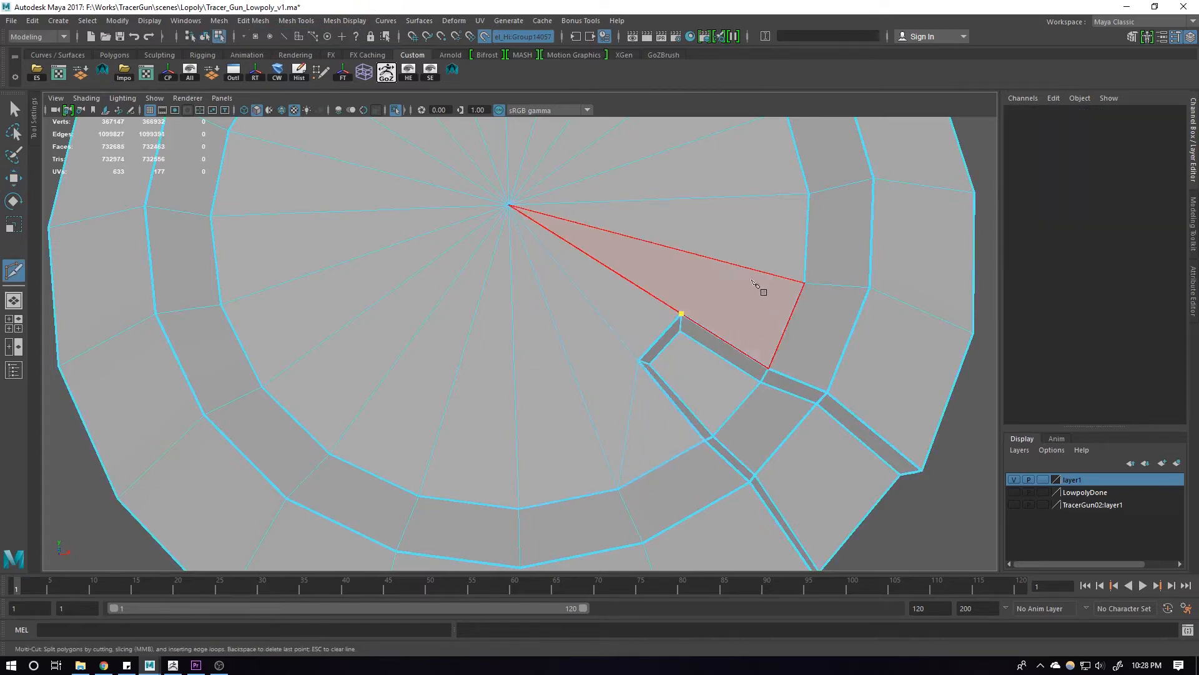
alt+drag(810, 339, 563, 409)
key(w)
key(F8)
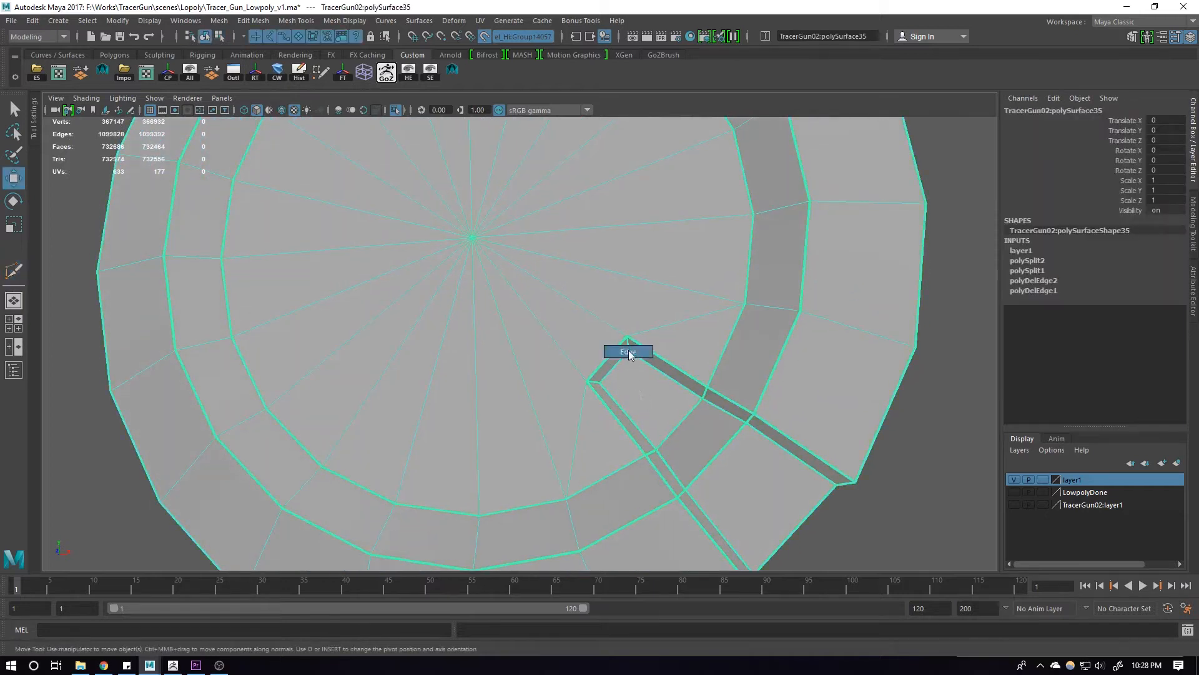
right_drag(641, 396, 629, 354)
click(615, 369)
shift+click(633, 421)
shift+click(672, 434)
shift+click(670, 457)
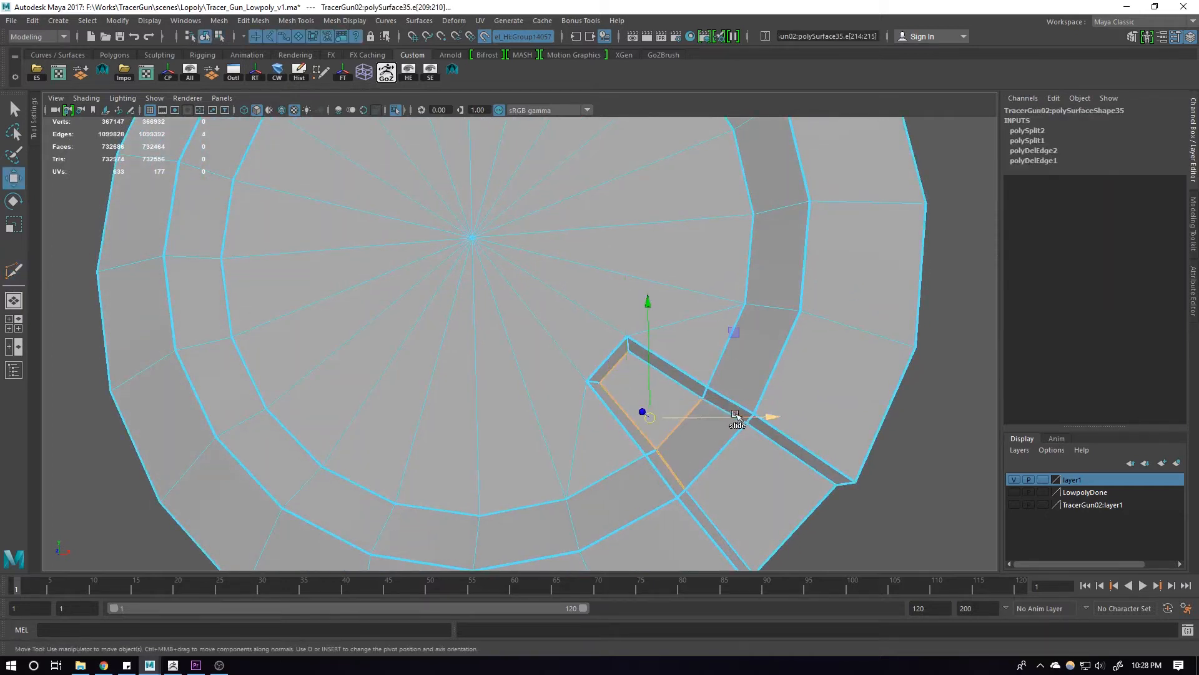
key(F8)
Try to delete the edges outlining the recessed floor at the notch's inner end, and undo the deletion
scroll(734, 367, down, 3)
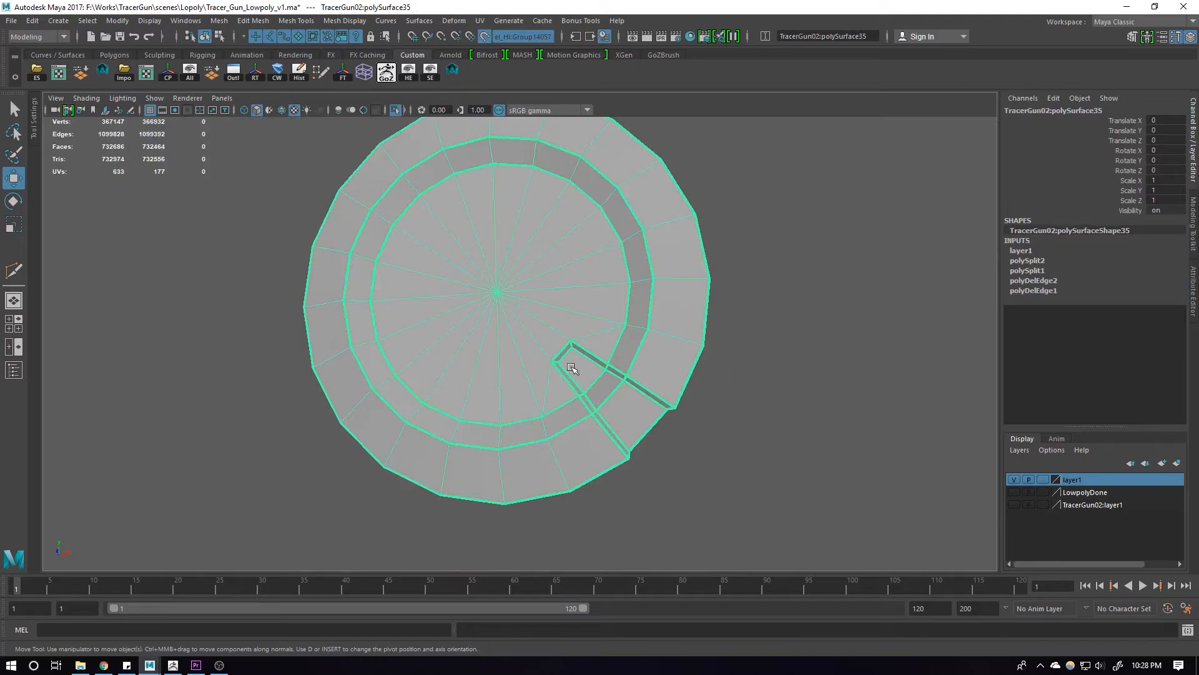
alt+drag(572, 369, 643, 418)
alt+middle_drag(643, 417, 649, 390)
scroll(674, 400, up, 2)
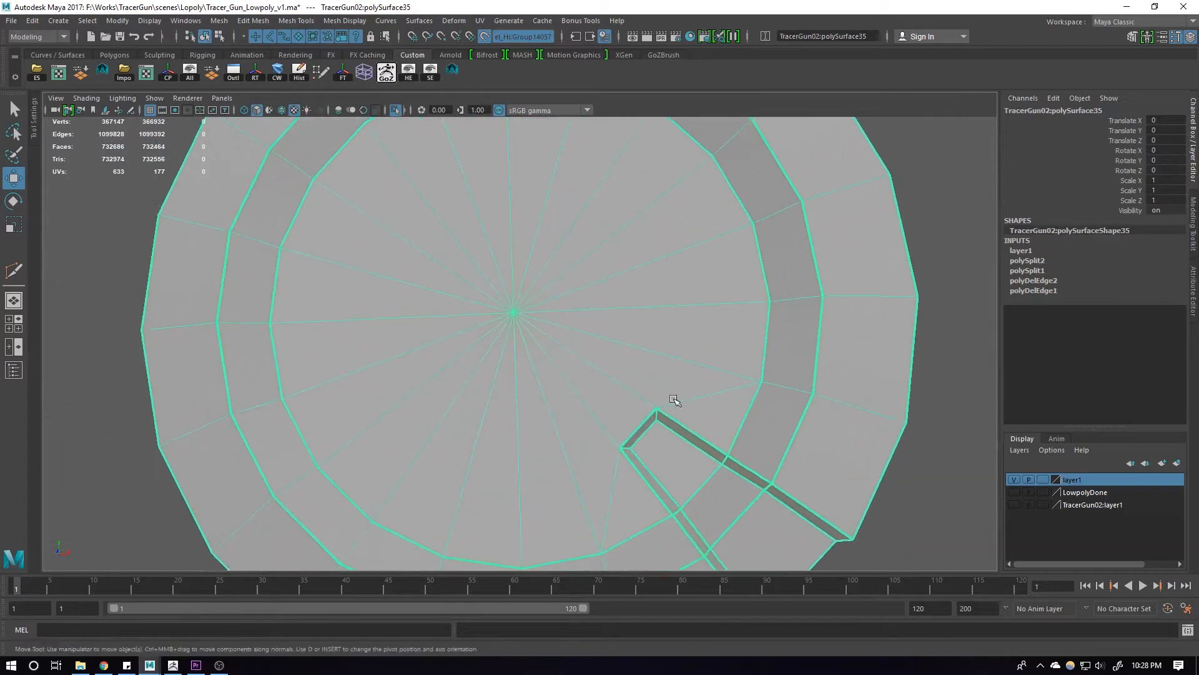
alt+drag(674, 400, 675, 337)
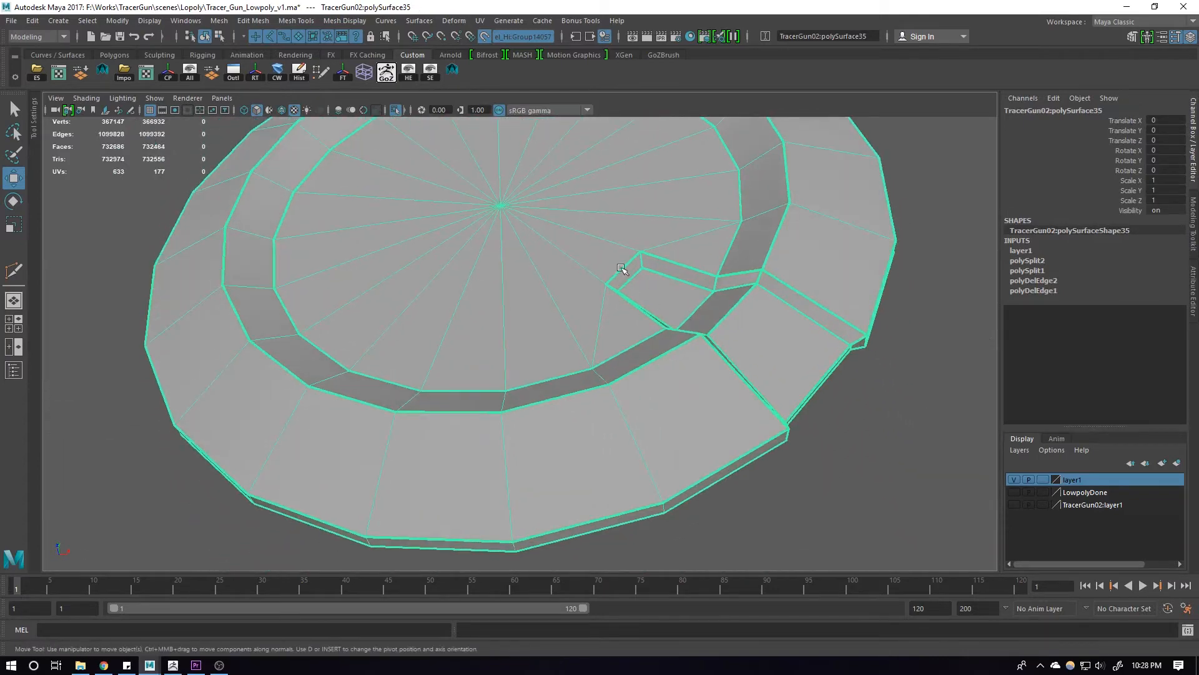
alt+drag(622, 269, 551, 283)
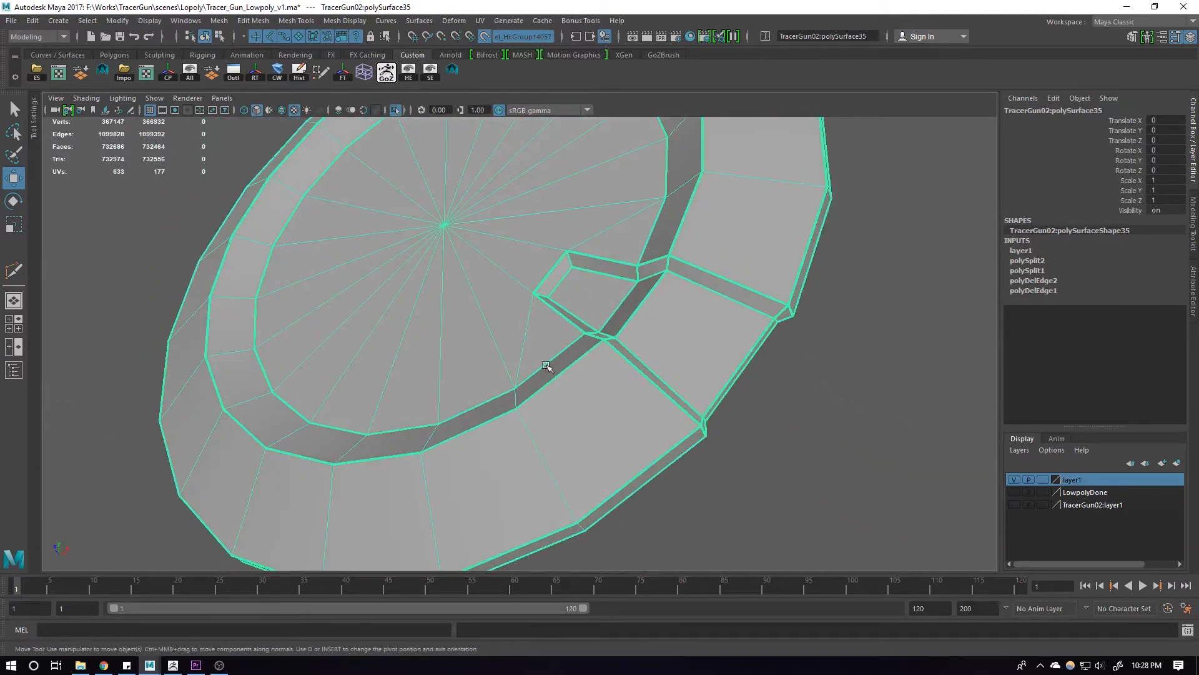
mouse_move(549, 367)
alt+mouse_down()
mouse_move(578, 356)
mouse_move(563, 354)
alt+mouse_up()
click(517, 323)
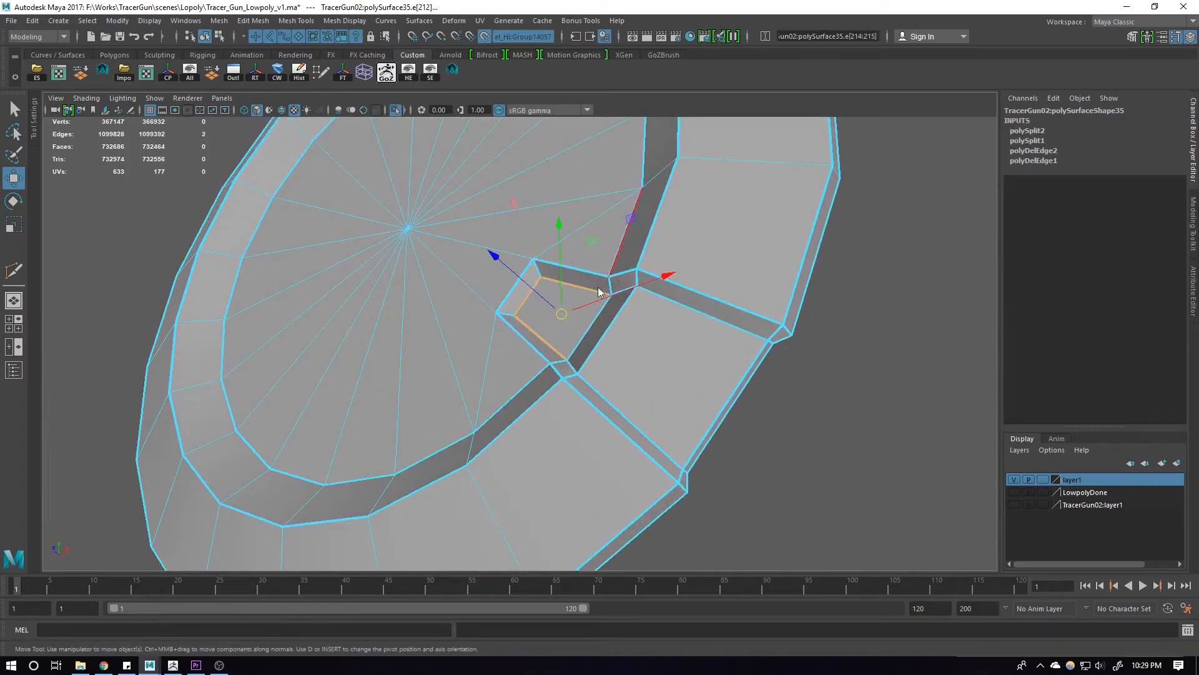
key(Delete)
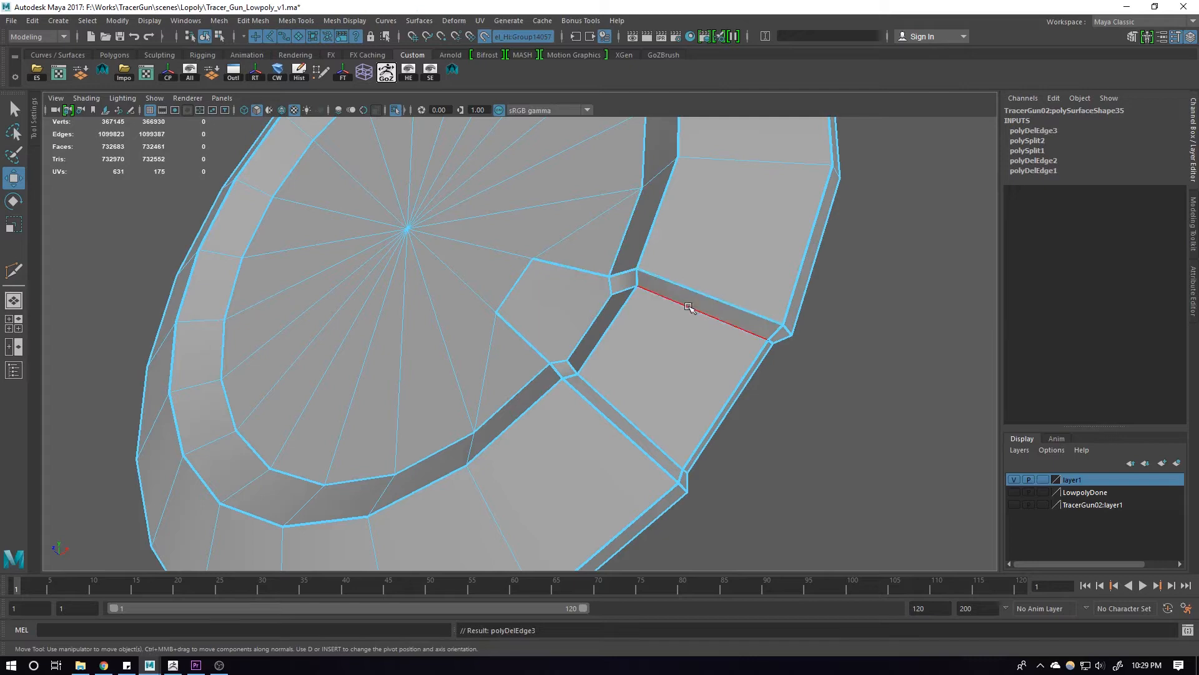
key(ctrl+z)
right_drag(510, 293, 585, 251)
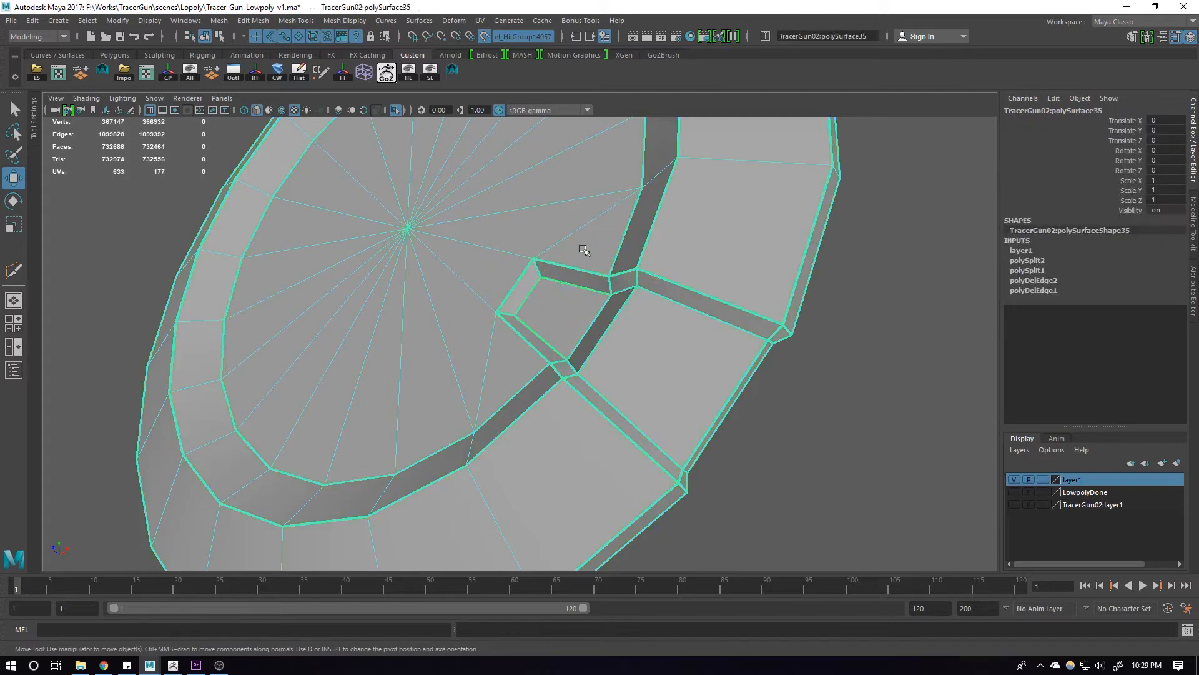
Delete the disc's construction history
alt+drag(586, 254, 669, 348)
key(alt+shift+d)
scroll(668, 348, down, 5)
alt+drag(522, 350, 482, 357)
alt+drag(617, 374, 573, 377)
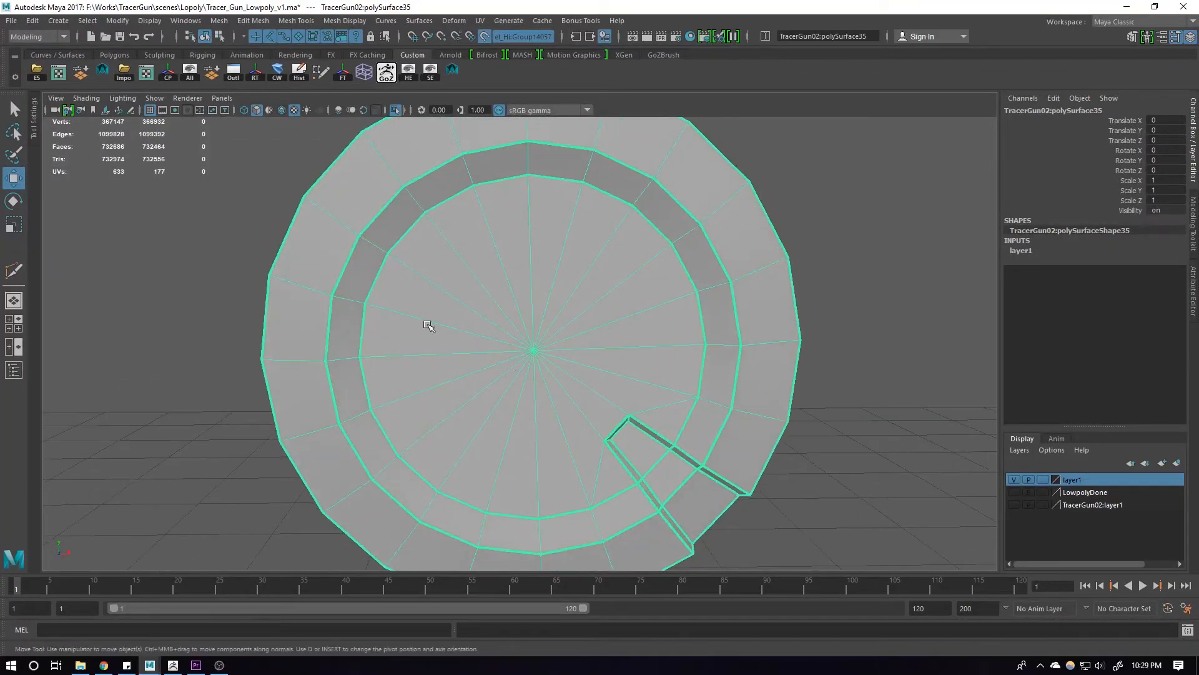
mouse_move(306, 221)
right_down()
mouse_move(299, 261)
mouse_move(288, 209)
right_up()
drag(273, 225, 333, 252)
right_drag(340, 302, 380, 272)
scroll(542, 307, down, 4)
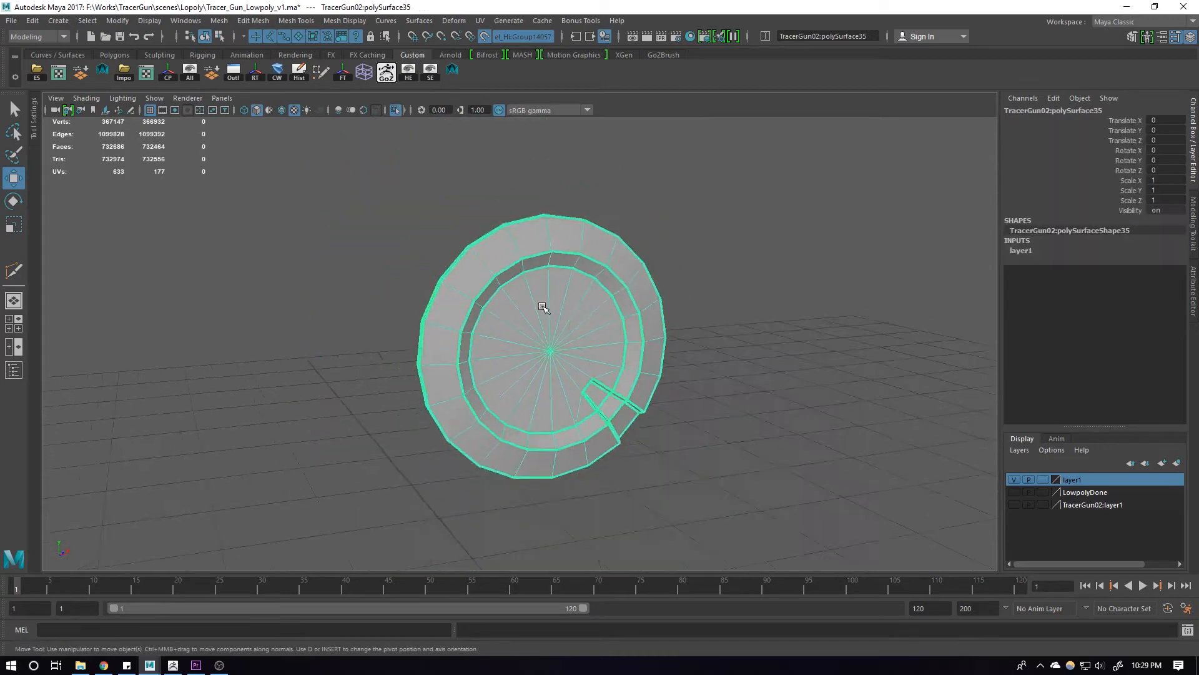
Check the disc's silhouette by displaying it with all lights and turning off the isolation
alt+drag(542, 307, 410, 232)
click(816, 262)
key(7)
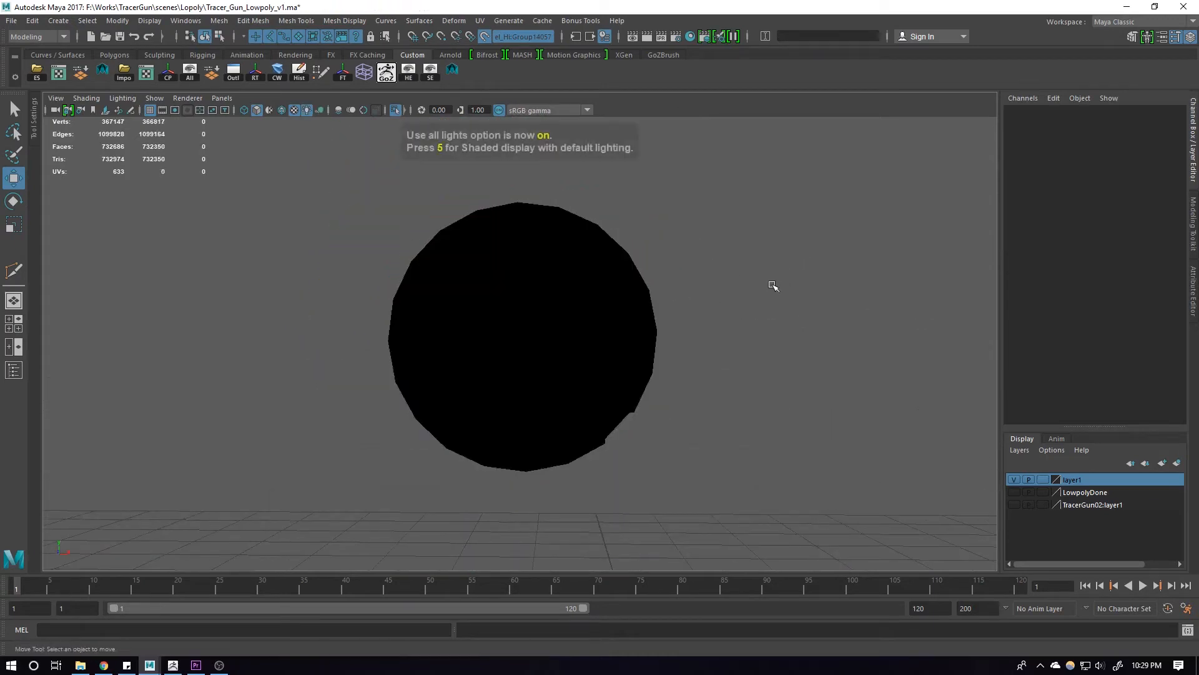
click(395, 110)
alt+drag(608, 257, 603, 265)
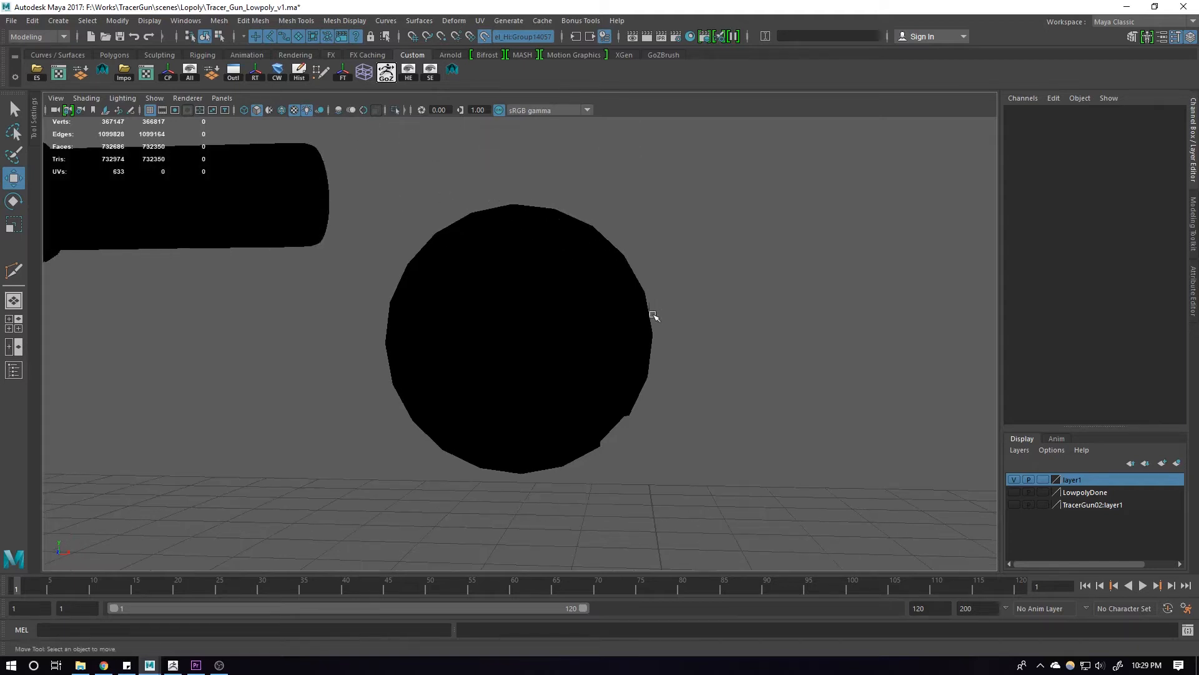
Reselect the low-poly disc, restore textured shading and isolate the disc without the high-poly mesh
click(395, 112)
scroll(478, 200, up, 2)
key(ctrl+z)
click(545, 273)
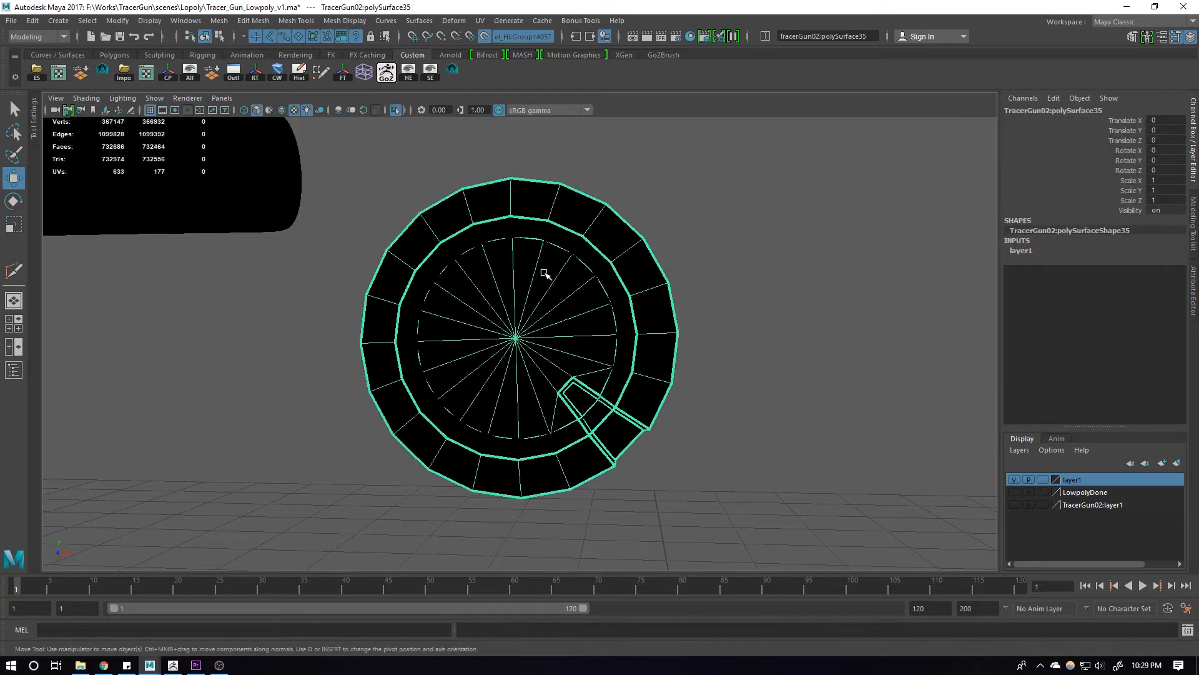
key(6)
alt+right_drag(546, 271, 594, 271)
alt+drag(628, 270, 578, 307)
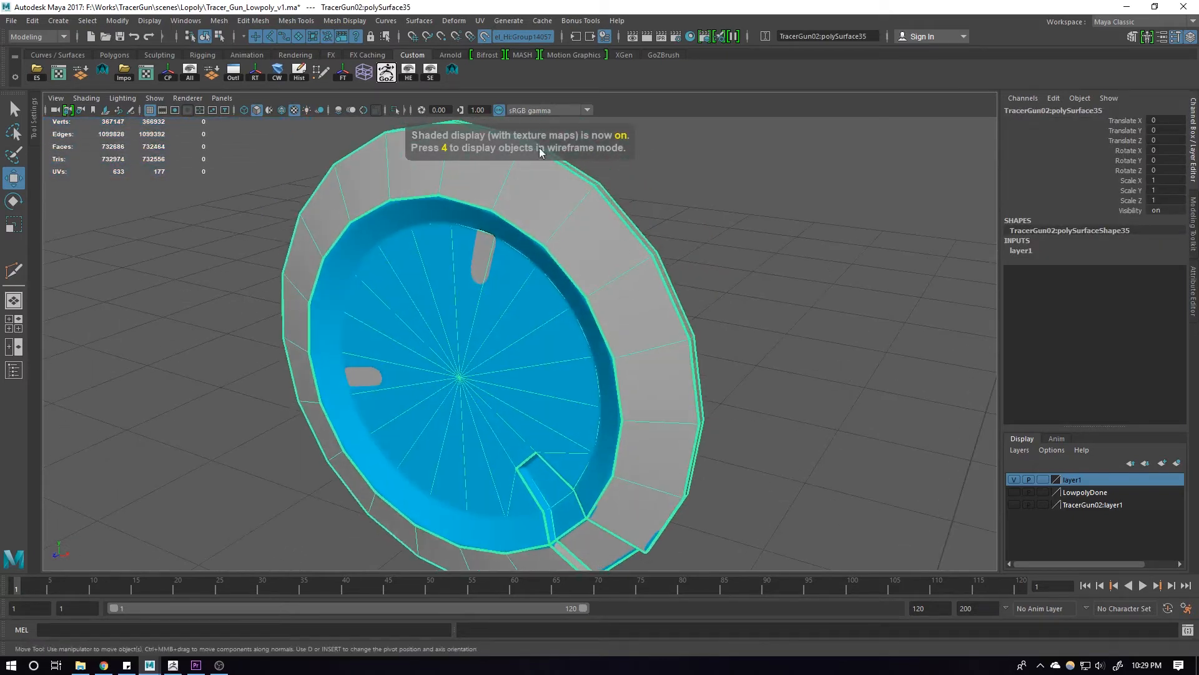
click(395, 111)
Split the edge ring across one upper rim segment of the disc, starting from its outer edge, to add a radial edge loop
alt+middle_drag(553, 203, 552, 262)
alt+right_drag(551, 263, 592, 268)
right_drag(645, 307, 648, 272)
click(648, 282)
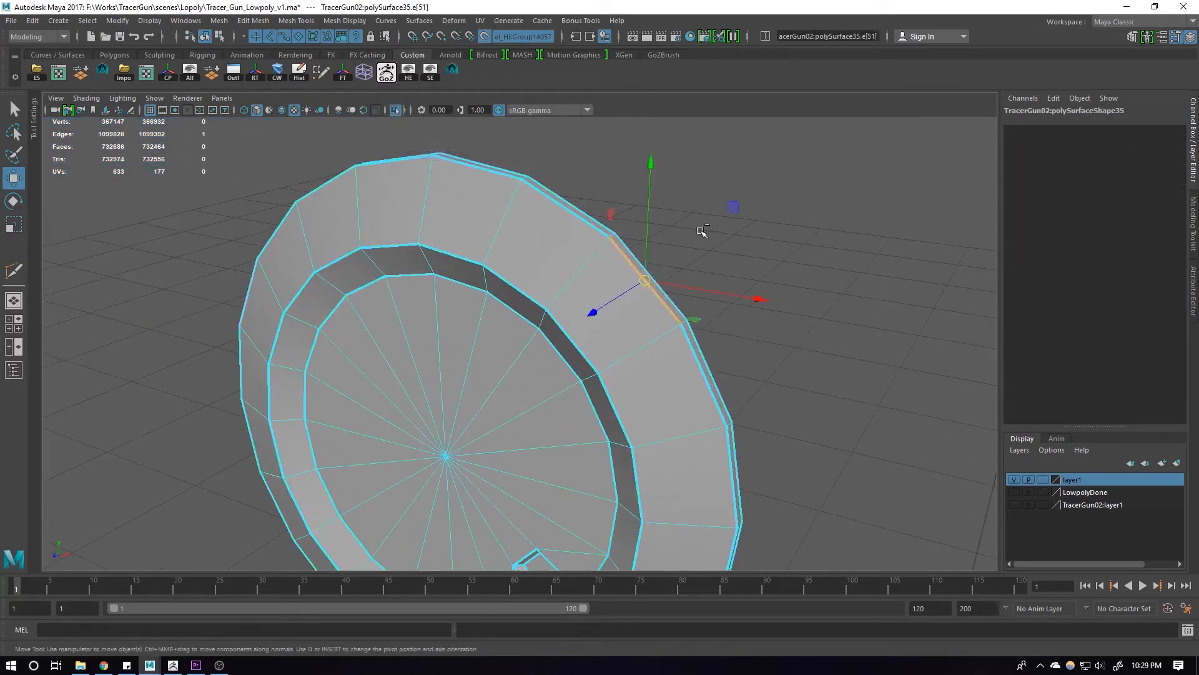
ctrl+right_drag(701, 231, 679, 301)
alt+drag(584, 291, 638, 278)
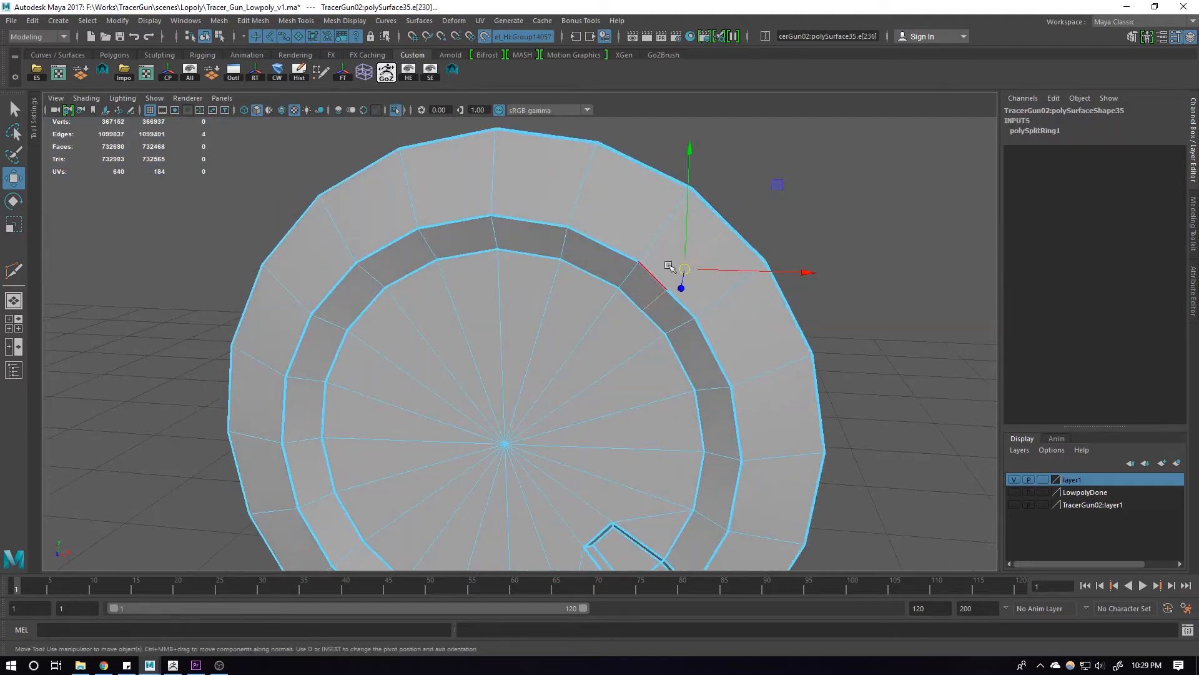
Smooth the new radial loop with Edit Edge Flow, then add and smooth another loop across the neighbouring rim segment
shift+right_click(715, 223)
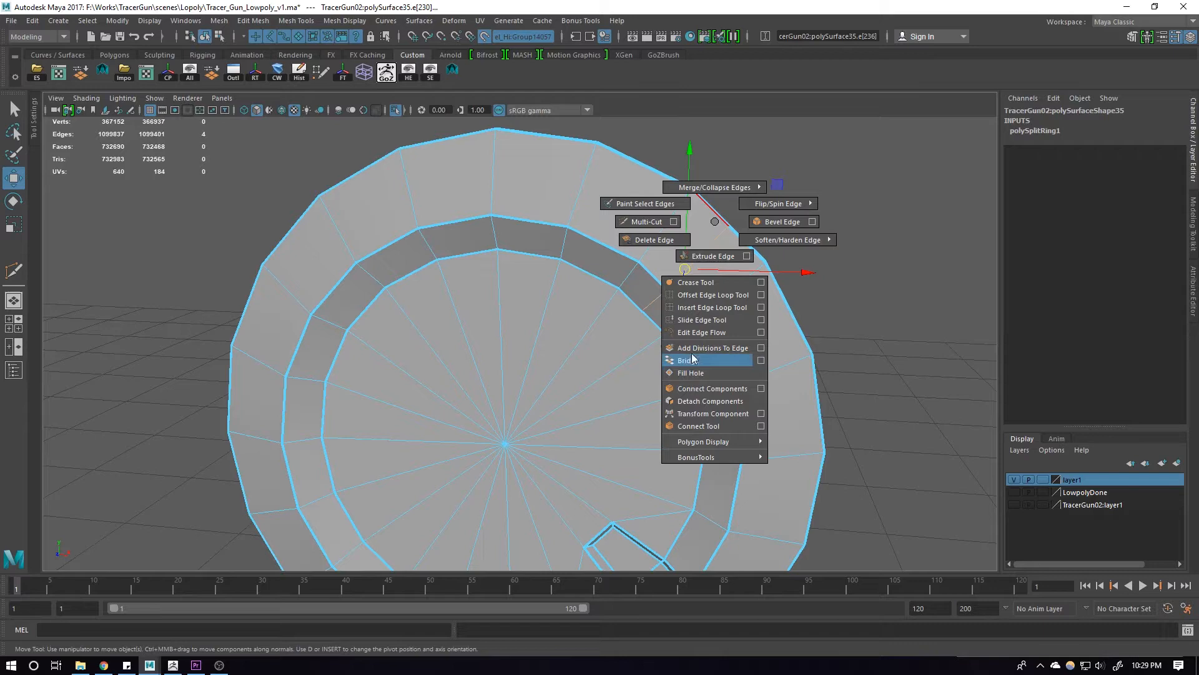
click(694, 332)
click(631, 184)
ctrl+right_drag(728, 150, 687, 338)
shift+right_click(704, 210)
click(692, 320)
Continue splitting the rim segments over the top and down around the disc, smoothing each new radial loop with Edit Edge Flow
click(525, 209)
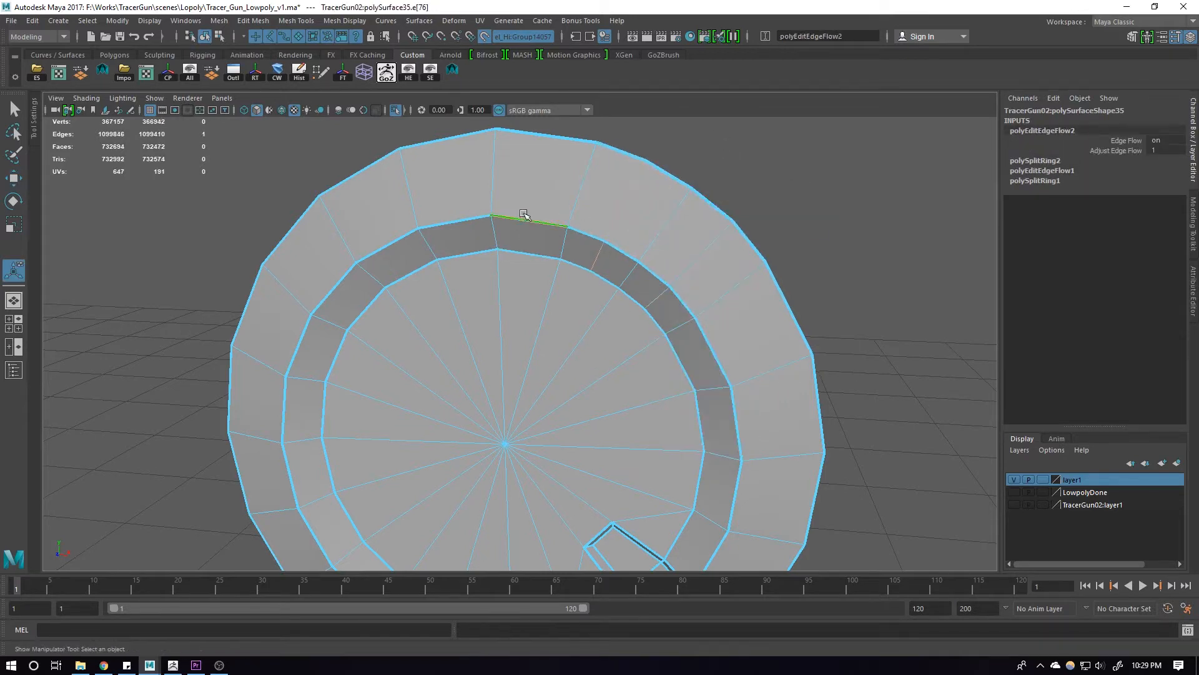
shift+right_click(601, 247)
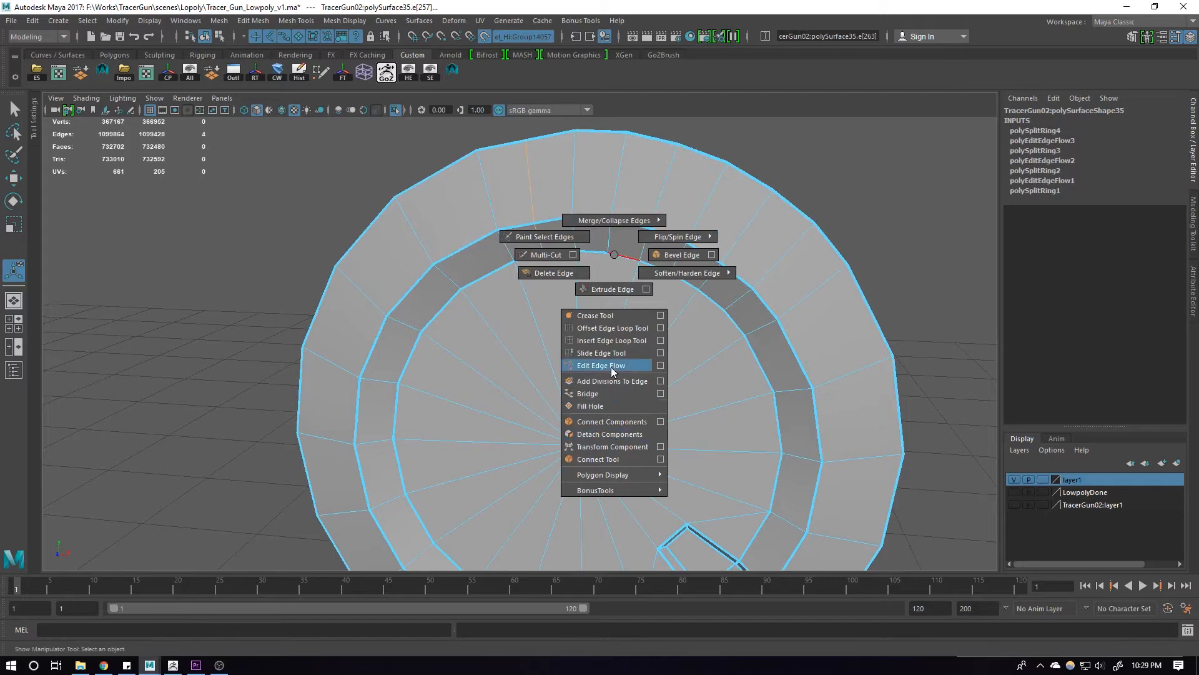
click(612, 372)
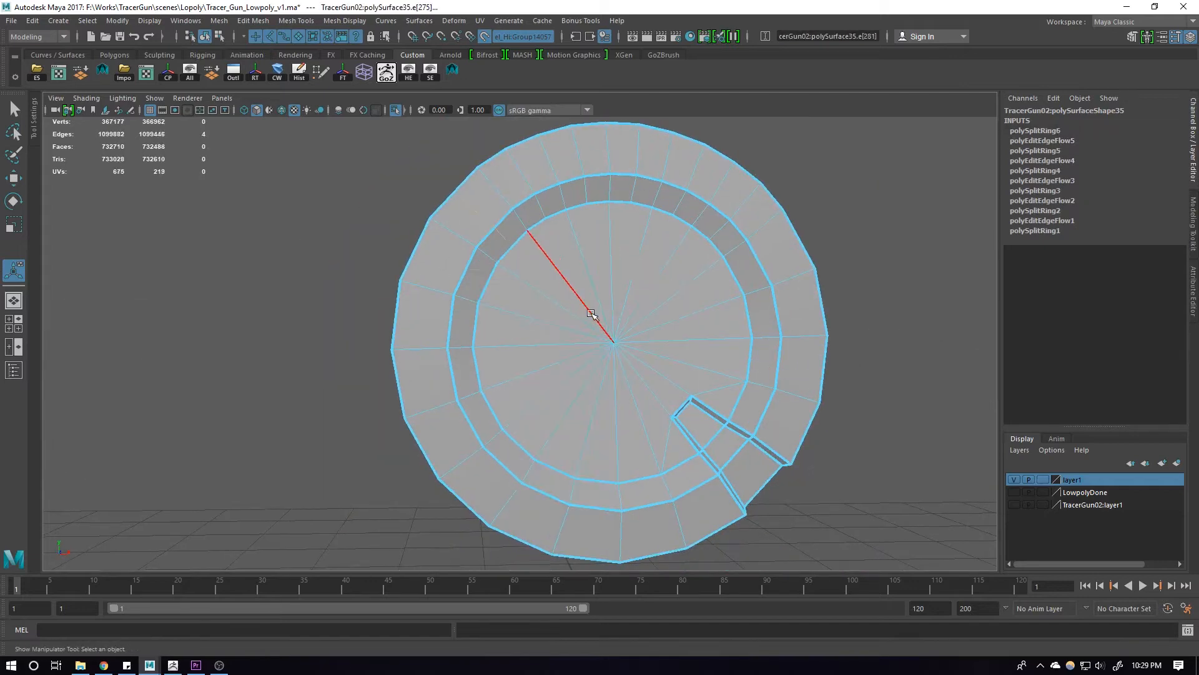
shift+right_click(602, 249)
shift+right_click(573, 277)
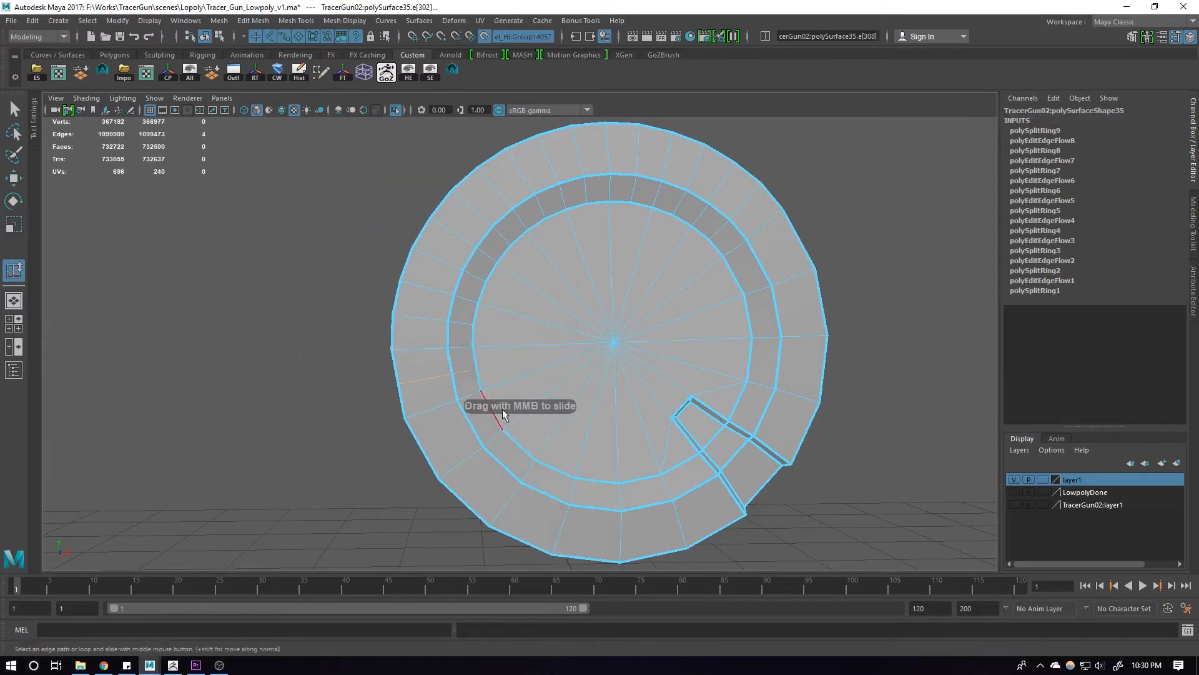
click(550, 493)
shift+right_click(611, 414)
click(718, 396)
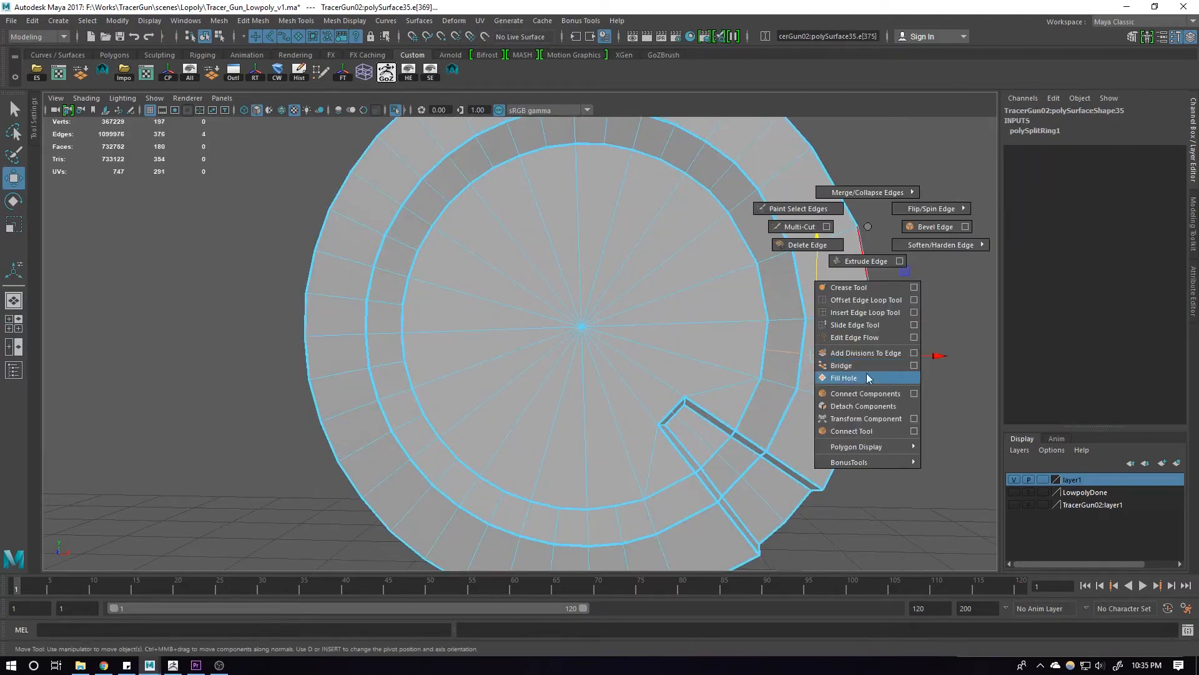
Split and smooth the remaining segments beside the disc's notch, then return to object mode
click(862, 383)
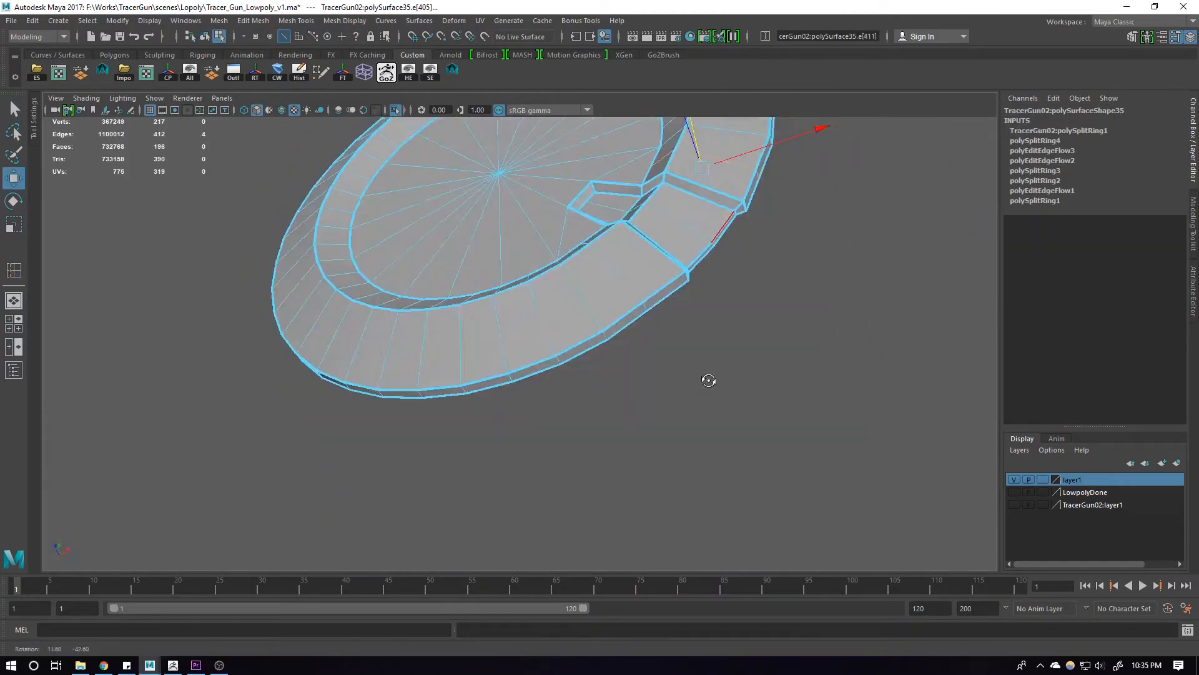
key(w)
click(769, 283)
drag(768, 283, 528, 352)
key(F8)
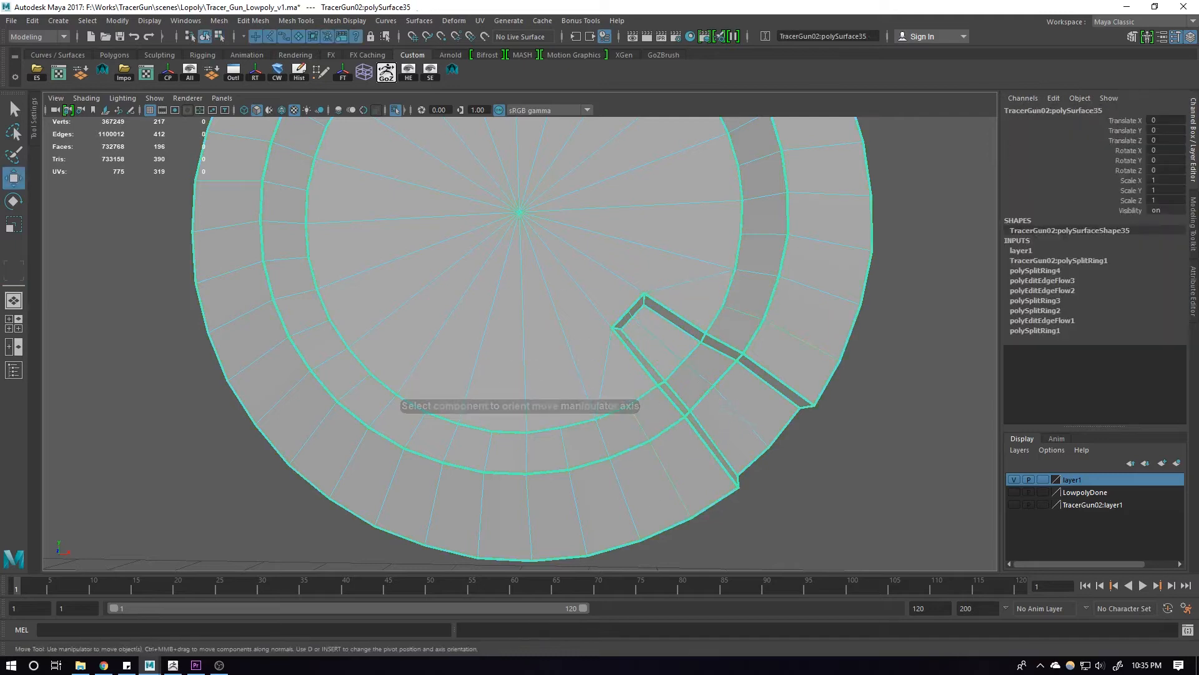
Start a Multi-Cut at the top of the disc and zigzag between the flat ring's outer and inner edges toward the notch
alt+right_drag(706, 294, 546, 373)
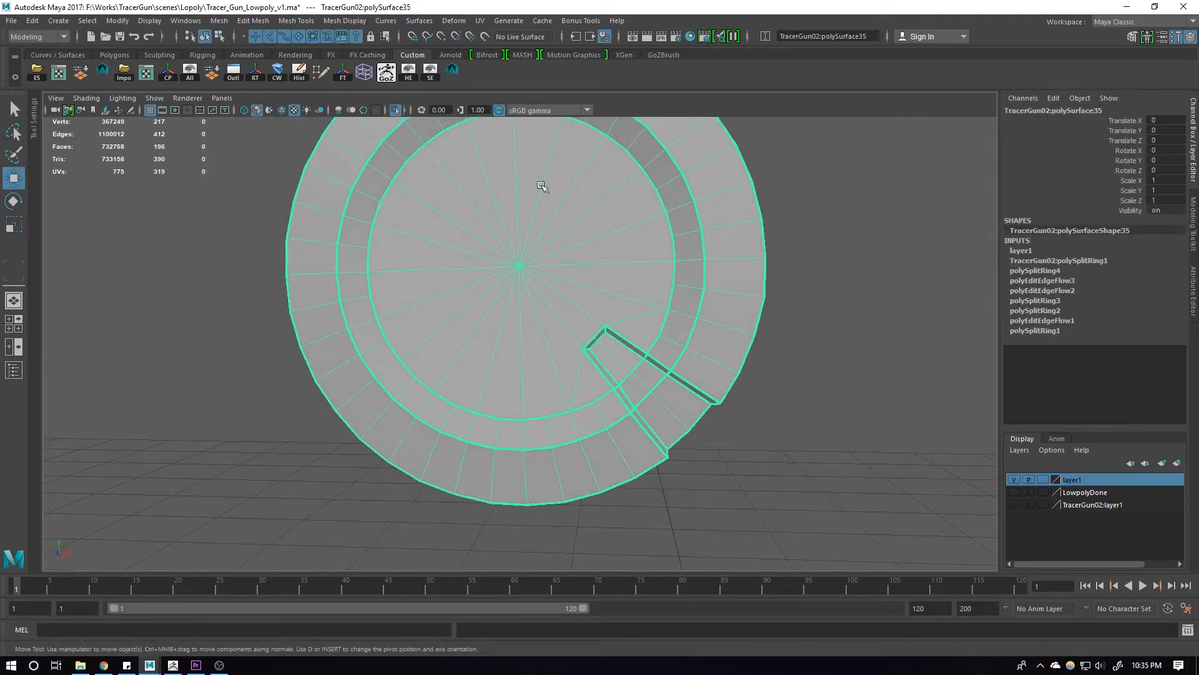
key(f)
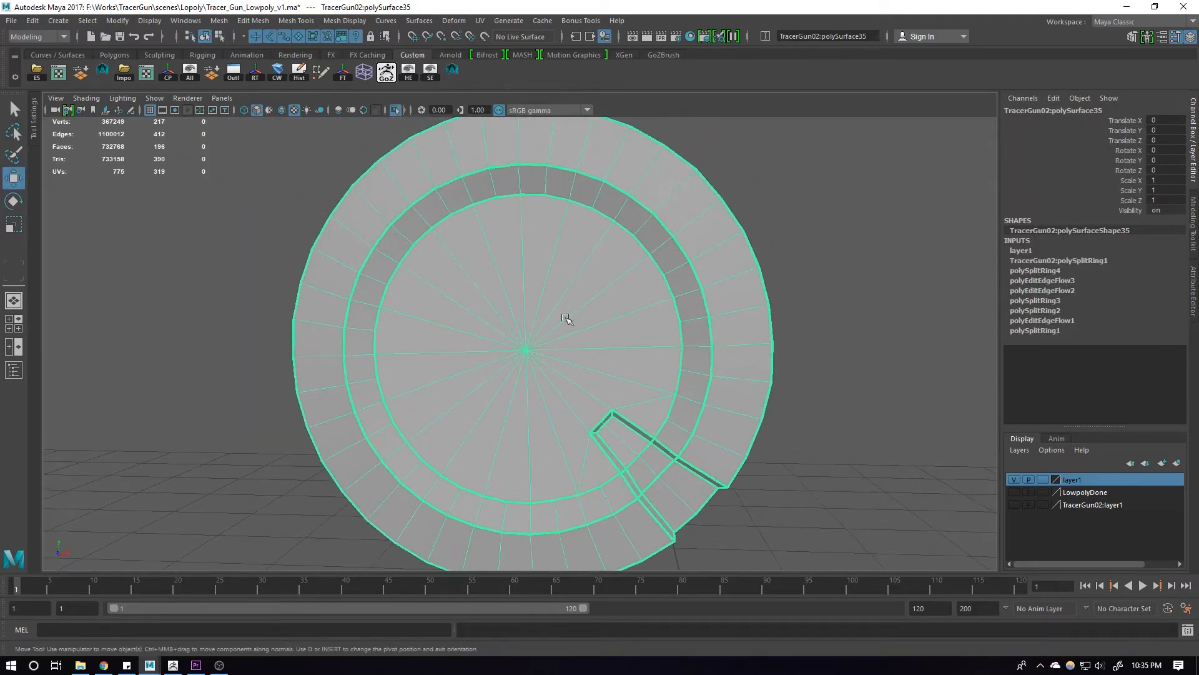
alt+drag(601, 275, 597, 262)
alt+right_drag(606, 265, 656, 279)
alt+drag(656, 279, 666, 317)
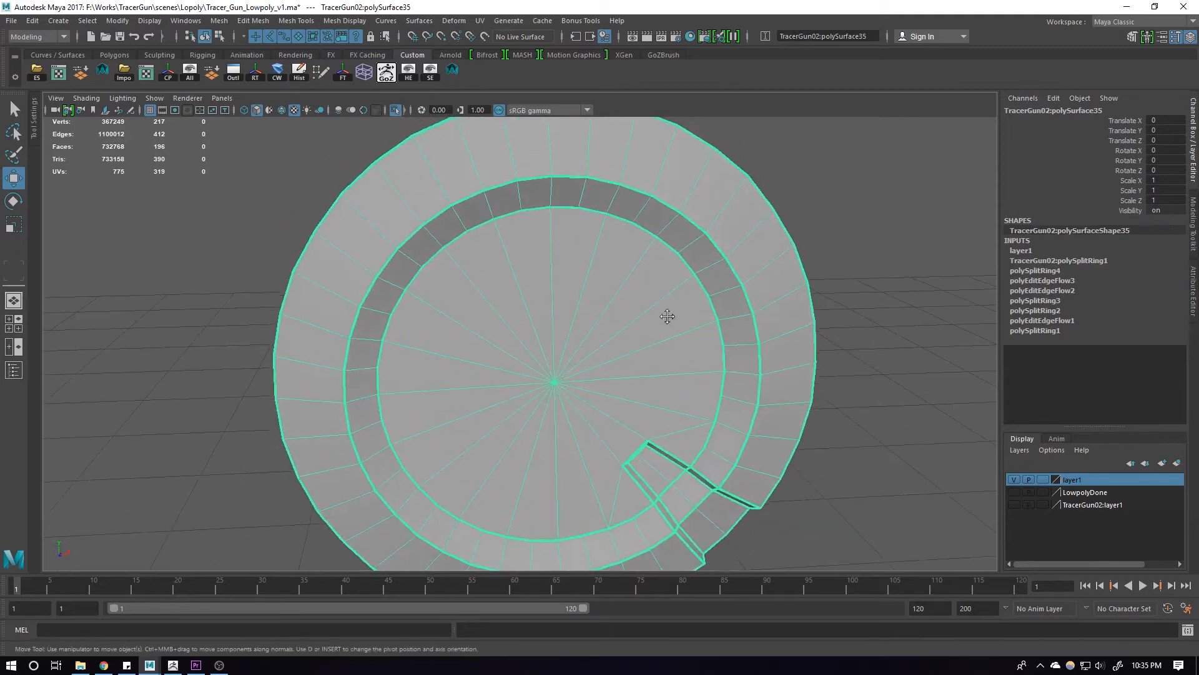
alt+middle_drag(506, 190, 506, 319)
alt+right_drag(506, 318, 553, 323)
shift+right_drag(589, 253, 539, 278)
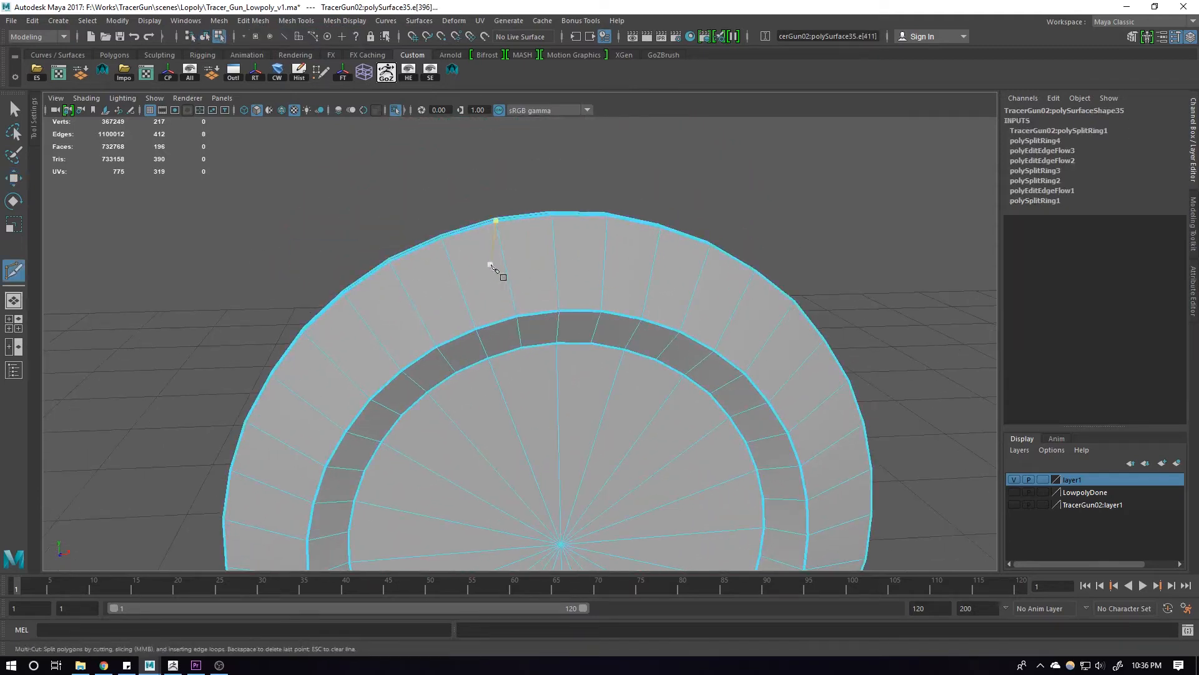
alt+middle_drag(493, 269, 516, 381)
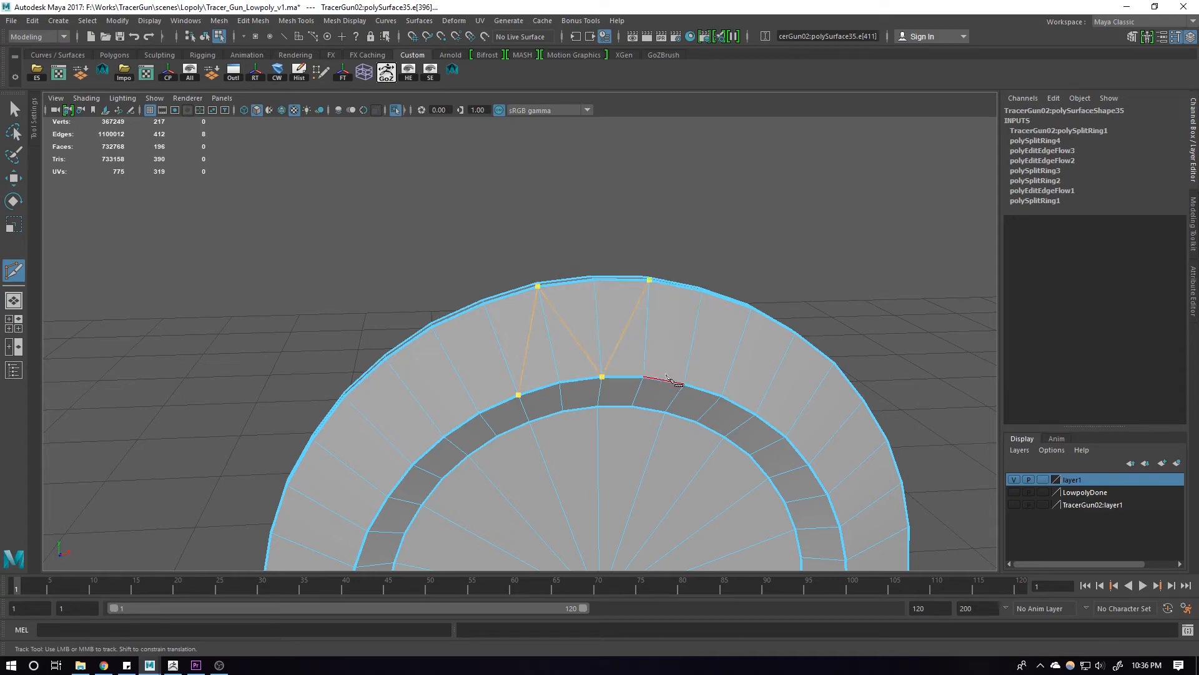
click(752, 307)
click(757, 414)
click(835, 362)
alt+middle_drag(812, 461, 774, 421)
click(774, 425)
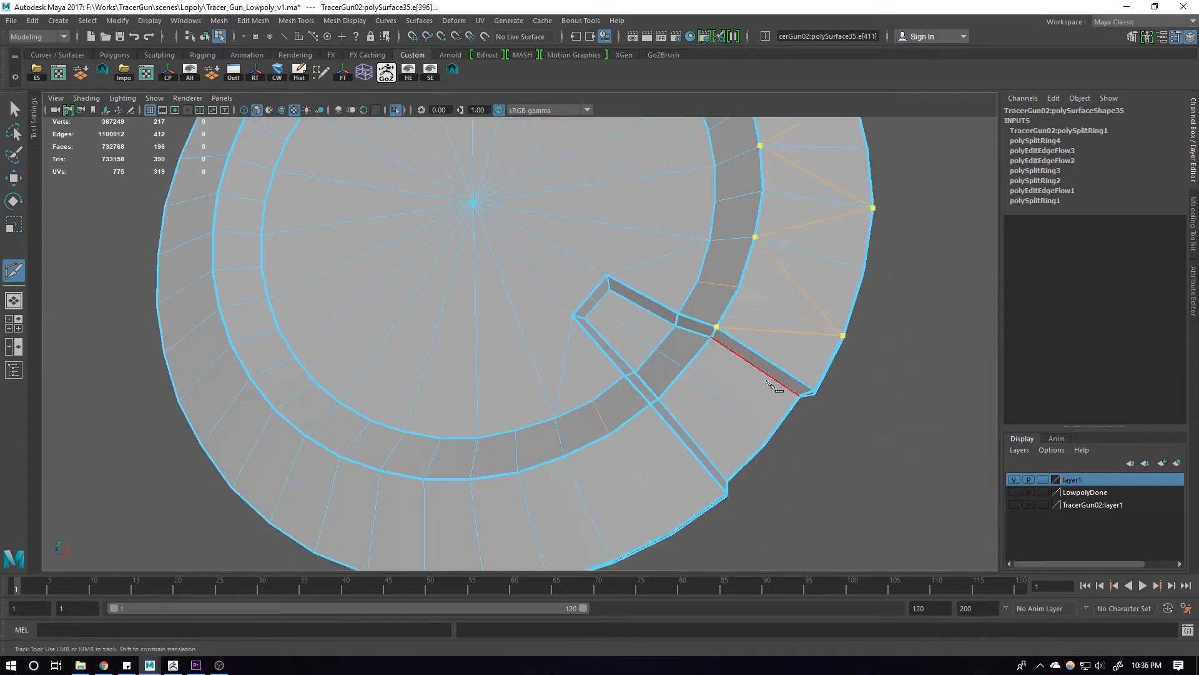
Carry the zigzag cut across the notch and around the rest of the flat ring, then commit it
click(712, 338)
click(763, 444)
click(658, 400)
alt+drag(652, 409, 723, 290)
click(423, 231)
click(328, 297)
click(362, 187)
alt+drag(362, 187, 401, 329)
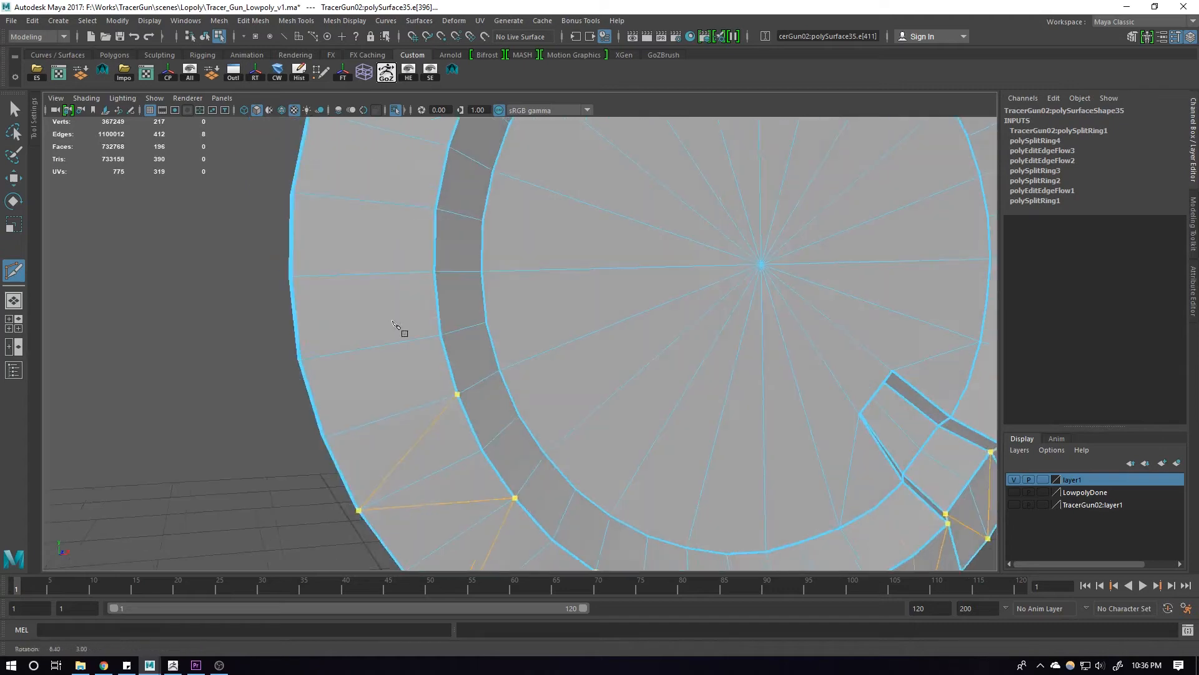
click(319, 511)
click(452, 425)
click(313, 348)
alt+drag(568, 238, 639, 309)
key(Return)
Select every second radial edge loop across the flat ring and recess wall and delete them together with their vertices
scroll(687, 316, down, 6)
scroll(640, 311, up, 1)
key(w)
double_click(707, 334)
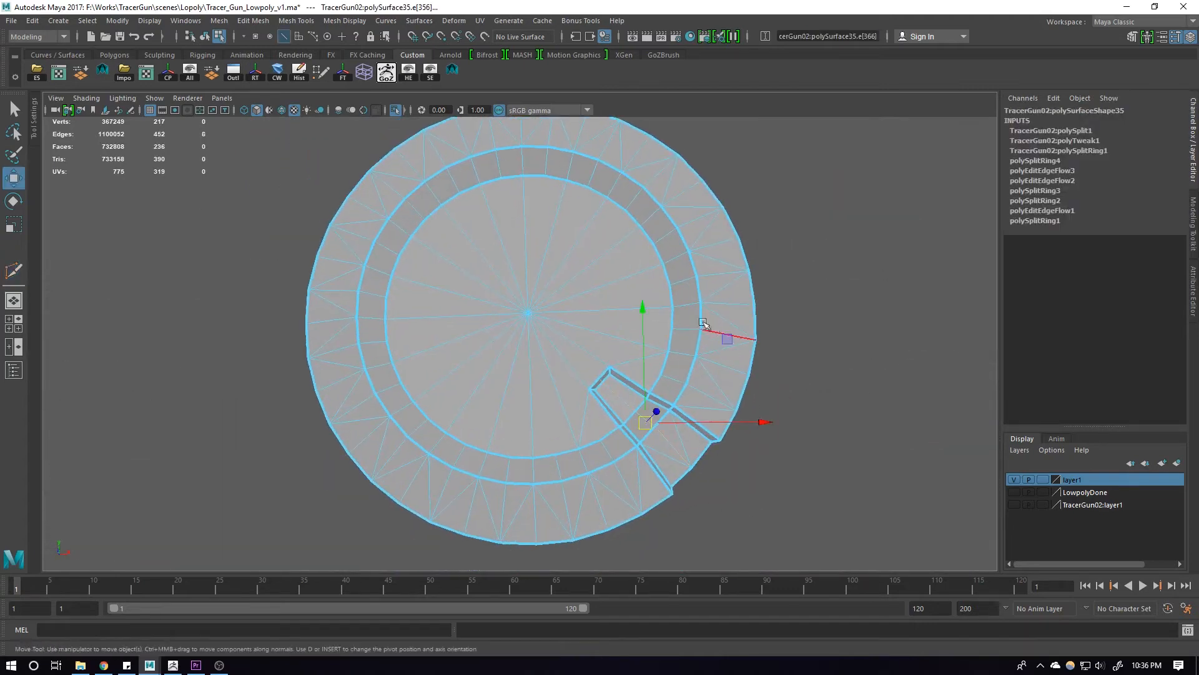
key(q)
click(687, 329)
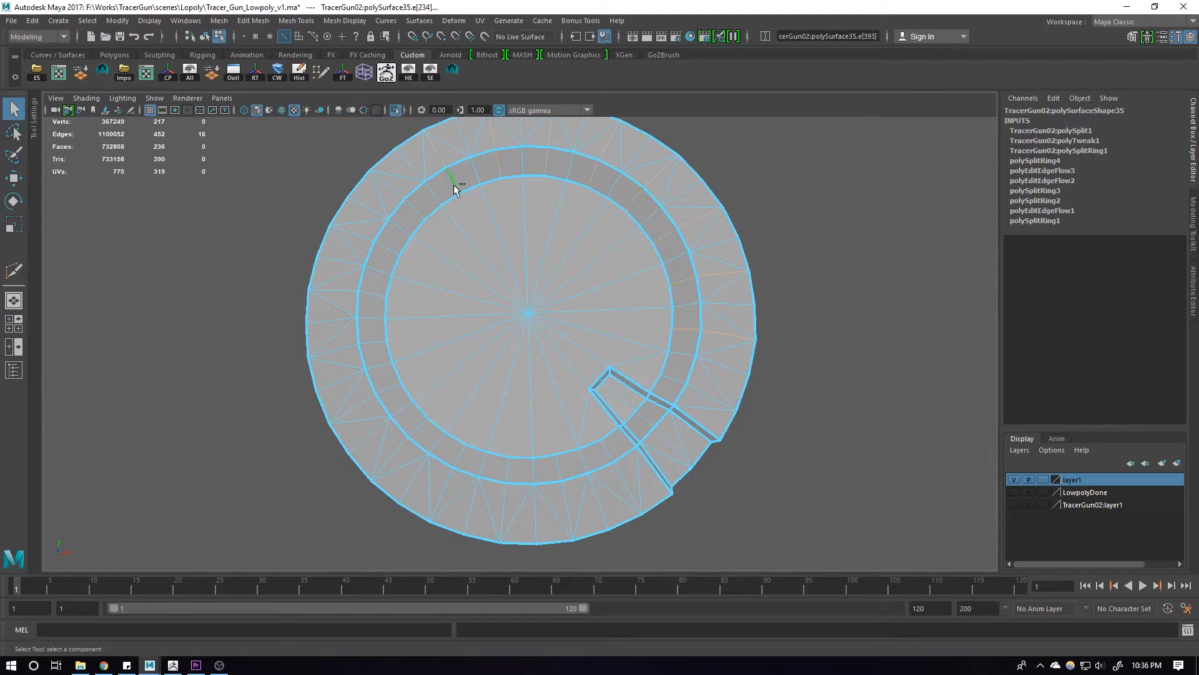
scroll(653, 425, up, 2)
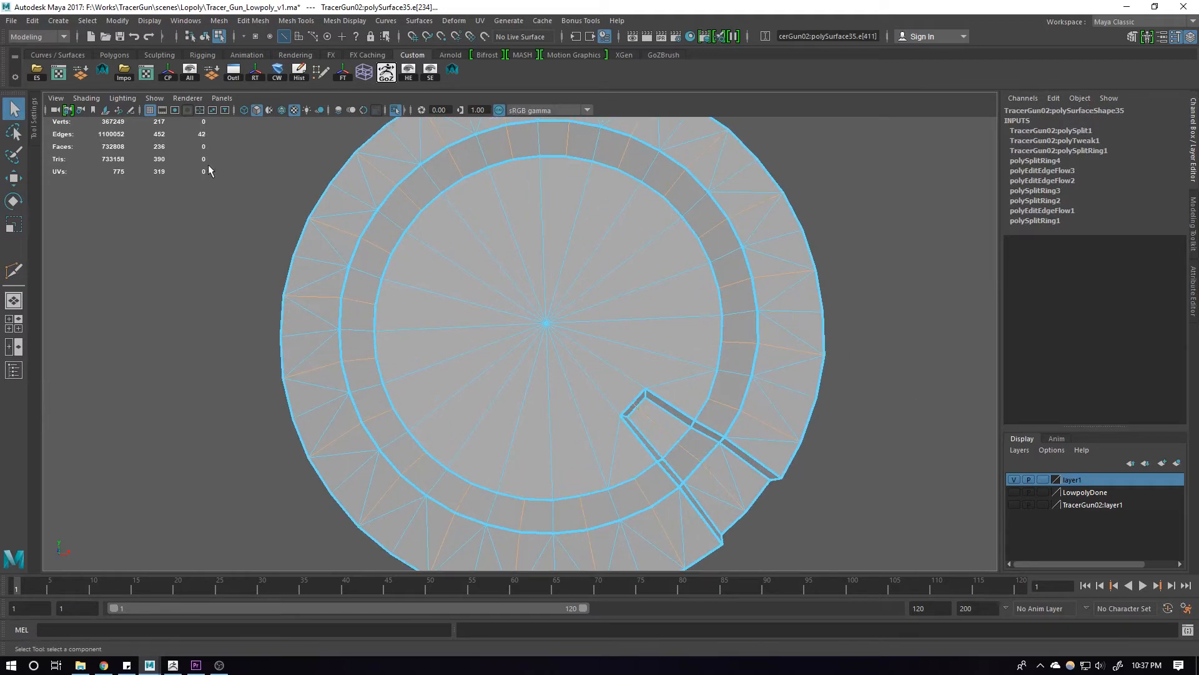
key(ctrl+Delete)
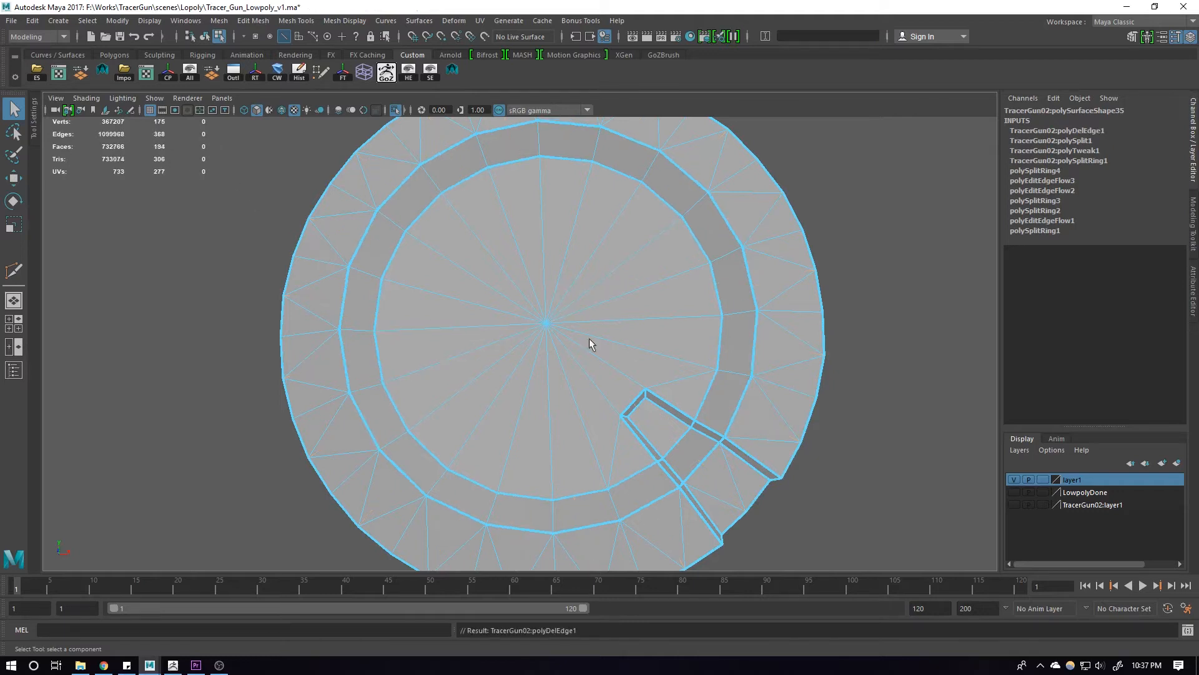
Return to object mode, deselect the disc to examine its front and back shading, then reselect it
key(F8)
scroll(725, 344, down, 2)
click(886, 306)
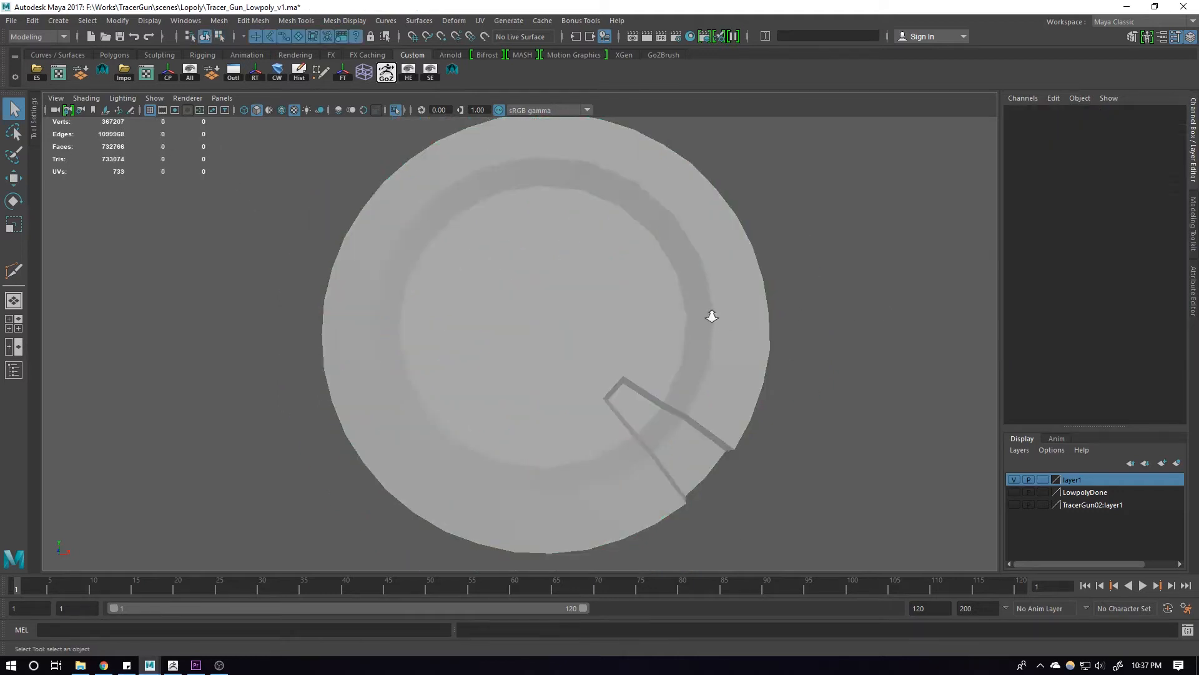
alt+drag(712, 316, 597, 250)
click(698, 394)
alt+drag(715, 377, 688, 352)
Select every second edge of the inner border around the disc's back and collapse them
right_drag(687, 353, 682, 292)
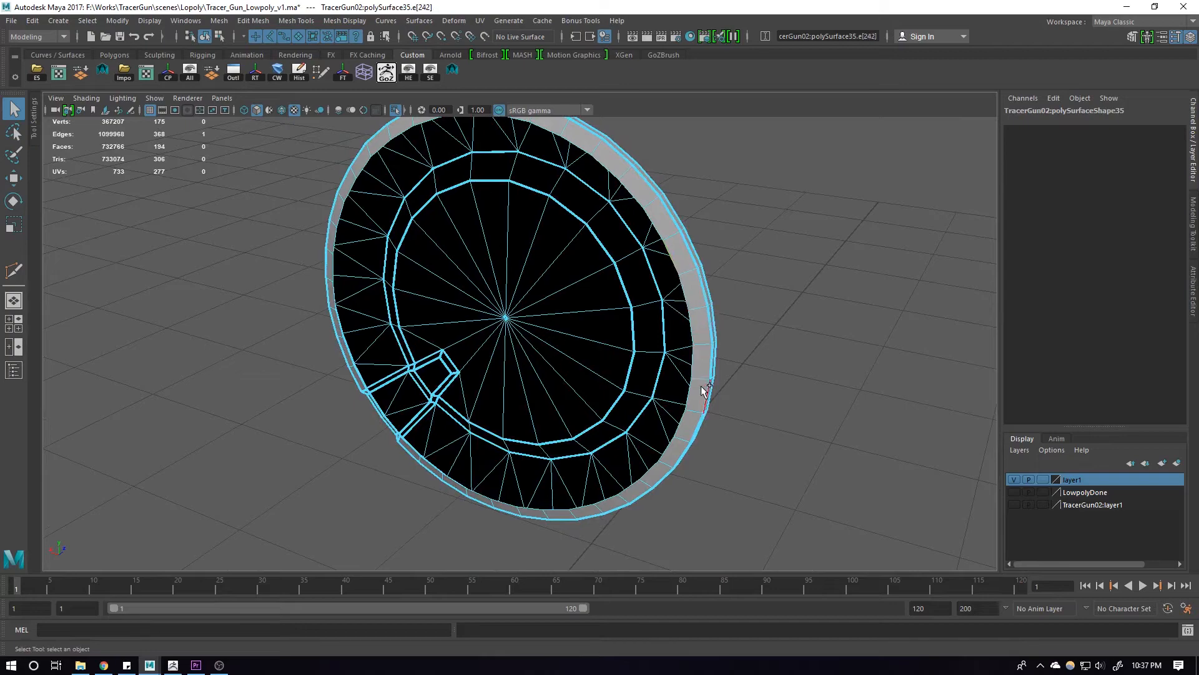
alt+drag(707, 373, 690, 327)
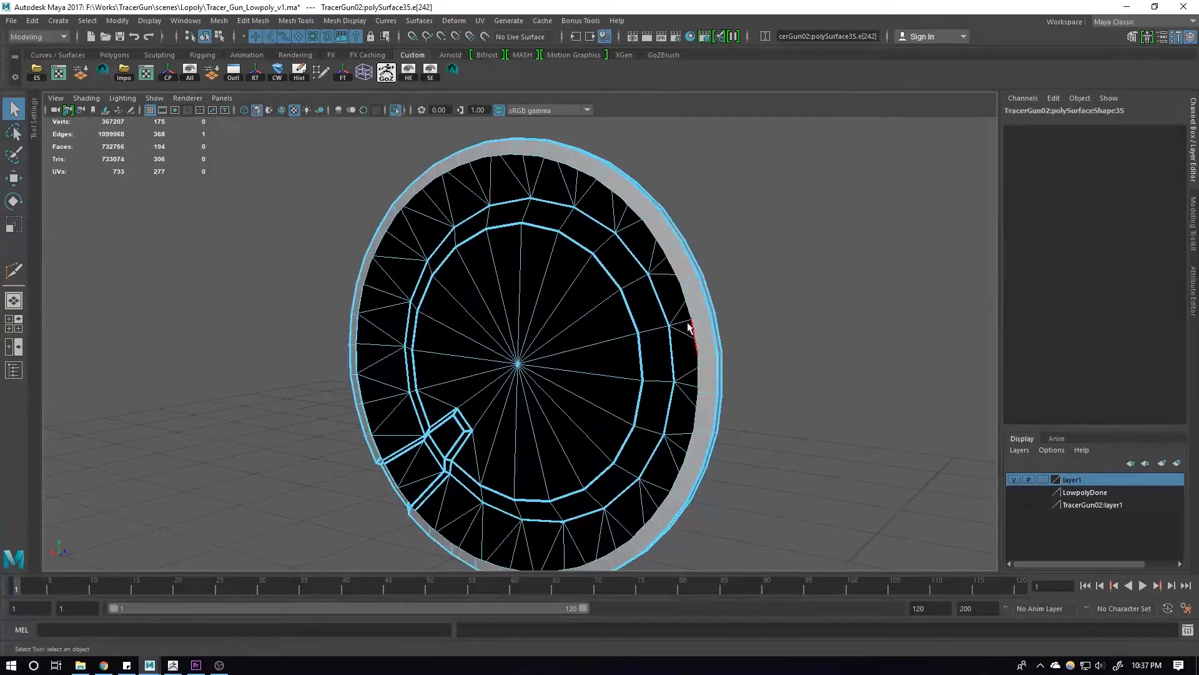
alt+drag(613, 222, 711, 315)
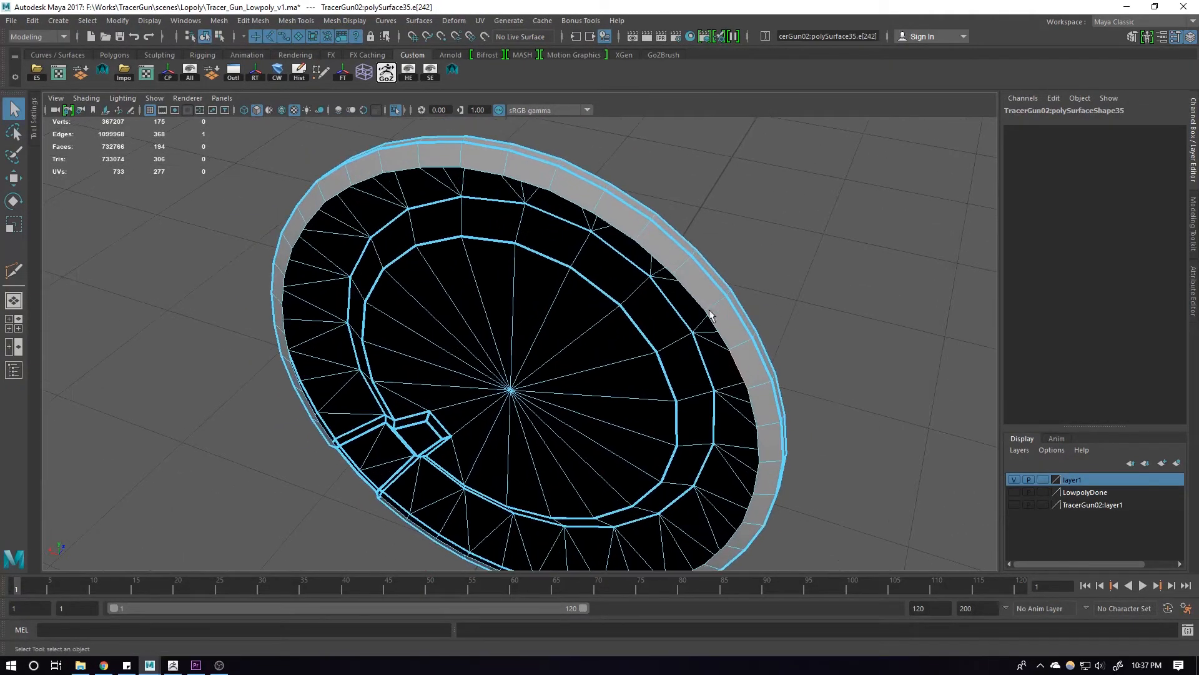
shift+click(535, 178)
shift+click(439, 165)
shift+click(344, 298)
alt+drag(345, 298, 362, 279)
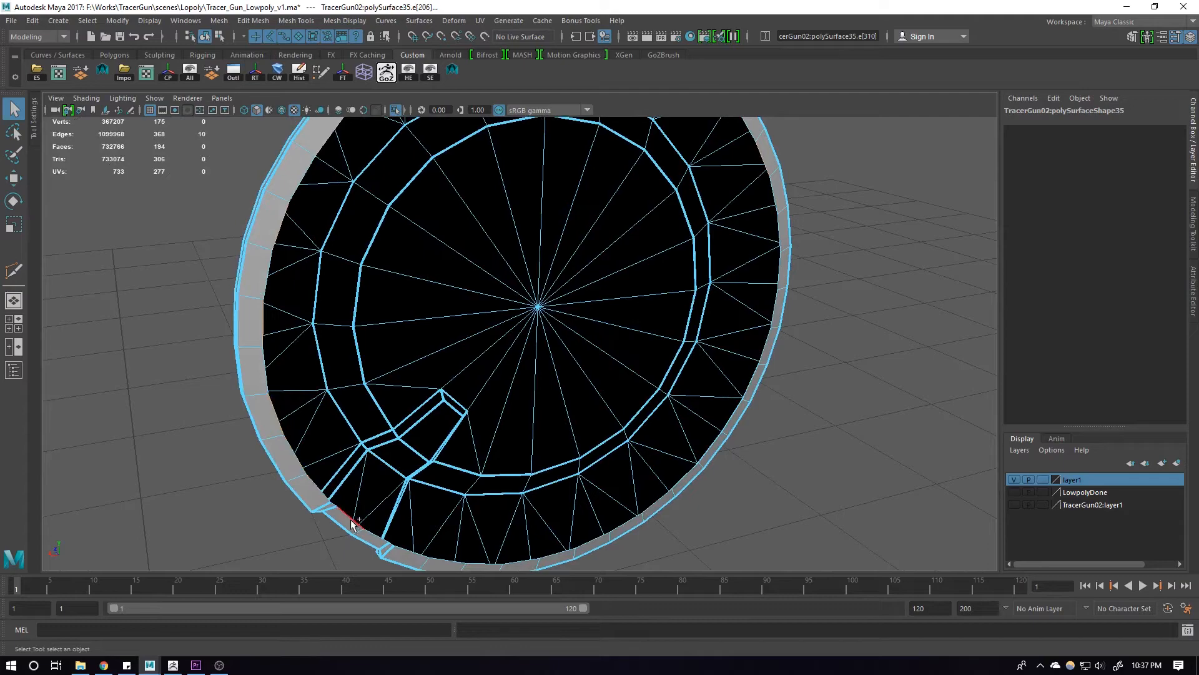
alt+drag(352, 525, 400, 347)
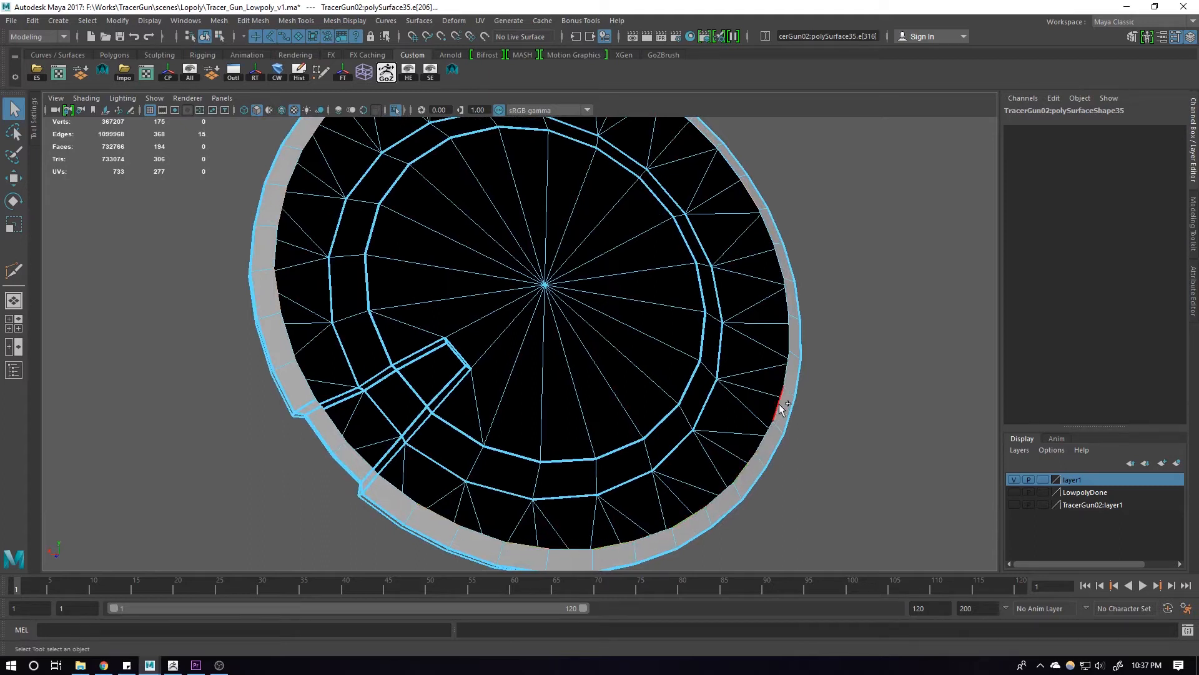
alt+drag(804, 300, 816, 298)
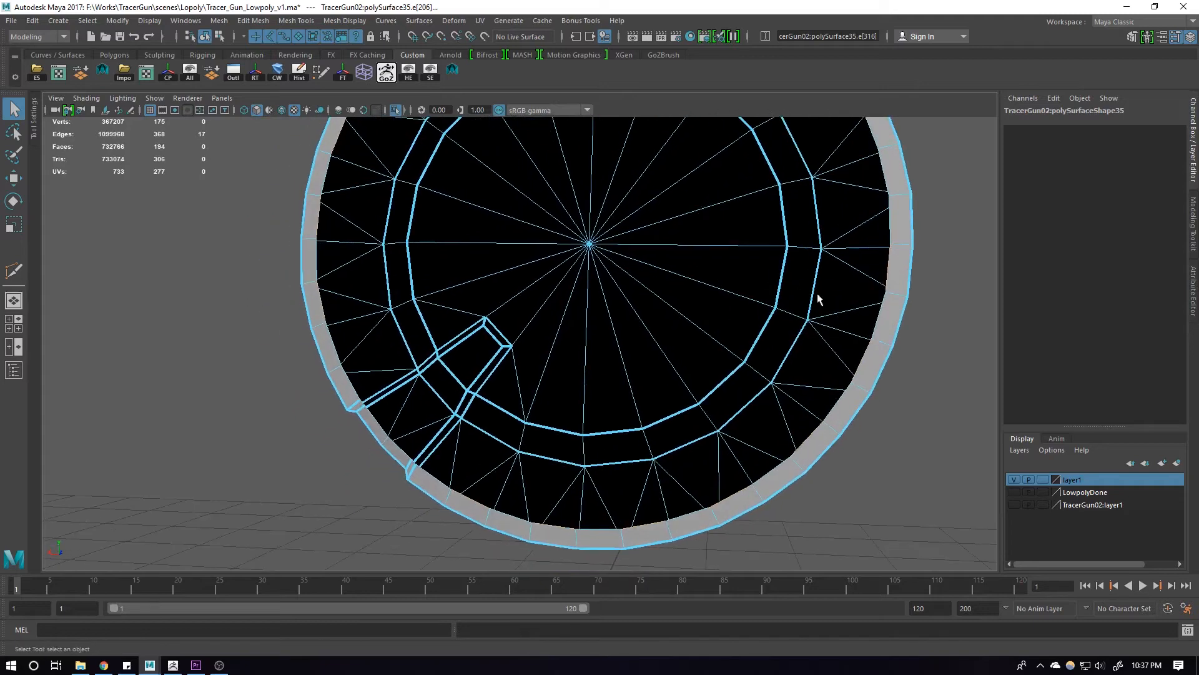
alt+middle_drag(817, 297, 752, 451)
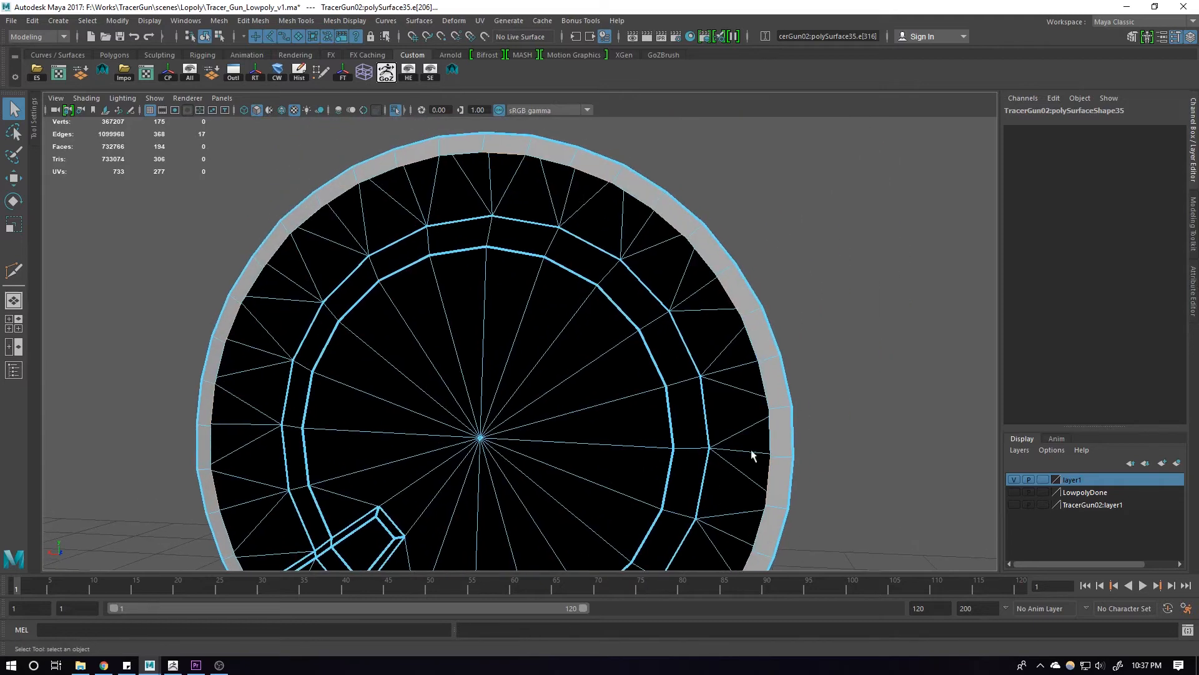
shift+click(768, 388)
scroll(768, 389, down, 3)
alt+drag(768, 390, 718, 419)
shift+right_drag(635, 298, 629, 255)
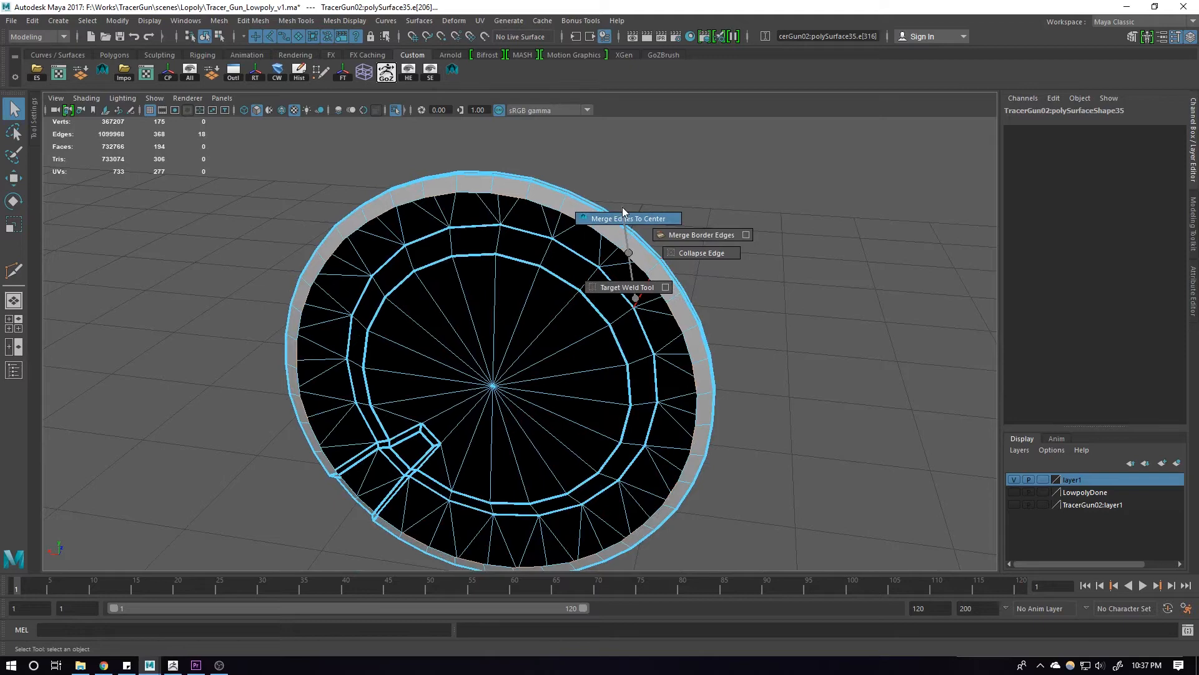
mouse_move(622, 208)
shift+right_down()
mouse_move(584, 232)
mouse_move(582, 188)
mouse_move(634, 189)
shift+right_up()
key(ctrl+z)
alt+drag(633, 189, 587, 188)
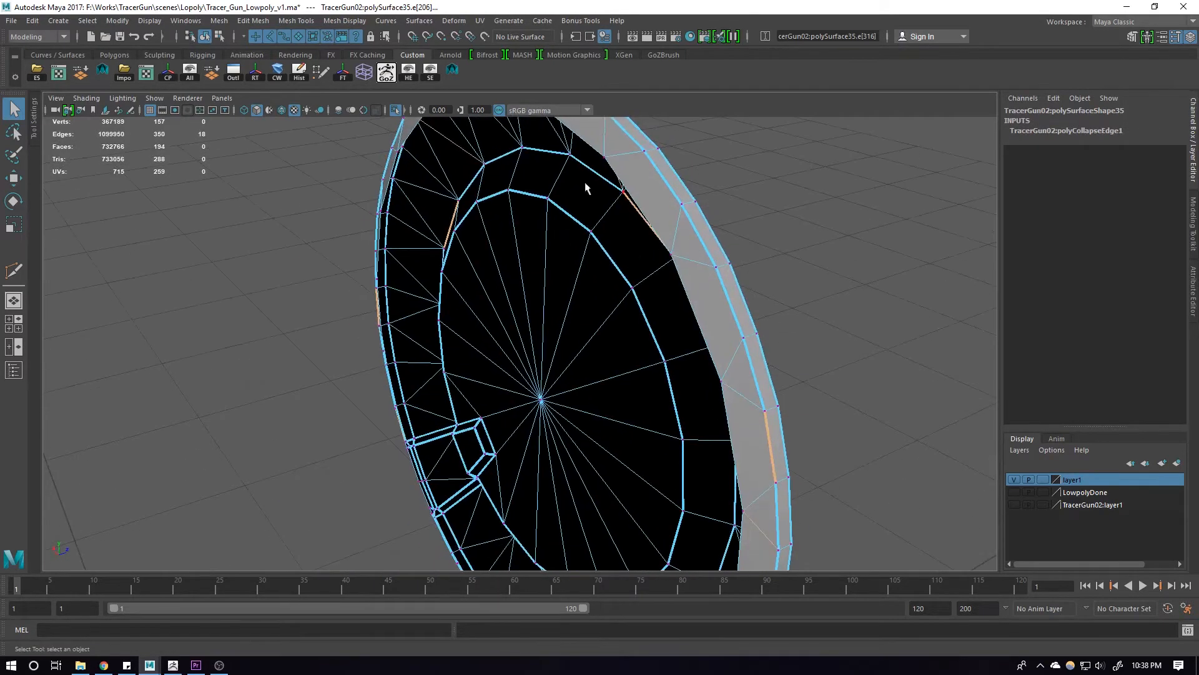
Select the whole inner border loop on the disc's back, scale it slightly inward and shift it slightly along Z
alt+right_drag(588, 199, 550, 241)
alt+drag(551, 241, 683, 217)
alt+drag(587, 269, 494, 362)
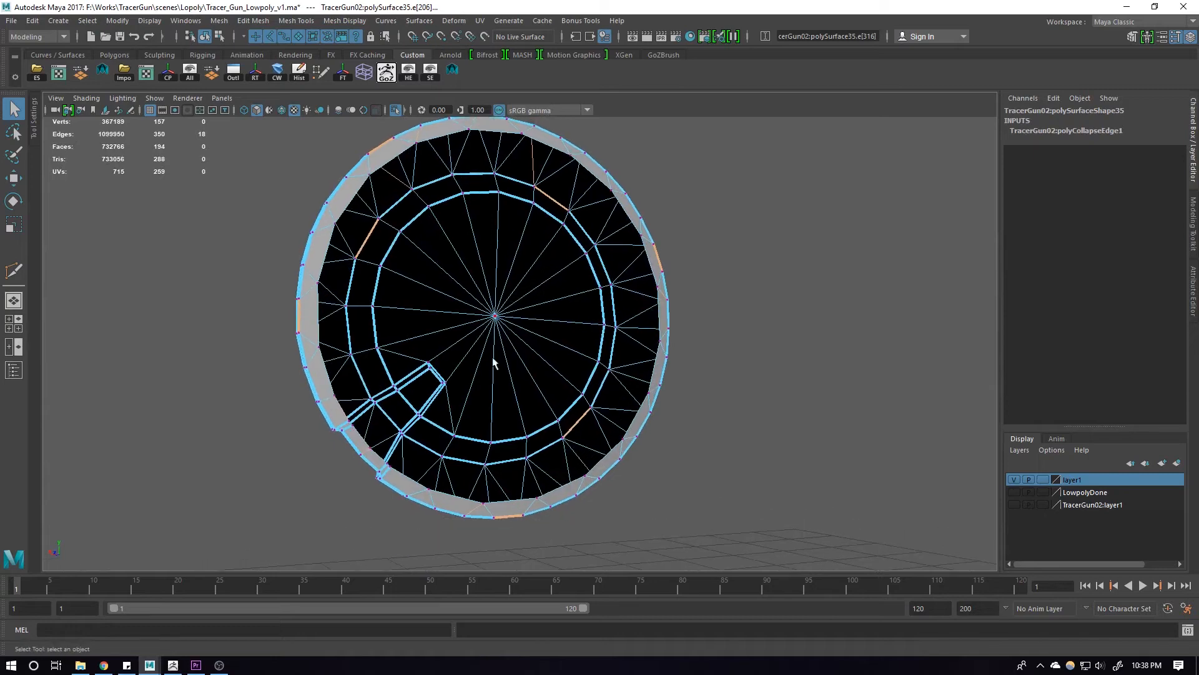
double_click(361, 445)
key(r)
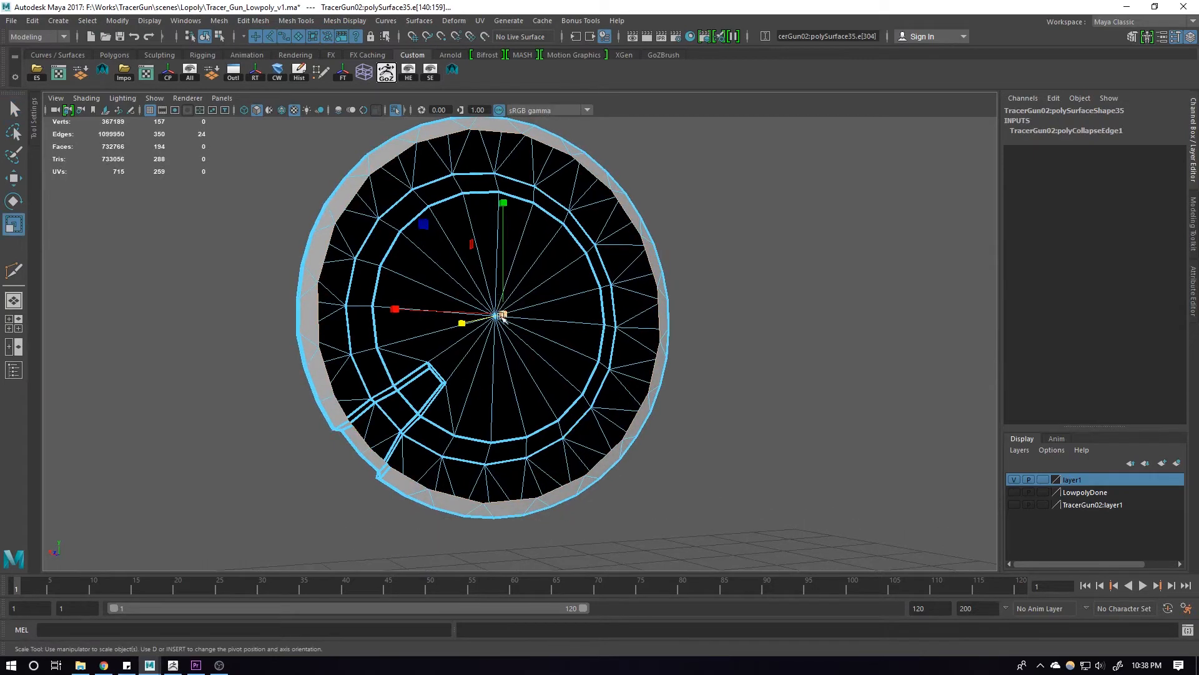
drag(503, 314, 367, 346)
key(w)
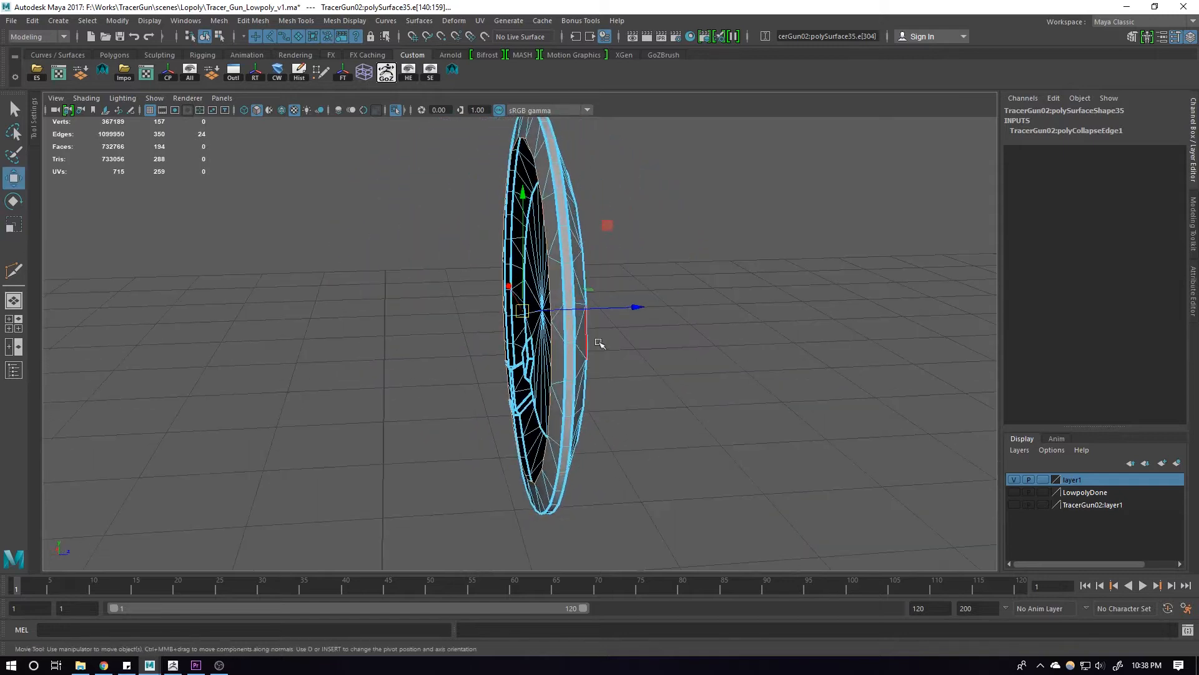
drag(631, 308, 626, 305)
Return to object mode, deselect the disc and turn off isolation to show the high-poly mesh
right_drag(626, 290, 627, 222)
click(627, 223)
scroll(637, 275, down, 3)
alt+drag(653, 325, 545, 345)
click(554, 336)
click(621, 229)
click(395, 111)
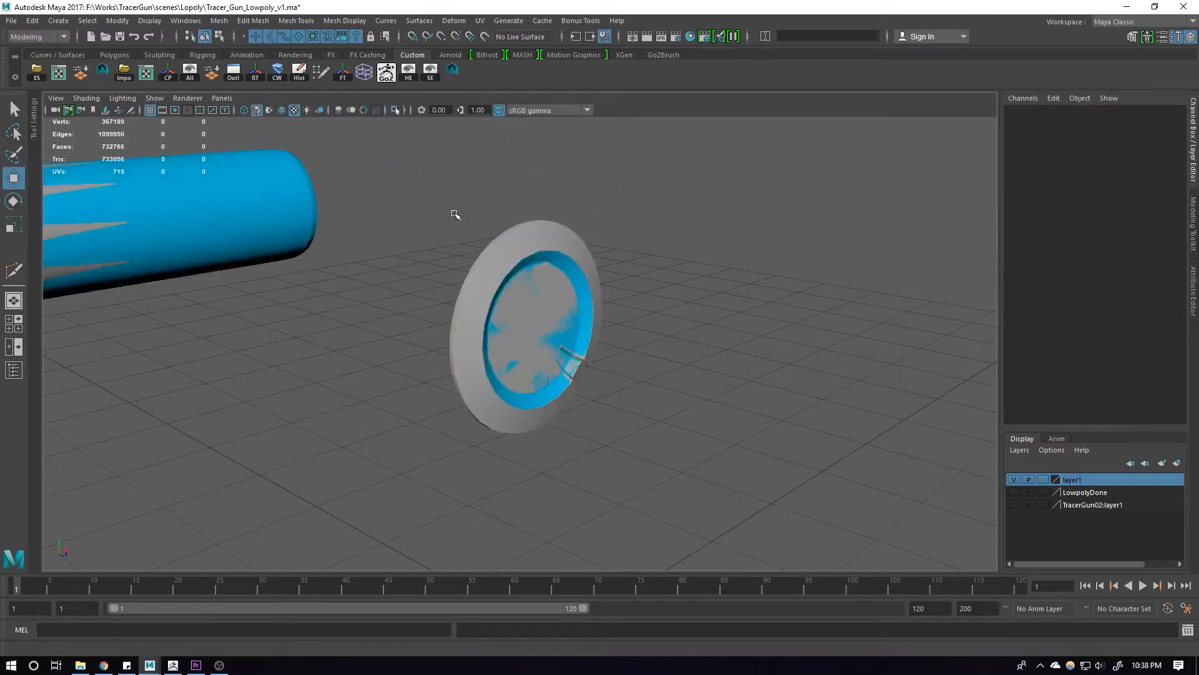
Examine the disc's back rim against the high-poly mesh, toggling the isolation and undoing that
scroll(451, 250, down, 4)
alt+drag(424, 378, 513, 339)
scroll(608, 319, up, 4)
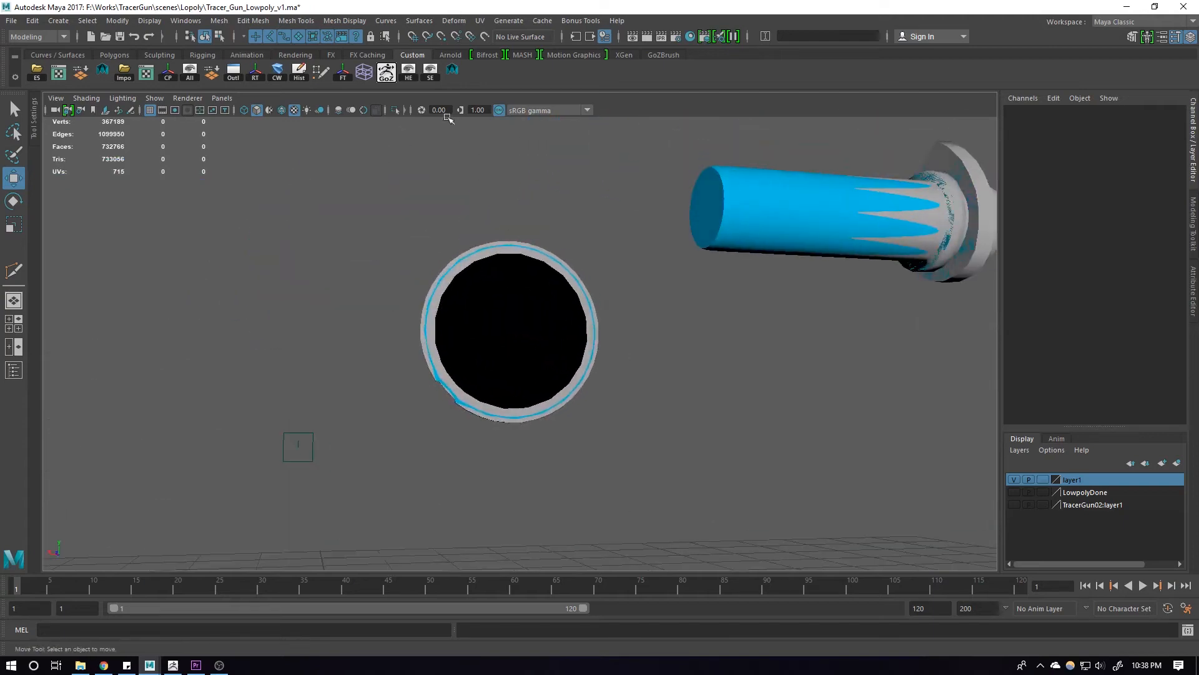
click(395, 110)
key(ctrl+z)
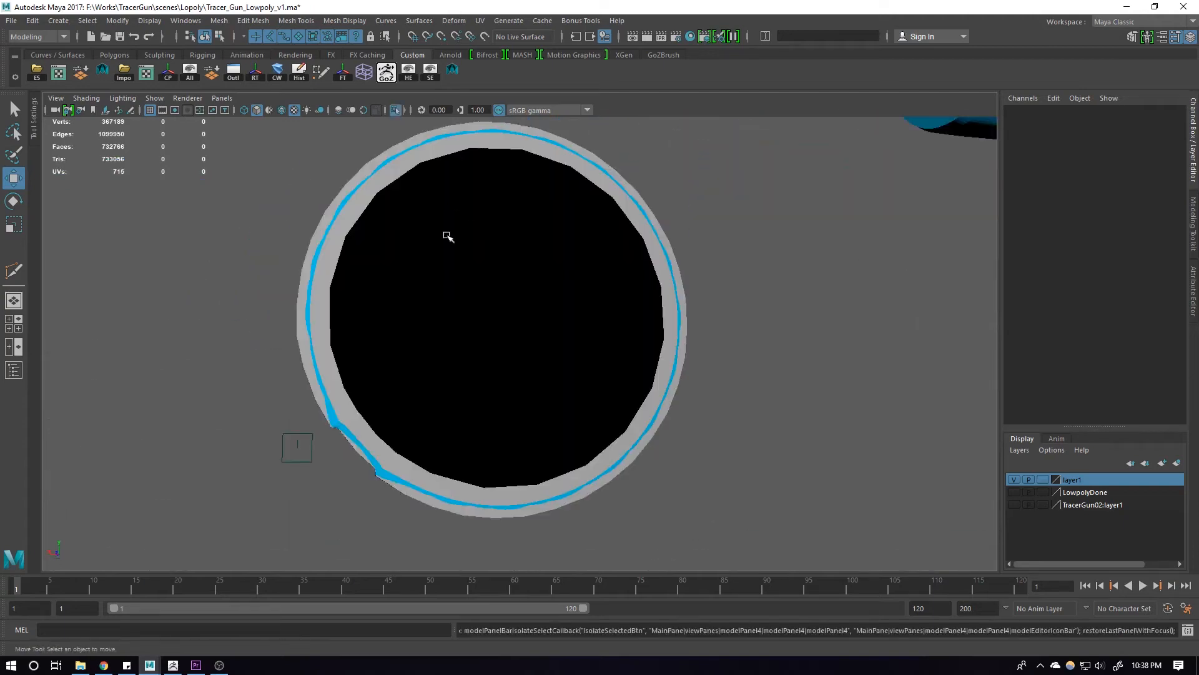
Select the low-poly disc instead of the high-poly mesh, isolate it and switch to edge selection
click(398, 169)
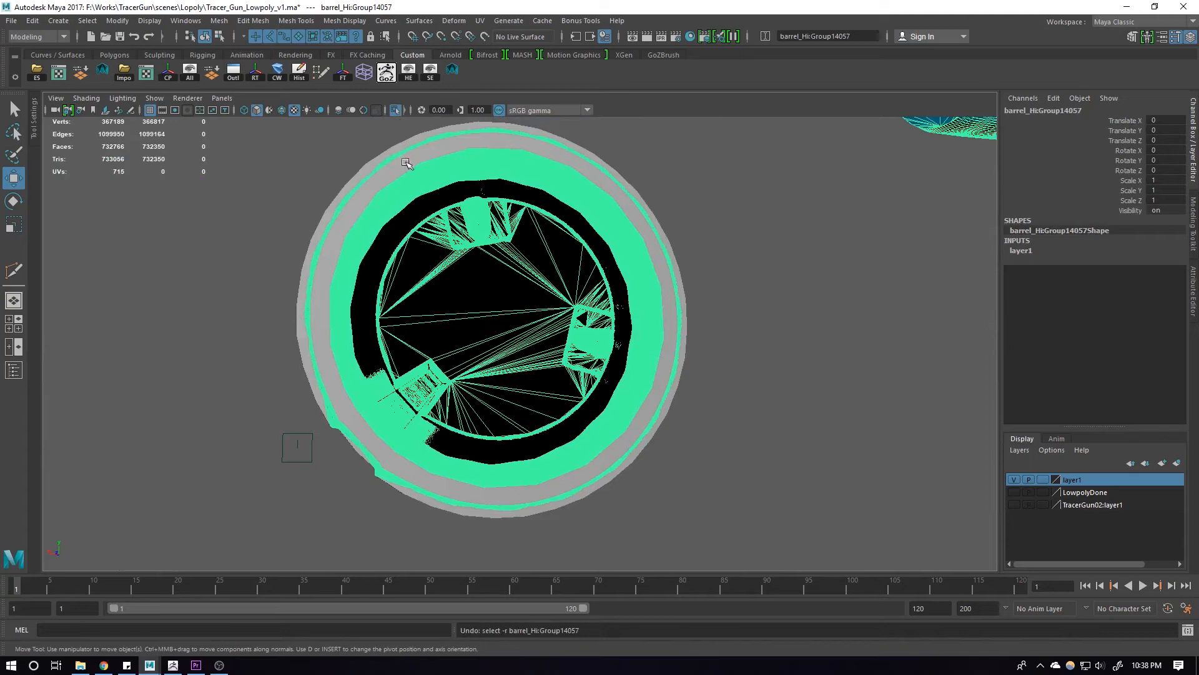
click(600, 221)
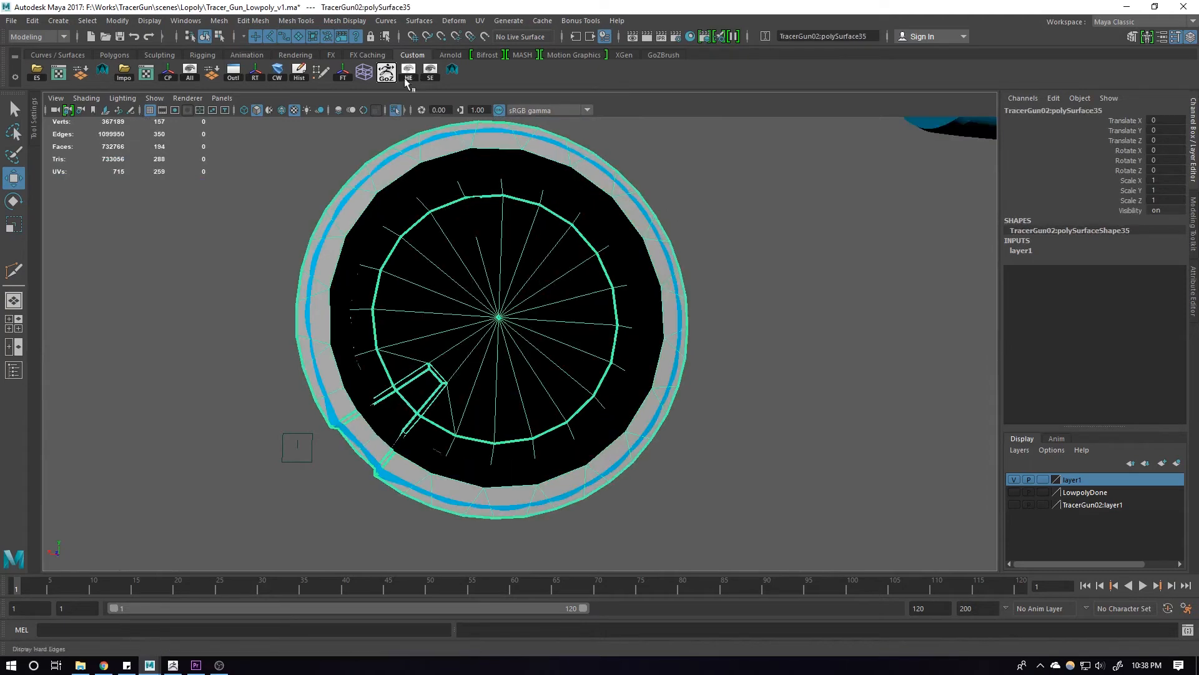
click(395, 110)
key(F10)
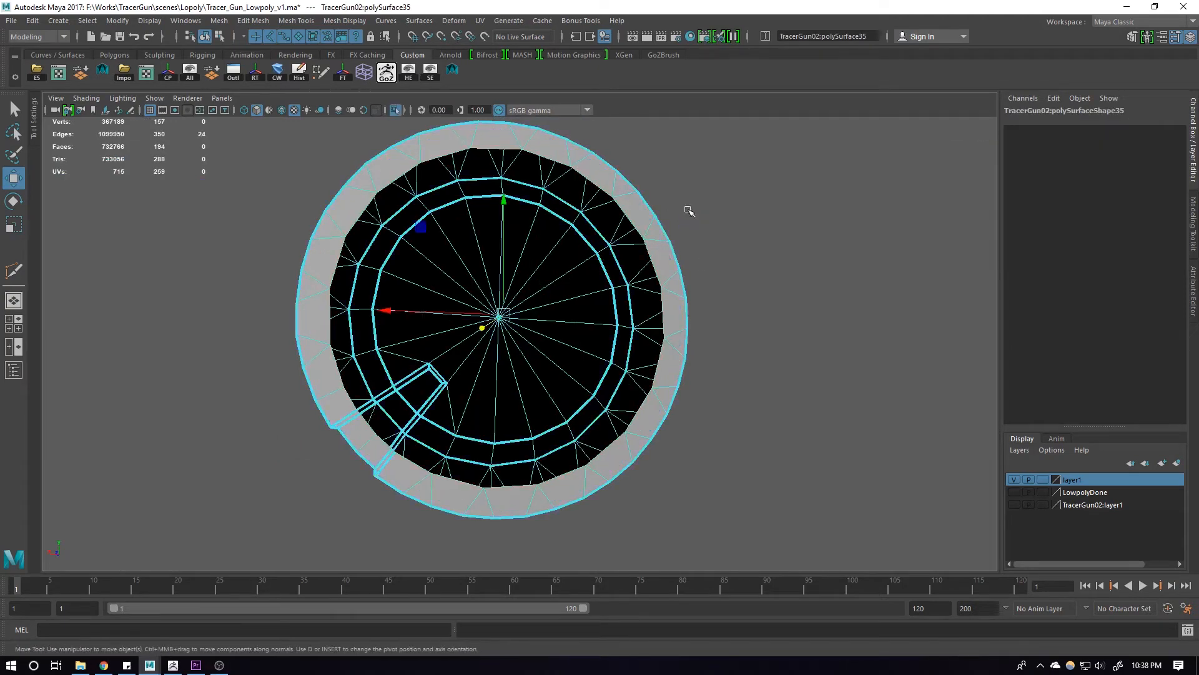
Merge the closely spaced vertices beside both sides of the notch on the disc's inner back border
alt+drag(630, 219, 694, 256)
shift+right_click(697, 257)
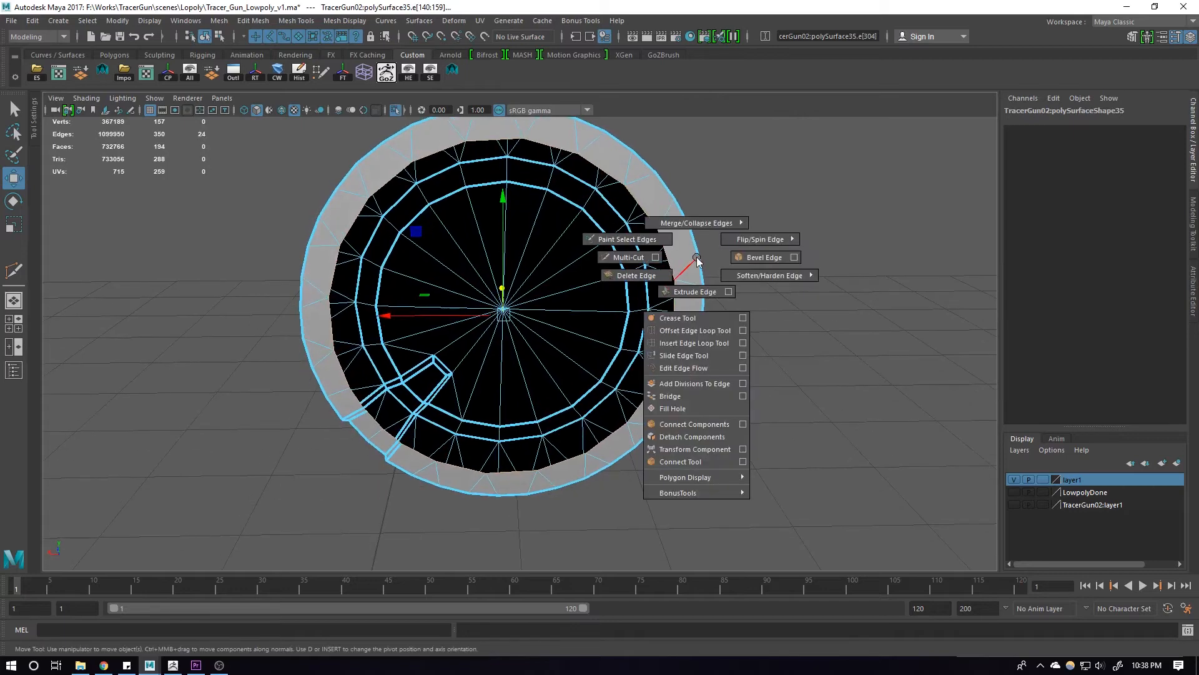
alt+drag(554, 350, 484, 343)
scroll(485, 343, up, 5)
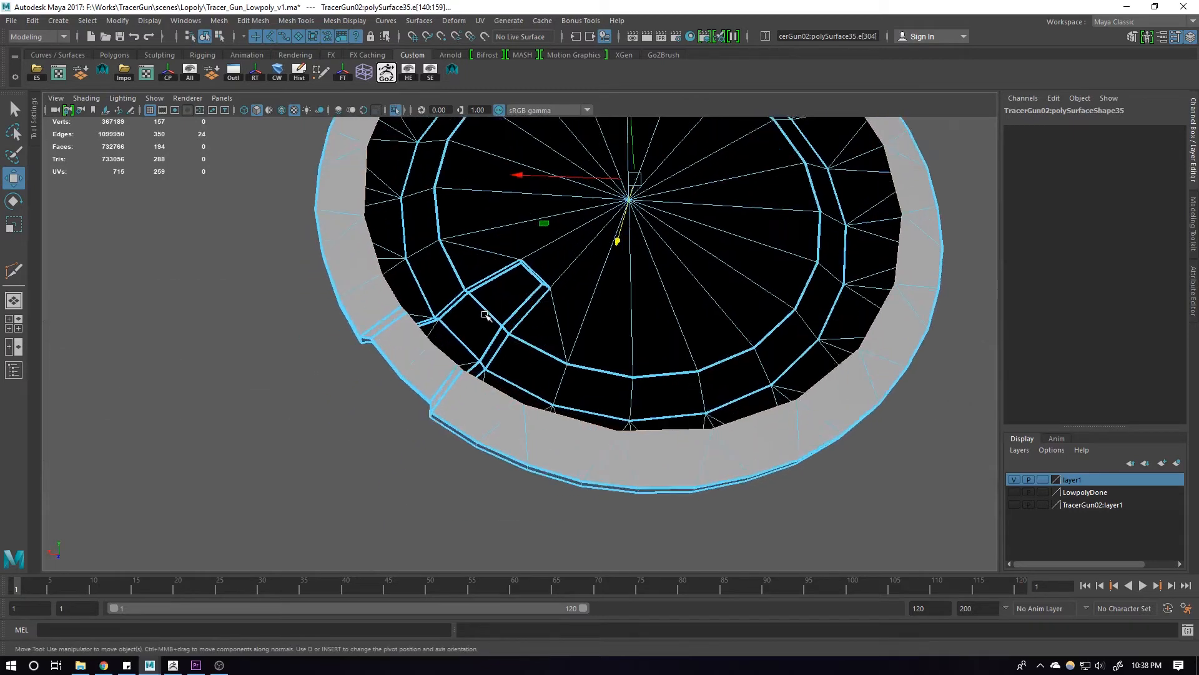
click(386, 299)
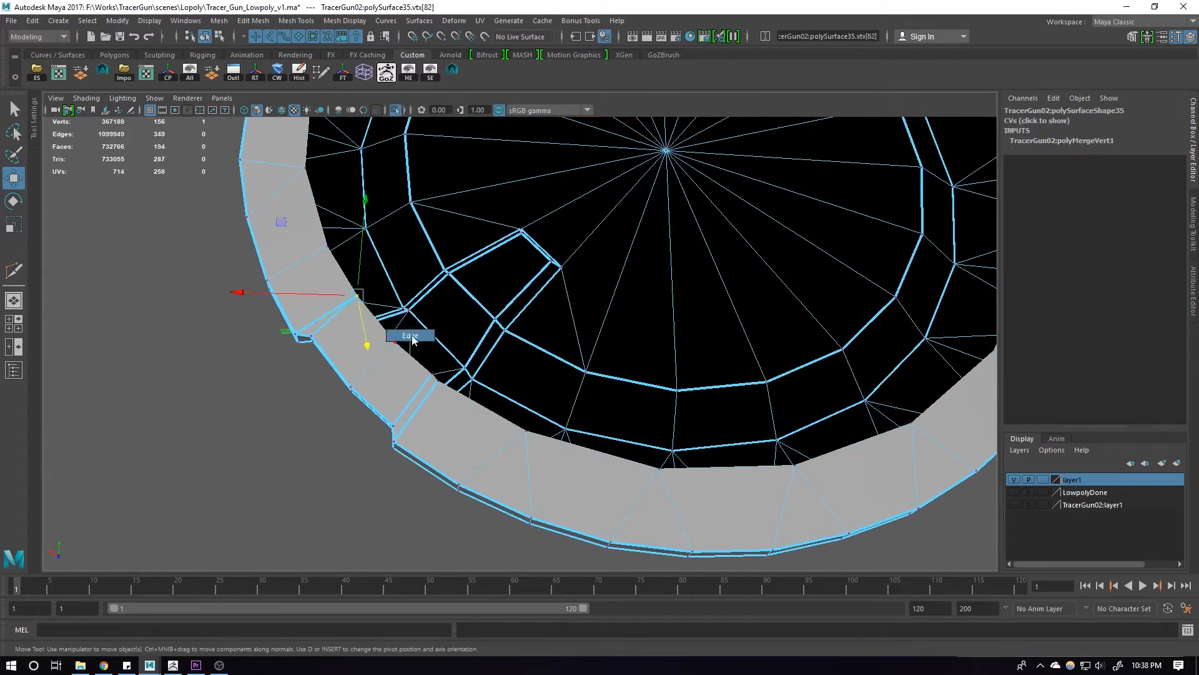
click(433, 377)
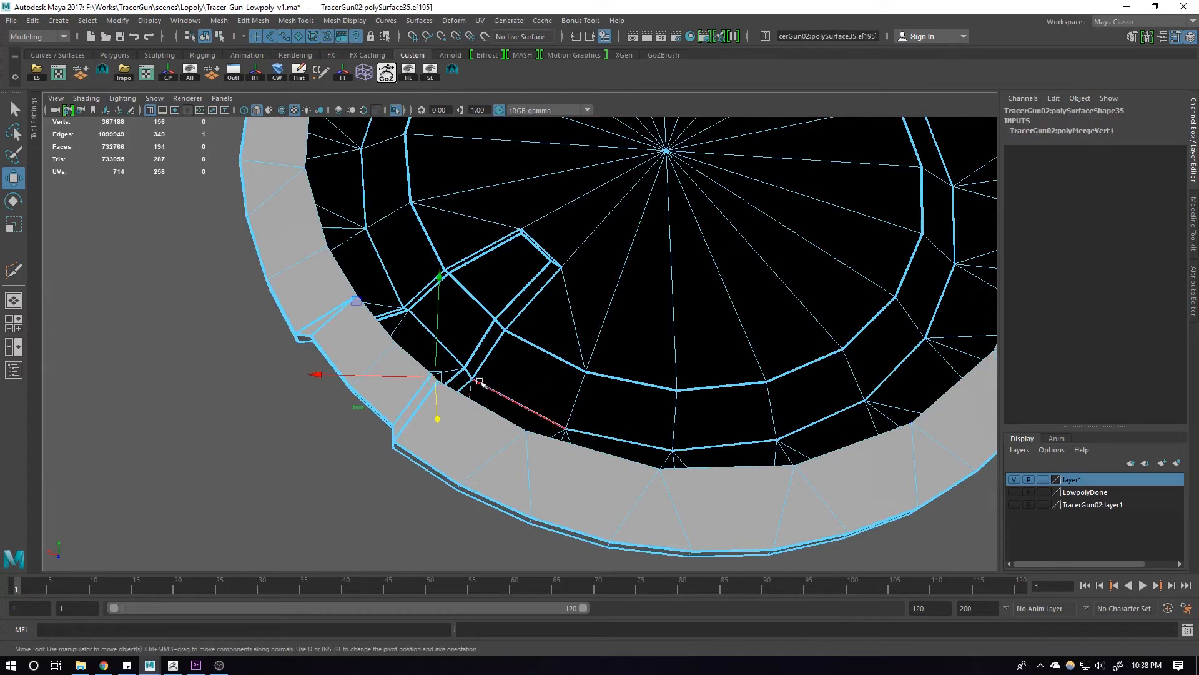
shift+right_drag(535, 375, 548, 335)
Return to object mode, end the disc's isolation and show the TracerGun02:layer1 layer with the rest of the gun
scroll(548, 335, down, 5)
alt+drag(548, 335, 730, 219)
key(F8)
scroll(691, 300, down, 3)
alt+drag(691, 300, 434, 105)
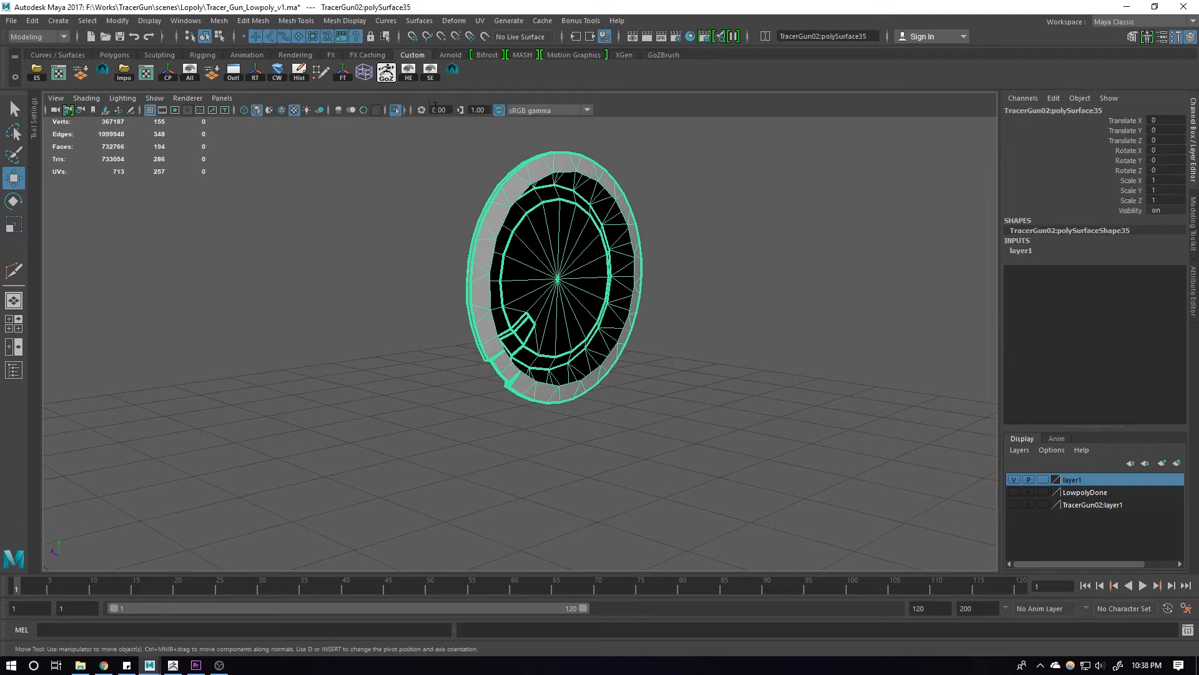
click(397, 110)
scroll(493, 298, down, 3)
alt+drag(493, 297, 993, 451)
click(1013, 504)
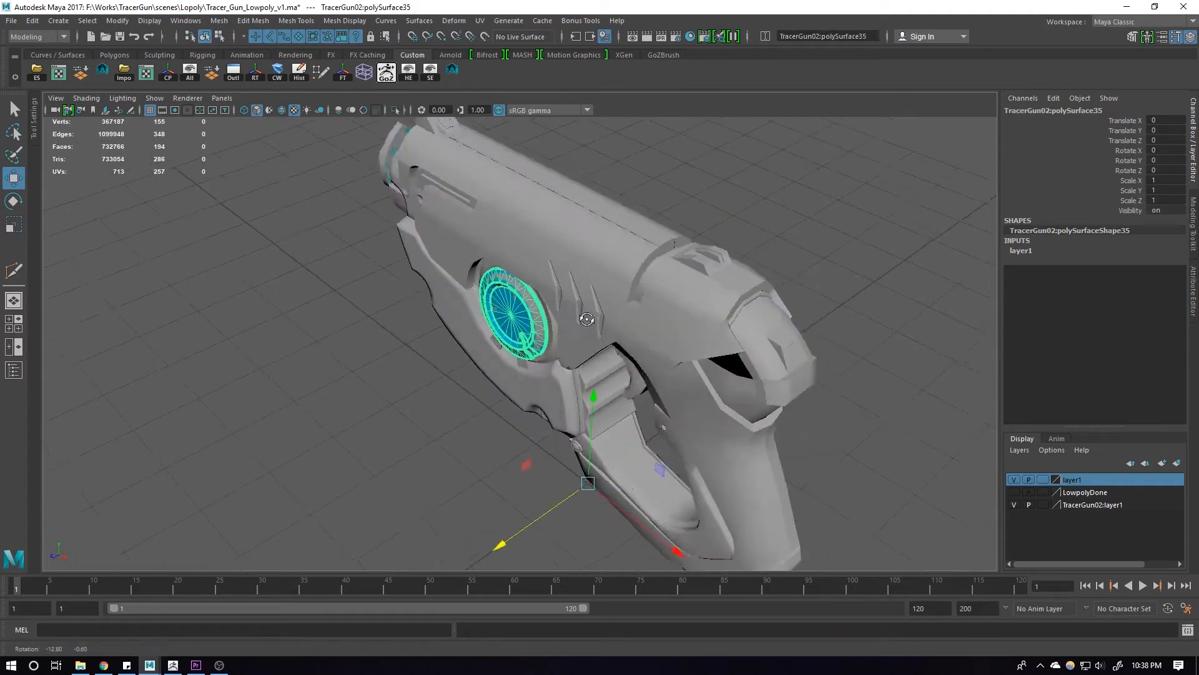
Try moving the disc out of the gun along Z and rotating it, and undo these transforms
drag(500, 545, 458, 569)
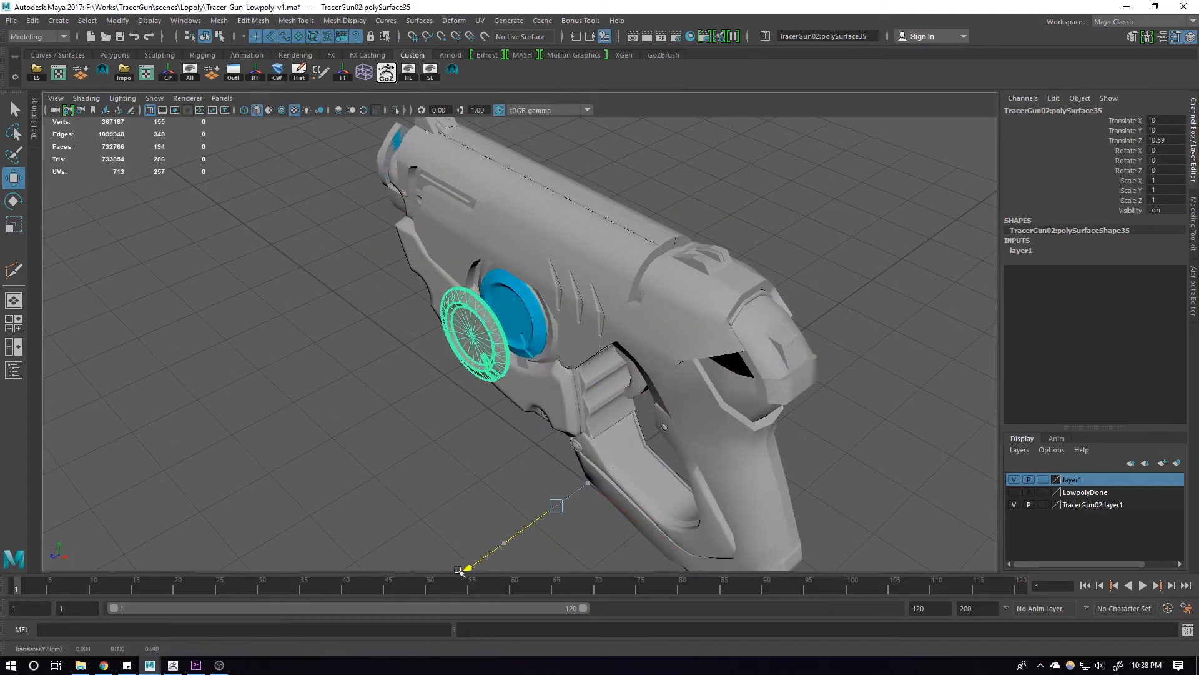
key(e)
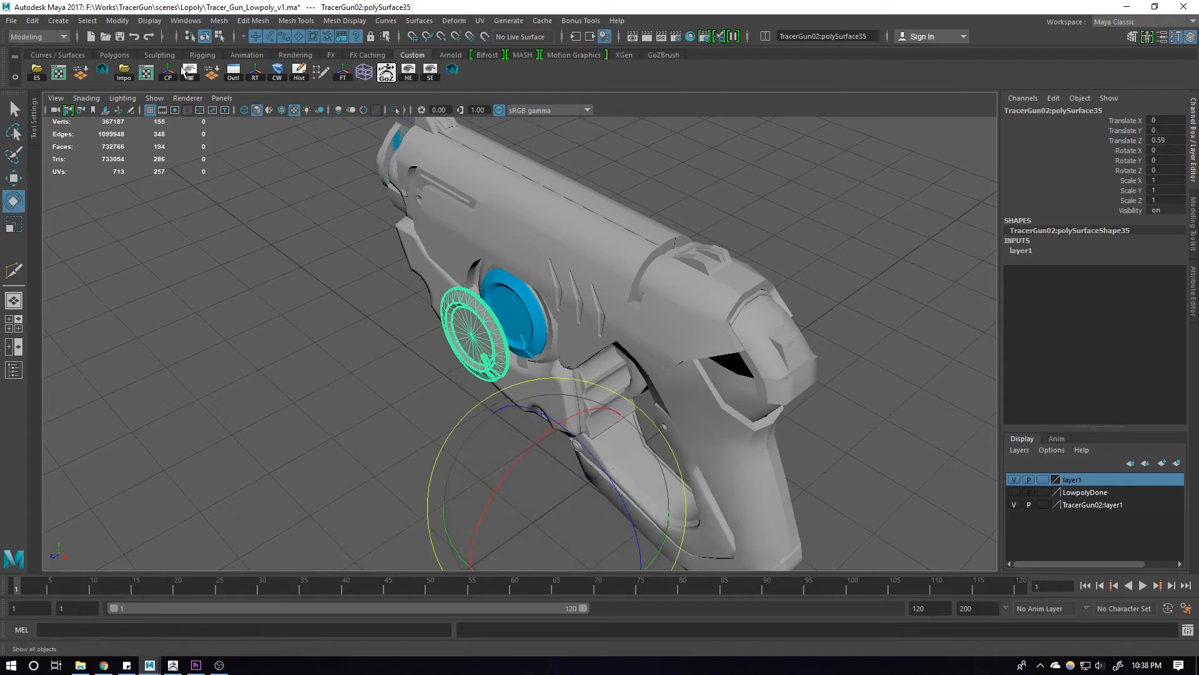
drag(500, 206, 415, 185)
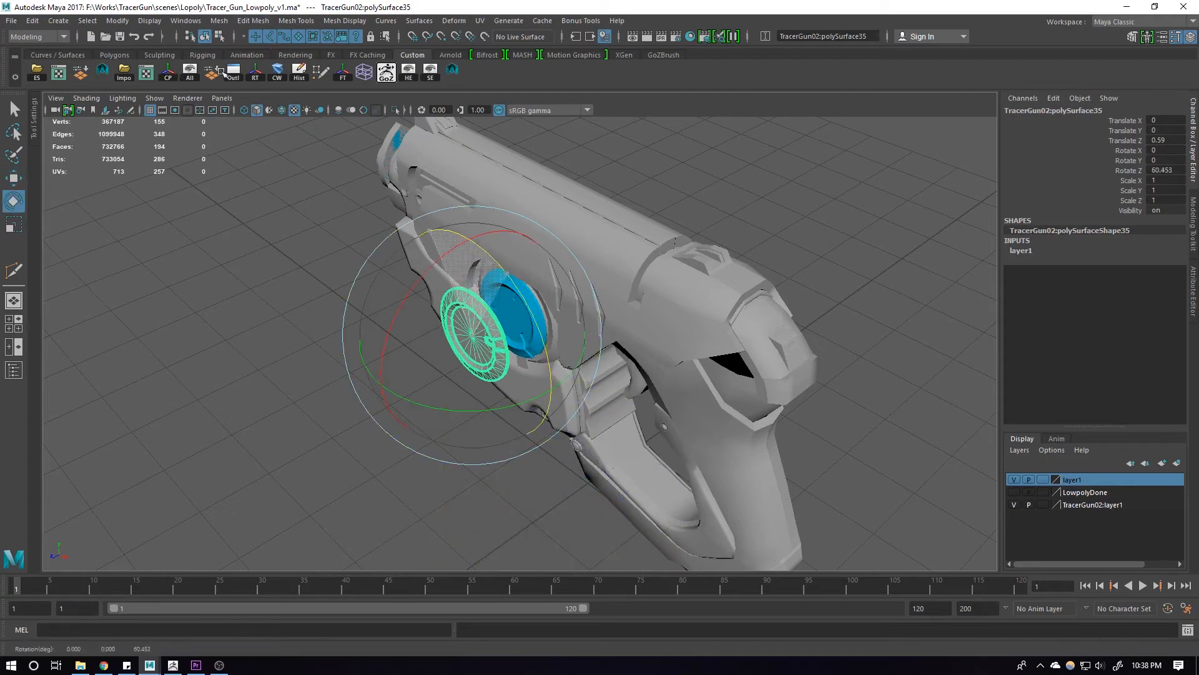
key(ctrl+z)
alt+drag(486, 496, 508, 424)
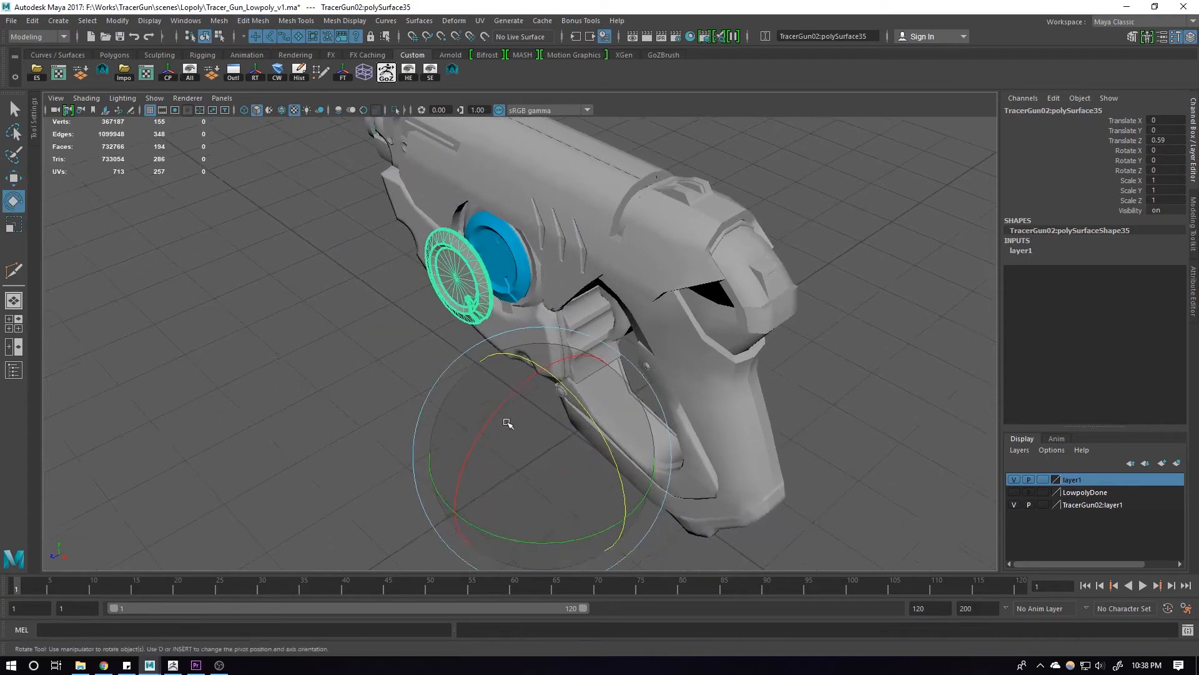
key(w)
drag(490, 518, 461, 507)
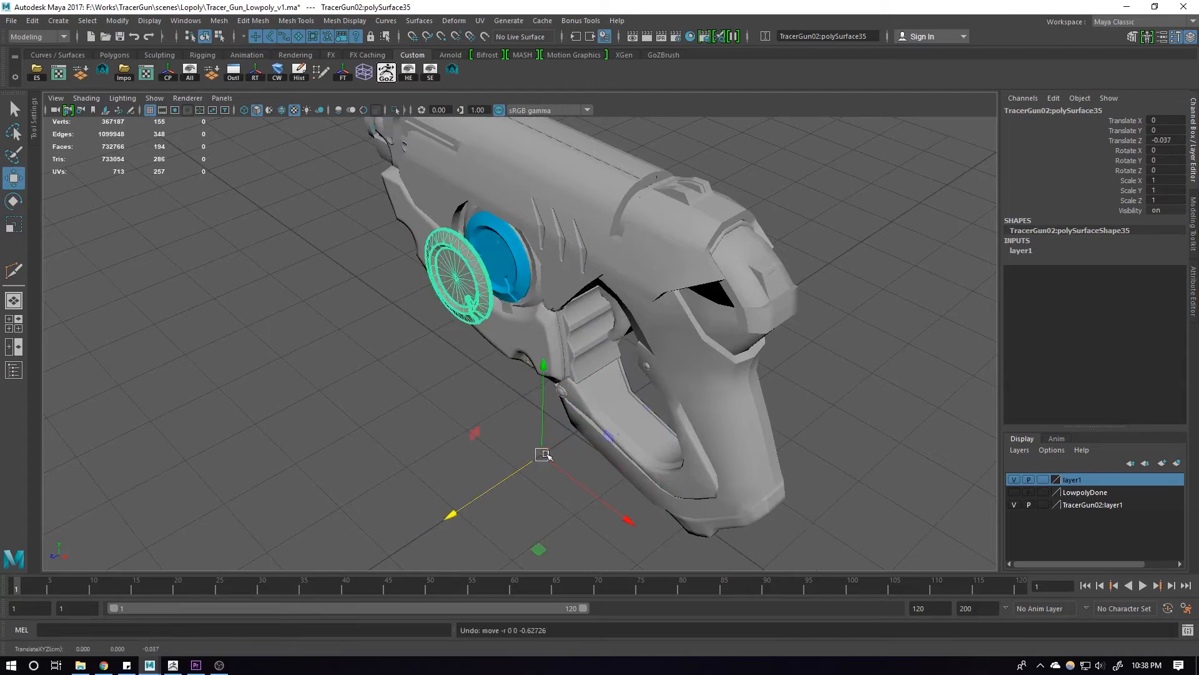
key(ctrl+z)
Isolate the disc and frame its open back
click(394, 110)
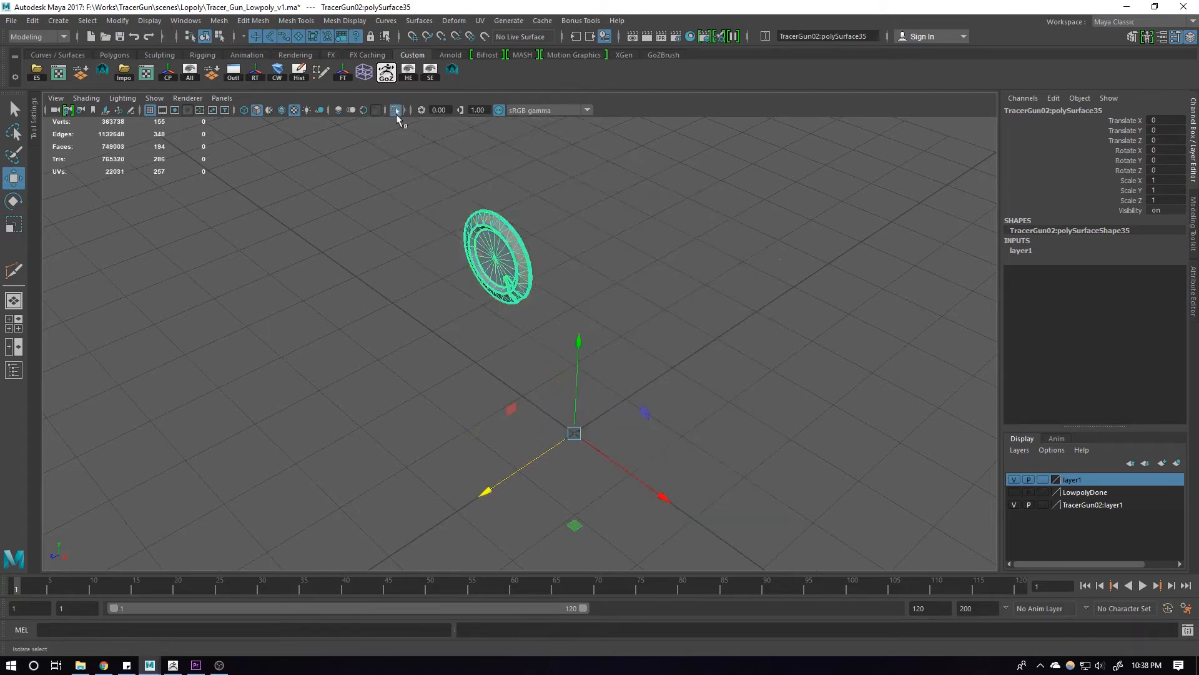
alt+drag(401, 113, 461, 215)
key(f)
alt+right_drag(556, 273, 584, 358)
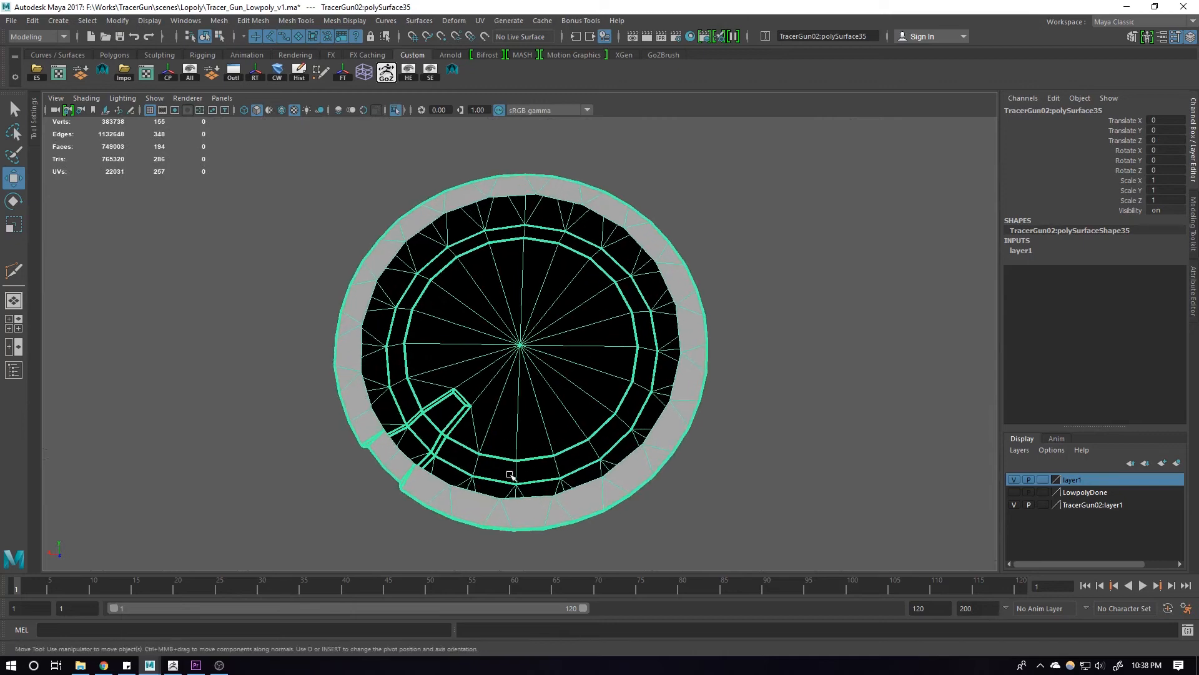
alt+drag(511, 476, 524, 493)
alt+right_drag(524, 493, 560, 467)
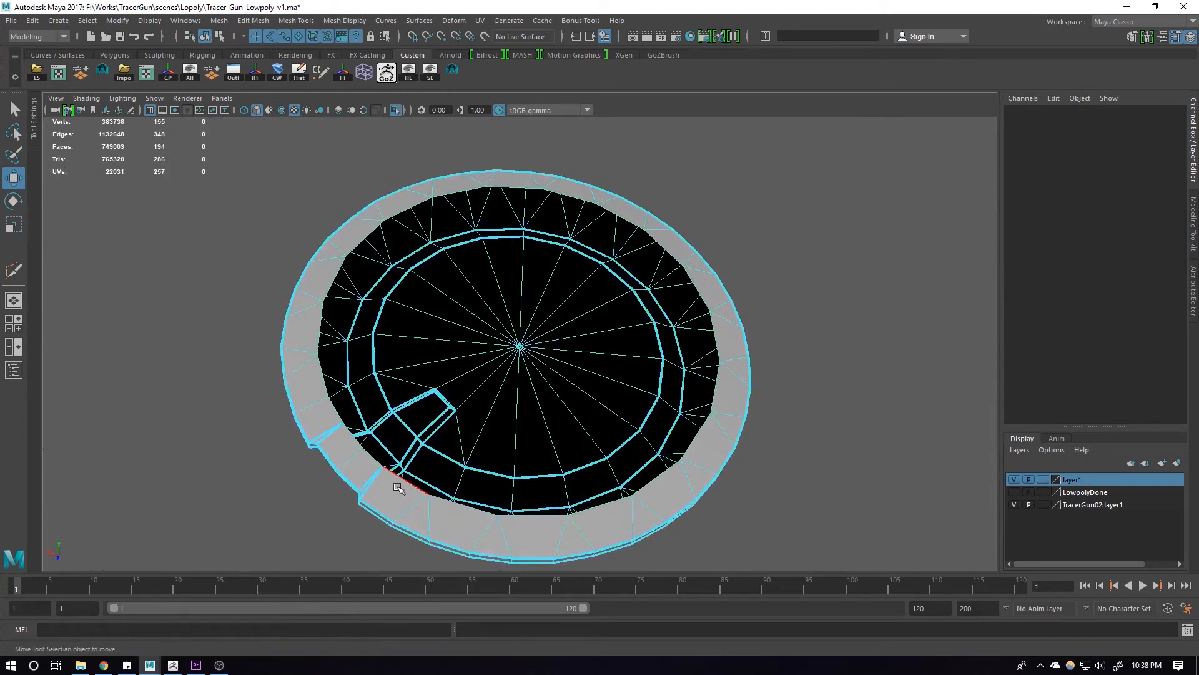
Extrude the disc's inner back border loop, scale it in to the centre and merge it into one vertex
double_click(399, 489)
shift+right_drag(517, 388, 514, 423)
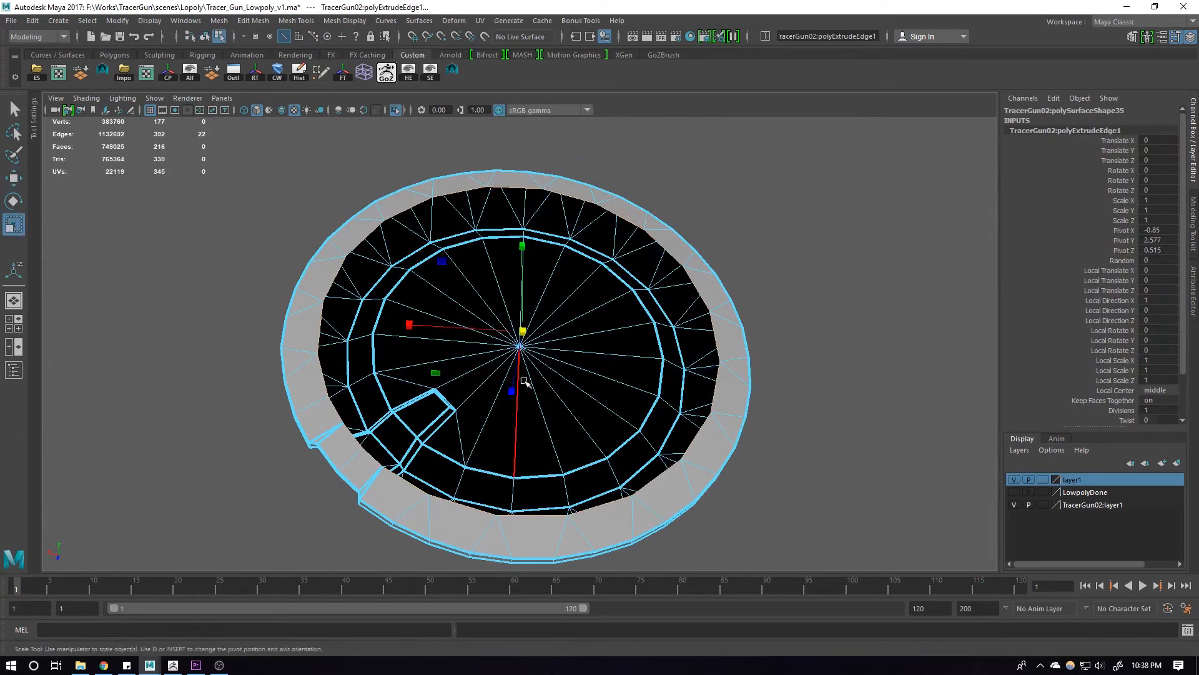
drag(525, 322, 312, 327)
shift+right_drag(611, 416, 585, 325)
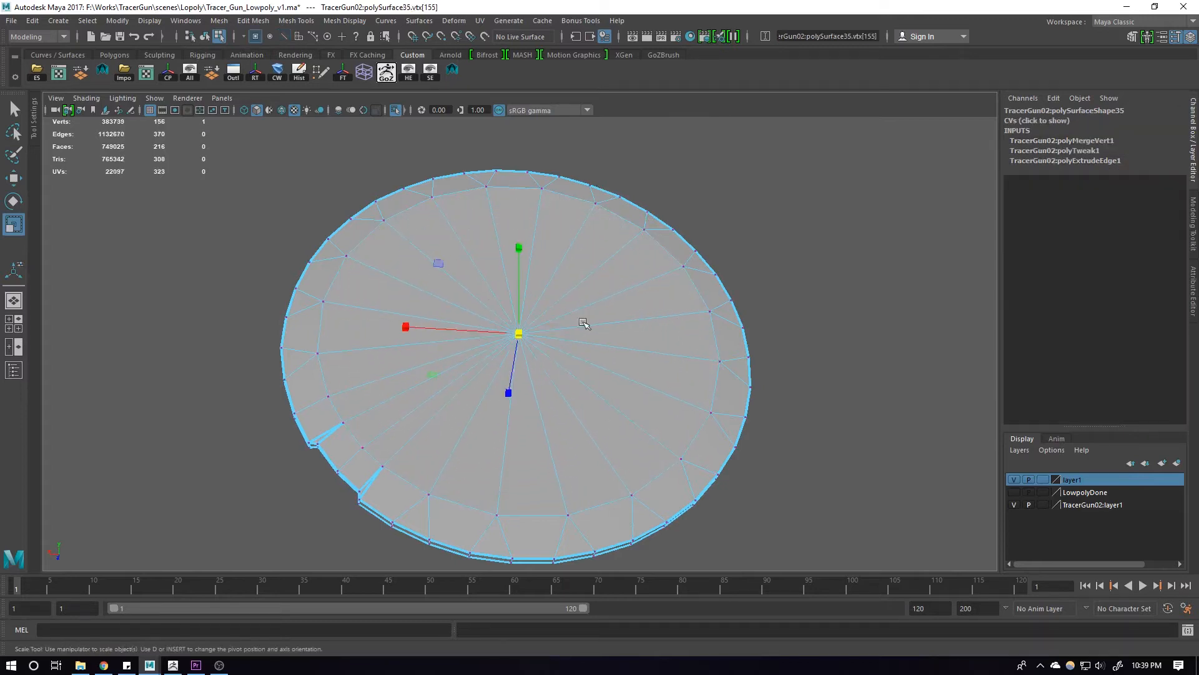
Return to object mode and delete the disc's construction history
alt+drag(563, 346, 517, 398)
right_drag(517, 399, 583, 349)
scroll(583, 350, down, 3)
alt+drag(582, 350, 522, 323)
key(alt+shift+d)
Select all edges of the disc and remove their creasing with the Crease tool
click(661, 296)
alt+drag(662, 296, 538, 325)
click(552, 334)
right_drag(539, 324, 541, 222)
scroll(541, 222, down, 5)
drag(249, 147, 674, 454)
shift+right_click(613, 281)
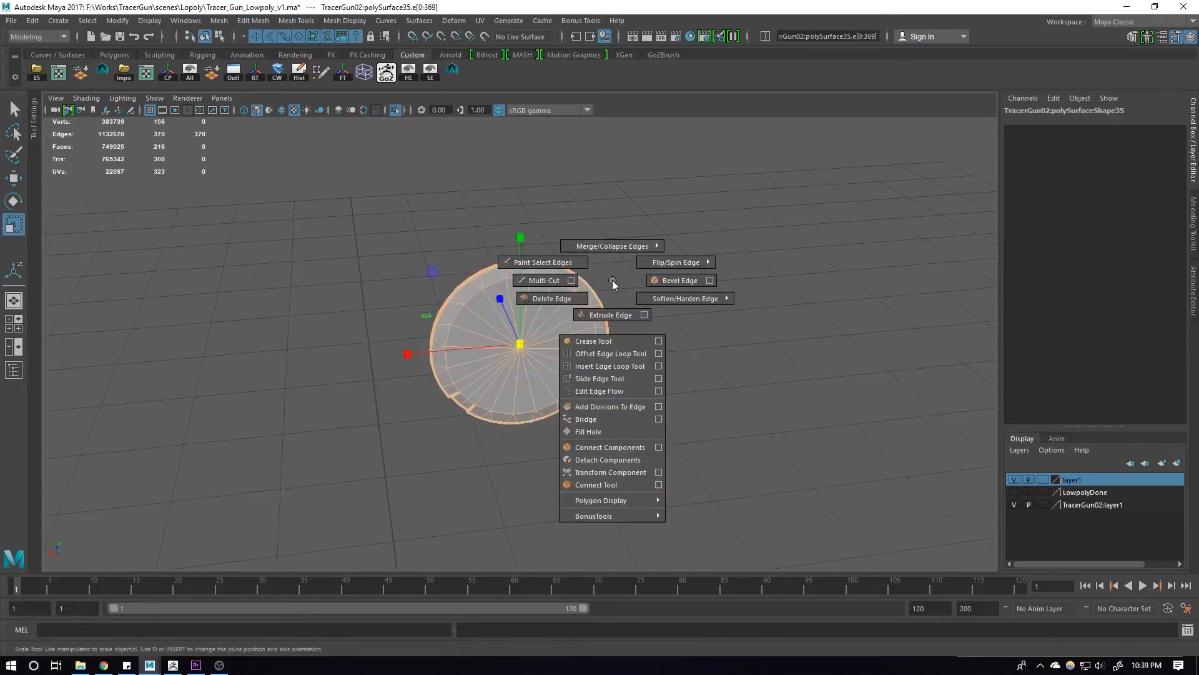
shift+right_drag(621, 351, 613, 342)
middle_drag(530, 342, 442, 350)
scroll(441, 350, up, 5)
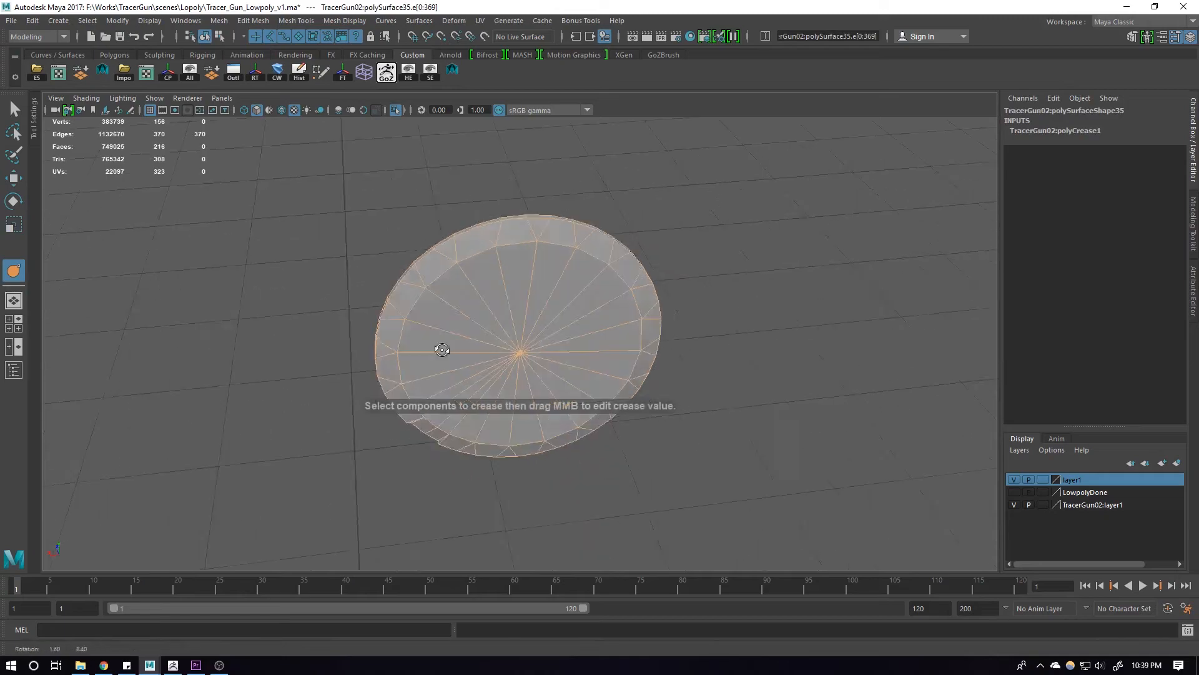
Leave the Crease tool, return to object mode and delete the disc's history
alt+drag(442, 350, 509, 286)
key(w)
right_drag(508, 286, 575, 266)
alt+drag(589, 274, 514, 316)
scroll(401, 351, up, 5)
key(alt+shift+d)
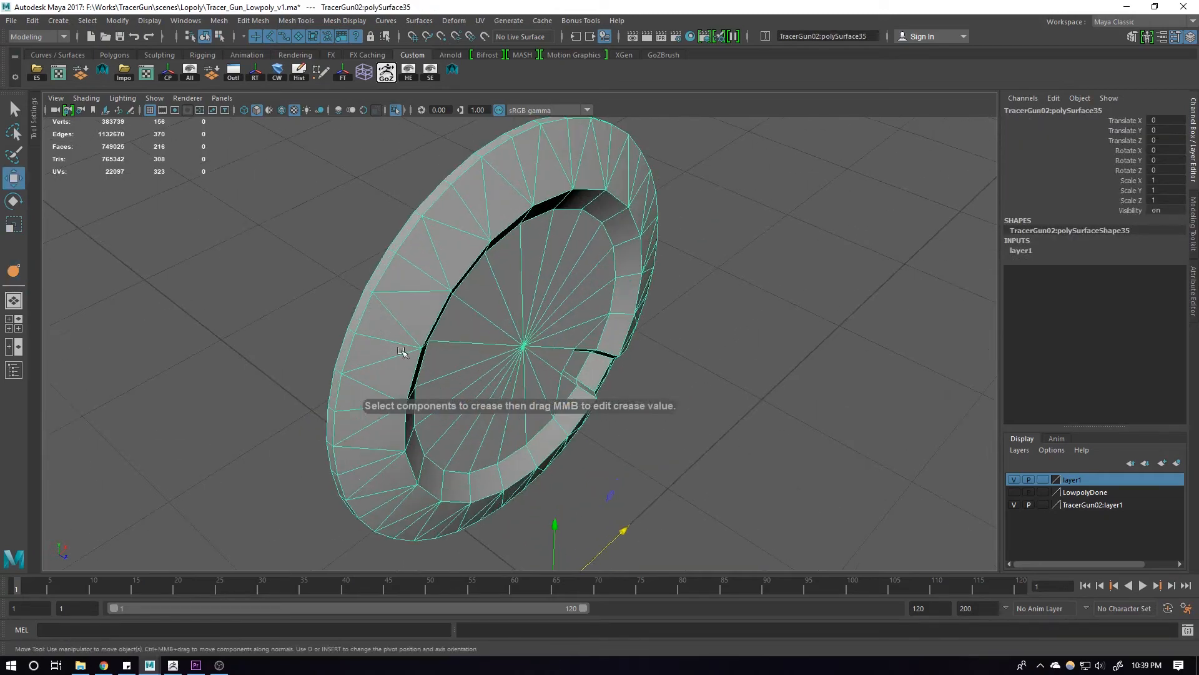
Select every second edge of the ring around the disc's back cap and collapse them
alt+drag(402, 350, 616, 308)
click(787, 325)
click(587, 366)
alt+drag(586, 367, 484, 334)
right_drag(485, 334, 437, 231)
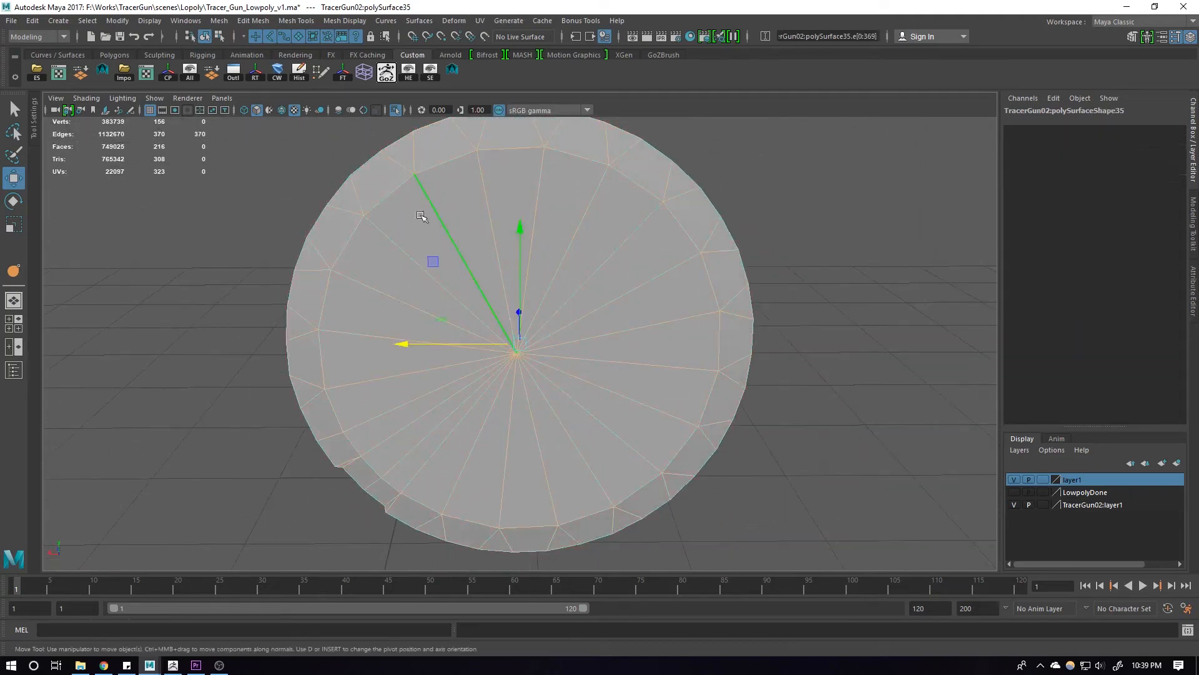
click(406, 206)
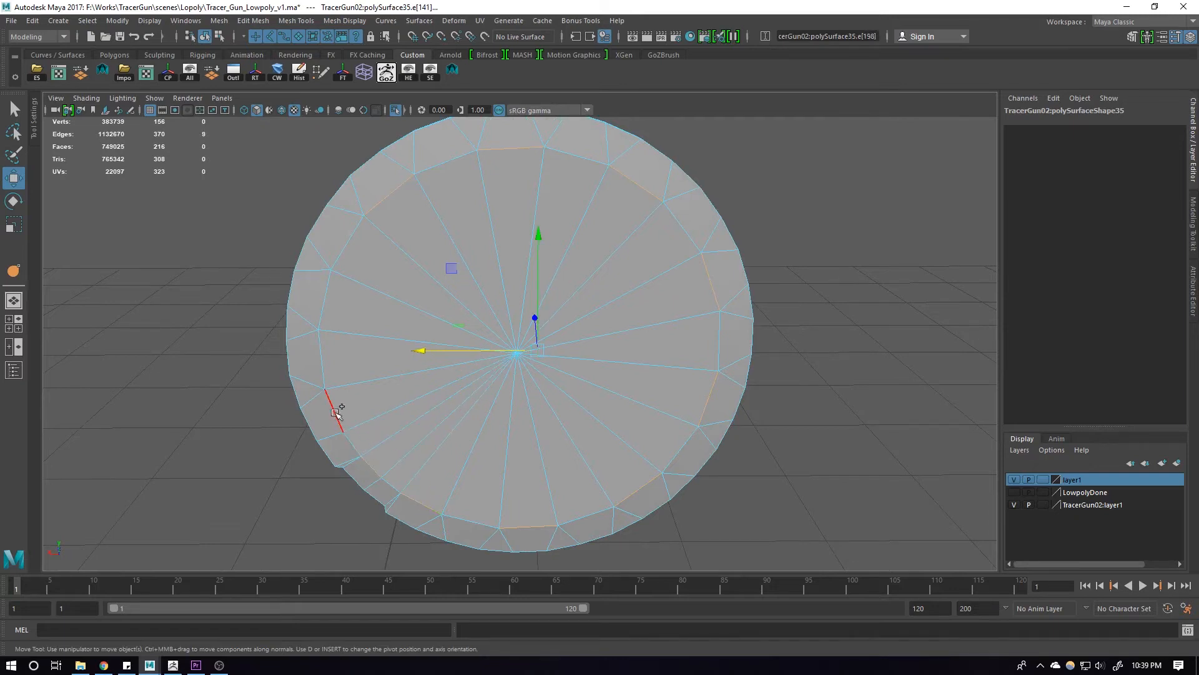
shift+click(335, 410)
shift+right_drag(485, 233, 557, 217)
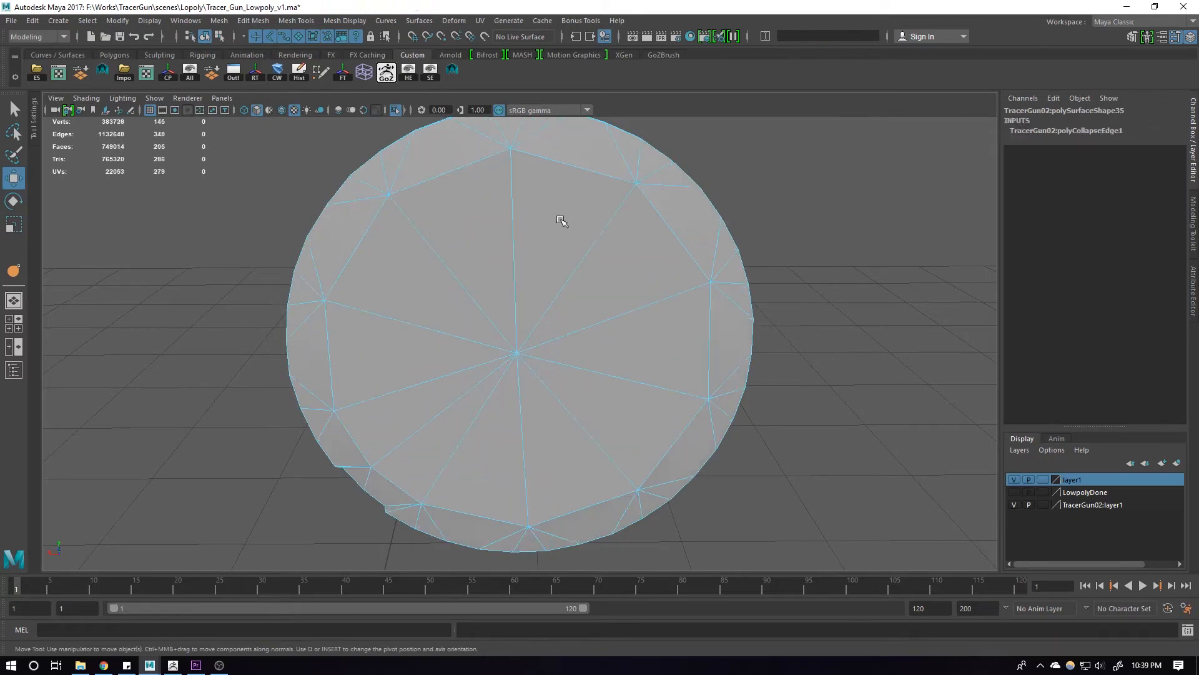
Spin the edge at the notch's upper corner so it connects to the next ring vertex above
alt+drag(542, 300, 577, 264)
alt+middle_drag(577, 264, 692, 149)
scroll(600, 312, up, 6)
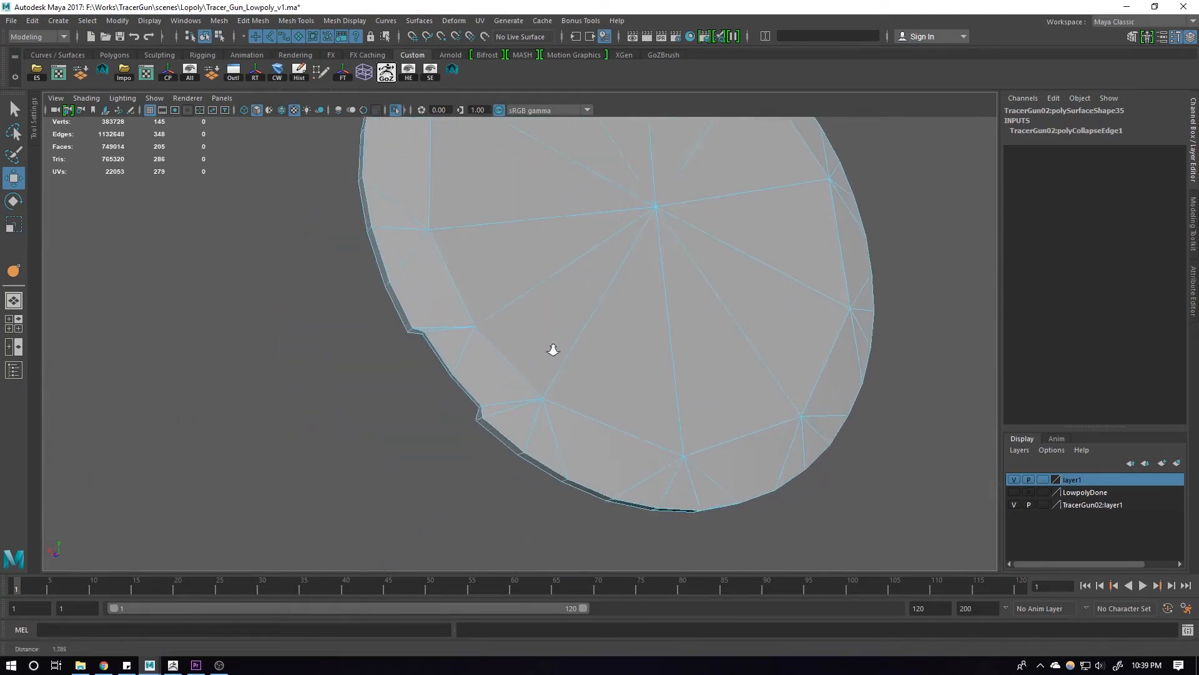
alt+middle_drag(445, 382, 507, 339)
mouse_move(437, 320)
right_down()
mouse_move(461, 295)
mouse_move(423, 302)
right_up()
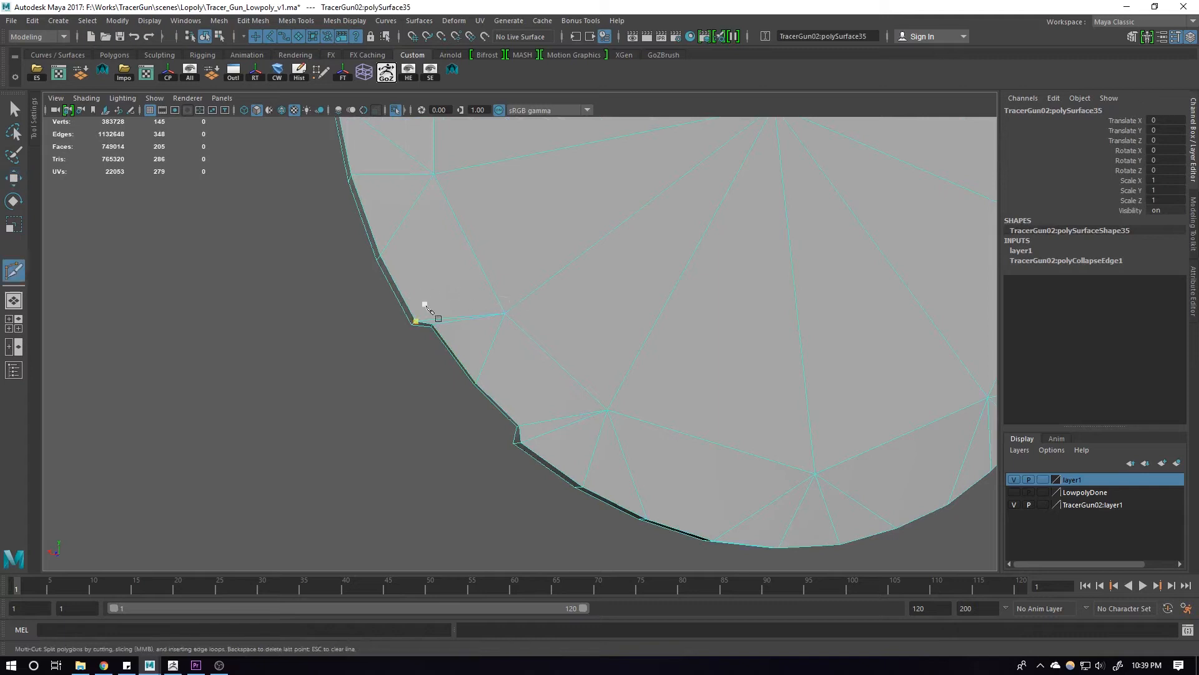
key(w)
right_drag(480, 351, 478, 314)
click(477, 317)
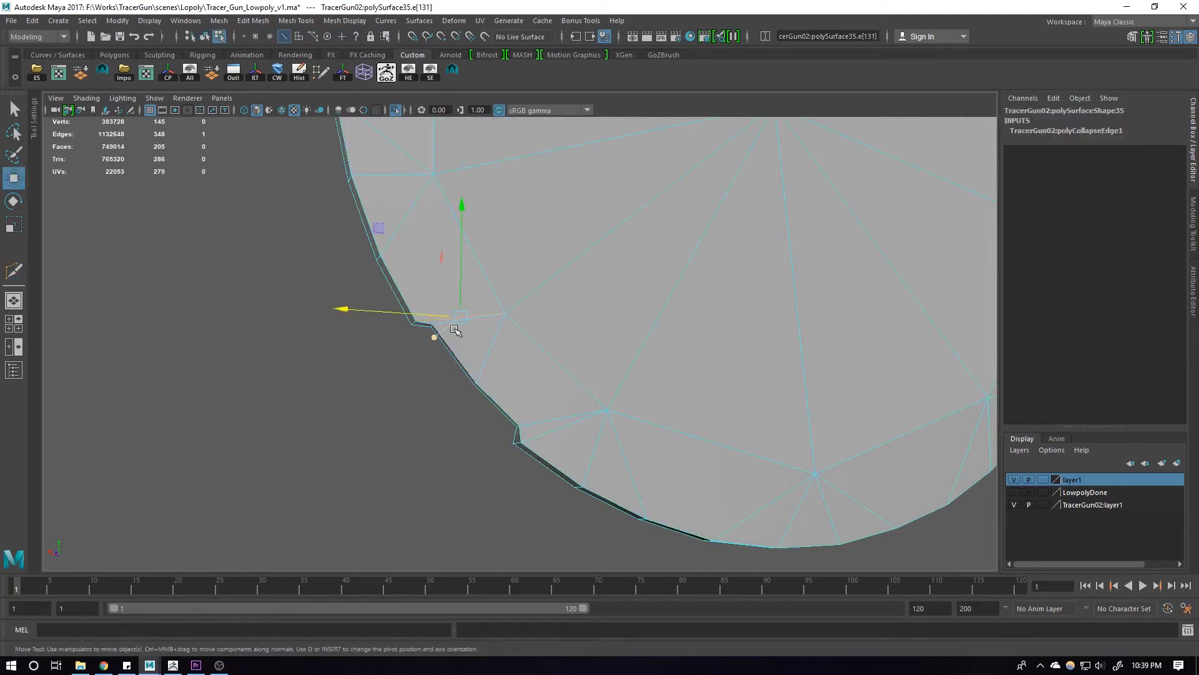
key(ctrl+alt+Right)
Spin the two edges running from the notch's lower corner to the back ring
alt+drag(458, 322, 494, 314)
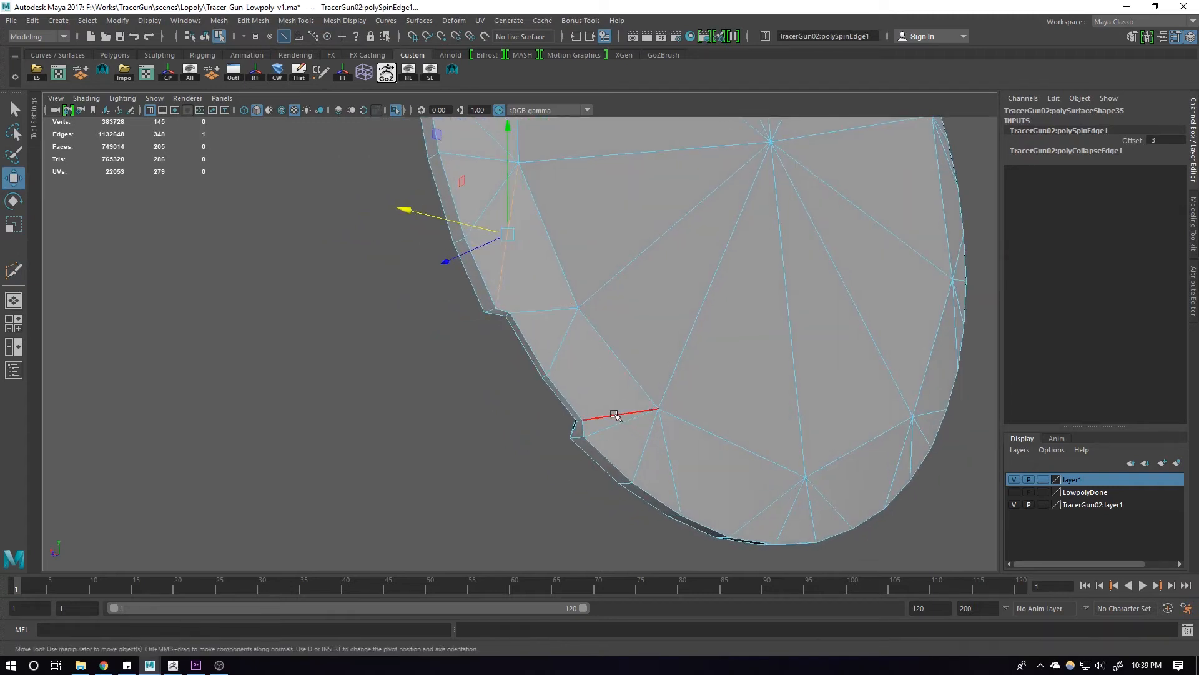
key(ctrl+alt+Right)
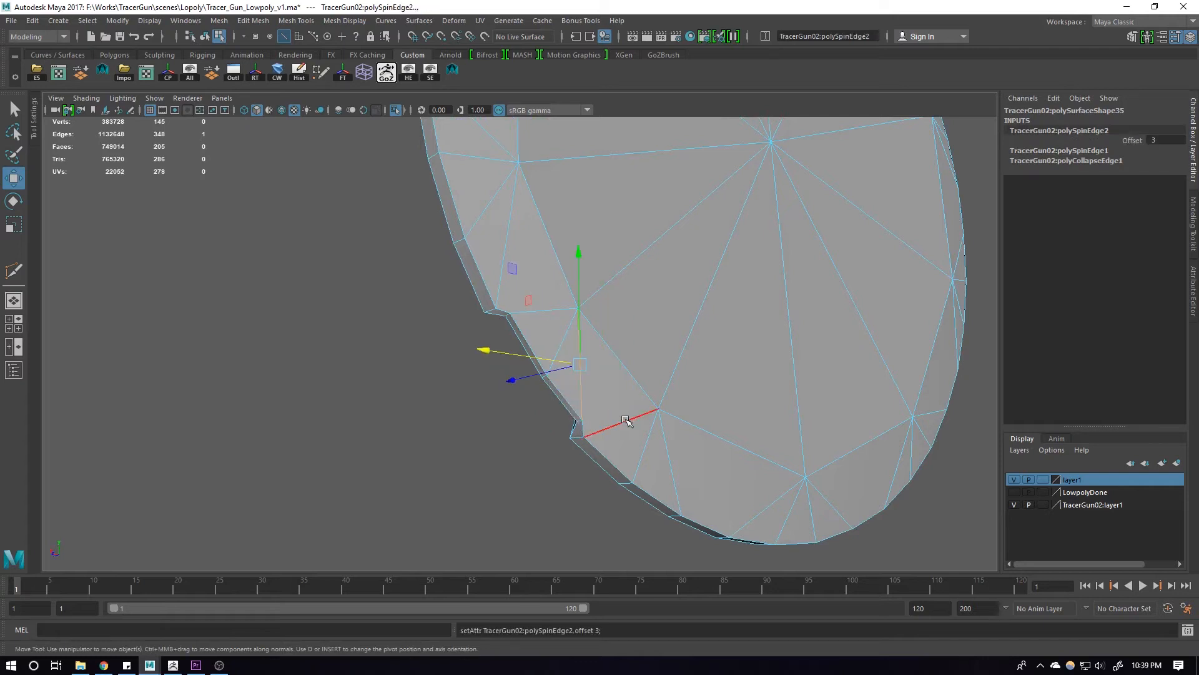
click(625, 420)
key(ctrl+alt+Right)
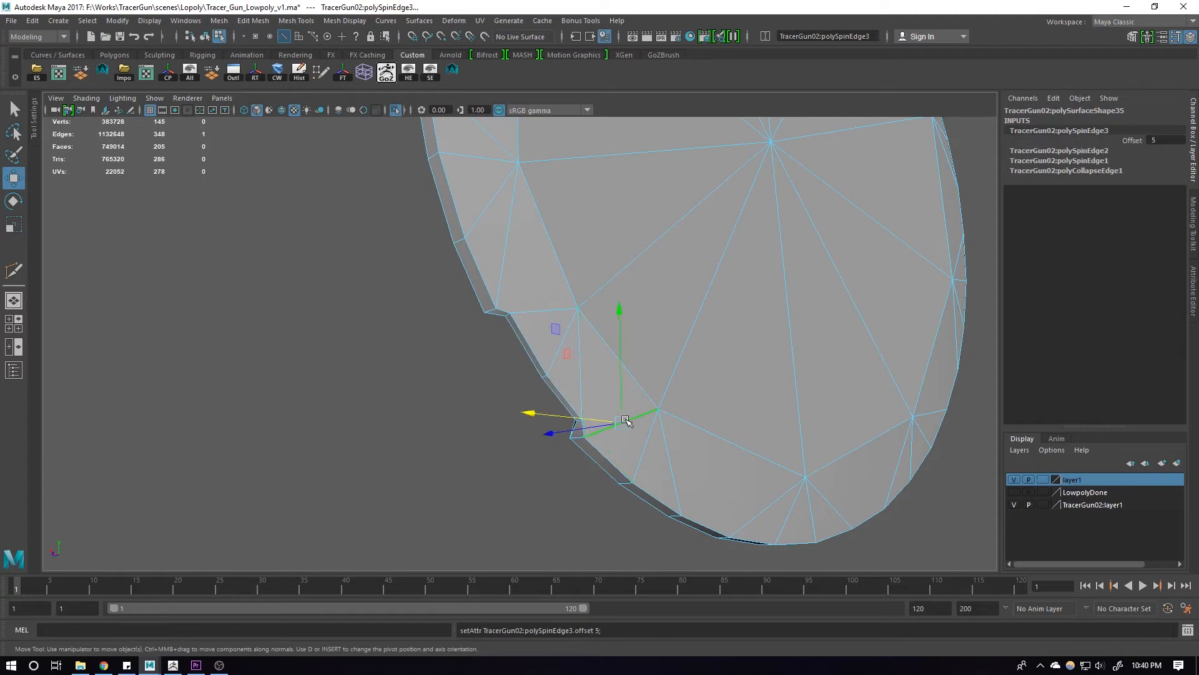
Use Multi-Cut to connect the notch's two corners to the adjacent back ring vertices and return to object mode
alt+drag(625, 420, 550, 414)
shift+right_drag(600, 311, 582, 312)
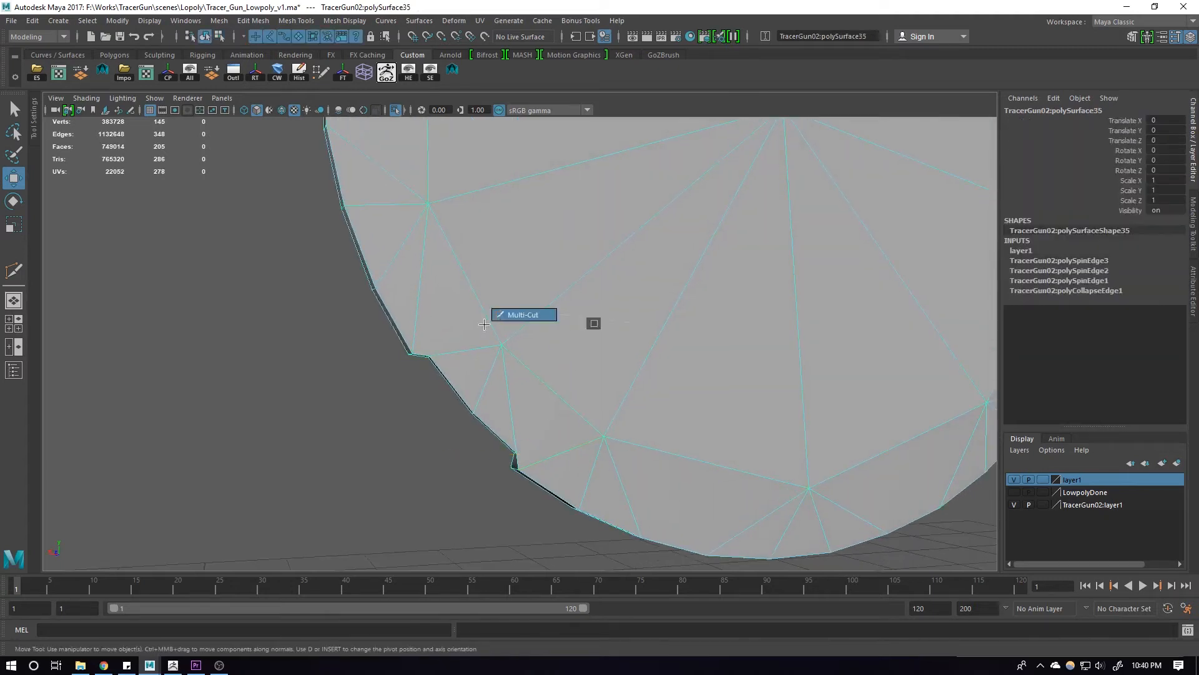
click(518, 452)
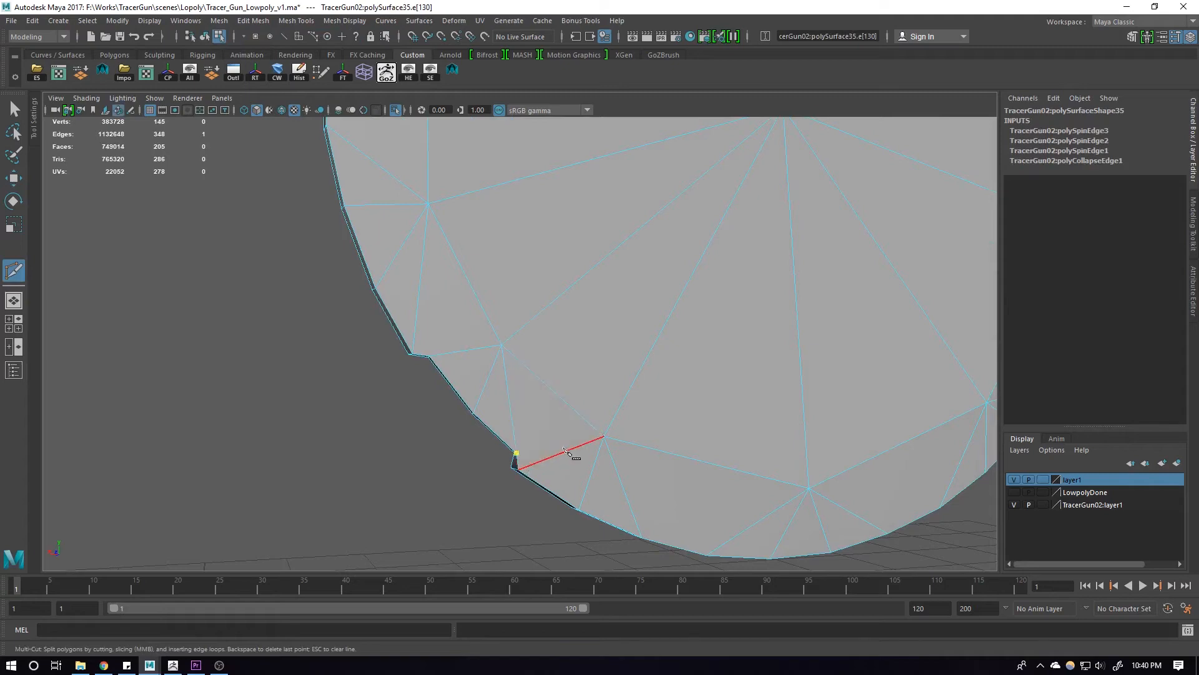
click(604, 436)
key(Return)
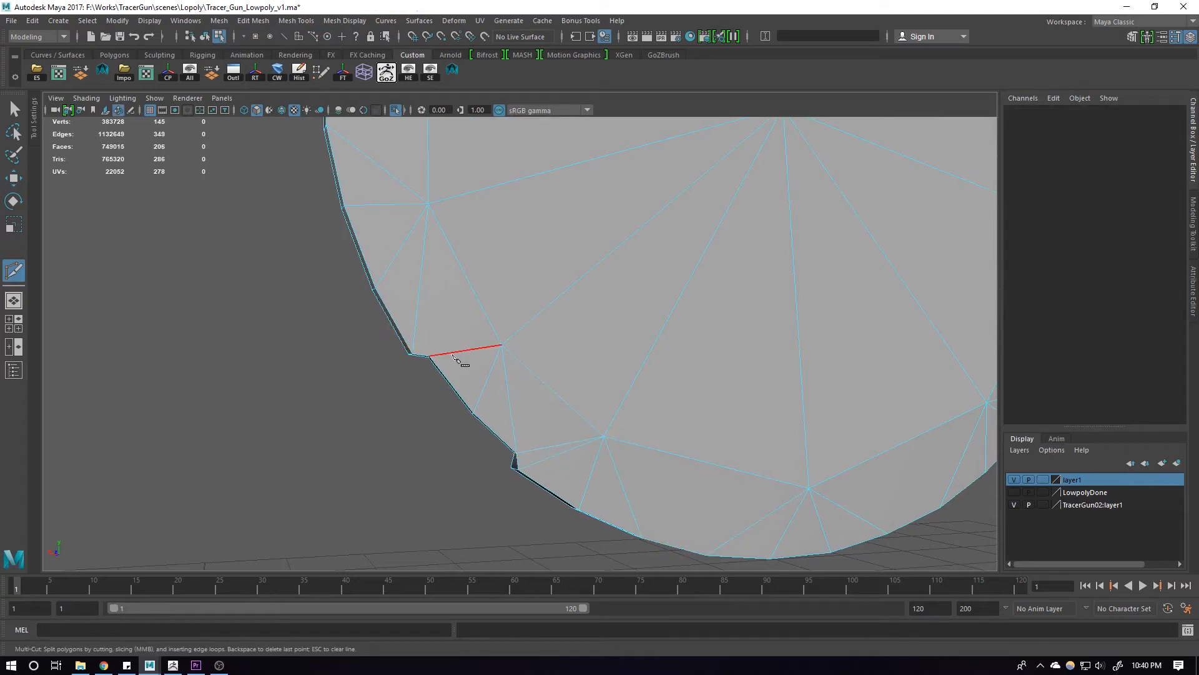
alt+drag(452, 336, 417, 297)
key(Return)
key(w)
key(F8)
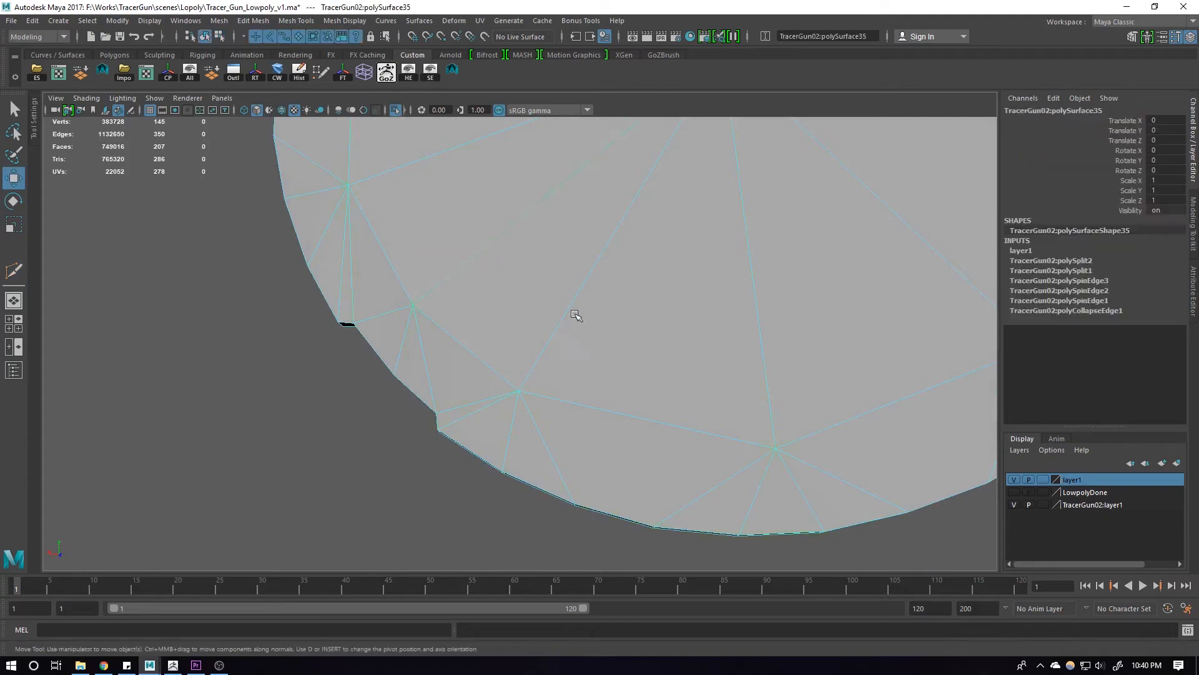
Delete the disc's construction history and deselect the disc
scroll(571, 319, down, 5)
key(alt+shift+d)
scroll(546, 386, down, 4)
alt+drag(546, 388, 388, 379)
click(674, 448)
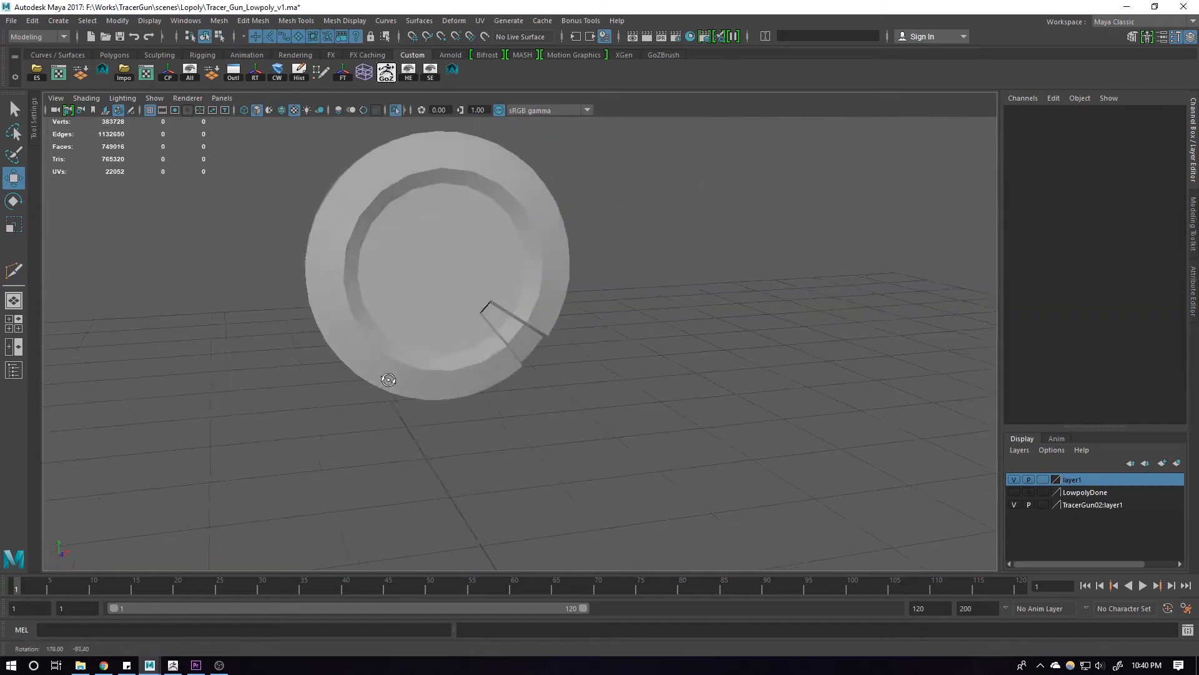
Try a soften/harden edge operation on the whole disc and undo it
alt+drag(468, 416, 579, 325)
click(578, 325)
shift+right_click(555, 236)
shift+right_drag(555, 237, 684, 286)
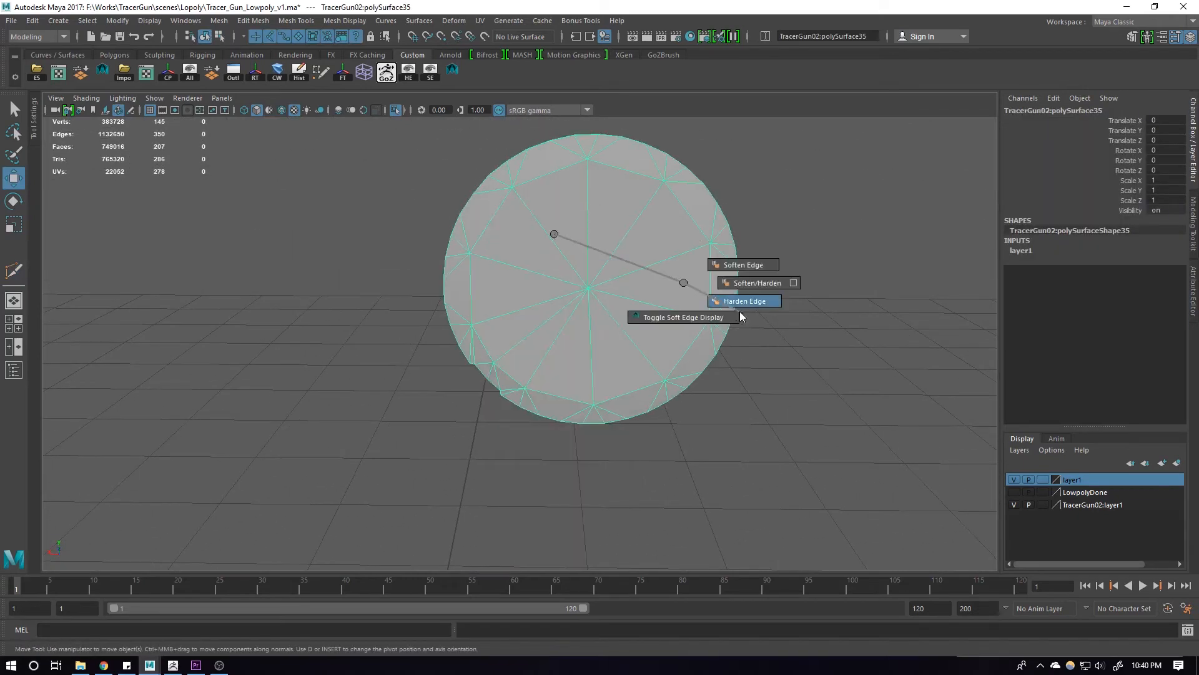
shift+right_drag(741, 317, 753, 282)
alt+drag(756, 337, 518, 397)
key(ctrl+z)
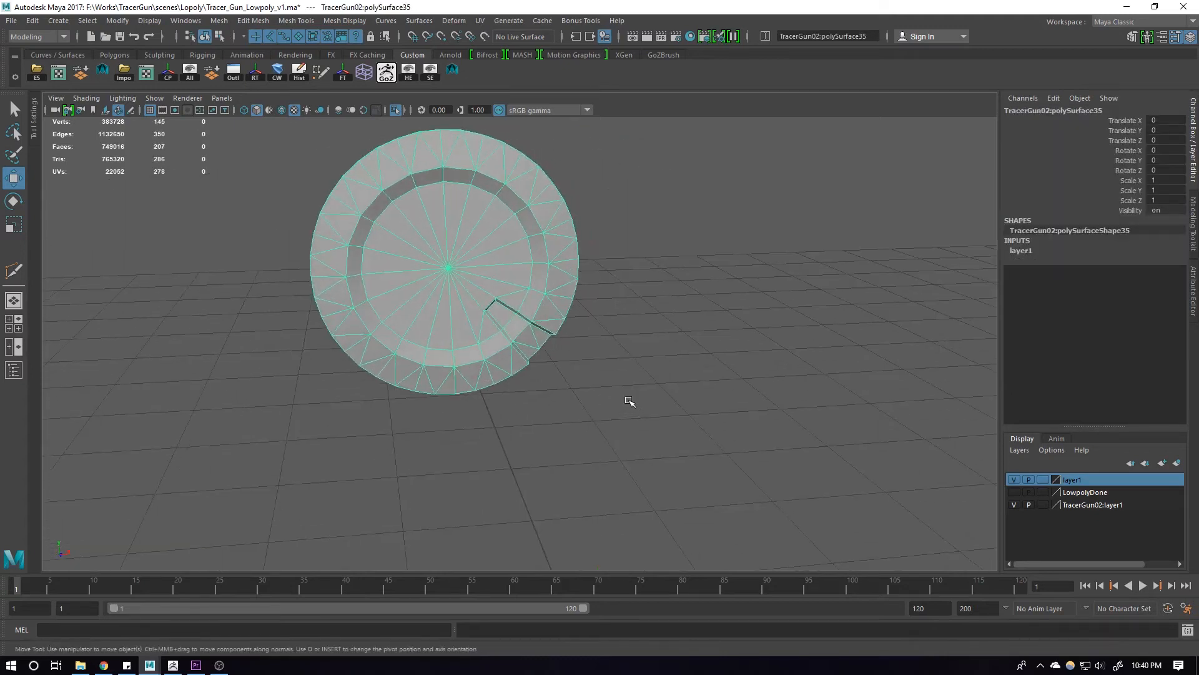
Check the disc's front and end its isolation so the rest of the gun is shown around it
alt+drag(629, 402, 538, 343)
click(674, 356)
click(591, 324)
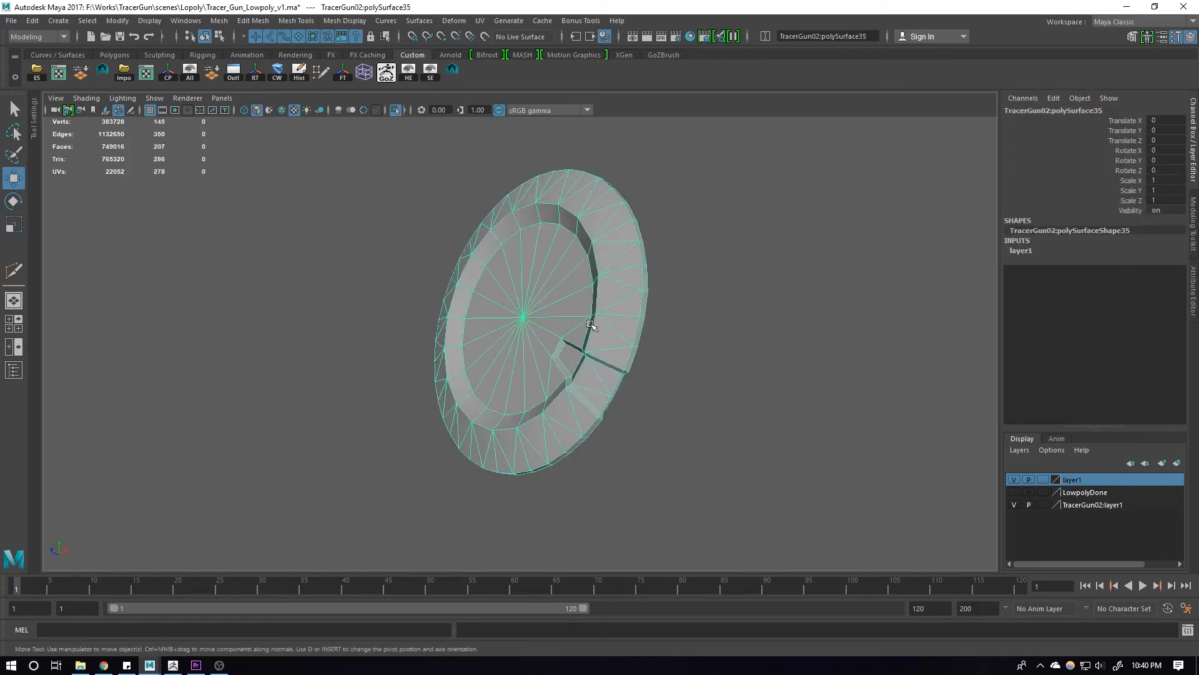
alt+drag(182, 182, 453, 384)
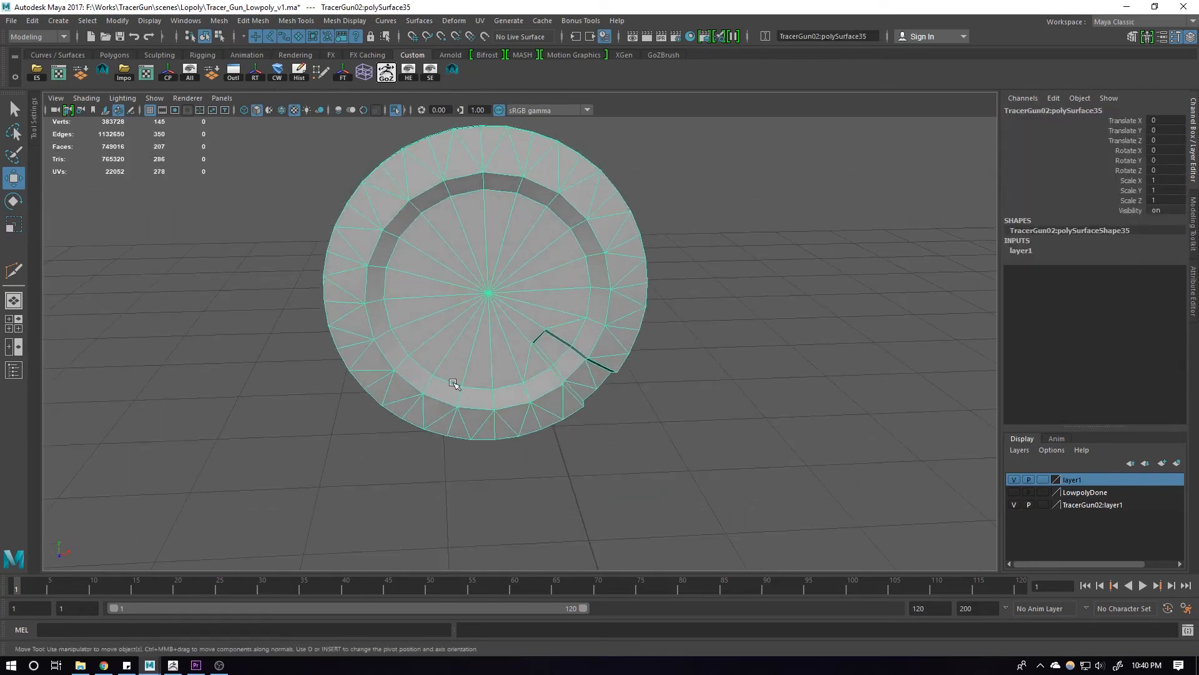
click(395, 110)
scroll(494, 306, up, 4)
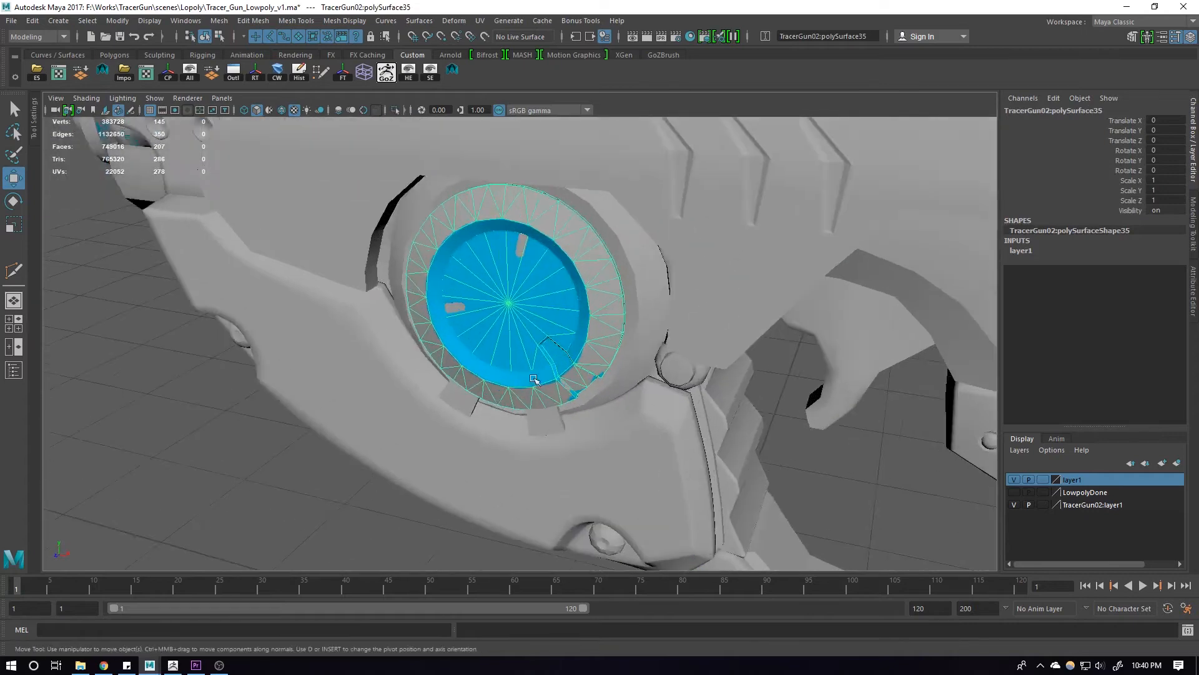
Try moving the disc 0.838 along Z and the high-poly mesh about 1.71 along Z, undoing the mesh's move
alt+drag(531, 406, 529, 558)
scroll(546, 375, up, 2)
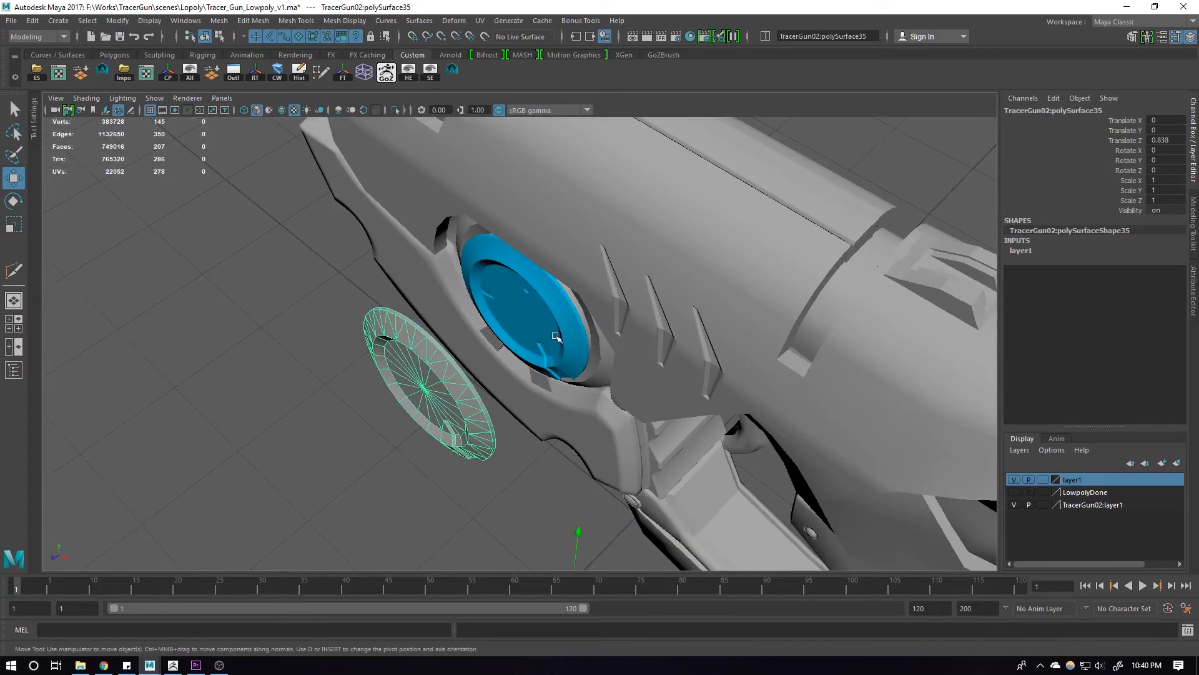
click(554, 335)
scroll(552, 412, down, 2)
alt+middle_drag(553, 425, 543, 345)
drag(529, 488, 377, 550)
scroll(374, 381, down, 2)
alt+drag(264, 330, 317, 298)
key(ctrl+z)
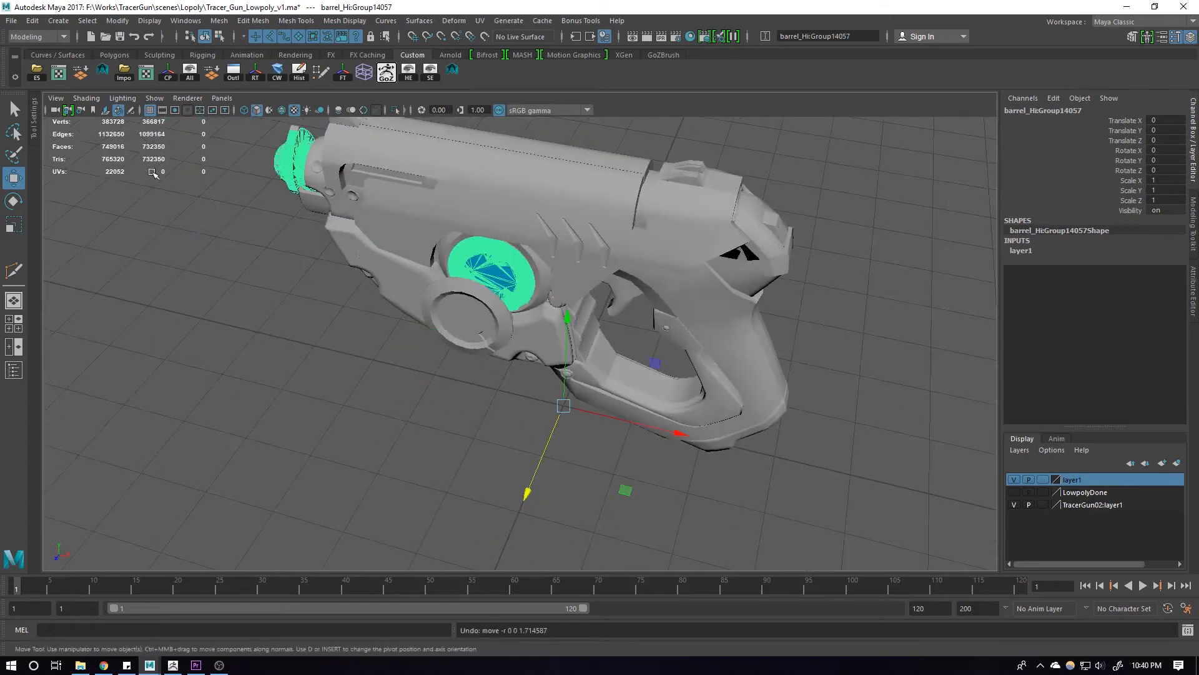
Isolate the ring around the disc's seat to inspect it, end the isolation and undo the disc's move
alt+middle_drag(364, 257, 373, 326)
scroll(475, 331, up, 4)
click(575, 334)
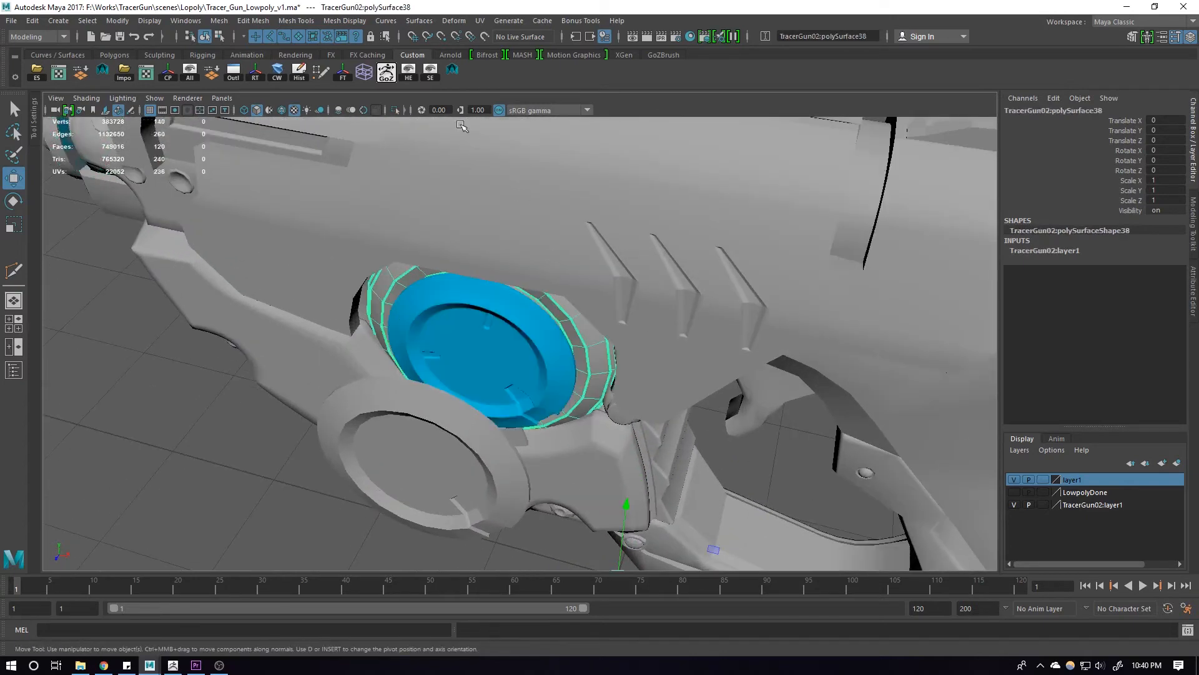
key(ctrl+1)
alt+drag(513, 212, 400, 251)
key(ctrl+1)
alt+drag(501, 353, 721, 447)
scroll(659, 410, down, 2)
key(ctrl+z)
key(ctrl+z)
key(ctrl+z)
key(ctrl+z)
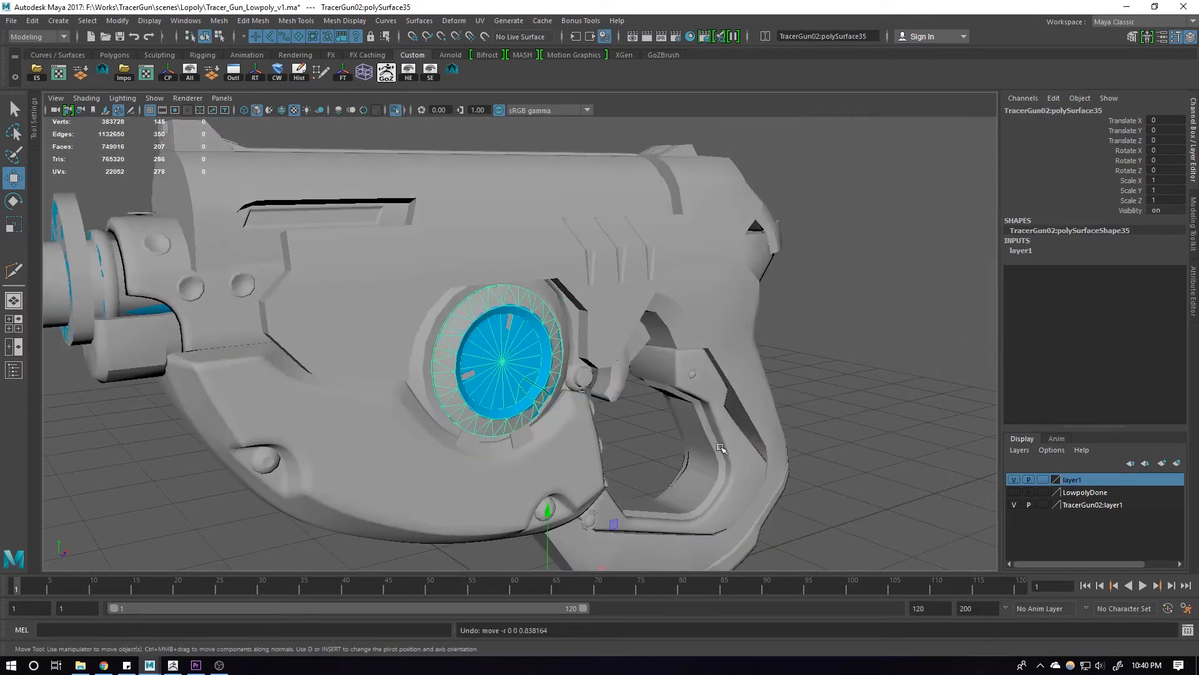
Hide the TracerGun02:layer1 display layer and bring the remaining barrel with its pointed plate into close view
click(1014, 505)
alt+drag(533, 417, 494, 470)
alt+middle_drag(493, 469, 853, 484)
scroll(400, 262, up, 1)
click(386, 286)
alt+drag(386, 285, 450, 270)
alt+middle_drag(450, 271, 436, 278)
scroll(436, 278, up, 2)
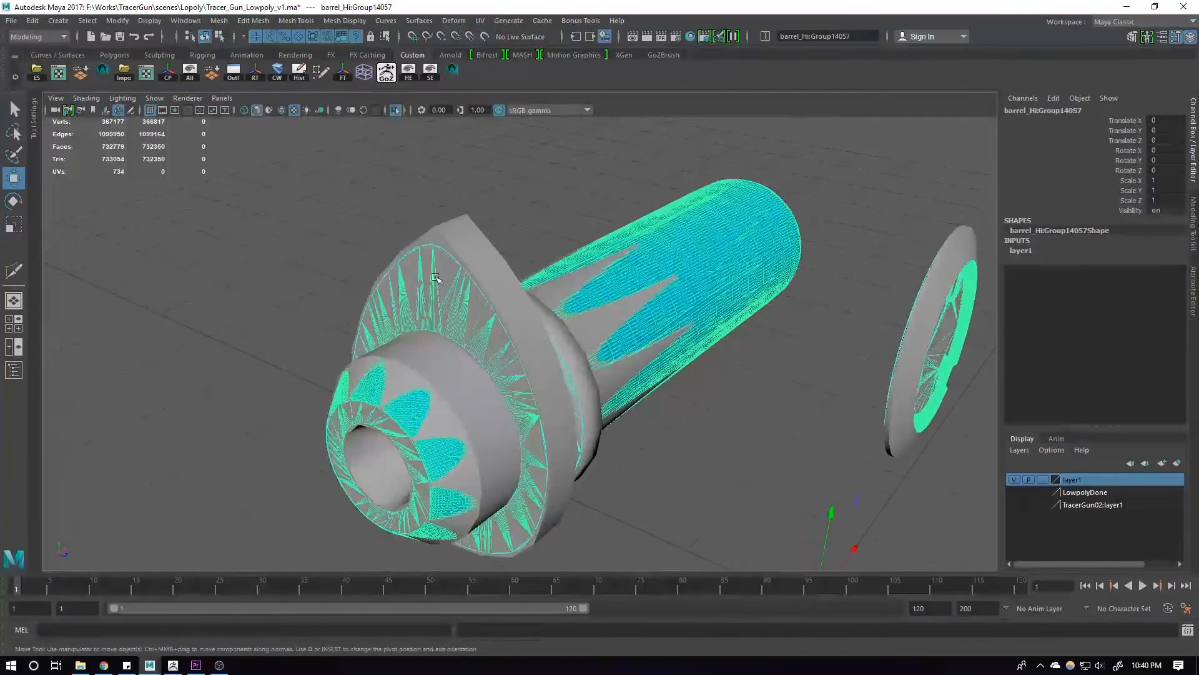
key(f)
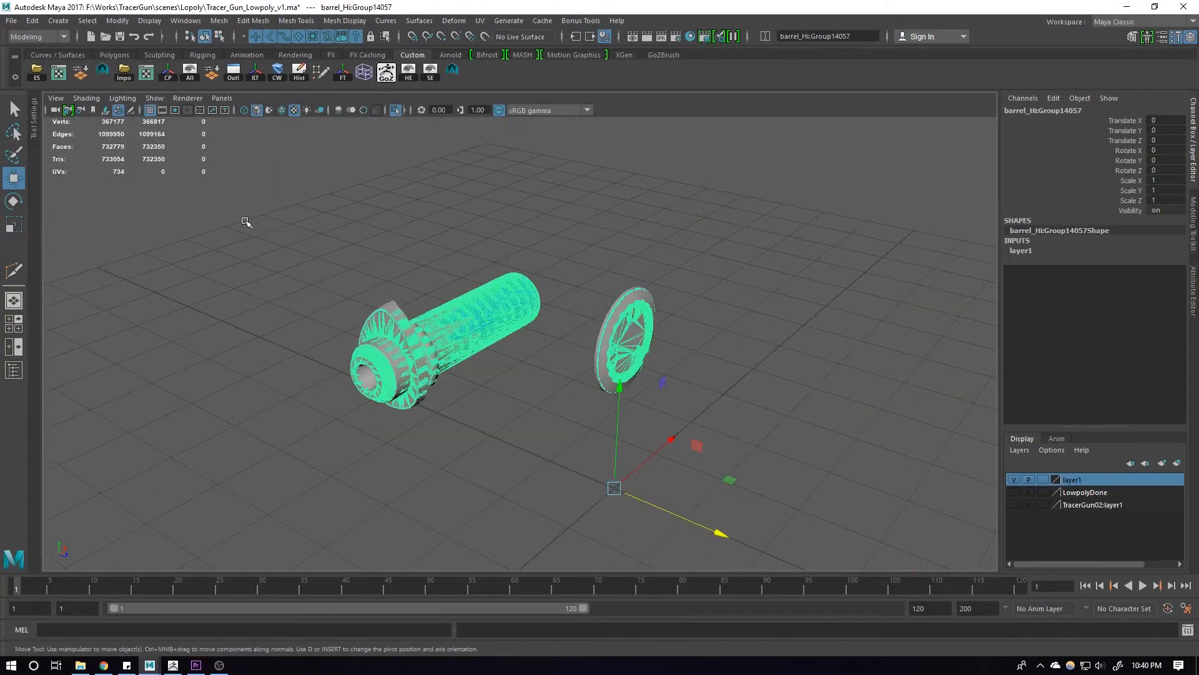
alt+right_drag(246, 223, 665, 275)
alt+middle_drag(325, 290, 448, 298)
alt+drag(447, 298, 321, 203)
Select the low-poly barrel together with the pointed plate around it, leaving out the high-poly mesh
click(304, 196)
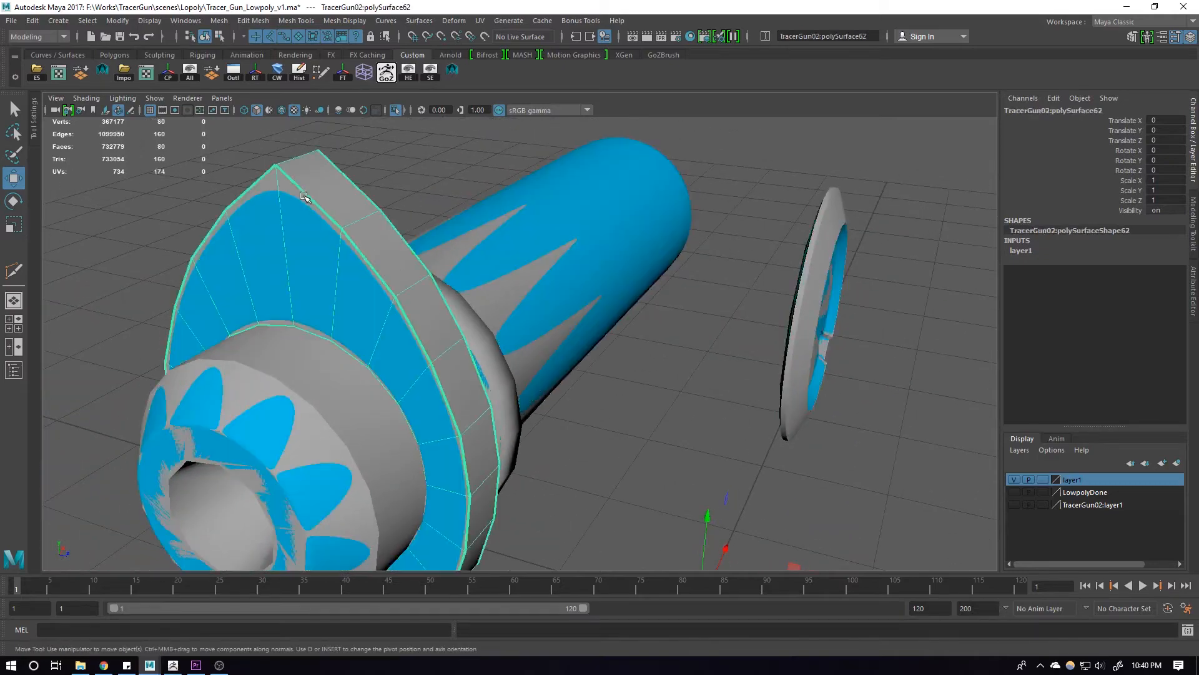
click(395, 110)
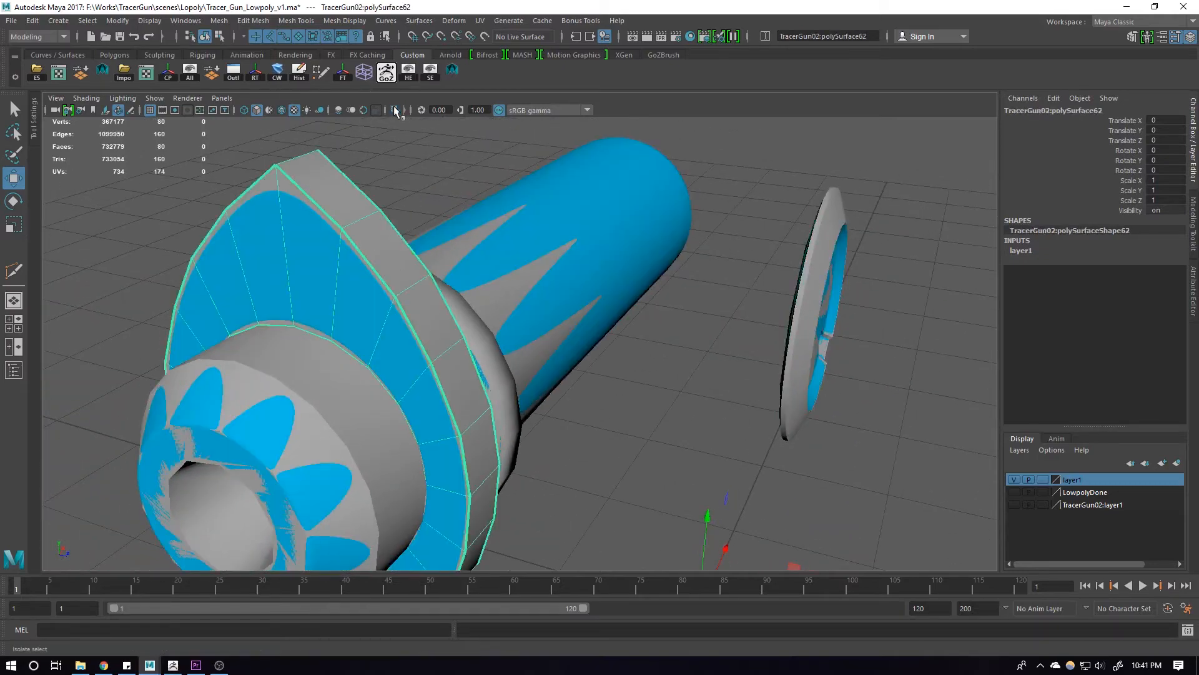
click(395, 111)
alt+drag(338, 256, 502, 285)
click(511, 283)
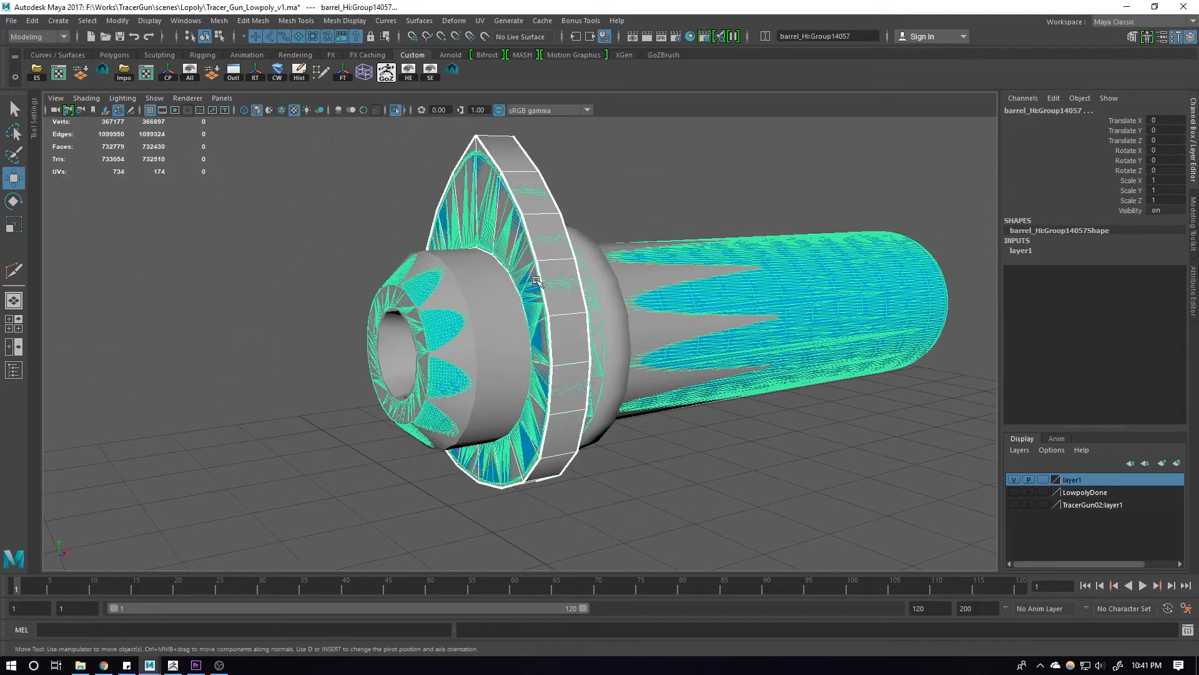
click(480, 299)
shift+click(518, 228)
key(ctrl+z)
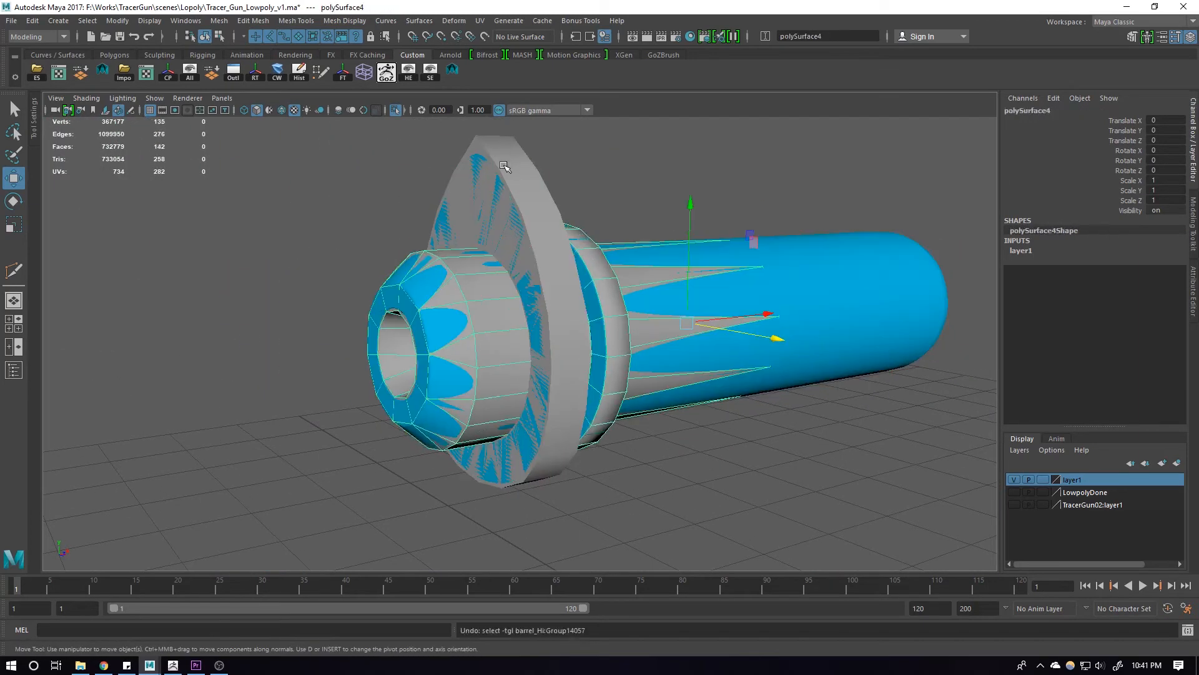
shift+click(507, 165)
key(ctrl+z)
shift+click(477, 133)
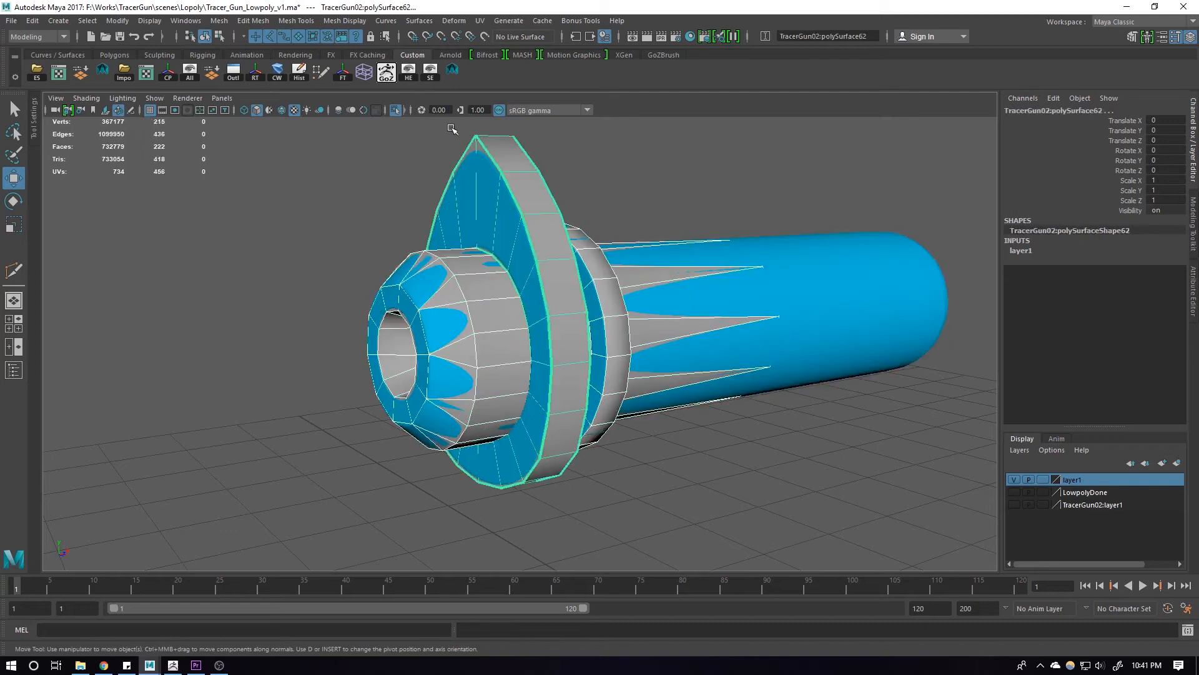
key(f)
Assign the high-poly mesh to a new display layer and hide that layer
click(453, 293)
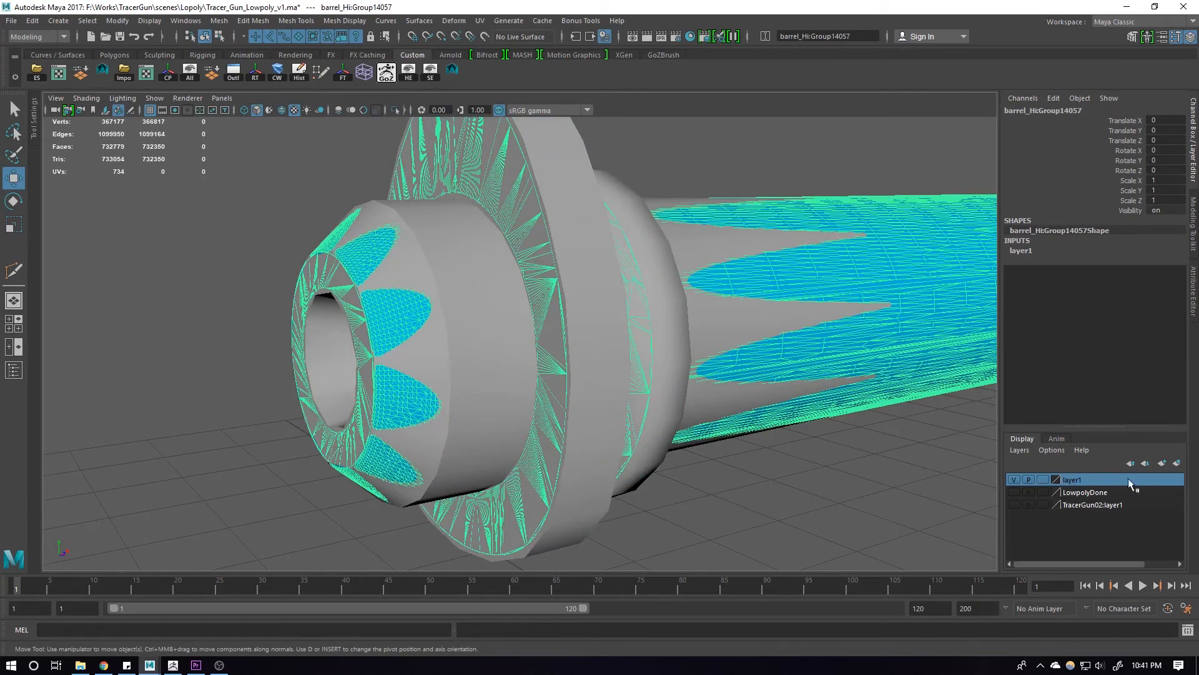
click(1177, 463)
click(1017, 479)
Isolate the pointed plate and extrude the ring of faces lining its hole
click(524, 353)
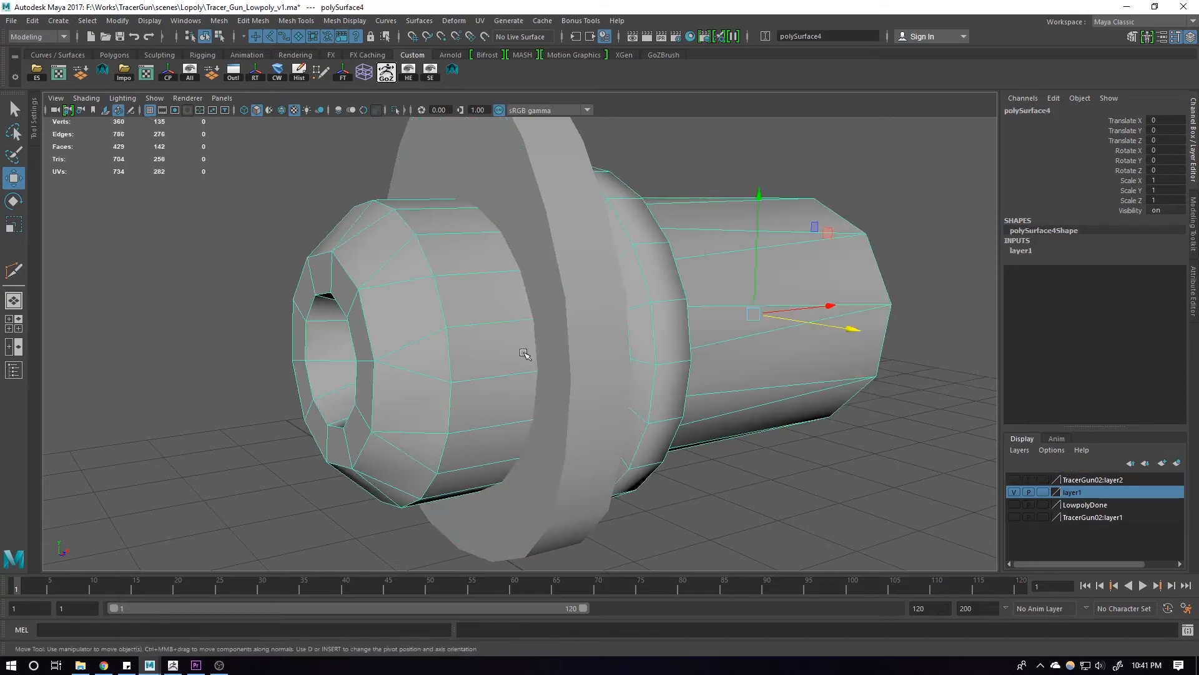
alt+drag(423, 168, 515, 281)
click(516, 279)
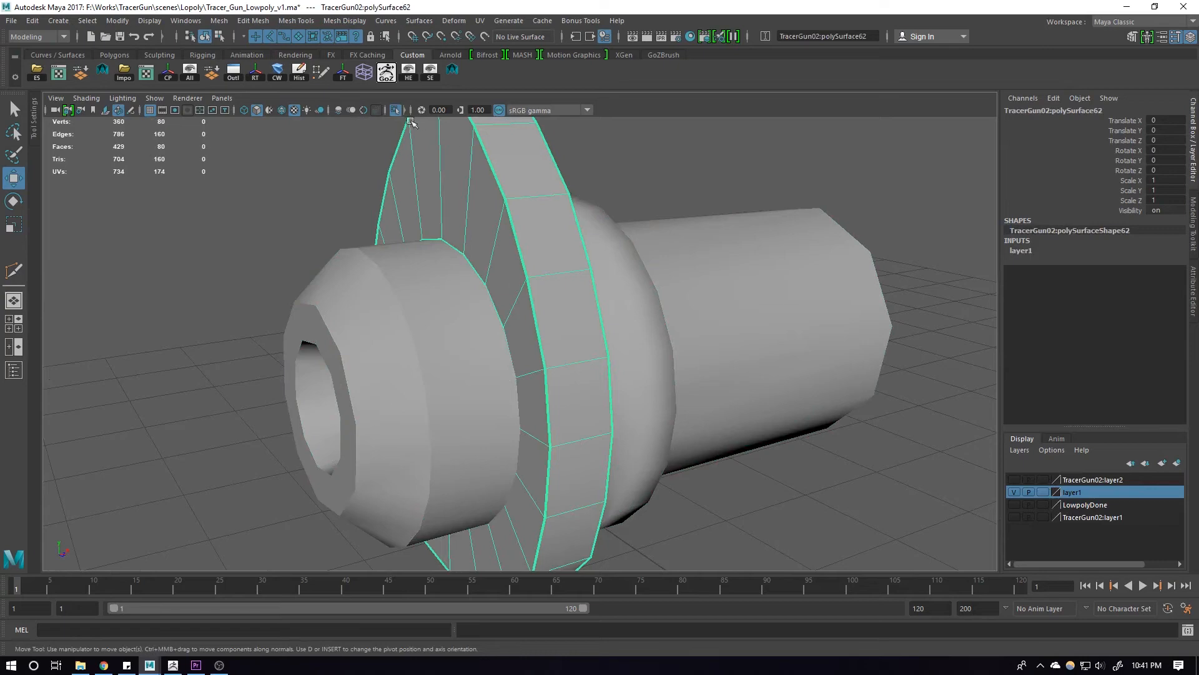
key(ctrl+1)
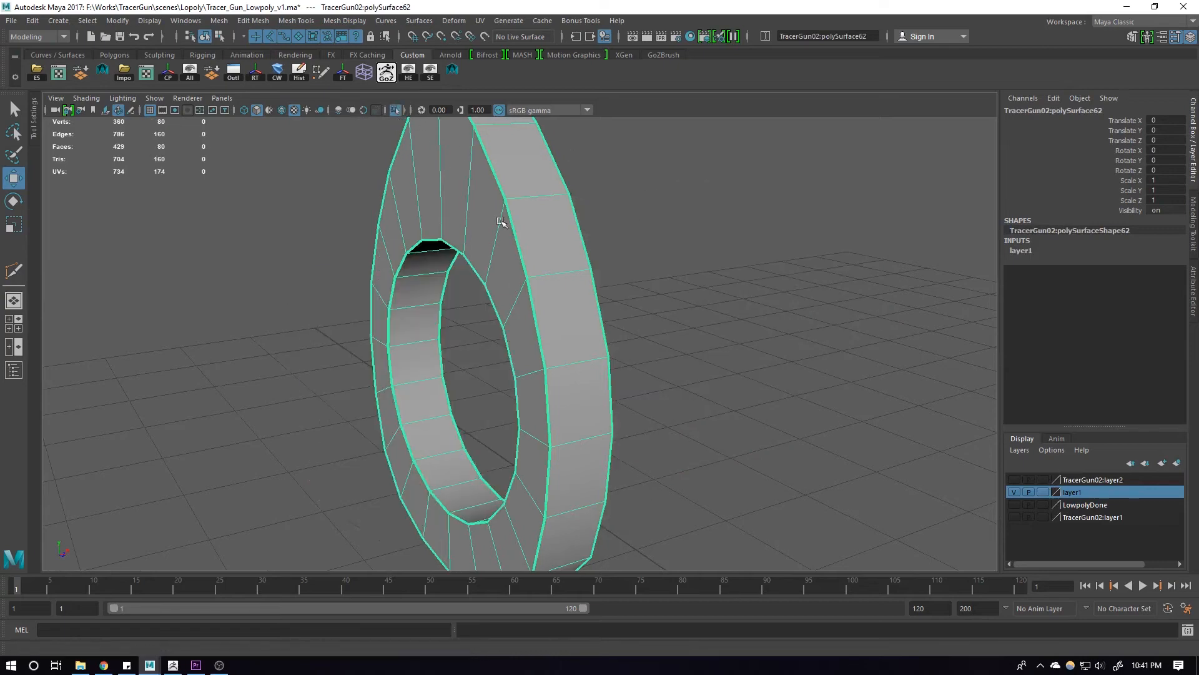
key(f)
right_drag(729, 255, 467, 308)
click(471, 295)
shift+double_click(477, 266)
shift+right_drag(656, 244, 653, 279)
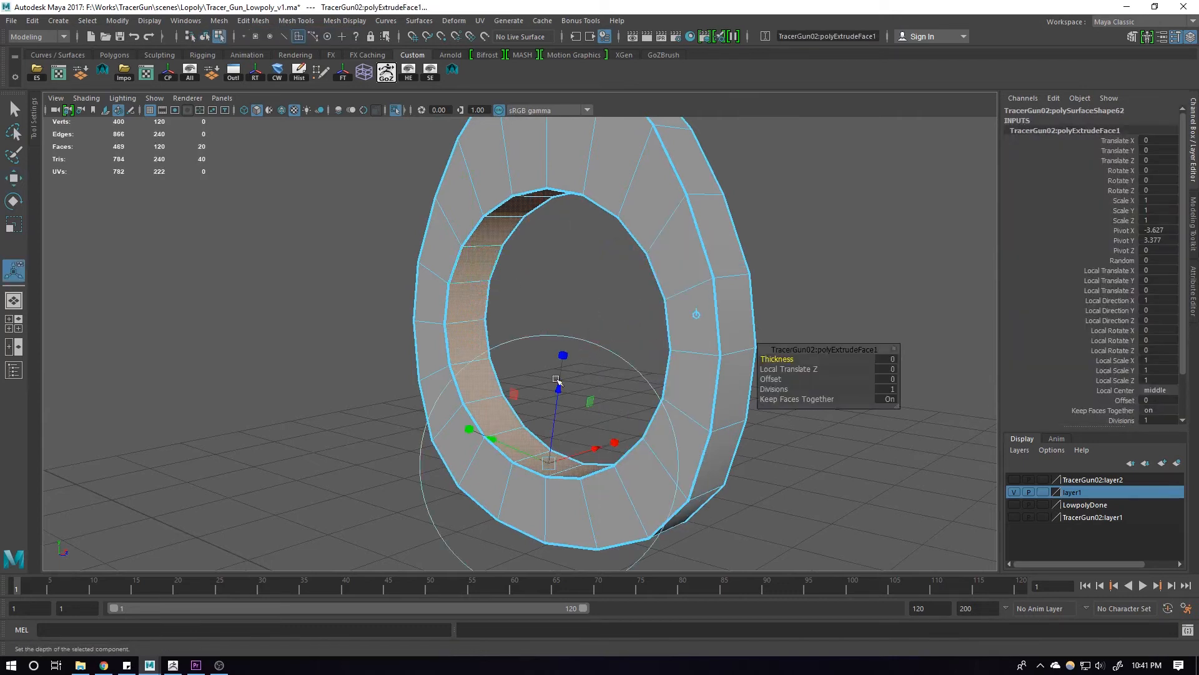
Delete the edge loops along the rim of the plate's hole and clear the plate's construction history
alt+drag(556, 379, 474, 423)
key(F10)
double_click(657, 448)
key(ctrl+Delete)
key(w)
key(F8)
key(alt+shift+d)
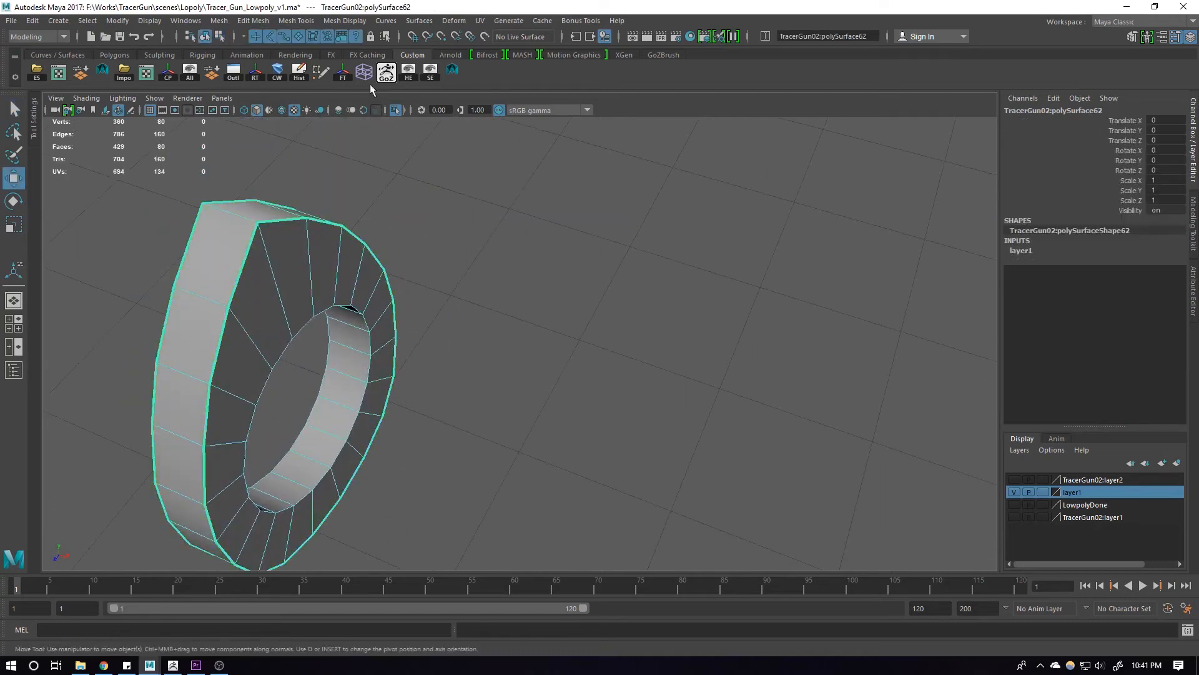
End the plate's isolation and join the pointed plate and the barrel with a Boolean union
click(396, 109)
scroll(504, 278, down, 3)
alt+drag(504, 279, 622, 363)
shift+click(495, 332)
alt+right_drag(622, 364, 644, 367)
alt+drag(644, 367, 653, 375)
alt+middle_drag(653, 375, 587, 379)
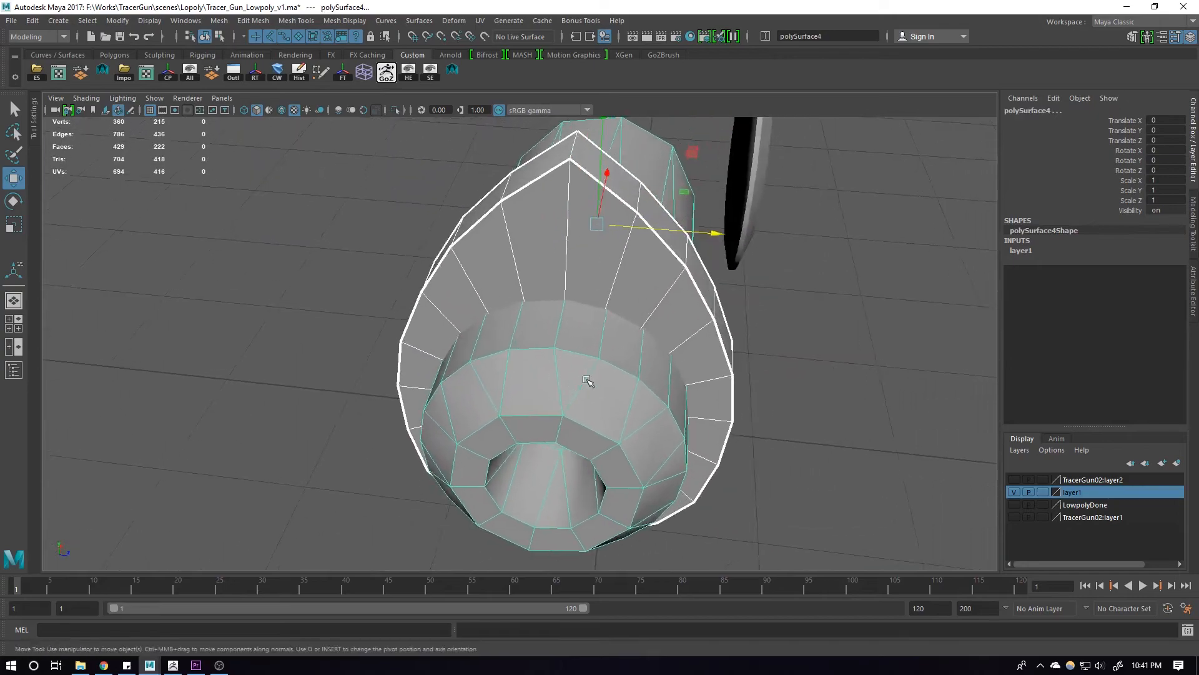
alt+drag(587, 380, 648, 306)
alt+drag(620, 282, 544, 356)
click(575, 200)
shift+right_drag(574, 200, 567, 439)
shift+right_drag(662, 440, 663, 438)
alt+drag(663, 438, 481, 437)
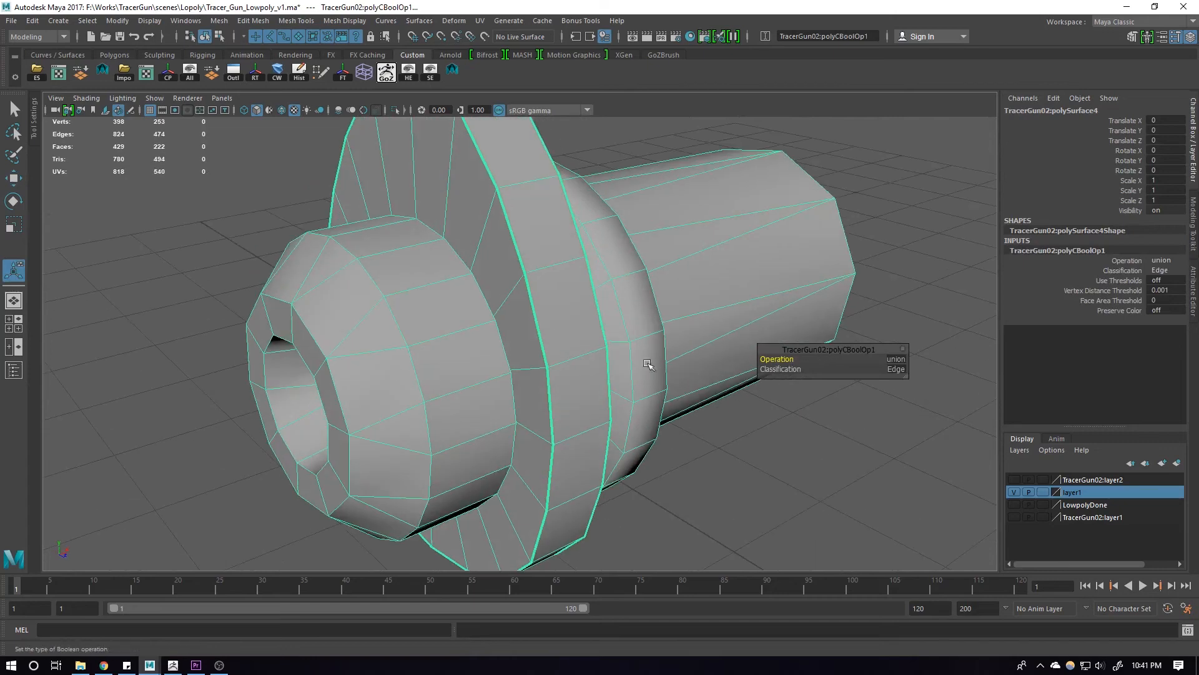
Examine the joined barrel in wireframe, shaded and smoothed display
key(4)
alt+drag(592, 382, 570, 371)
key(6)
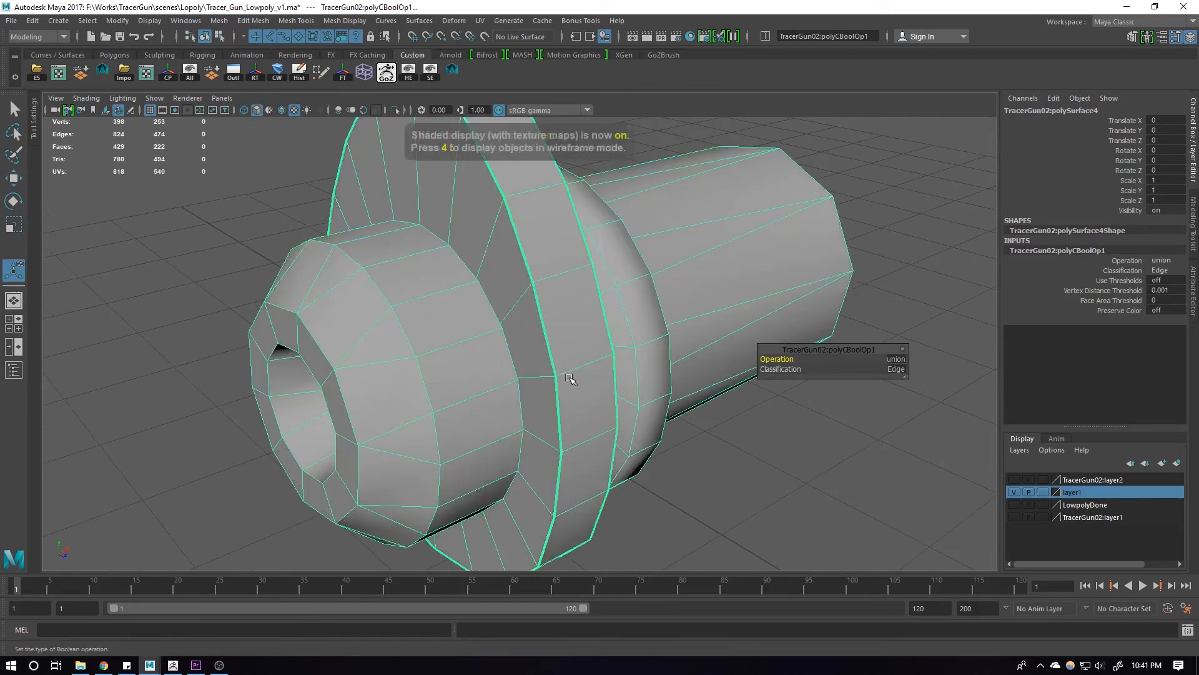
key(3)
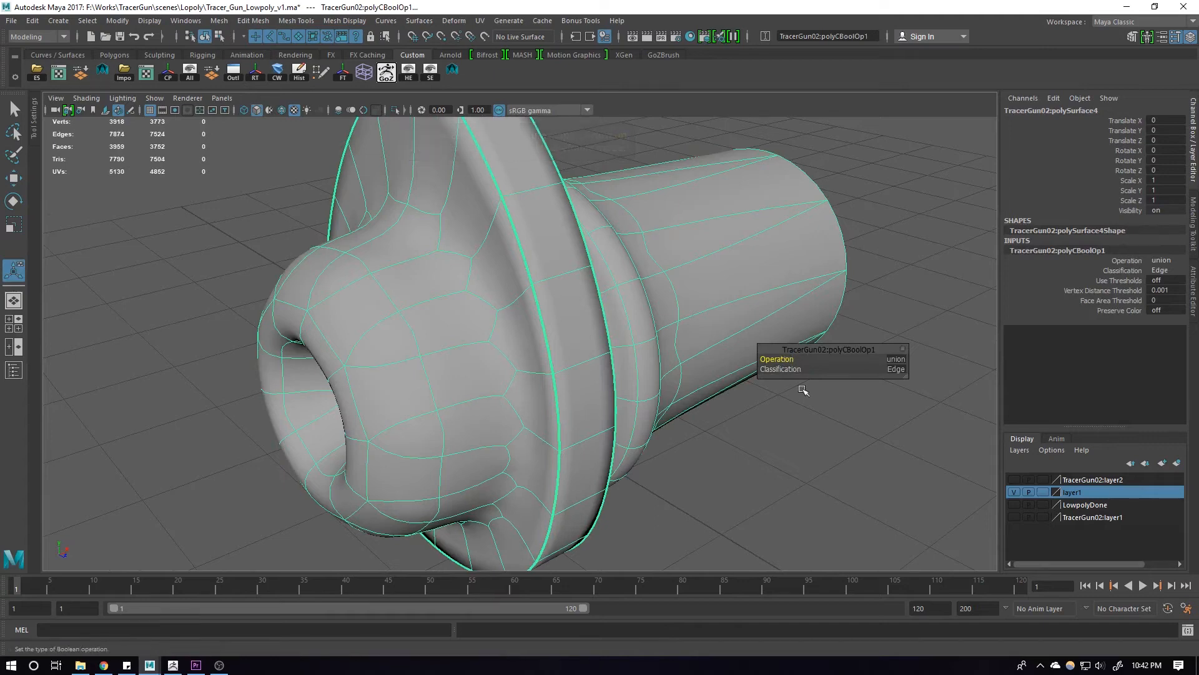
Set the union's Vertex Distance Threshold to 0 and return the barrel to unsmoothed display
click(1111, 291)
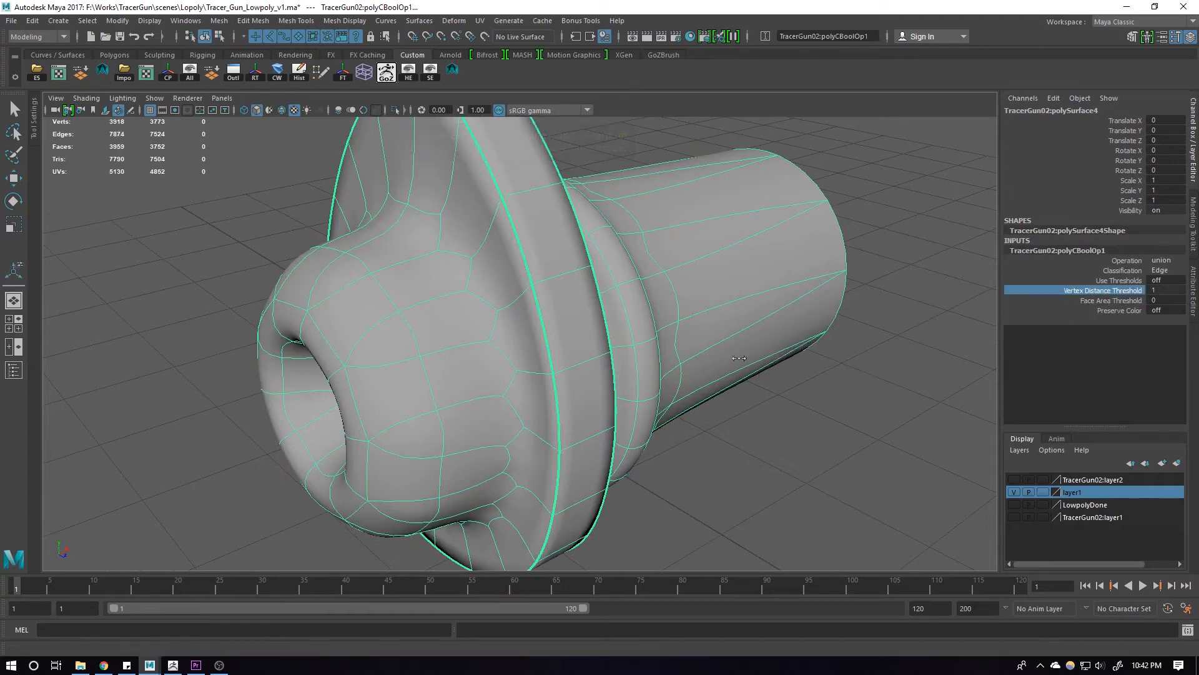
alt+drag(528, 364, 508, 380)
key(1)
Merge the doubled vertices along the seam between the pointed plate and the barrel with a distance threshold of 0.01
right_drag(508, 380, 456, 348)
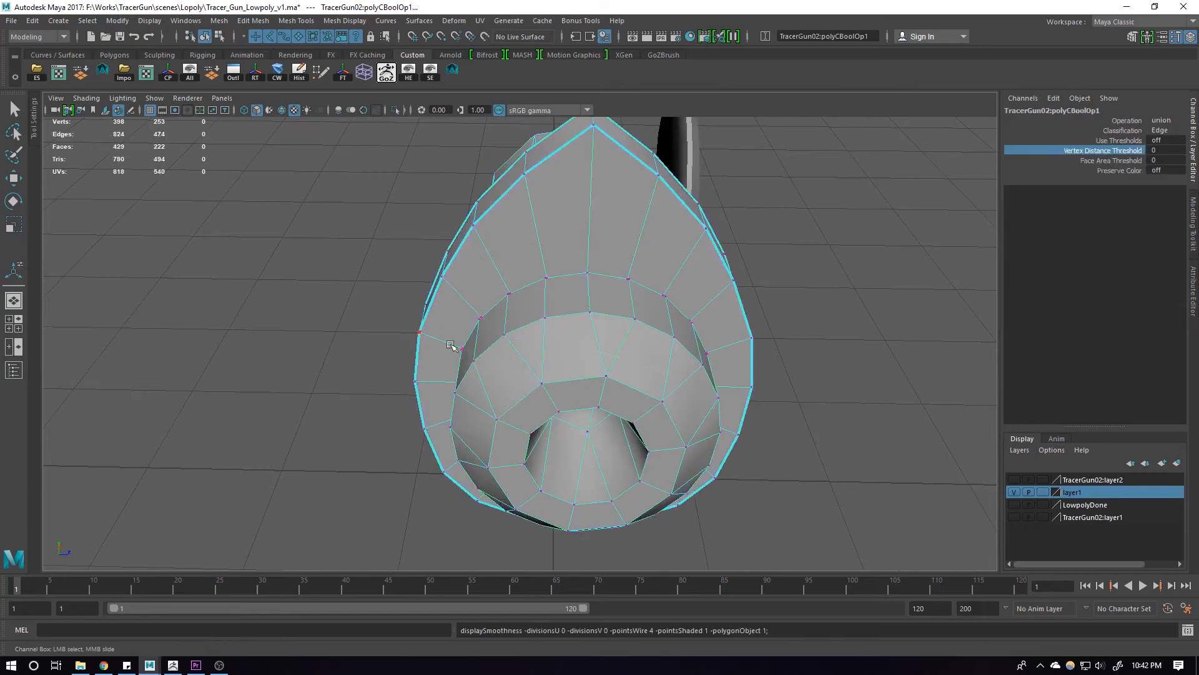
alt+drag(455, 348, 620, 377)
scroll(621, 377, down, 5)
scroll(375, 300, up, 4)
alt+drag(375, 306, 294, 281)
scroll(477, 329, up, 1)
alt+drag(477, 329, 569, 330)
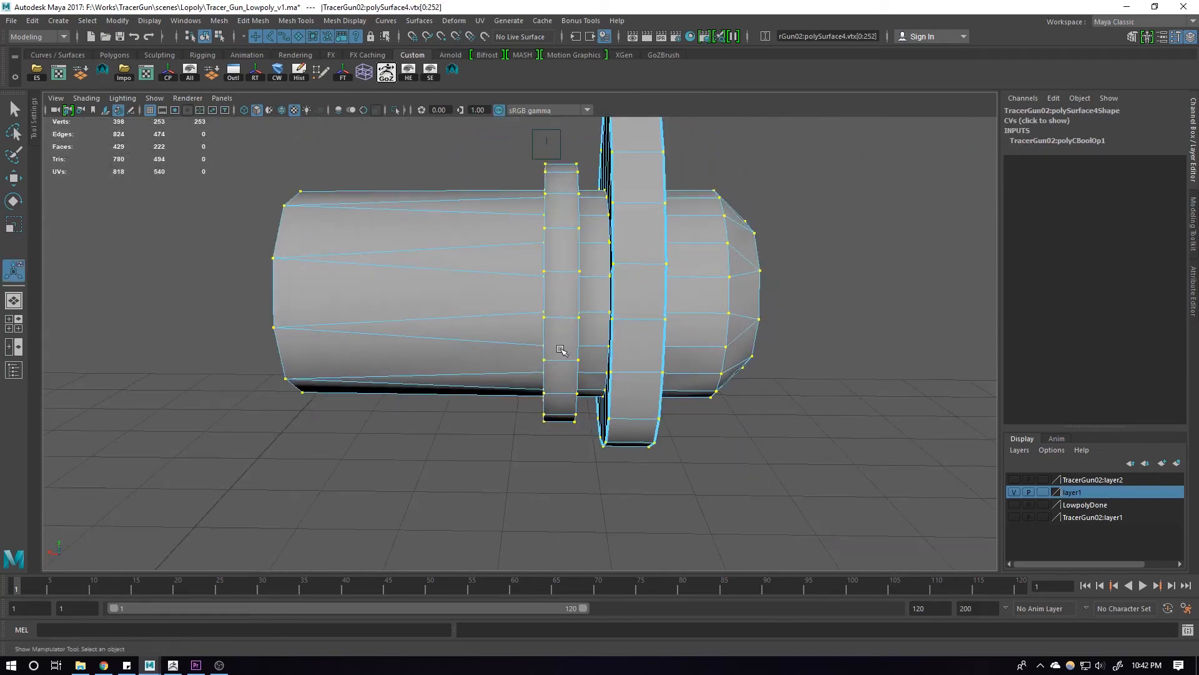
scroll(561, 351, down, 2)
drag(441, 392, 578, 470)
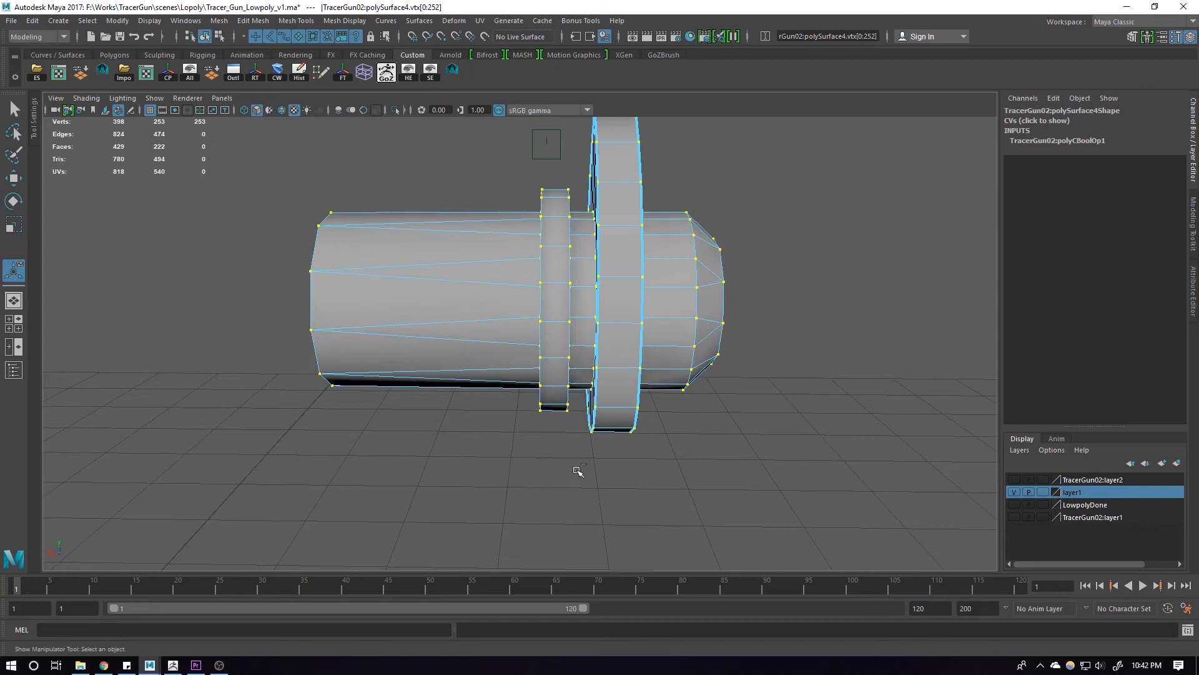
ctrl+drag(667, 478, 667, 478)
alt+drag(662, 475, 531, 342)
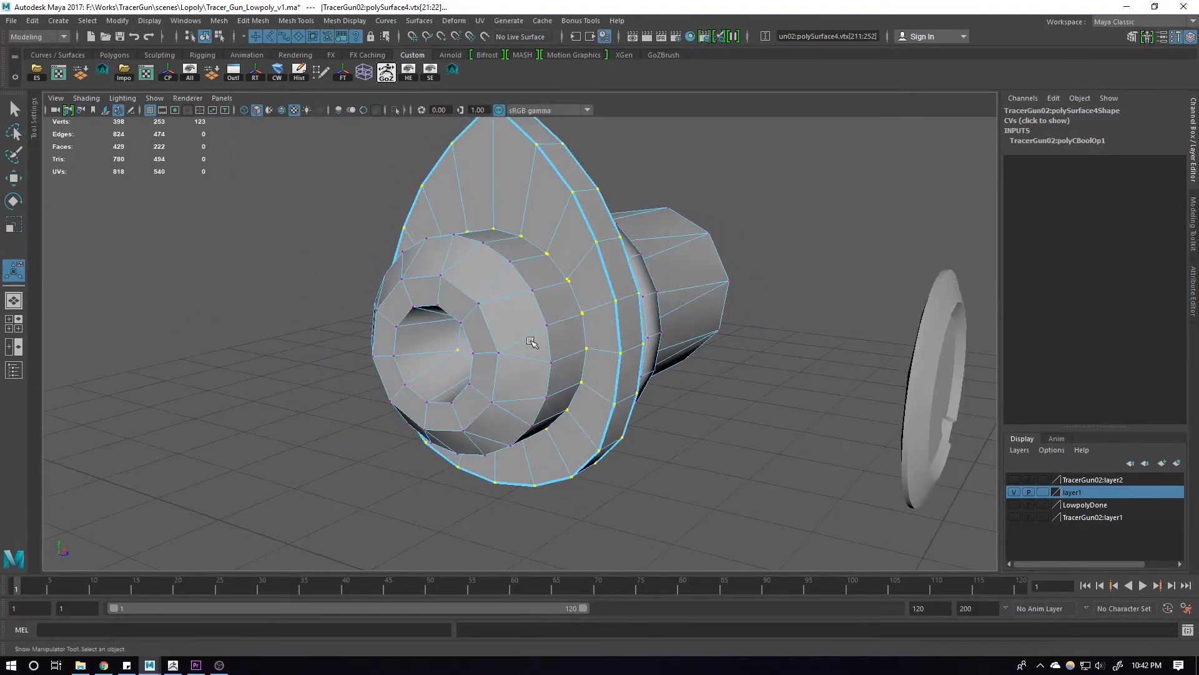
alt+right_drag(597, 263, 626, 396)
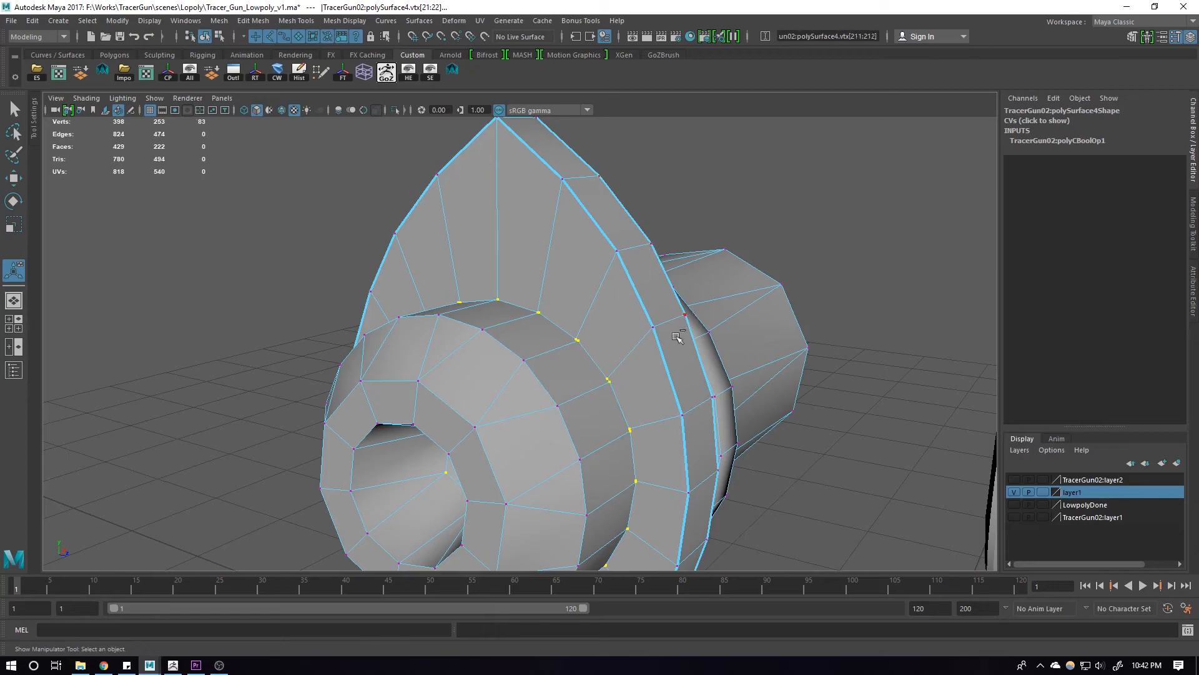
alt+drag(678, 337, 501, 331)
shift+right_click(501, 331)
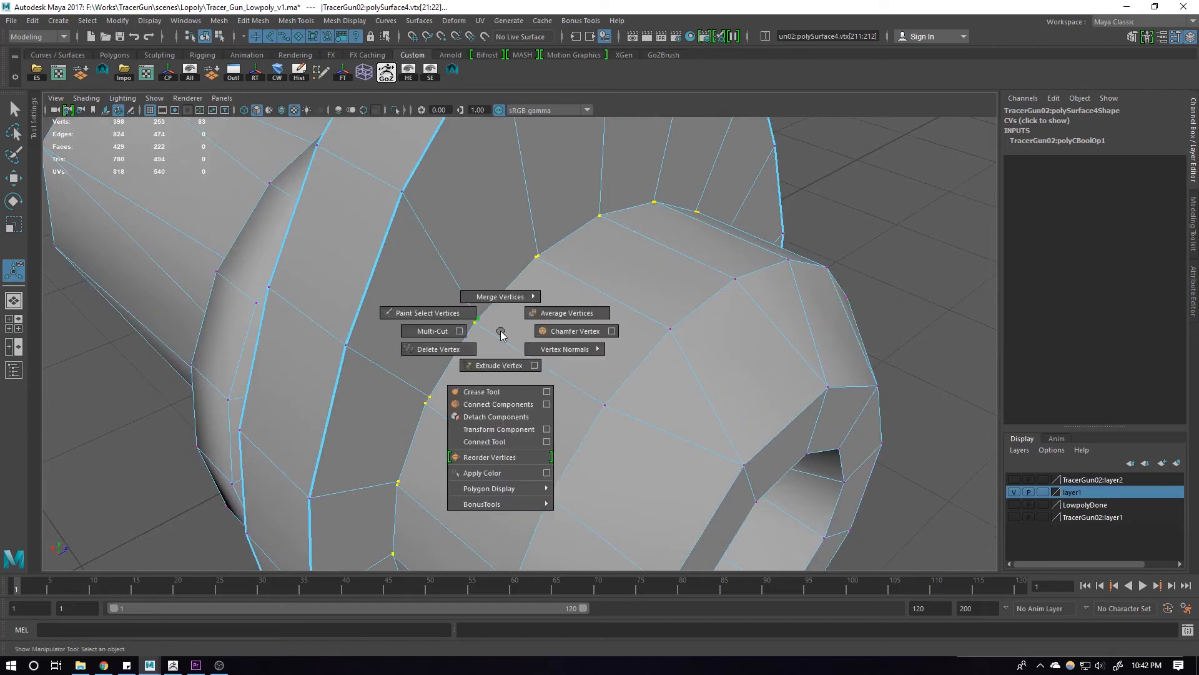
shift+right_drag(501, 331, 548, 267)
alt+drag(548, 267, 396, 283)
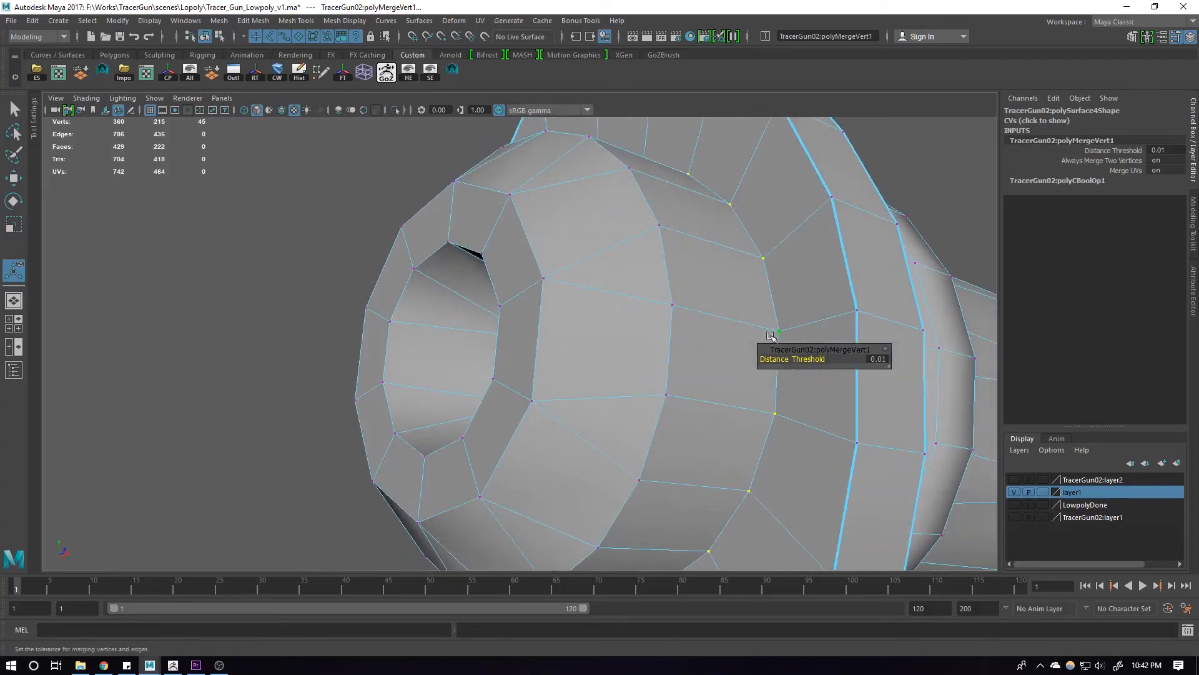
Return the joined barrel to object selection in unsmoothed display and delete its construction history
alt+drag(707, 251, 810, 360)
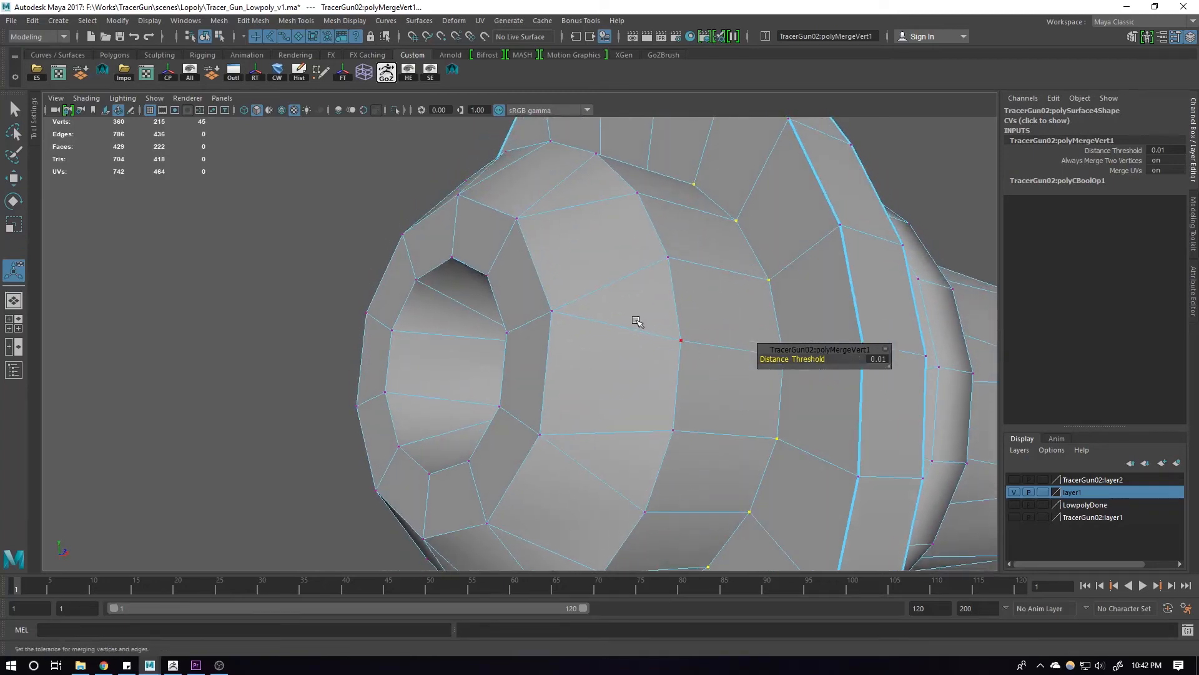
alt+drag(666, 322, 1029, 340)
key(1)
right_drag(587, 297, 612, 268)
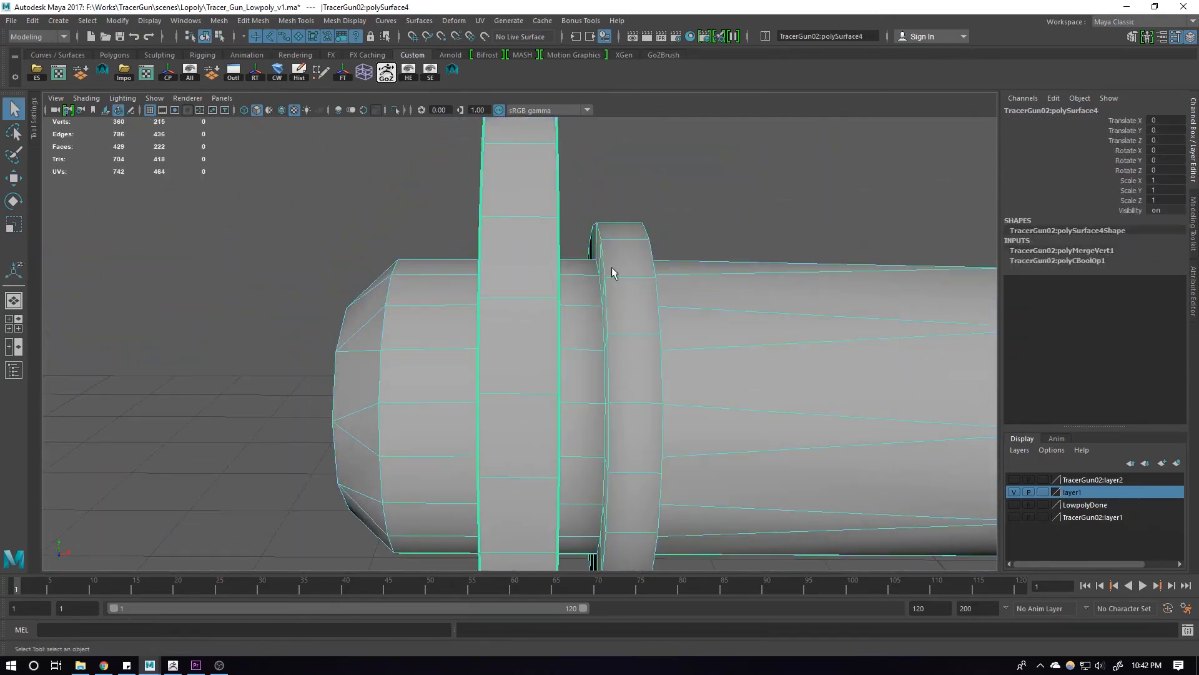
key(alt+shift+d)
Select all edges of the joined barrel and apply the Crease Tool with an absolute crease value of 0
scroll(500, 353, down, 5)
alt+drag(477, 359, 577, 400)
right_drag(538, 325, 535, 279)
scroll(518, 268, down, 5)
drag(291, 171, 708, 453)
shift+right_click(674, 329)
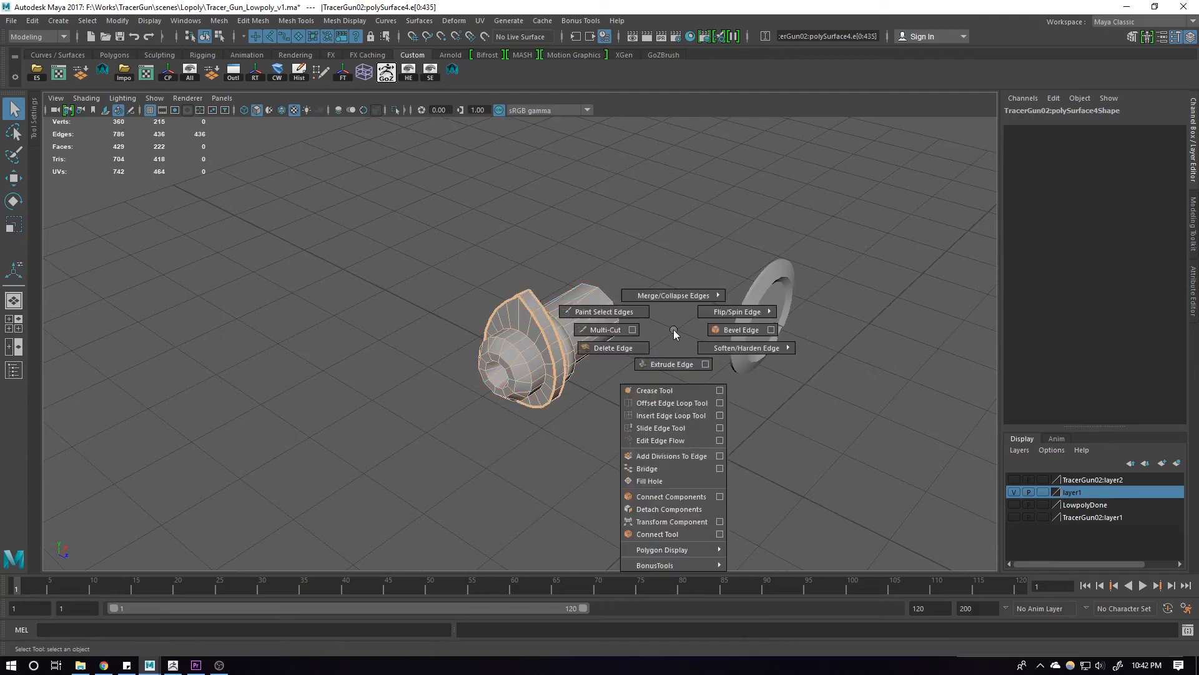
click(676, 395)
scroll(503, 386, up, 5)
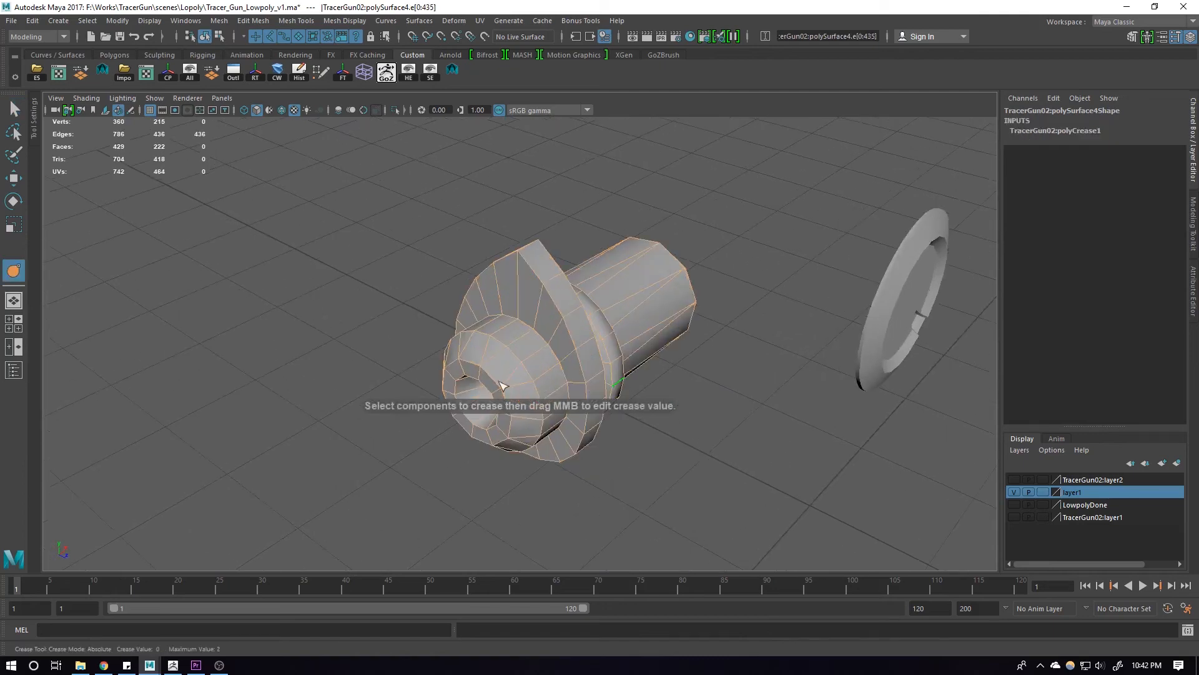
alt+drag(474, 376, 600, 349)
key(w)
key(F8)
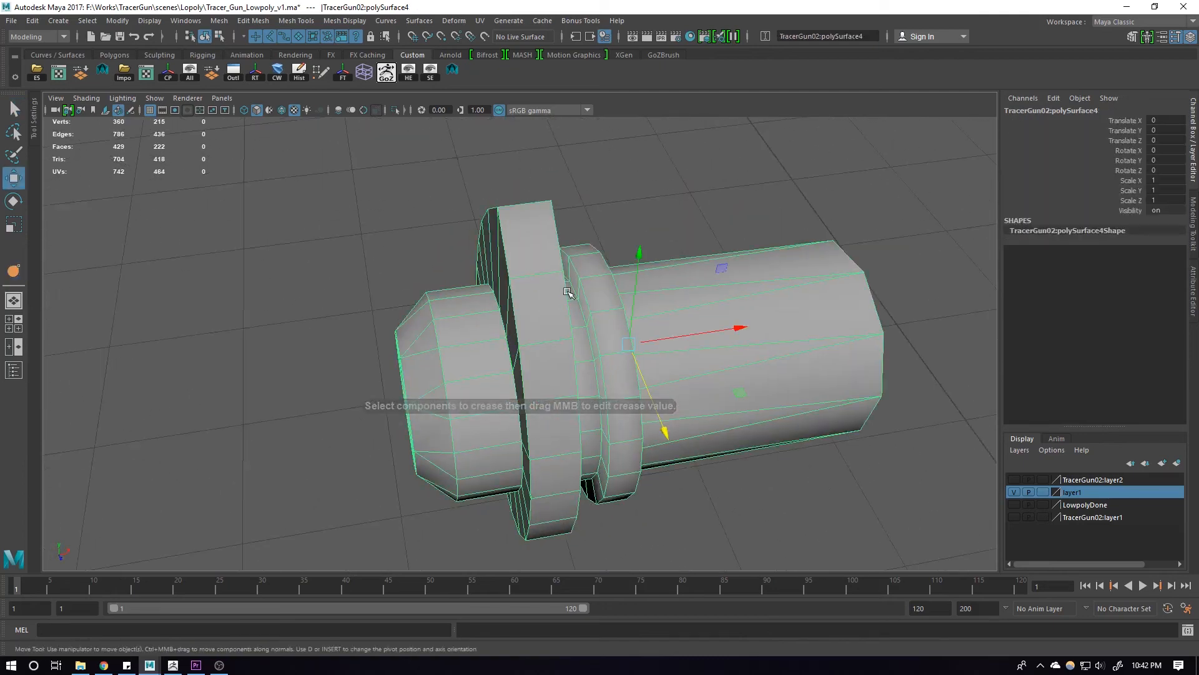
Check the creased barrel in smoothed display and return it to unsmoothed display
key(3)
click(630, 217)
alt+drag(630, 217, 490, 278)
click(490, 279)
key(1)
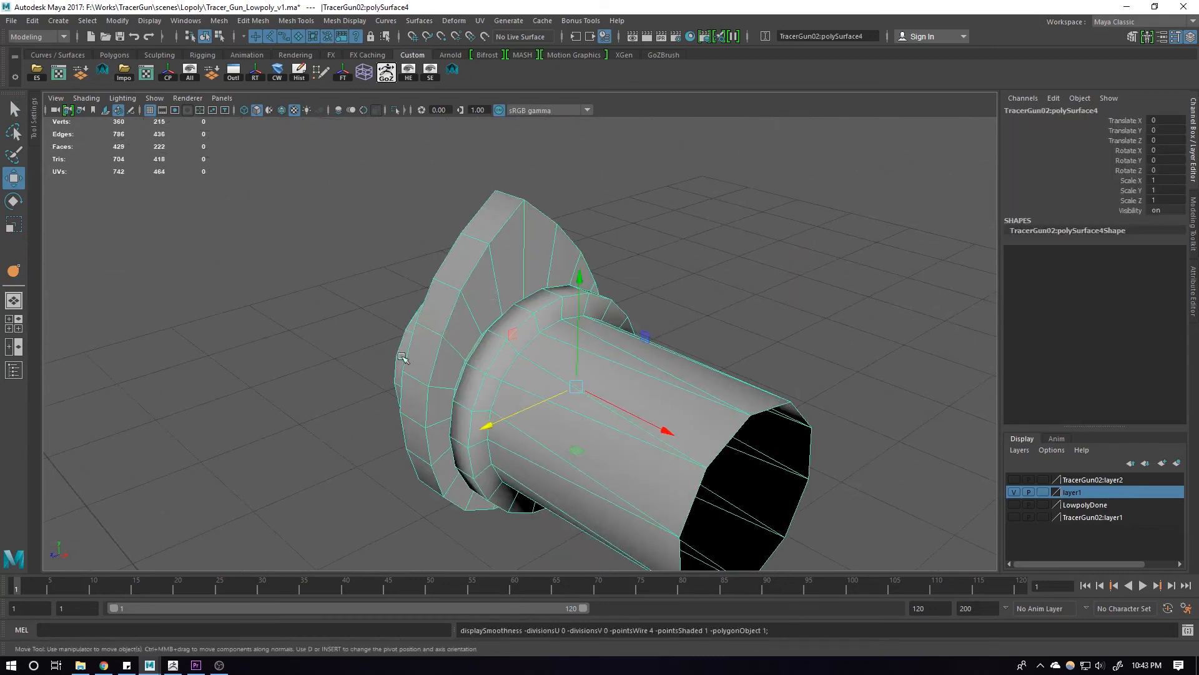
alt+drag(402, 356, 626, 335)
Deselect the barrel and end its isolation
click(694, 273)
click(396, 111)
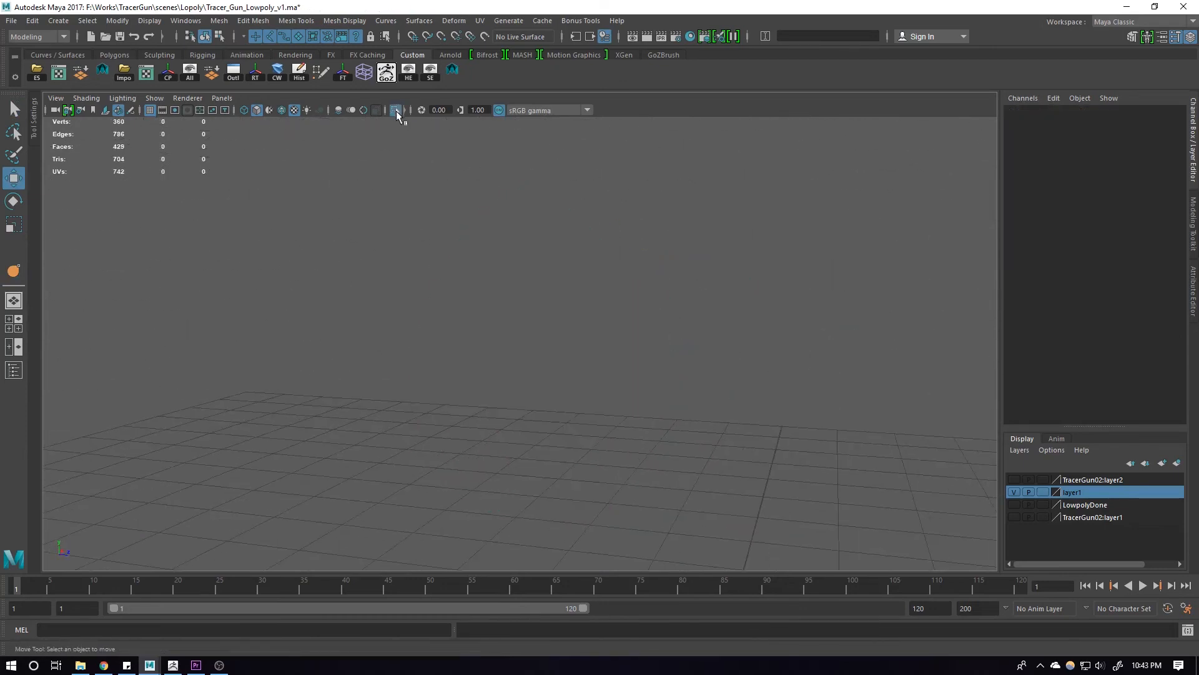
scroll(452, 195, up, 1)
click(392, 111)
alt+drag(615, 320, 499, 377)
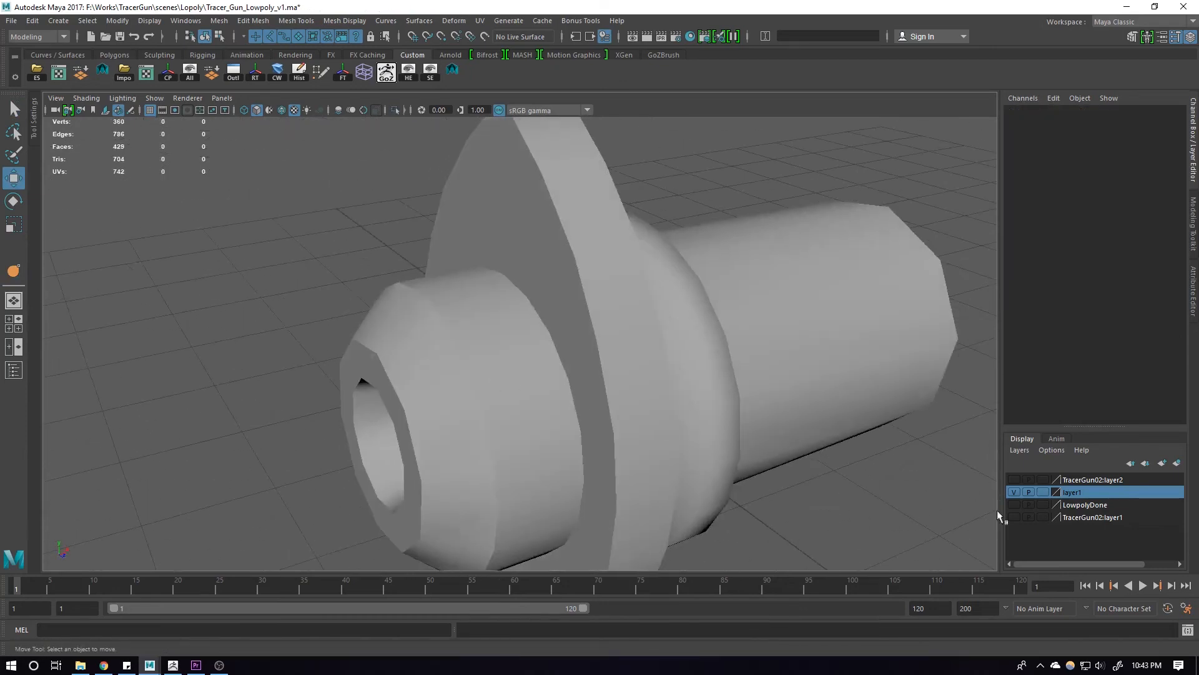
Show the high-poly layer TracerGun02:layer2 and compare the low-poly plate's tip with the high-poly barrel
click(1015, 516)
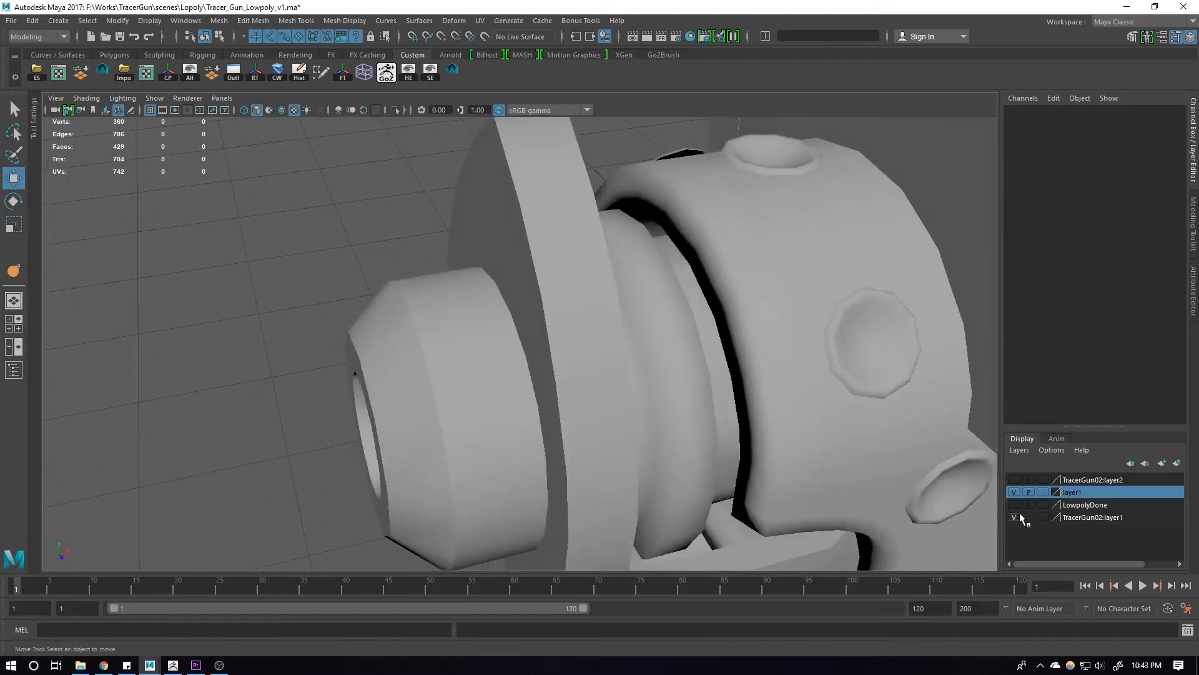
click(1015, 517)
click(1015, 479)
alt+drag(875, 375, 655, 401)
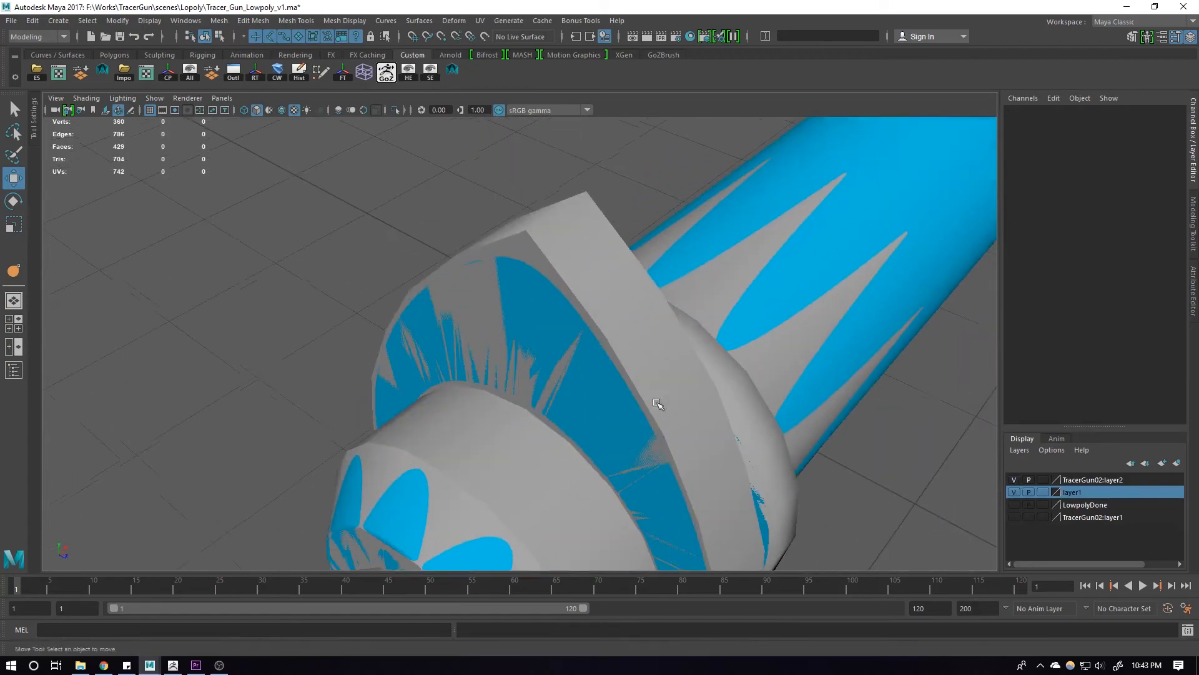
click(605, 290)
alt+drag(605, 290, 586, 362)
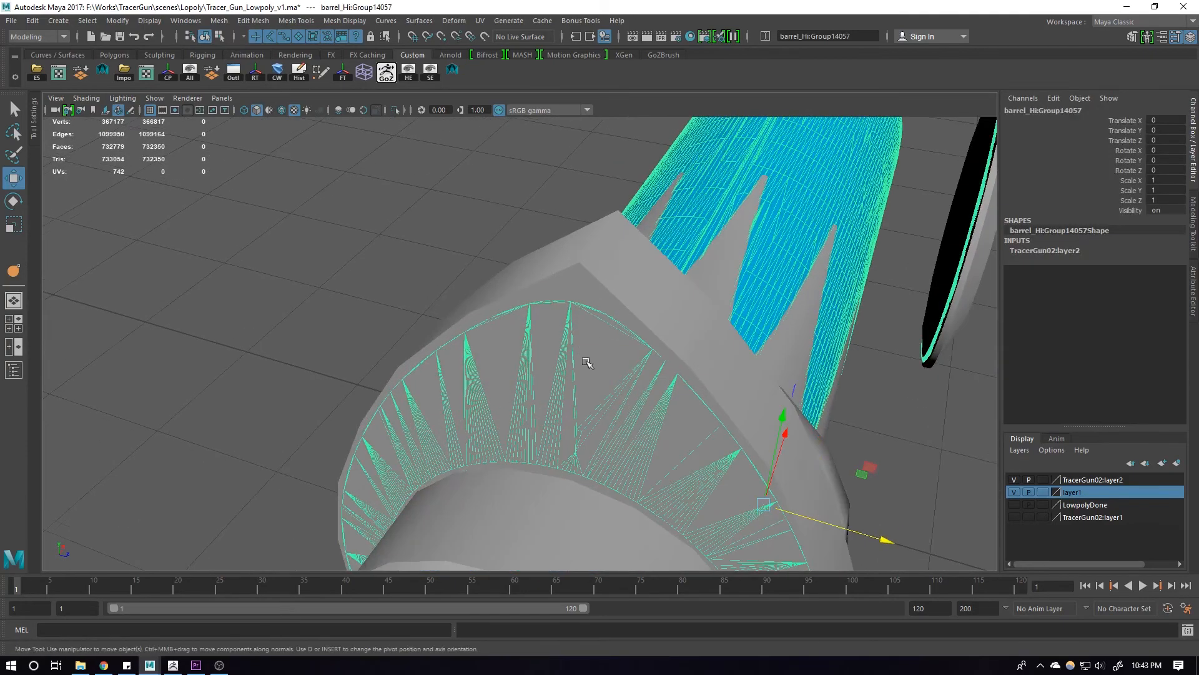
click(589, 267)
alt+drag(589, 267, 356, 234)
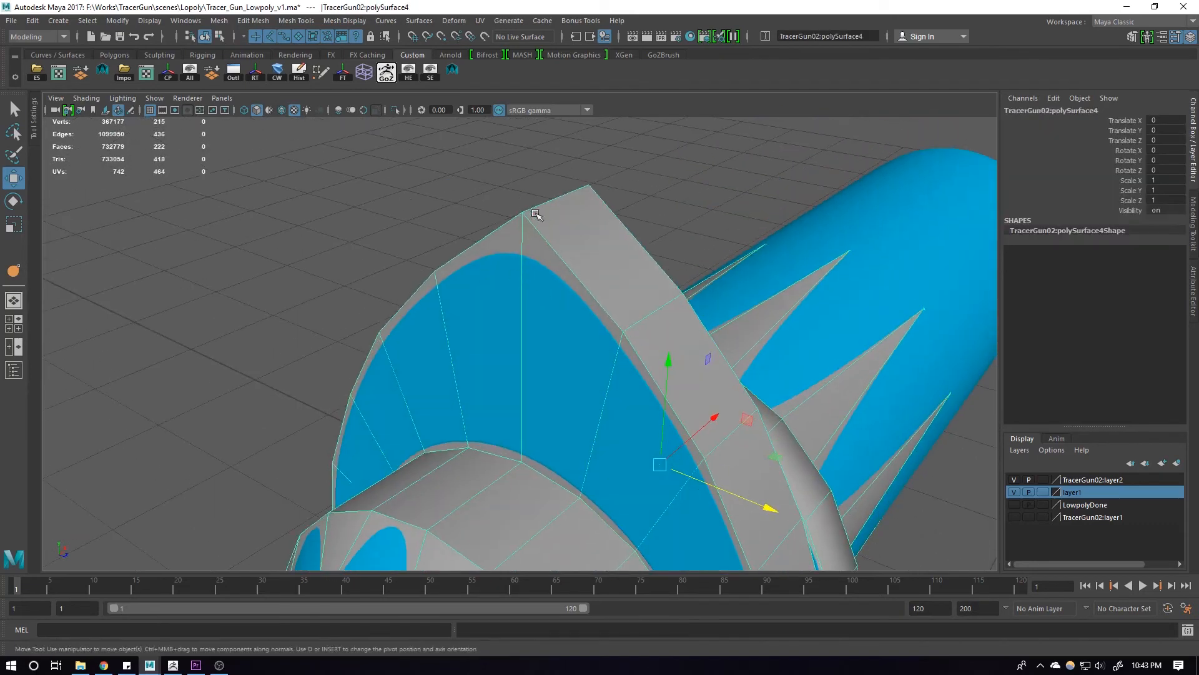
Bevel the edge at the low-poly plate's pointed tip with 2 segments and a fraction of 0.51
click(581, 205)
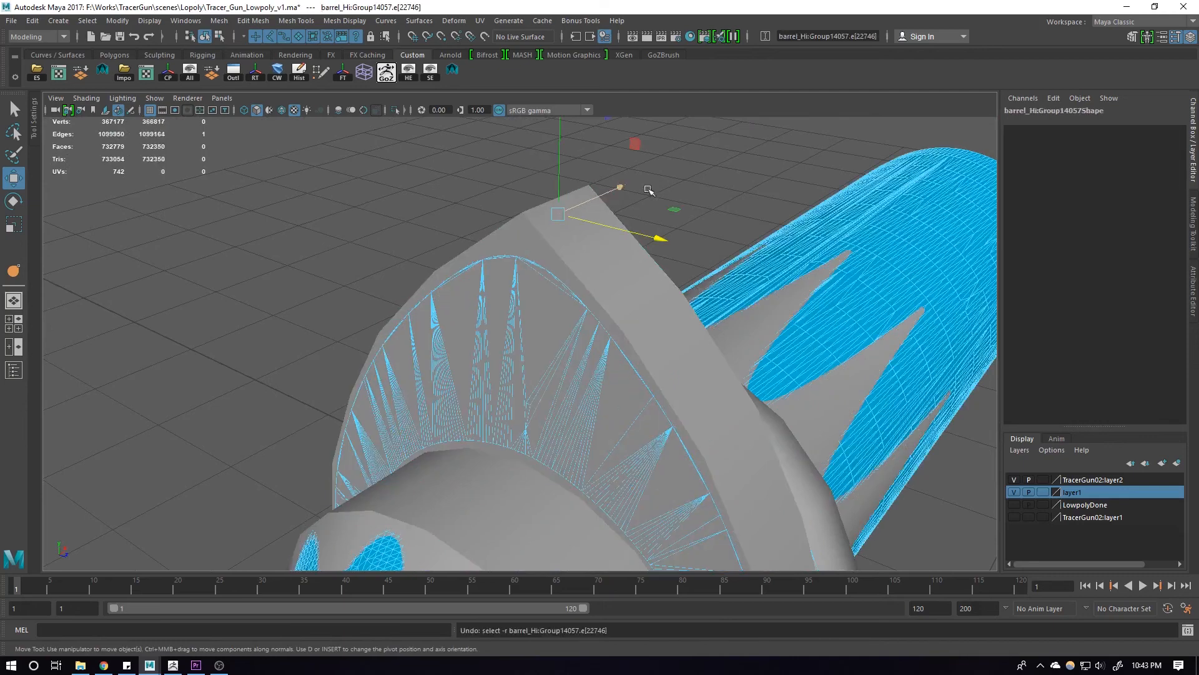
key(ctrl+z)
right_drag(650, 125, 581, 140)
click(556, 206)
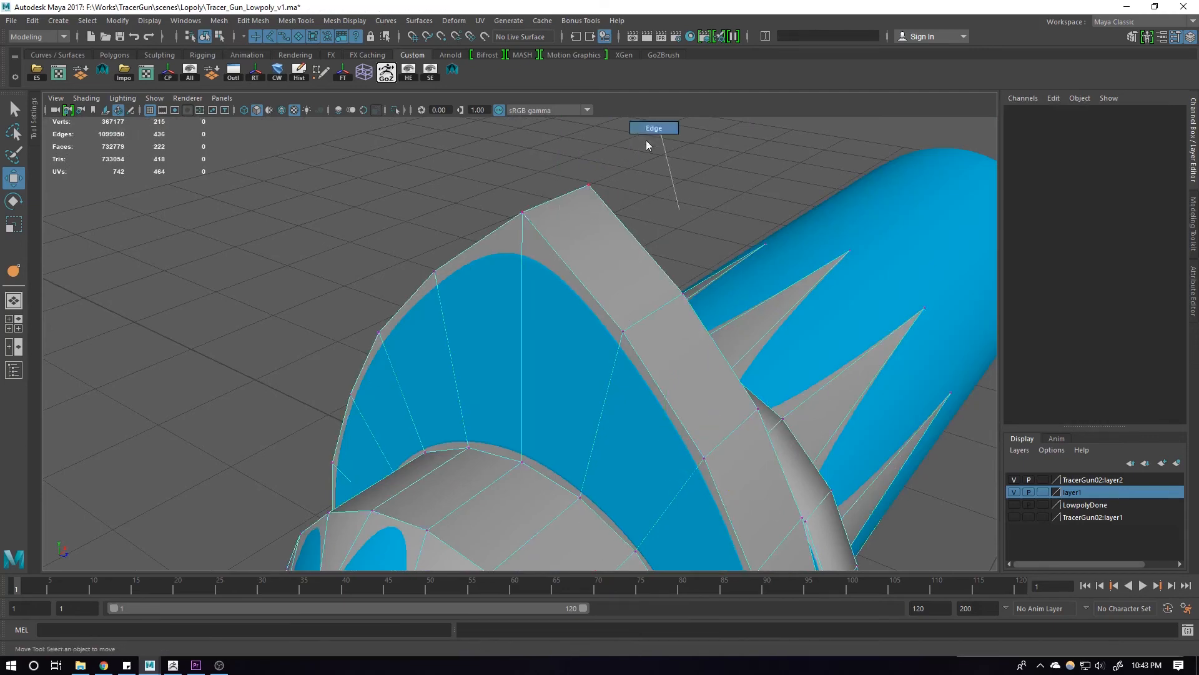
click(563, 192)
shift+right_drag(640, 186, 695, 196)
mouse_move(675, 263)
alt+mouse_down()
mouse_move(654, 258)
mouse_move(666, 267)
alt+mouse_up()
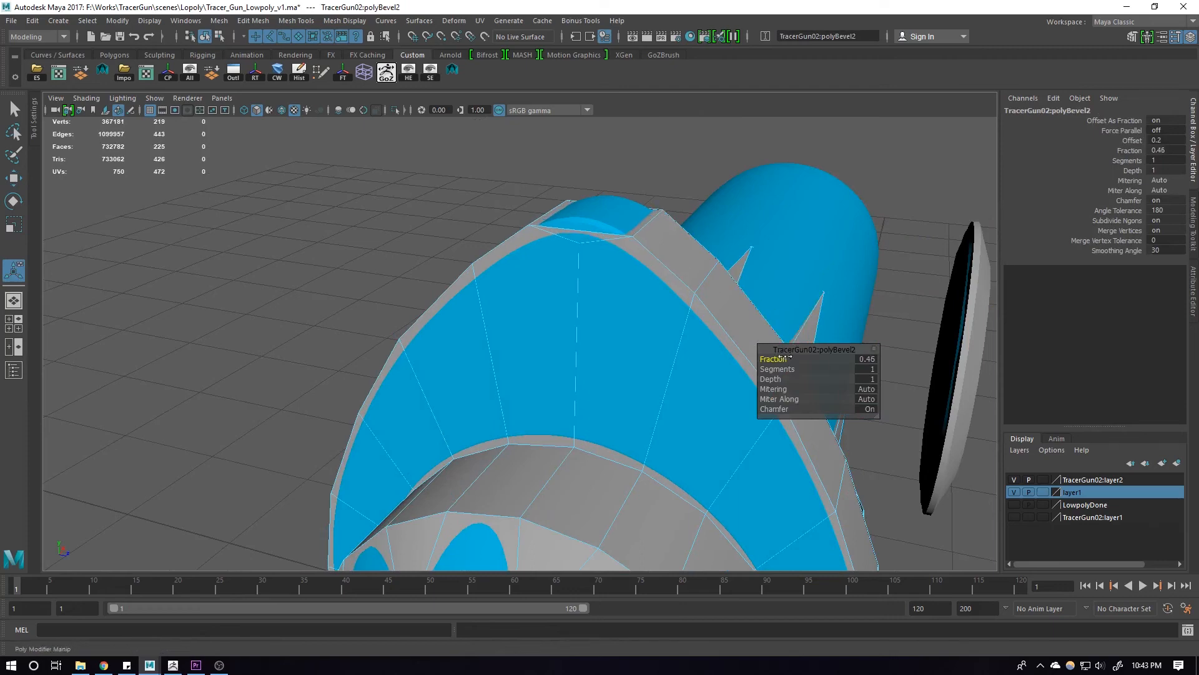
drag(792, 371, 797, 371)
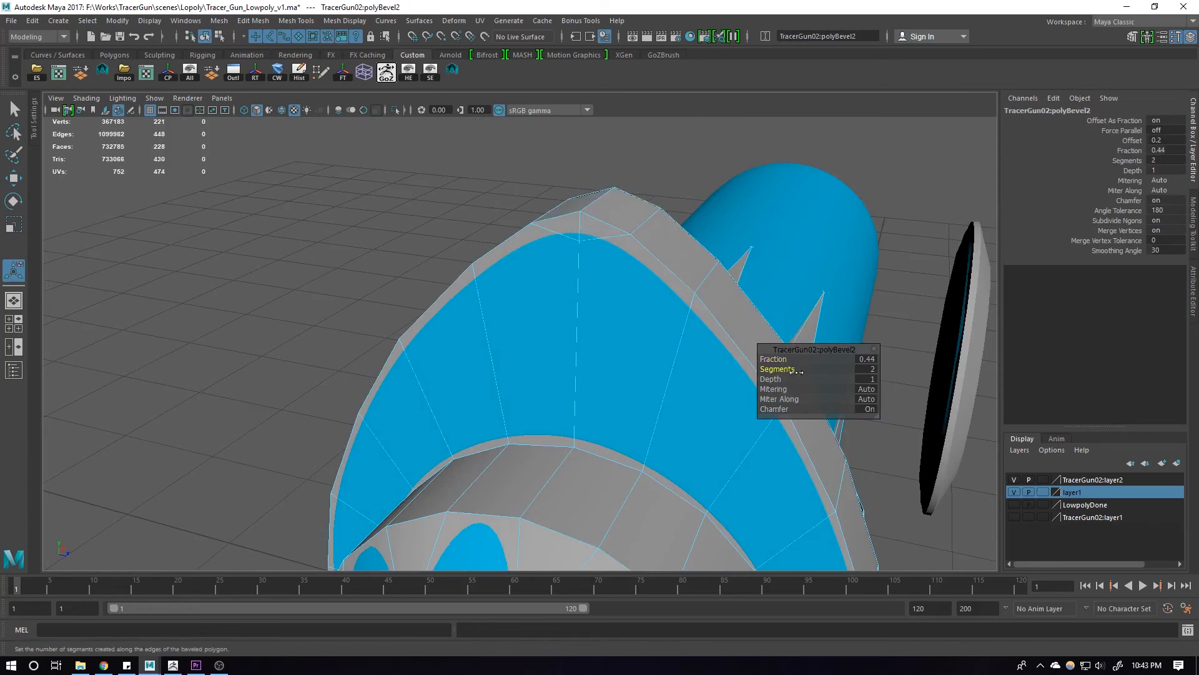
alt+drag(662, 275, 631, 265)
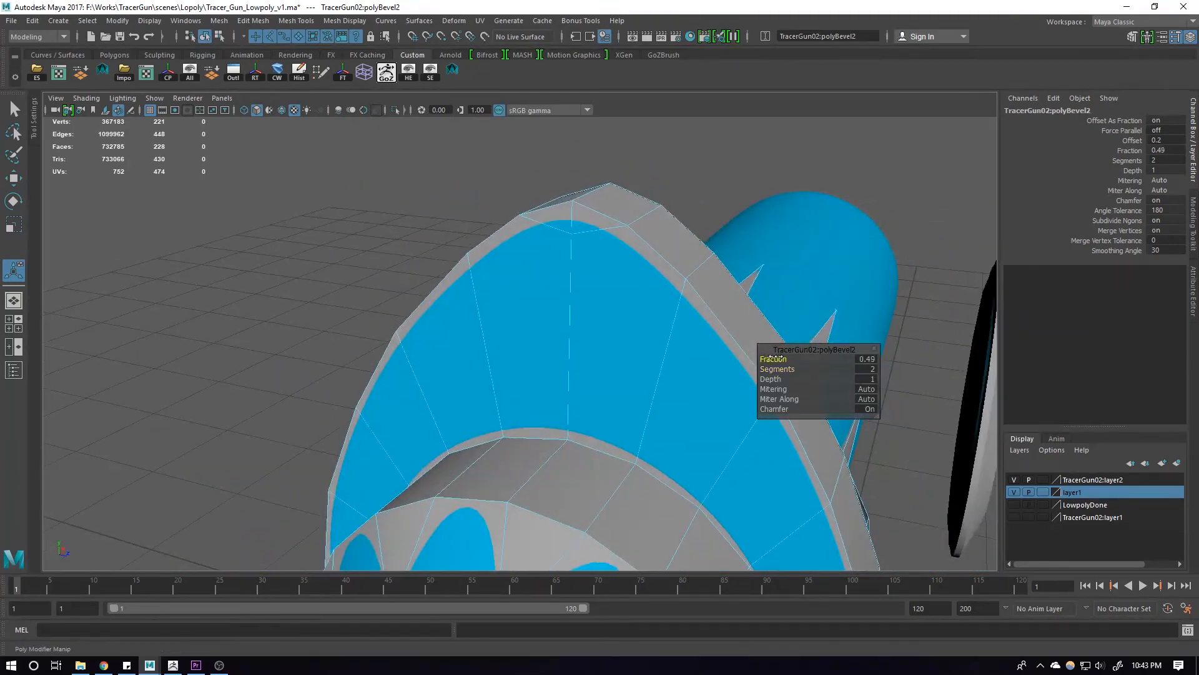
drag(774, 358, 789, 359)
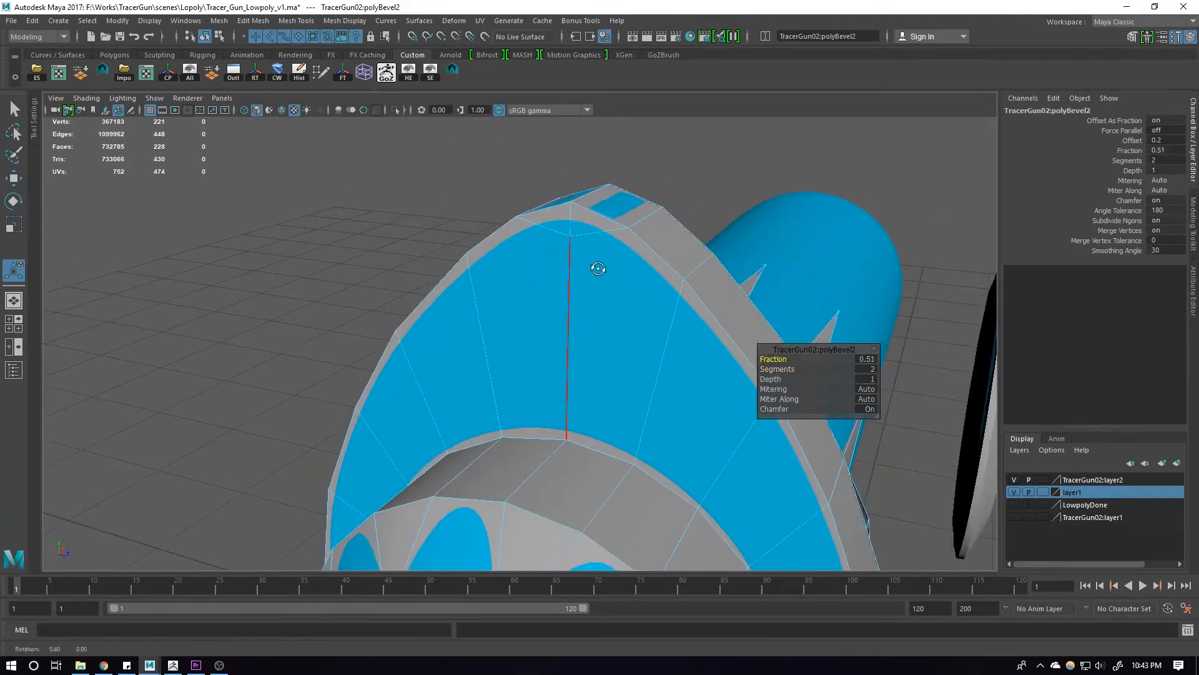
Return to object selection and isolate the low-poly barrel
key(q)
click(572, 214)
key(w)
right_drag(569, 212, 663, 182)
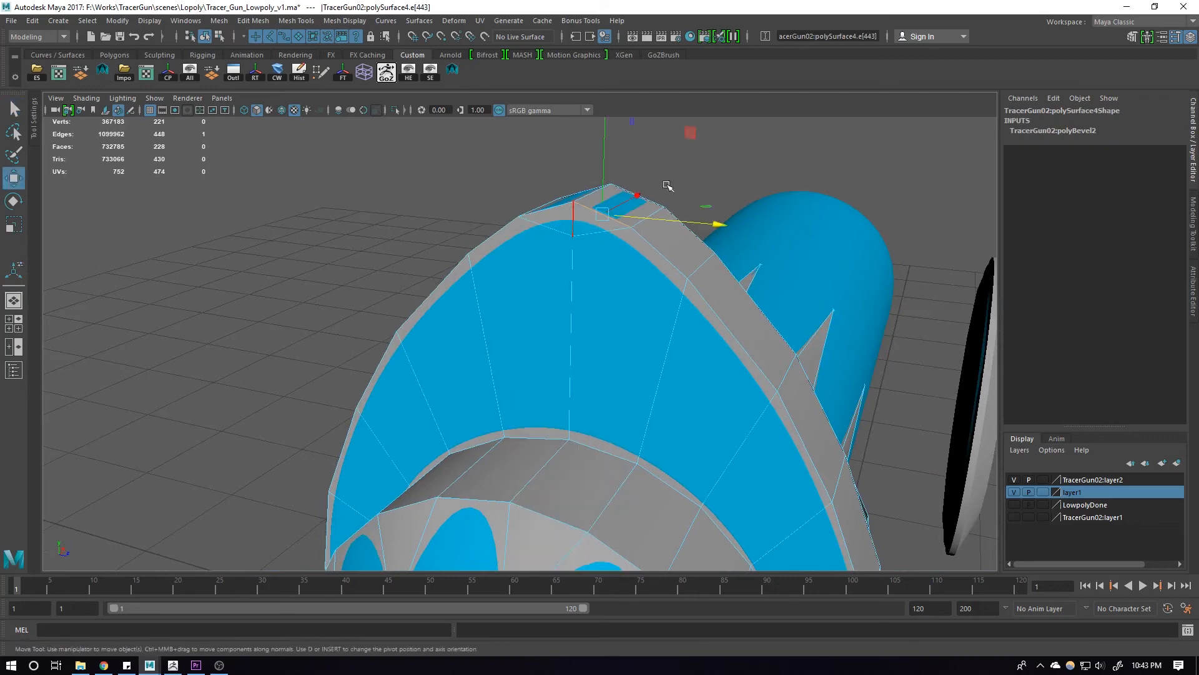
click(687, 185)
click(777, 253)
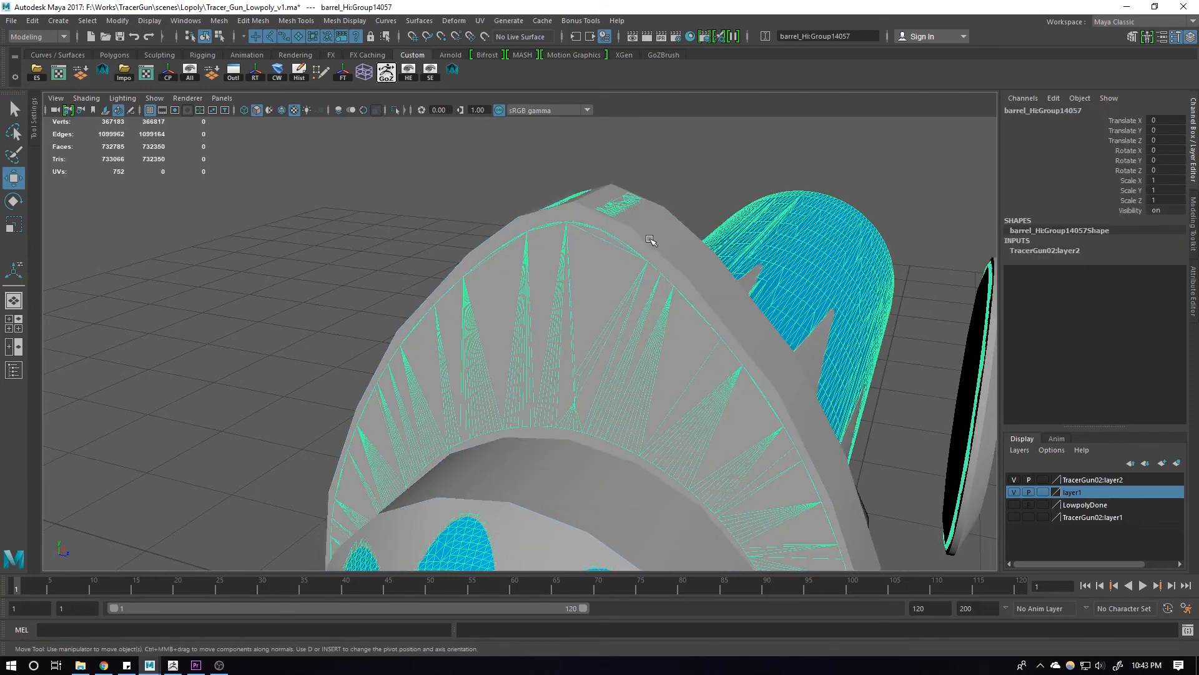
click(630, 228)
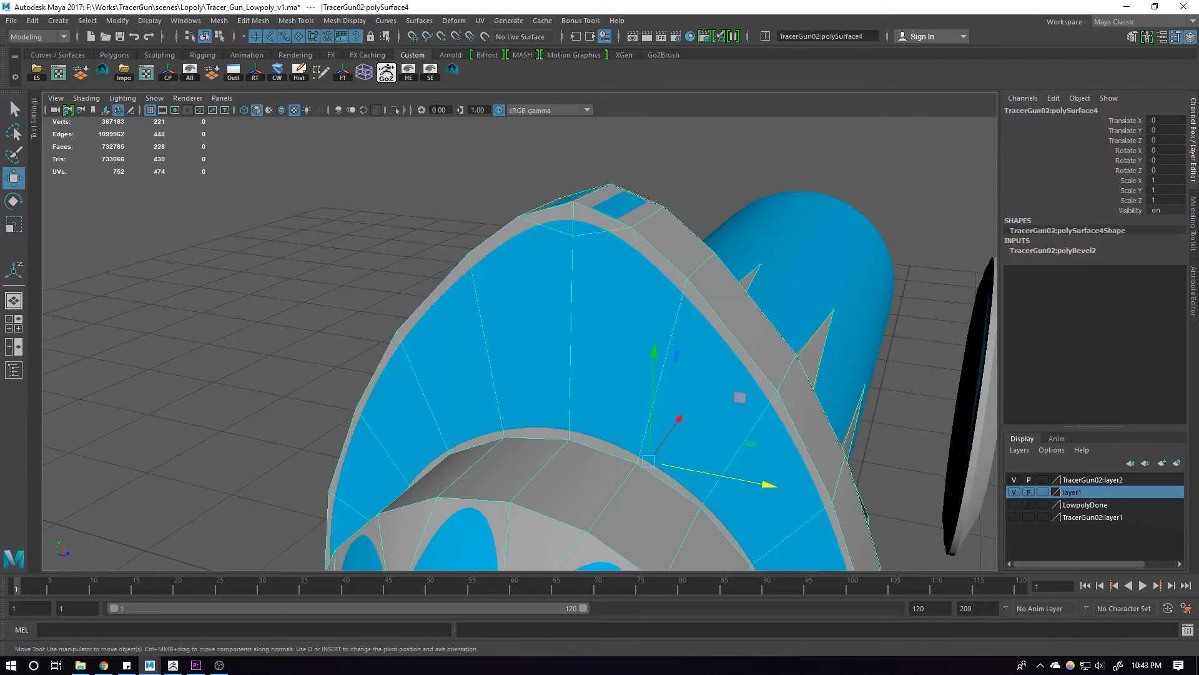
click(397, 111)
Target-weld the extra vertex below the beveled tip to the barrel seam on both faces of the plate
shift+right_drag(652, 289, 653, 217)
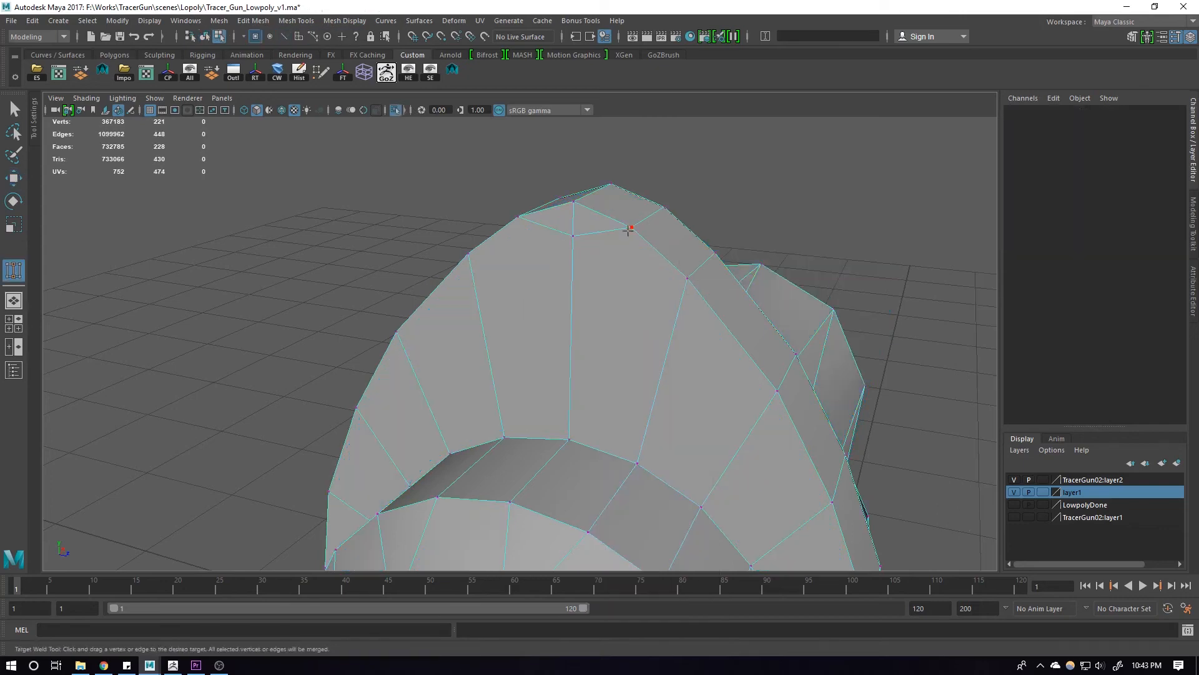
drag(573, 428, 572, 431)
alt+drag(571, 431, 396, 257)
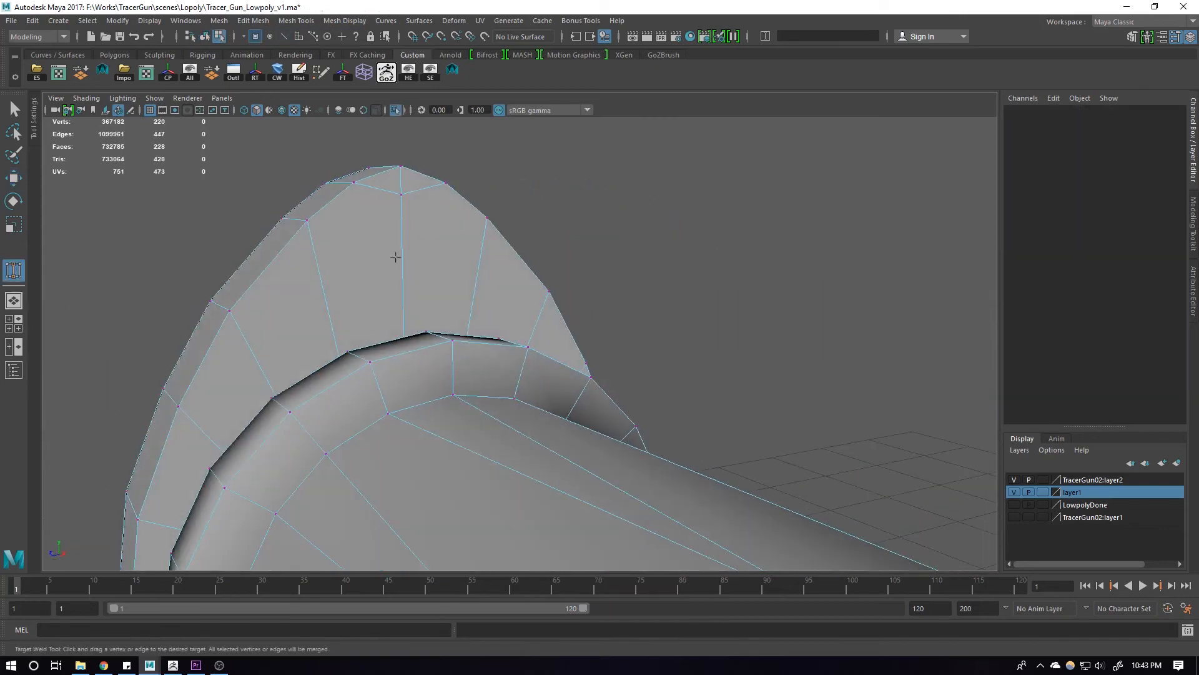
alt+drag(407, 202, 406, 240)
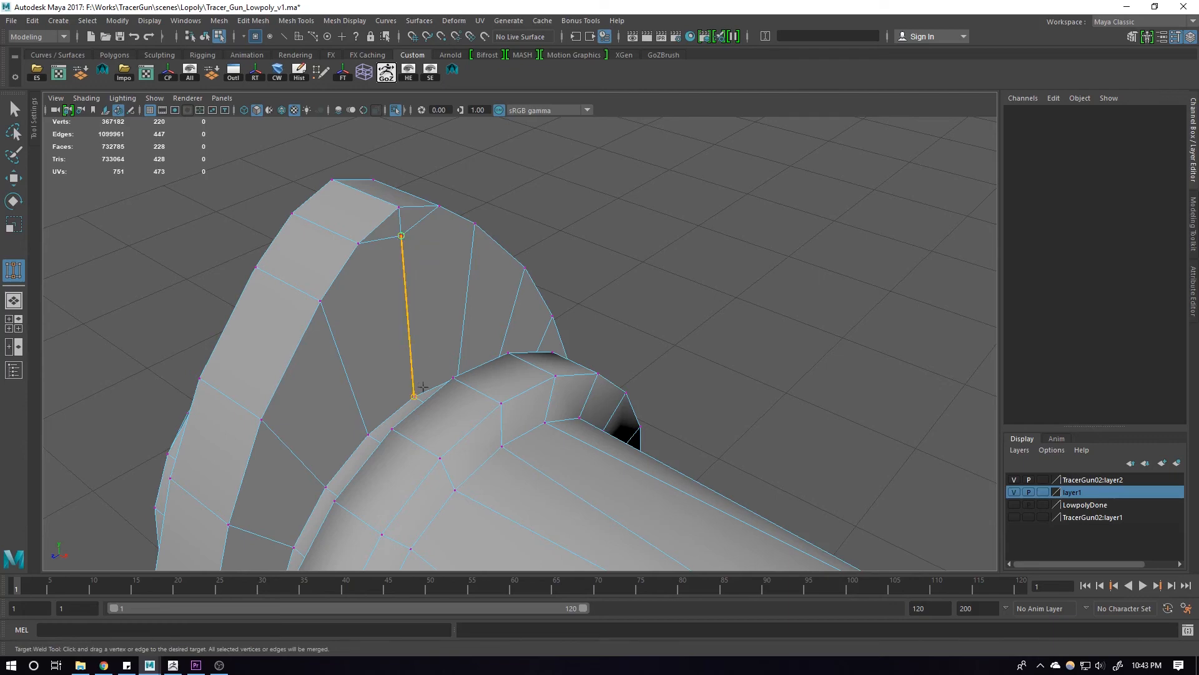
drag(422, 387, 421, 389)
scroll(375, 356, down, 4)
alt+drag(353, 343, 615, 343)
key(w)
right_drag(615, 312, 672, 281)
scroll(670, 269, down, 4)
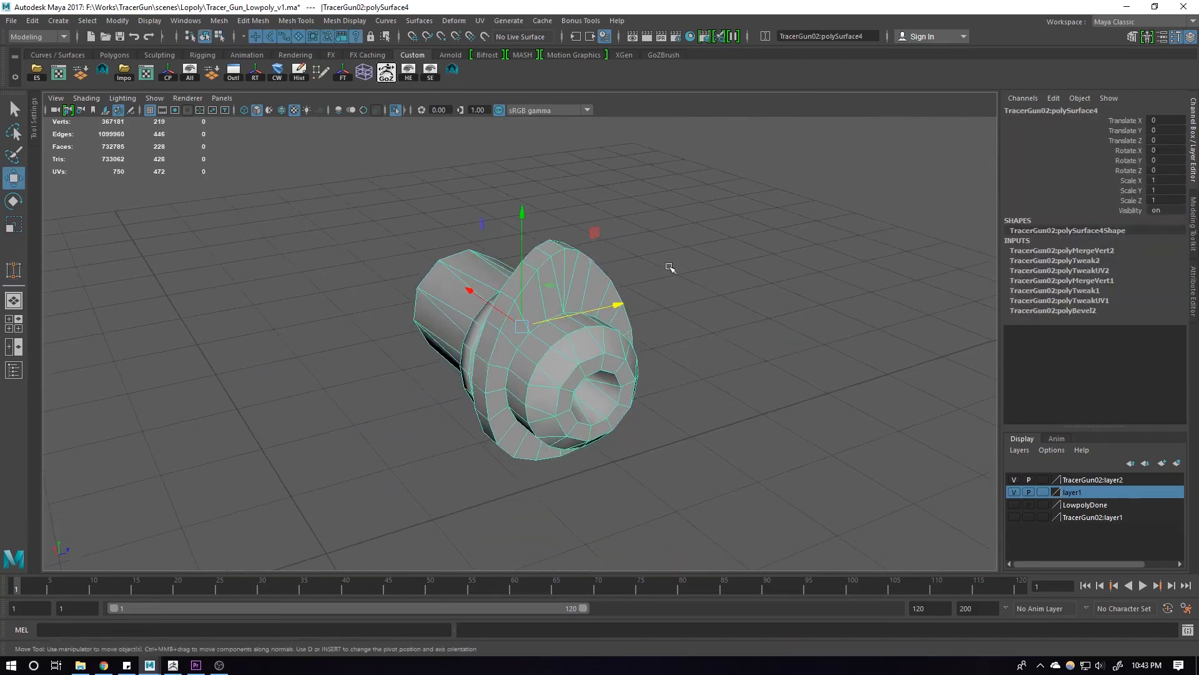
Adjust the low-poly barrel's edge softness and delete its construction history
alt+drag(669, 267, 723, 273)
click(723, 273)
scroll(706, 281, up, 4)
alt+drag(656, 300, 565, 353)
click(556, 269)
shift+right_drag(542, 243, 646, 252)
scroll(564, 288, up, 3)
key(alt+shift+d)
alt+drag(478, 419, 530, 364)
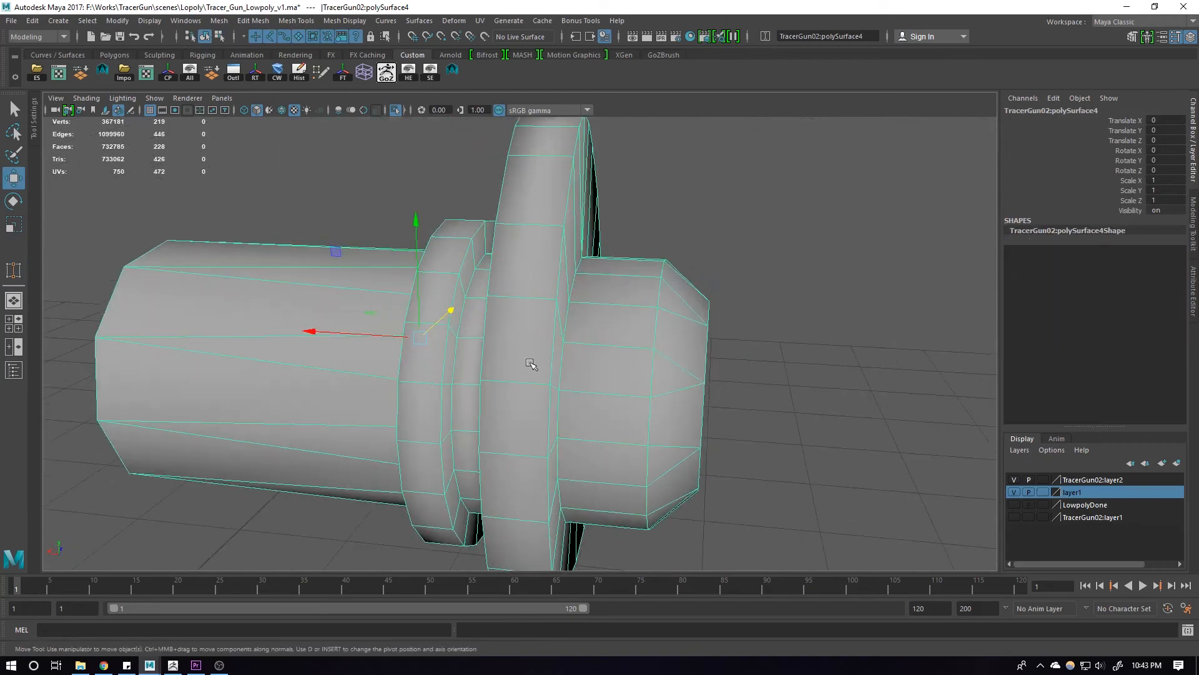
Try hardening all edges of the low-poly barrel
alt+drag(525, 323, 535, 278)
shift+right_drag(535, 278, 675, 285)
click(739, 289)
alt+drag(739, 290, 616, 308)
click(613, 279)
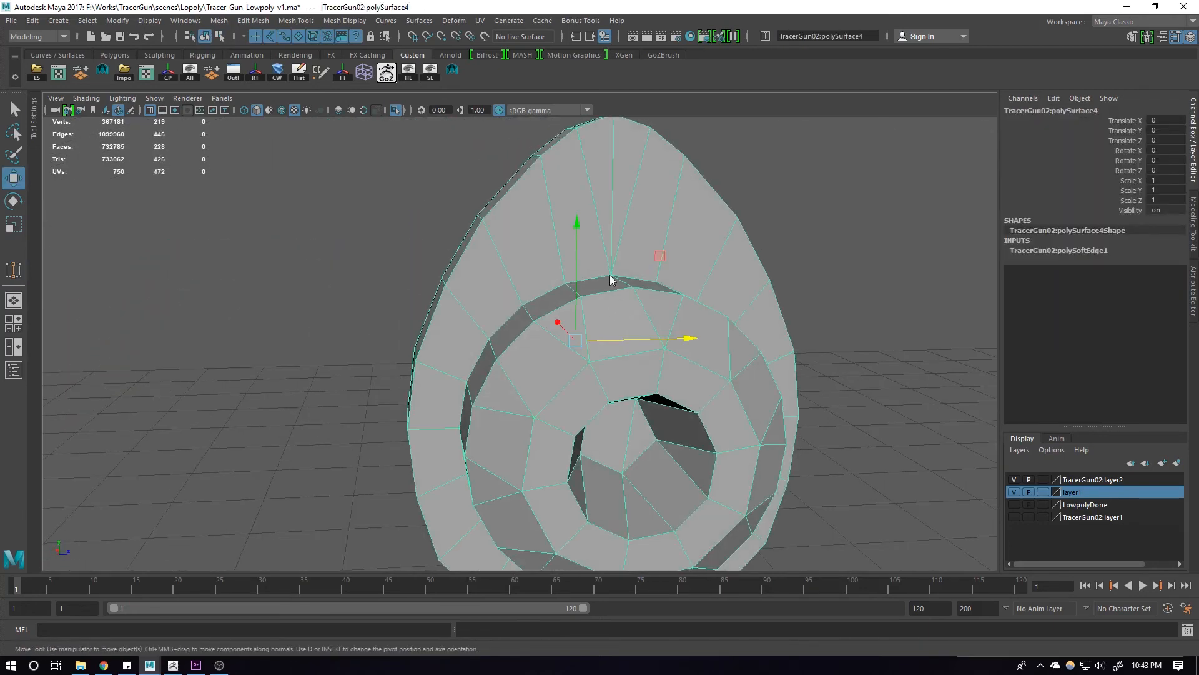
Apply Soften/Harden to all edges of the low-poly barrel and delete the resulting history
shift+right_drag(612, 280, 700, 299)
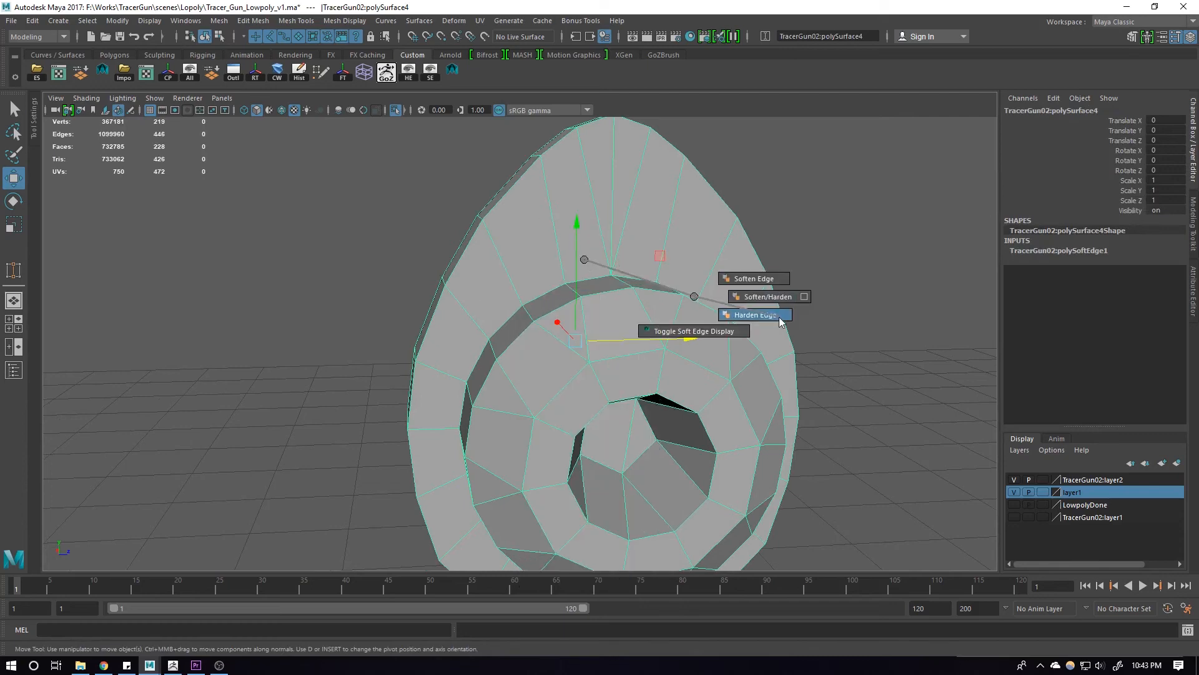
shift+right_drag(786, 306, 789, 300)
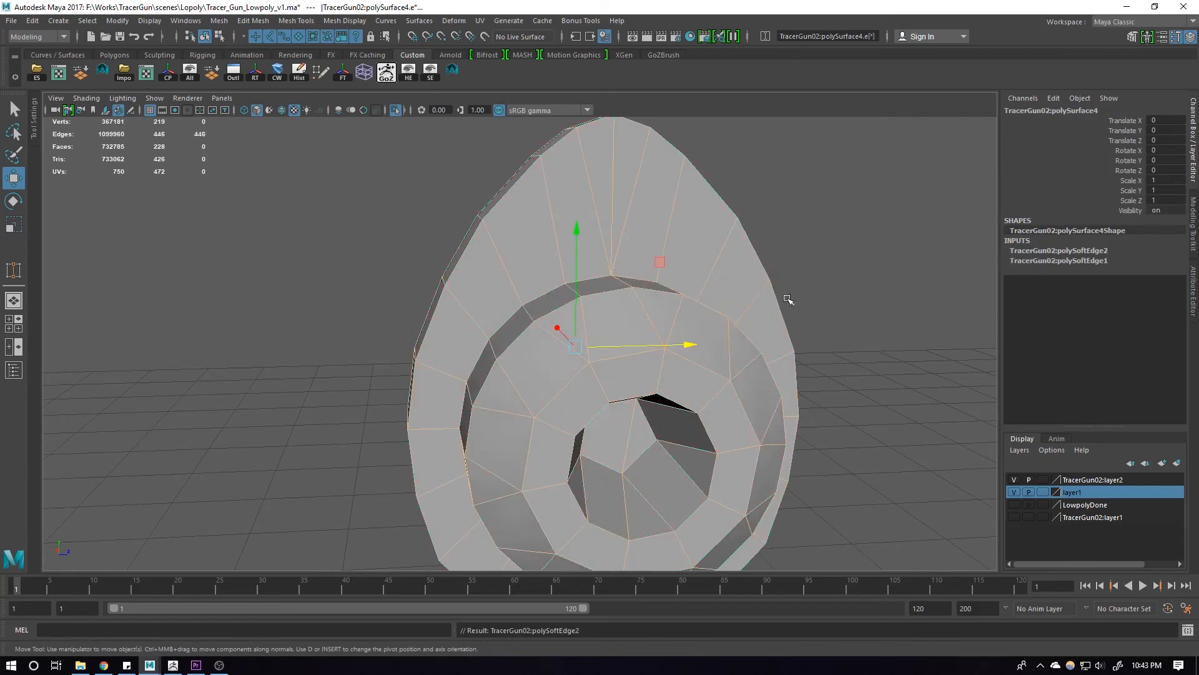
click(843, 223)
alt+drag(681, 275, 792, 296)
click(688, 316)
key(alt+shift+d)
alt+drag(744, 388, 694, 413)
click(797, 301)
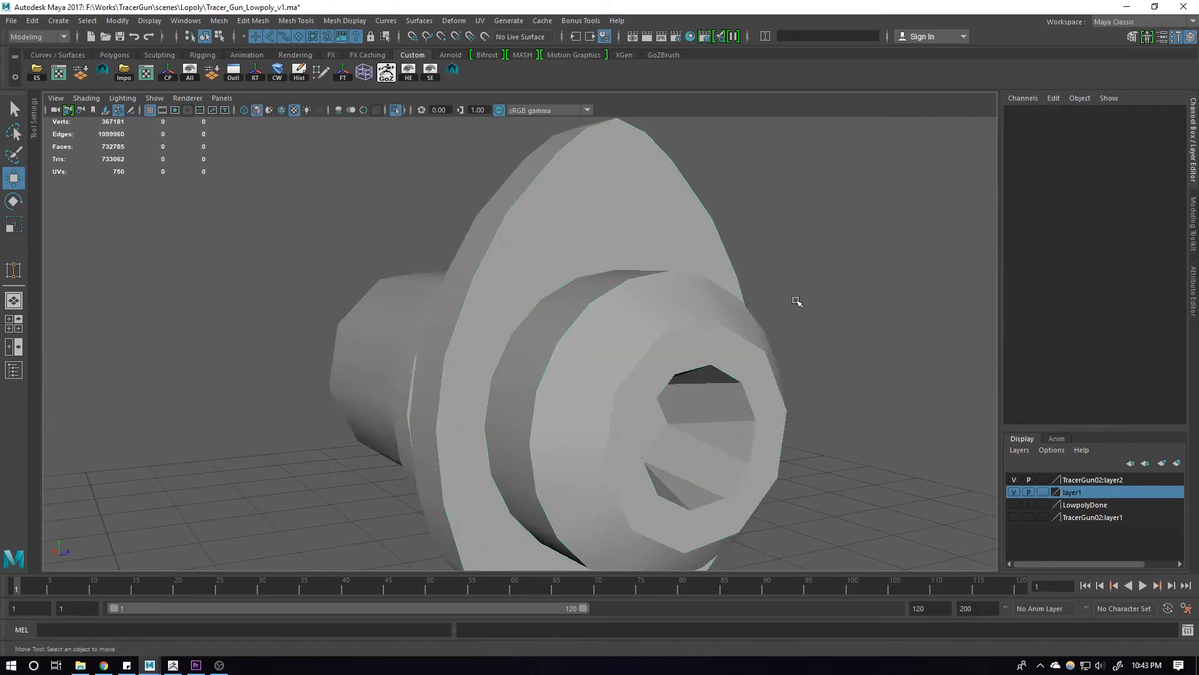
Reapply the edge softening to the low-poly barrel and end its isolation
alt+right_drag(797, 301, 681, 306)
alt+drag(681, 306, 570, 352)
alt+right_drag(570, 352, 649, 325)
click(575, 268)
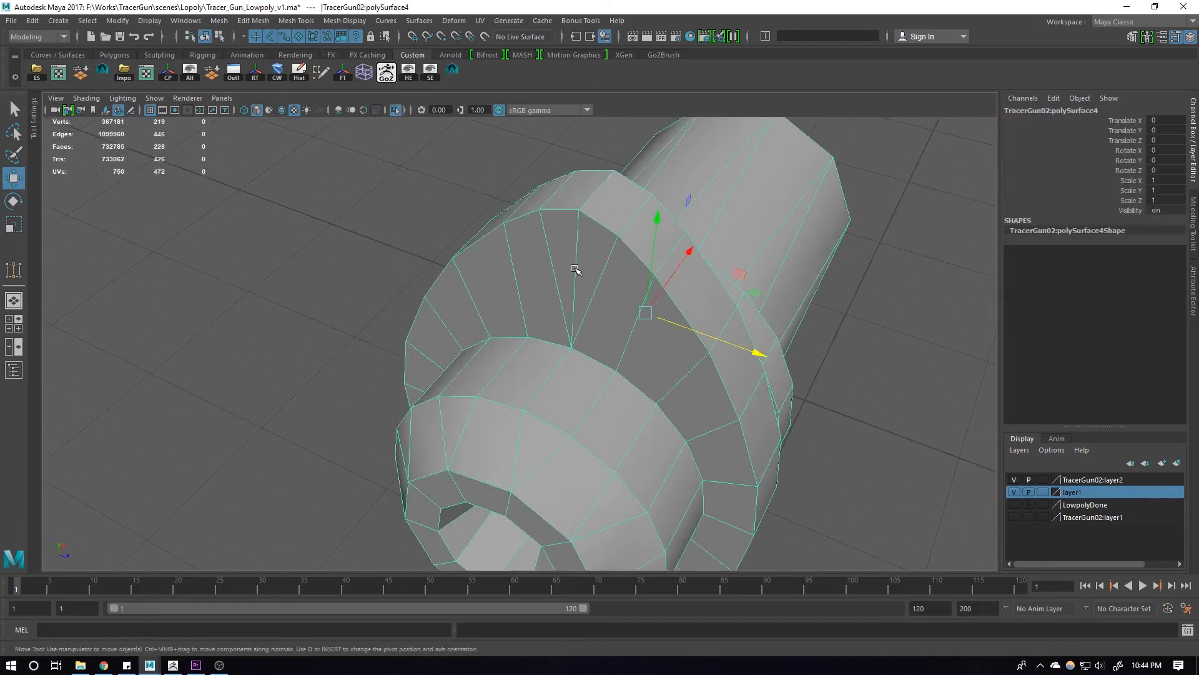
click(588, 203)
shift+right_drag(669, 214, 794, 153)
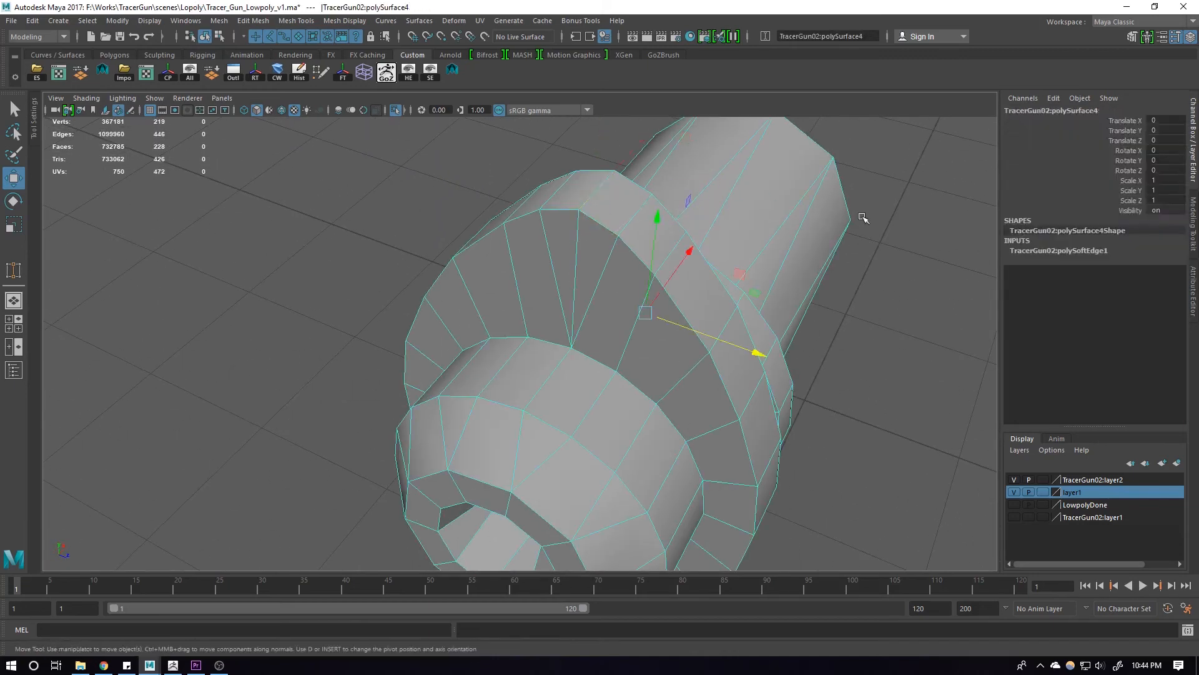
click(865, 220)
click(396, 111)
Compare the low-poly plate and barrel with the overlaid high-poly mesh and select the low-poly barrel
alt+right_drag(600, 268, 516, 287)
alt+drag(517, 287, 555, 332)
click(564, 251)
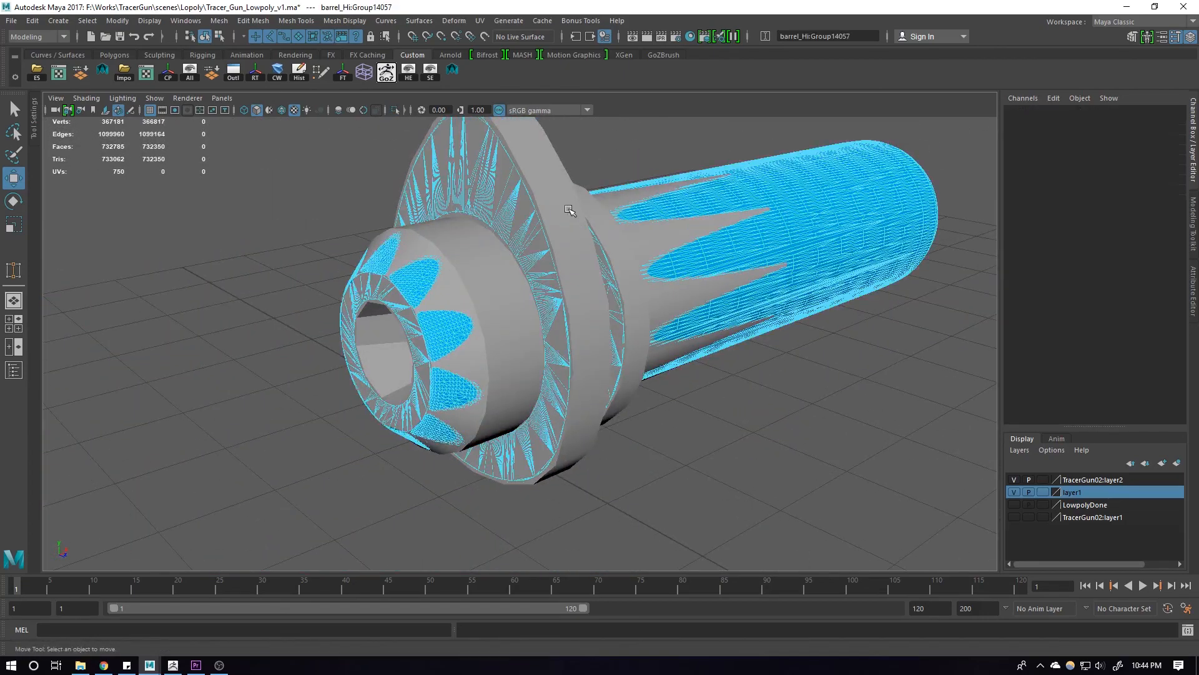
key(ctrl+z)
click(557, 220)
right_drag(600, 134, 594, 173)
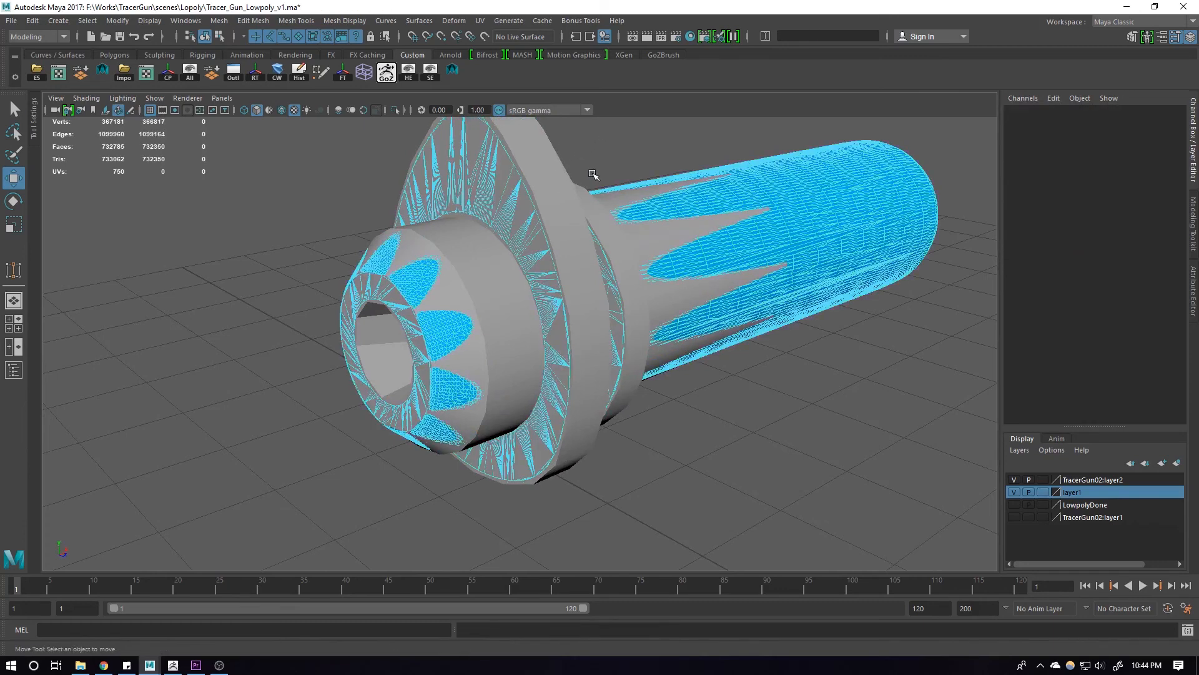
key(ctrl+z)
key(ctrl+z)
alt+middle_drag(592, 181, 579, 253)
alt+right_drag(579, 252, 588, 252)
click(574, 235)
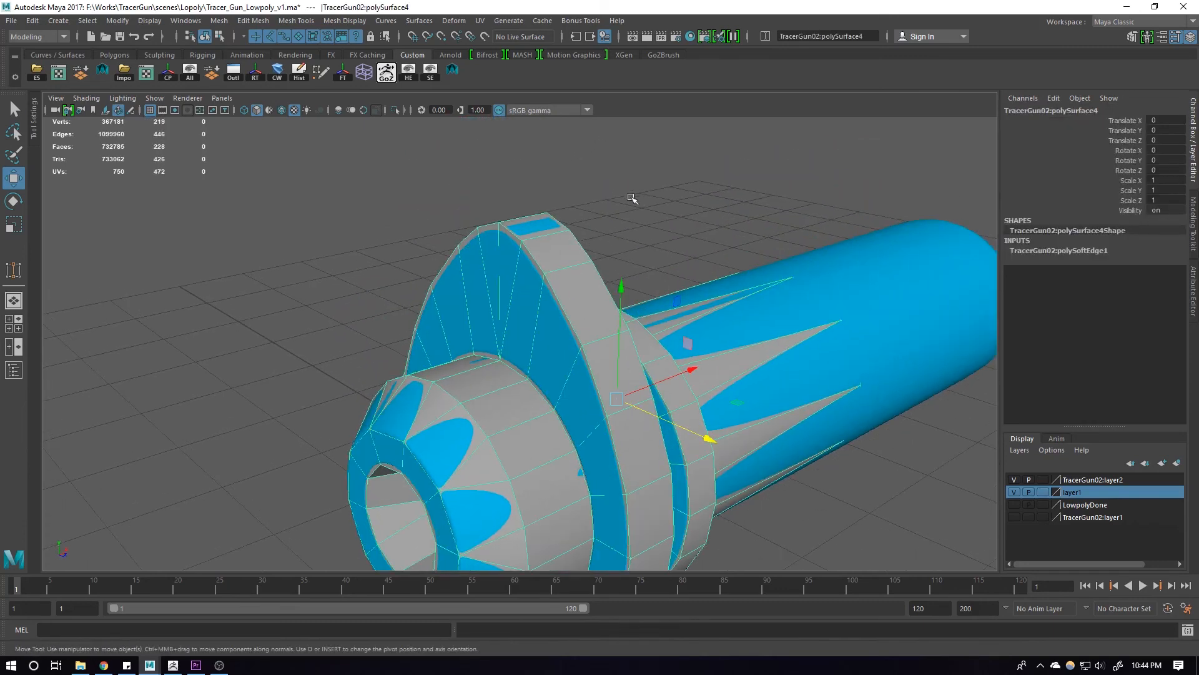
Select the rim face loop of the low-poly barrel's plate and offset it with Transform Component by -0.003 in local Z
right_drag(631, 197, 649, 260)
click(561, 248)
shift+double_click(576, 298)
shift+right_click(676, 249)
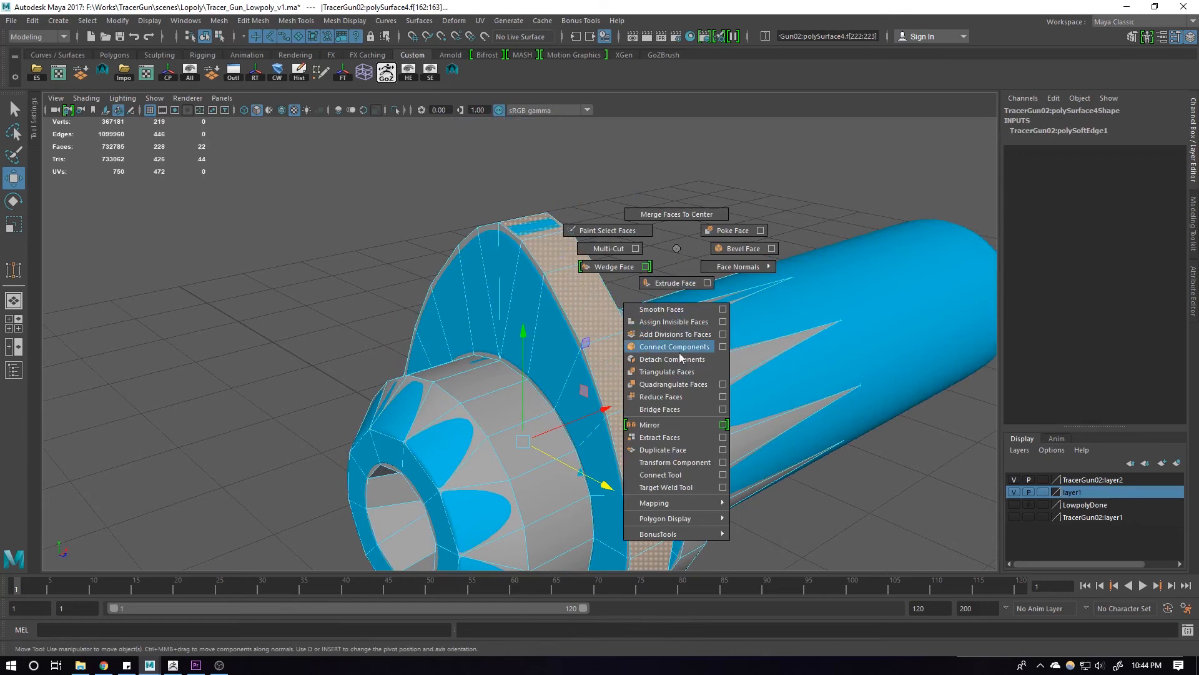
shift+right_drag(669, 473, 672, 463)
alt+drag(556, 465, 625, 519)
alt+middle_drag(625, 519, 620, 406)
drag(532, 488, 625, 408)
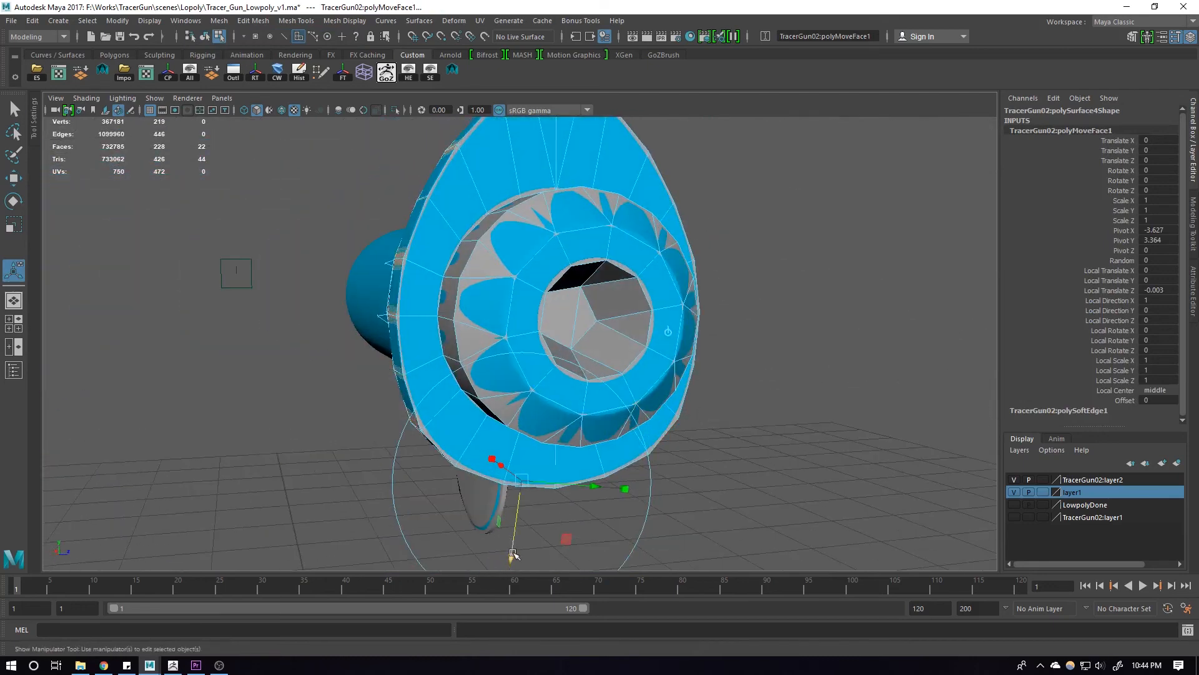
key(q)
key(F8)
Move the overlaid high-poly barrel and disc sideways along X, clear of the low-poly parts
scroll(517, 437, down, 5)
alt+drag(500, 400, 568, 400)
click(656, 400)
click(498, 301)
alt+drag(425, 325, 535, 365)
alt+middle_drag(535, 364, 517, 371)
click(528, 289)
alt+drag(562, 290, 500, 286)
alt+middle_drag(649, 368, 452, 327)
drag(642, 325, 808, 383)
alt+right_drag(808, 383, 566, 409)
click(693, 407)
key(w)
drag(732, 478, 853, 464)
Combine the low-poly disc and the low-poly barrel into one mesh and clear the selection
alt+right_drag(631, 400, 698, 403)
alt+middle_drag(619, 405, 509, 408)
alt+right_drag(563, 318, 625, 321)
alt+drag(562, 375, 630, 380)
click(541, 434)
alt+drag(499, 430, 531, 429)
shift+click(249, 368)
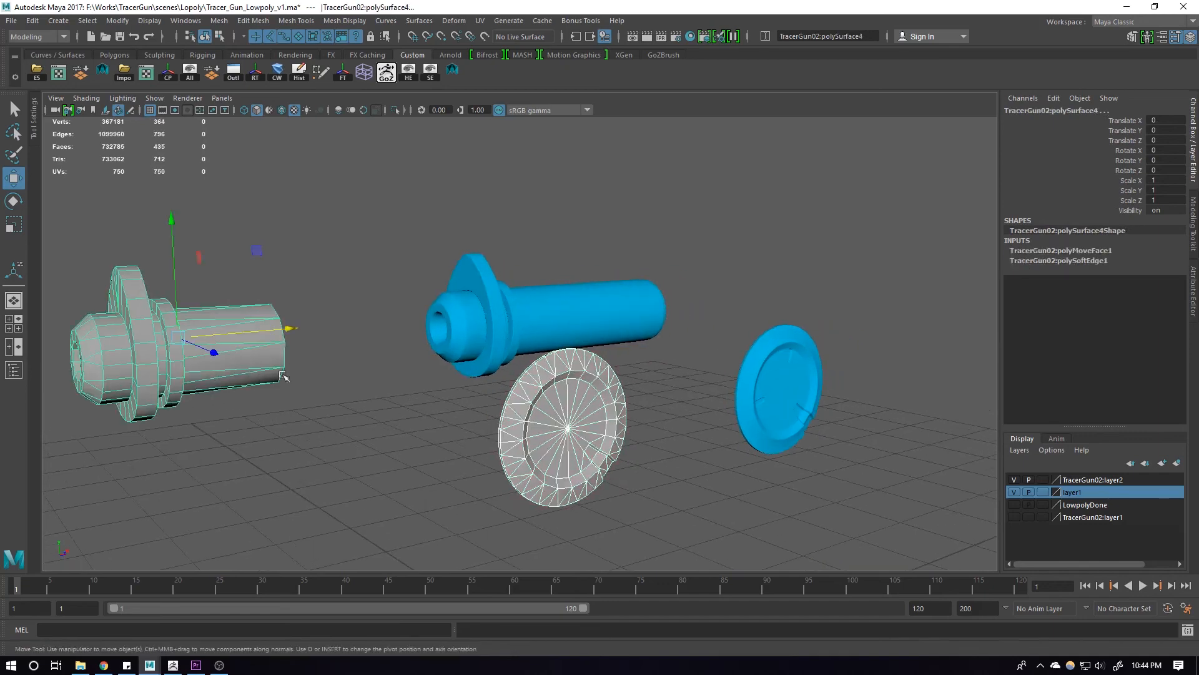
shift+right_drag(329, 150, 318, 335)
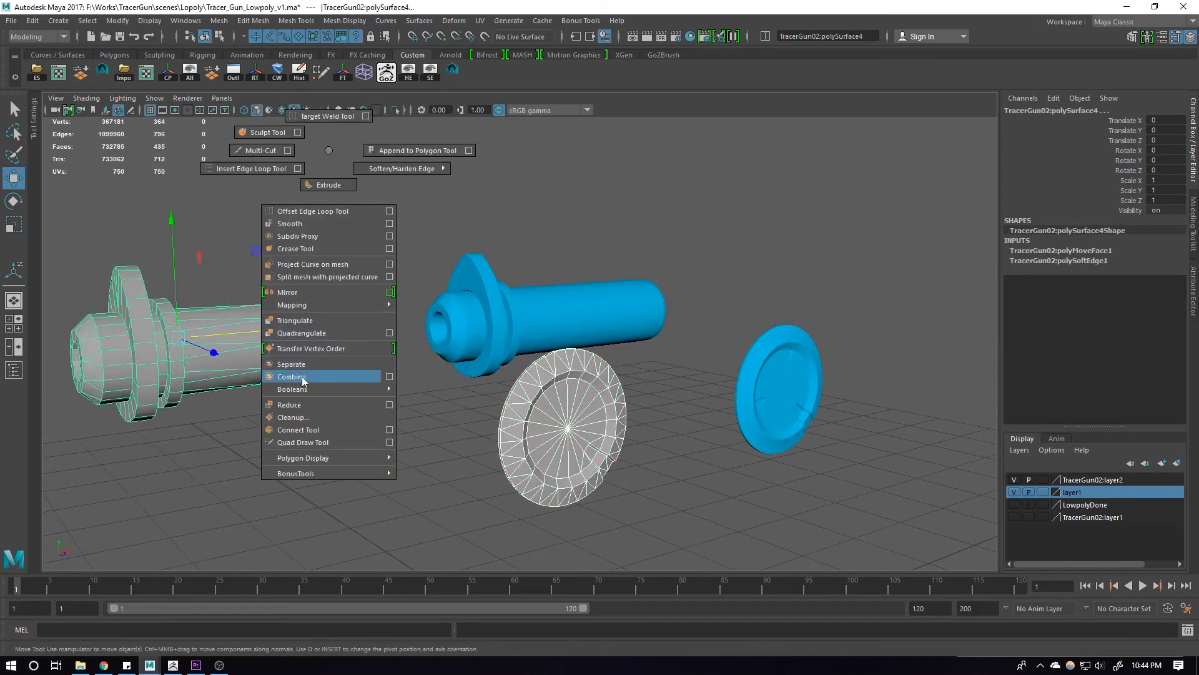
shift+right_drag(300, 374, 300, 374)
alt+drag(316, 377, 360, 385)
key(1)
alt+drag(251, 286, 384, 258)
click(383, 258)
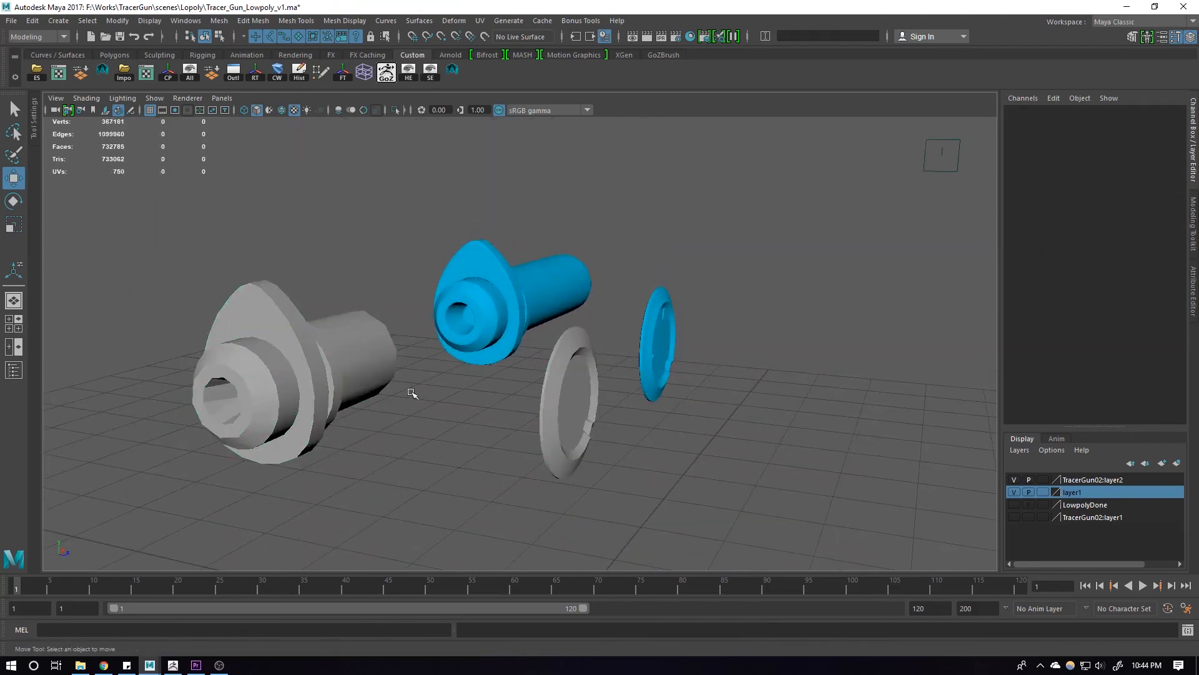
Soften the edges inside the low-poly barrel's front bore and return to object selection
alt+drag(412, 393, 362, 398)
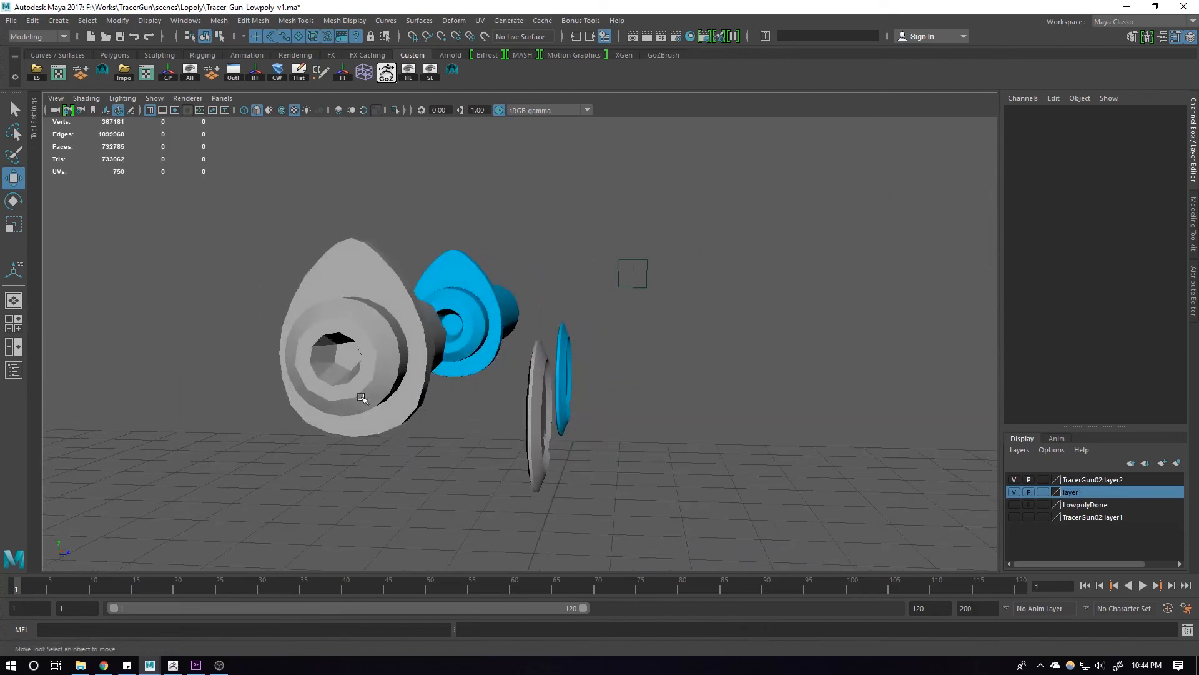
scroll(363, 398, up, 3)
click(341, 404)
double_click(310, 405)
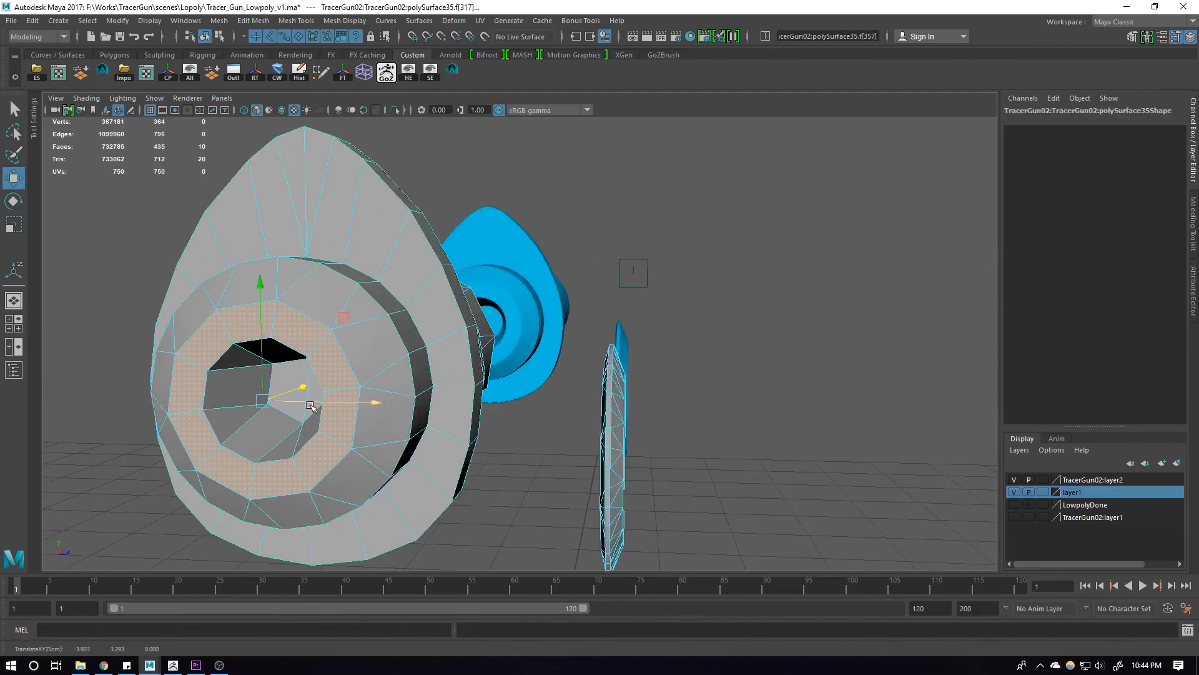
click(296, 373)
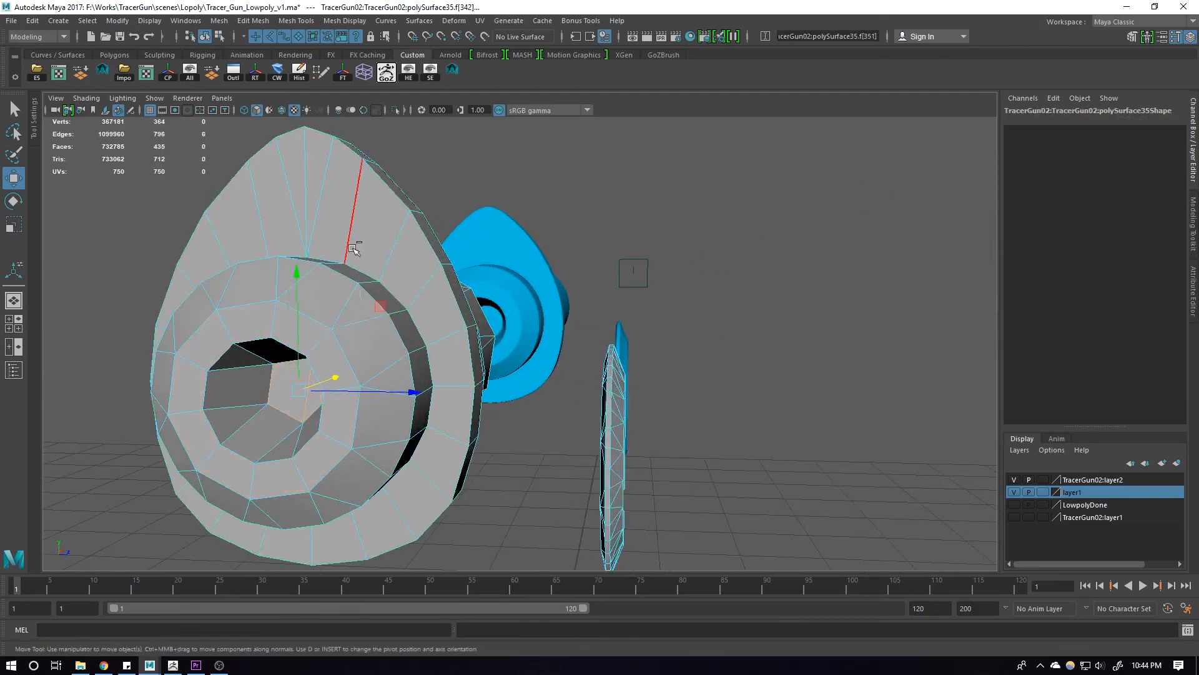
shift+right_drag(346, 254, 451, 233)
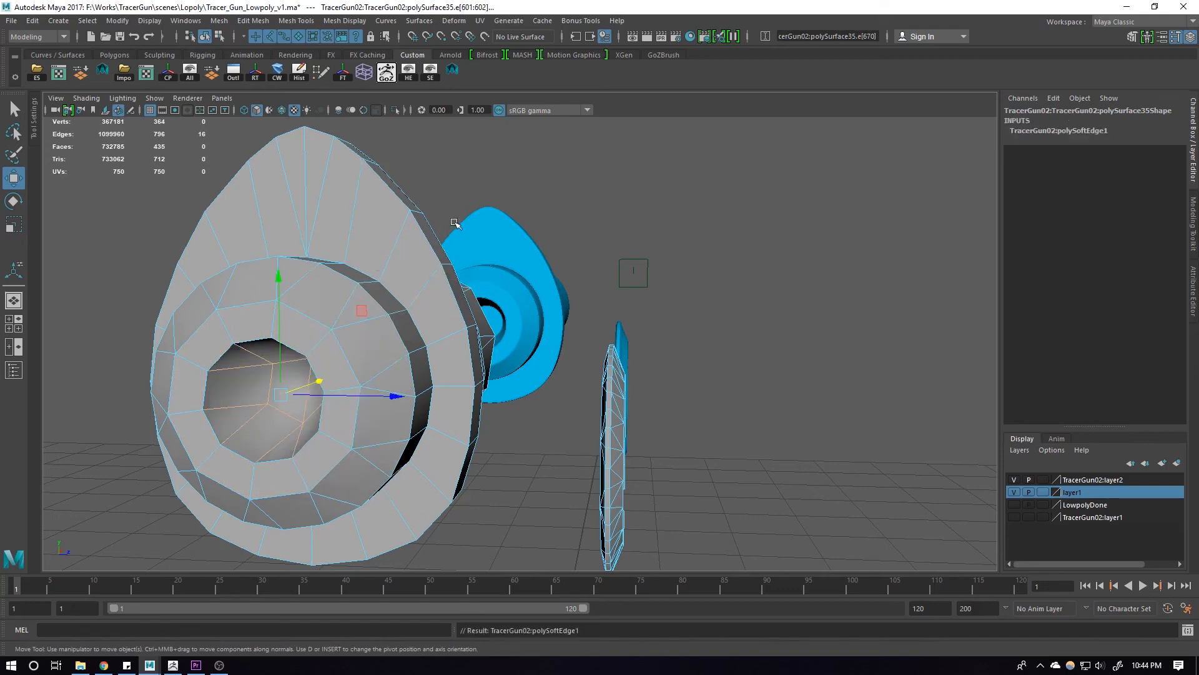
click(519, 174)
scroll(522, 200, down, 5)
alt+drag(562, 281, 449, 293)
click(552, 289)
click(404, 371)
click(425, 292)
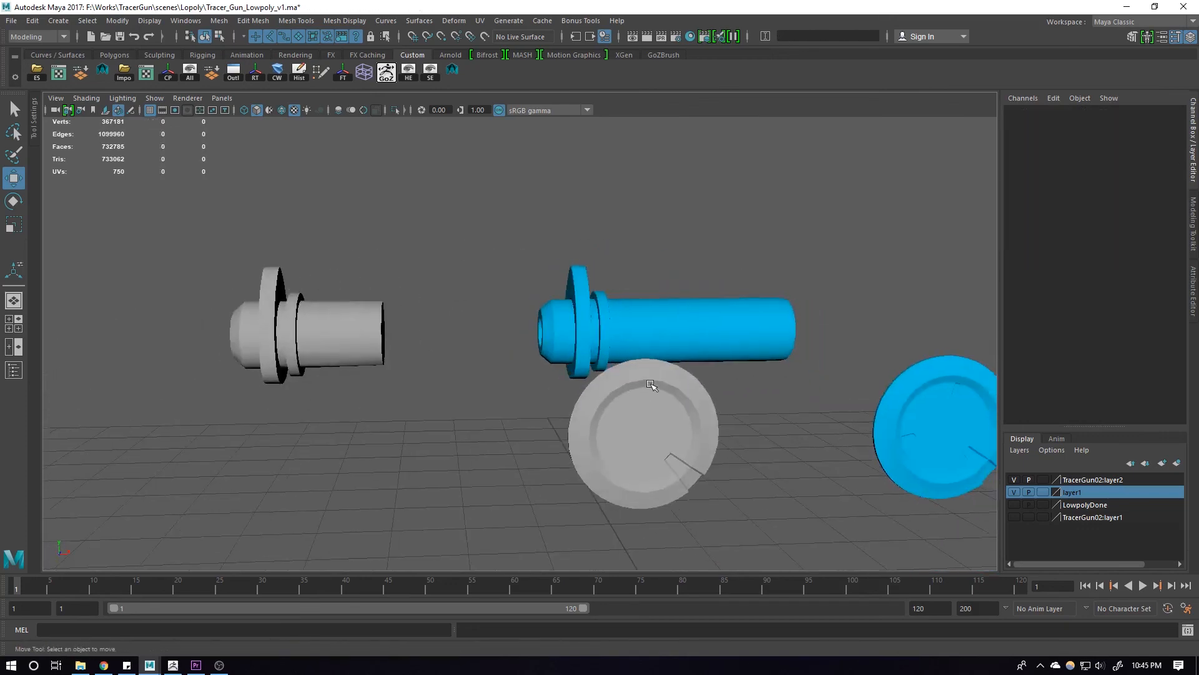
Try simplifying the low-poly disc's outer ring by removing edges between its rim and inner circle
click(653, 385)
alt+drag(673, 339, 661, 343)
alt+right_drag(656, 359, 664, 380)
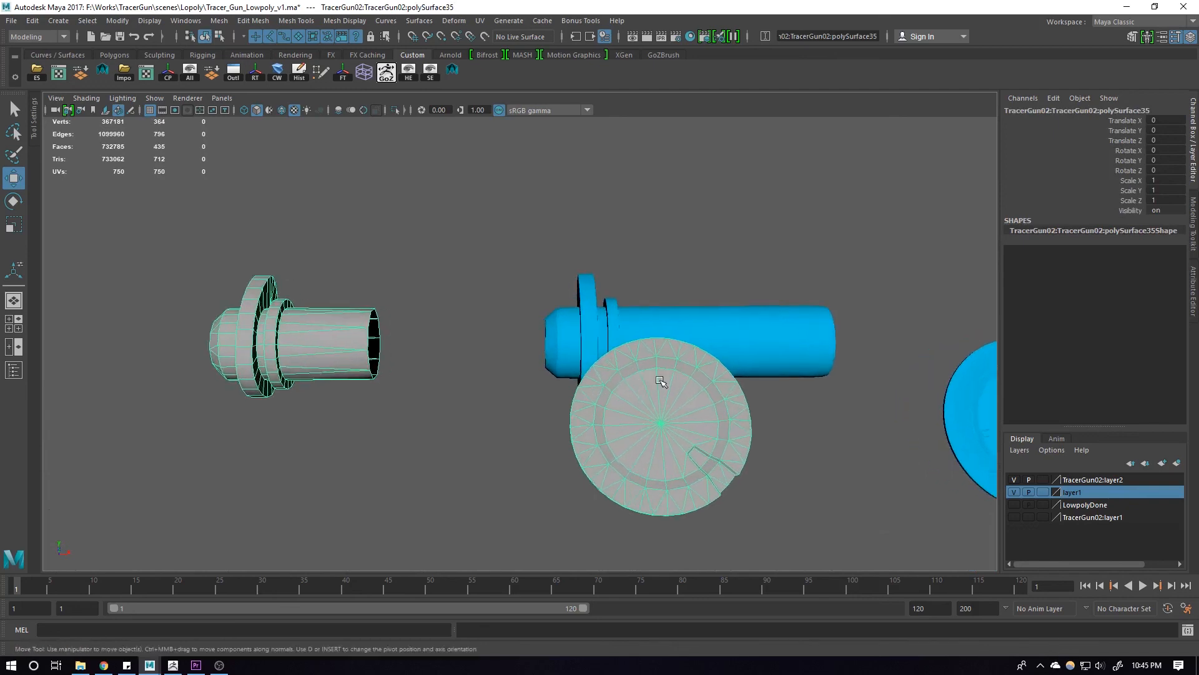
mouse_move(664, 380)
alt+mouse_down()
mouse_move(645, 410)
mouse_move(656, 399)
alt+mouse_up()
alt+right_drag(659, 398, 727, 415)
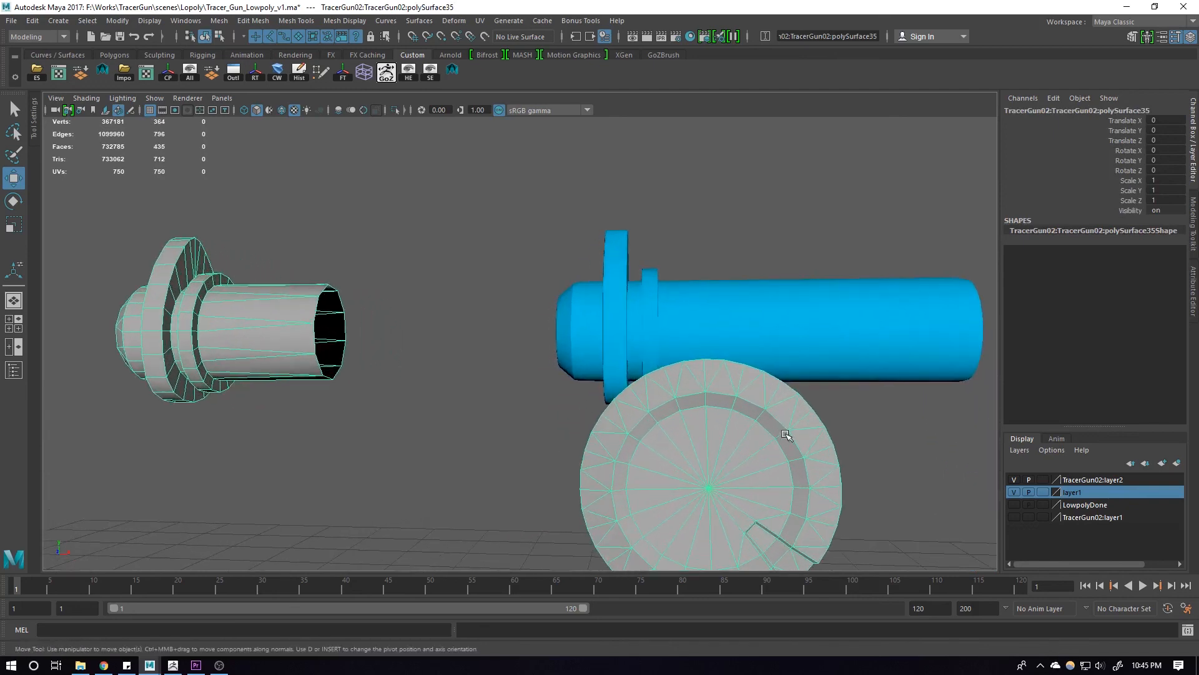
alt+middle_drag(728, 415, 676, 347)
alt+drag(676, 347, 736, 381)
alt+right_drag(740, 382, 701, 396)
alt+middle_drag(749, 398, 696, 388)
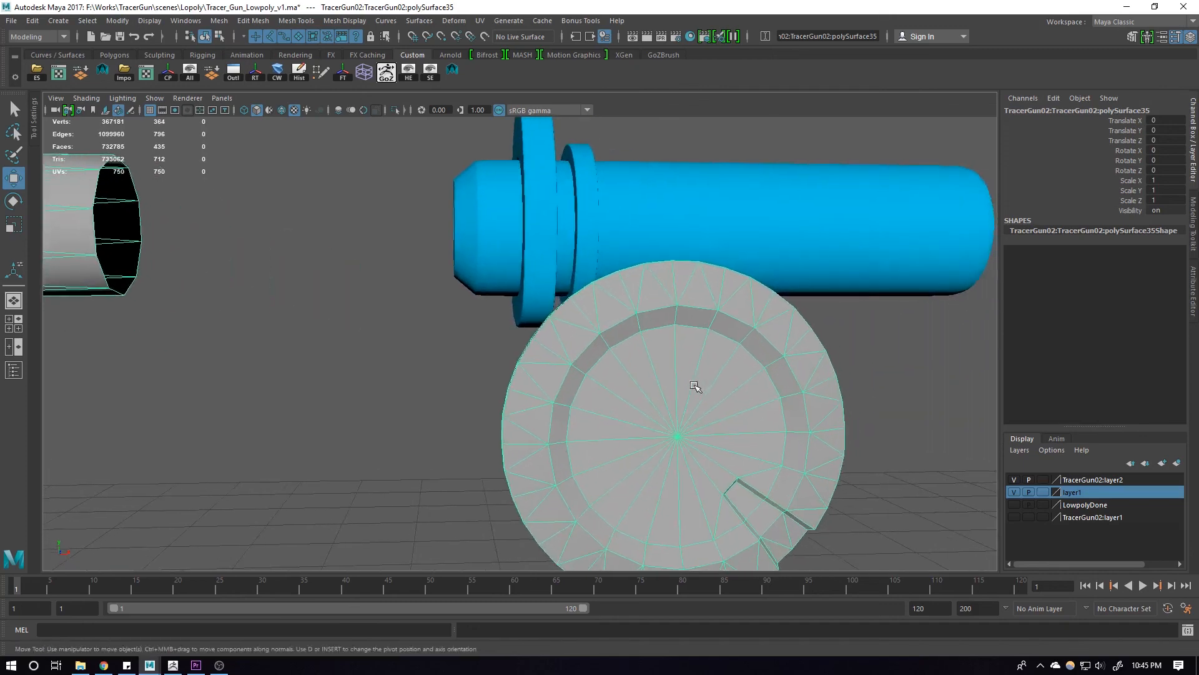
alt+right_drag(697, 389, 709, 391)
right_drag(687, 381, 684, 340)
click(576, 318)
key(ctrl+Delete)
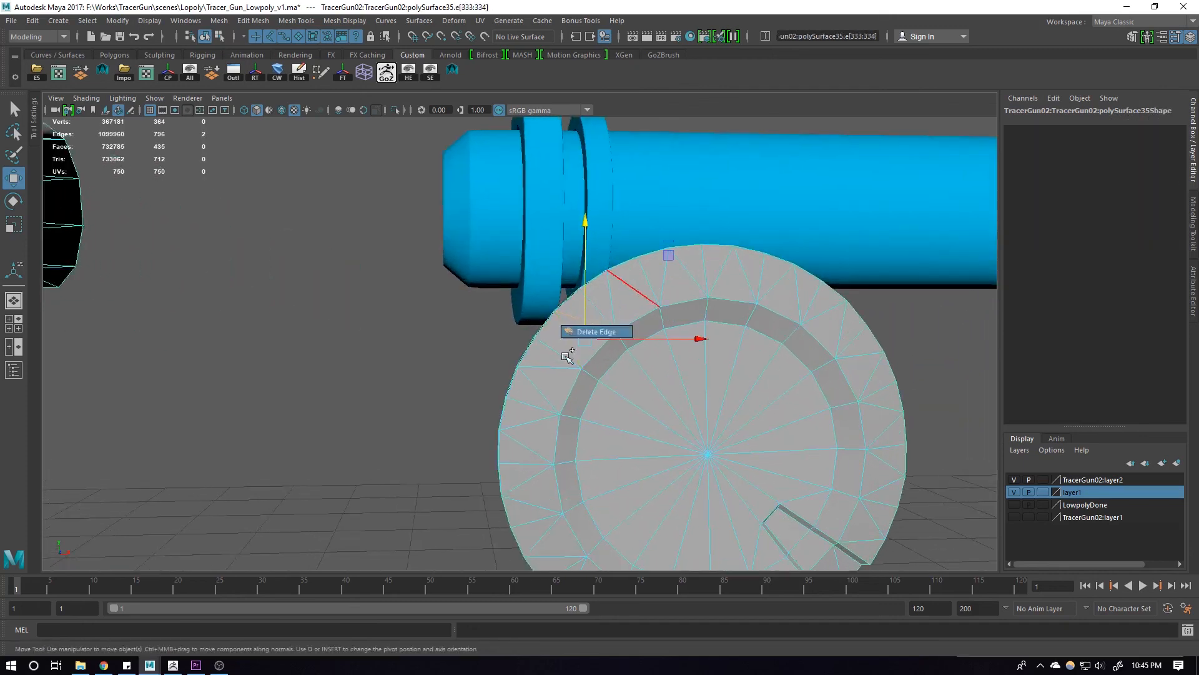
alt+drag(568, 348, 604, 345)
click(588, 336)
shift+right_drag(588, 337, 578, 412)
alt+drag(565, 387, 597, 373)
alt+drag(583, 327, 623, 356)
click(626, 281)
shift+click(629, 332)
alt+drag(659, 317, 613, 289)
Undo the edge edits on the low-poly disc's outer ring
key(ctrl+z)
key(ctrl+z)
key(ctrl+z)
key(ctrl+z)
key(ctrl+z)
key(ctrl+z)
key(ctrl+z)
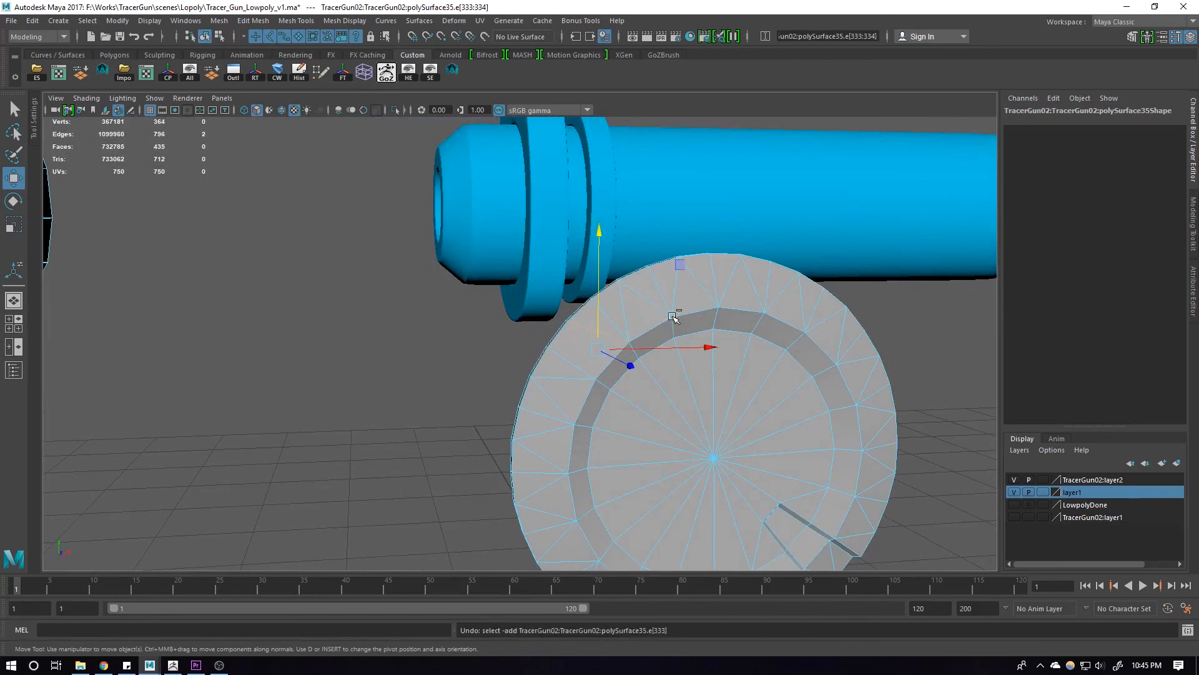
Return the combined low-poly mesh to object mode and review it beside the high-poly parts
right_drag(674, 318, 731, 274)
alt+right_drag(806, 350, 758, 402)
alt+drag(757, 401, 791, 381)
click(791, 382)
alt+right_drag(791, 381, 695, 402)
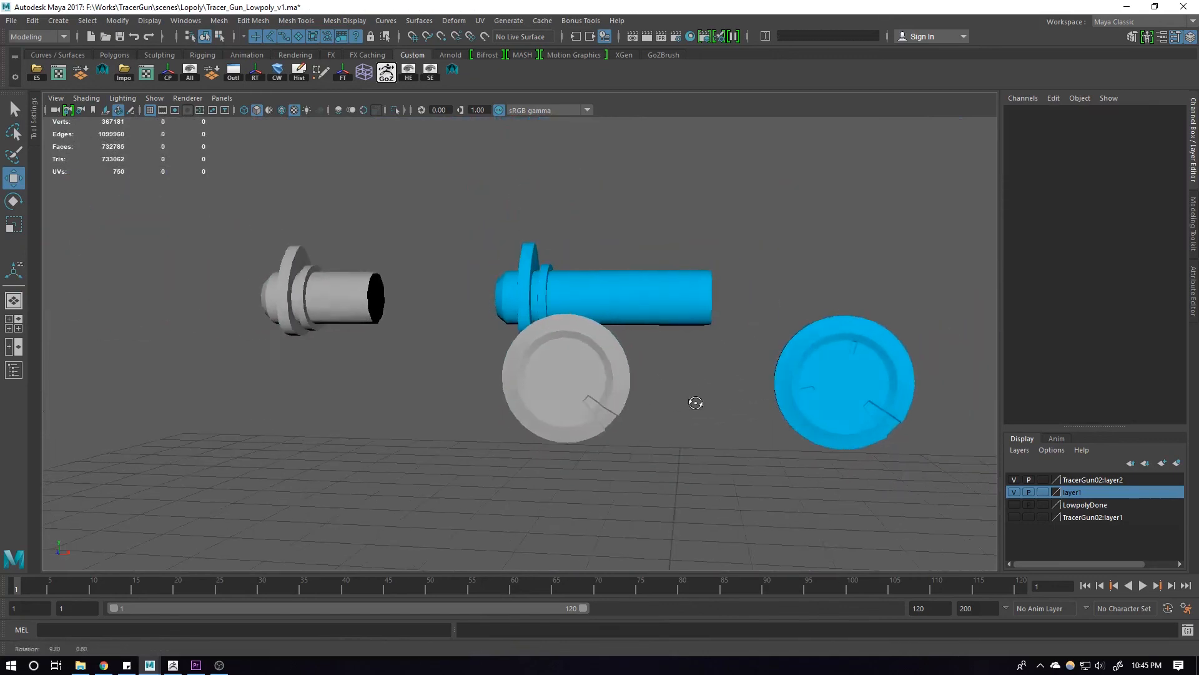
alt+drag(696, 401, 682, 435)
key(ctrl+z)
alt+right_drag(706, 396, 649, 400)
alt+drag(650, 400, 736, 369)
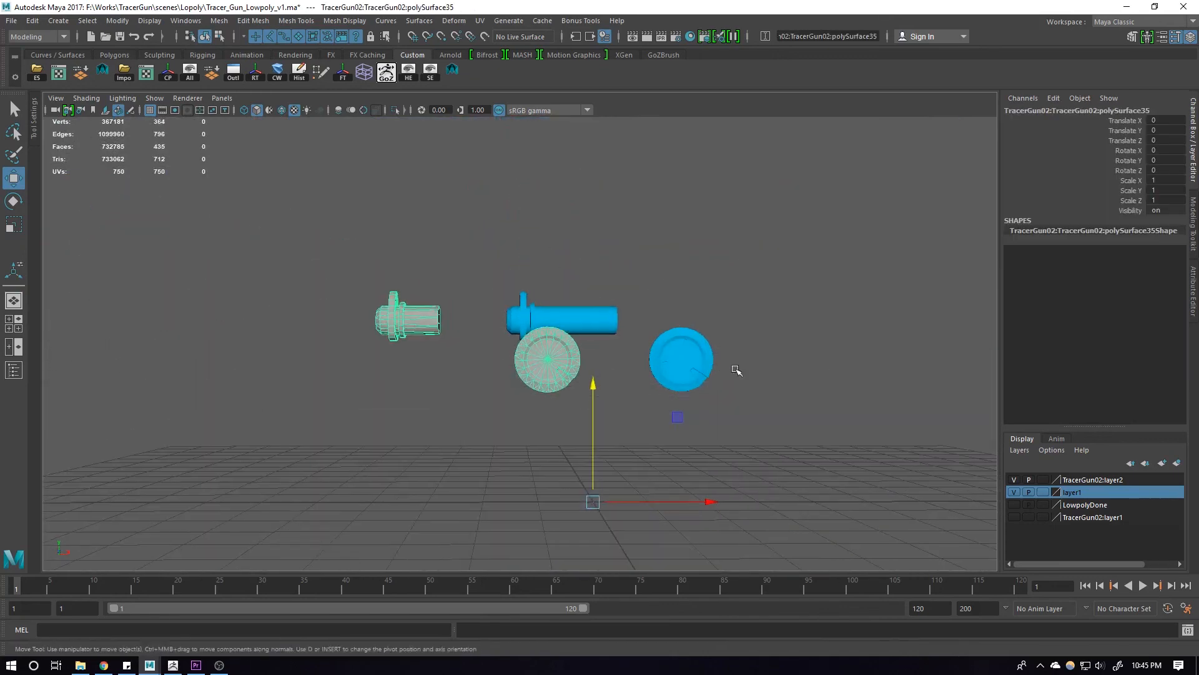
Clear the selection and display wireframes on the shaded models to compare the low-poly and high-poly topology
click(736, 369)
alt+drag(629, 377, 681, 376)
alt+right_drag(681, 376, 874, 417)
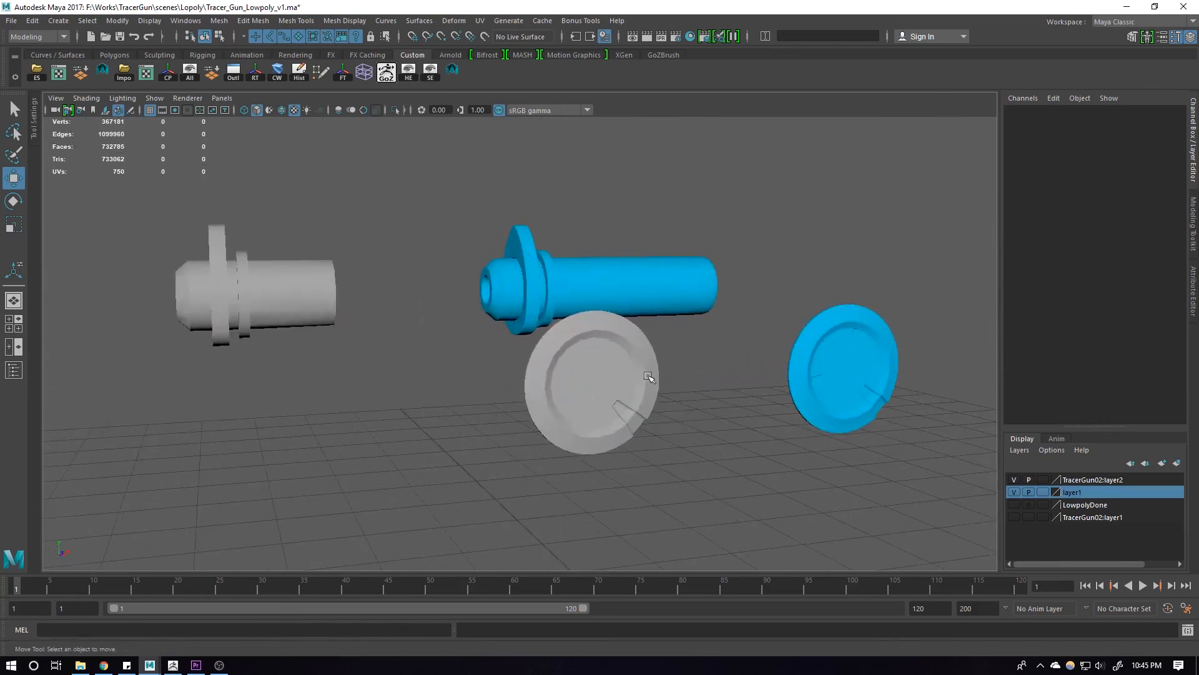
click(282, 110)
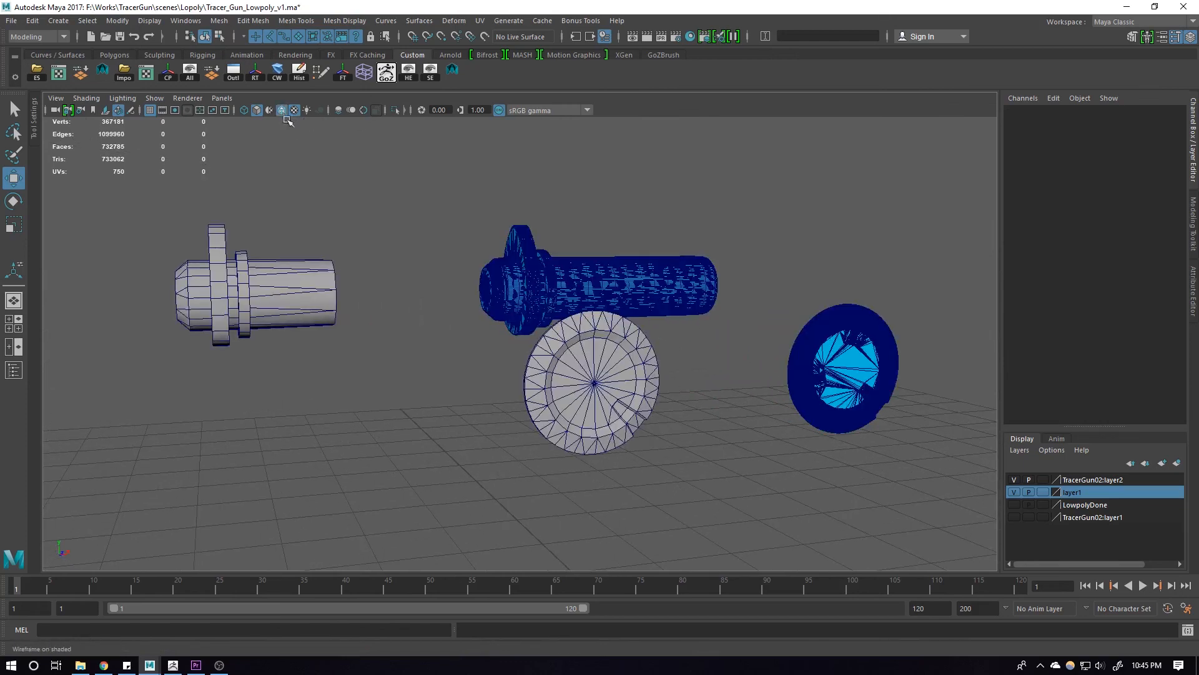
mouse_move(596, 311)
alt+mouse_down()
mouse_move(621, 331)
mouse_move(713, 348)
alt+mouse_up()
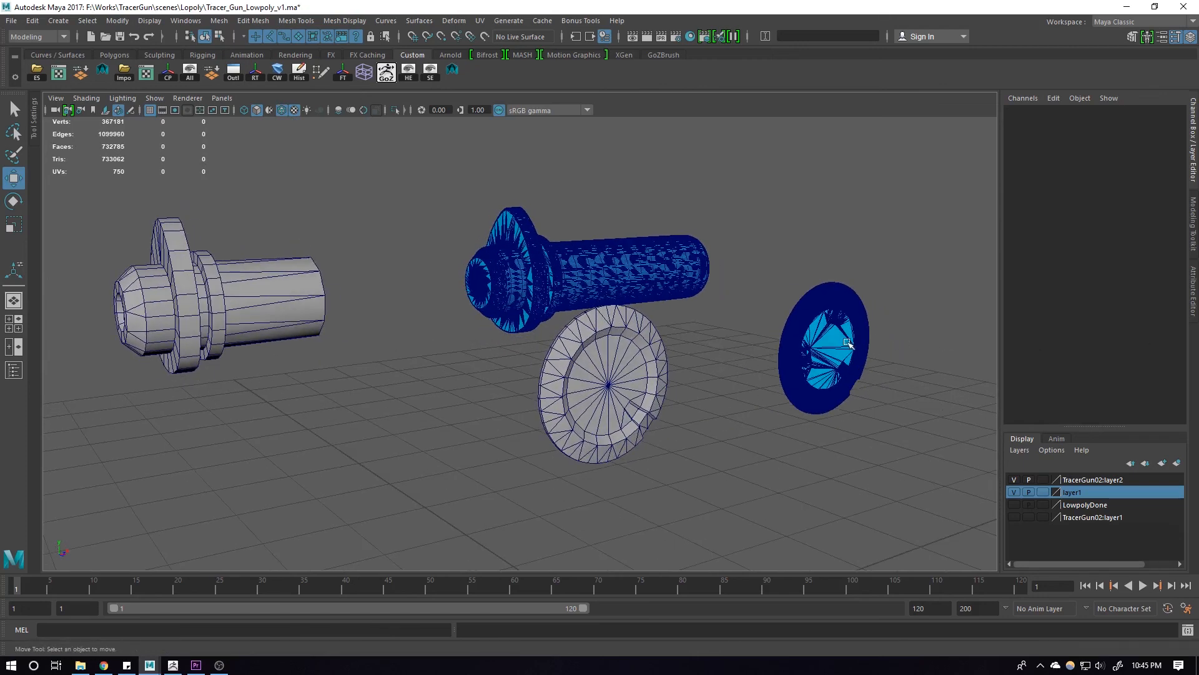